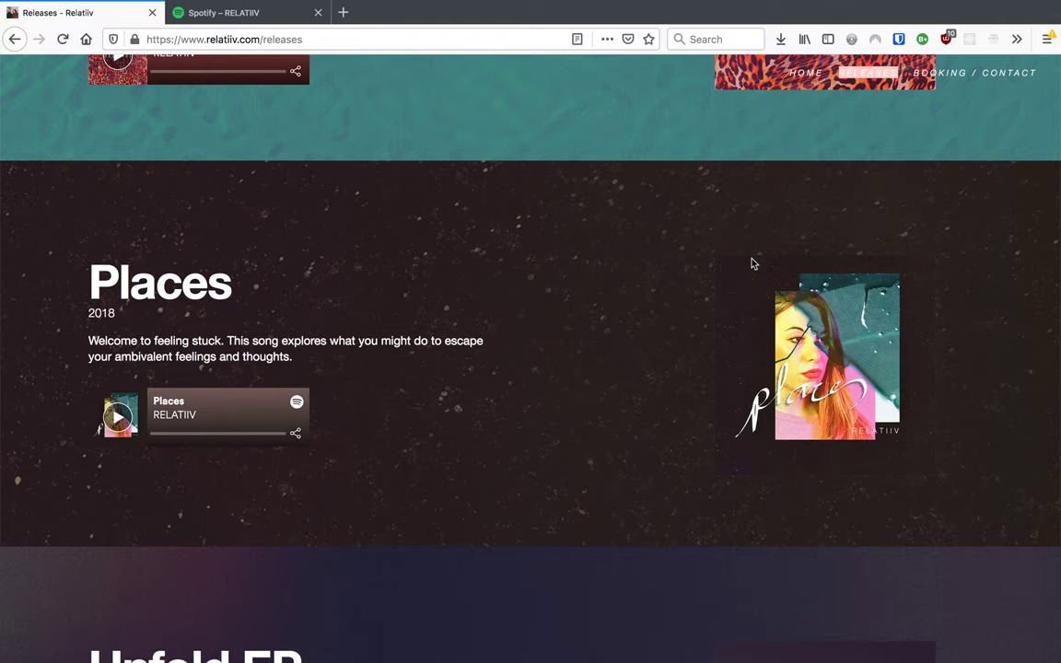
Switch to the RELATIIV artist page on Spotify
left_click(275, 9)
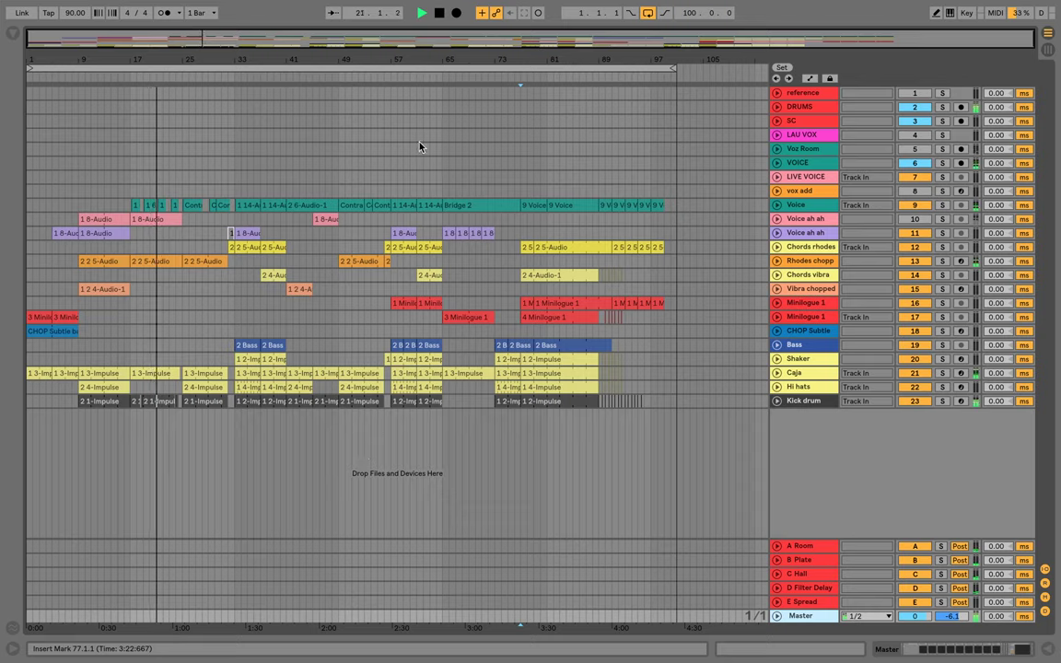
In Ableton Live, audition the Places demo from about bar 55 and open the Places - RELATIIV set, discarding the demo's changes
left_click(387, 75)
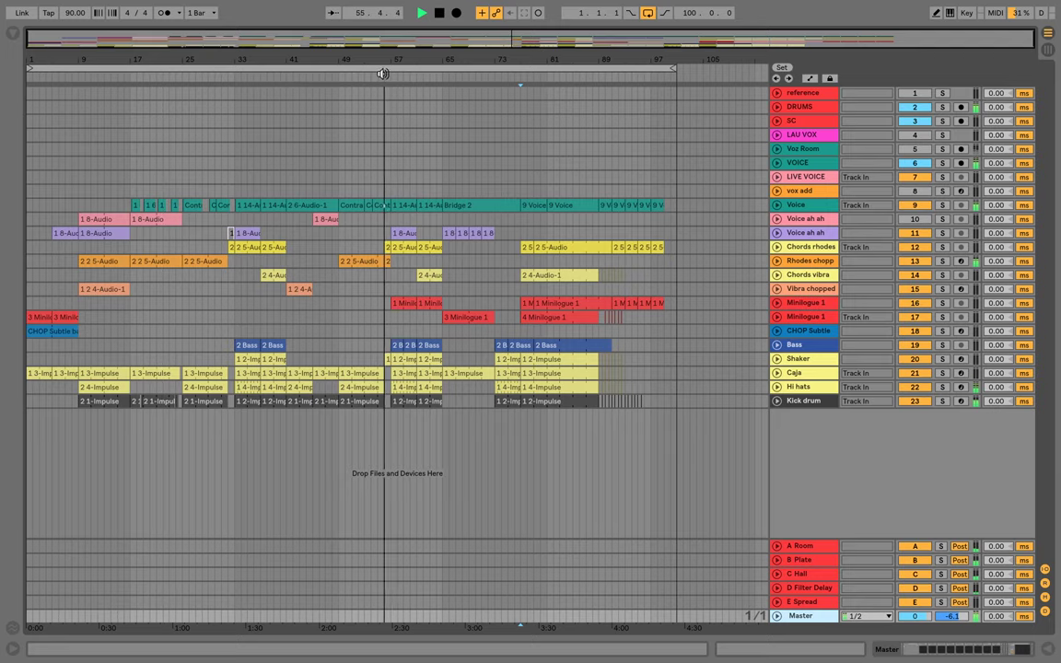
left_click_drag(430, 60, 364, 128)
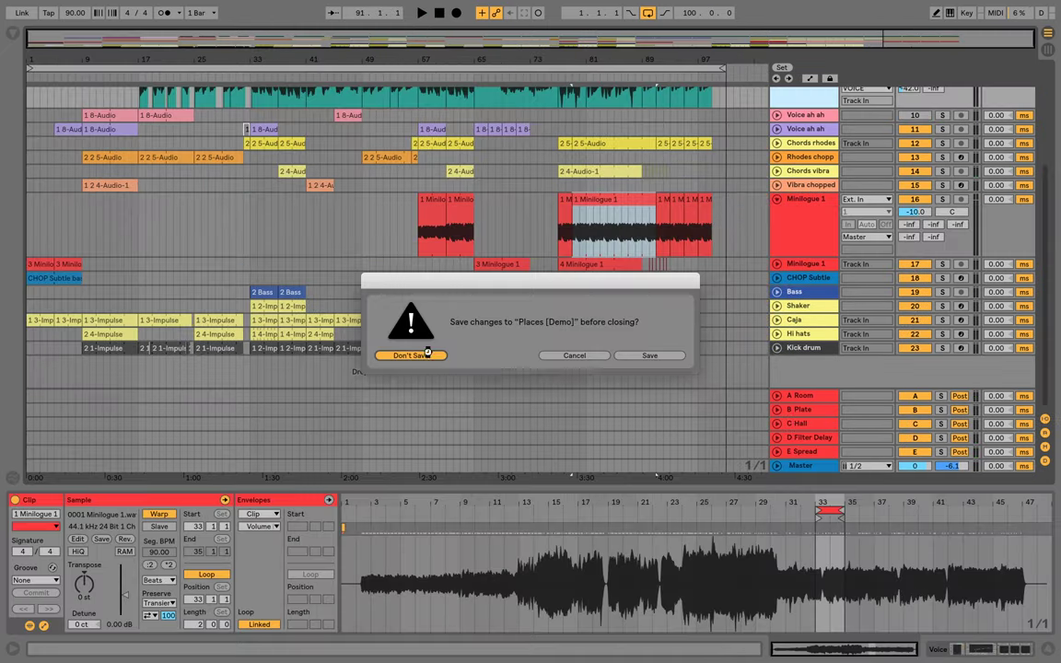
left_click(427, 351)
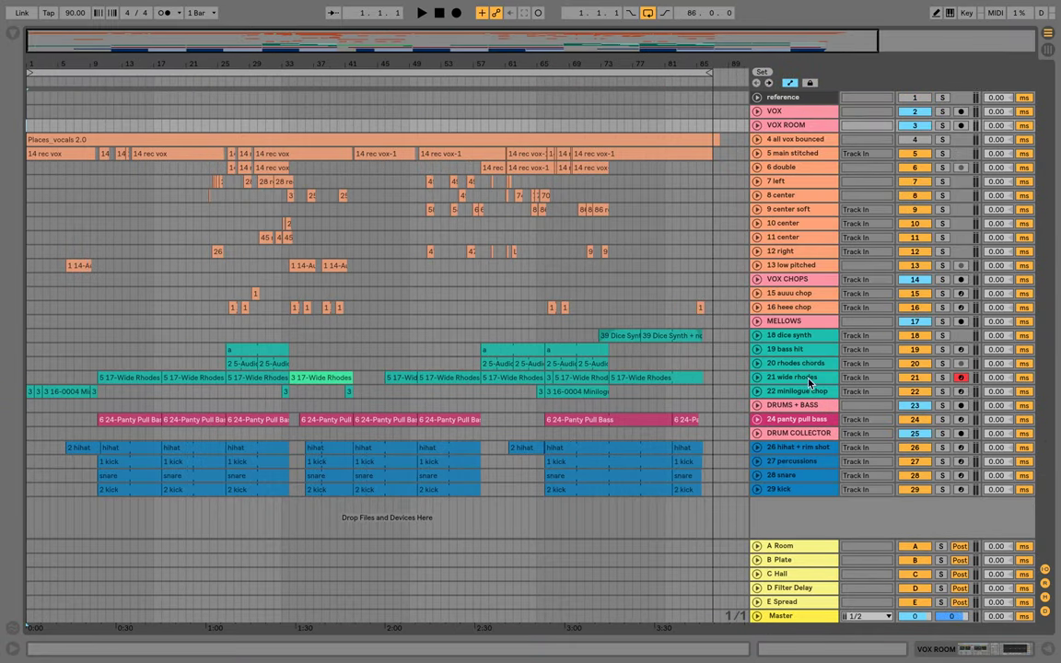
Examine the 22 minilogue chop track's clip at bar 66 and its sliced instrument chain, and fold the track again
left_click(757, 391)
left_click(557, 396)
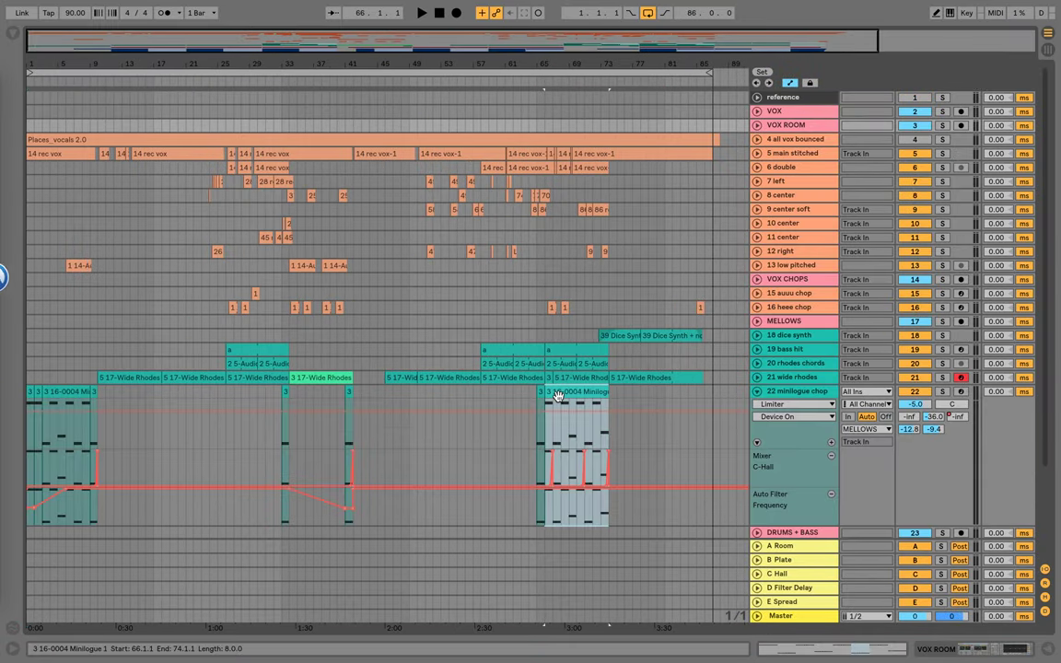
double_click(558, 396)
key("shift+Tab")
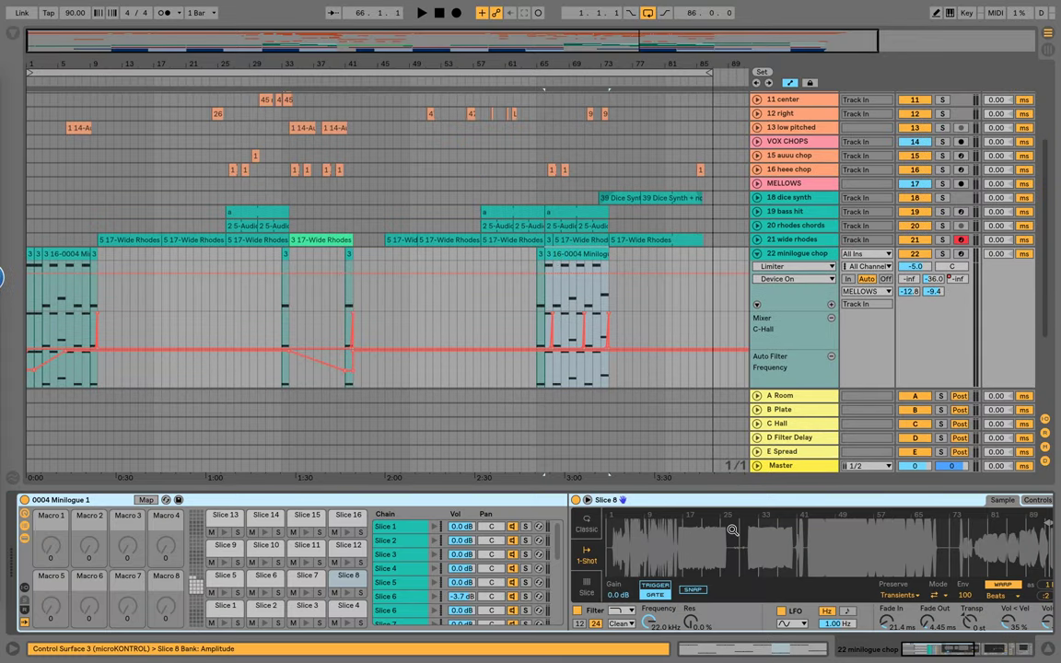
scroll(732, 530, "right", 3)
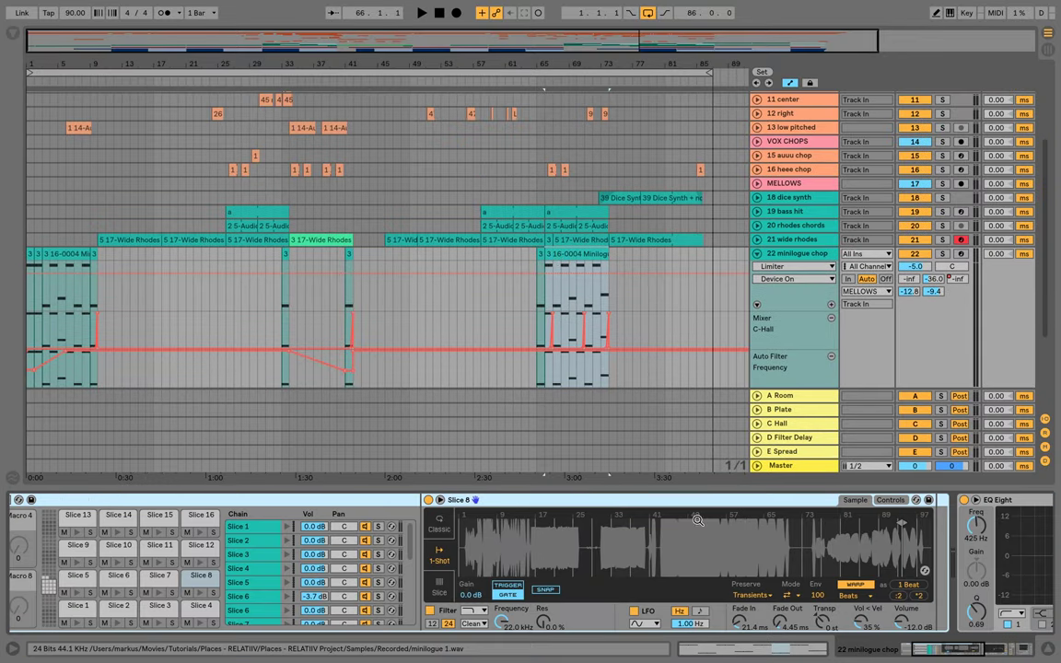
scroll(461, 187, "up", 5)
scroll(461, 188, "down", 1)
key("u")
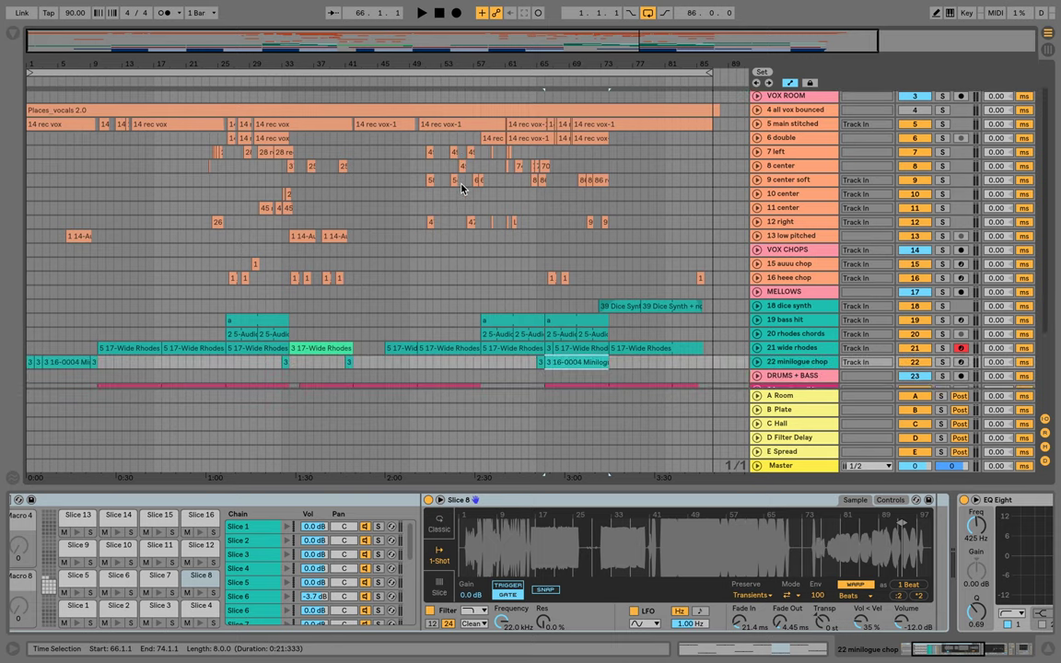
key("ctrl+alt+l")
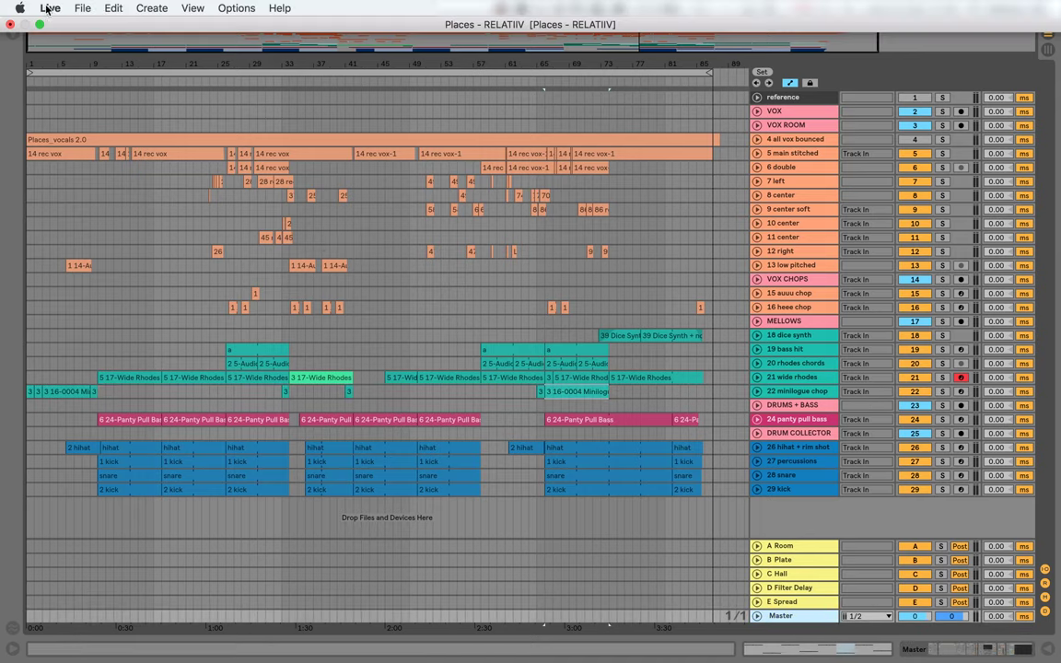
Check which Live version and edition is installed and close the version information
left_click(50, 8)
left_click(54, 31)
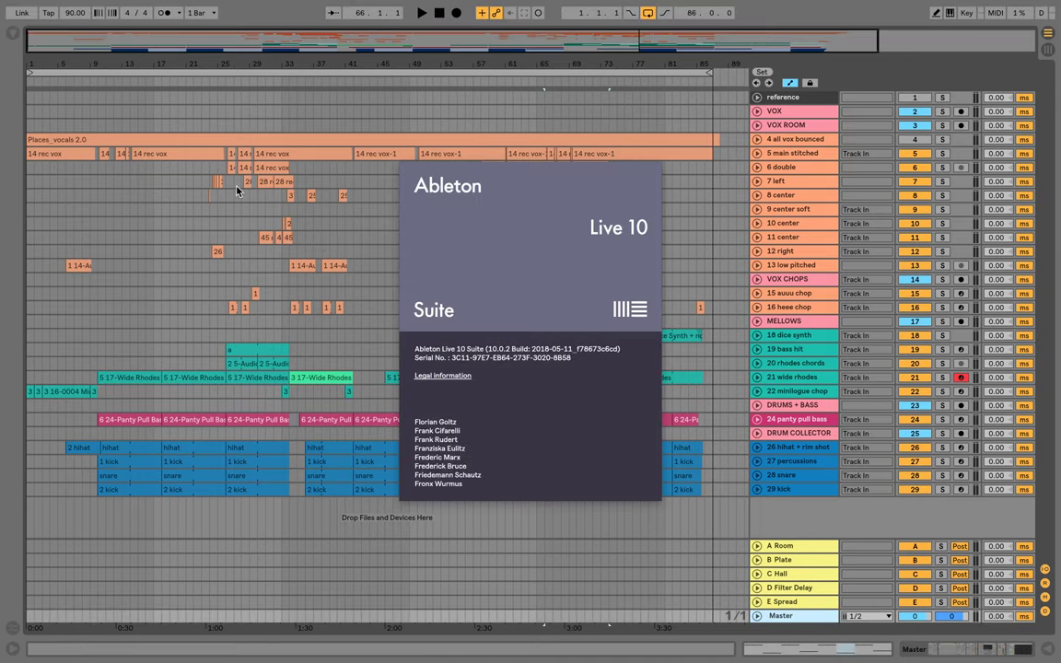
left_click(518, 246)
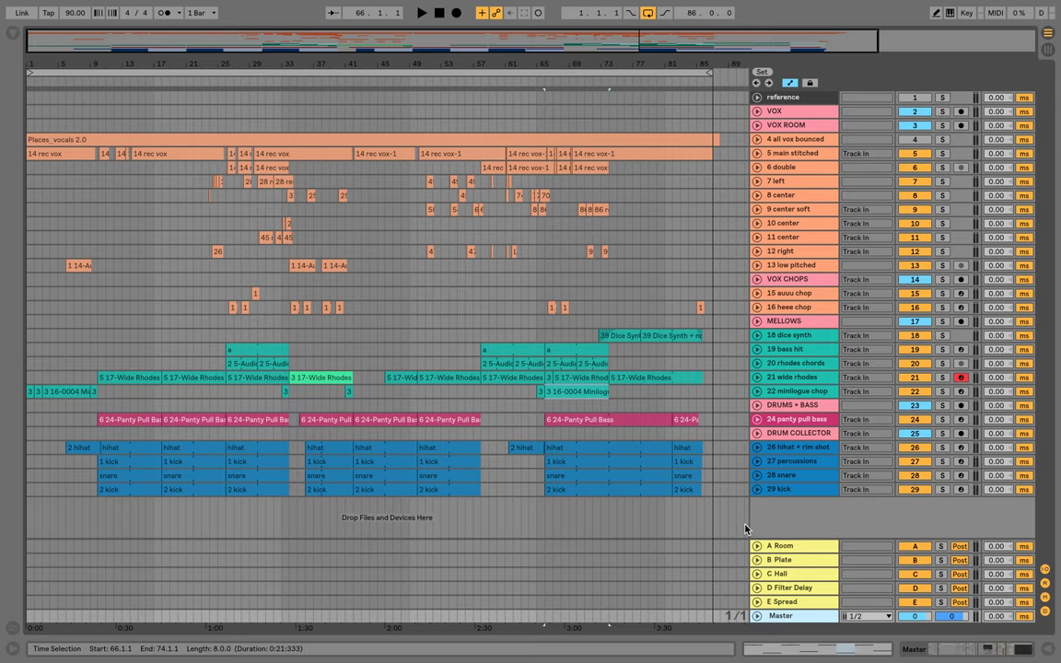
Look through the built-in instruments and audio effects in the browser and hide it again
key("super+alt+b")
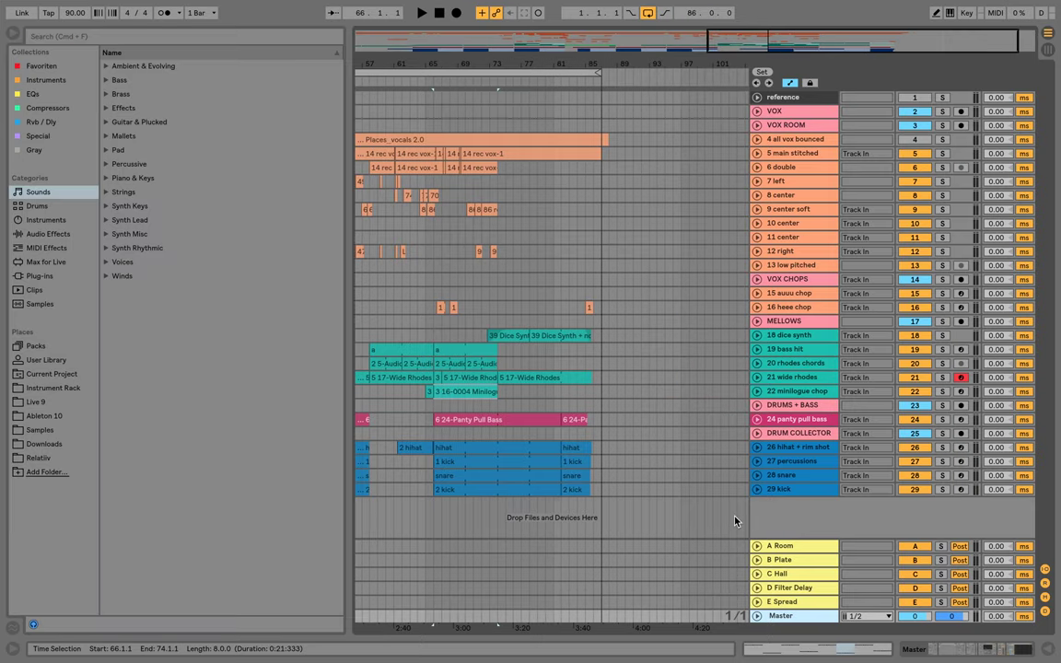
left_click(42, 219)
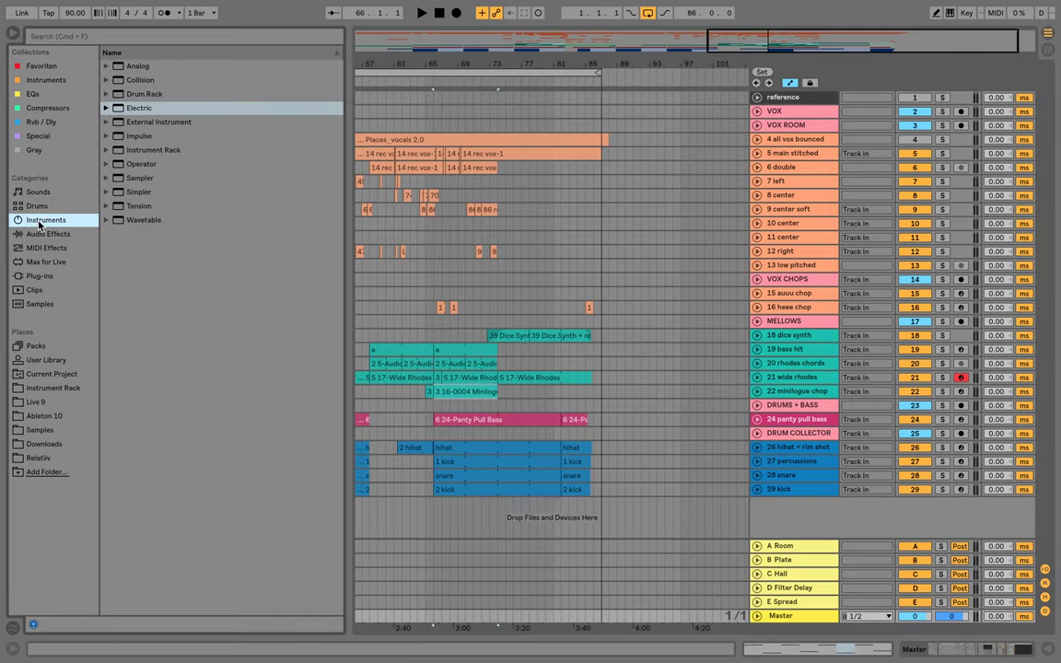
left_click(42, 234)
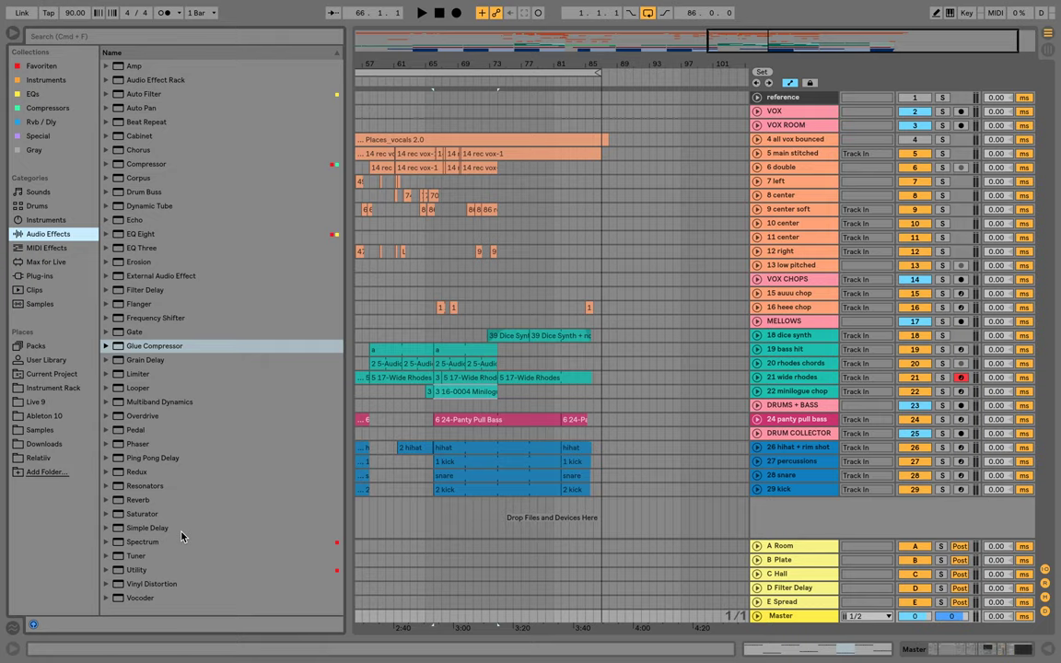
key("super+alt+b")
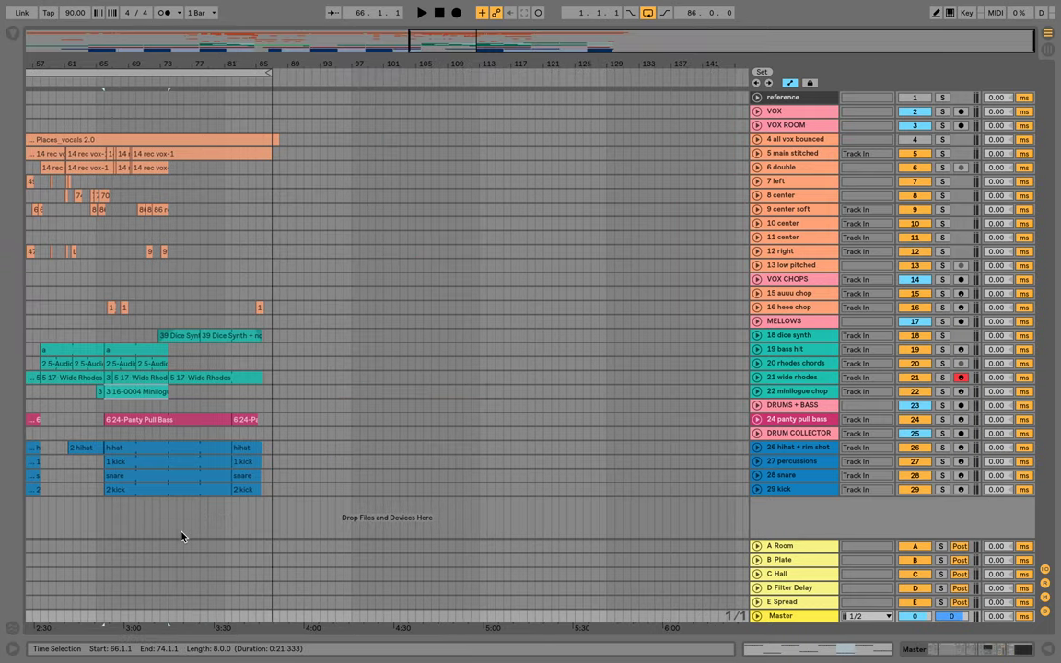
Highlight the collector tracks VOX, VOX ROOM, VOX CHOPS, MELLOWS, DRUMS + BASS and DRUM COLLECTOR in the full arrangement
left_click_drag(137, 76, 554, 65)
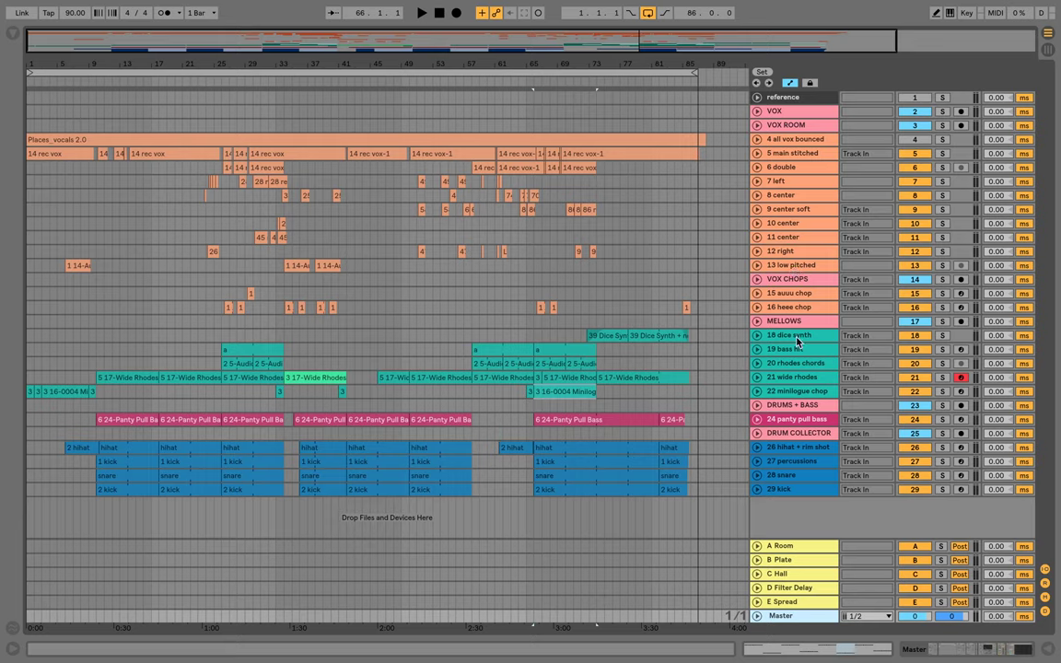
left_click(798, 129)
left_click(799, 111, "shift")
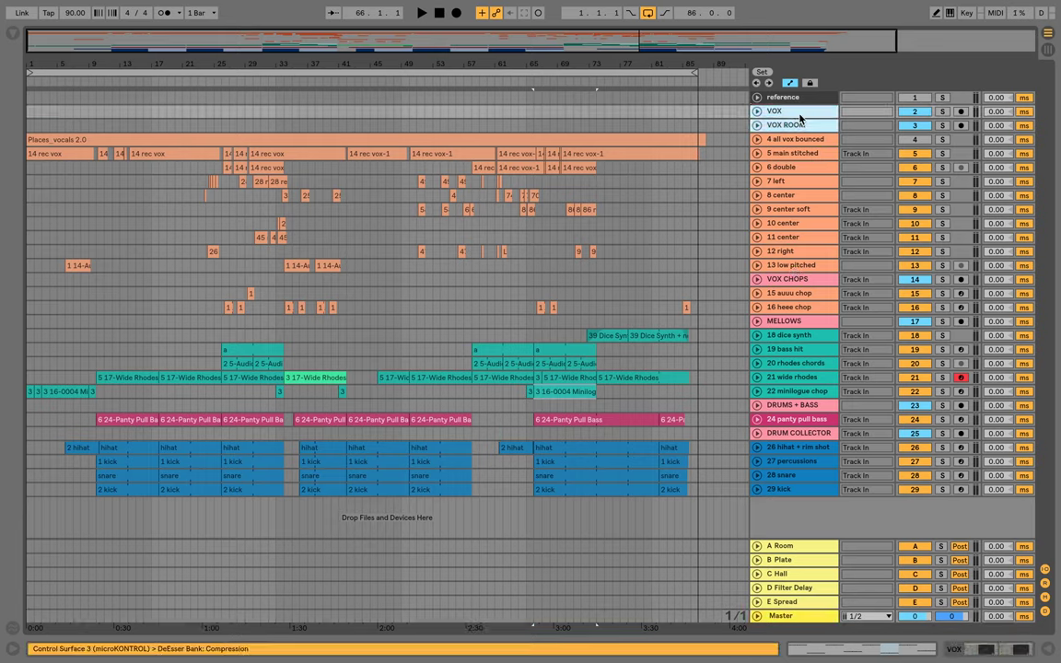
left_click(793, 280, "ctrl")
left_click(792, 322, "ctrl")
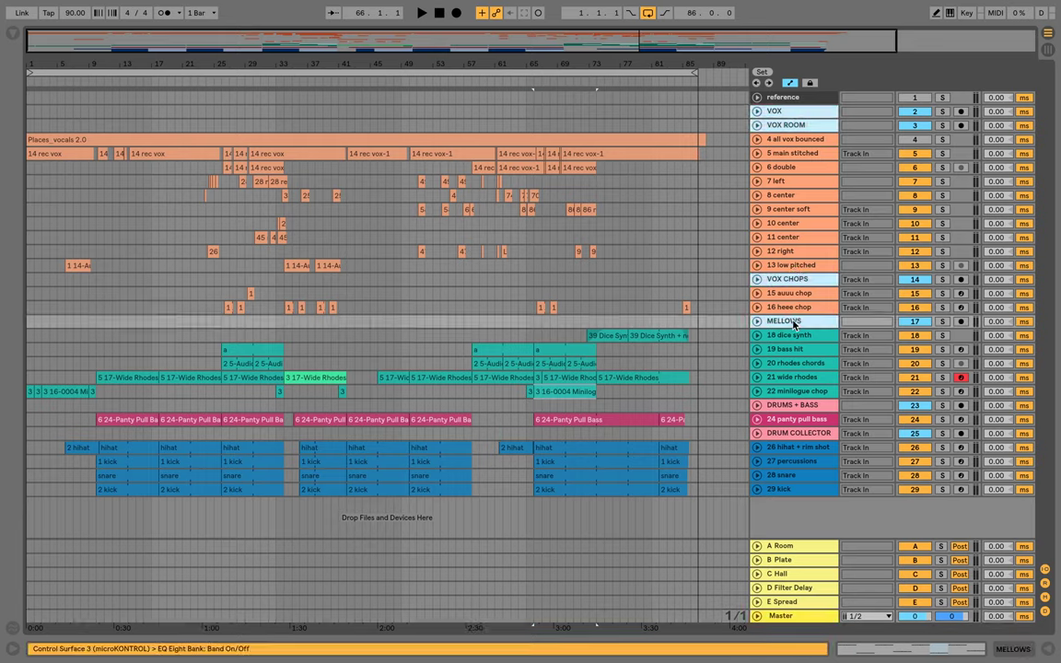
left_click(796, 407, "ctrl")
left_click(796, 433)
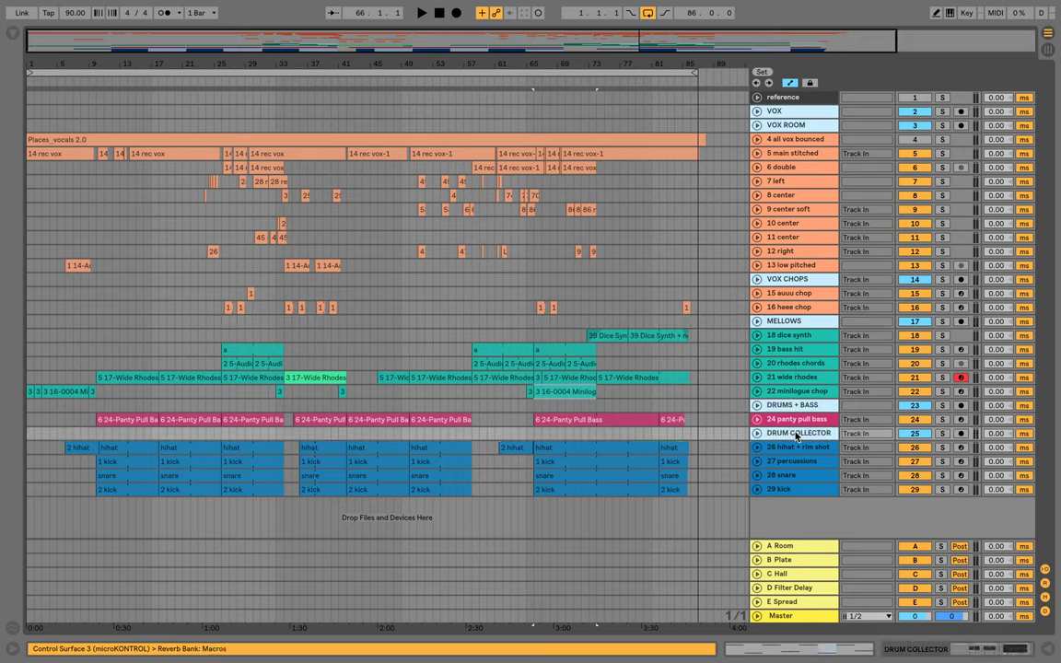
left_click(797, 437)
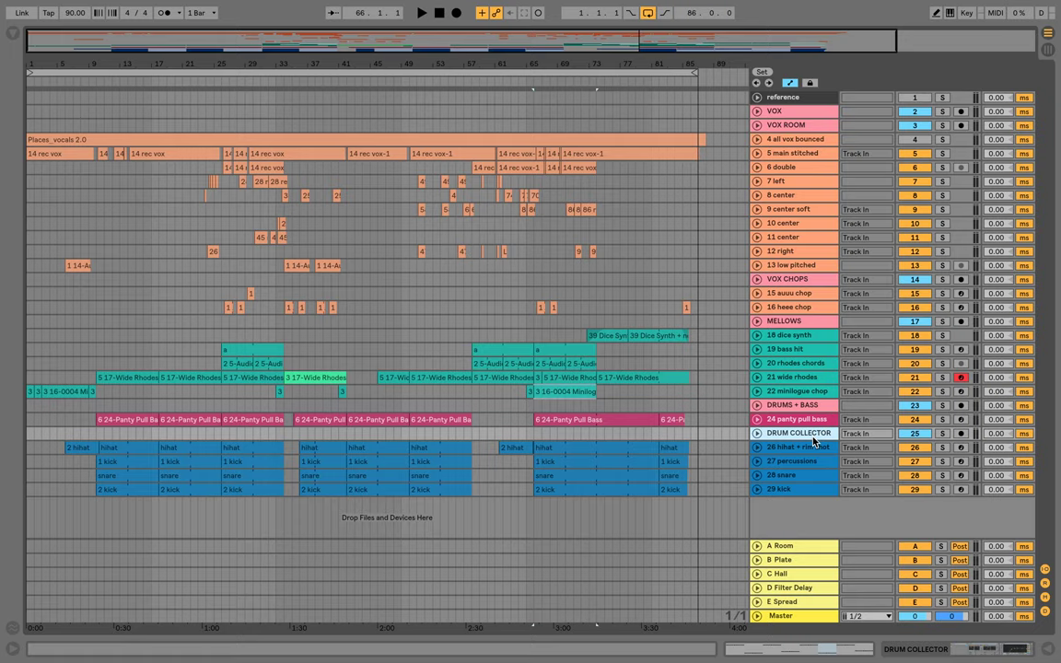
Unfold the VOX track to inspect its mixer controls and automation lanes, and fold it again
left_click(769, 111)
left_click(757, 111)
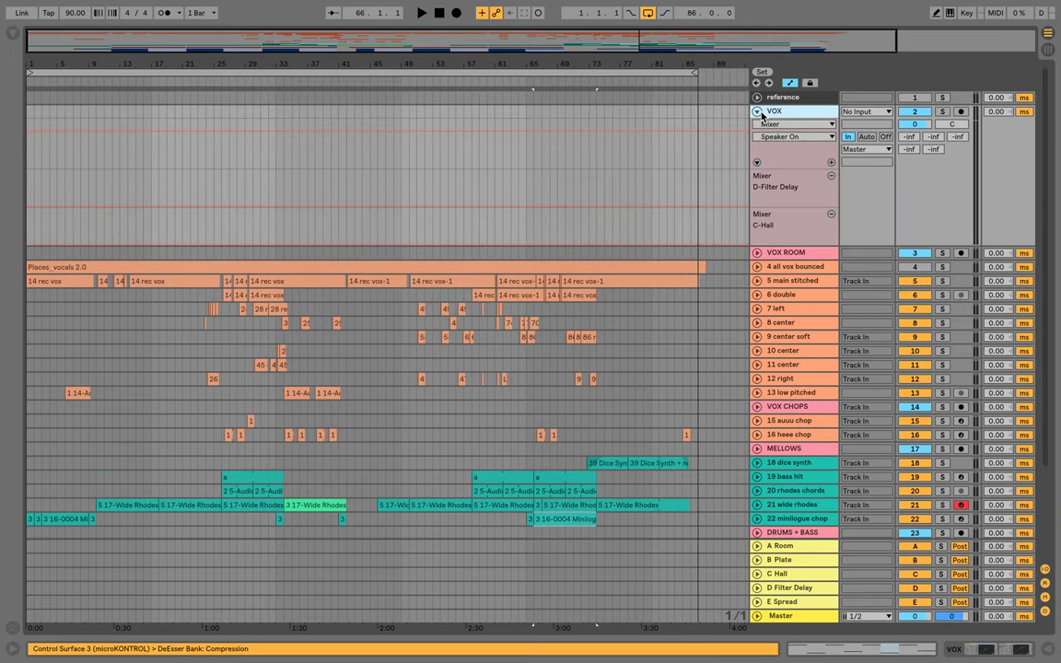
left_click(916, 125)
left_click(813, 111)
left_click(758, 111)
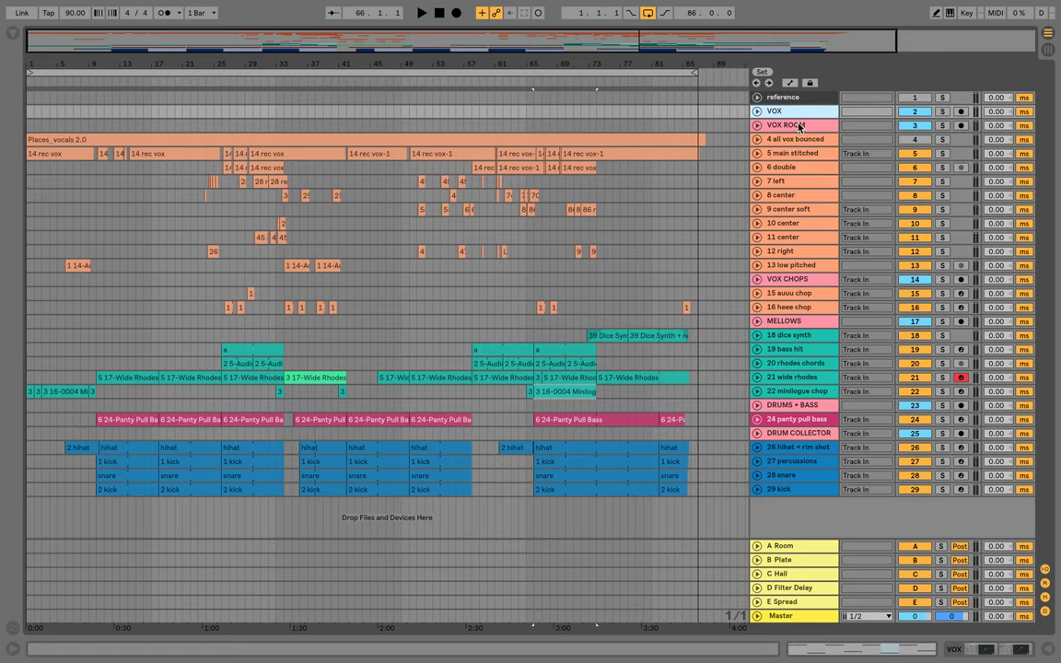
Examine the effect chain on the DRUMS + BASS track and hide the device view again
left_click(787, 406)
key("shift+Tab")
key("shift+Tab")
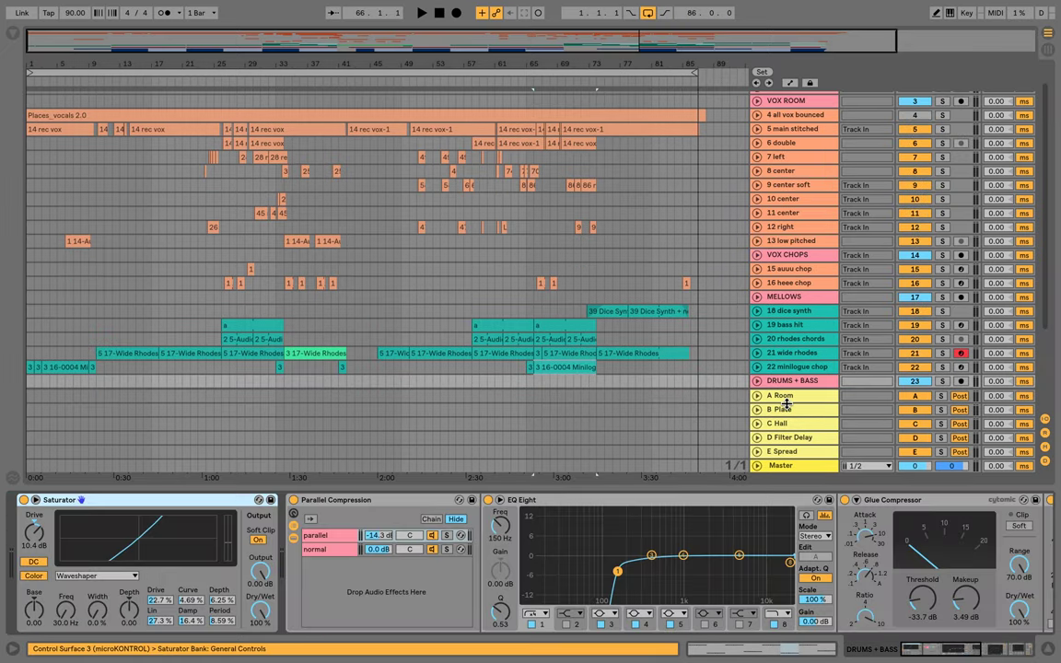
key("super+alt+l")
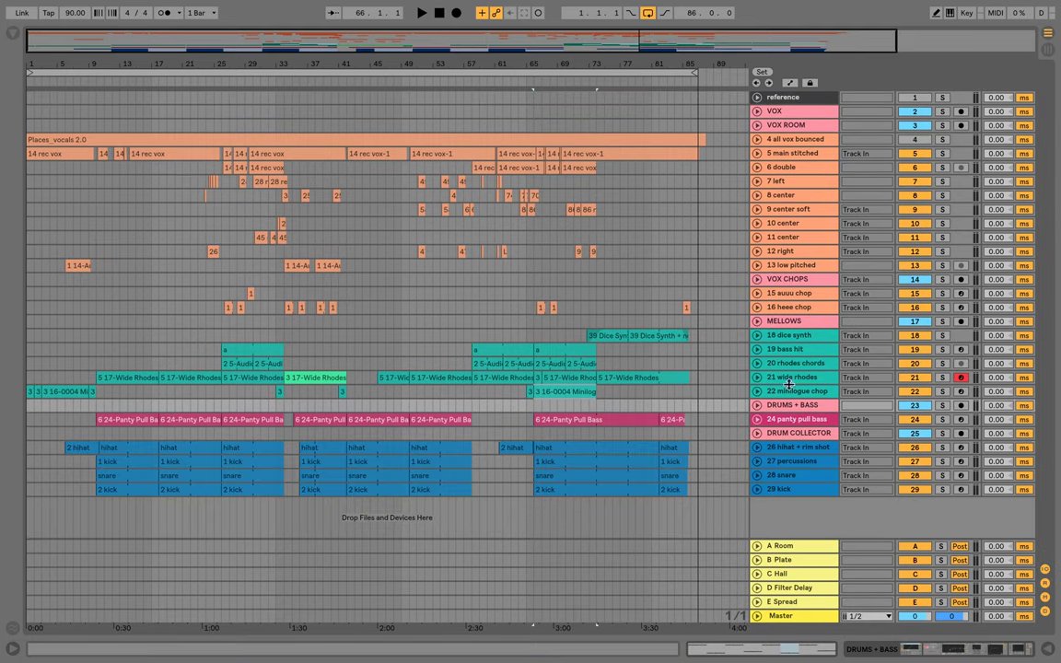
Highlight the vocal, chop, mellow, bass and drum source tracks in turn, ending with return tracks A Room to E Spread
left_click(790, 141)
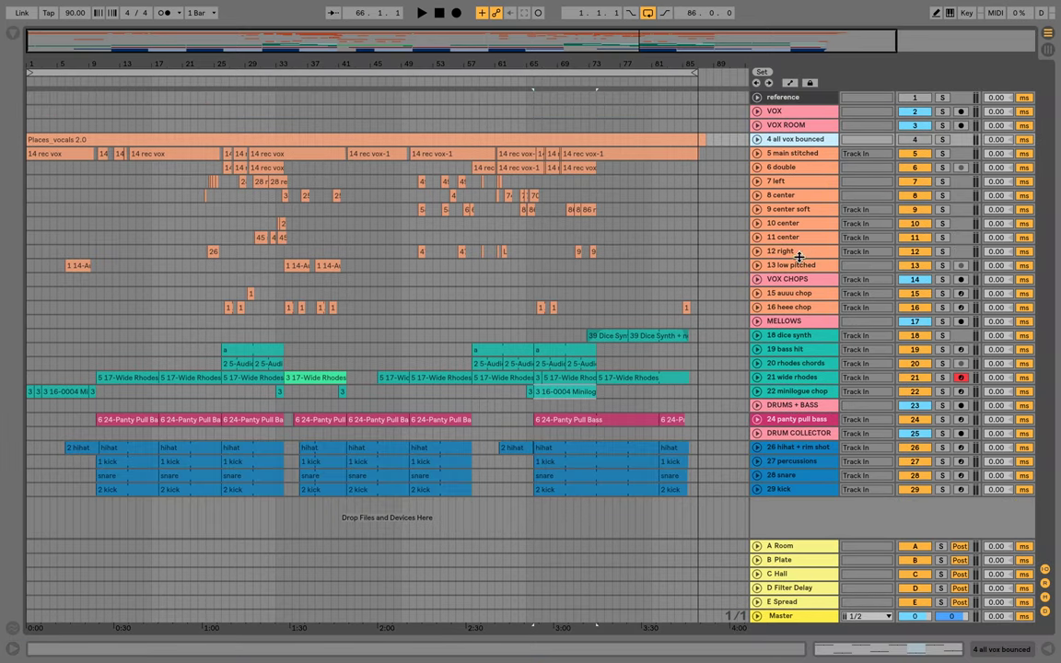
left_click(792, 309)
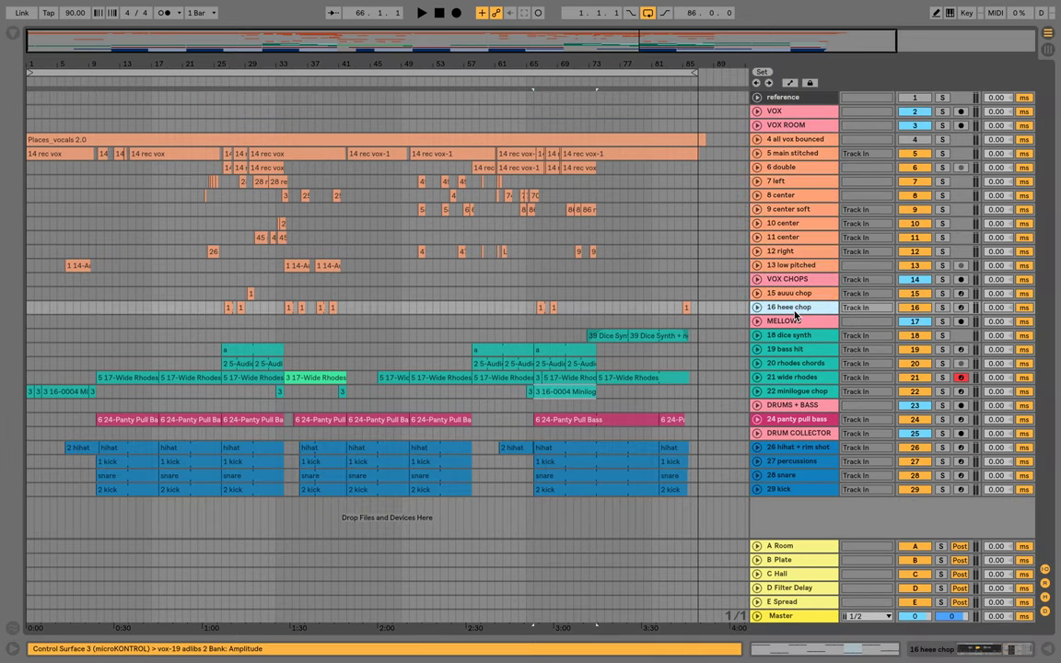
left_click(798, 336)
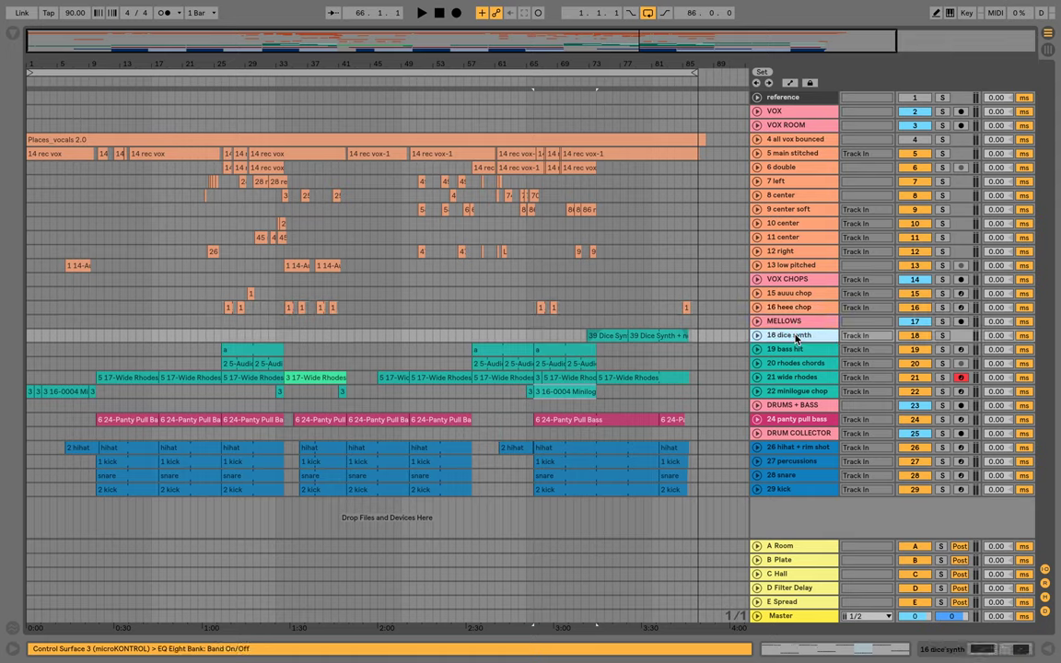
left_click(795, 393, "shift")
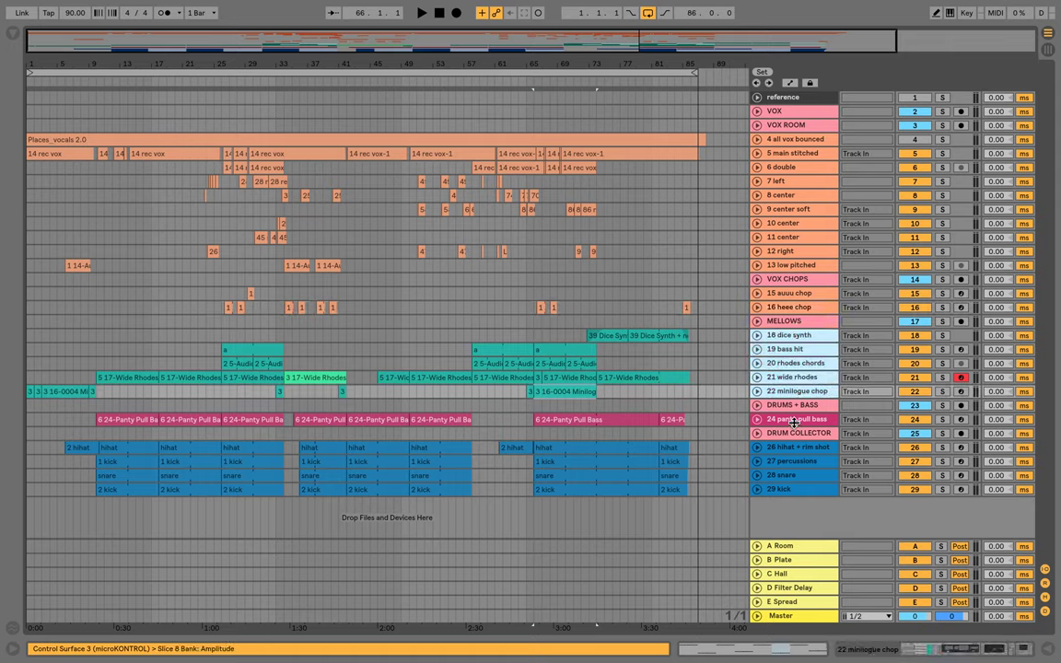
left_click(793, 420)
left_click(794, 449)
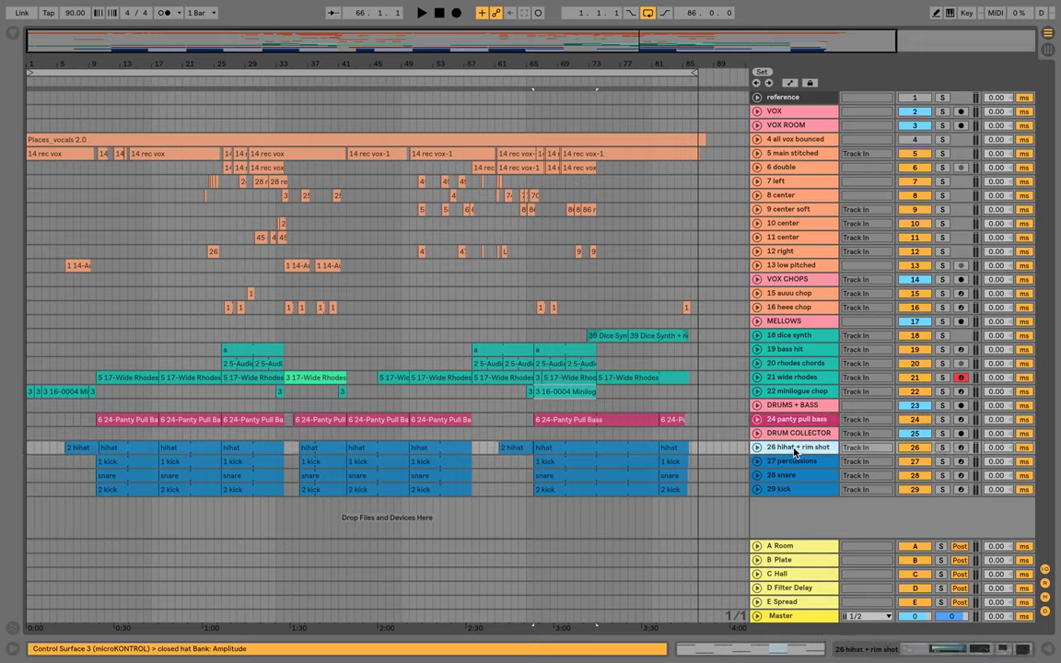
left_click(791, 489, "shift")
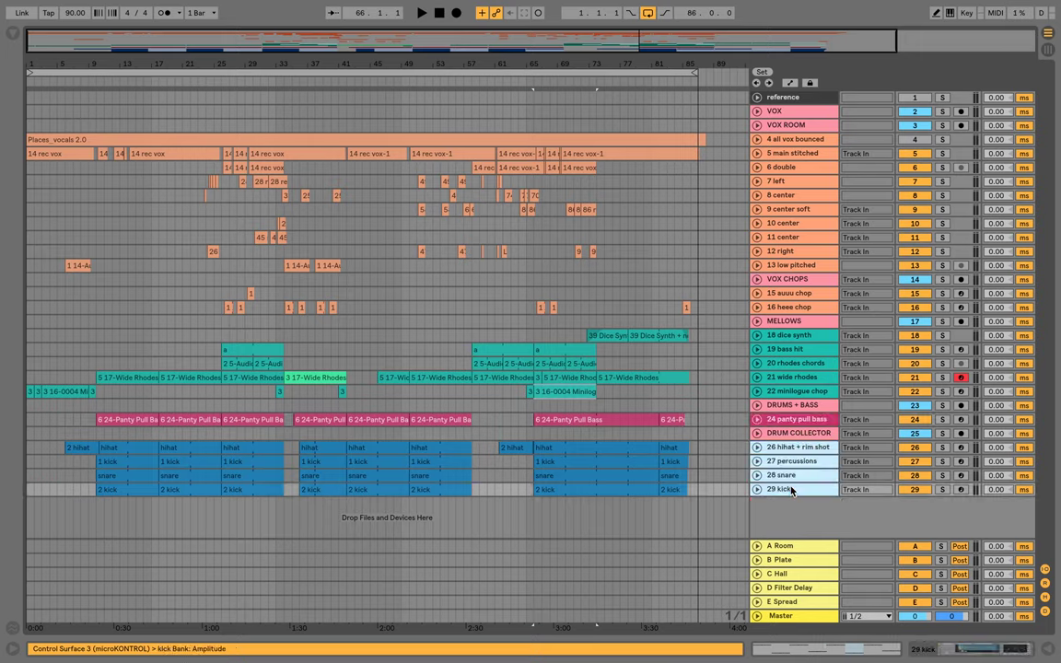
left_click(781, 545)
left_click(781, 602, "shift")
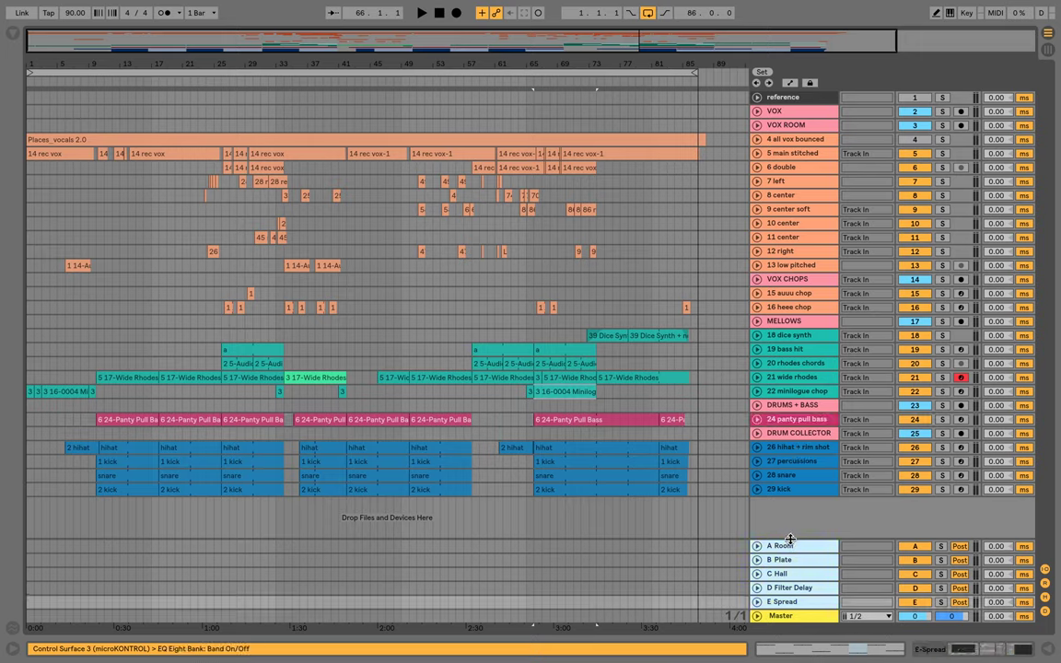
Unfold the 11 center track, examine its available audio output destinations without changing them, and fold it again
left_click(788, 392)
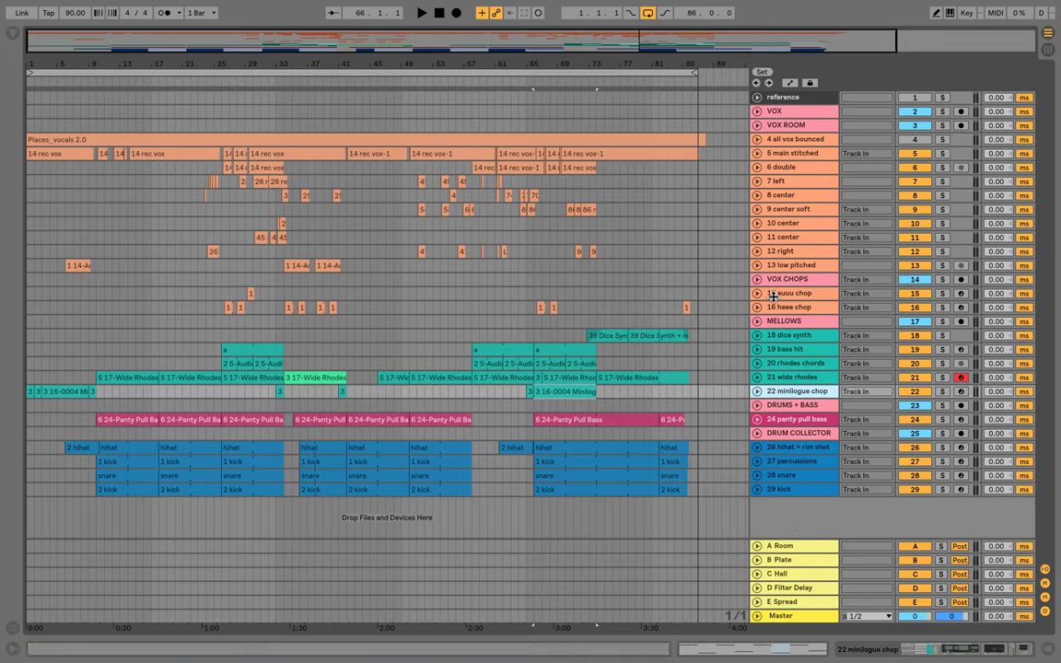
left_click(799, 238)
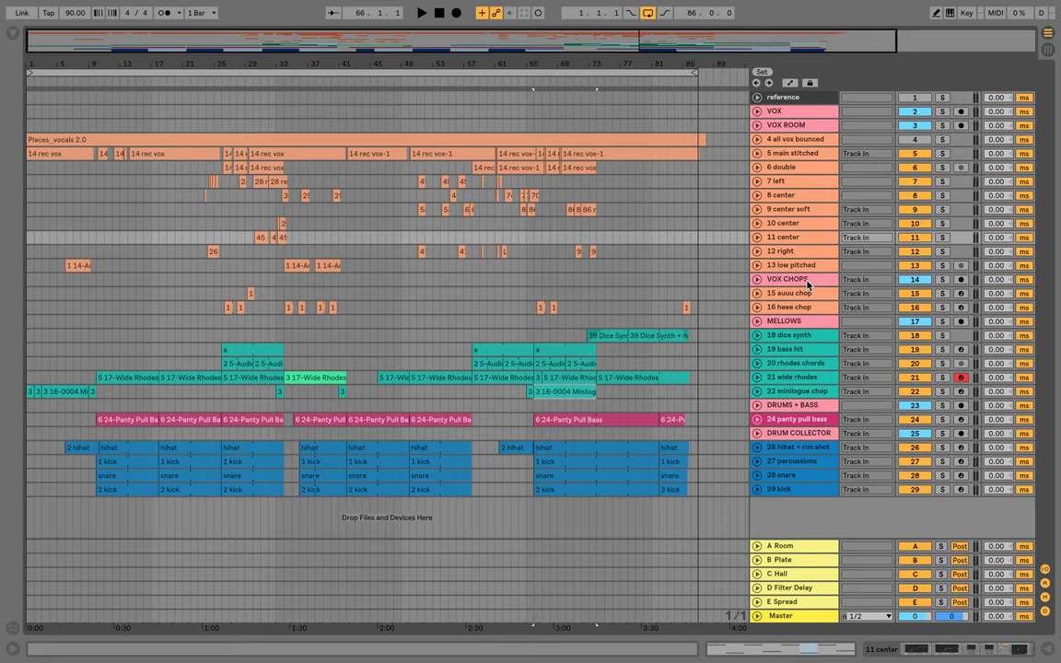
left_click(757, 238)
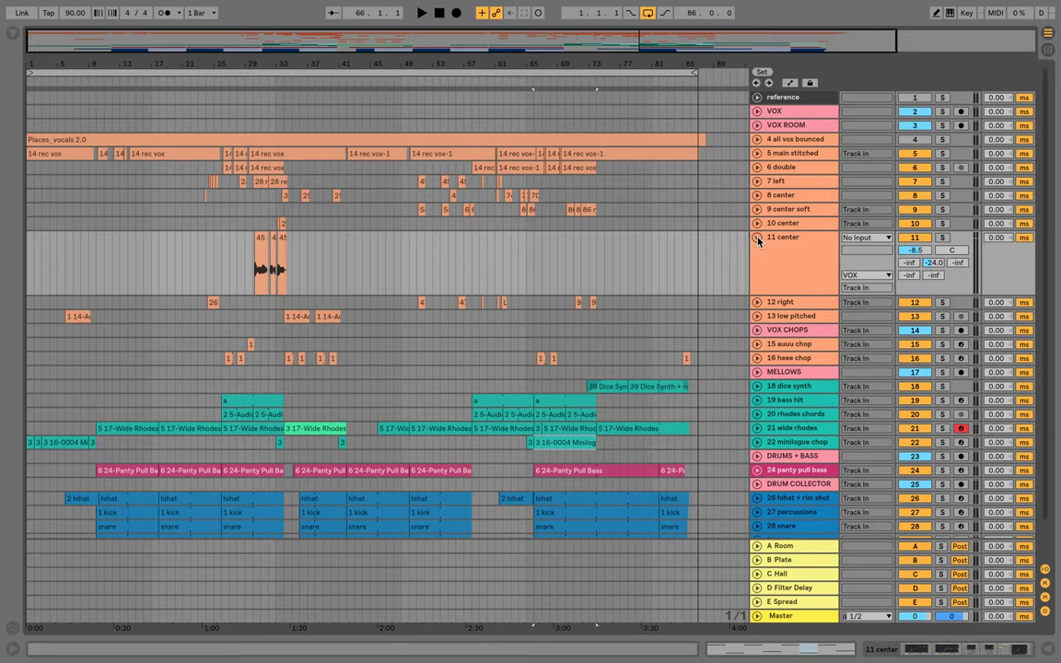
left_click(857, 276)
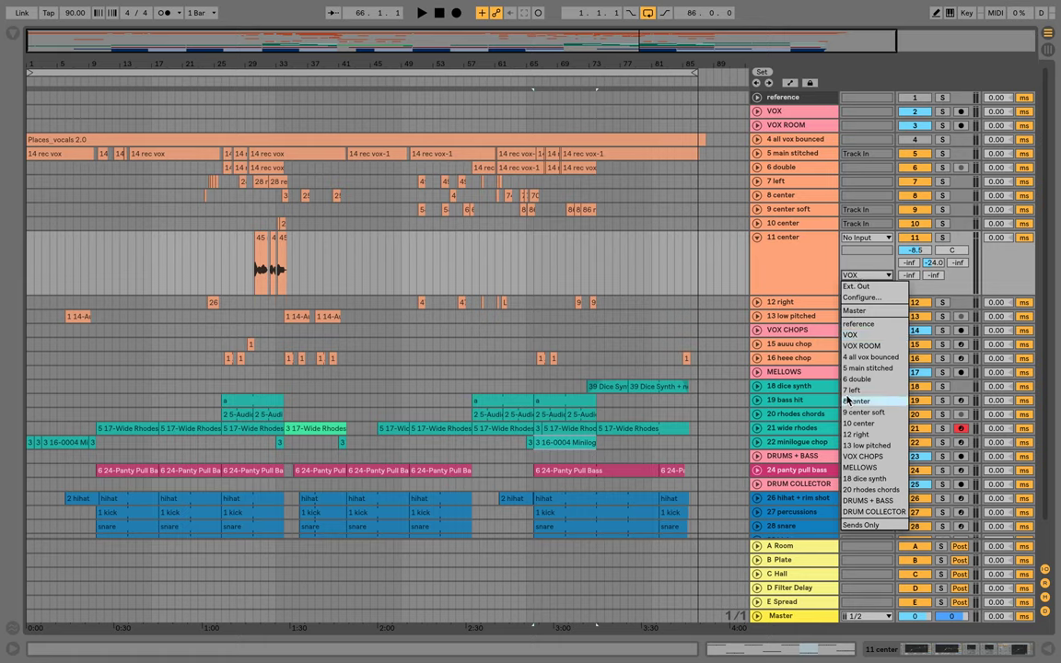
left_click(822, 266)
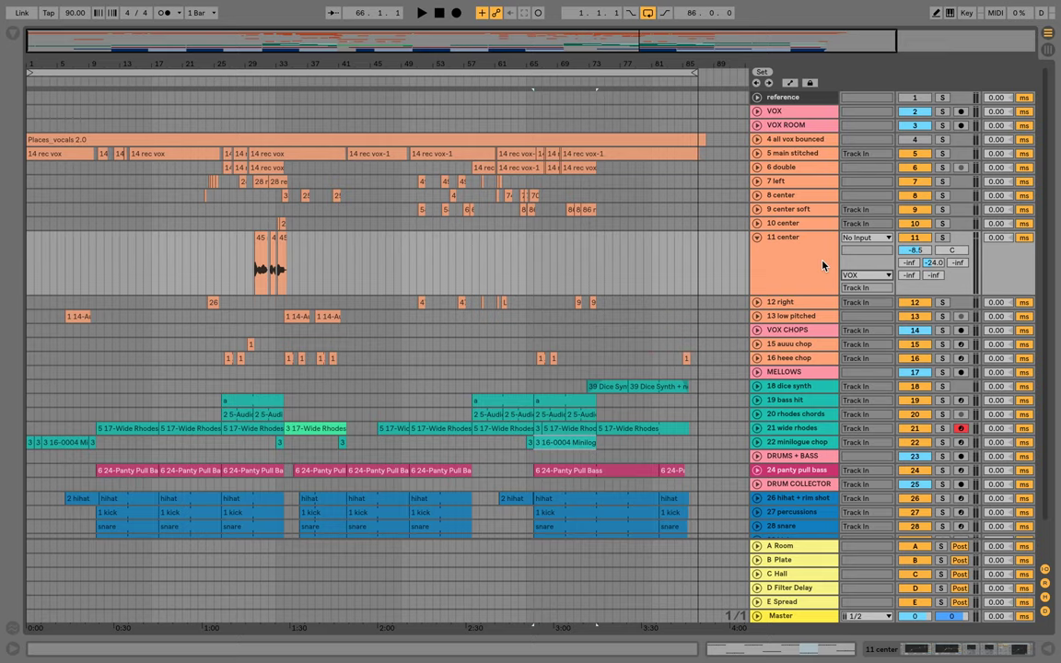
left_click(757, 238)
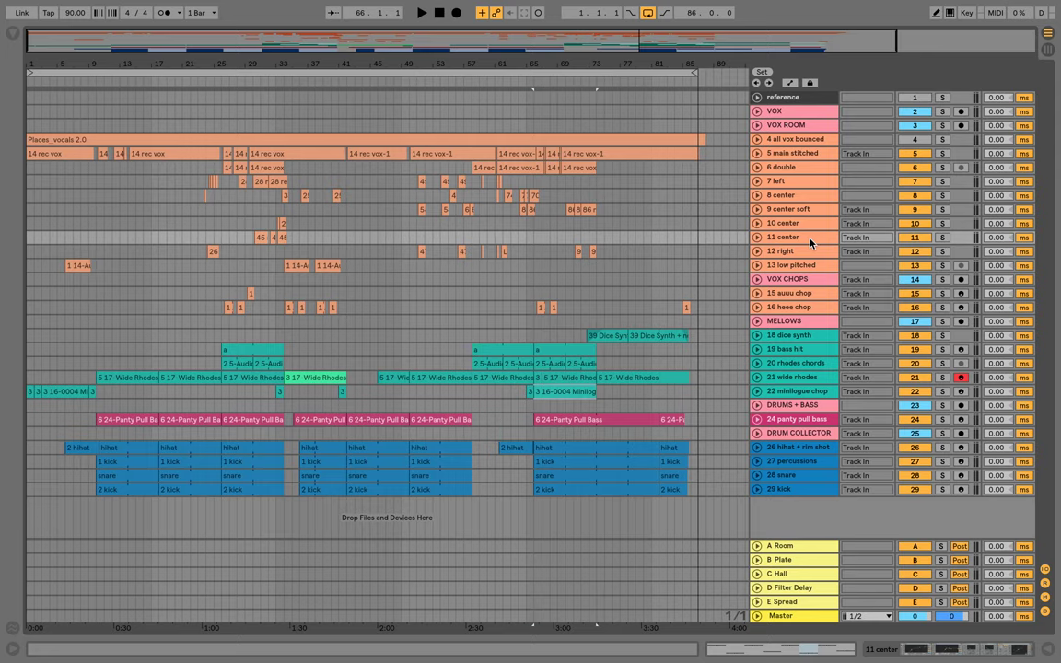
Highlight the DRUMS + BASS collector track, the Master track and DRUMS + BASS again
left_click(804, 239)
key("ctrl+r")
key("Left")
left_click(803, 405)
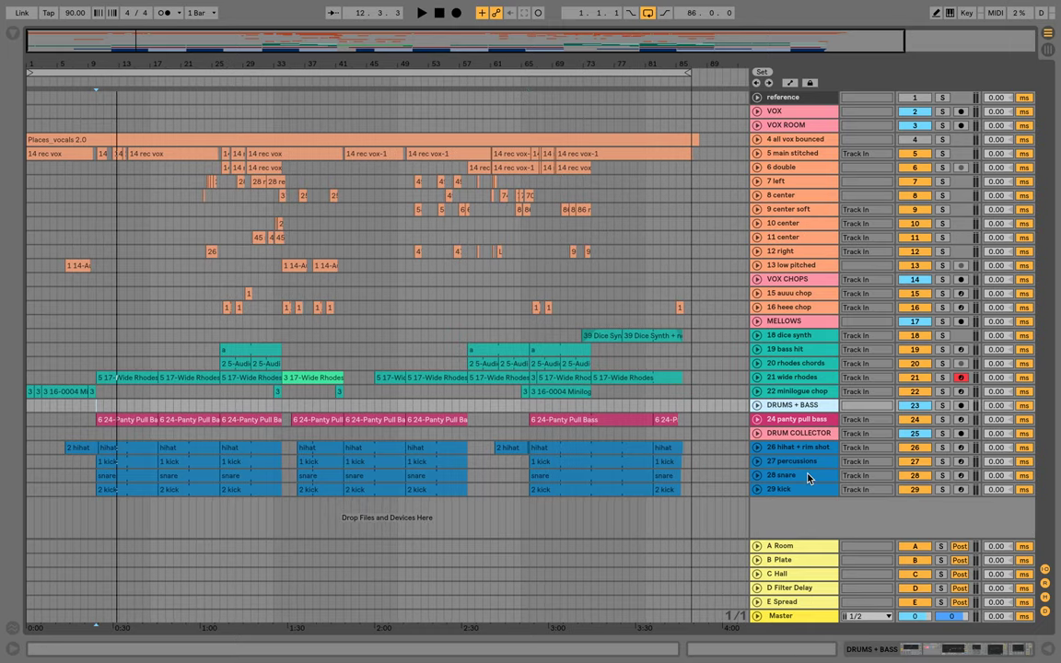
left_click(799, 615)
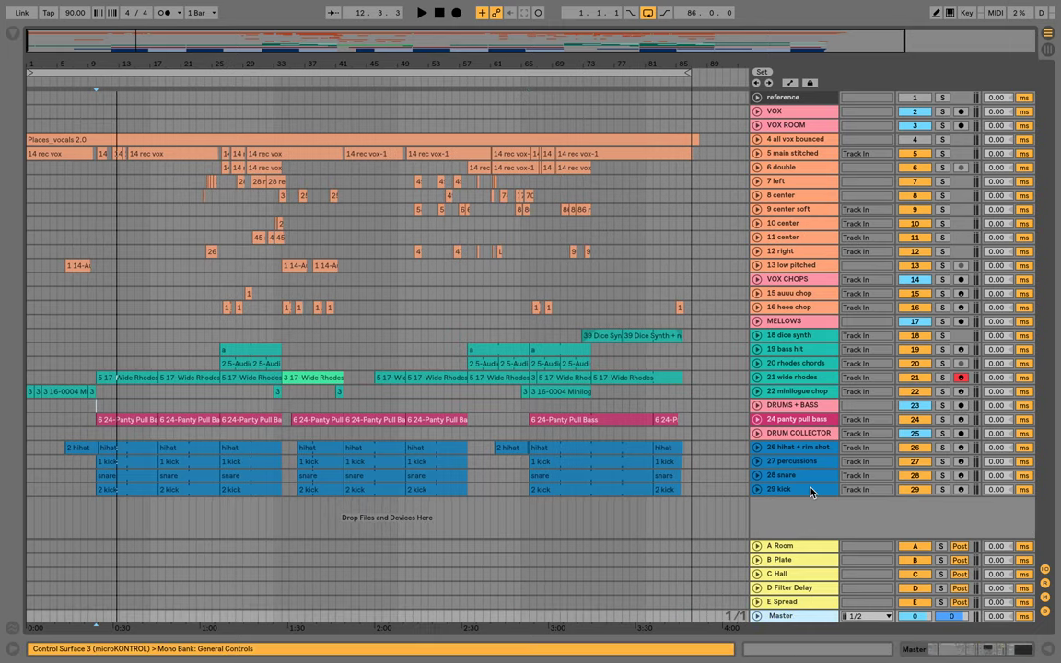
left_click(809, 403)
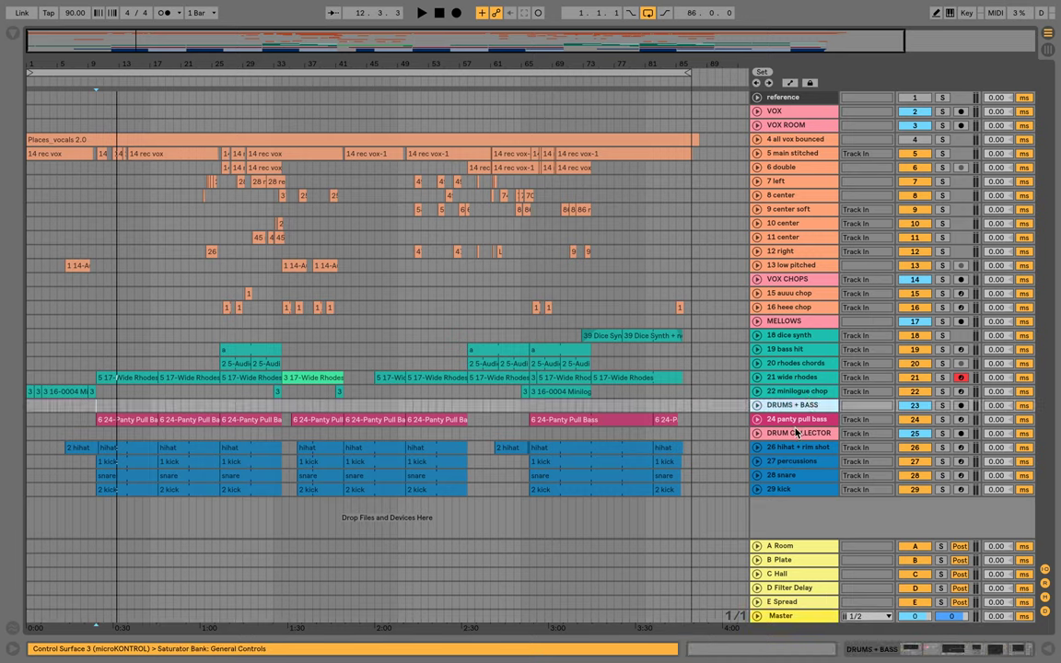
Solo DRUM COLLECTOR together with 29 kick and play the arrangement from around bar 12
left_click(796, 433)
left_click(942, 434)
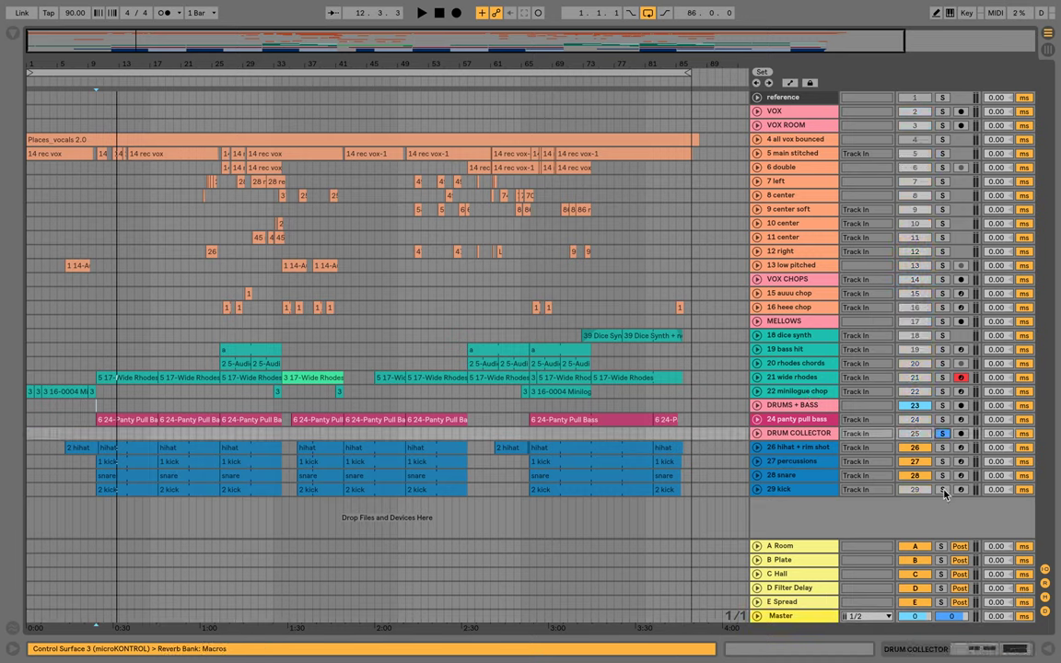
left_click(942, 489)
key("space")
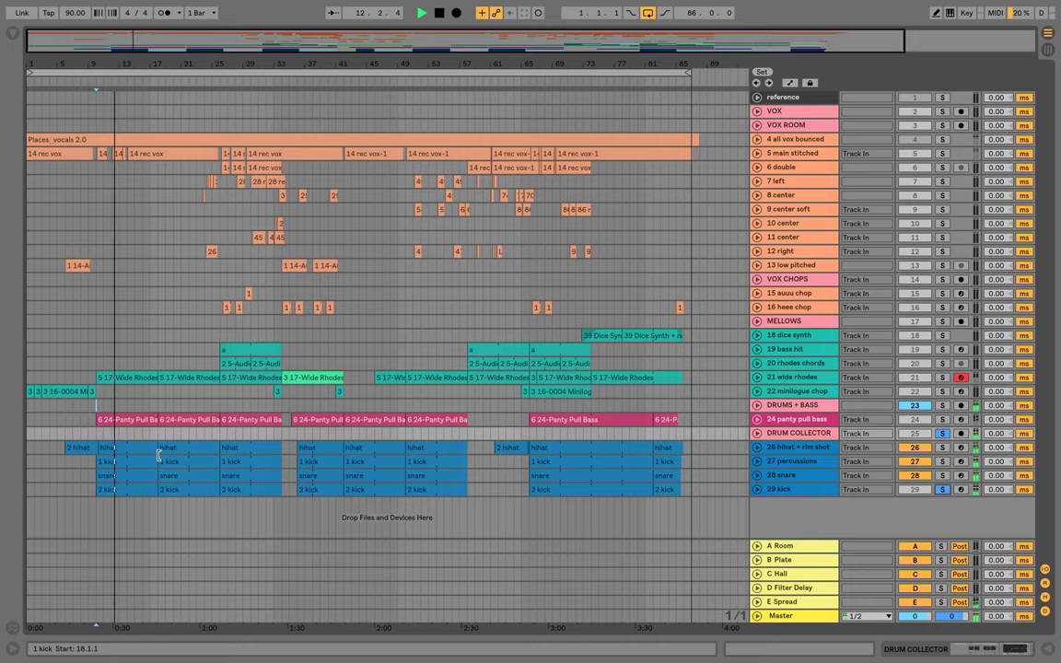
left_click_drag(135, 64, 251, 77)
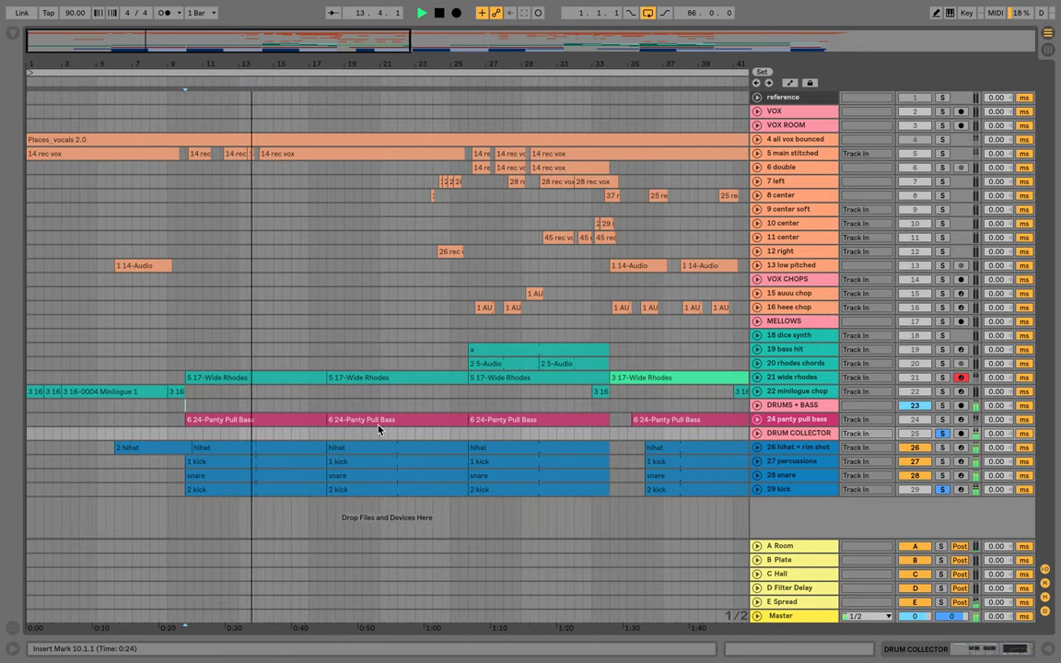
Unfold the 29 kick, 28 snare, 27 percussions and 26 hihat + rim shot tracks to show their output routing
left_click(757, 490)
left_click(757, 467)
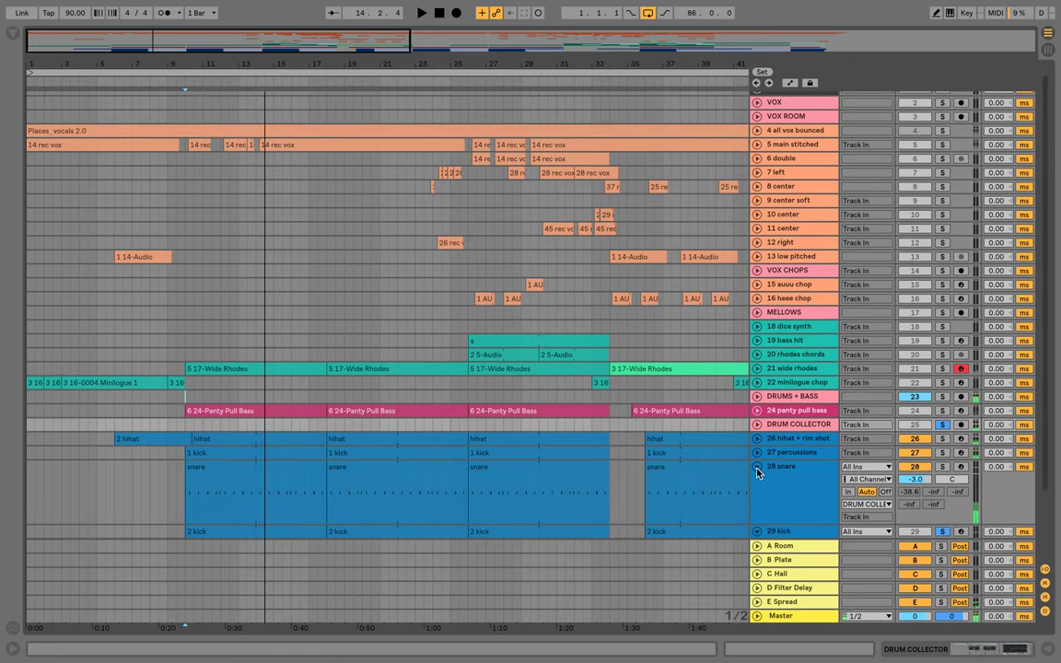
left_click(757, 452)
left_click(757, 438)
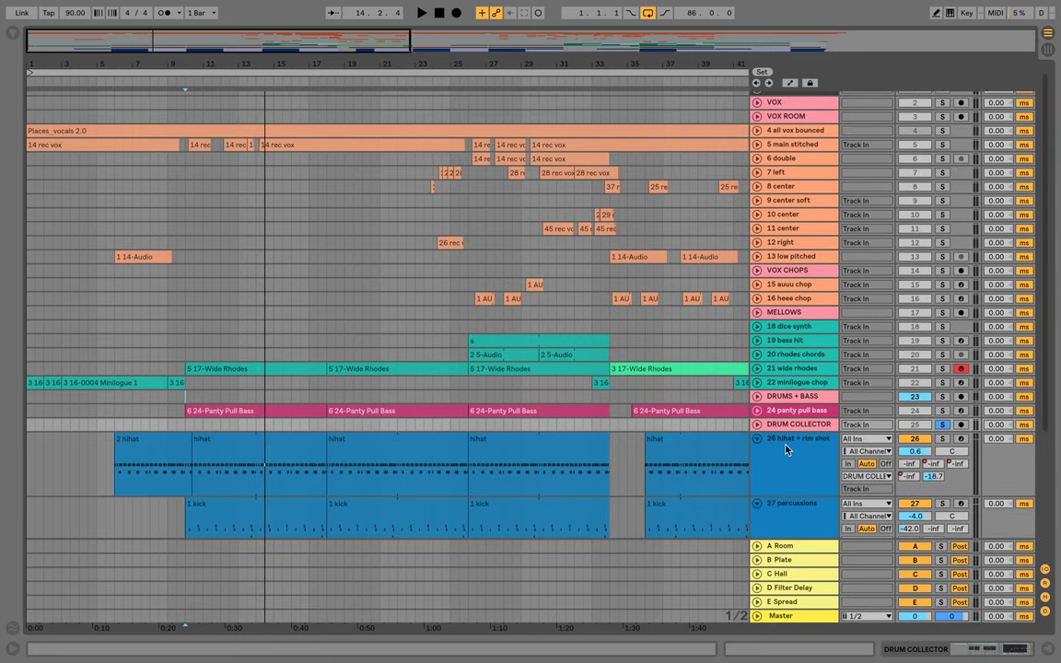
scroll(788, 450, "down", 3)
scroll(787, 449, "down", 1)
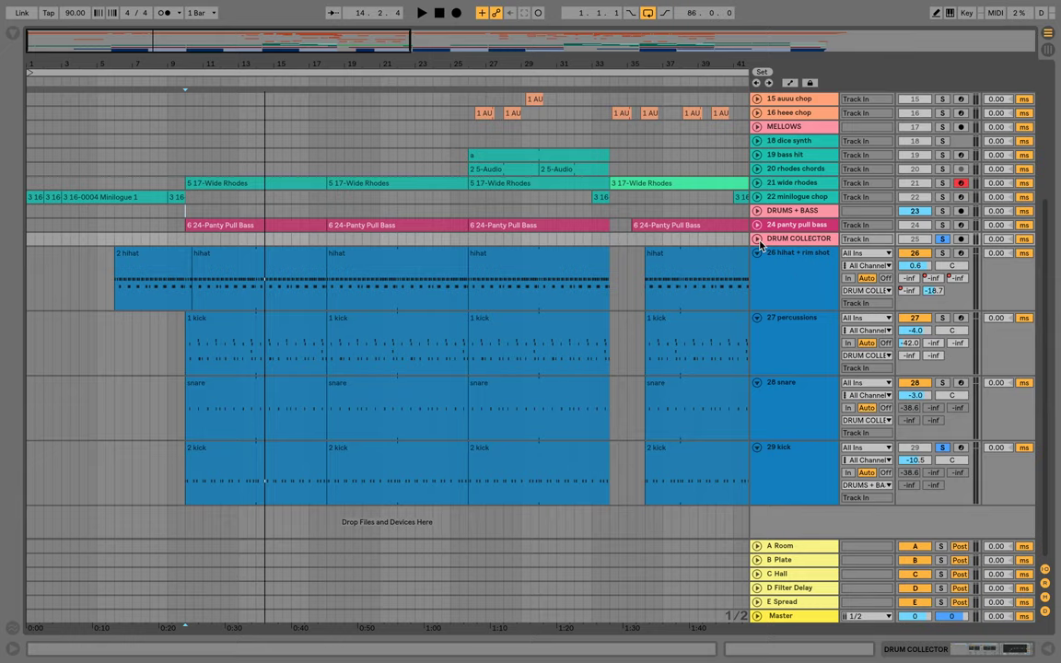
Open the 27 percussions clip at bar 10 in the MIDI editor and highlight its first reverse tambourine note with the neighbouring percussion note
left_click_drag(316, 64, 280, 95)
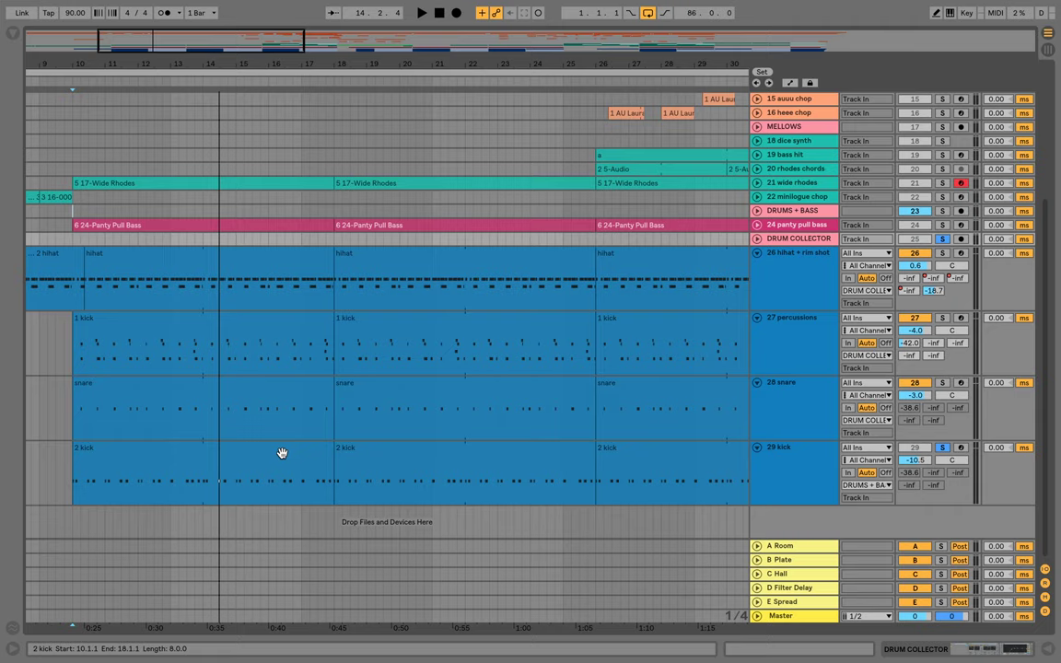
left_click(242, 319)
double_click(241, 319)
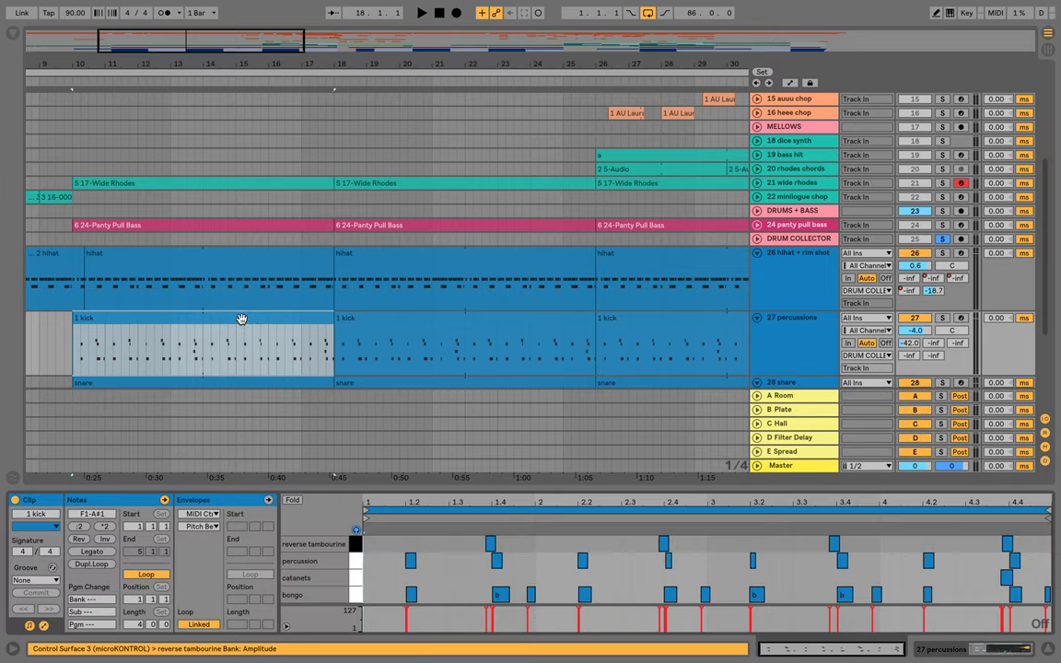
left_click_drag(483, 534, 550, 564)
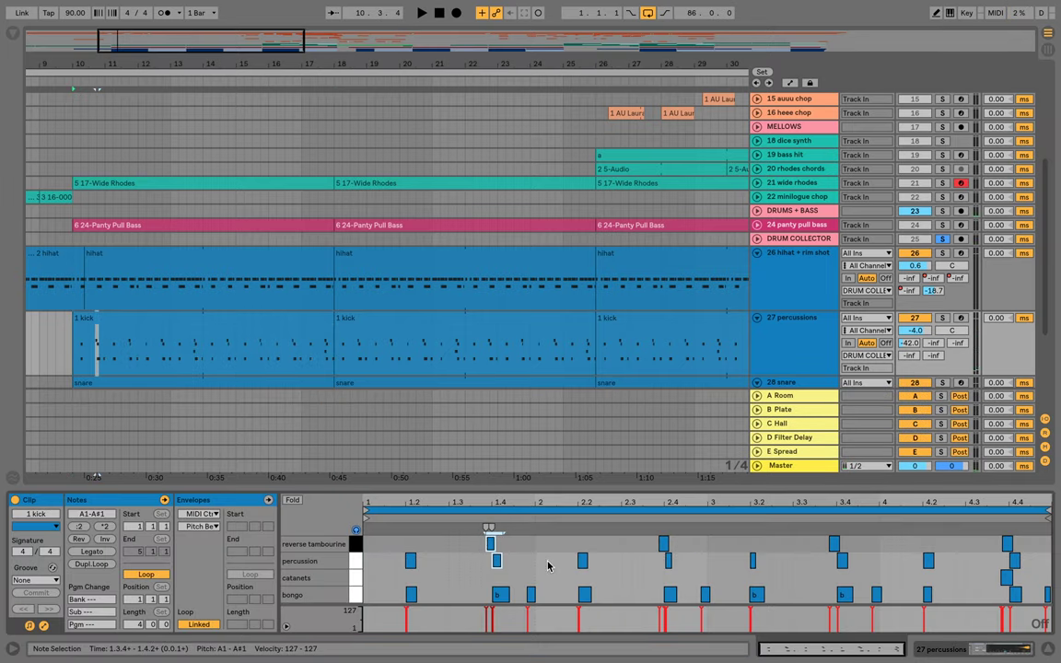
left_click(549, 564)
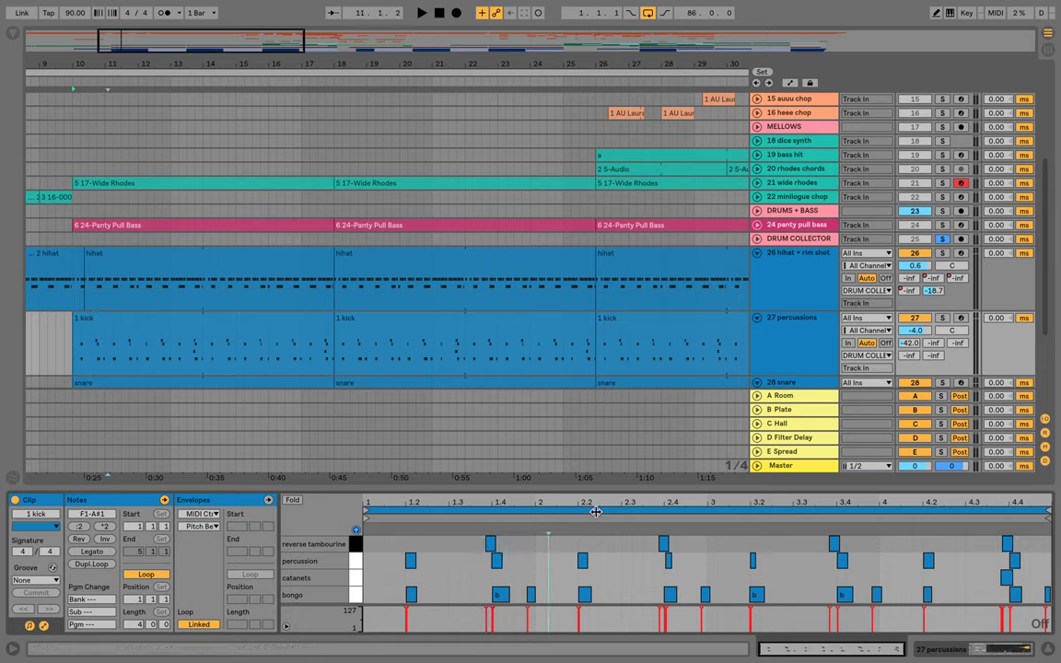
Check the Quantize settings for the percussion clip and close them without applying
left_click(606, 554)
key("ctrl+shift+u")
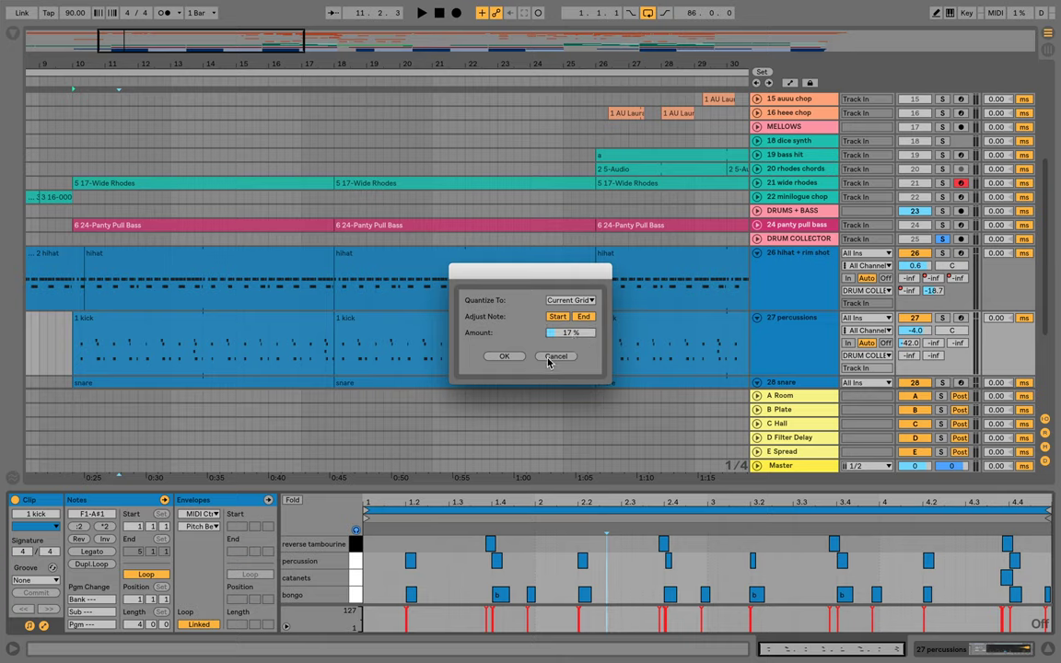
left_click(556, 357)
left_click(626, 591)
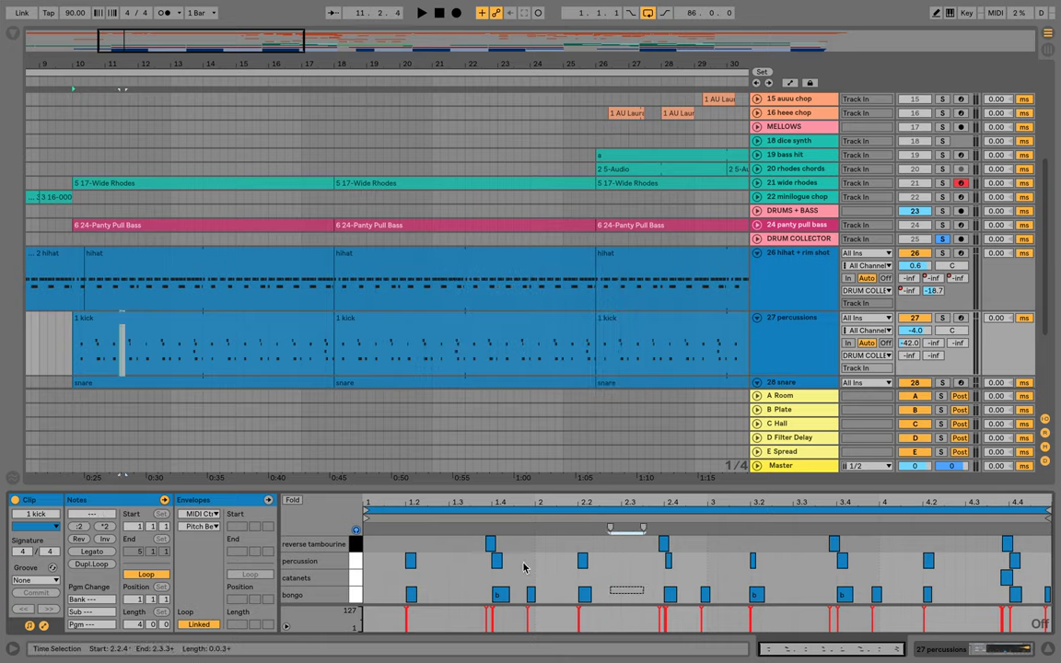
Quantize the percussion clip's notes from about 1.2 to 2.2 several times in a row, and undo the quantization
left_click_drag(523, 567, 391, 539)
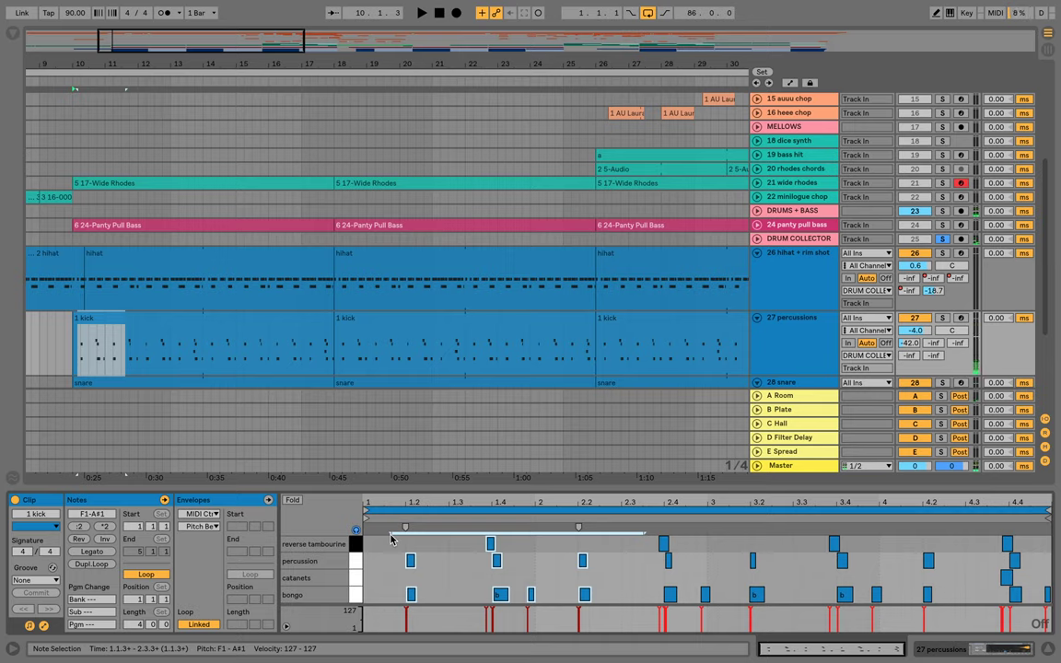
key("super+u")
key("super+u")
key("super+u")
key("super+u")
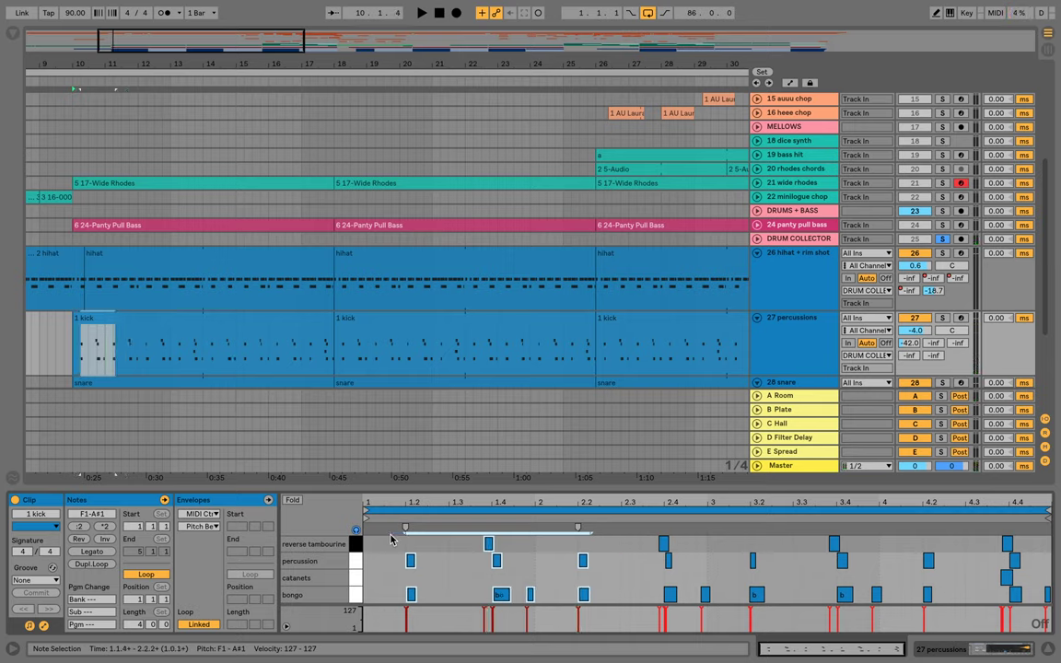
key("super+u")
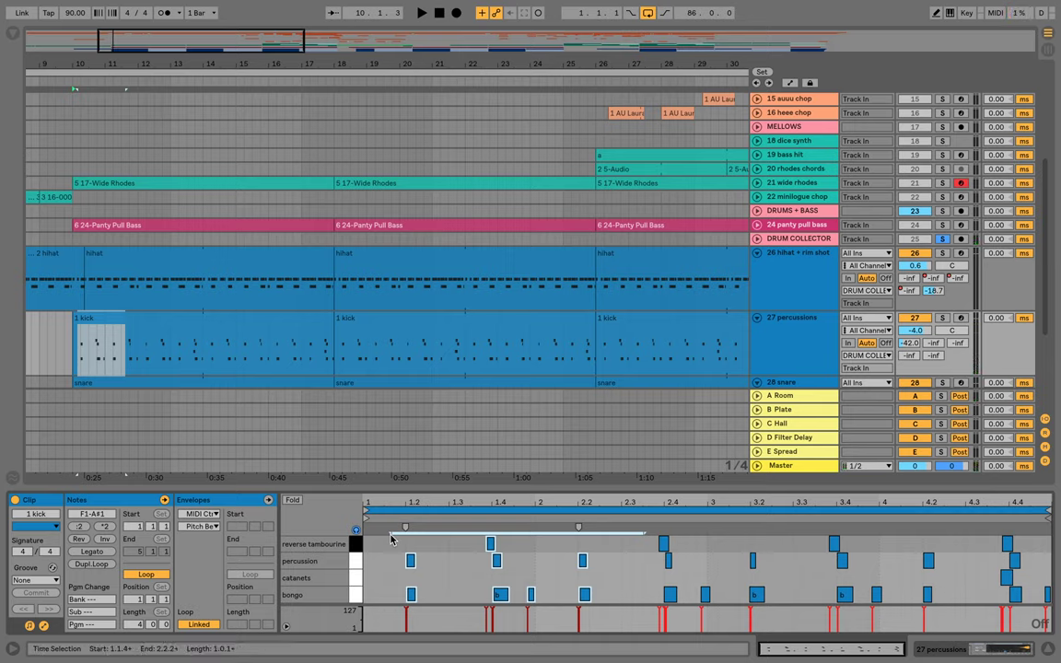
left_click(530, 550)
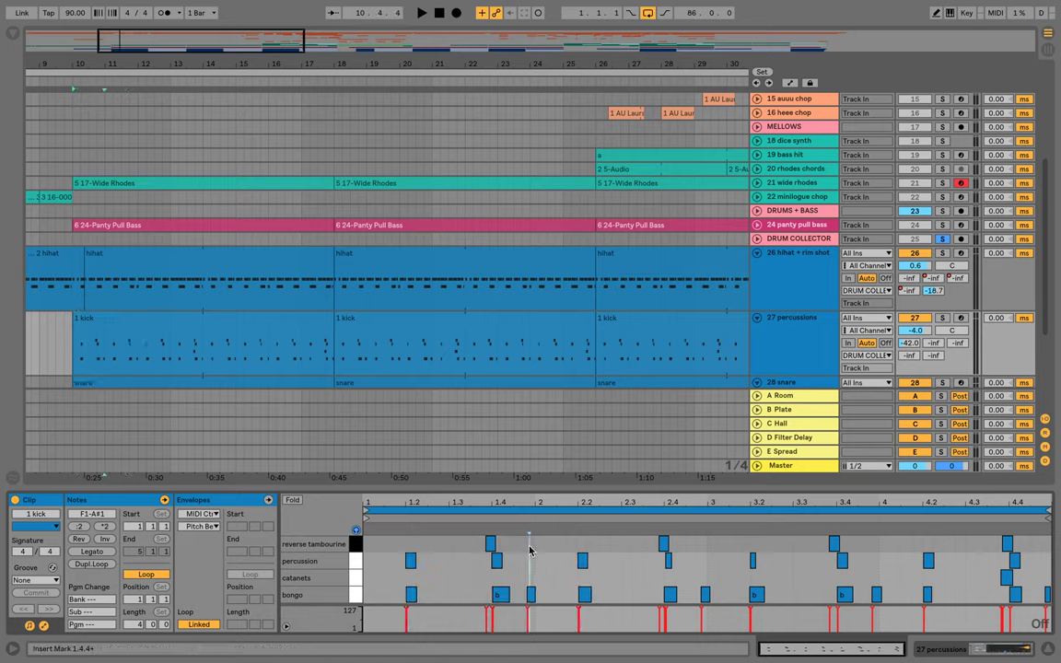
Toggle the grid snapping and highlight the first percussion note near beat 1.2 in the percussion clip
key("super+4")
key("super+4")
left_click(408, 560)
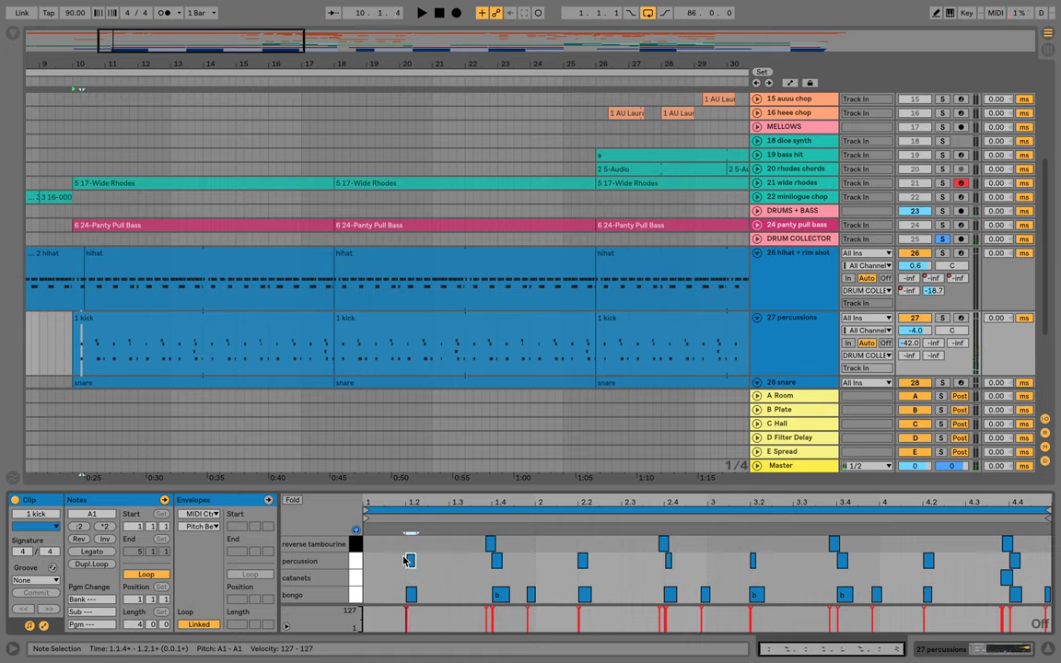
left_click(447, 573)
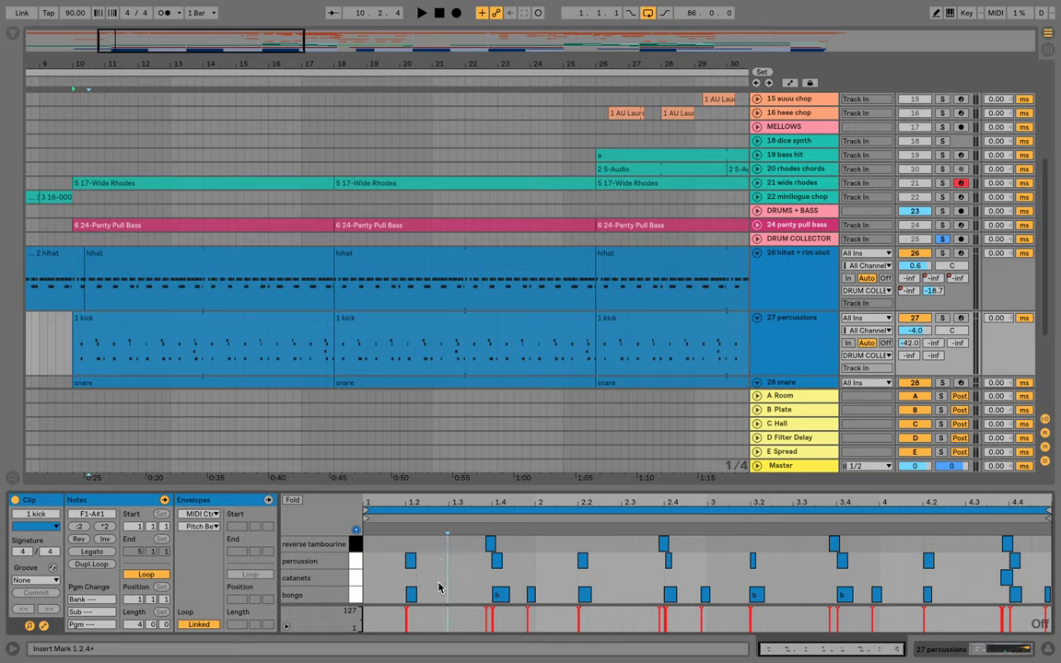
left_click_drag(427, 568, 389, 553)
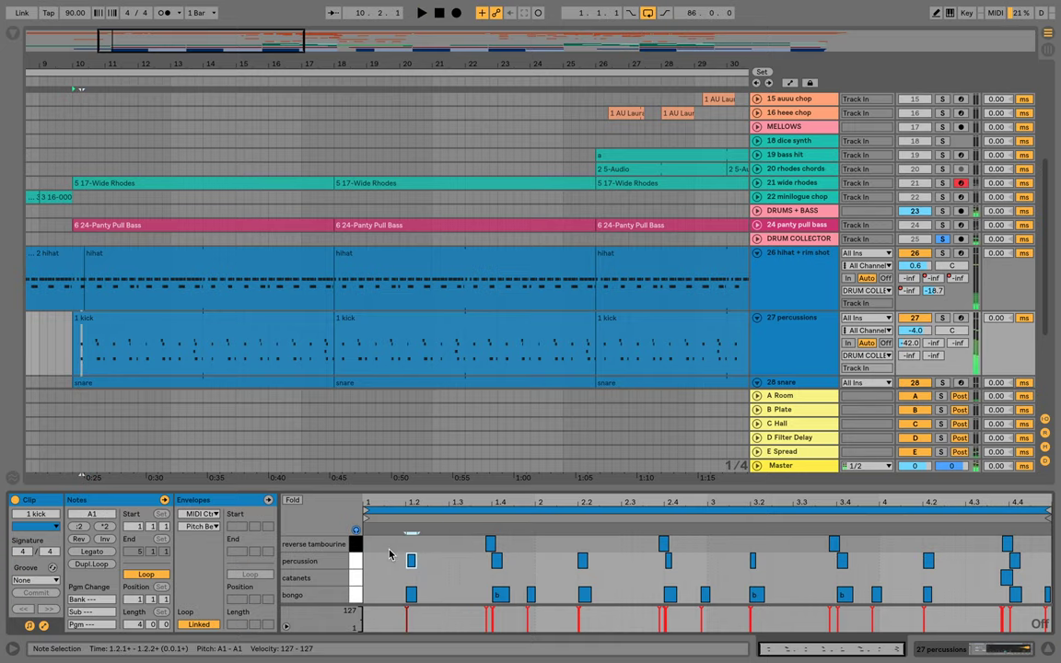
key("space")
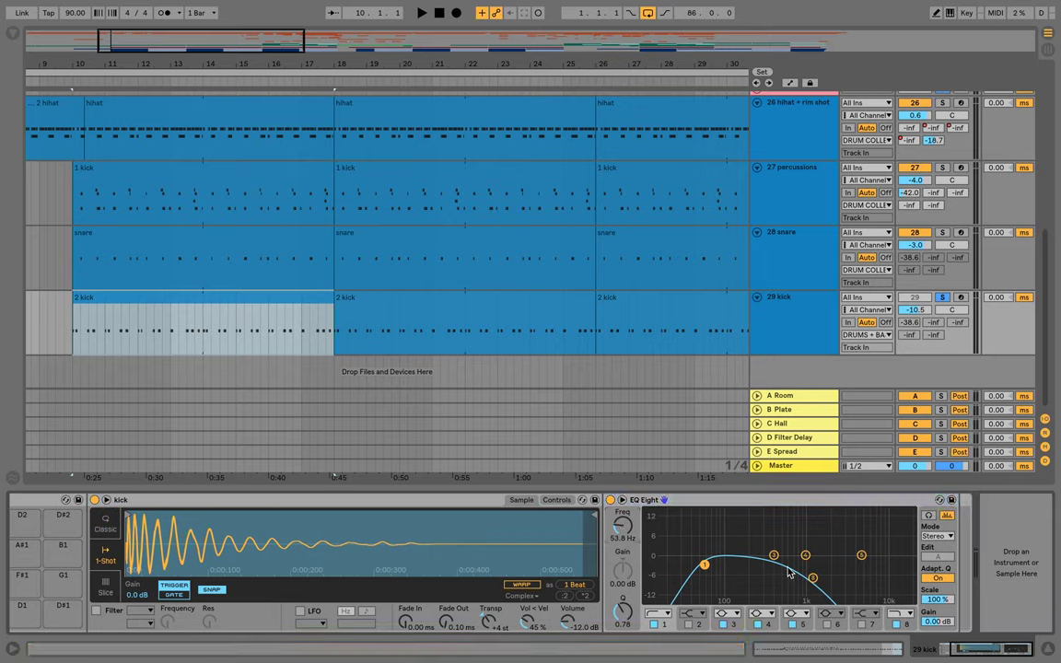
Play the soloed drums while switching the EQ Eight on 29 kick off and on to compare the sound
left_click(910, 625)
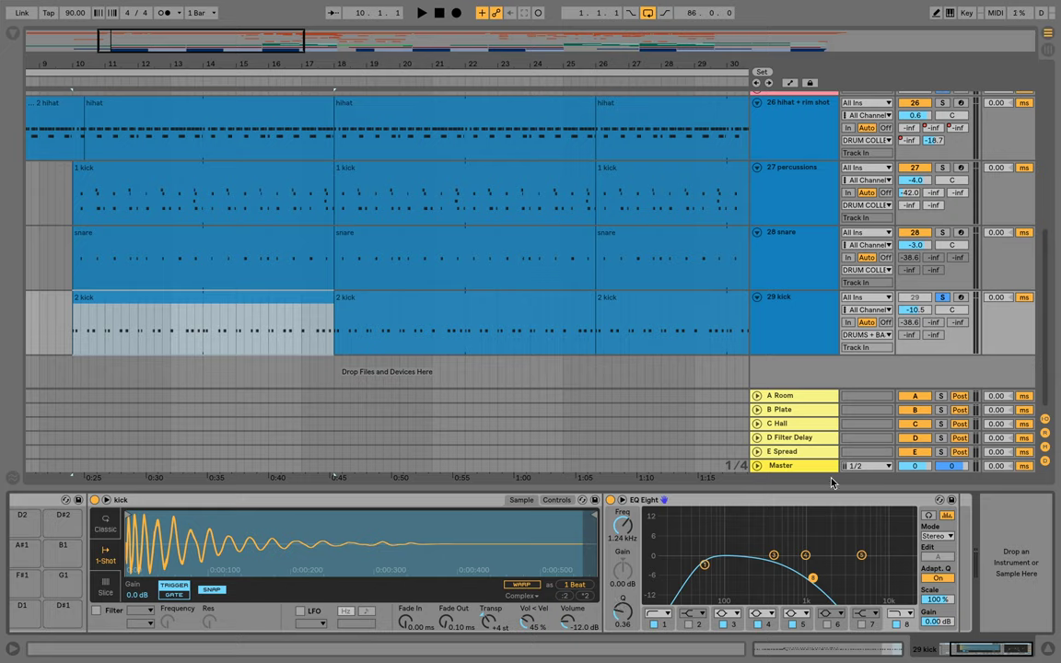
left_click(610, 500)
key("space")
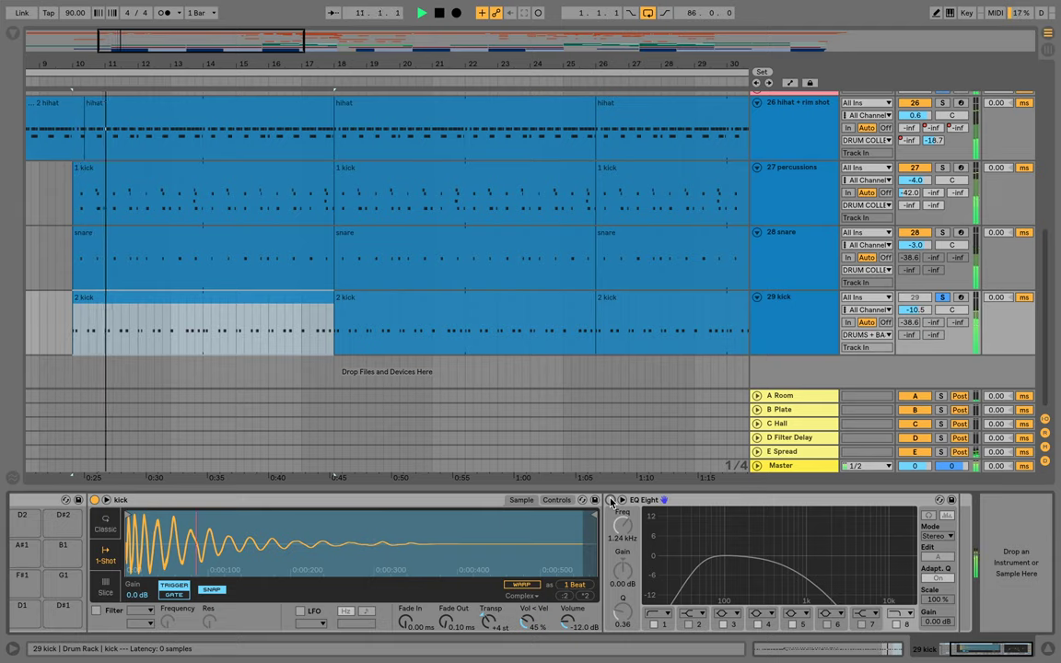
left_click(610, 500)
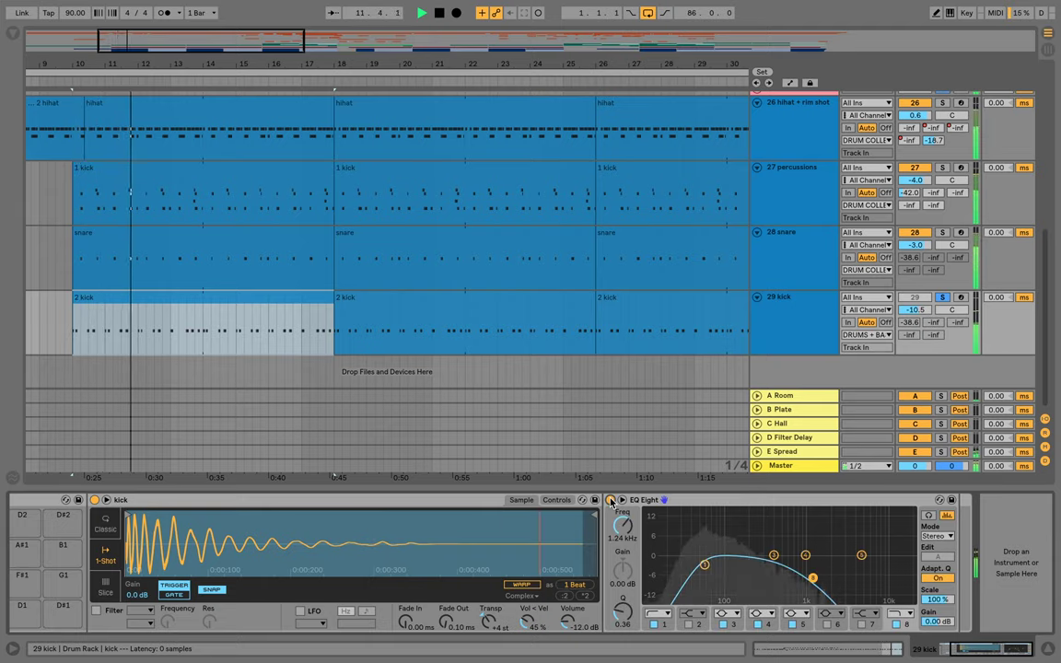
left_click(610, 500)
left_click(610, 500)
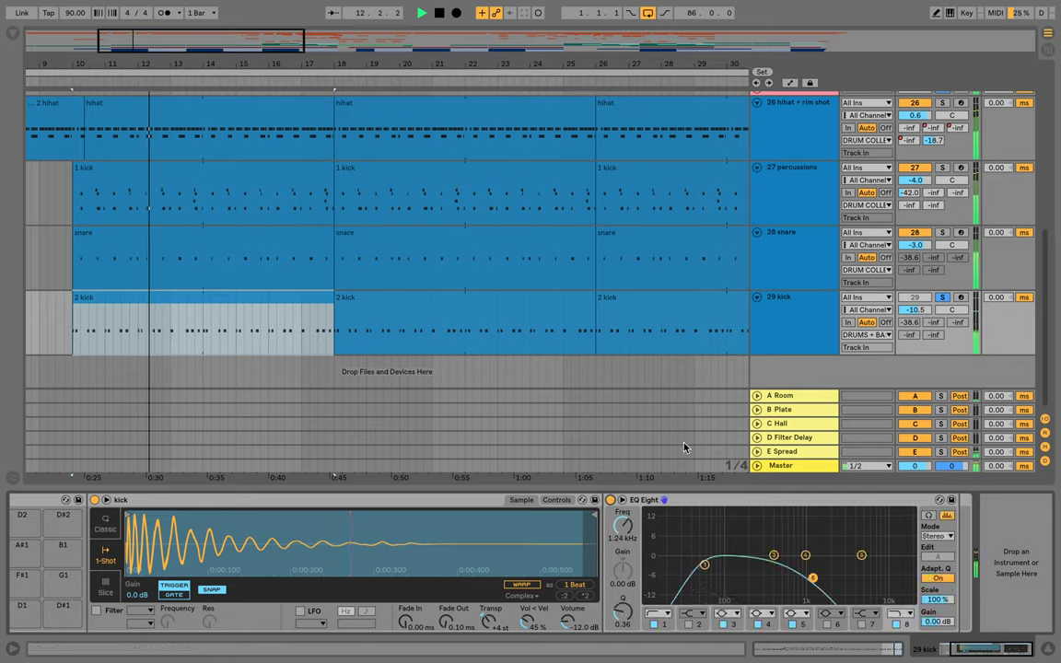
Solo only the 29 kick track and play it with its EQ Eight bypassed
left_click(942, 297)
left_click(941, 298)
left_click(610, 501)
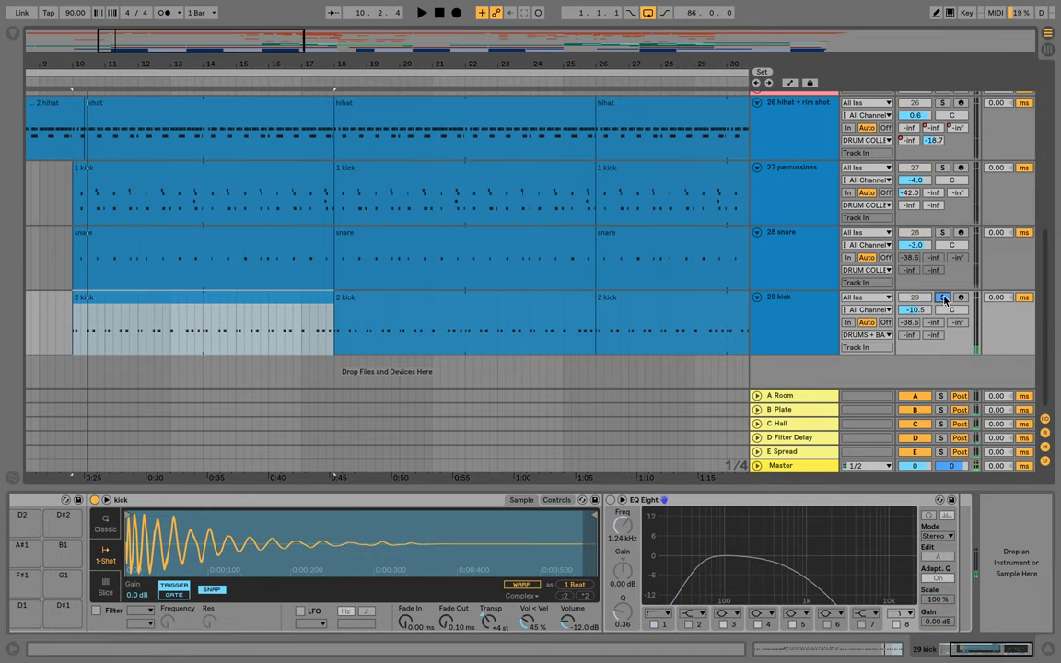
key("space")
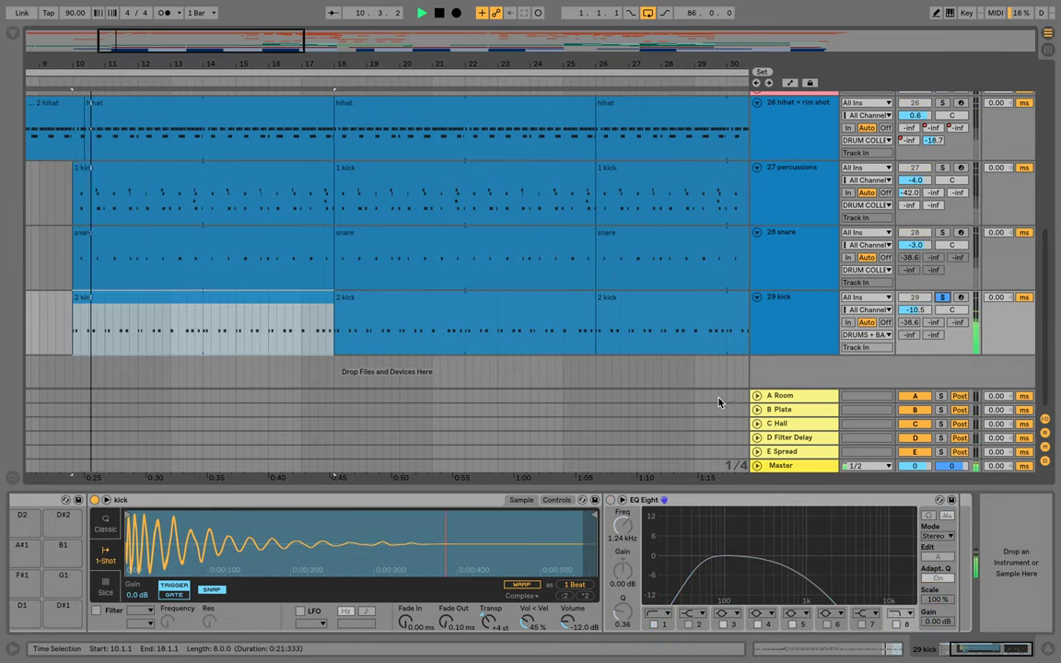
Turn the EQ Eight on 29 kick back on and stop playback
left_click(610, 500)
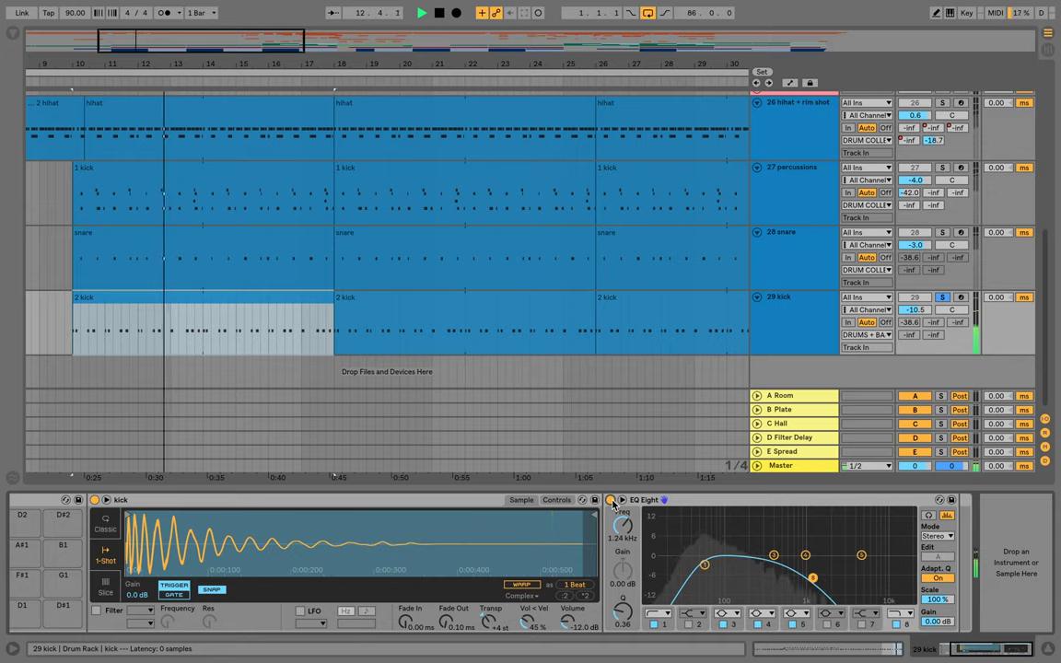
key("space")
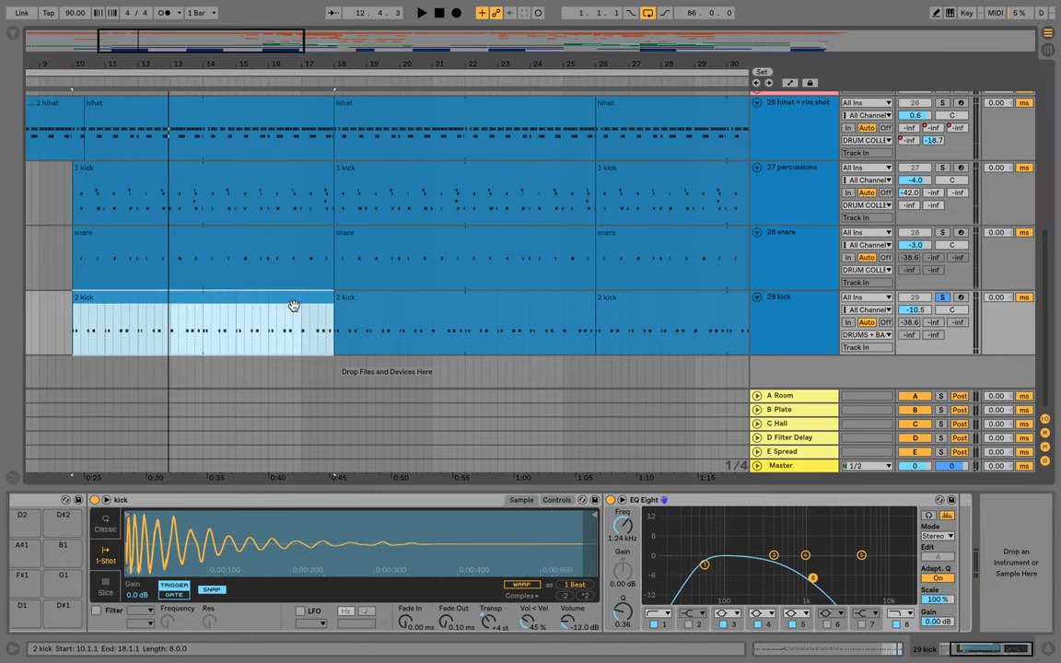
Open the first 2 kick clip and loop its notes over the two bars from 27 to 29
double_click(291, 306)
left_click_drag(380, 501, 387, 474)
left_click(752, 550)
left_click_drag(638, 549, 840, 551)
key("ctrl+l")
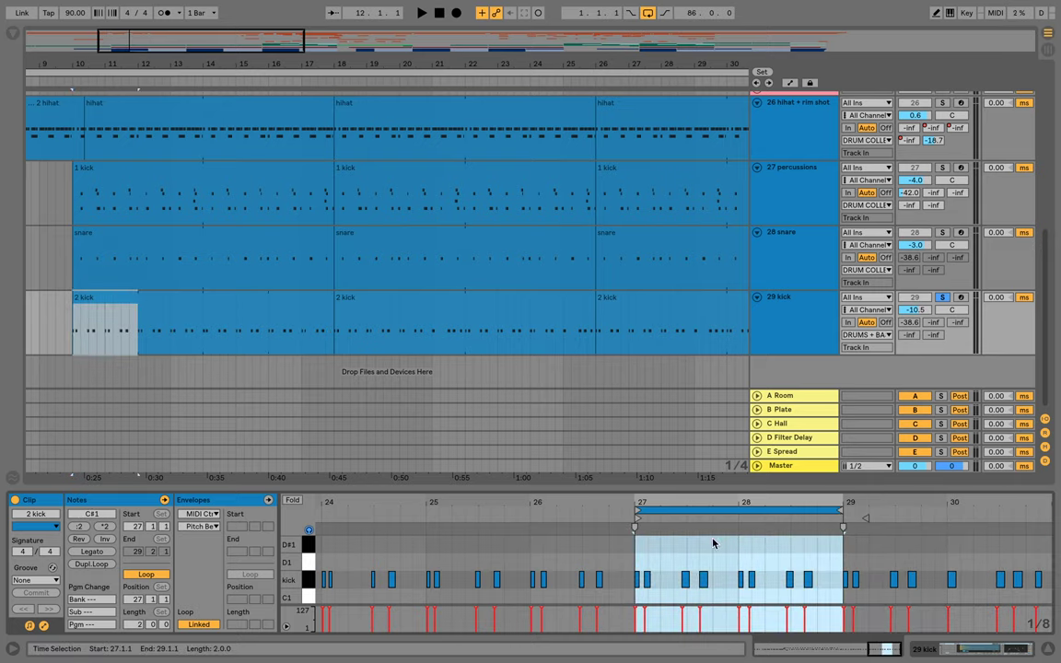
Duplicate the kick clip's loop to a length of four bars and select the second kick note of bar 28
left_click(92, 564)
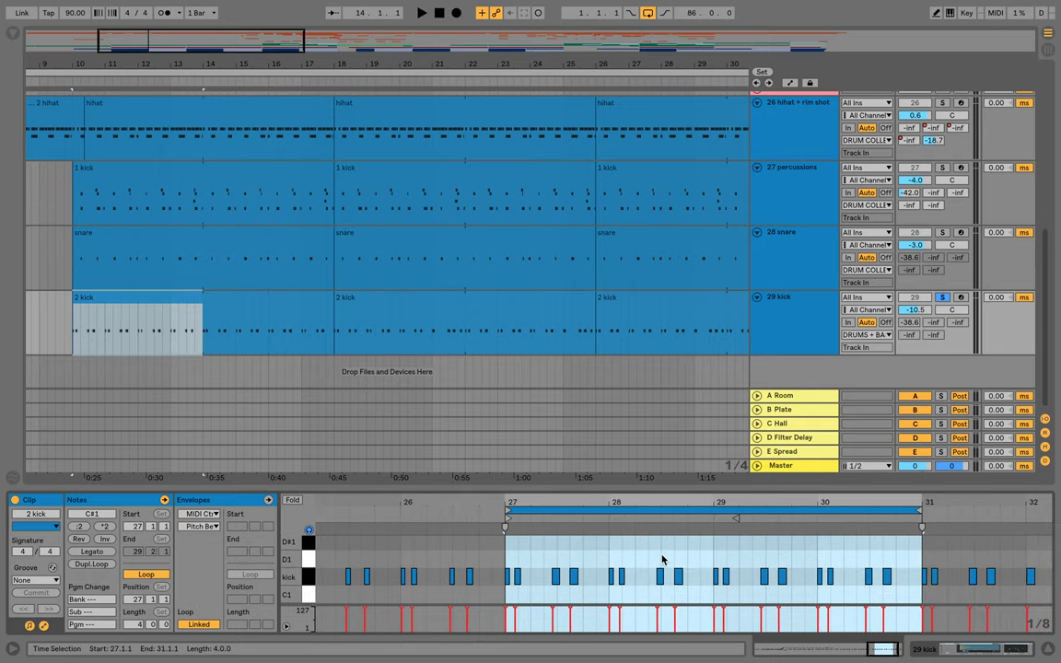
scroll(662, 560, "right", 2)
left_click(552, 577)
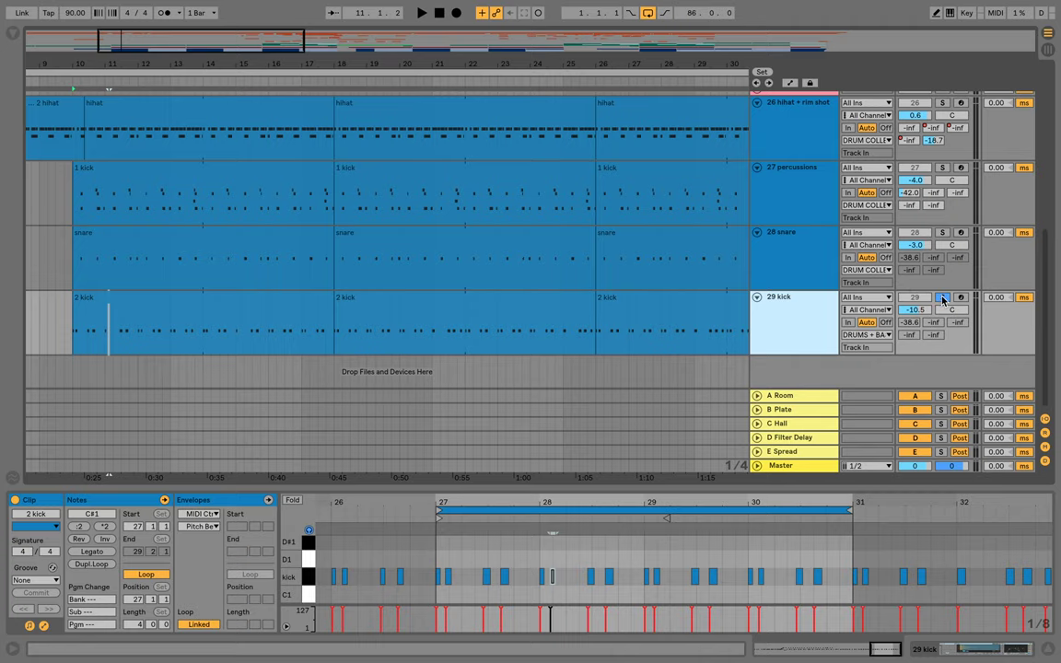
Solo DRUM COLLECTOR instead of 29 kick and play the collected drums briefly from bar 10
left_click(942, 298)
scroll(816, 261, "up", 4)
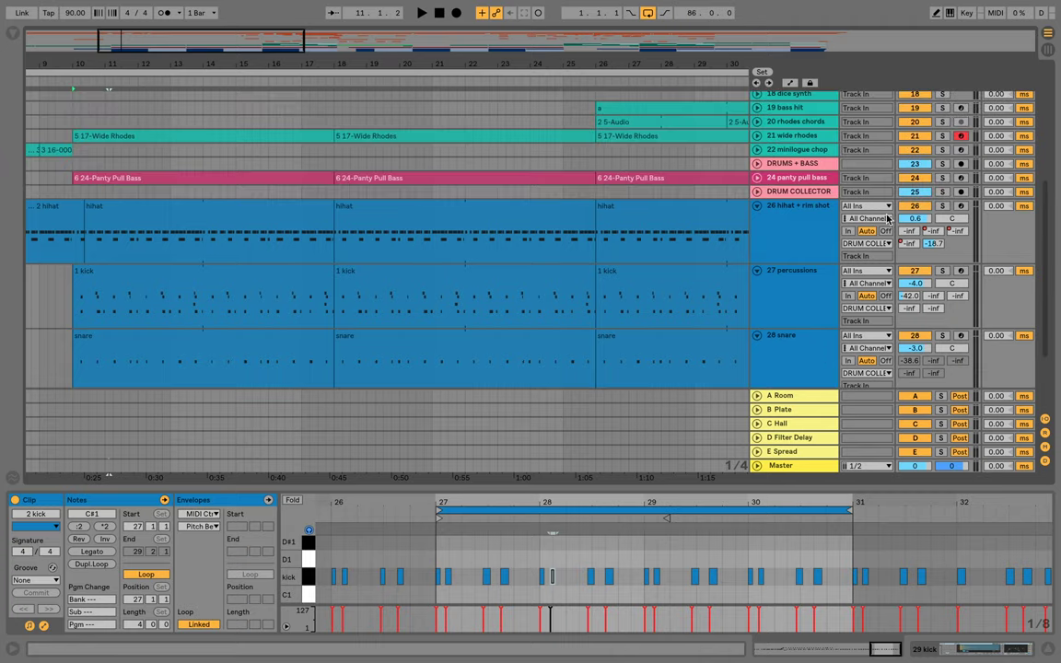
left_click(942, 193)
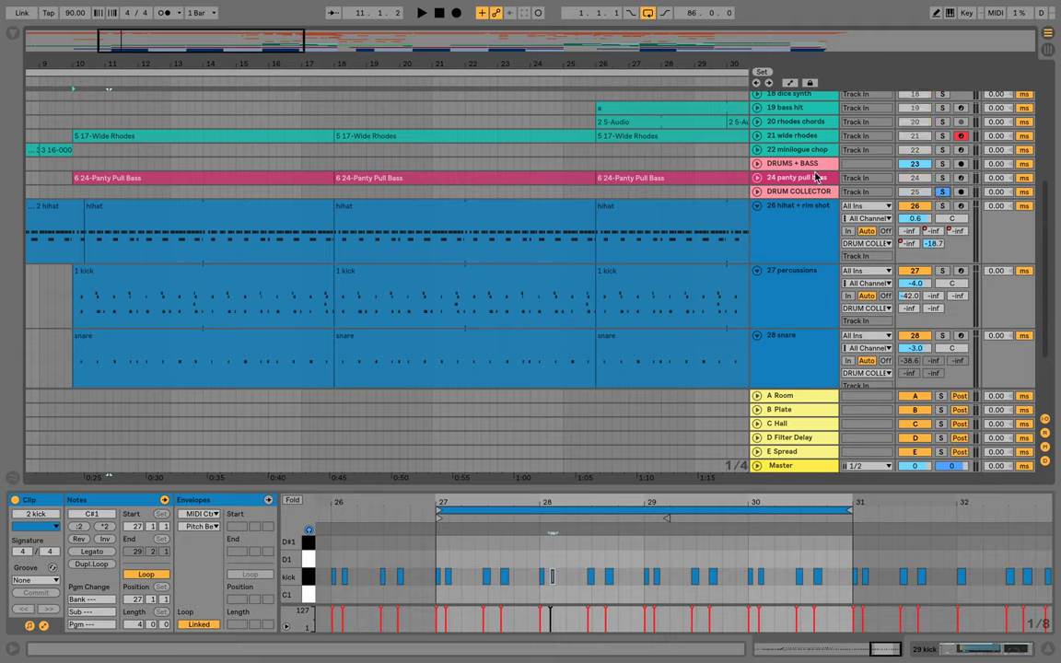
key("space")
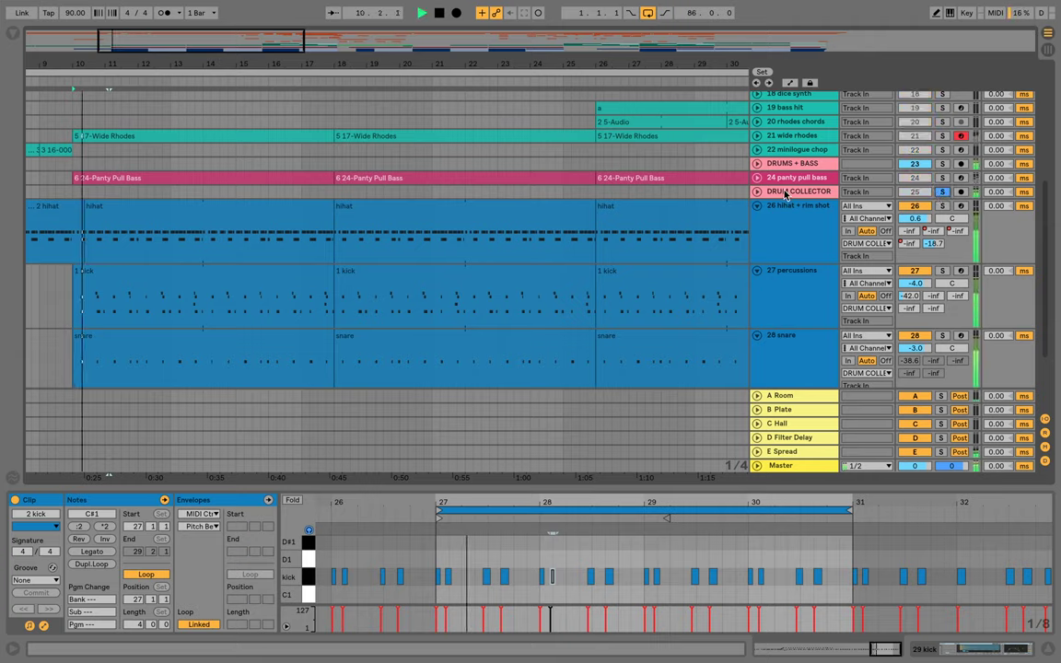
left_click(788, 195)
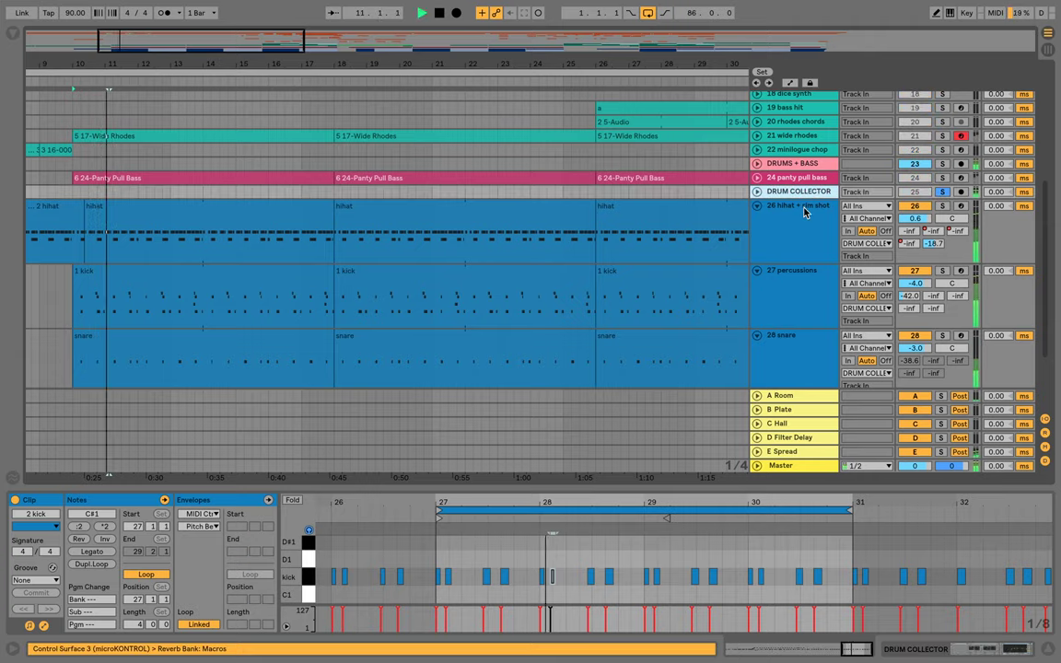
scroll(803, 211, "down", 4)
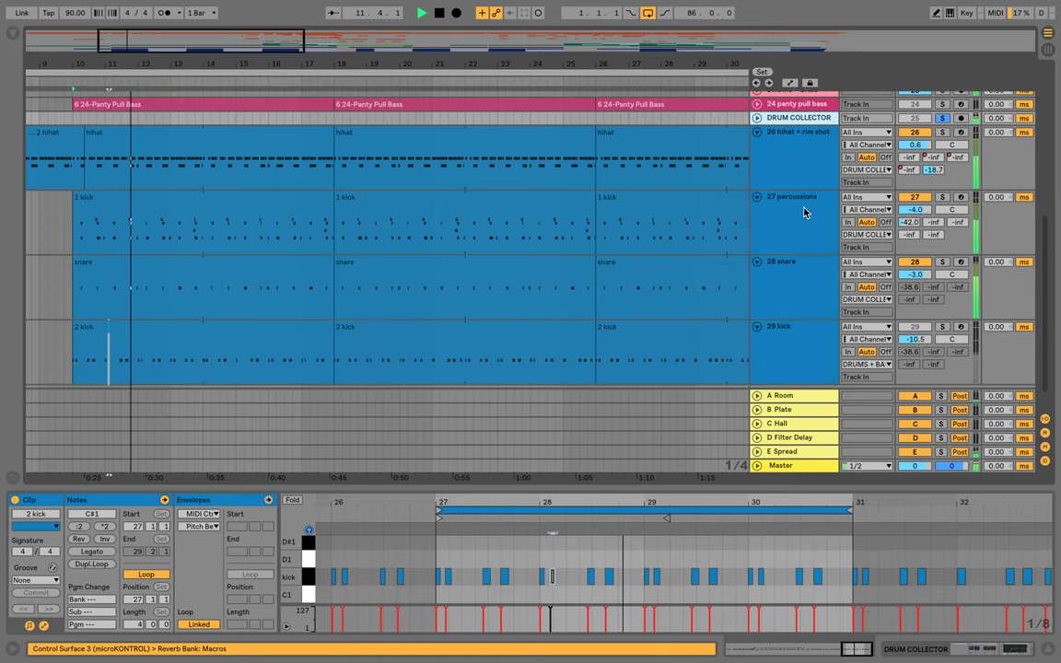
key("space")
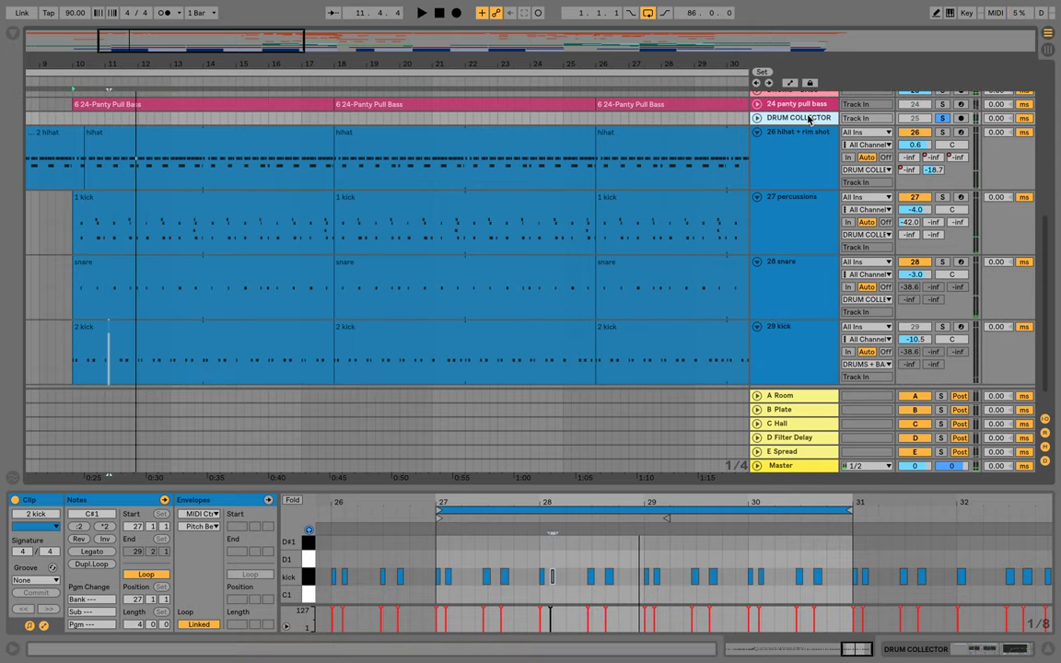
Show the devices on DRUM COLLECTOR and play the drums with its Reverb rack bypassed
left_click(807, 118)
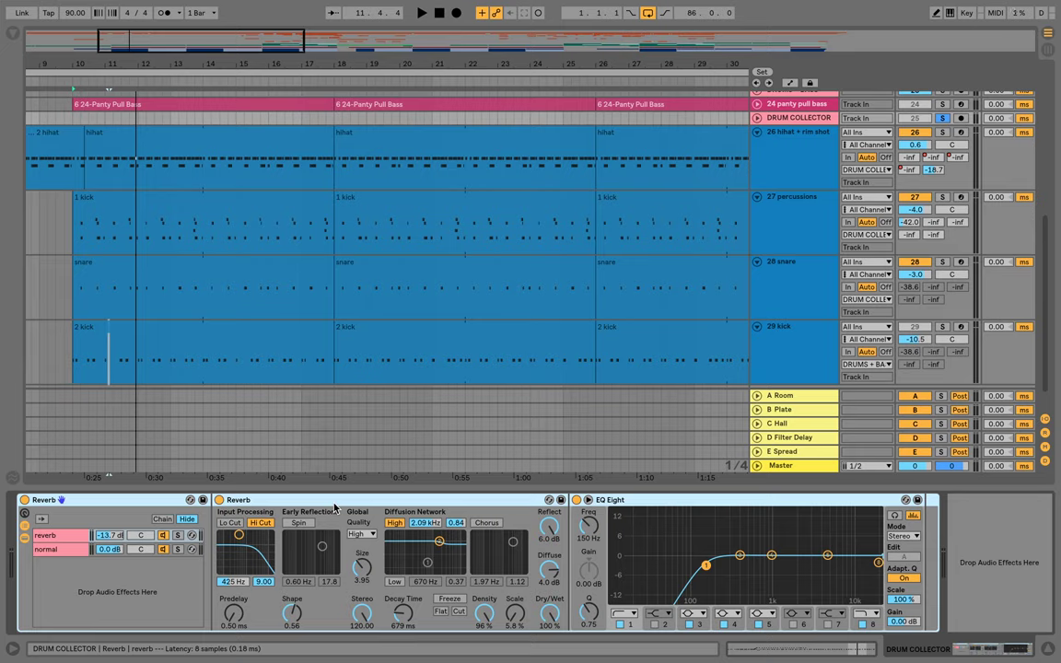
left_click(24, 499)
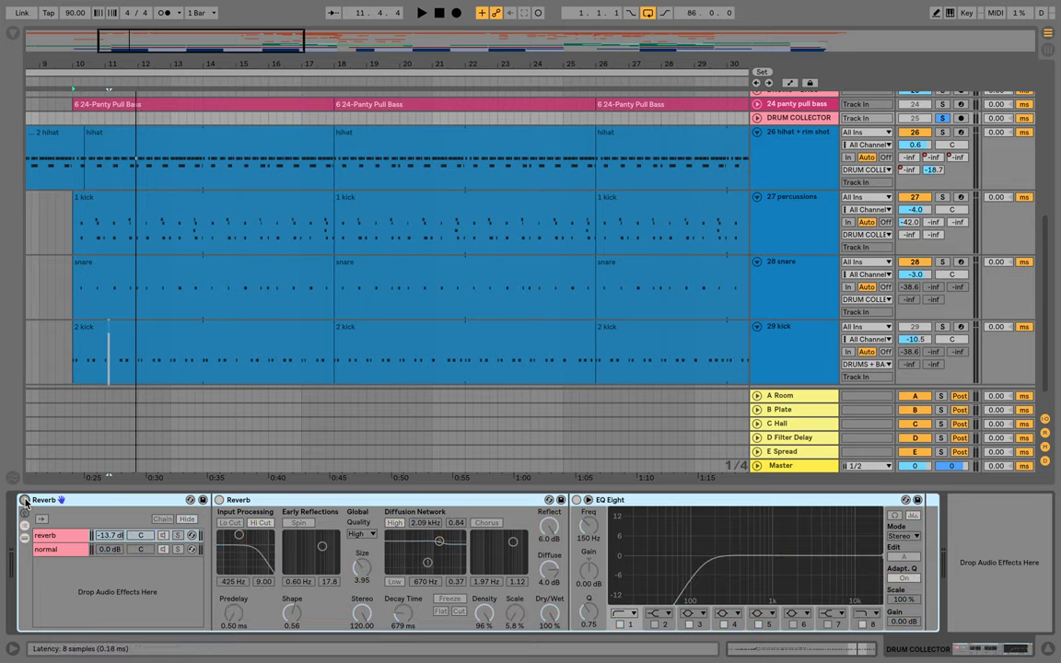
key("space")
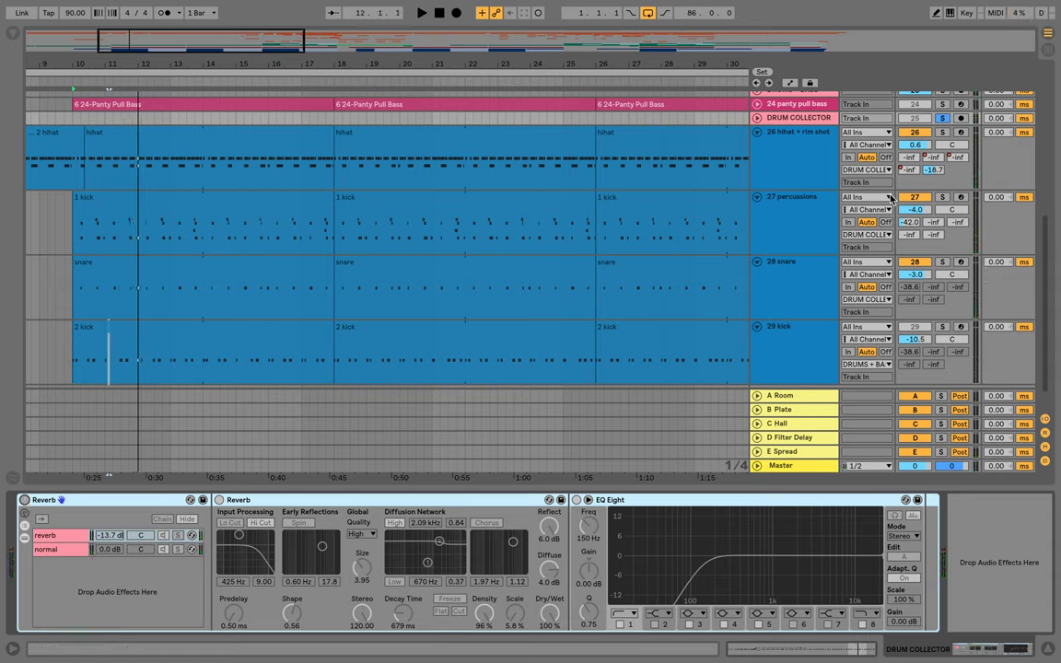
Unsolo DRUM COLLECTOR, collapse all the tracks and play the full mix from bar 10
left_click(943, 119)
key("alt+u")
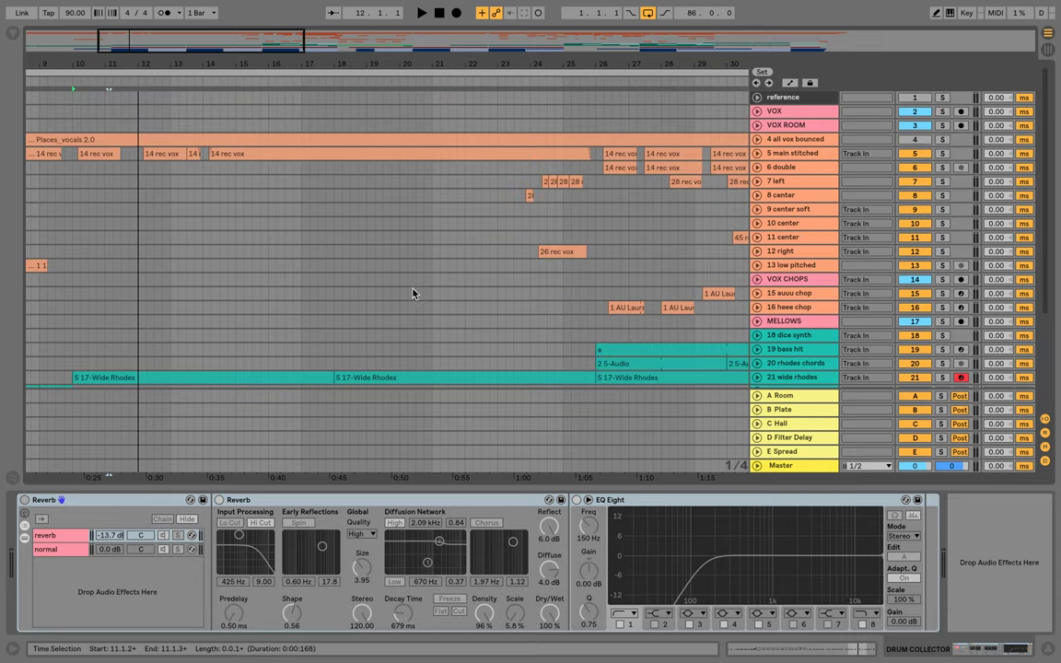
key("space")
scroll(209, 374, "down", 3)
scroll(209, 374, "down", 3)
scroll(209, 374, "left", 2)
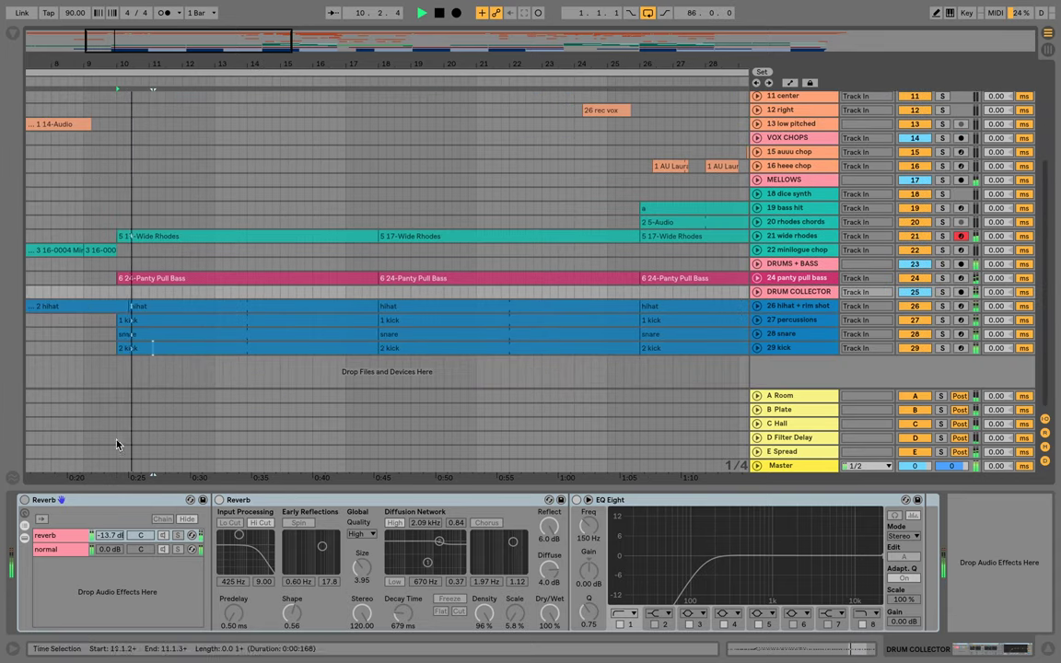
Switch DRUM COLLECTOR's Reverb rack on, off and on again during playback to compare, and stop the playback
left_click(25, 504)
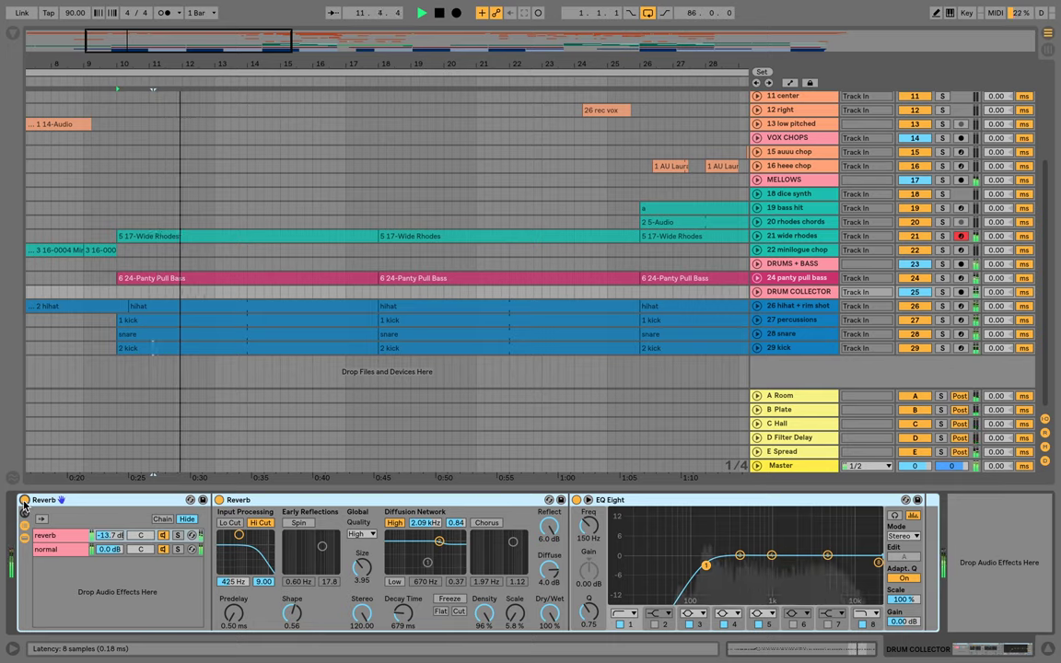
left_click(25, 503)
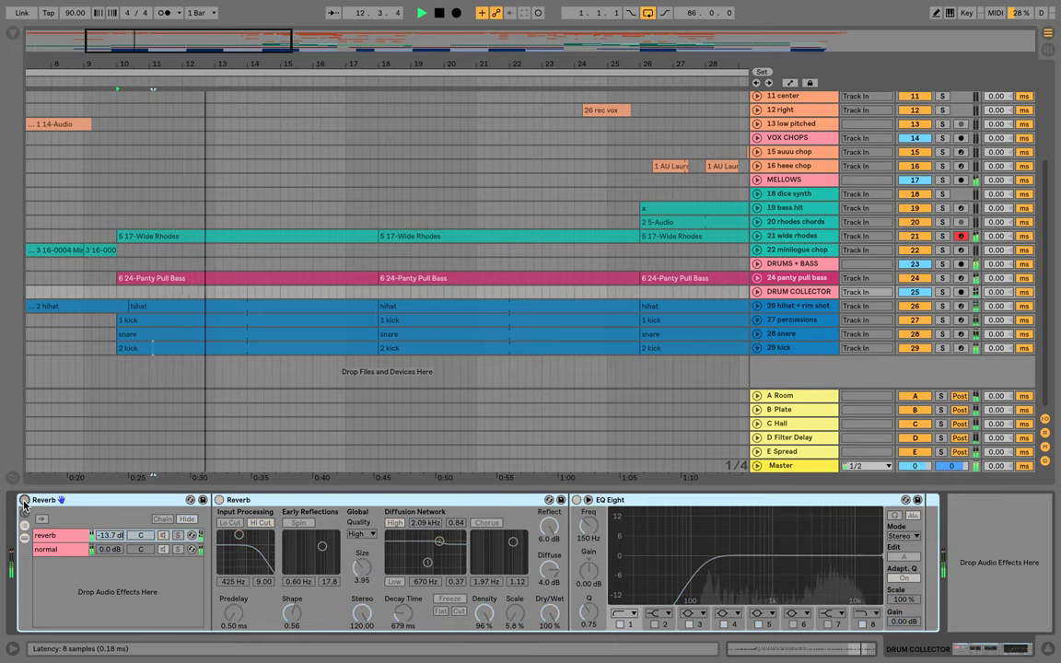
left_click(24, 501)
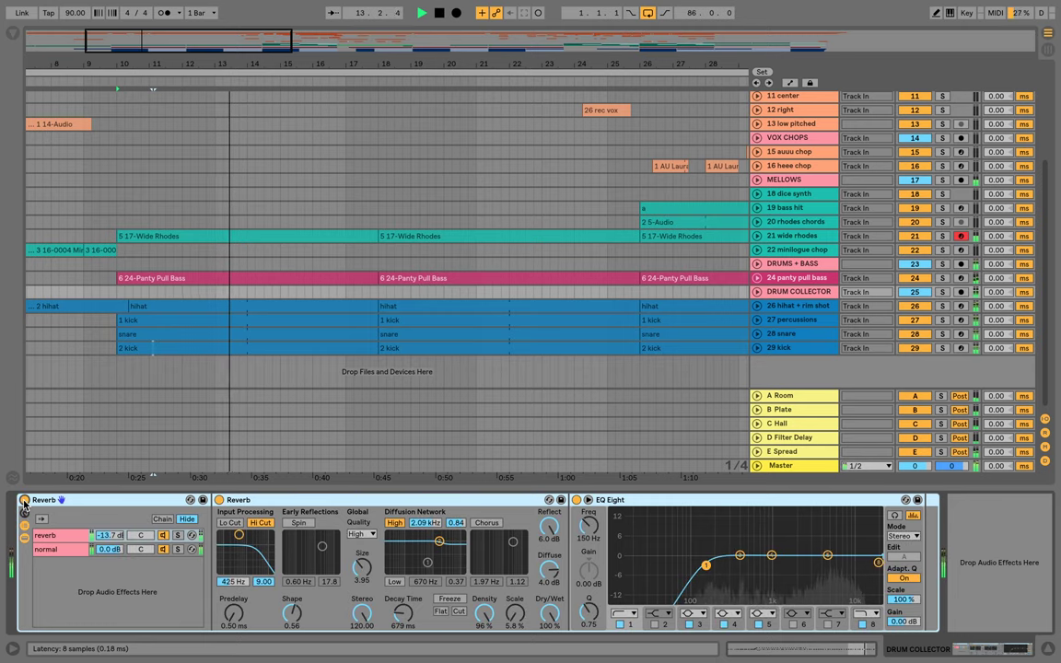
key("space")
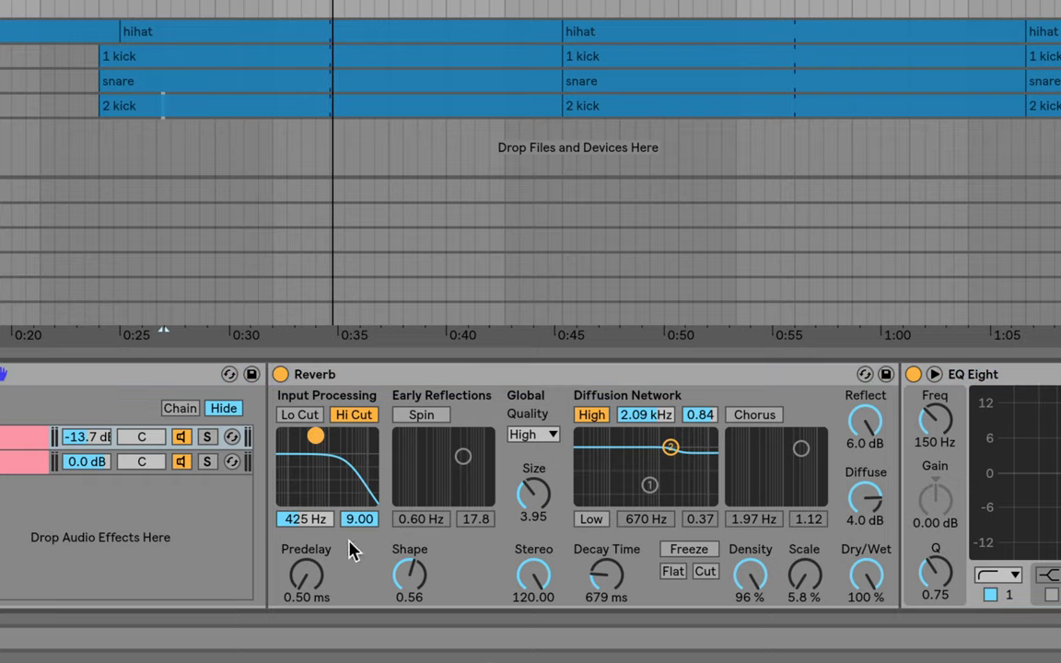
Pick High as the Reverb's global quality and highlight its decay time
left_click(551, 435)
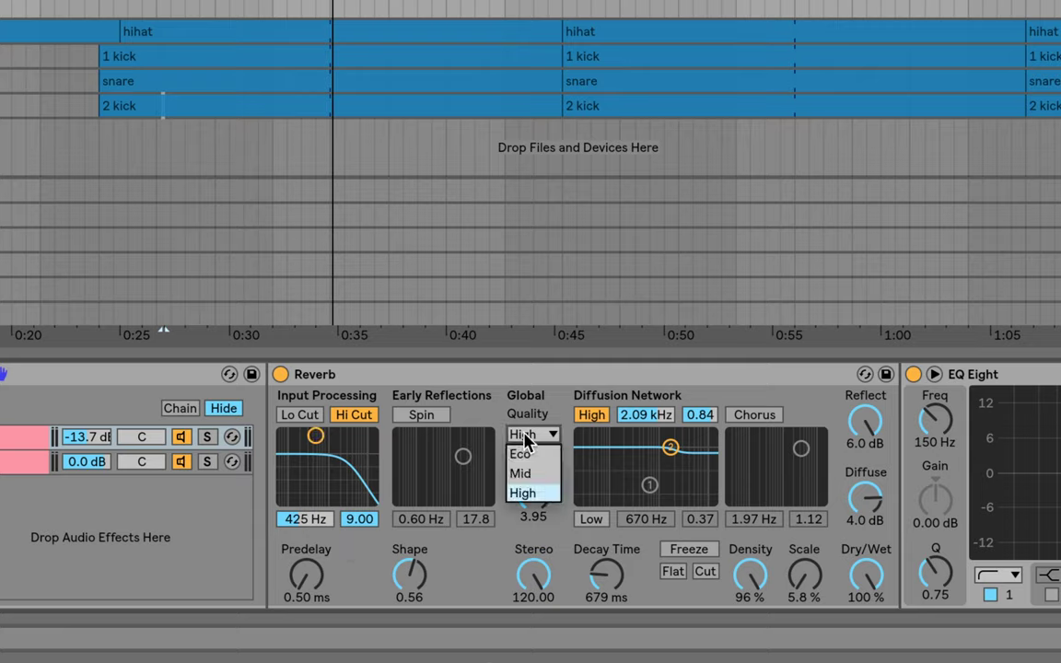
left_click(541, 494)
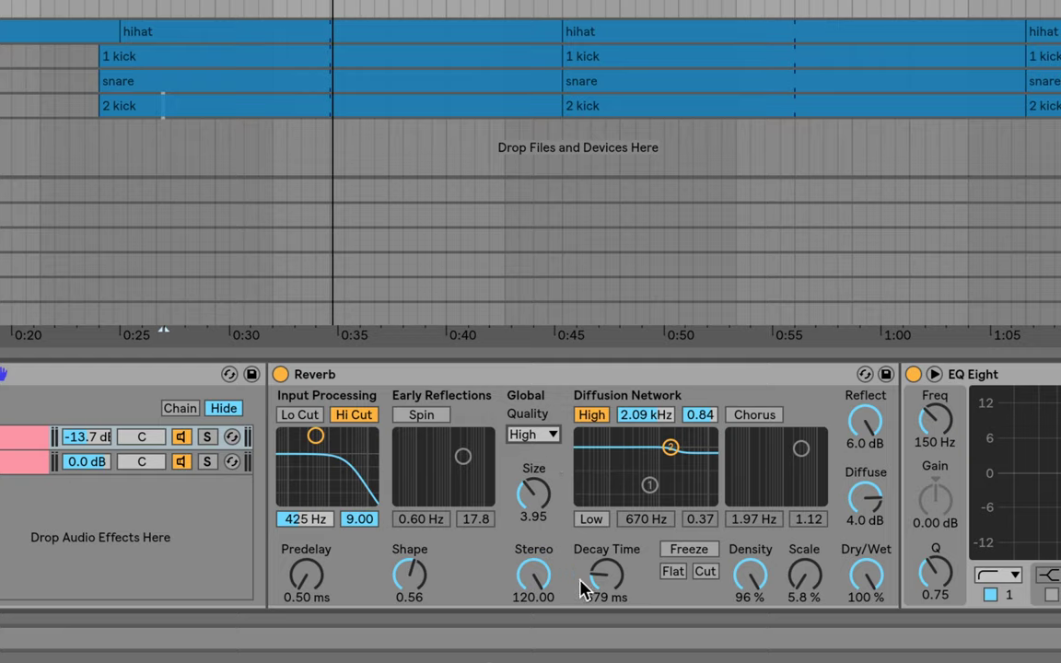
left_click(609, 582)
left_click(577, 391)
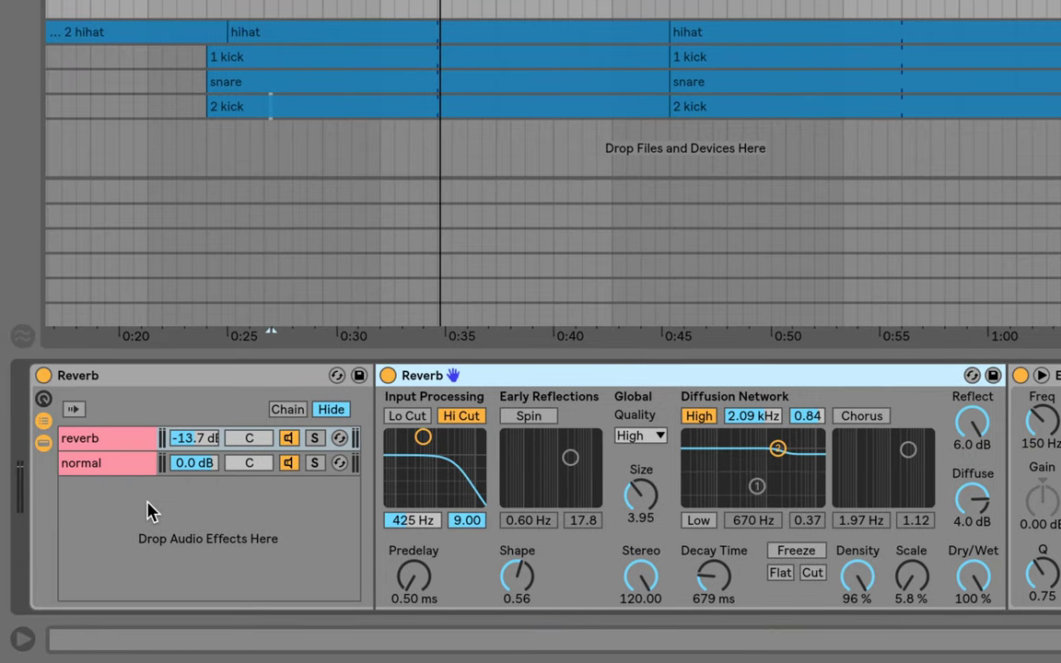
Create an additional chain in the Reverb rack and name it dry
right_click(40, 501)
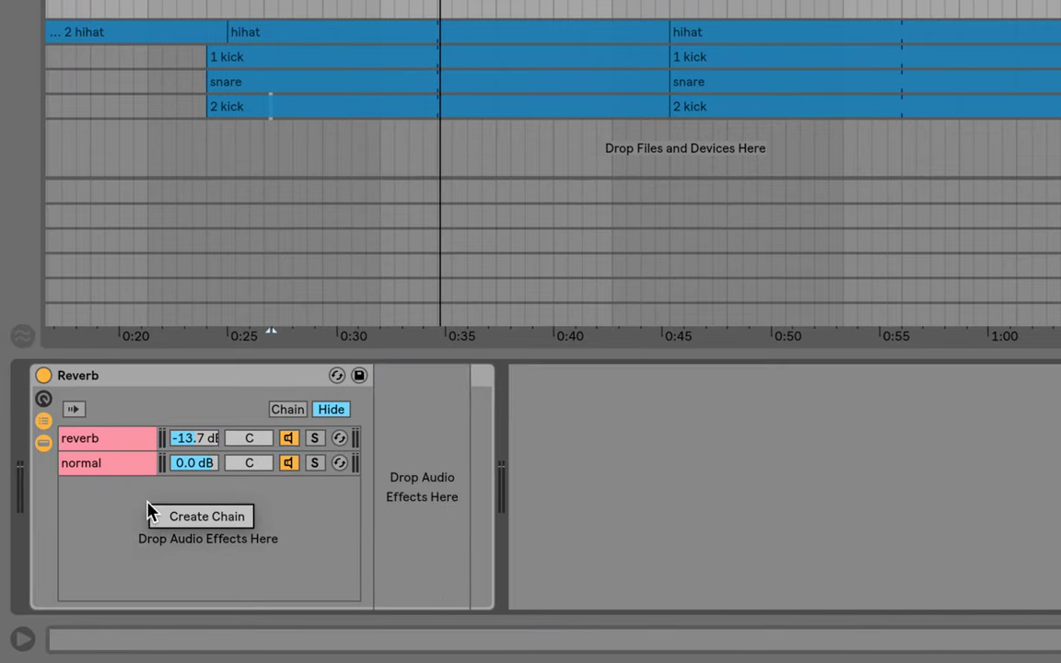
left_click(206, 522)
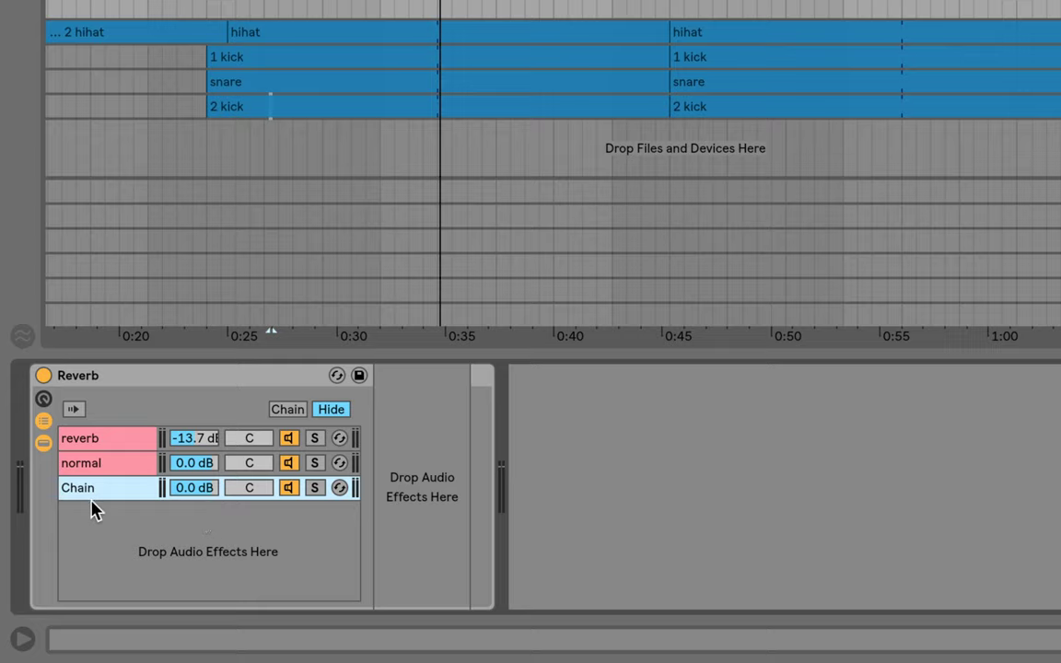
key("ctrl+r")
type("dry")
key("Return")
key("Return")
Delete the added dry chain from the Reverb rack
left_click(93, 472)
left_click(84, 484)
key("Delete")
Select the reverb chain, try its volume control during playback, and highlight the frequency of the chain's EQ Eight
left_click(144, 443)
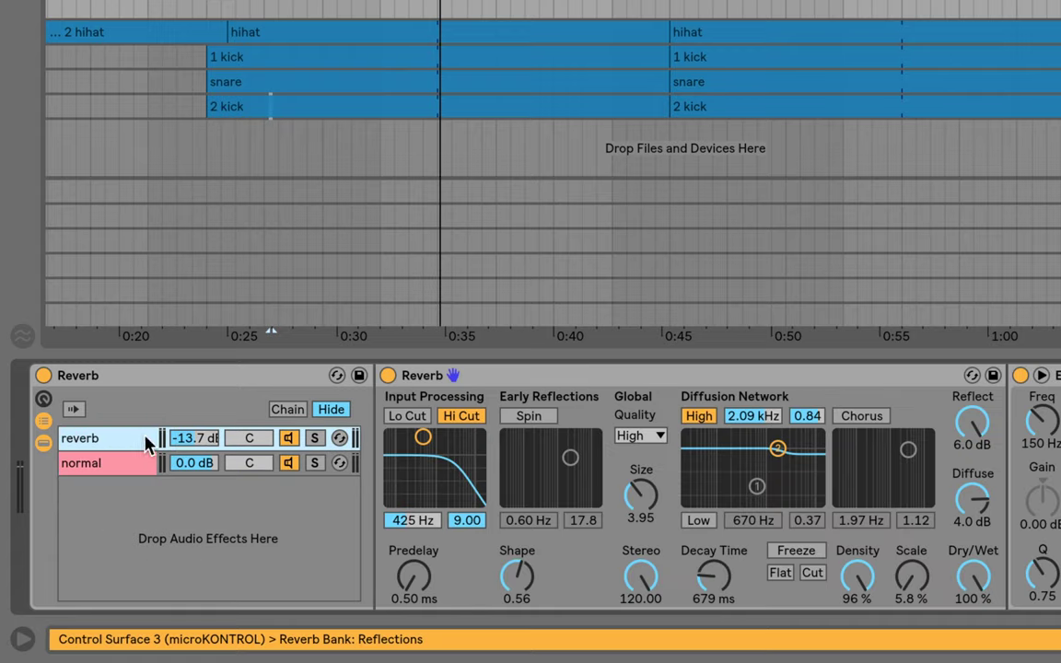
mouse_move(189, 444)
left_mouse_down()
mouse_move(189, 419)
mouse_move(189, 444)
left_mouse_up()
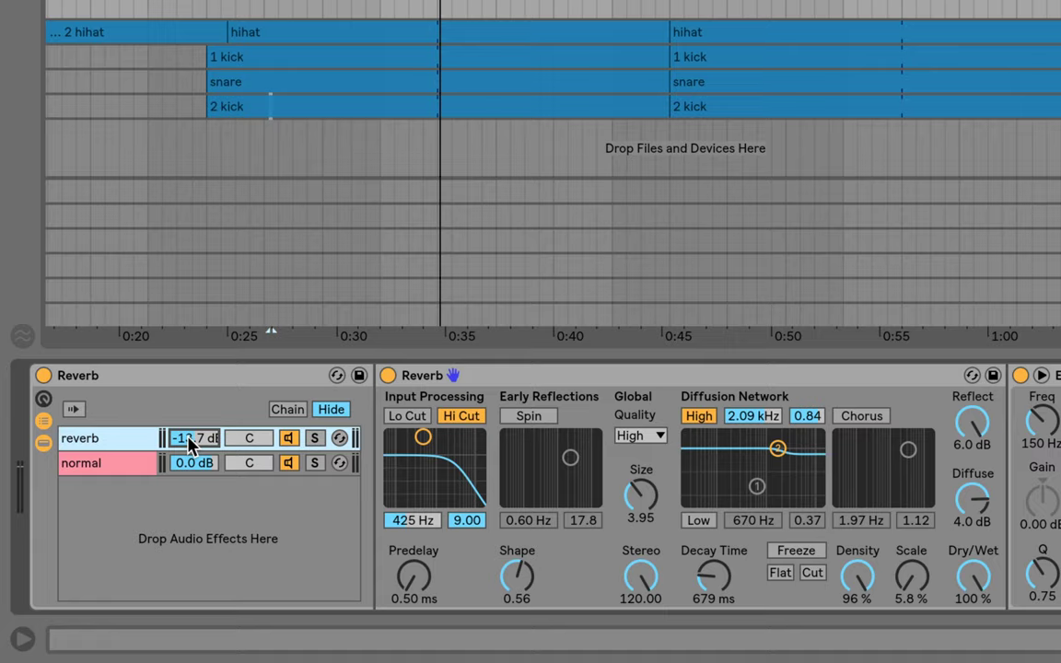
key("space")
mouse_move(189, 439)
left_mouse_down()
mouse_move(189, 401)
mouse_move(198, 440)
left_mouse_up()
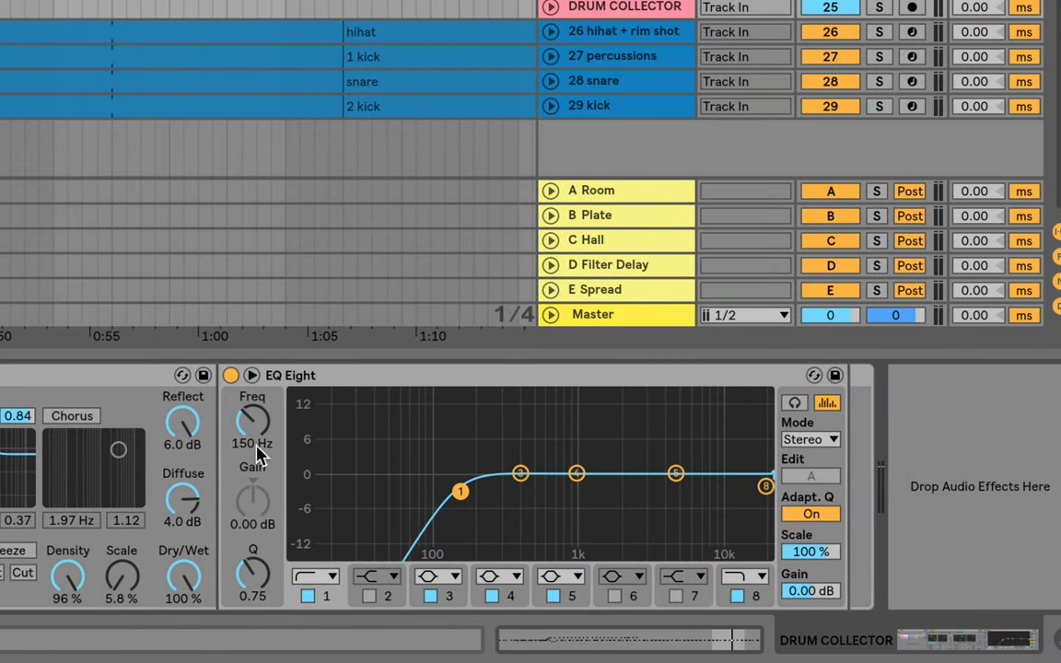
left_click(255, 428)
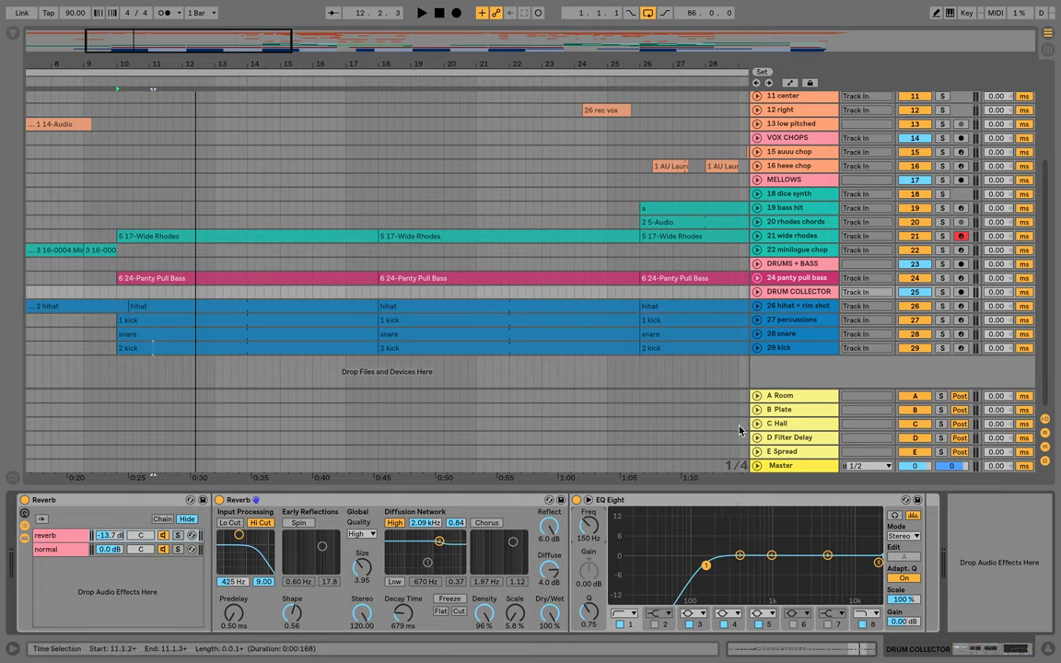
Unfold DRUM COLLECTOR, inspect its output routing choices, and show the devices on DRUMS + BASS
left_click(758, 292)
left_click(871, 330)
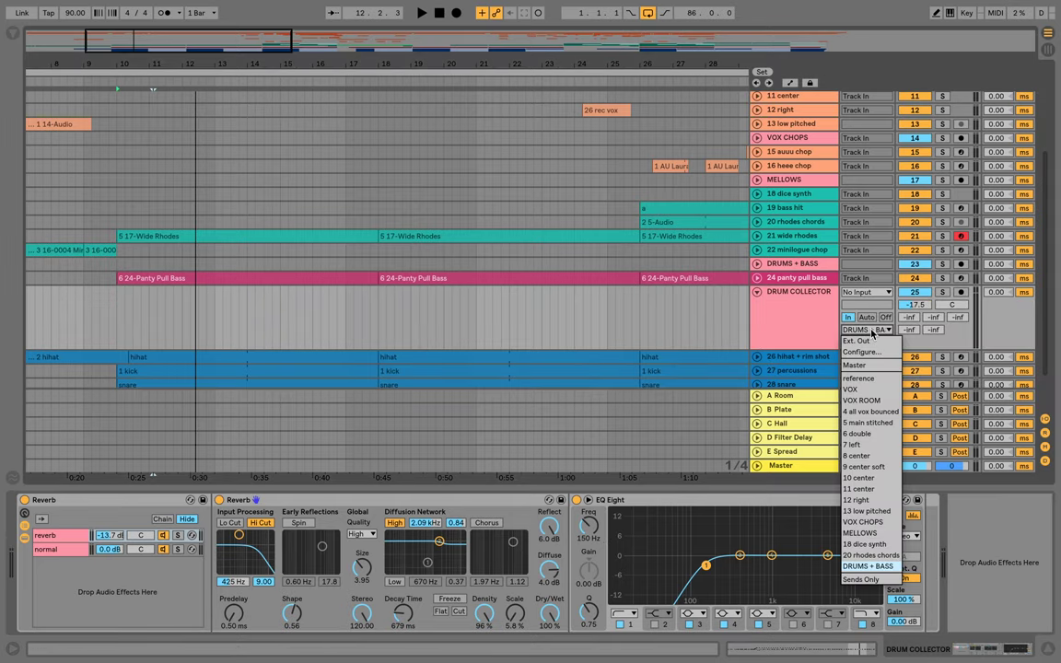
left_click(871, 331)
left_click(800, 265)
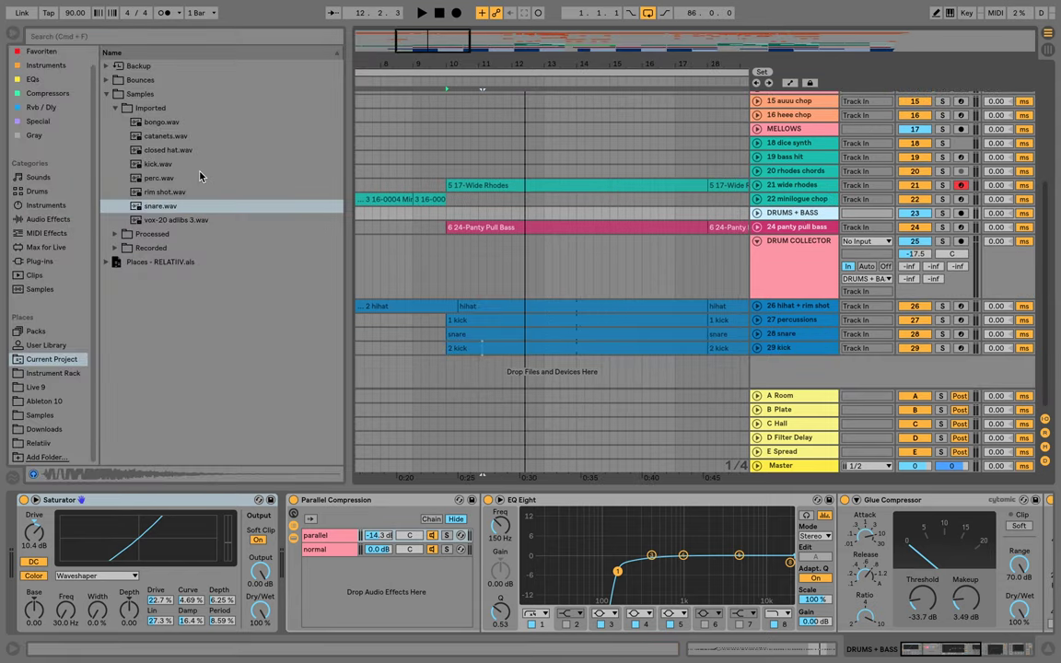
Show the 28 snare track's sample, hide the browser, and move the sample's end marker slightly earlier, before 0:00:100
left_click(790, 333)
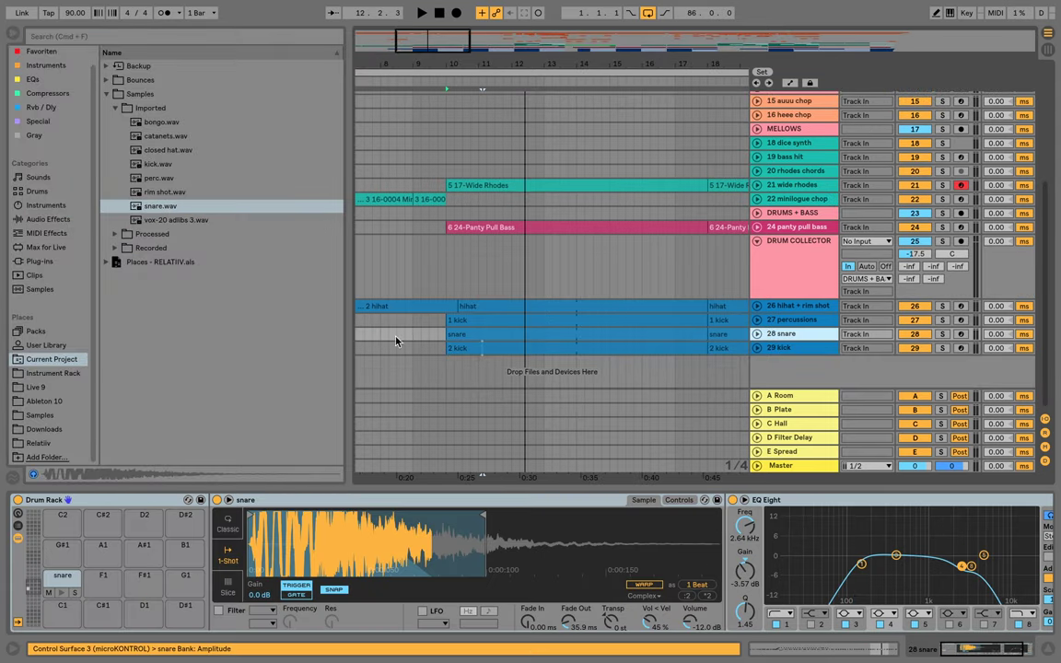
left_click(297, 508)
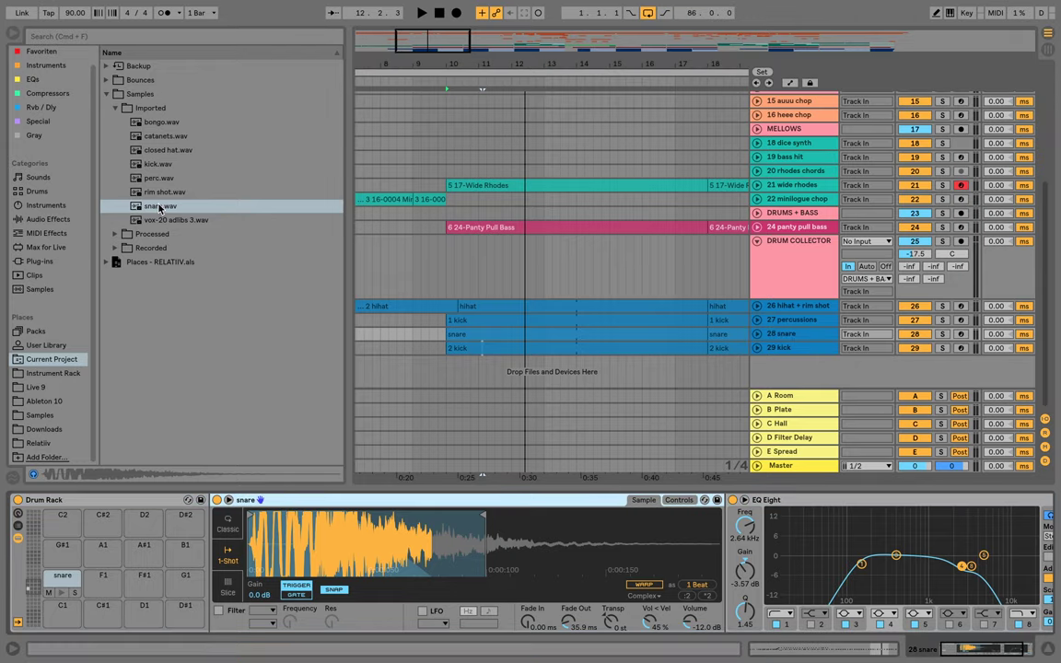
key("alt+super+b")
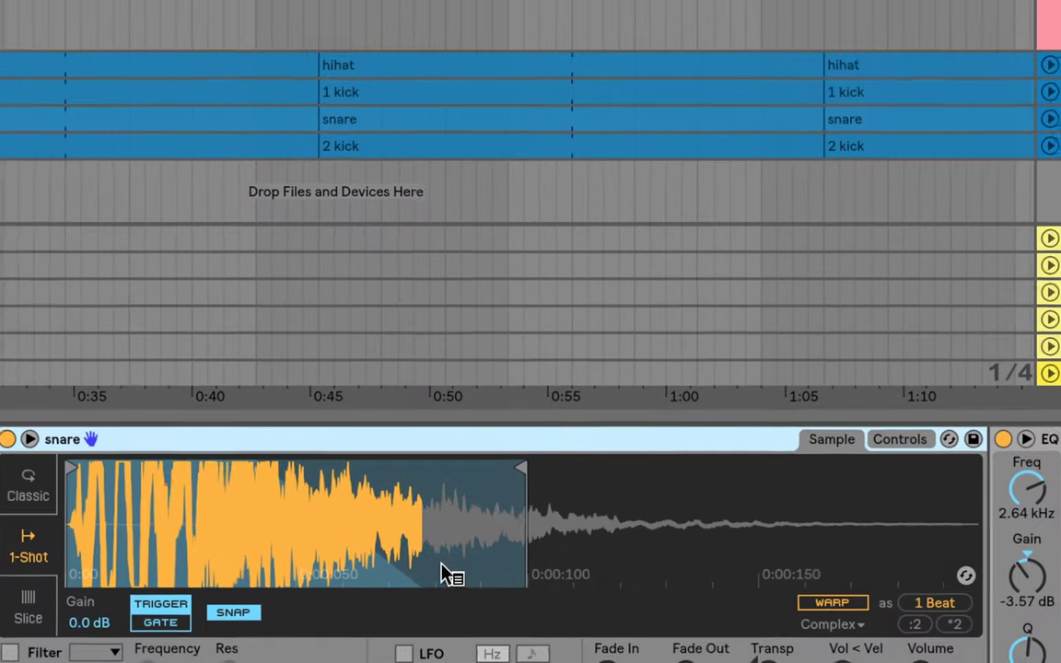
left_click_drag(520, 469, 511, 468)
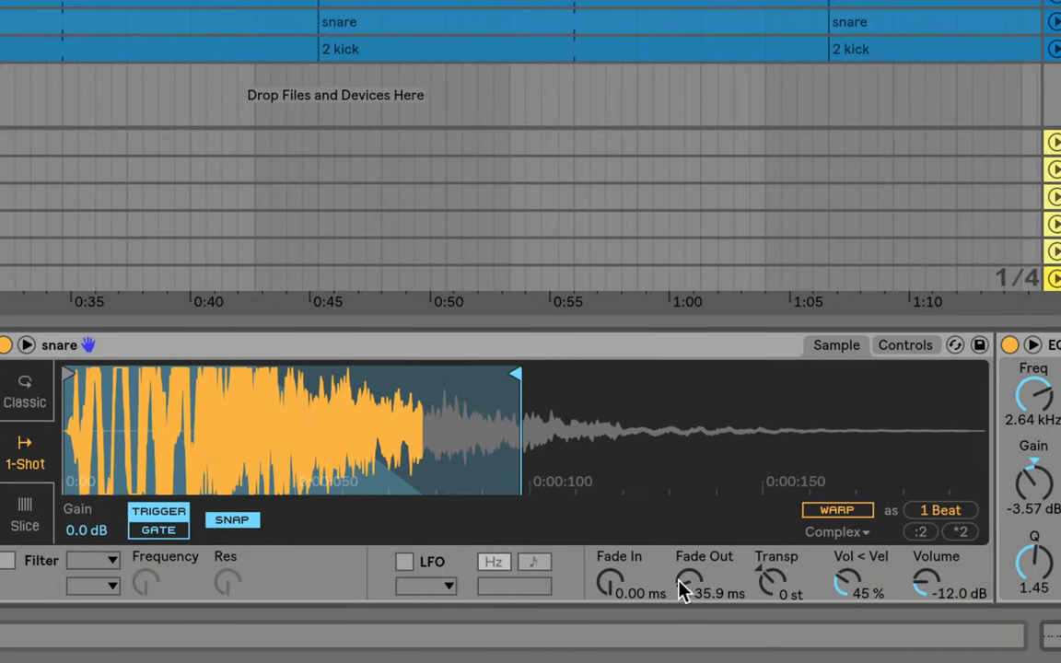
Try the snare sample's Fade Out control and audition the snare with its end marker extended to nearly the full sample length
mouse_move(684, 588)
left_mouse_down()
mouse_move(684, 645)
mouse_move(688, 529)
mouse_move(688, 551)
left_mouse_up()
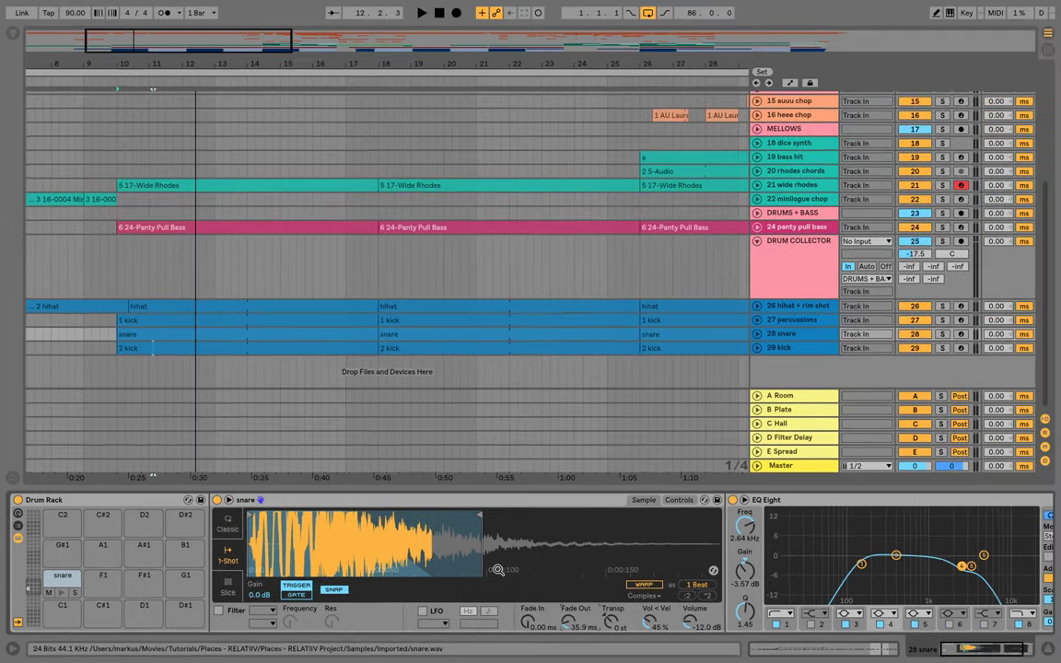
key("space")
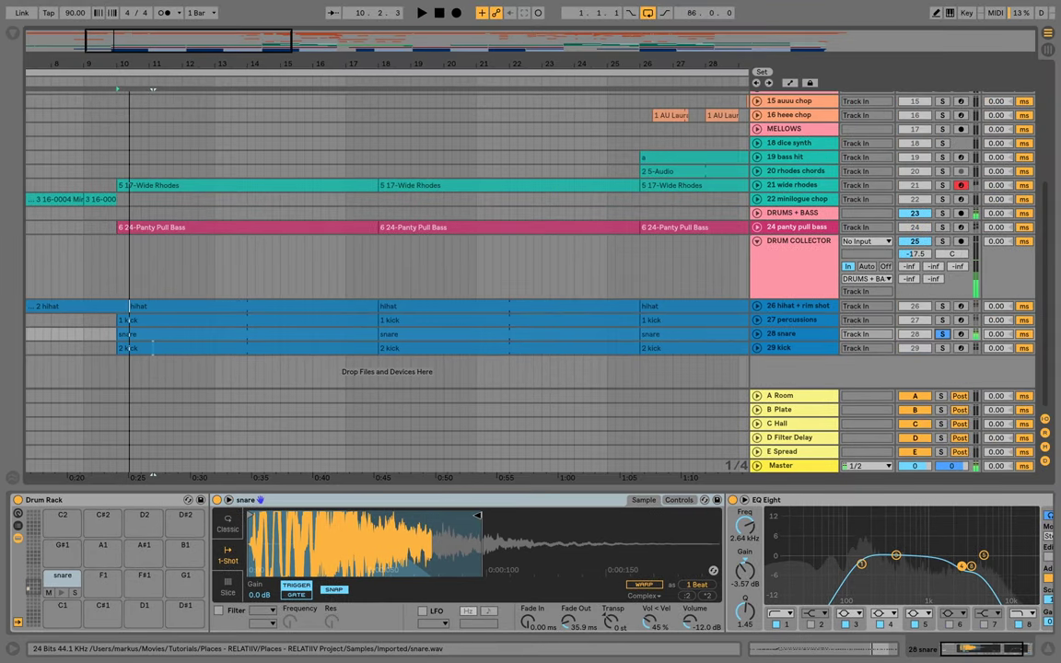
key("space")
left_click_drag(478, 516, 736, 522)
key("space")
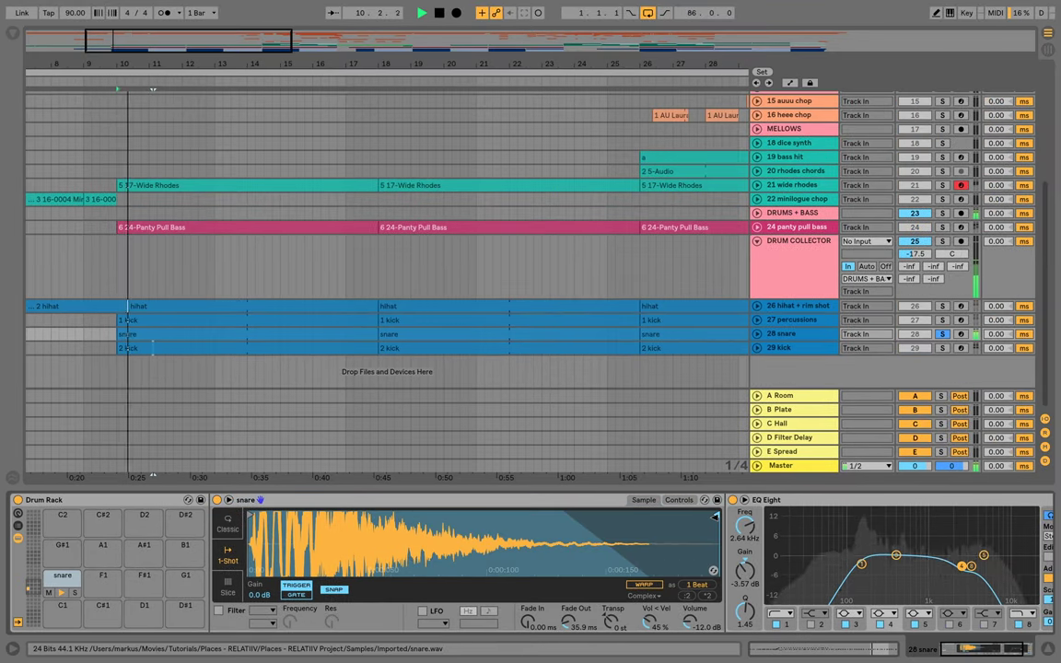
key("space")
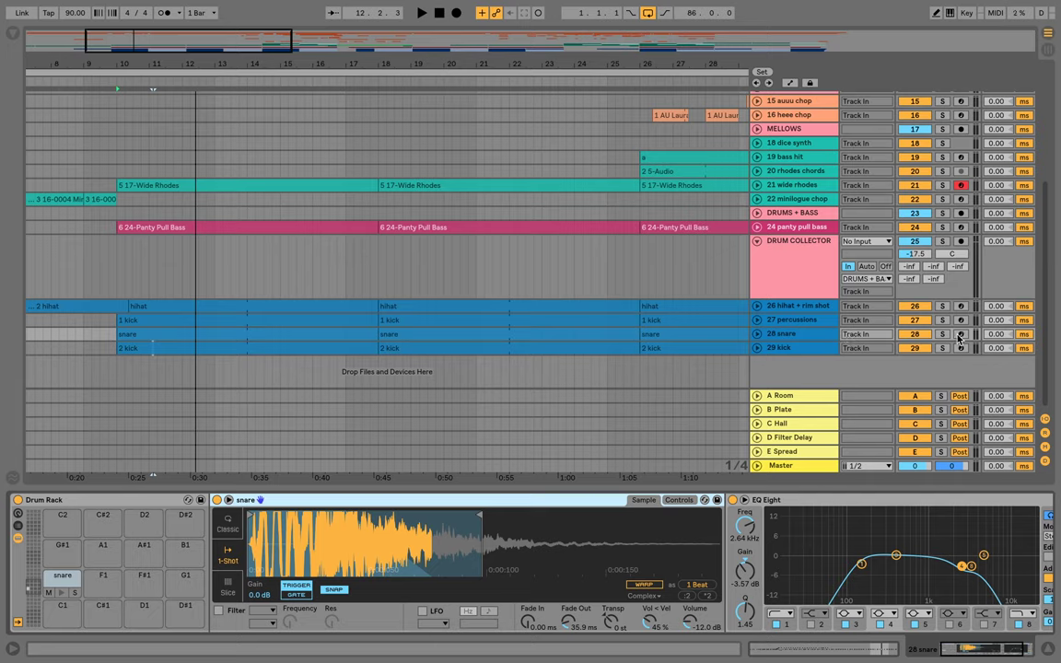
Solo the 28 snare track and examine bands 1, 8, 3 and 4 of its EQ Eight
left_click(942, 334)
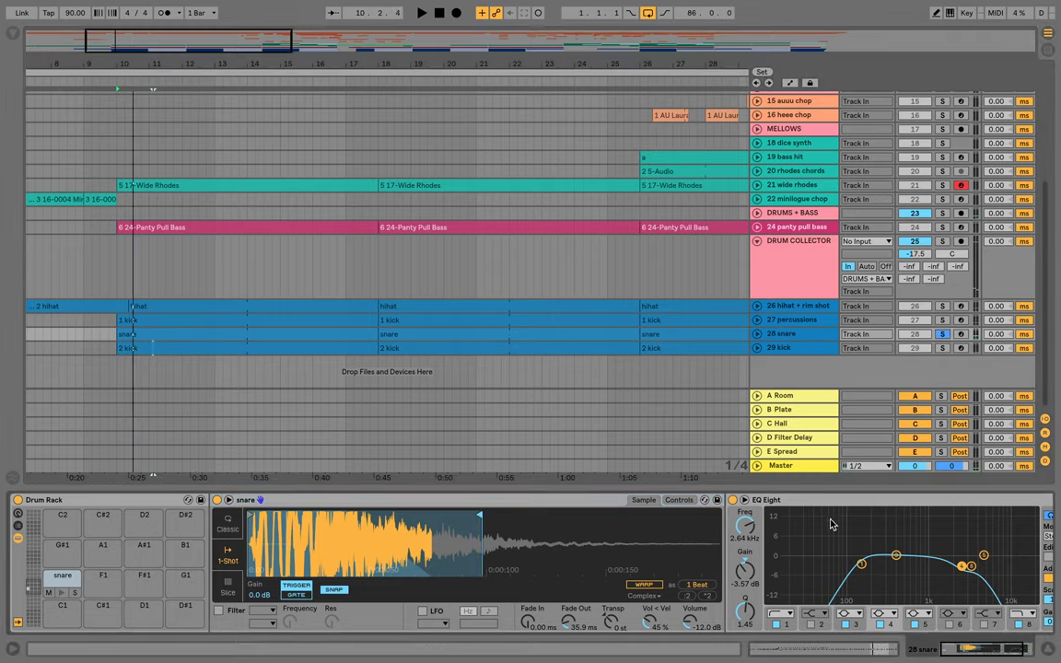
left_click(851, 498)
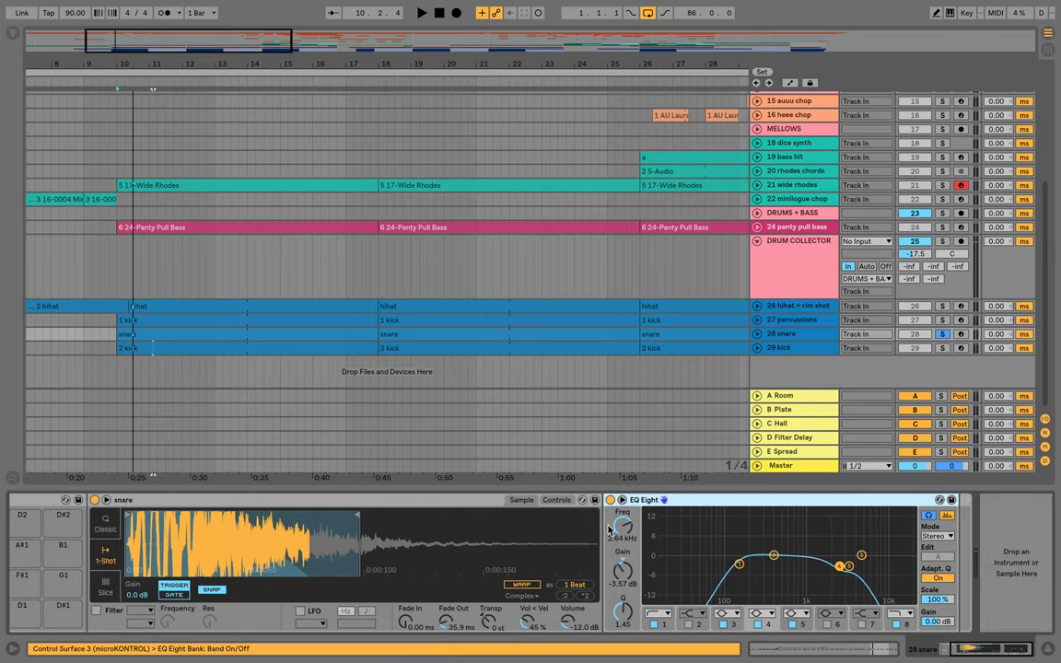
left_click(907, 626)
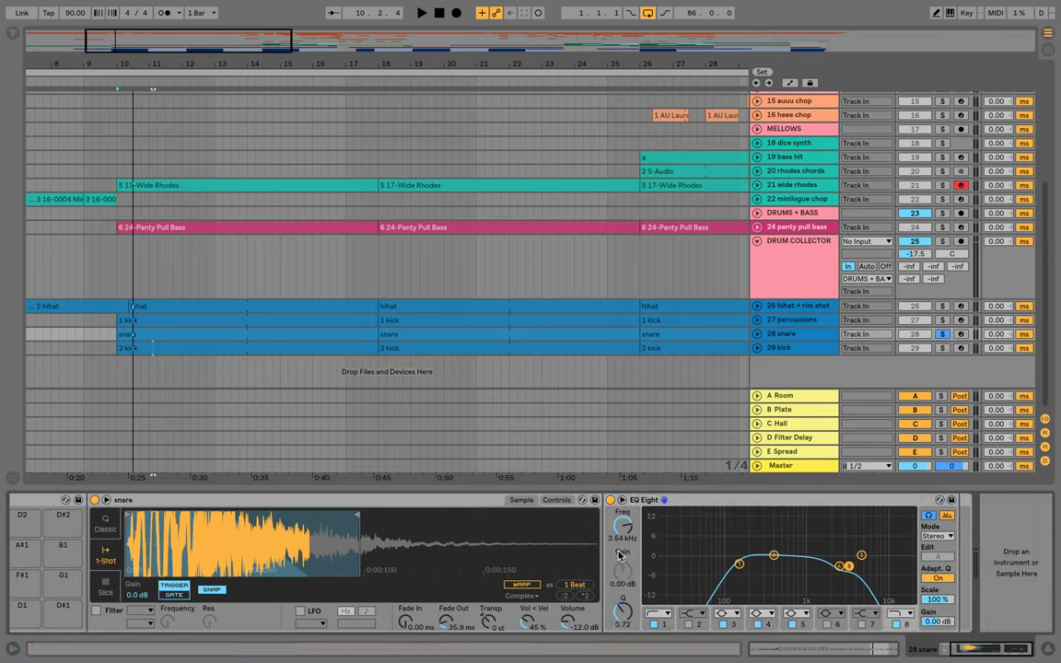
left_click(665, 623)
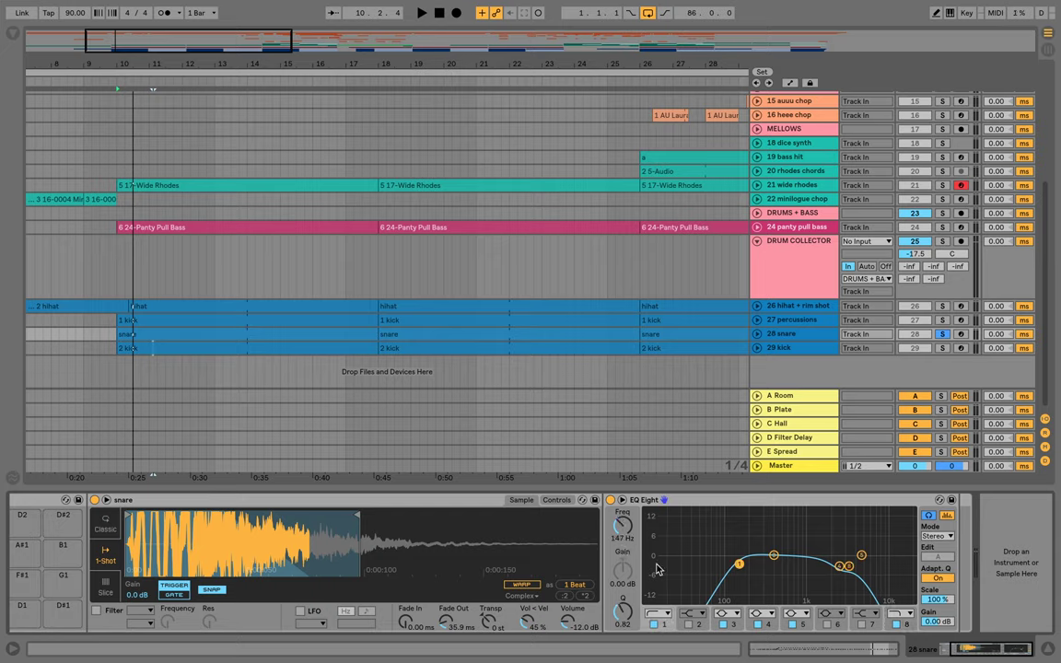
left_click(908, 626)
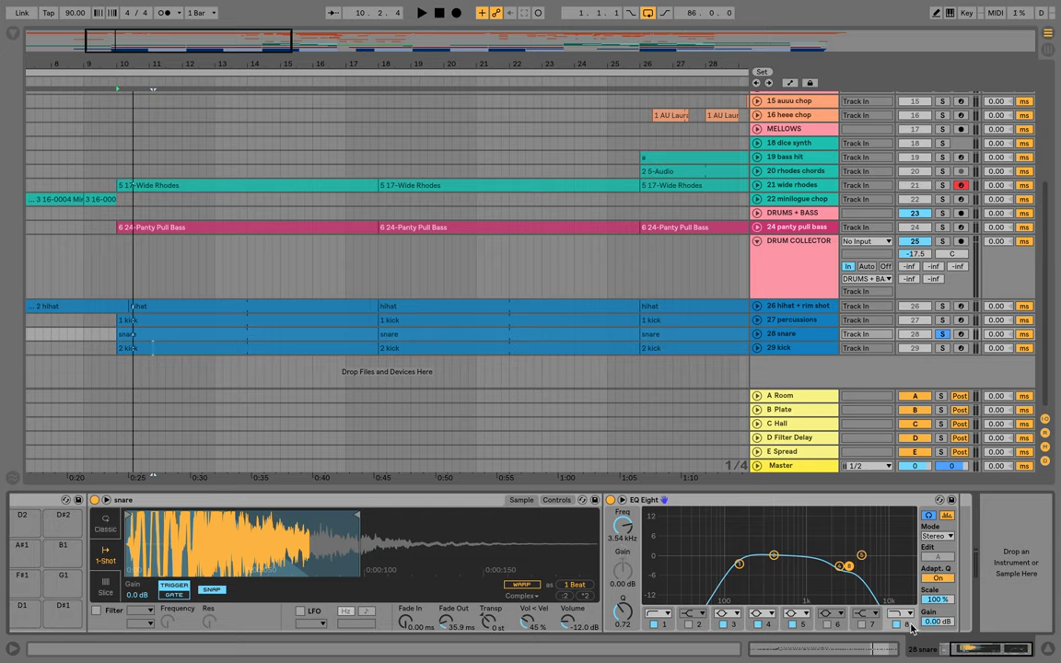
left_click(735, 627)
left_click(774, 628)
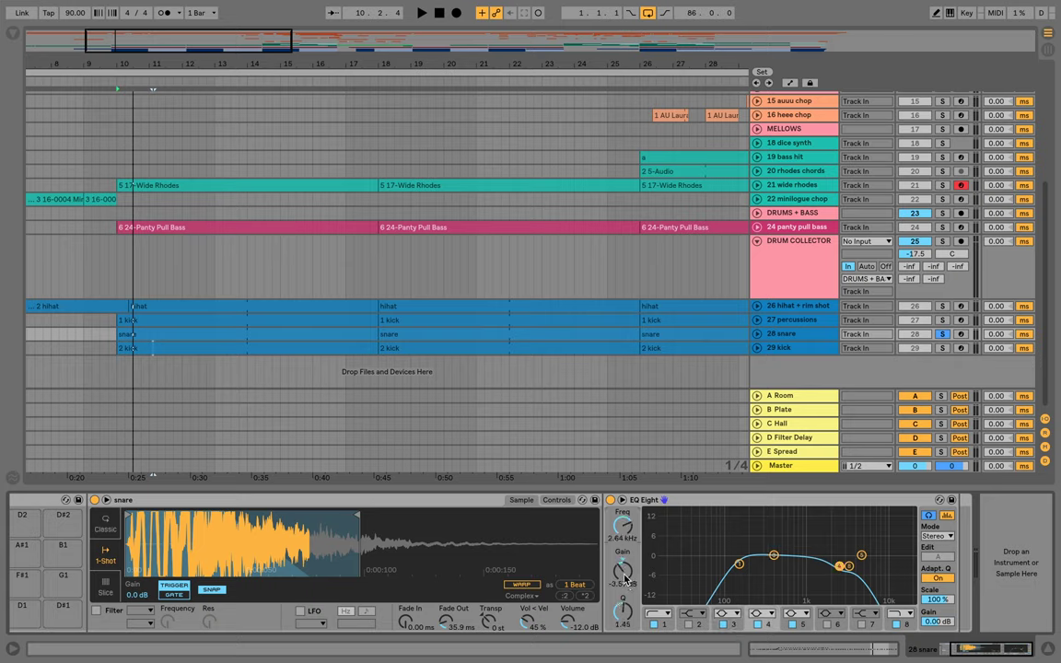
Try a higher gain on band 4 of the snare's EQ Eight, undo it, and play back the snare briefly
left_click_drag(623, 577, 624, 520)
key("ctrl+z")
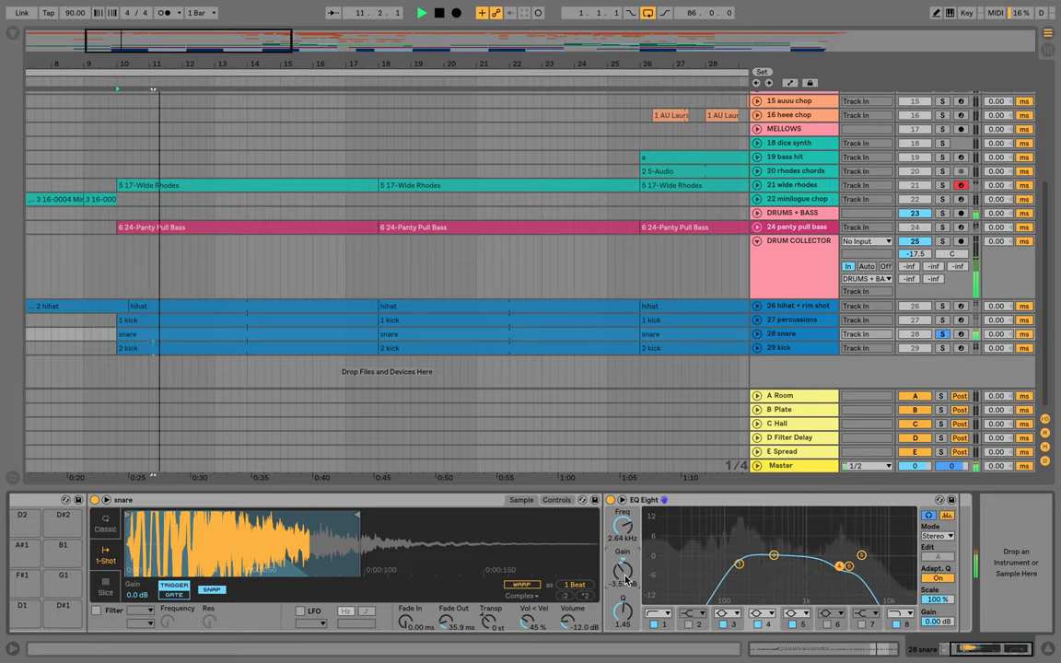
key("space")
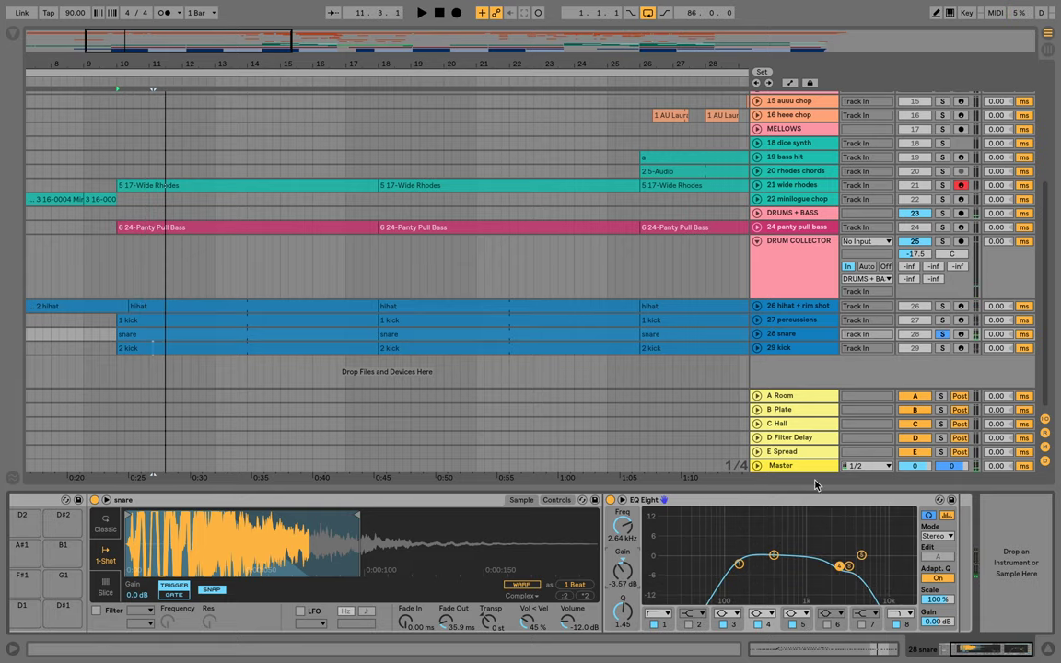
Open the snare clip starting at bar 10 and examine its first note's timing against the grid at beat 1.2
double_click(312, 333)
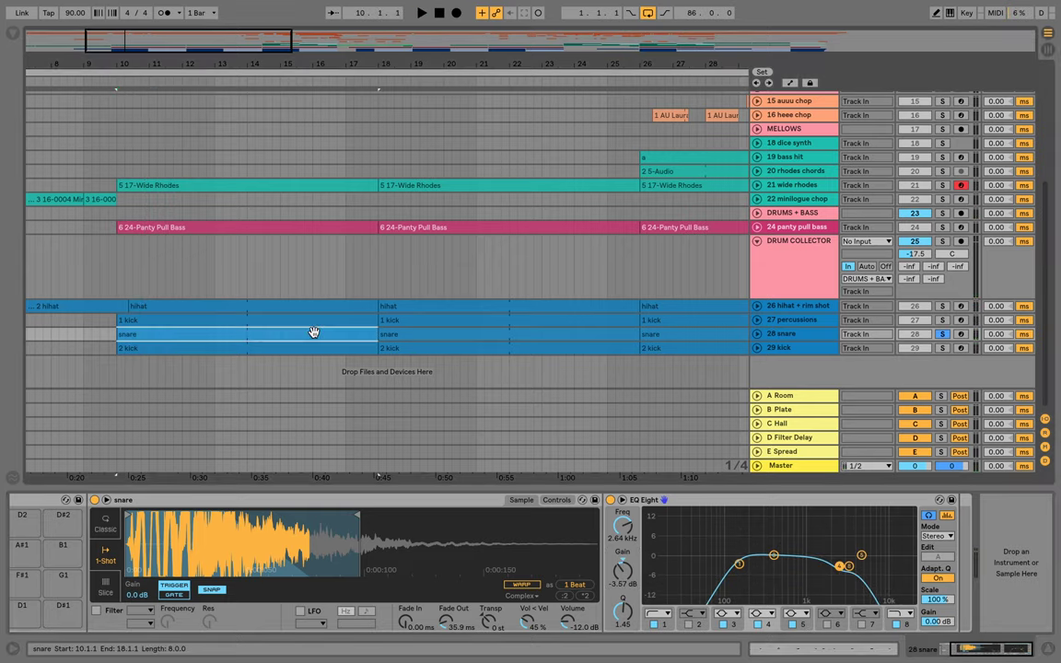
left_click(402, 547)
key("space")
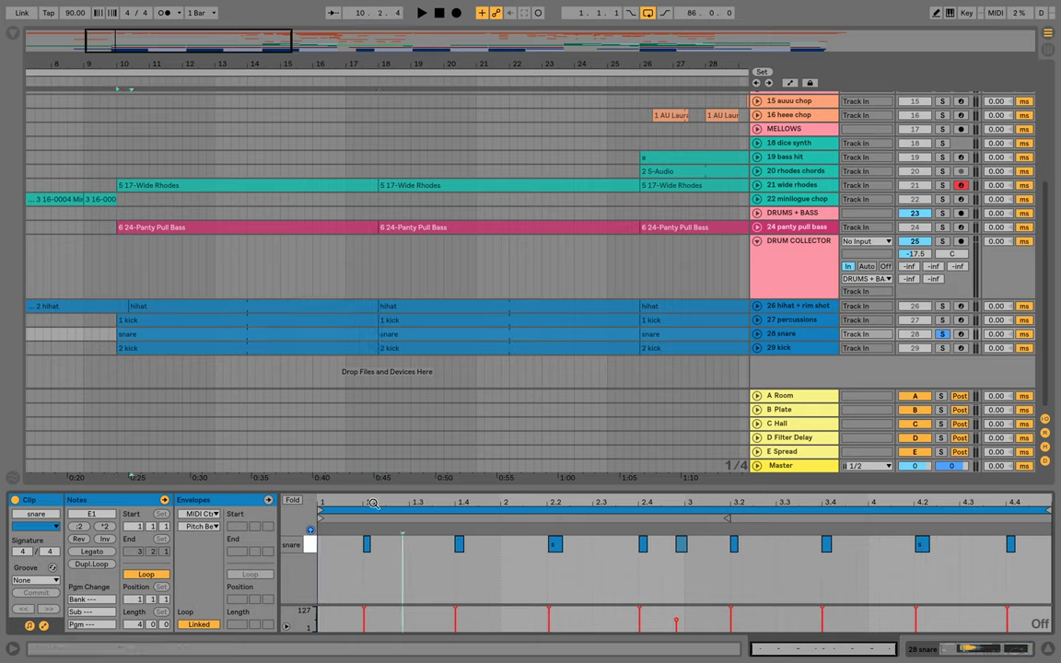
left_click_drag(363, 503, 442, 613)
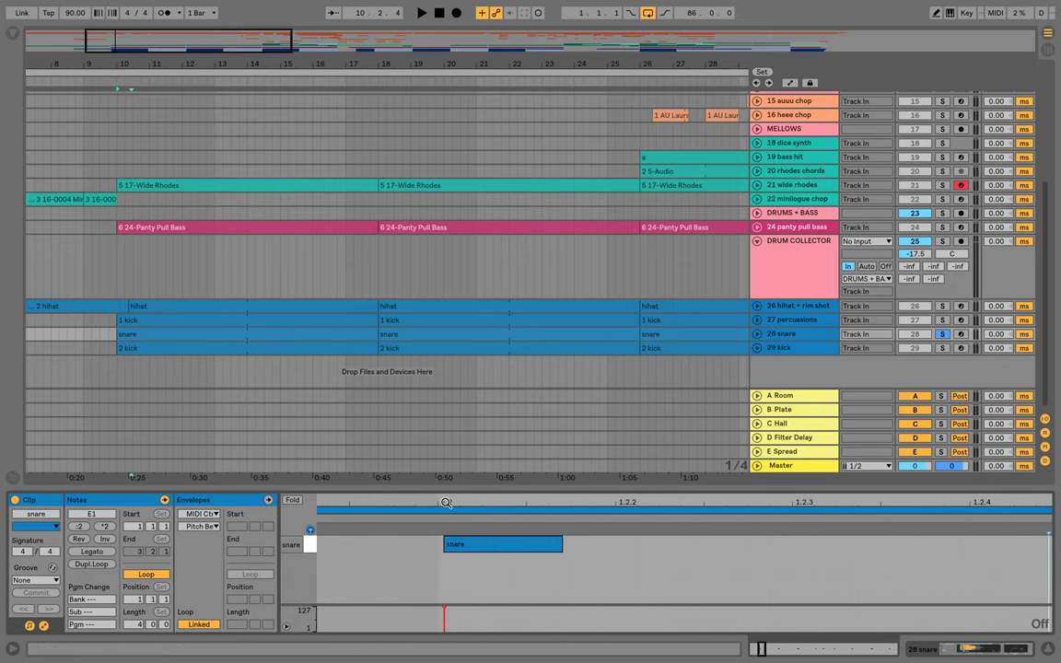
mouse_move(442, 503)
left_mouse_down()
mouse_move(442, 571)
mouse_move(442, 488)
left_mouse_up()
Select the quieter snare note just before beat 3, check its velocity, and play back the pattern
left_click(682, 544)
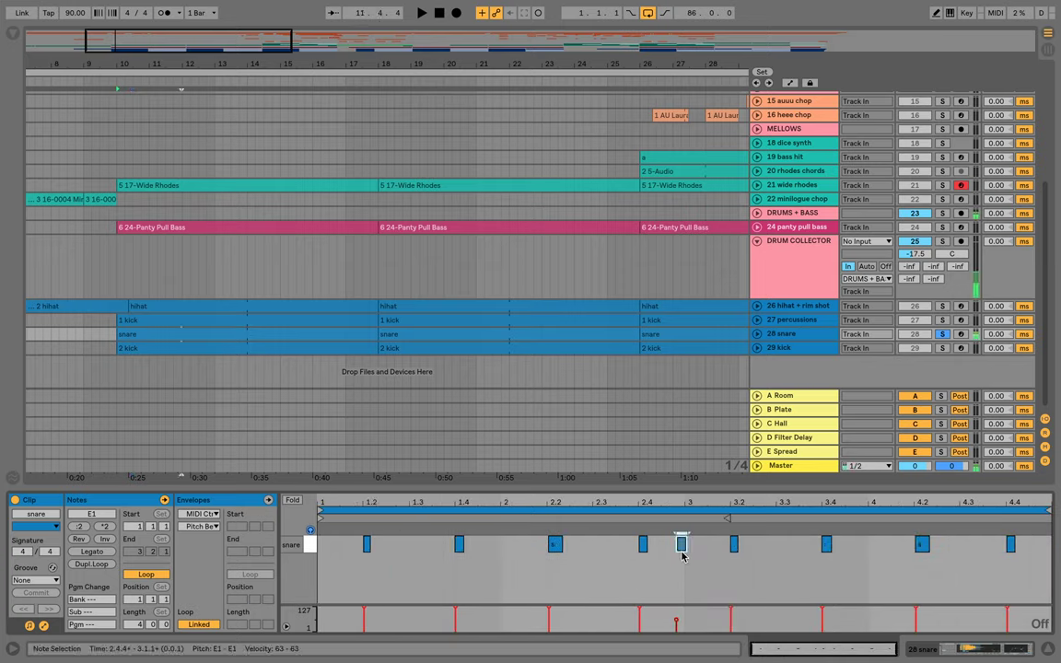
left_click_drag(676, 621, 677, 620)
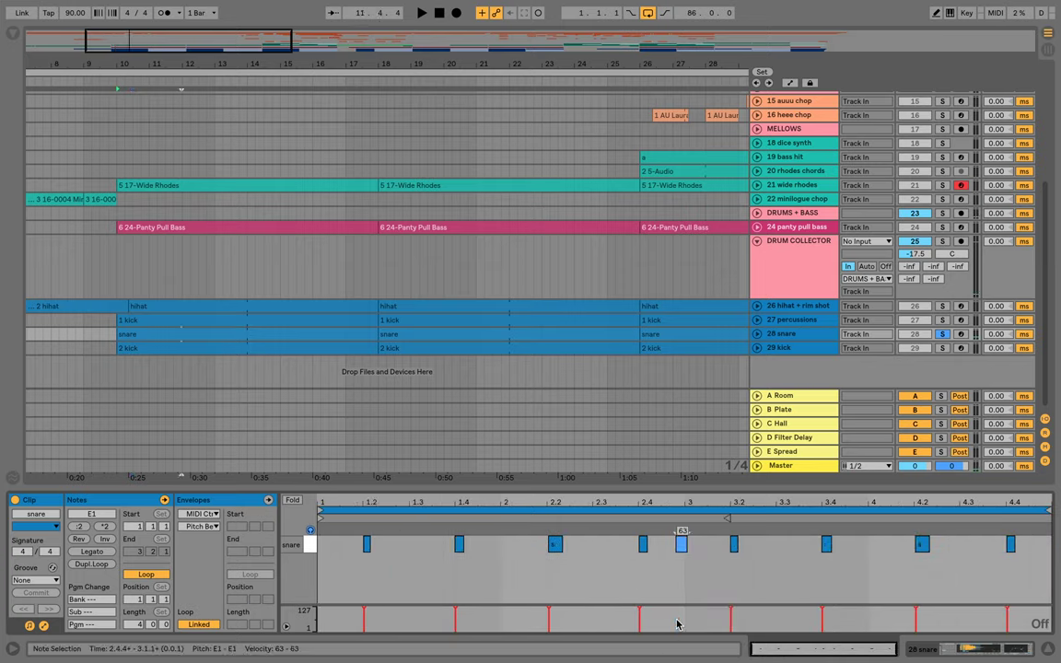
key("space")
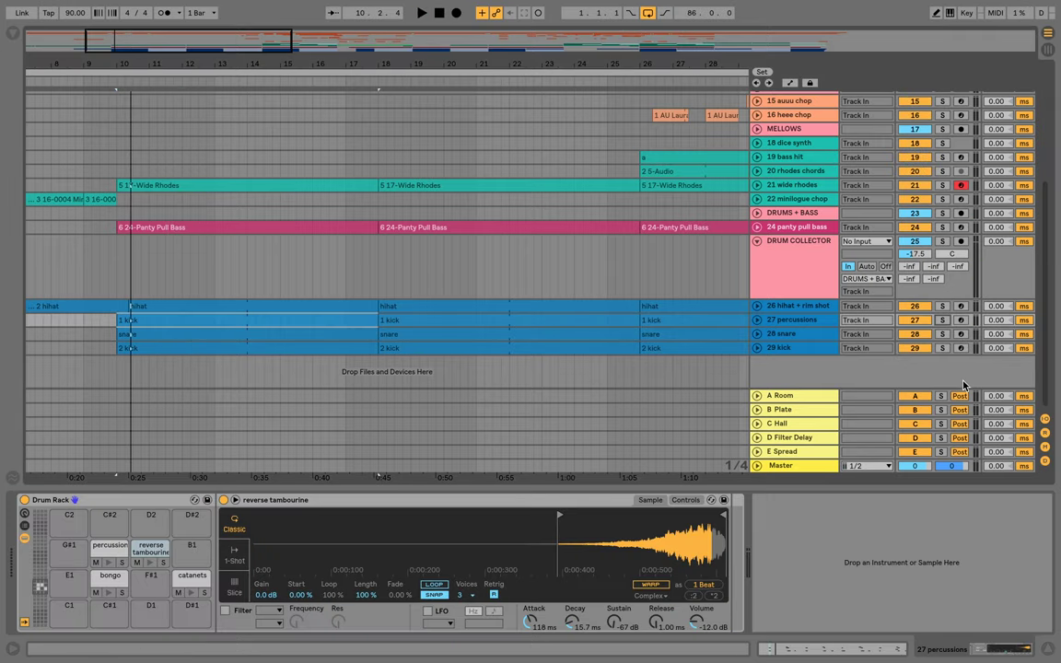
Solo the 27 percussions track and audition its bongo and percussion pads in the Drum Rack
left_click(943, 321)
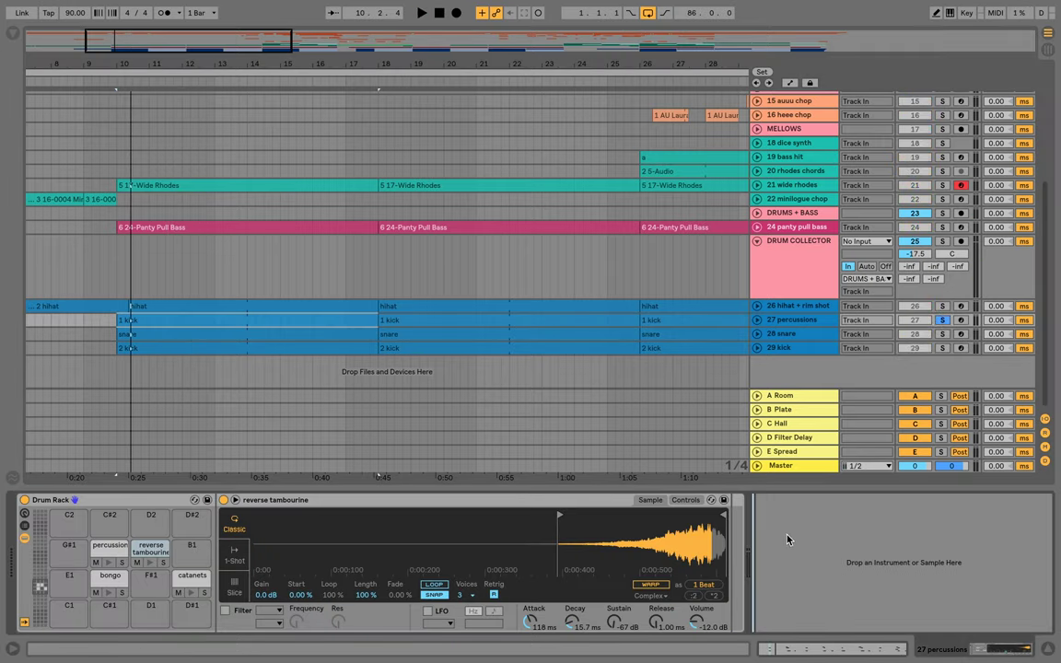
left_click(110, 593)
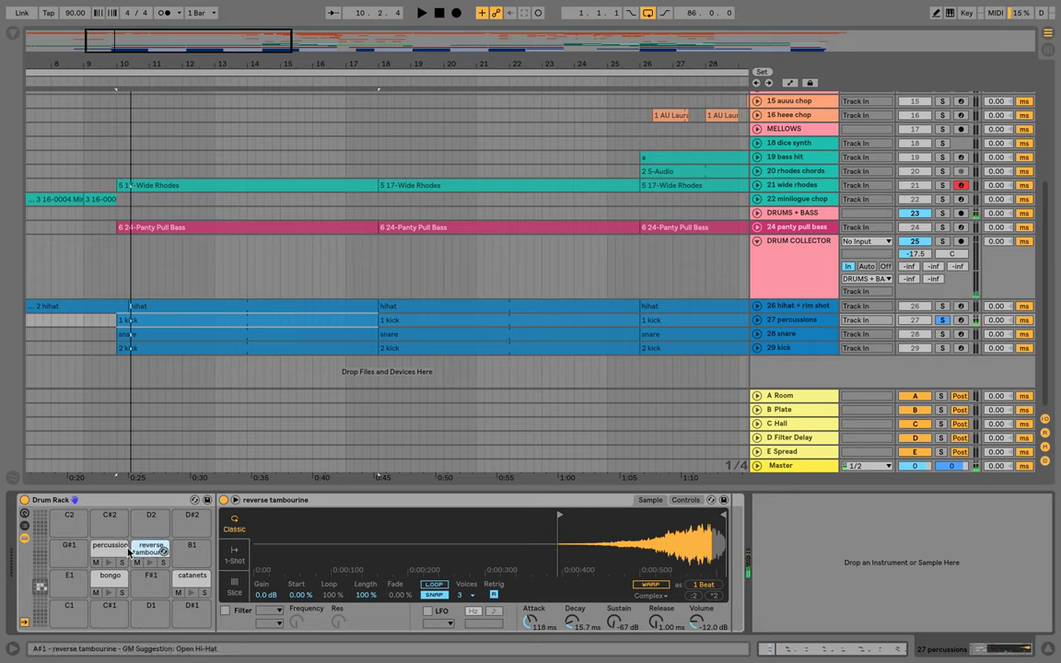
left_click(106, 563)
Show the percussion clip's notes, select the layered hits around beat 1.4, and pick out individual reverse tambourine notes
key("shift+Tab")
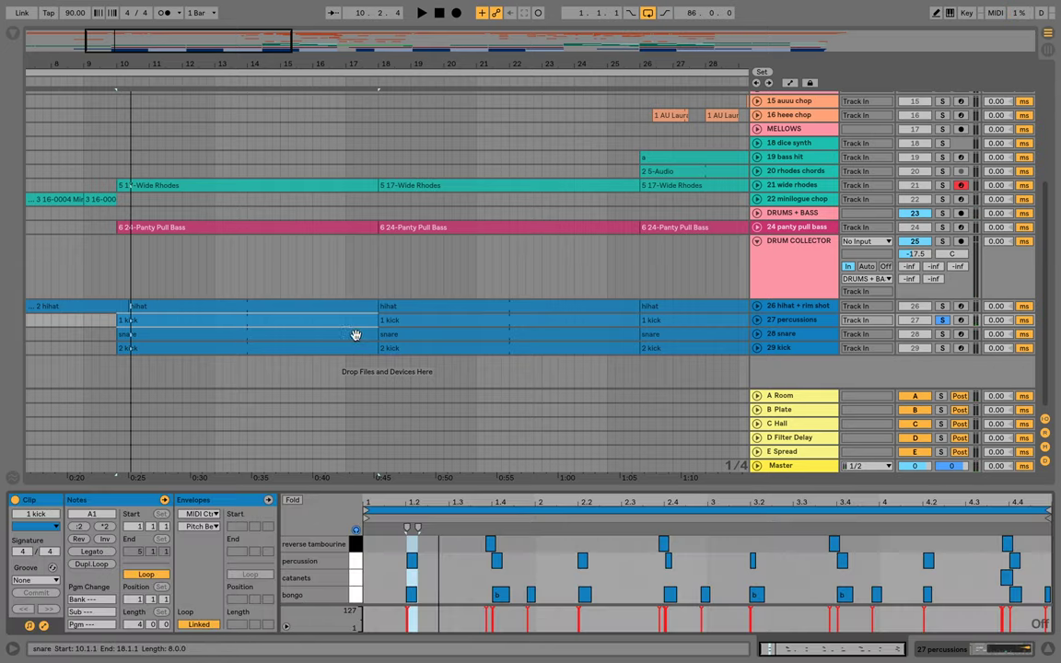
left_click(454, 576)
left_click(540, 553)
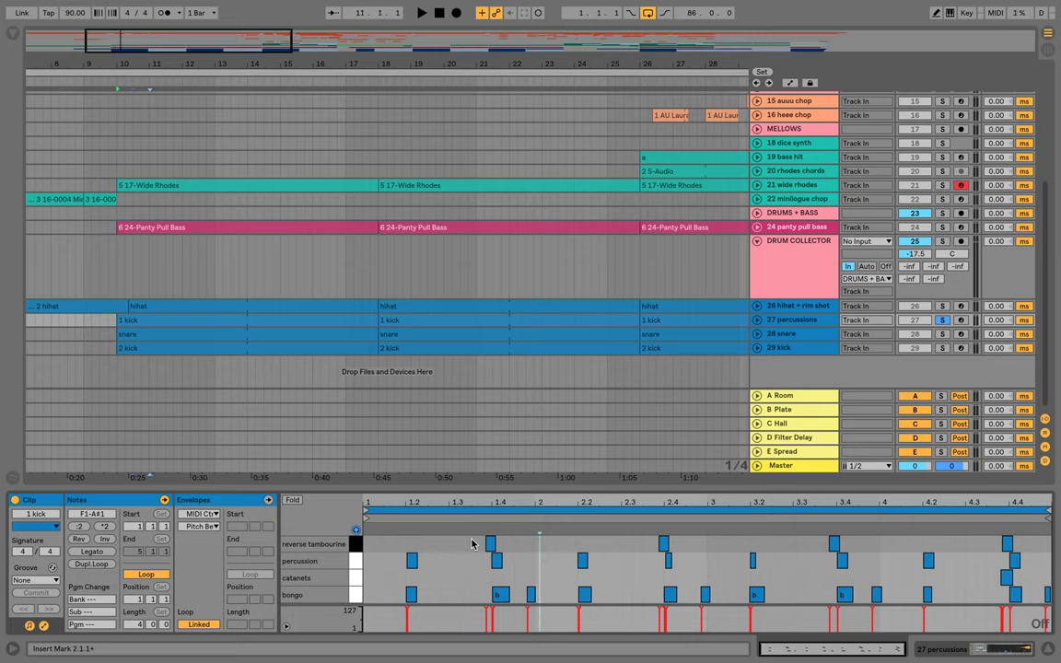
left_click_drag(489, 597, 503, 536)
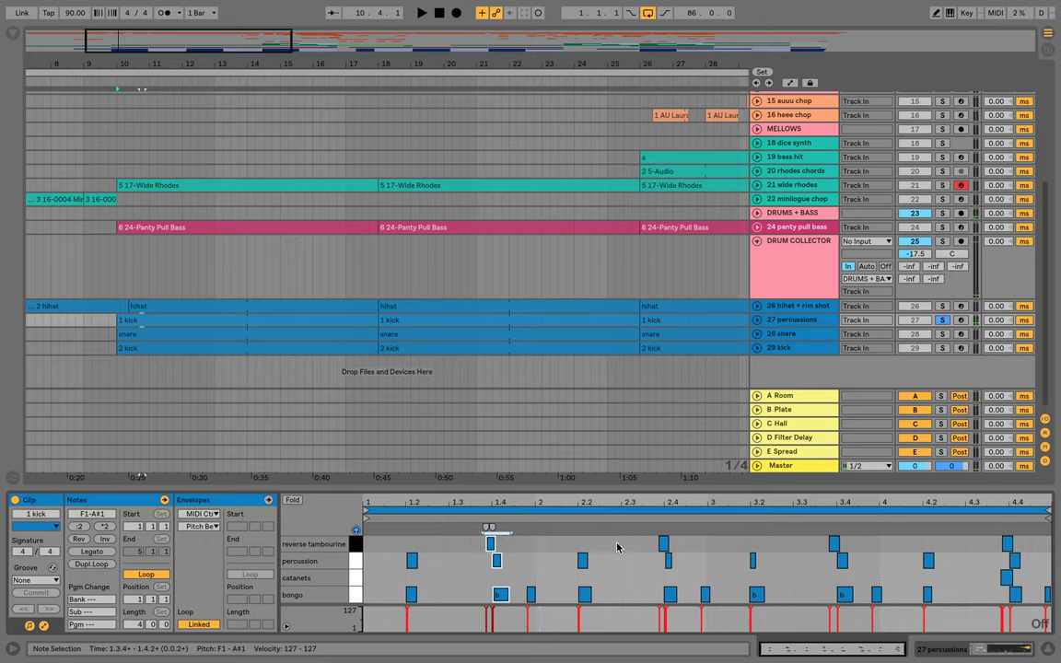
left_click(834, 544)
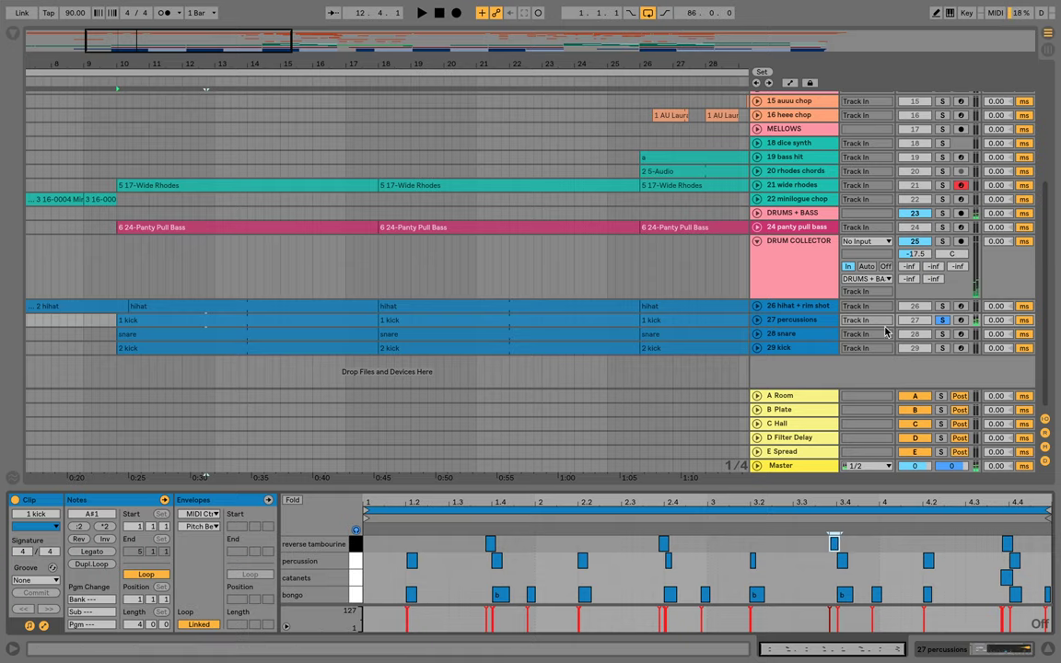
left_click(492, 544)
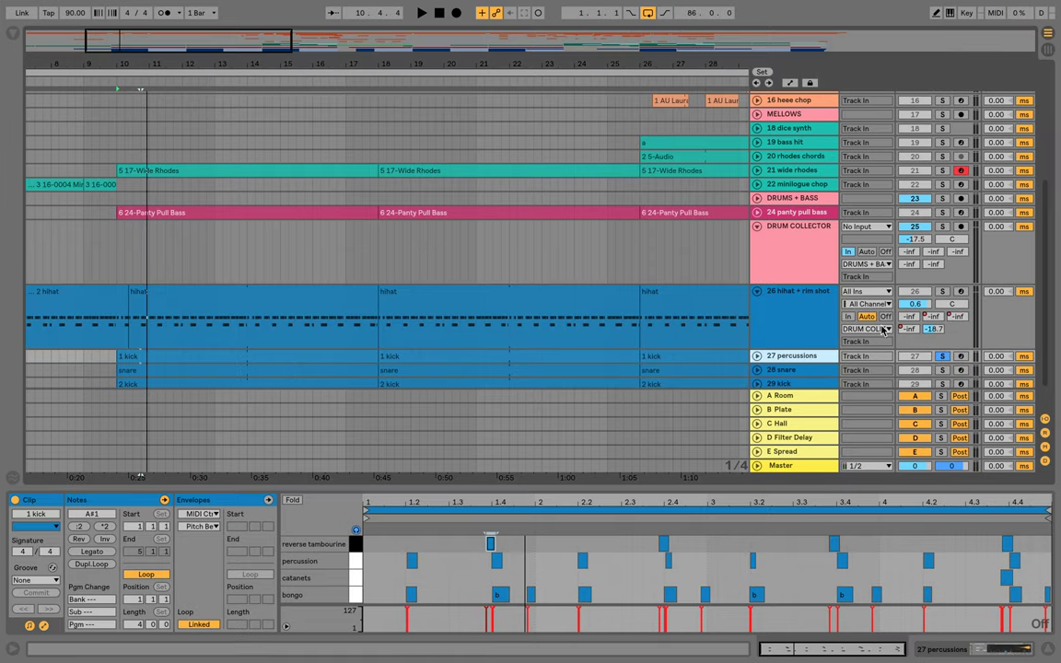
Solo the 26 hihat + rim shot track, show its devices, and open the hihat clip starting in bar 10
left_click(795, 298)
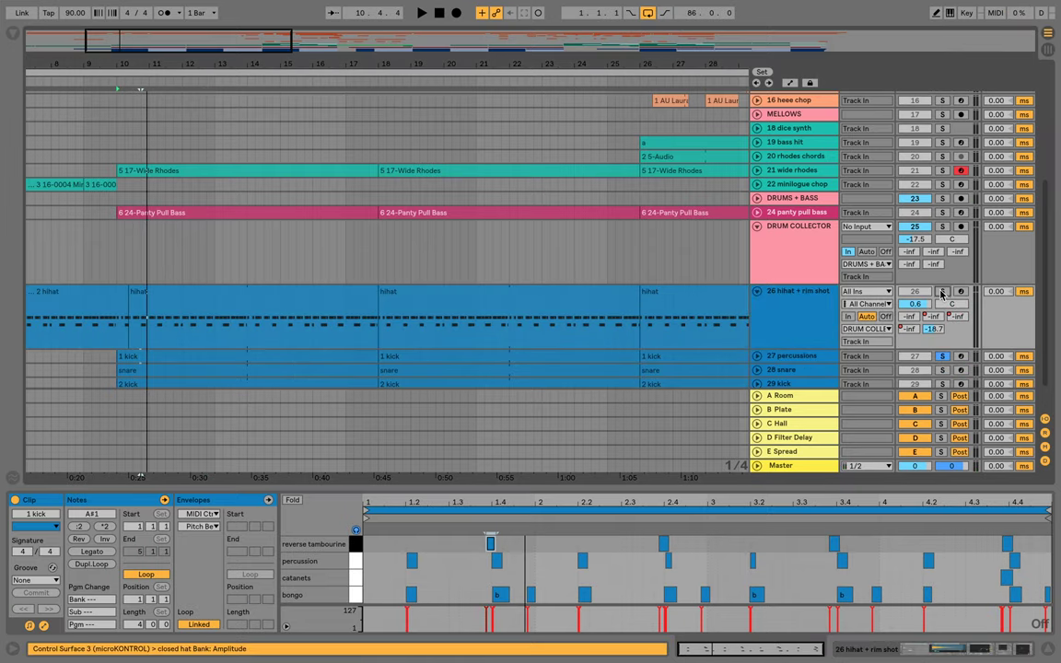
left_click(813, 293)
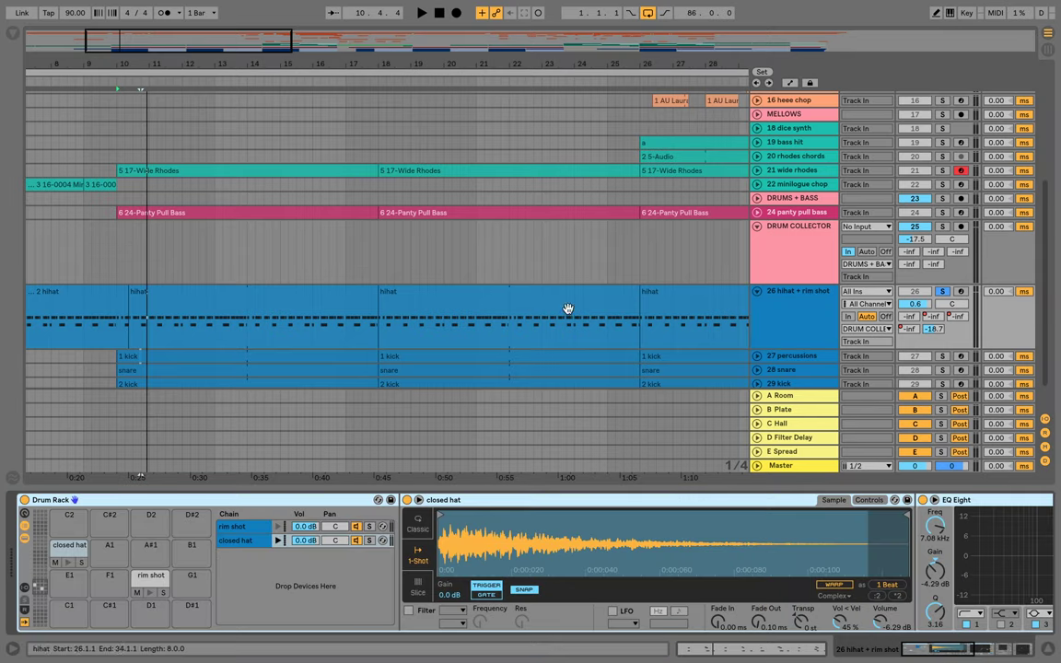
left_click(230, 293)
key("shift+Tab")
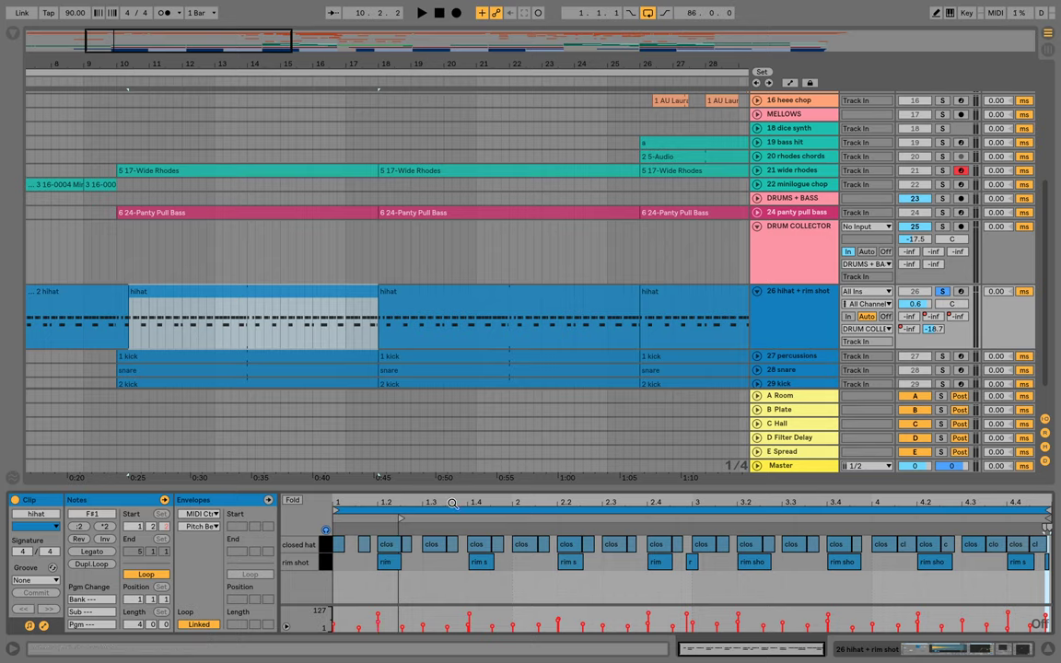
Select the closed hat note at 1.3.3, nudge it slightly later, and move it back
scroll(450, 548, "up", 5)
left_click(468, 545)
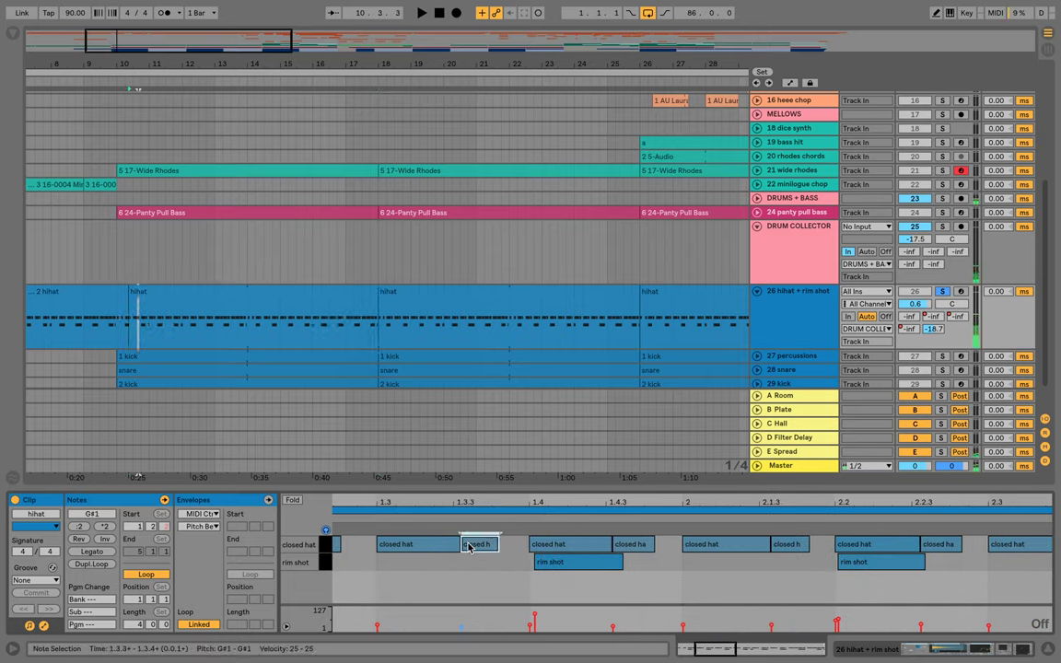
key("Right")
key("Right")
key("Right")
key("Right")
key("Right")
key("Right")
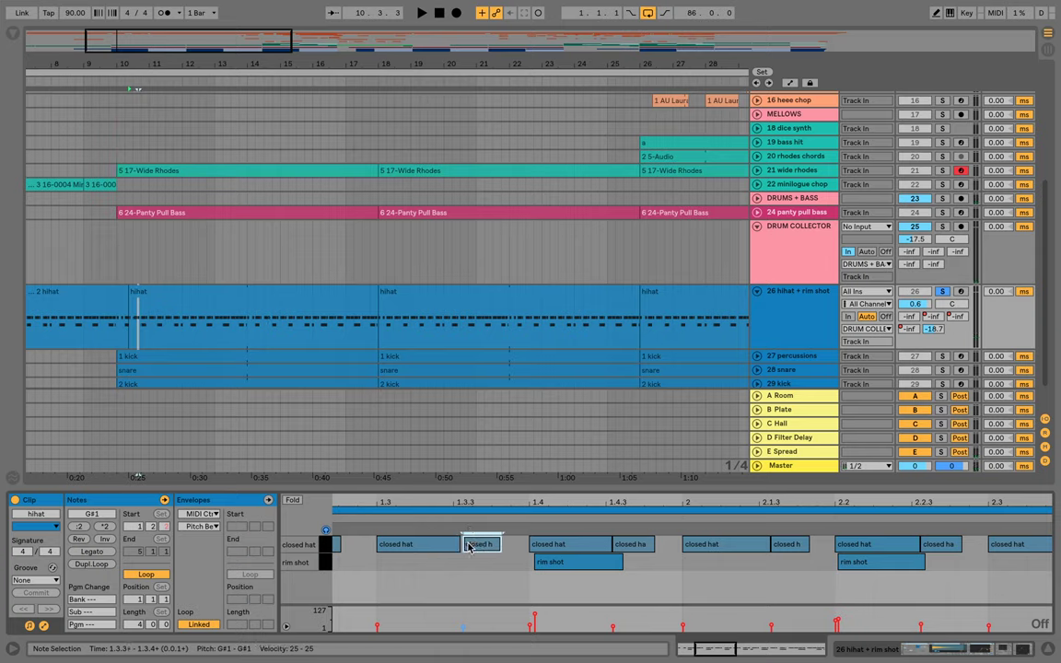
key("Left")
key("Left")
key("Left")
key("Left")
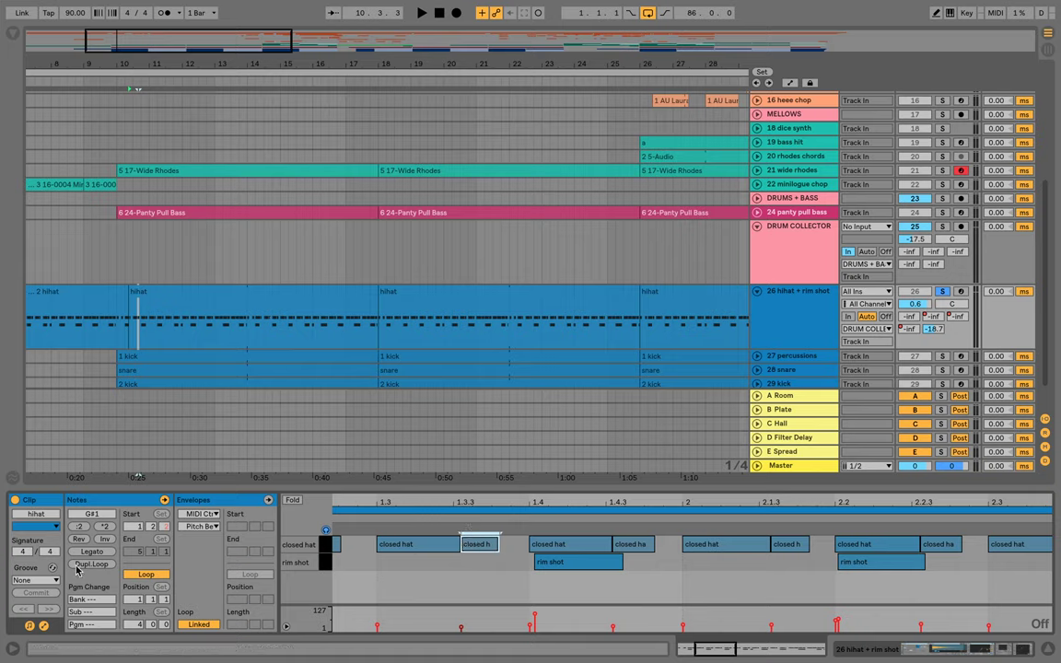
Show the groove choices for the hihat clip and close the list without changing the groove
left_click(52, 580)
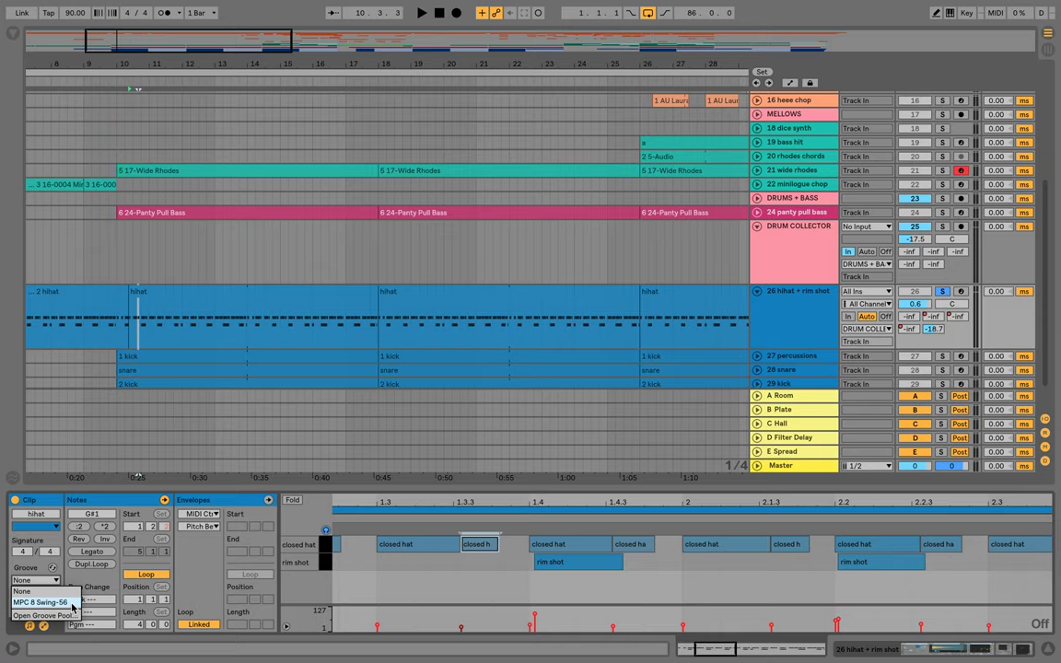
left_click(423, 595)
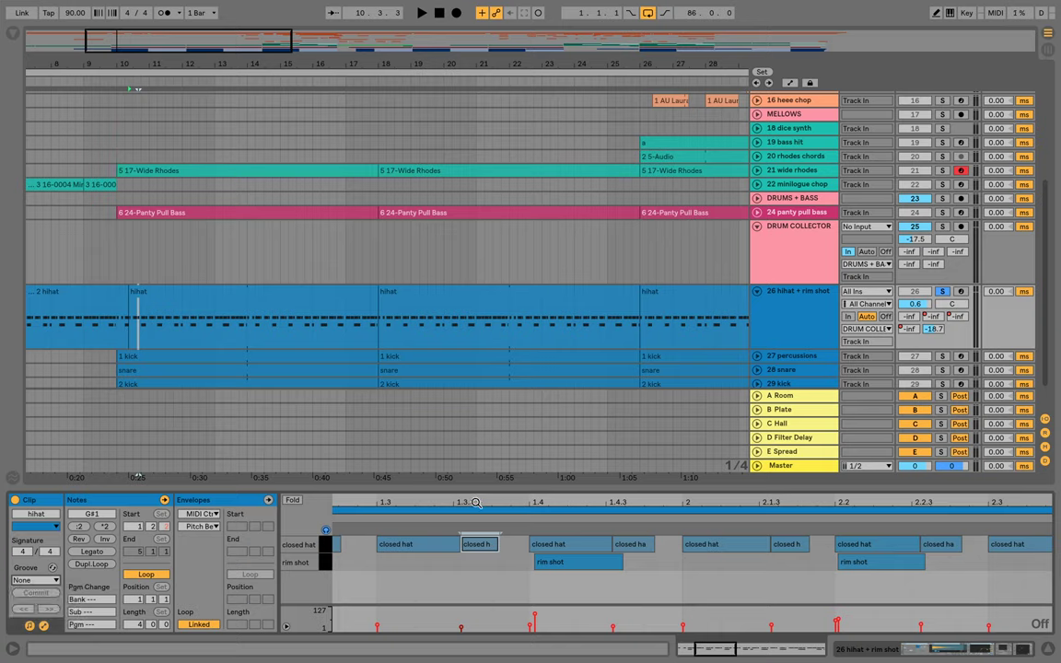
Reselect the closed hat note at 1.3.3 and nudge it in small off-grid increments, leaving it slightly later
left_click_drag(477, 502, 484, 508)
left_click(489, 546)
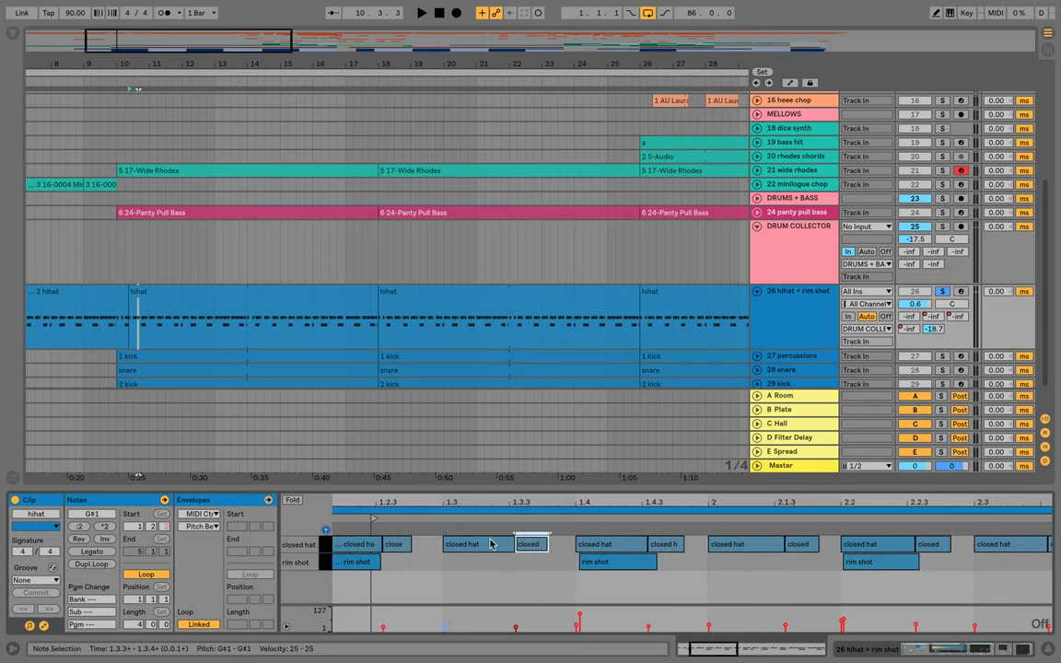
left_click(537, 544)
key("Right")
key("Right")
key("Right")
key("Right")
key("super+Left")
key("super+Left")
key("super+Left")
key("super+Left")
key("super+Left")
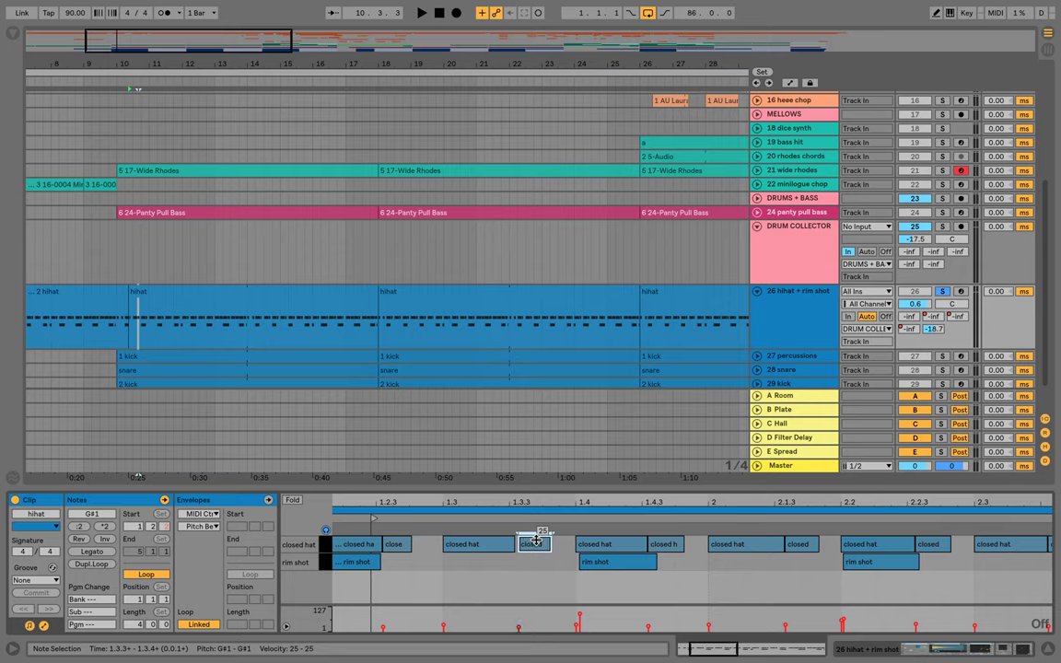
Try raising the velocities of the closed hats at 1.1.1 and 1.2.1 in the hihat clip to 118–127
left_click_drag(527, 504, 491, 503)
left_click(338, 544)
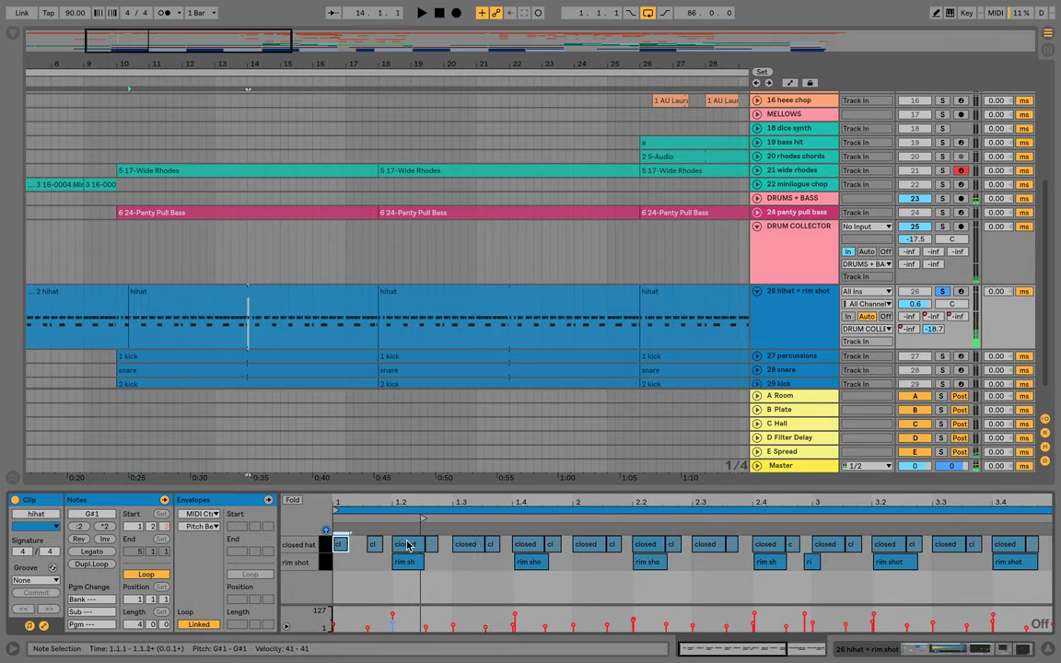
left_click(409, 544)
left_click(336, 544, "shift")
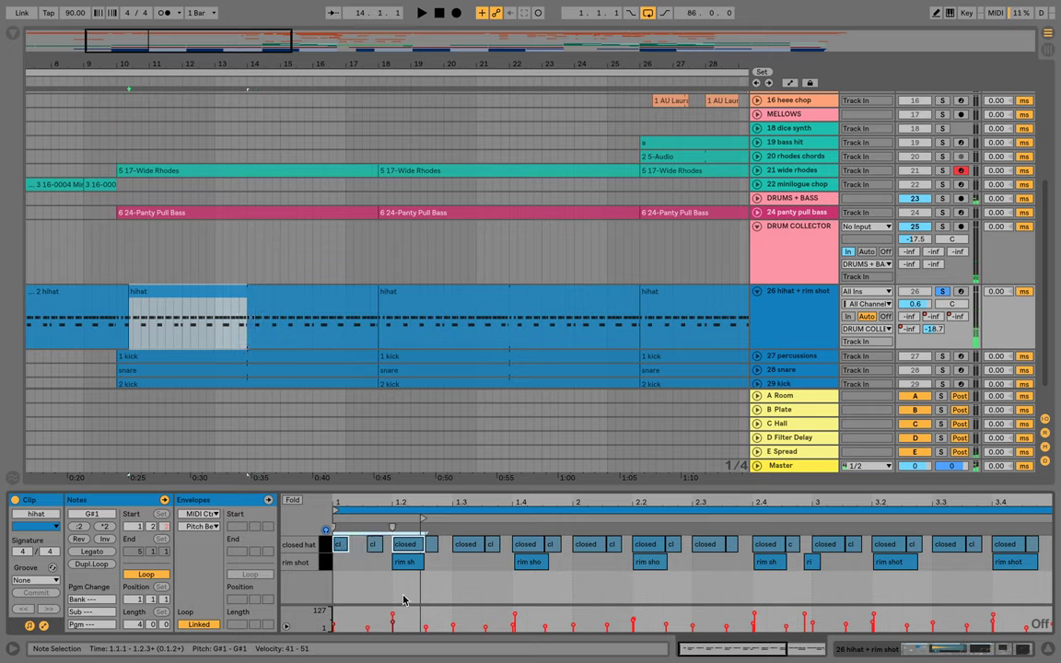
left_click_drag(391, 627, 393, 610)
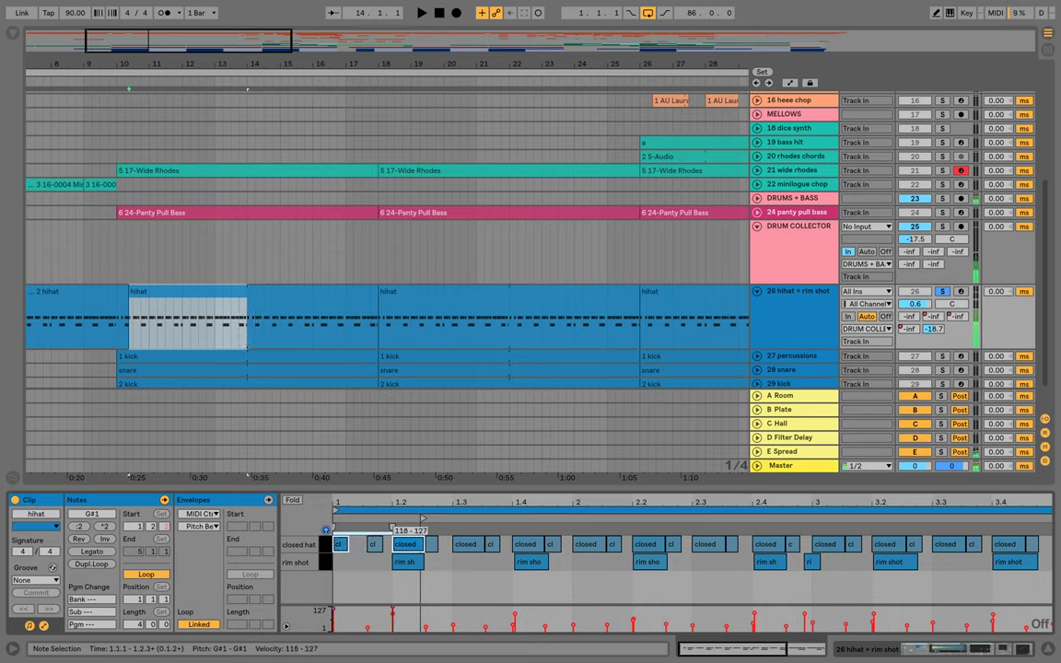
left_click(455, 583)
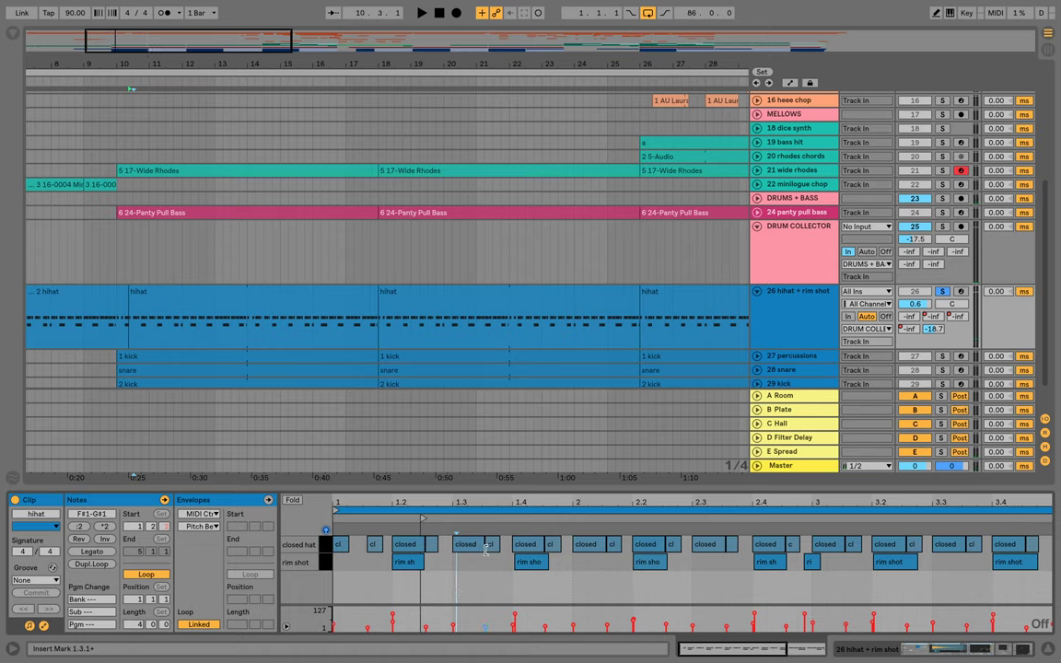
Show the hihat track's devices and play it with the Compressor's Makeup switched off and back on
left_click(408, 565)
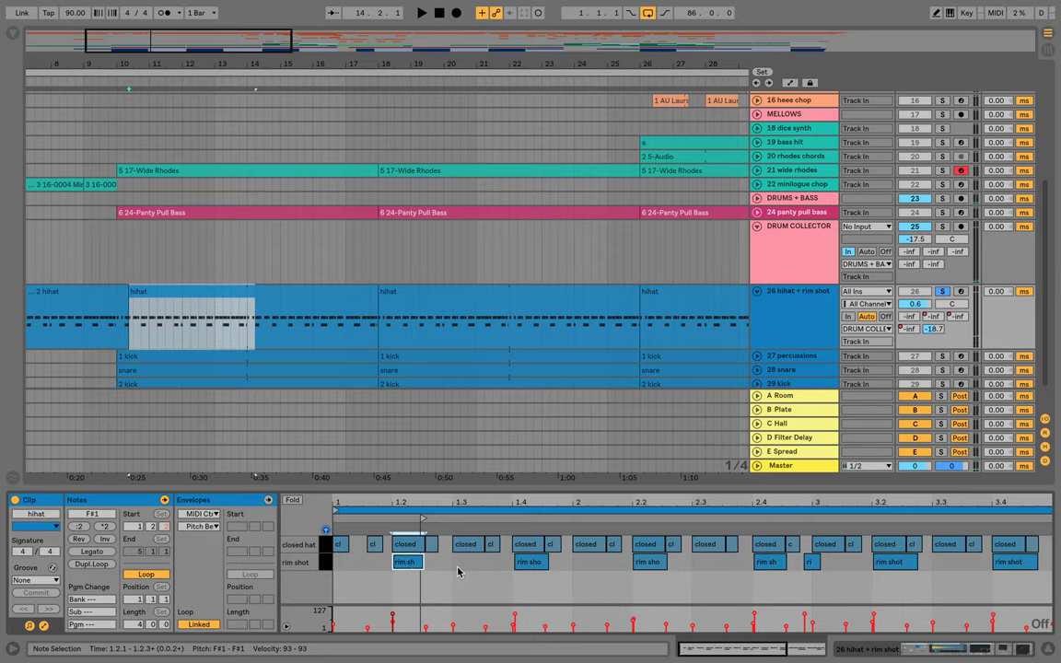
key("shift+Tab")
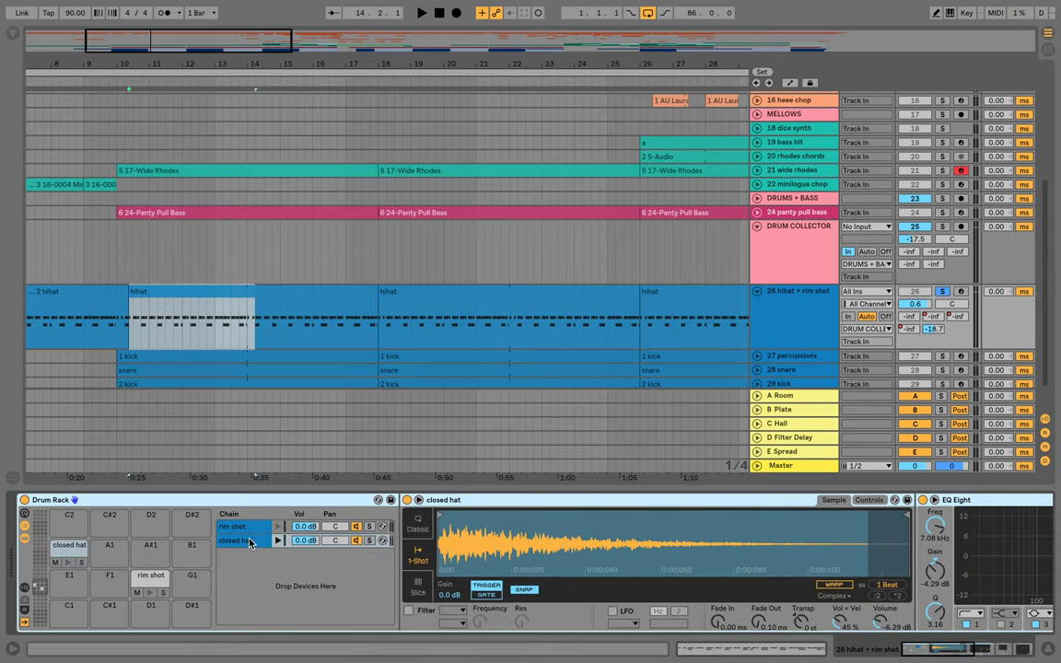
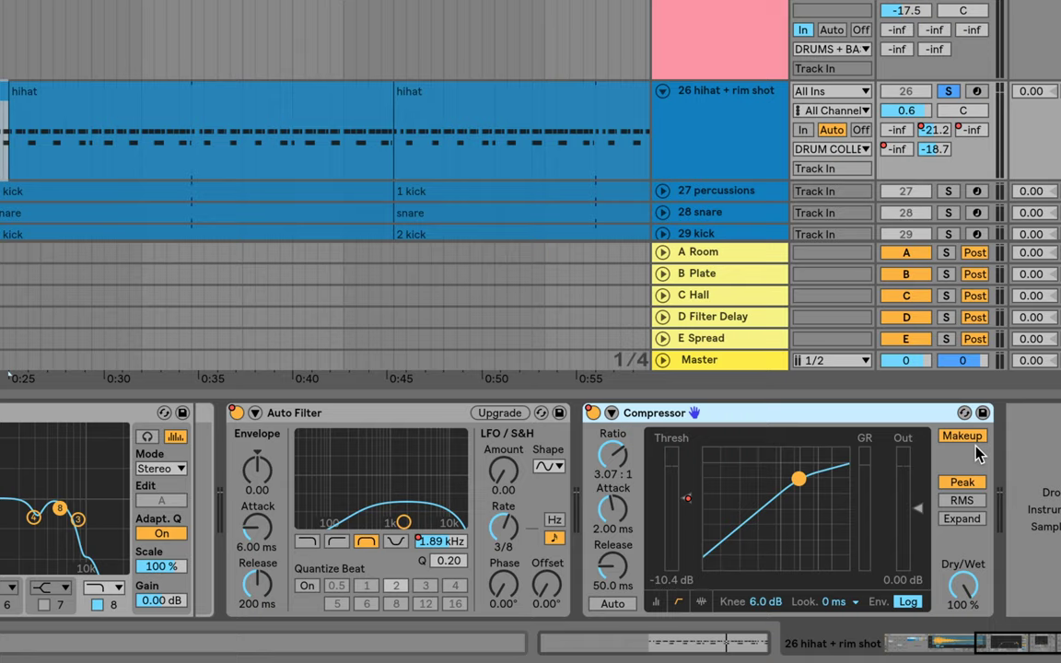
key("space")
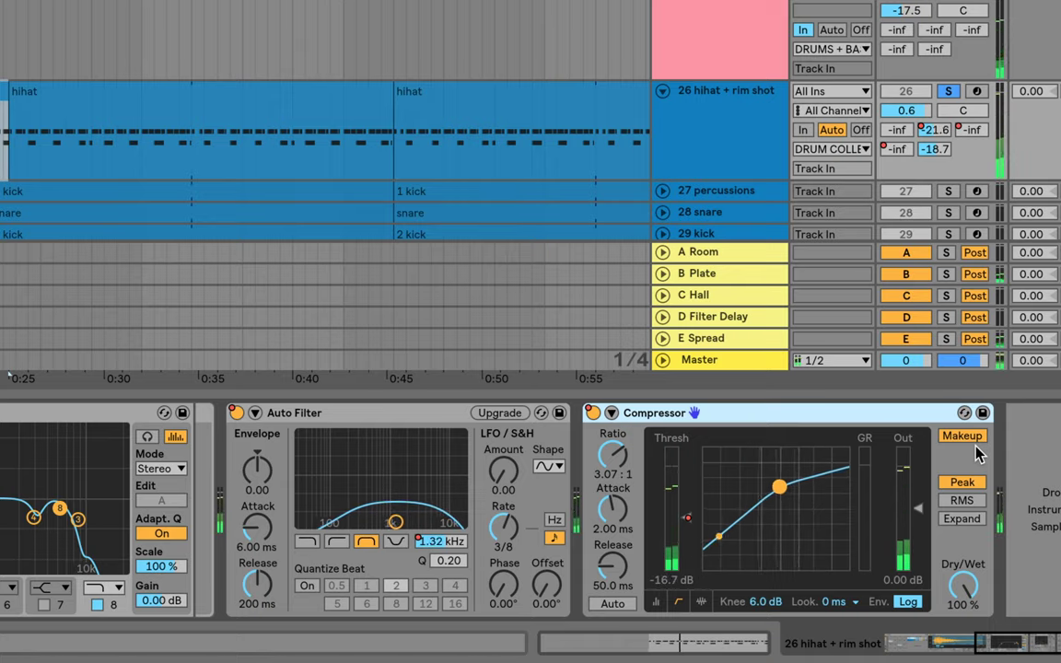
left_click(963, 438)
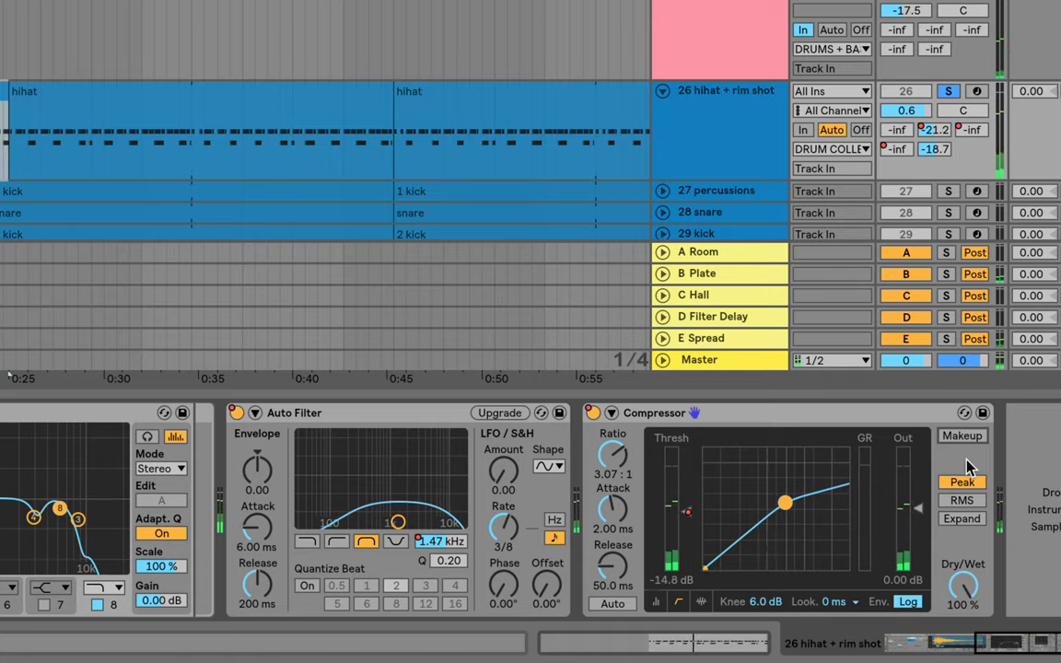
left_click(959, 439)
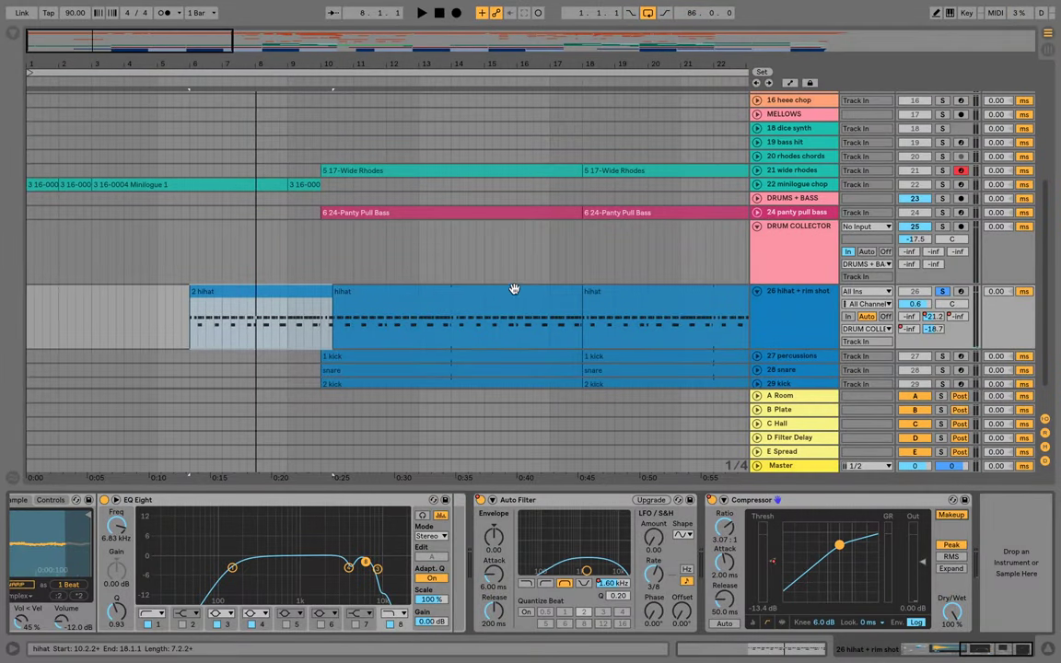
Show the 26 hihat + rim shot automation lanes, look over the Compressor's Device On and Threshold curves, and hide automation
key("a")
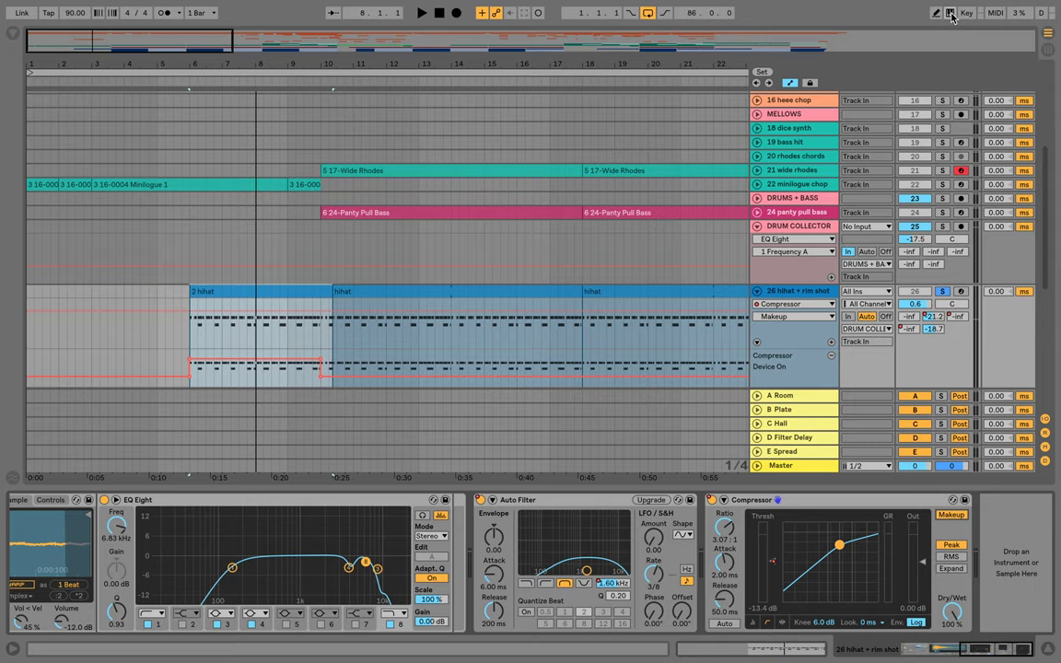
scroll(619, 283, "down", 3)
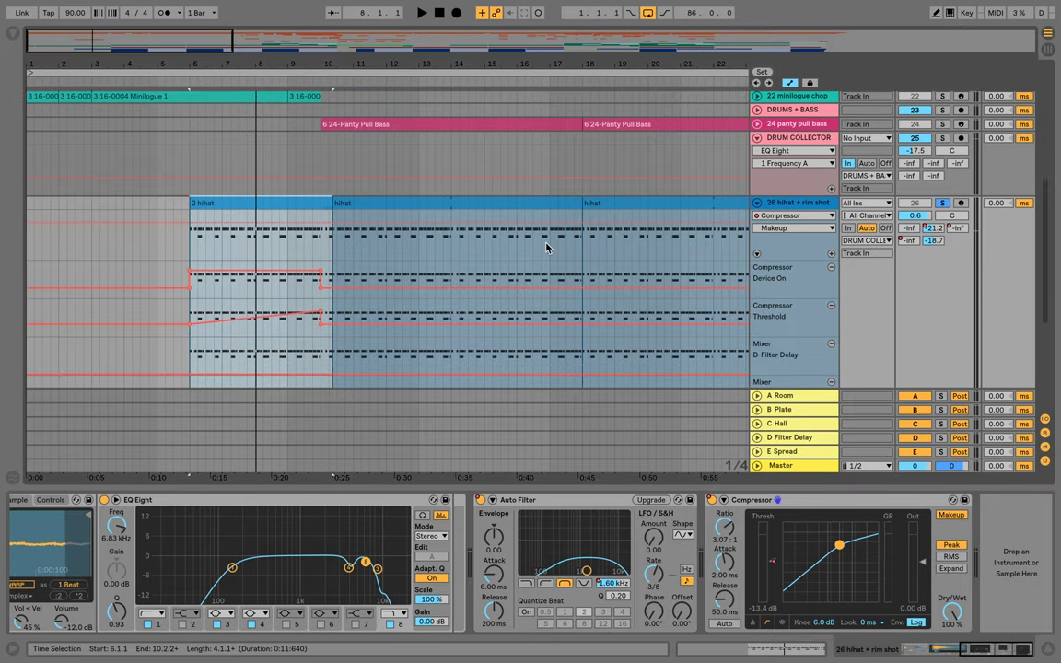
key("a")
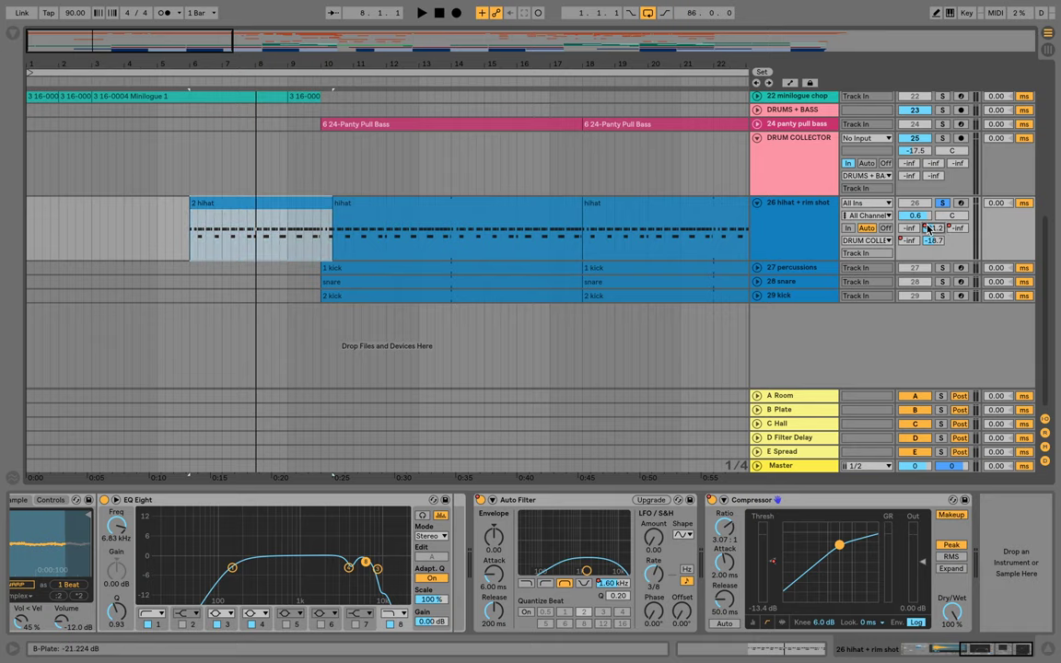
View the B Plate return's devices, then return to the hihat track and examine its B-Plate send automation
left_click(786, 410)
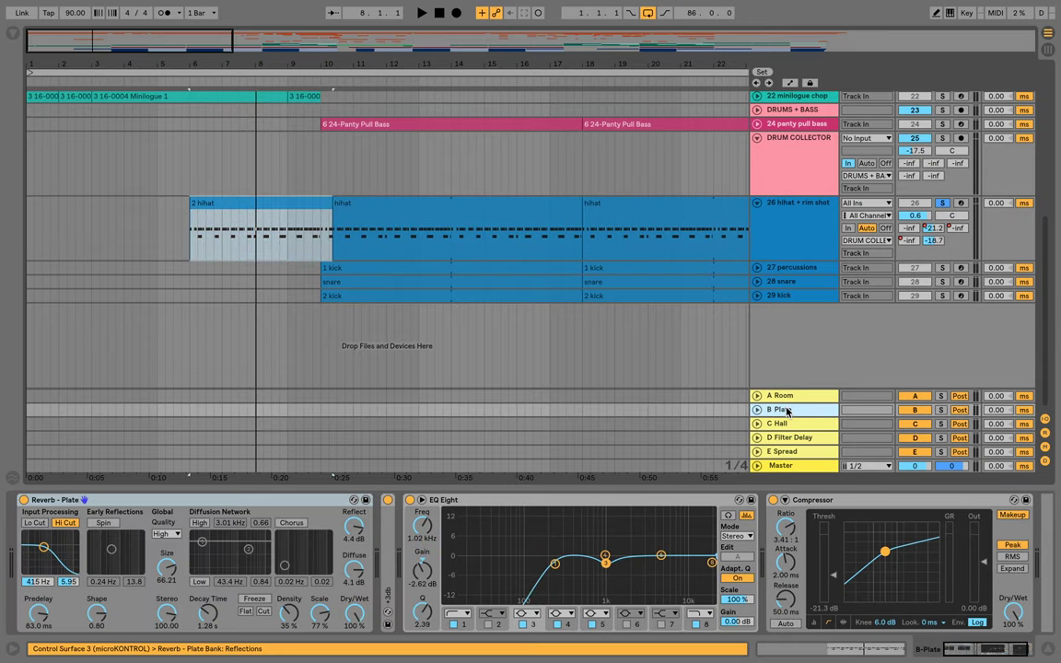
left_click(823, 223)
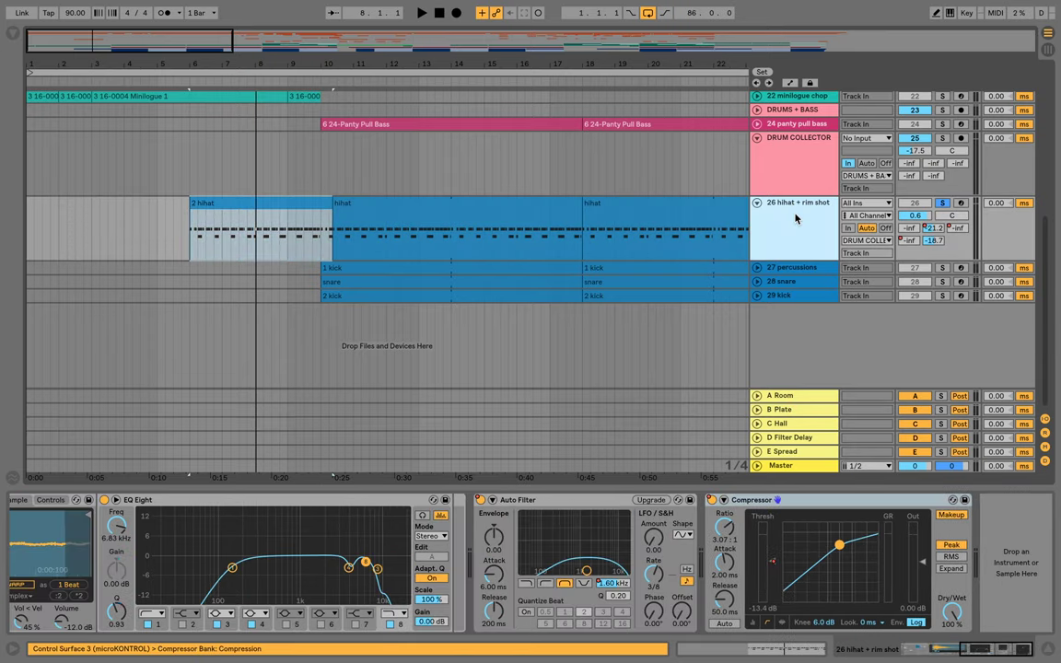
key("a")
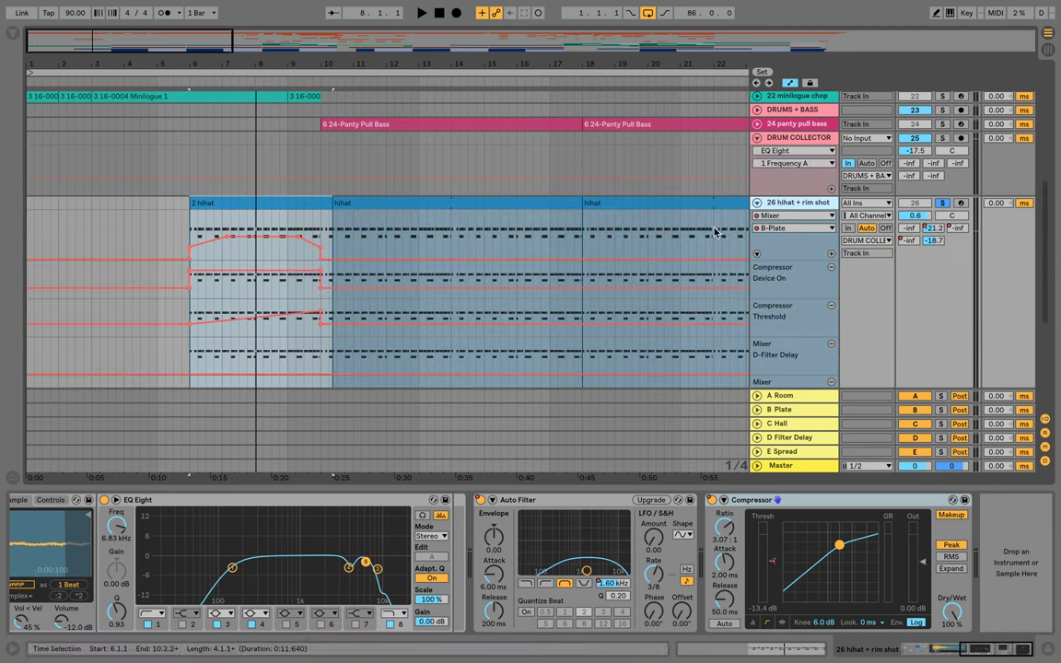
scroll(715, 229, "down", 1)
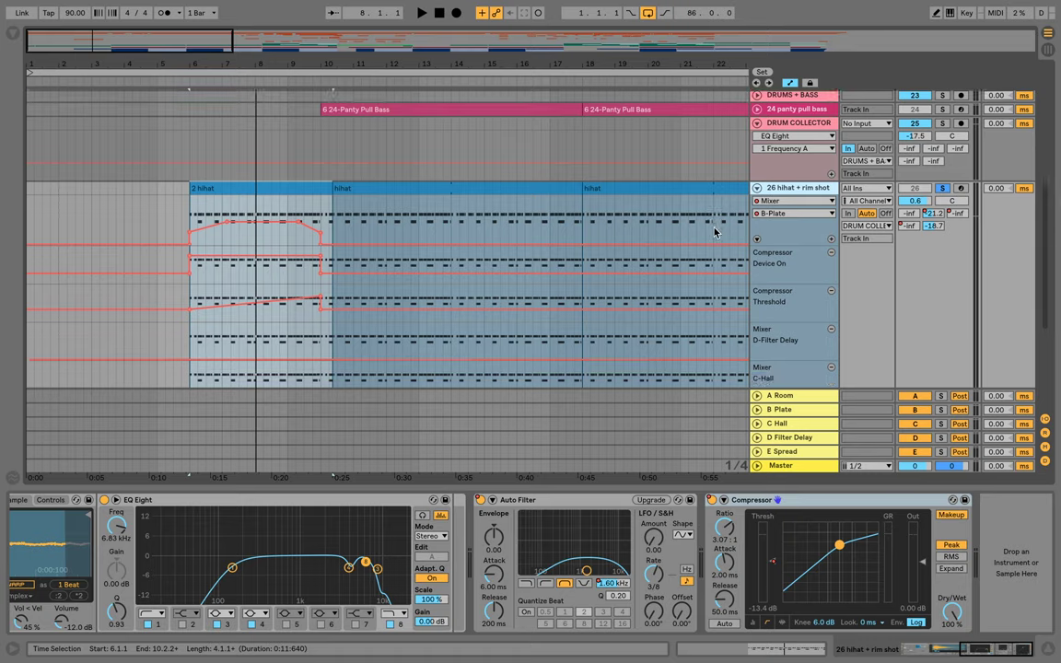
left_click(933, 226)
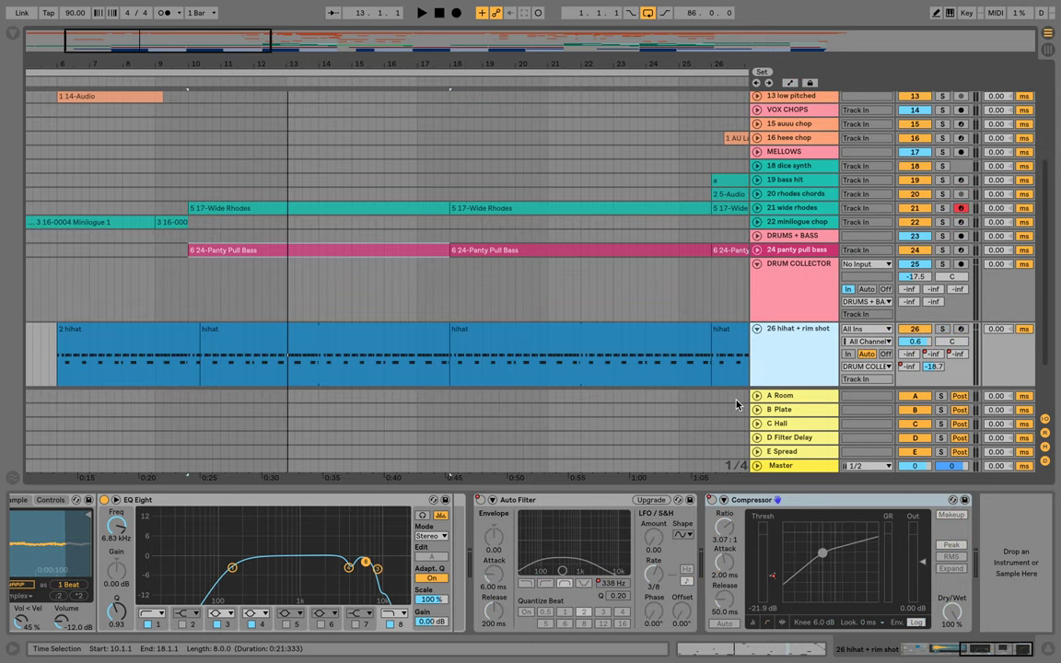
Show the devices of the 24 panty pull bass track, solo it, and unfold it in the arrangement
left_click(796, 250)
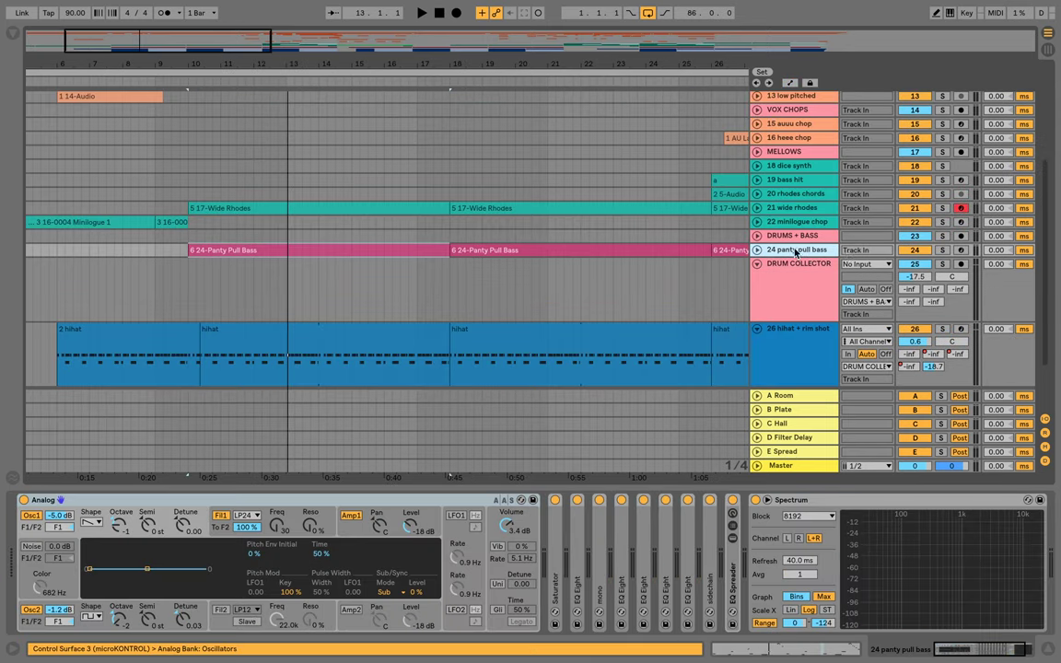
left_click(942, 250)
left_click(415, 244)
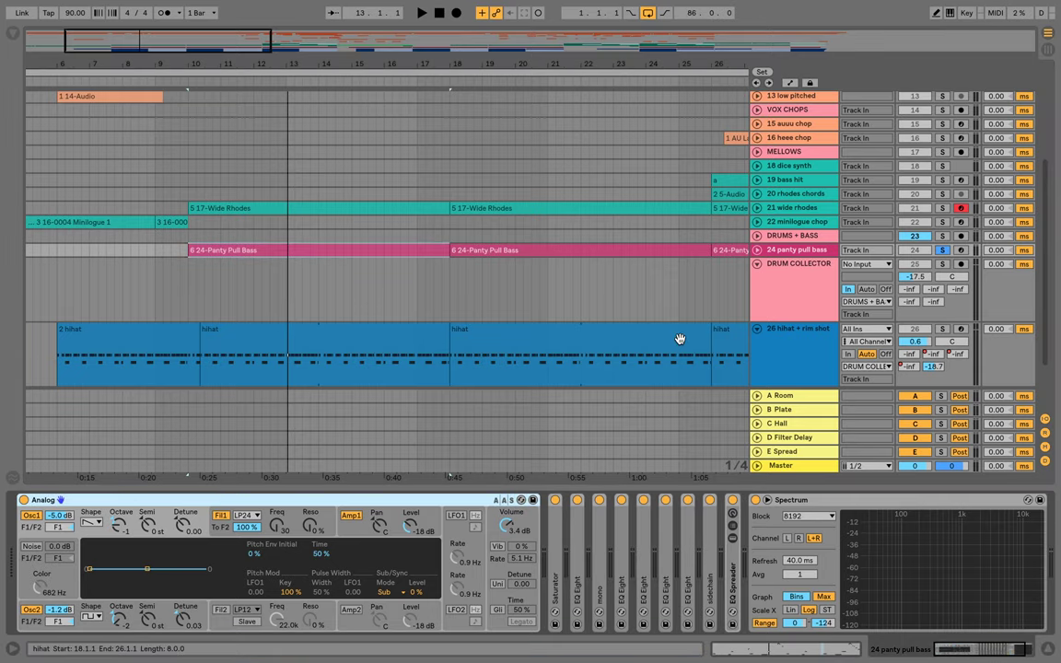
left_click(757, 251)
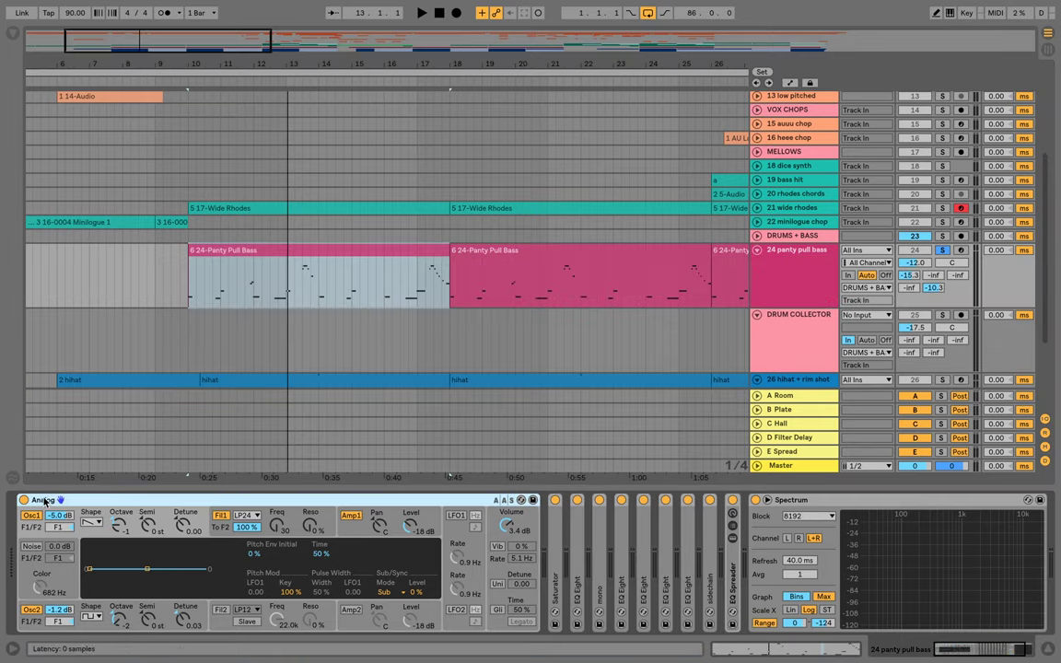
Check Osc1's waveform in Analog and play the bass with Osc2 and Fil1 switched off
left_click(92, 524)
left_click(93, 528)
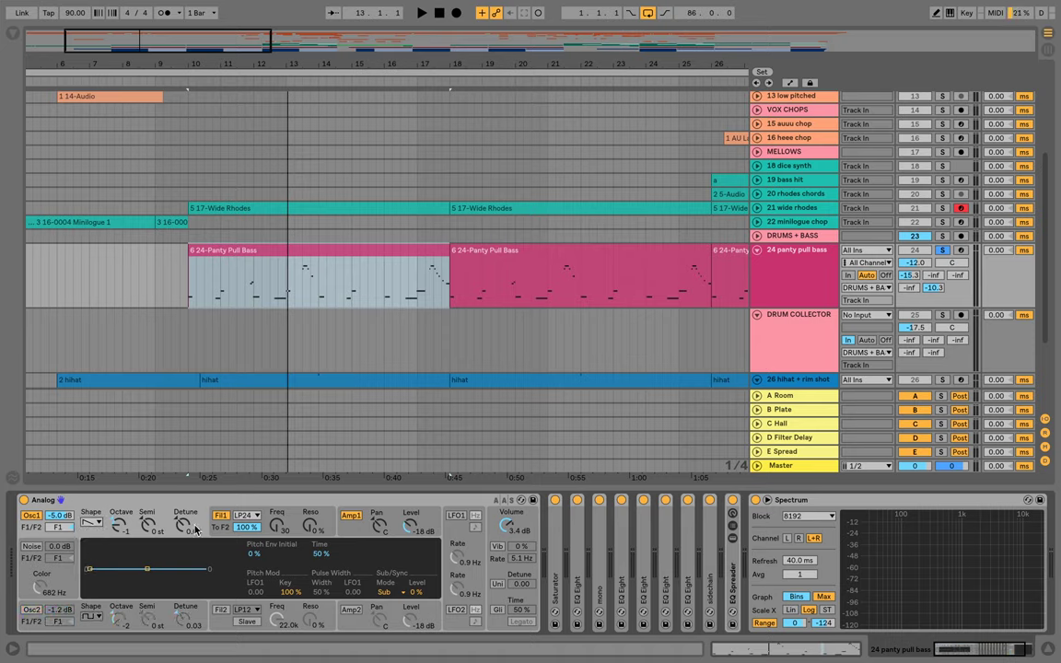
key("space")
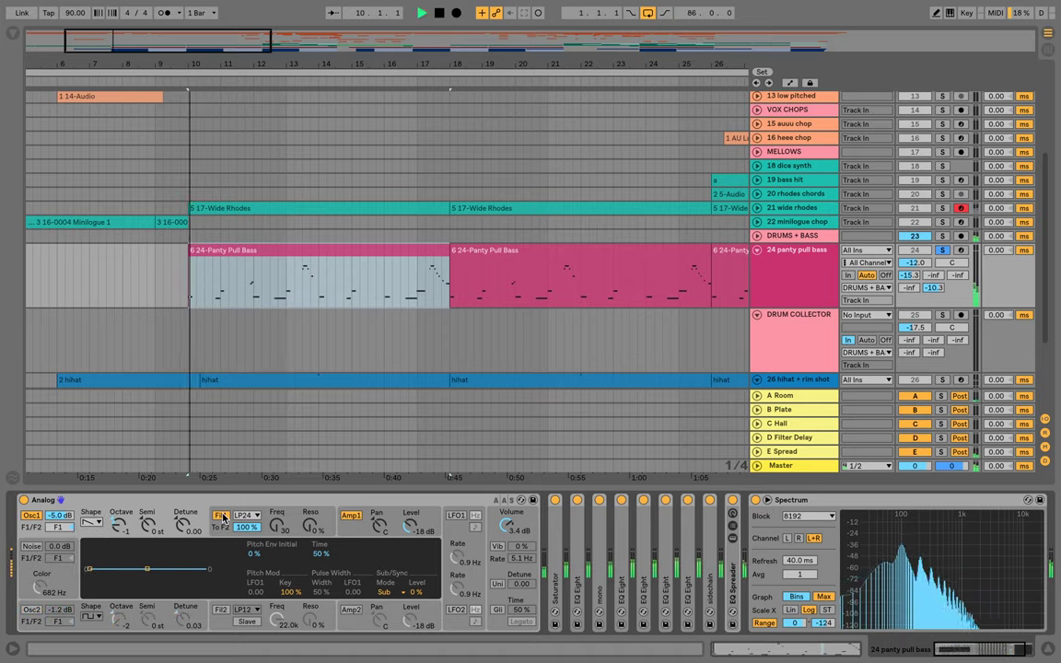
key("space")
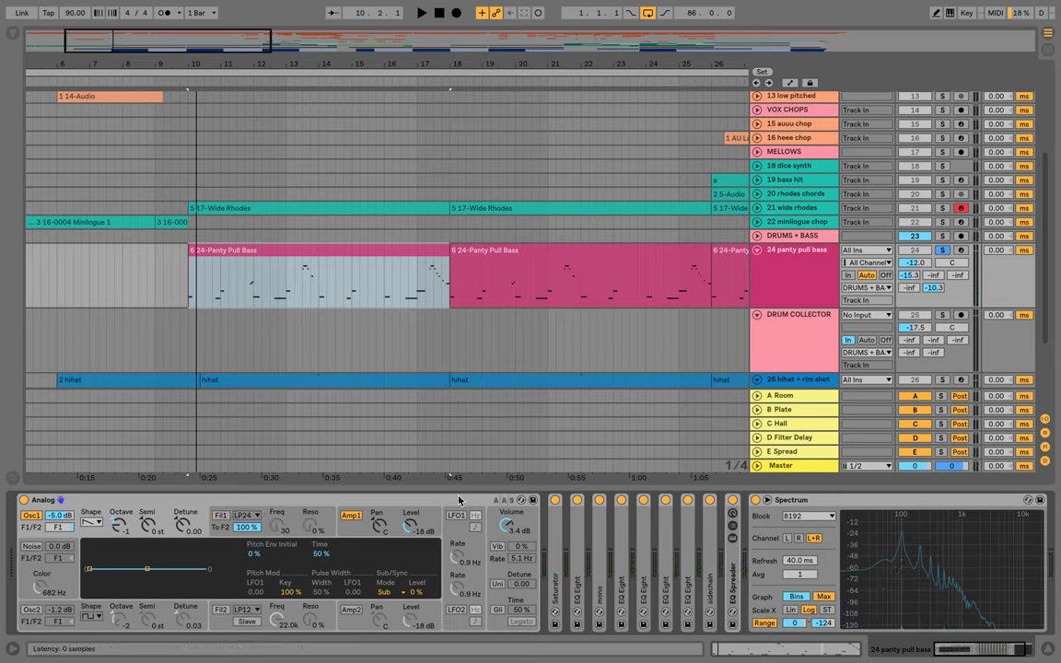
Bypass the bass track's Saturator, mono and five EQ Eight devices and play the unprocessed sound
left_click(555, 500)
left_click(577, 500)
left_click(598, 500)
left_click(621, 500)
left_click(642, 500)
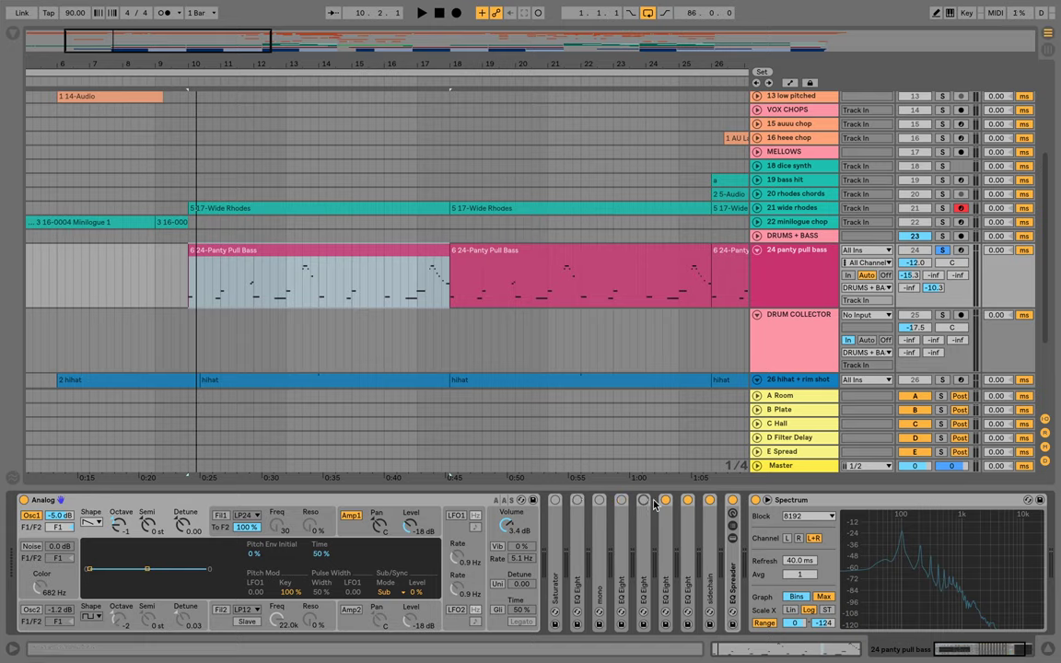
left_click(665, 500)
key("space")
left_click(687, 500)
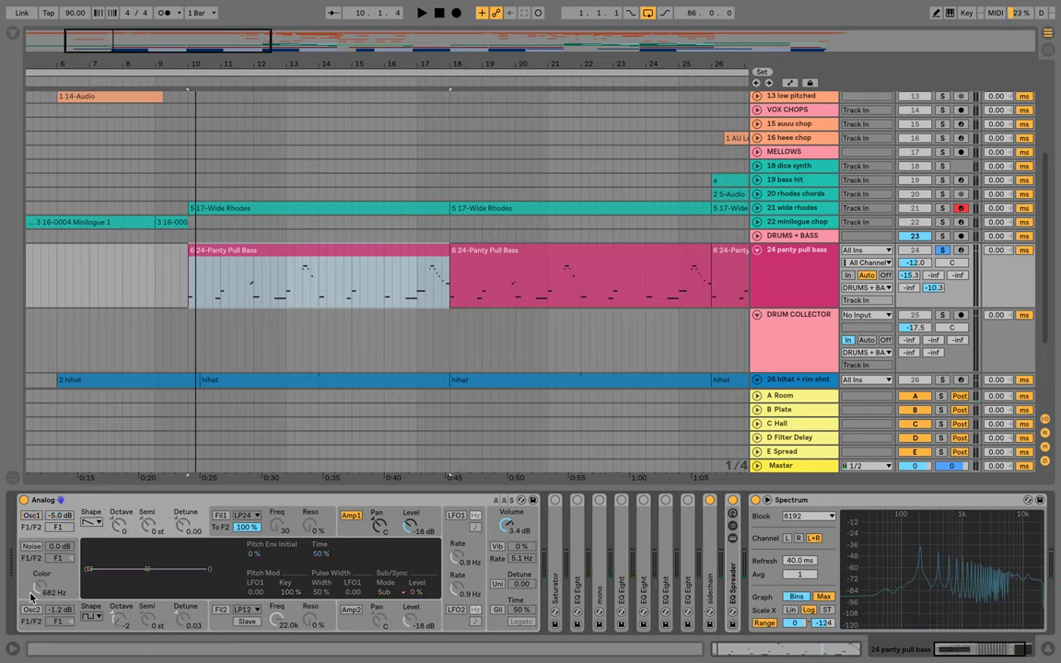
Check Osc2's waveform and octave in Analog and play the bass repeatedly with Osc1 off and Osc2 on
left_click(92, 616)
left_click(92, 620)
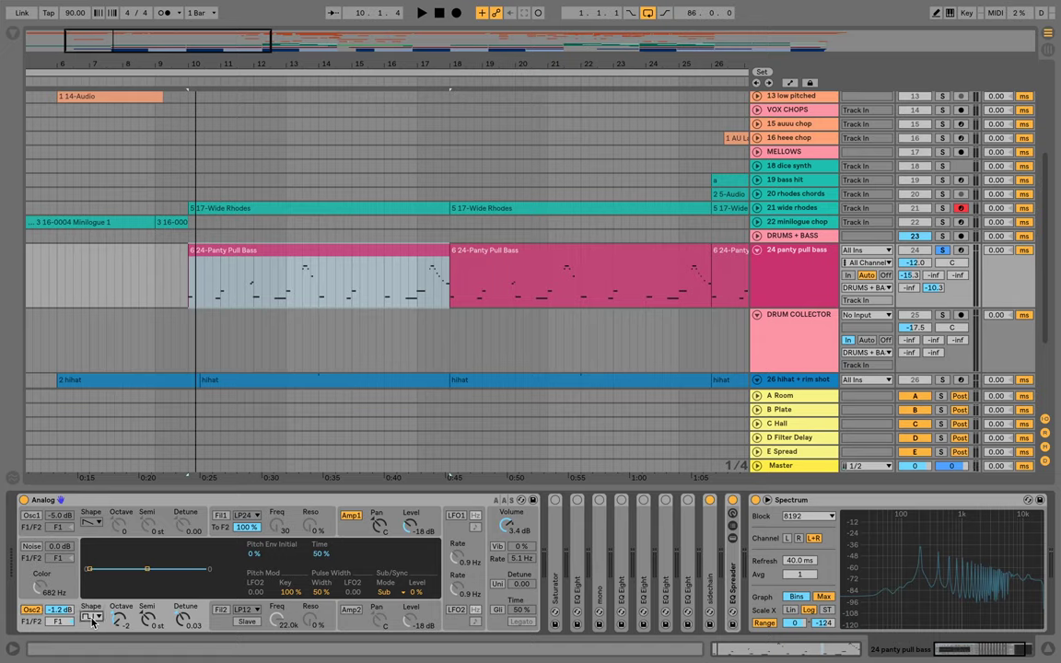
left_click(123, 622)
key("space")
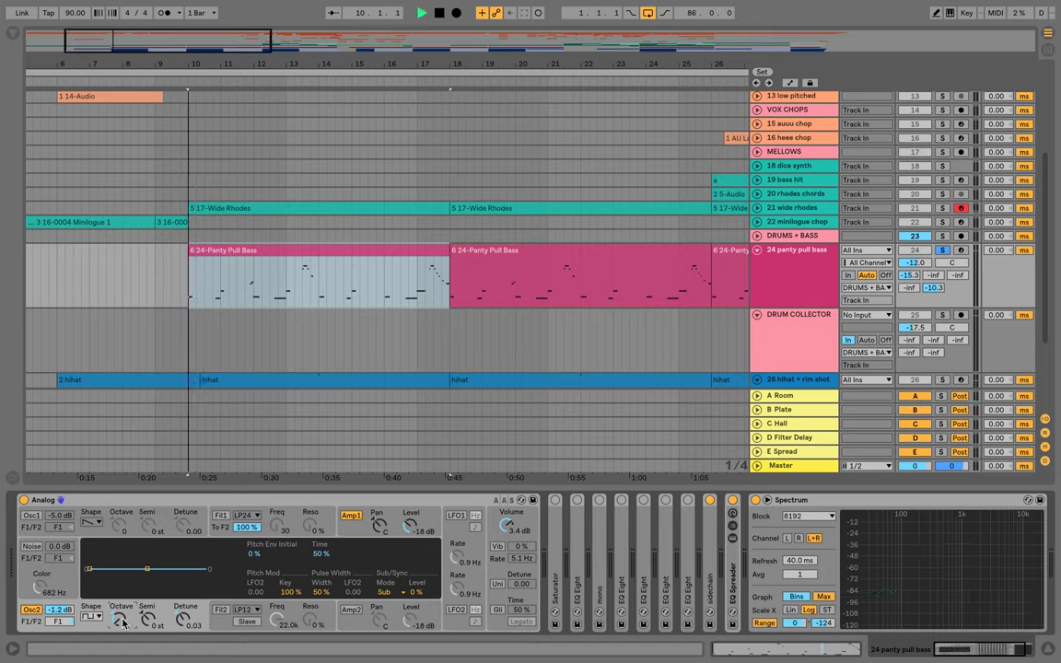
key("space")
key("space")
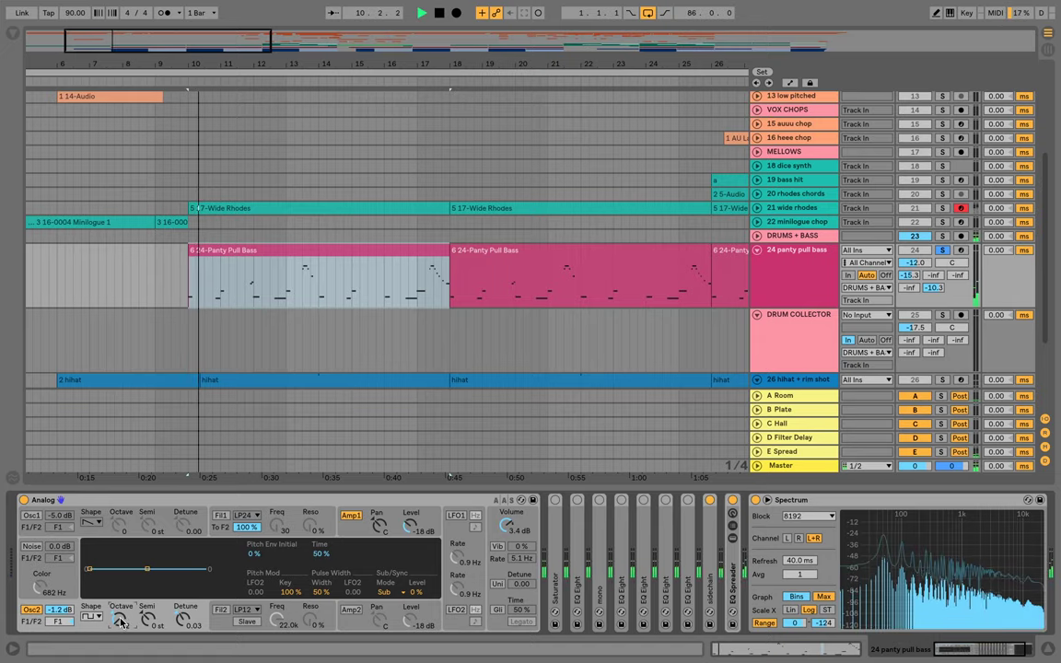
key("space")
key("space")
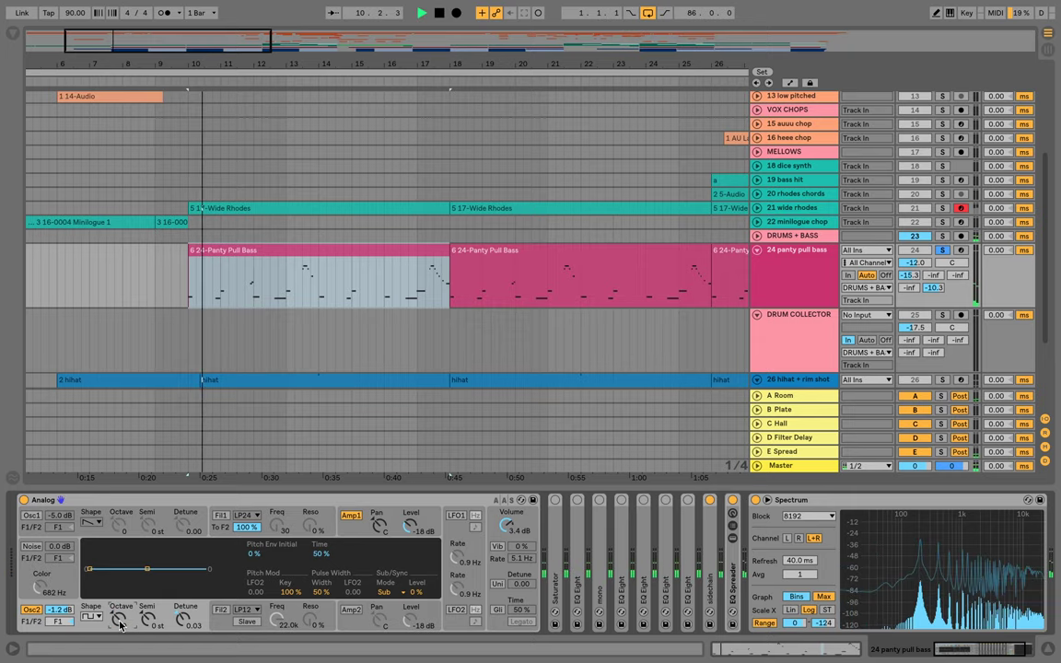
key("space")
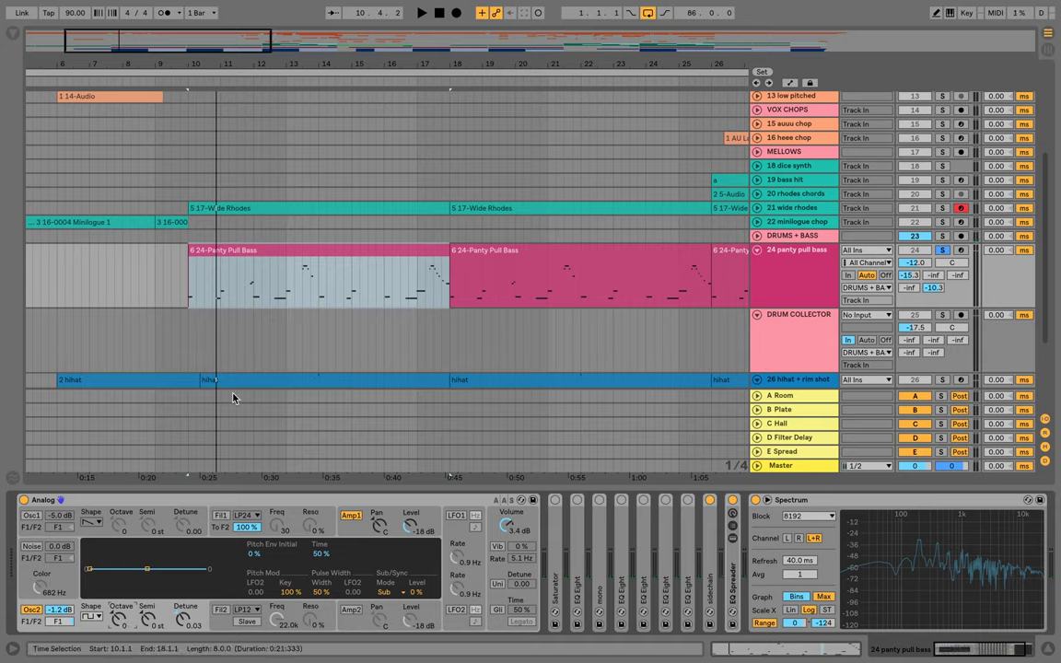
Turn Osc1 and Fil1 back on in Analog and keep the first filter's type at Low-pass 24dB/oct
left_click(227, 288)
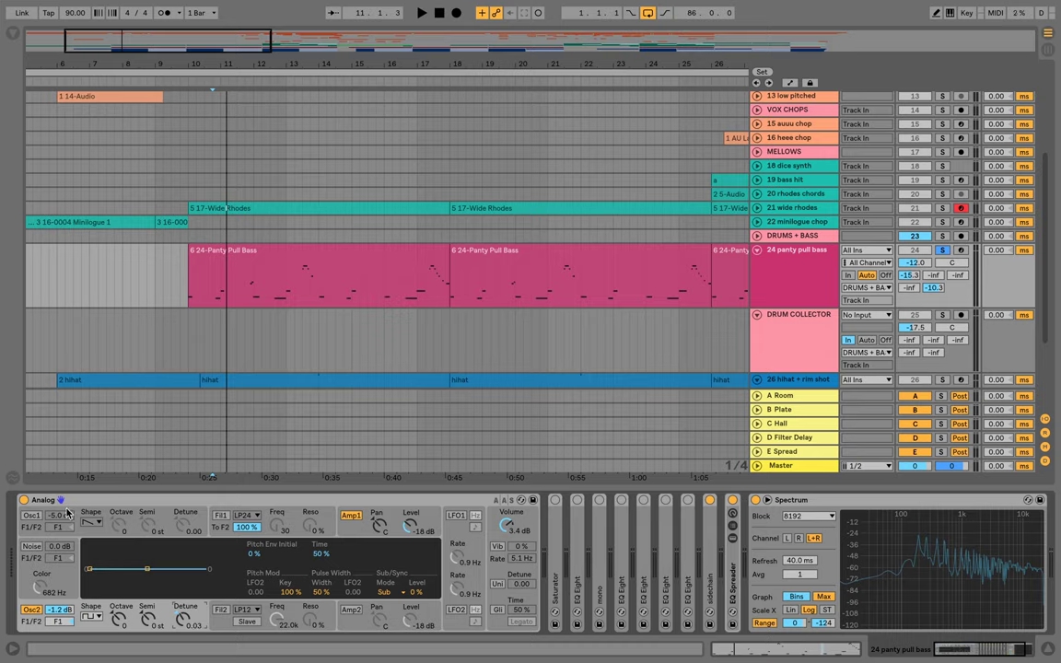
left_click(31, 515)
left_click(221, 518)
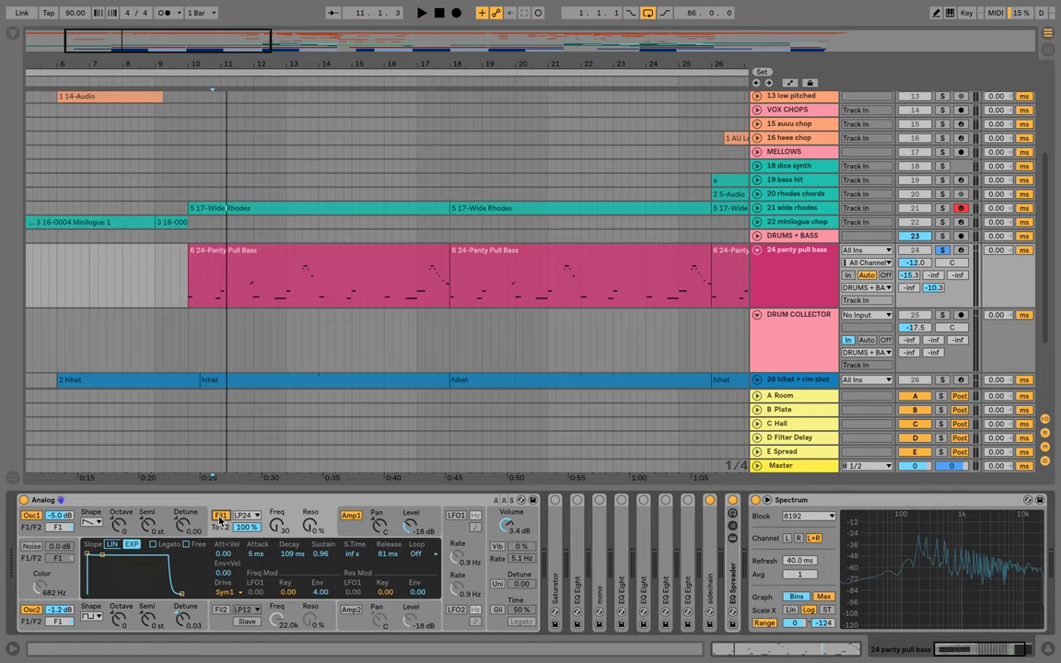
left_click(256, 516)
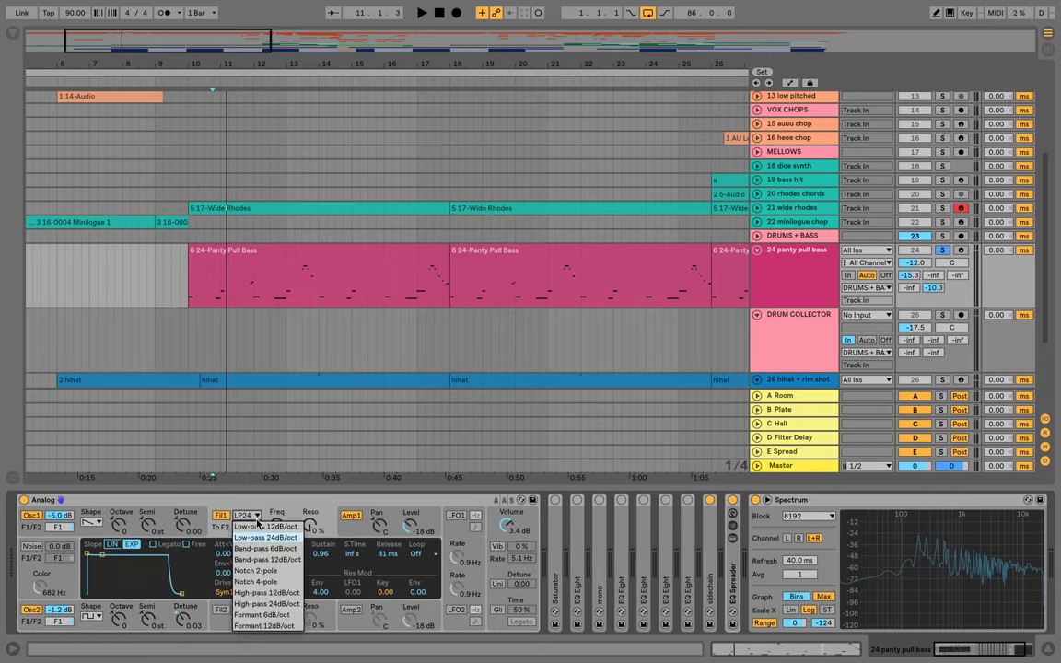
left_click(269, 537)
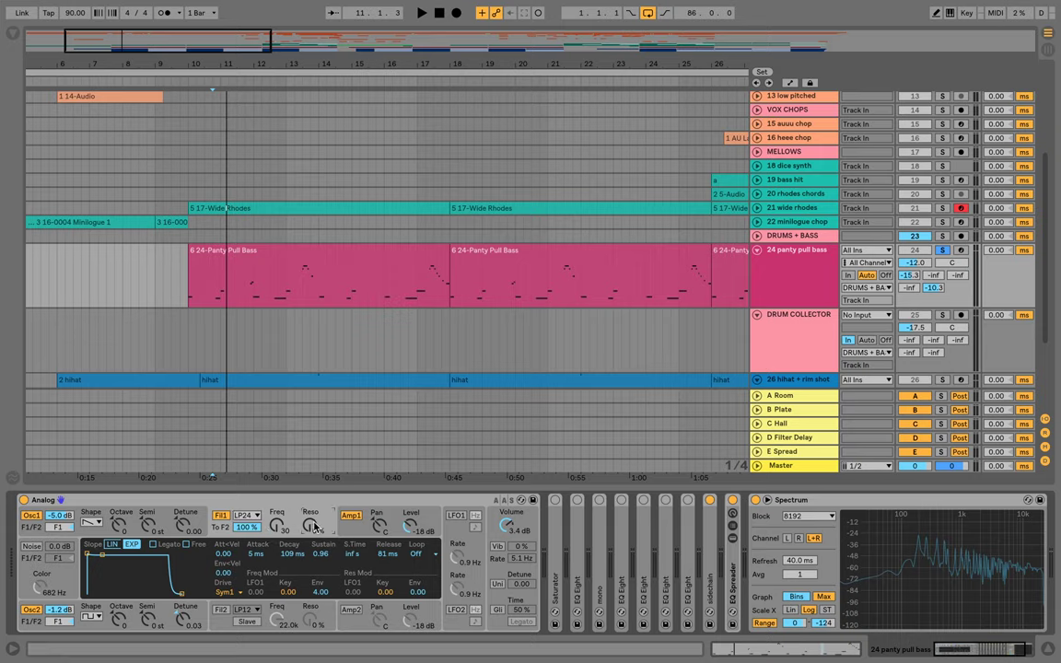
Set the Amp1 envelope's sustain to 0.00 in Analog and play the bass from position 17.2.1
left_click(351, 536)
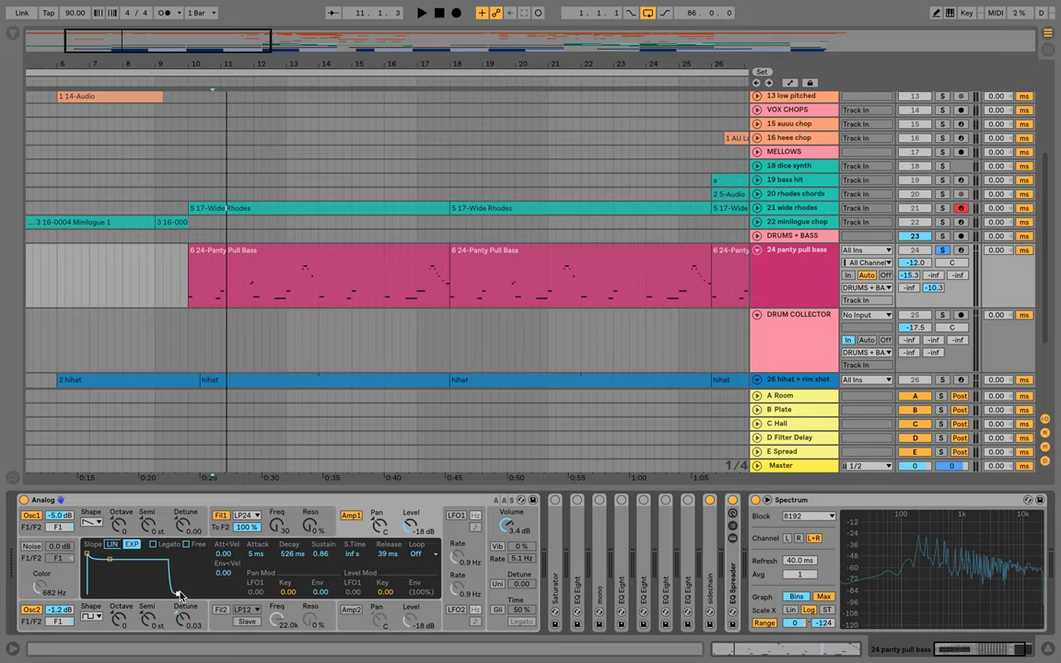
left_click(427, 295)
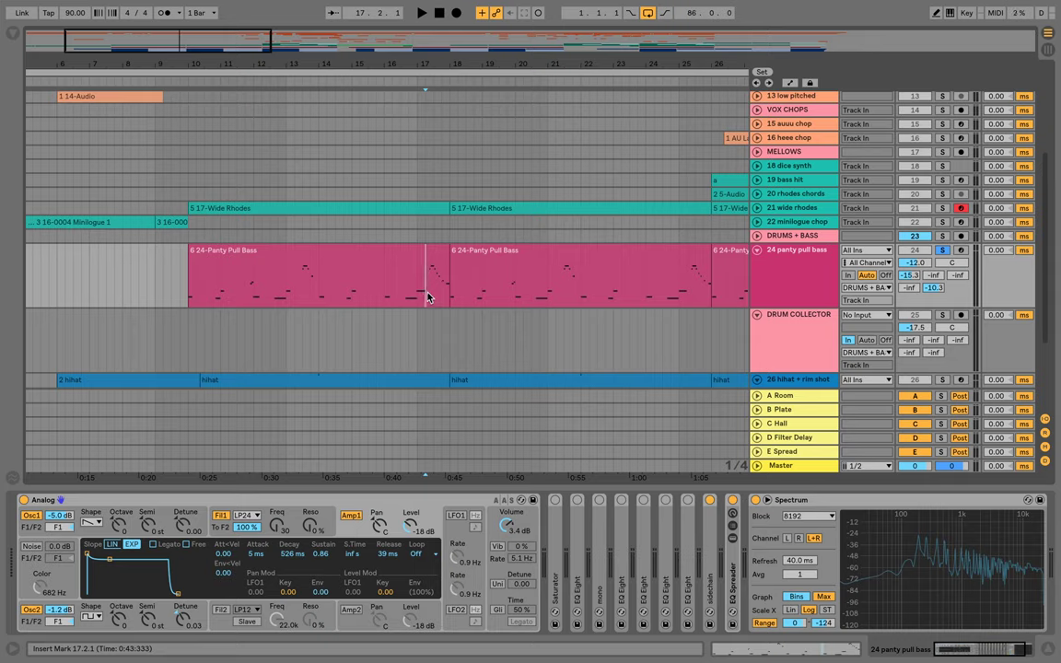
left_click_drag(111, 561, 110, 594)
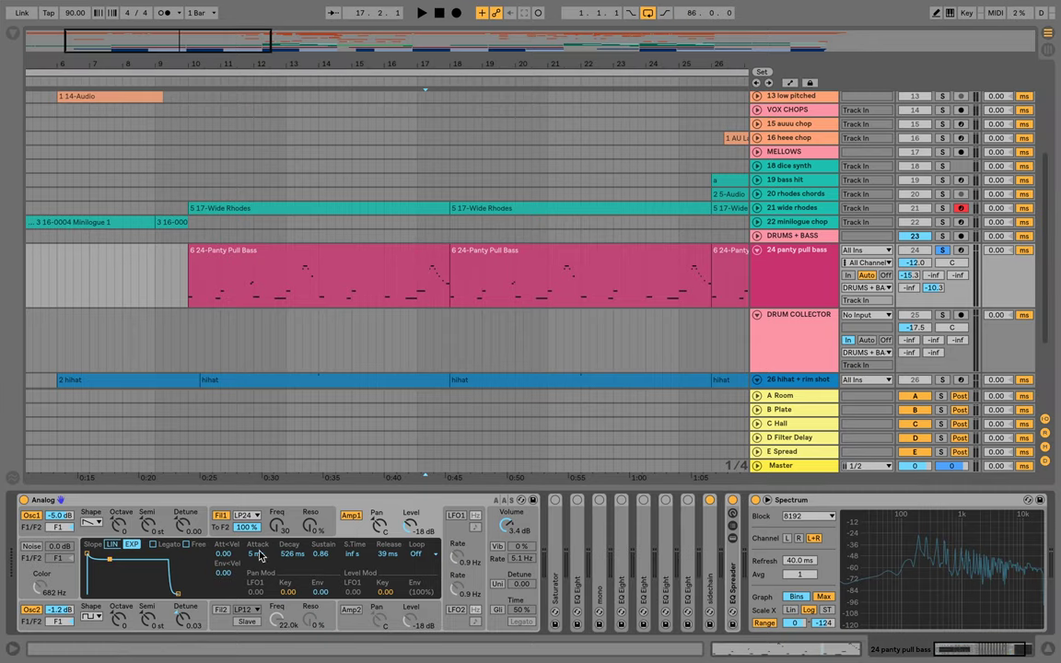
key("space")
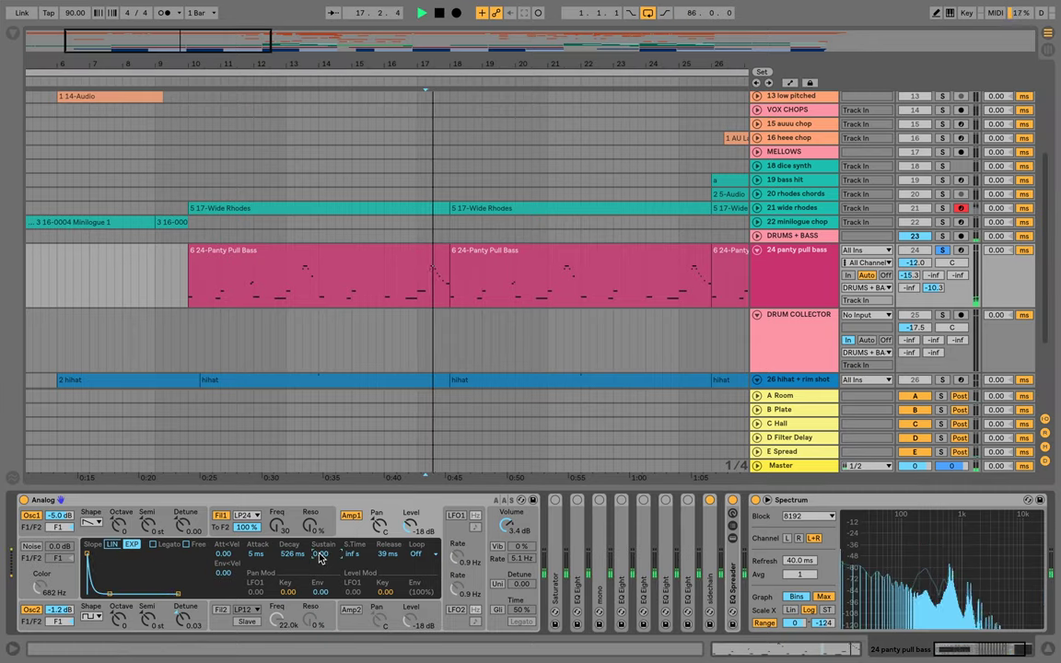
key("space")
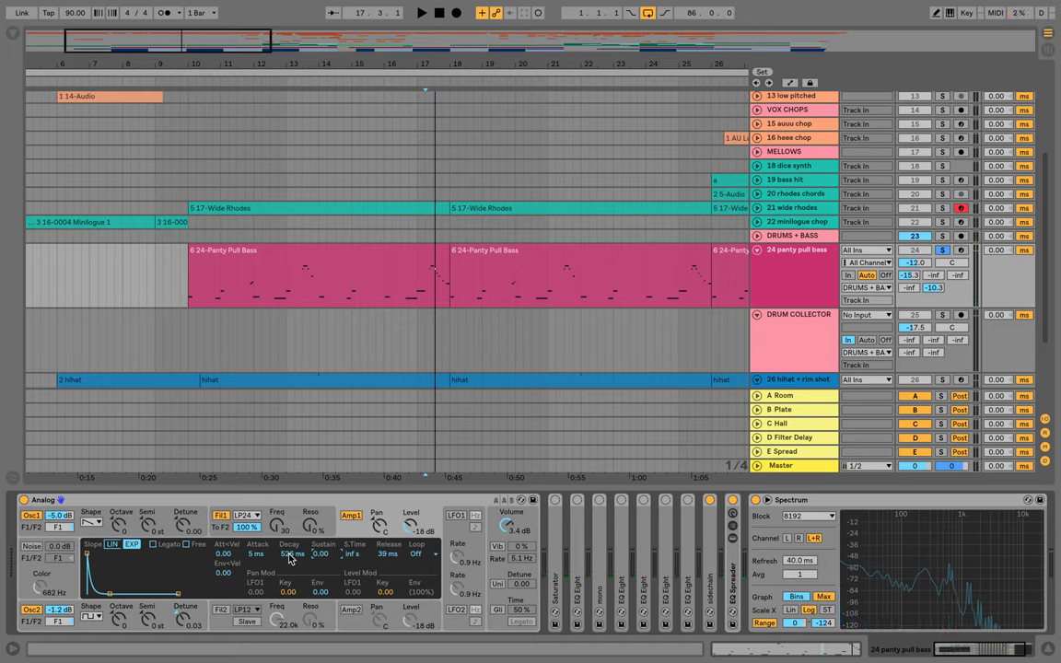
key("space")
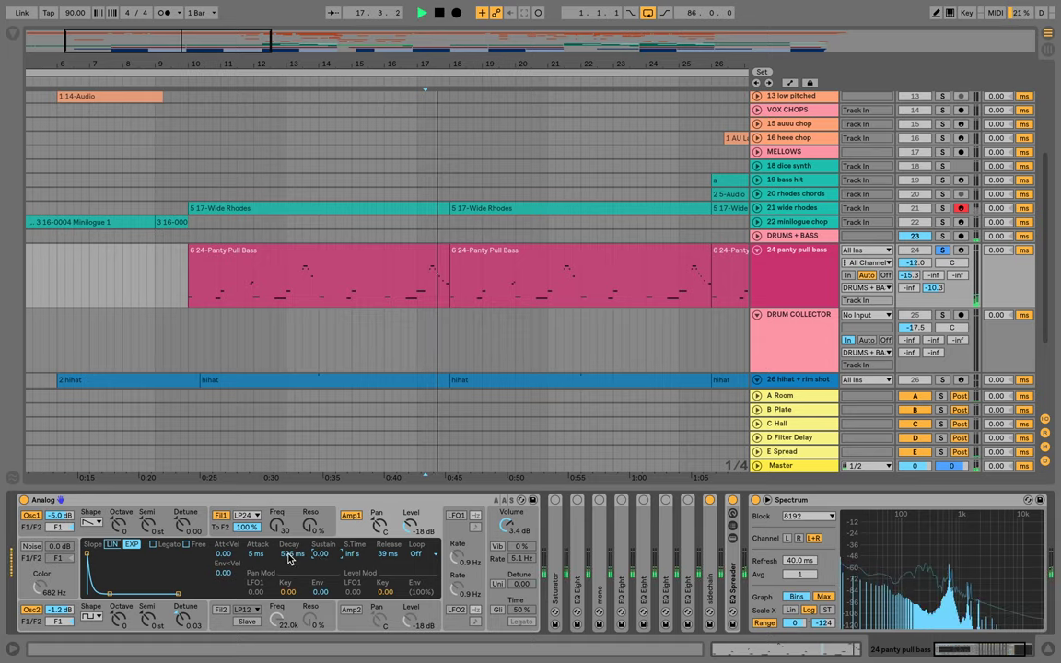
Raise the Amp1 envelope's decay to 15.0 s, replay the bass and bring the decay down to 11.0 s
left_click_drag(293, 554, 293, 498)
key("space")
key("space")
key("space")
key("space")
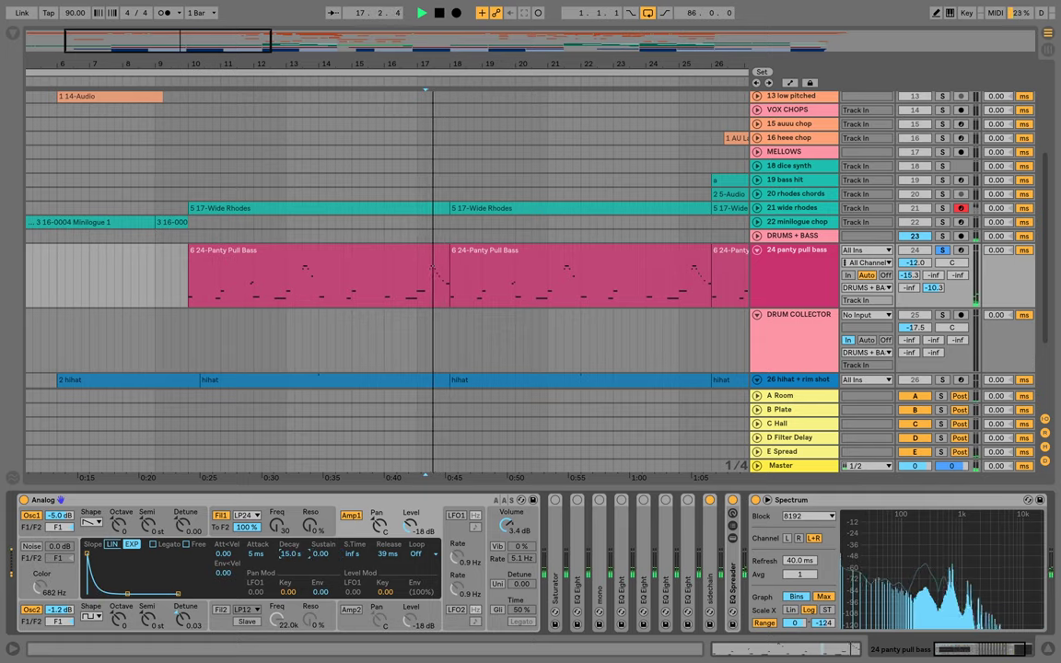
left_click_drag(292, 555, 293, 560)
key("space")
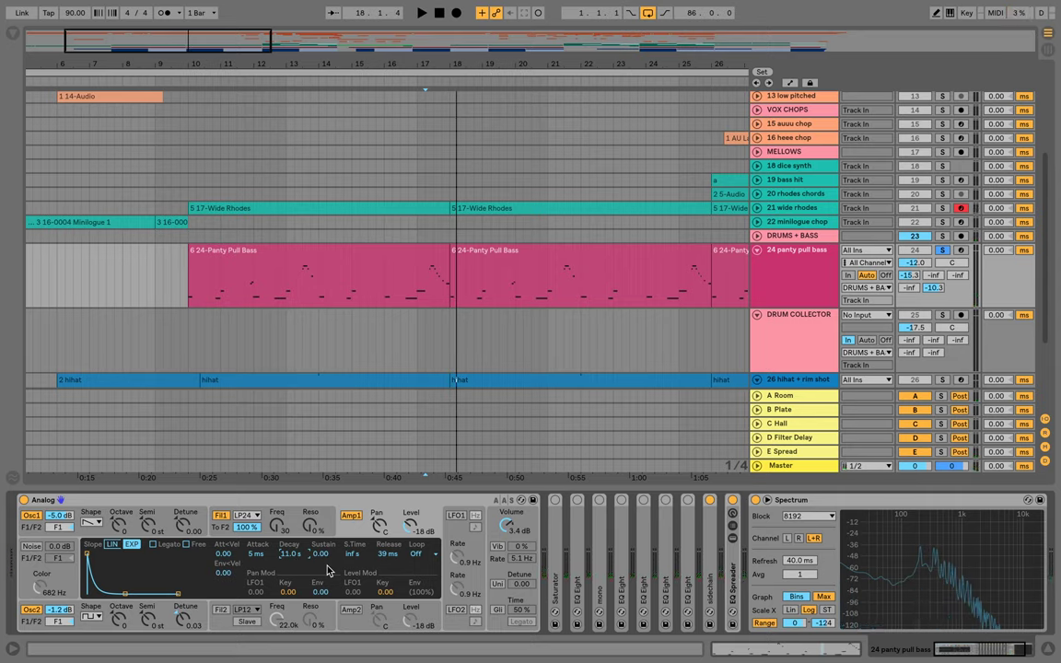
Unfold the bass track's Saturator and compare the Digital Clip curve with Analog Clip, leaving it on Analog Clip
double_click(556, 551)
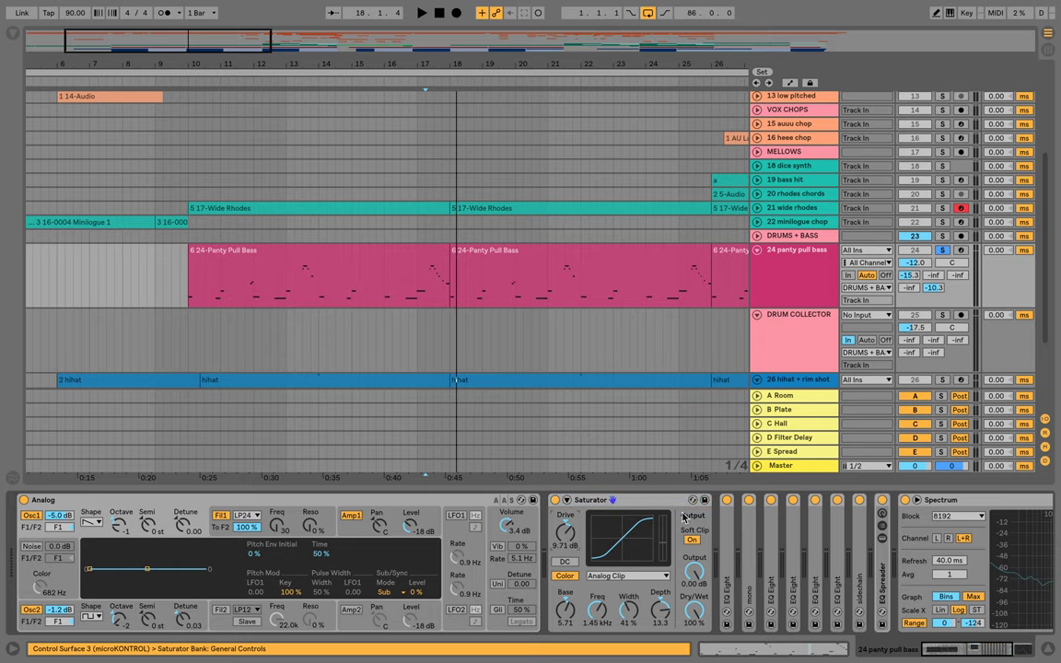
scroll(617, 500, "right", 3)
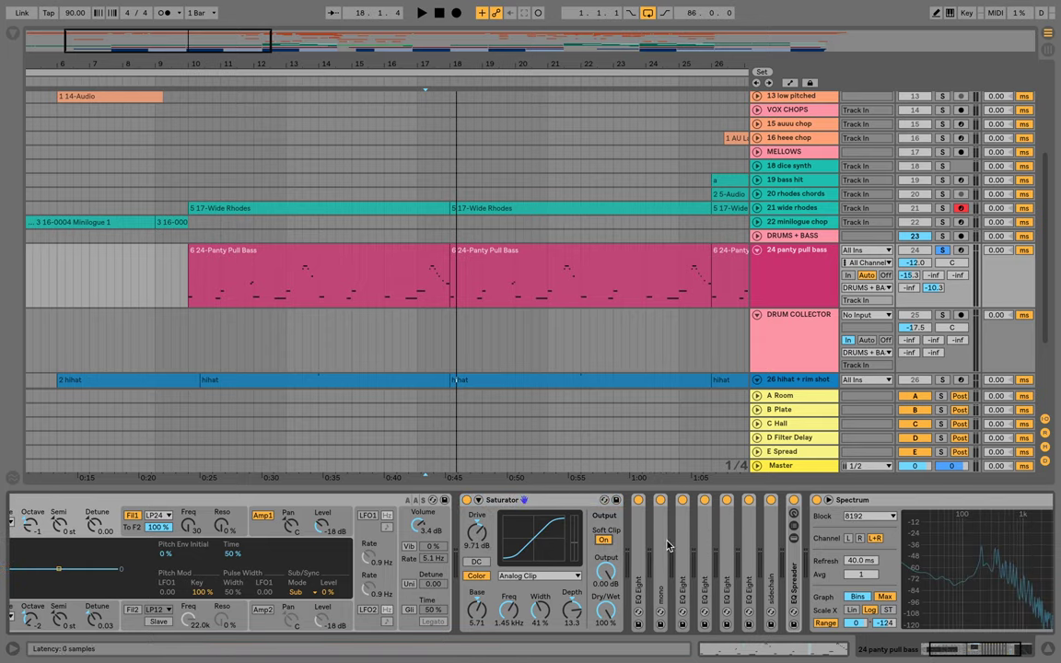
scroll(575, 503, "right", 1)
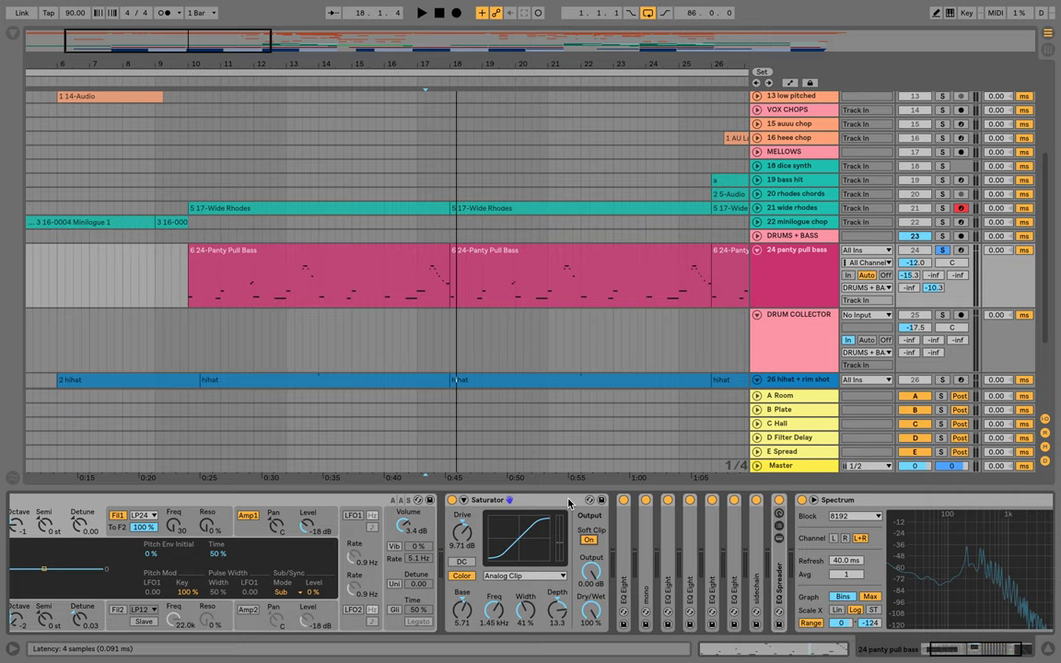
left_click(540, 576)
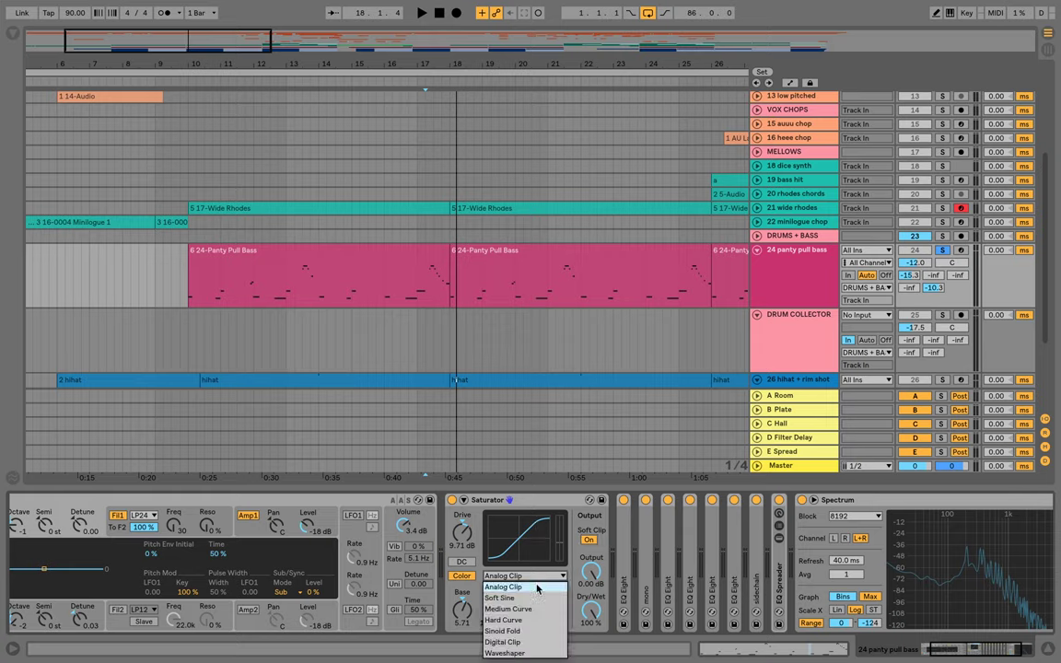
left_click(506, 642)
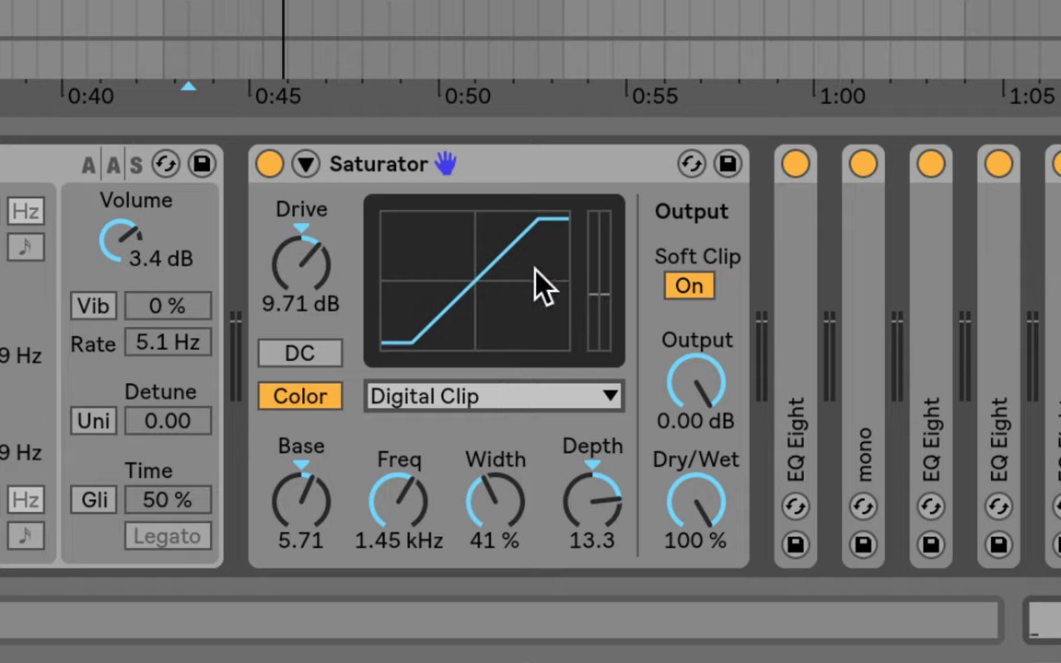
left_click(516, 401)
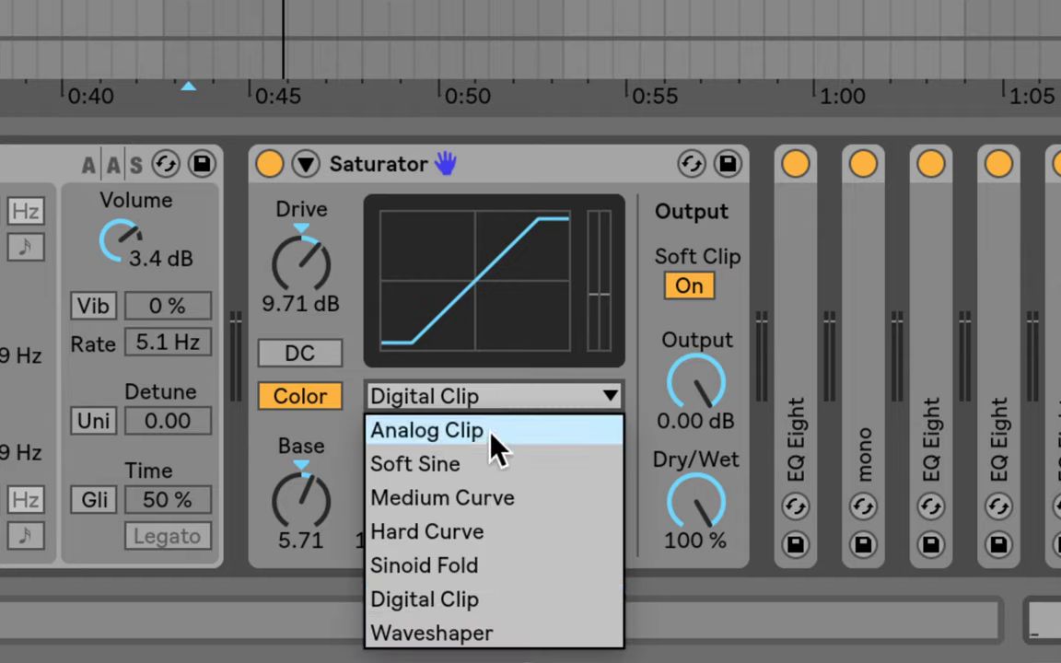
left_click(500, 428)
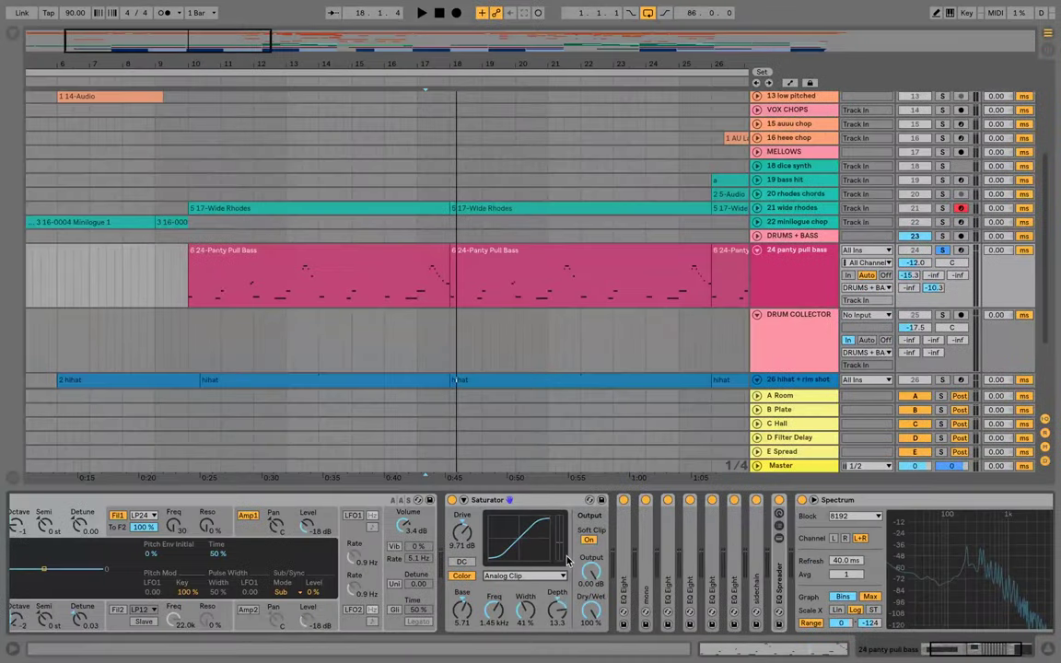
Fold the Saturator and check band 4 in the EQ Eight that follows it
double_click(729, 466)
double_click(560, 500)
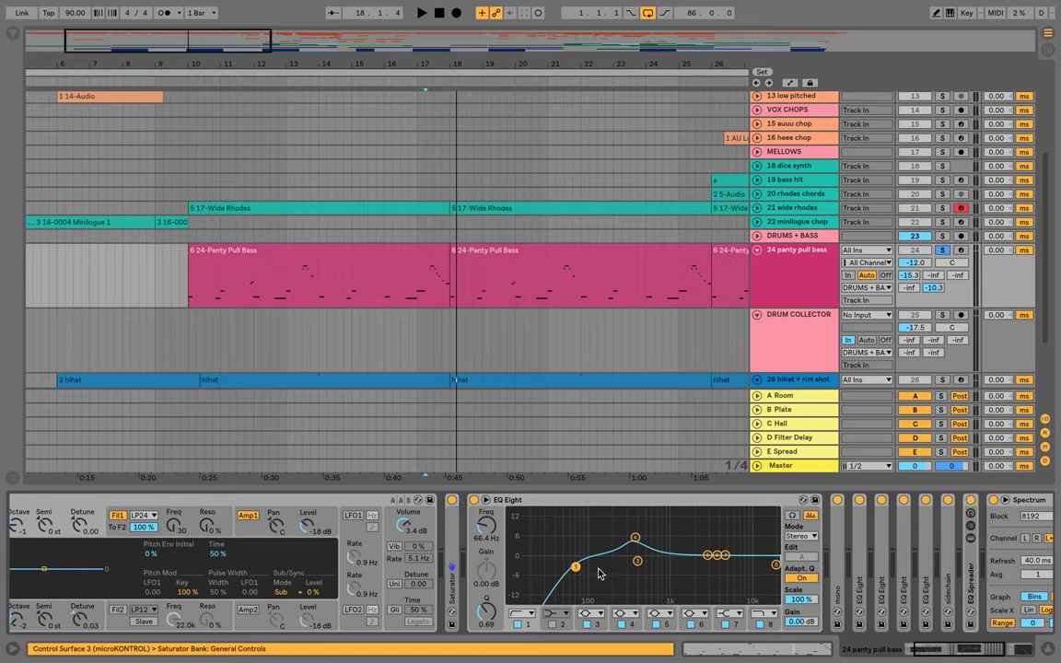
scroll(600, 572, "right", 2)
left_click(575, 538)
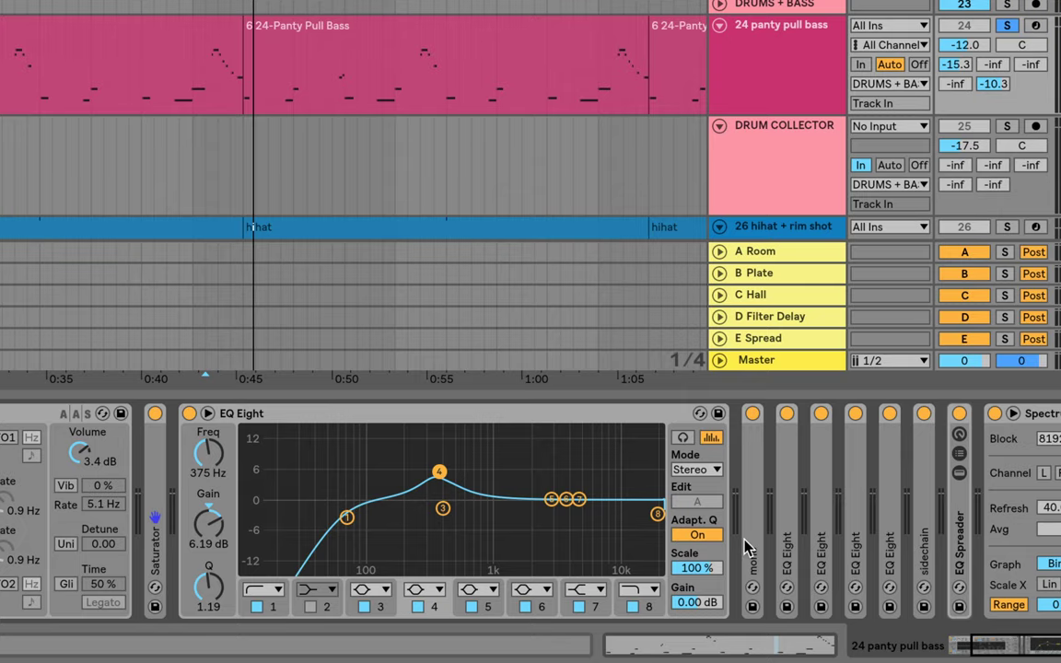
double_click(590, 417)
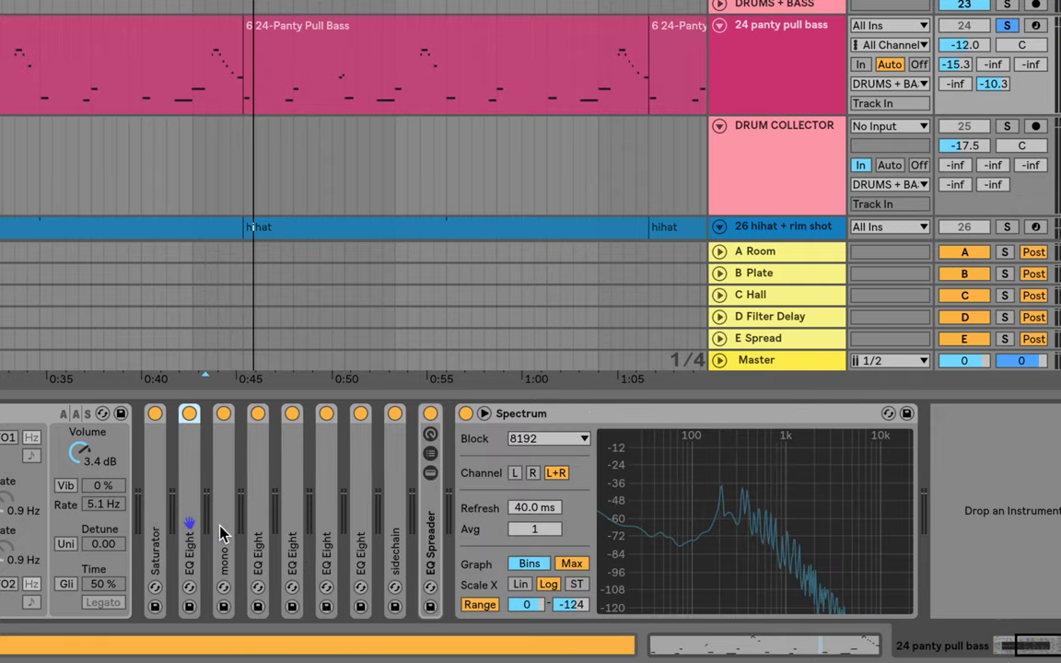
Check the mono device's Mono switch and band 5 of the EQ Eight right after it, folding each device when done
double_click(221, 534)
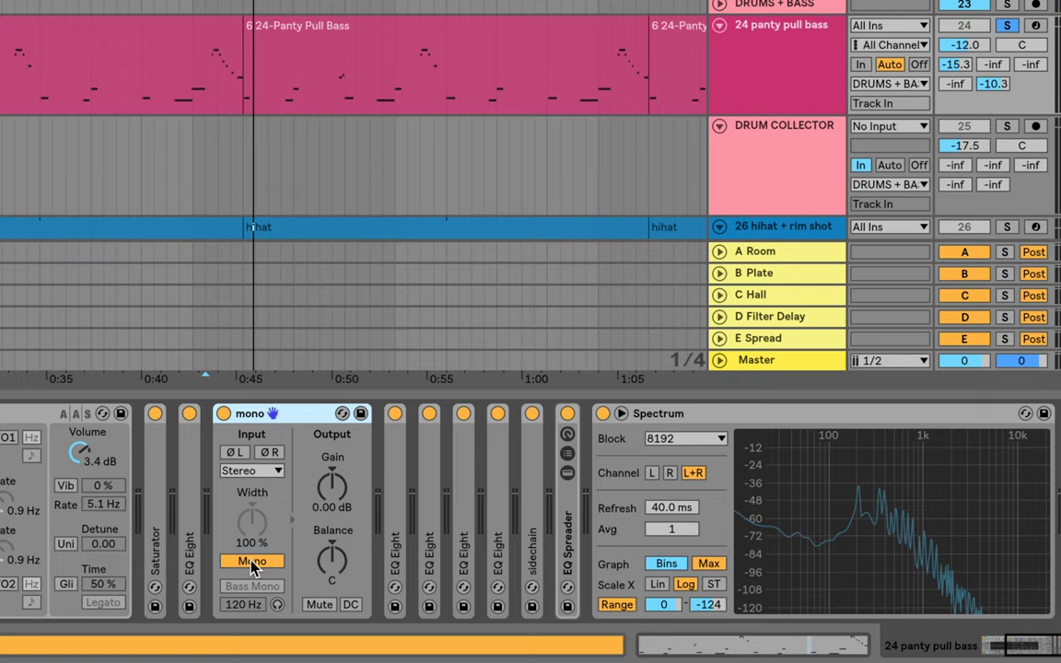
double_click(308, 416)
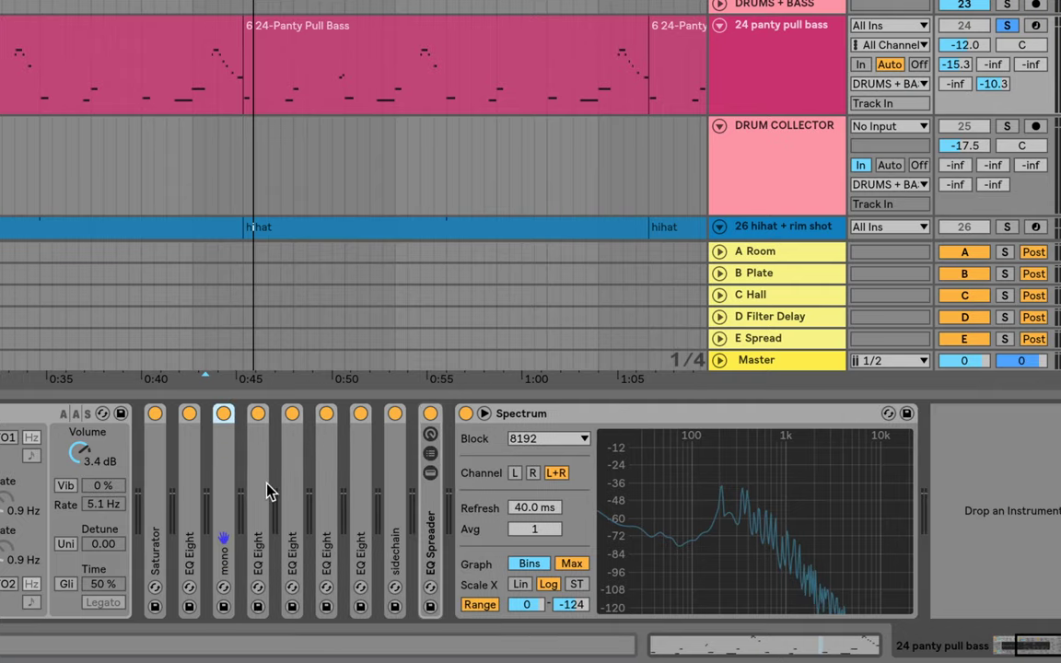
double_click(267, 491)
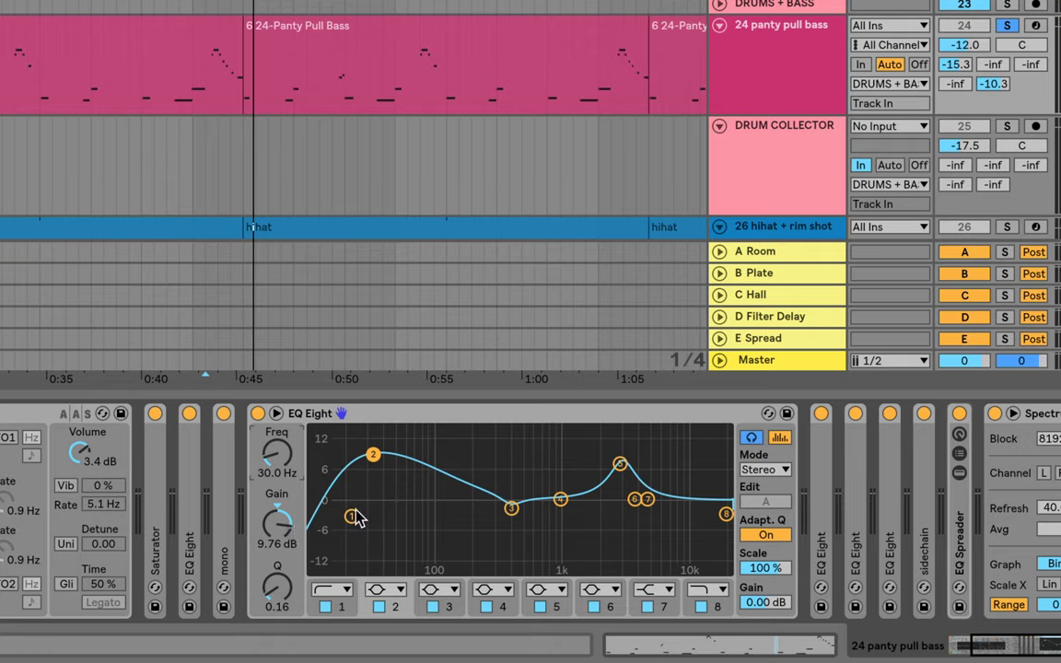
left_click(620, 465)
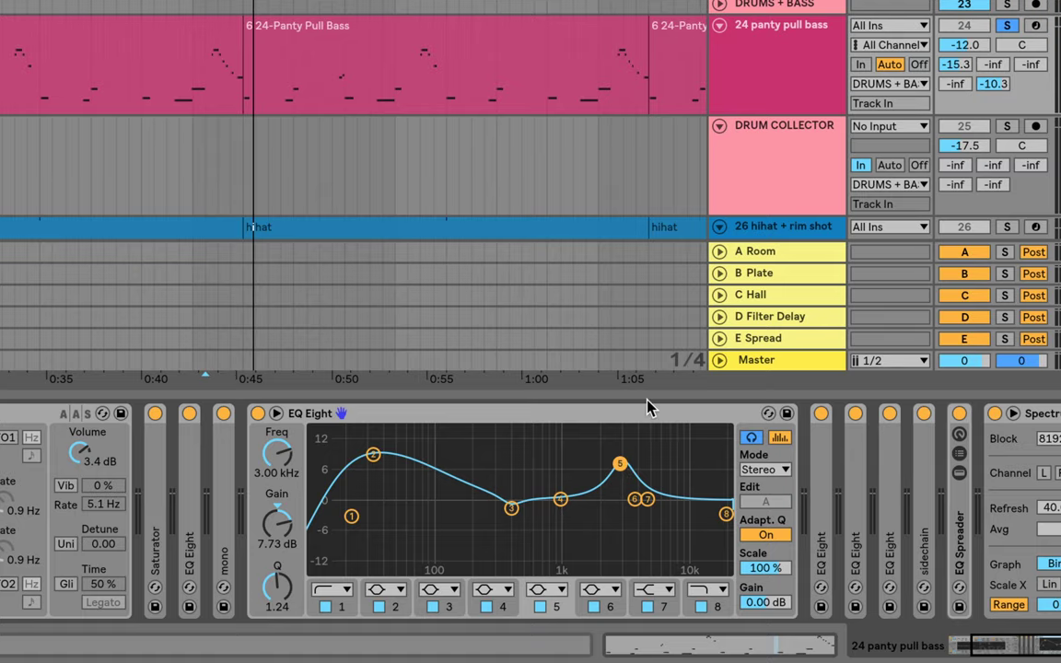
double_click(668, 414)
Check band 8 of the second EQ Eight after mono and compare the two following EQ Eights' curves, folding them all
double_click(287, 551)
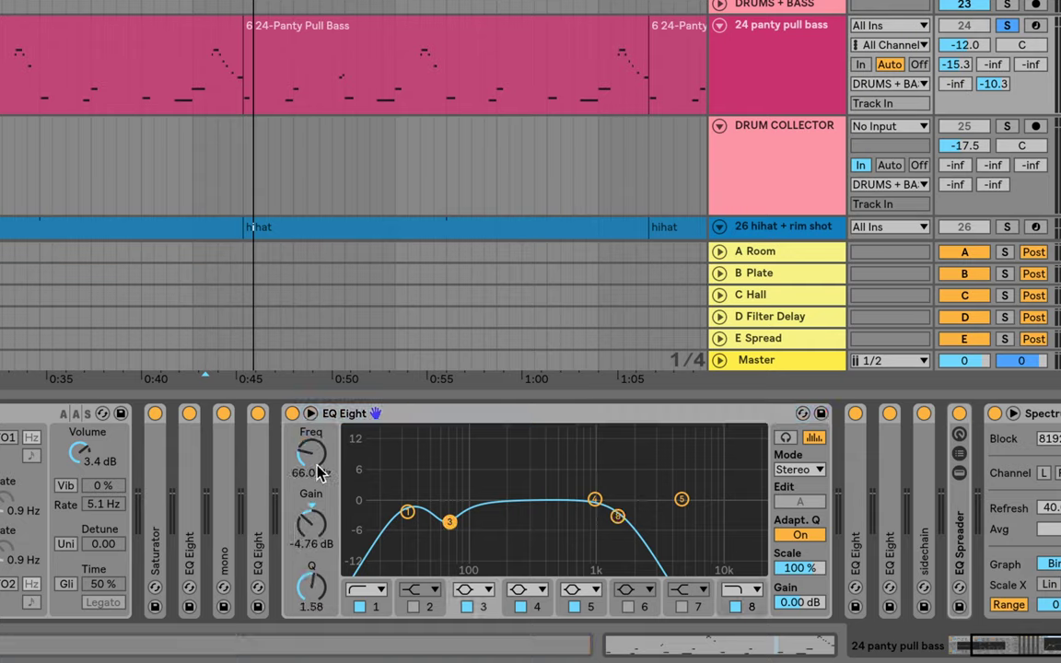
left_click(749, 608)
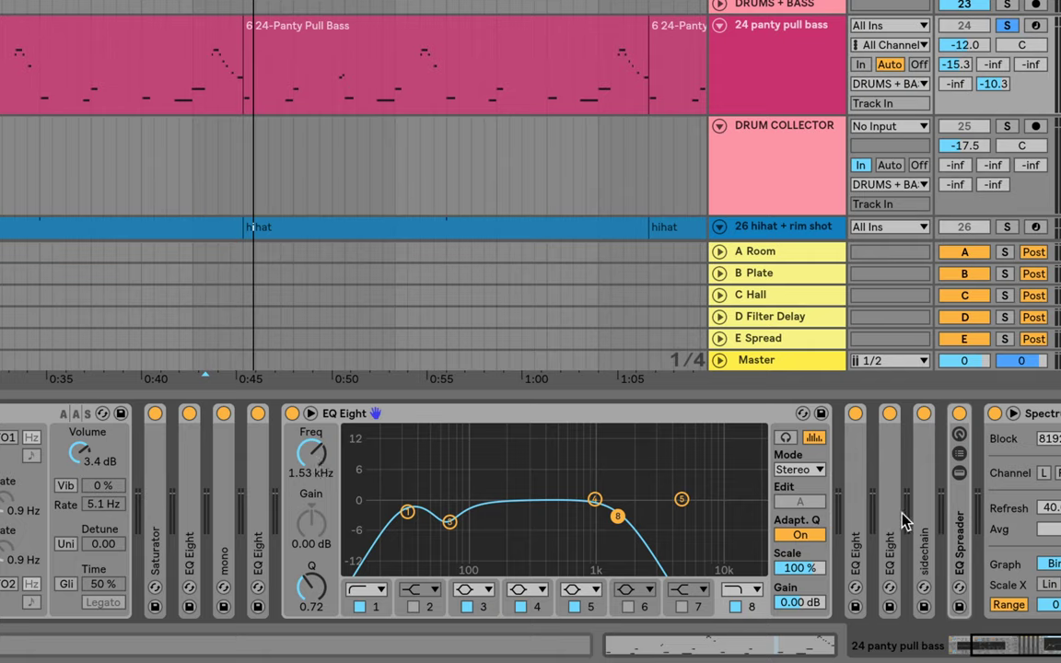
double_click(857, 515)
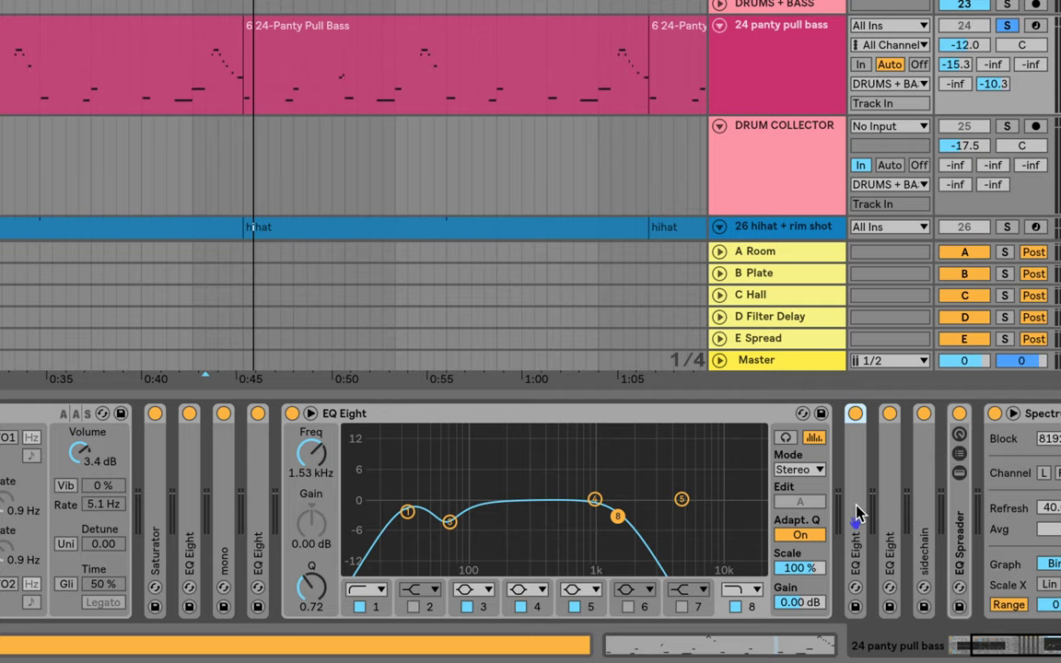
double_click(727, 412)
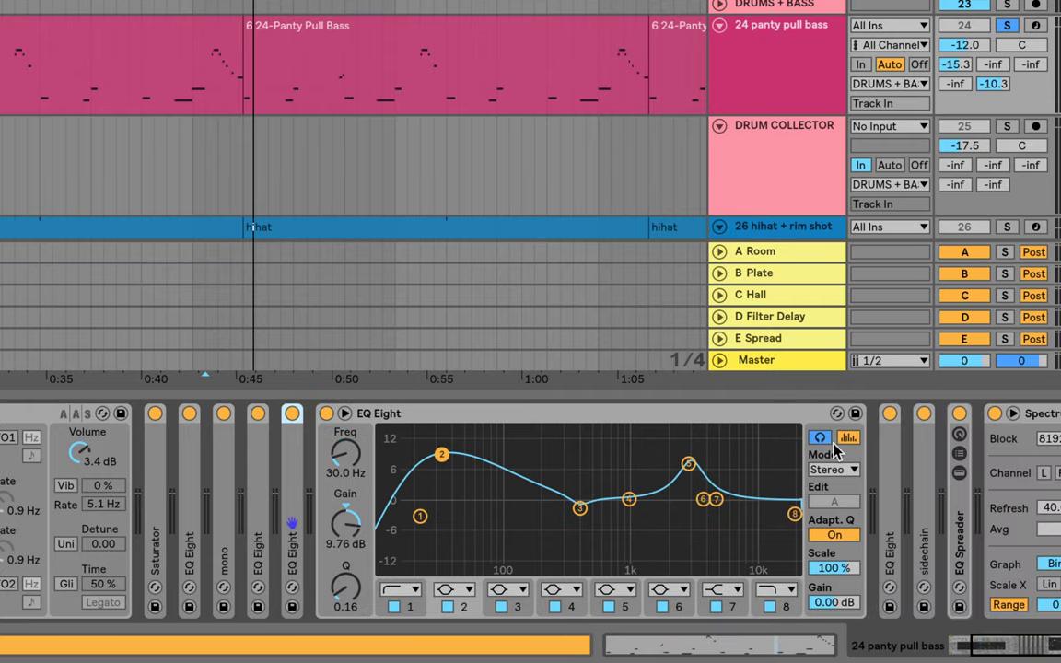
double_click(884, 465)
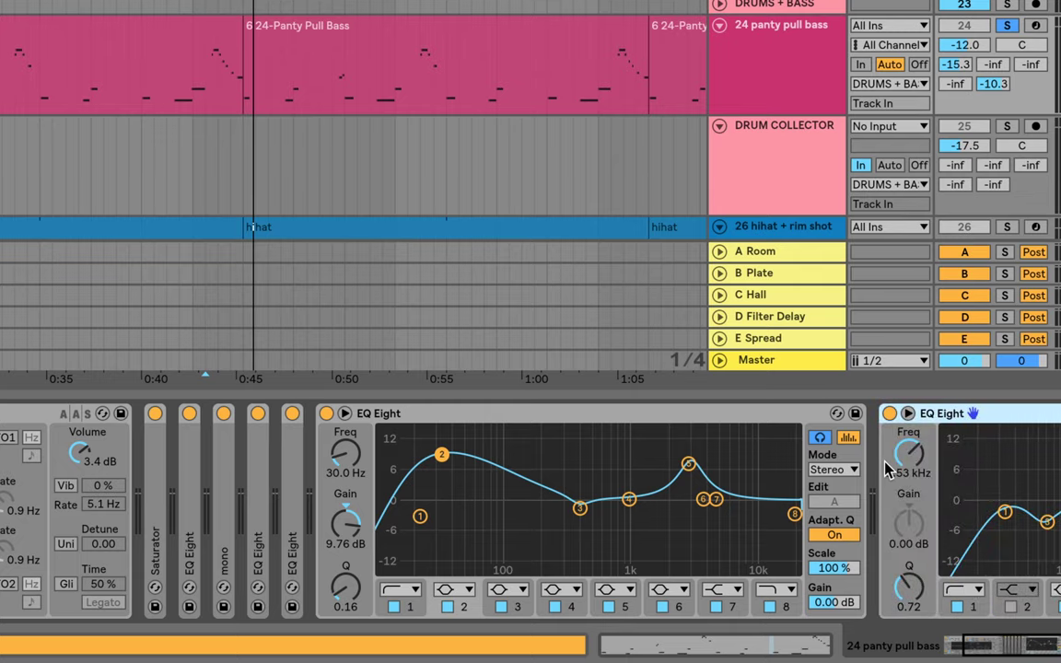
double_click(760, 417)
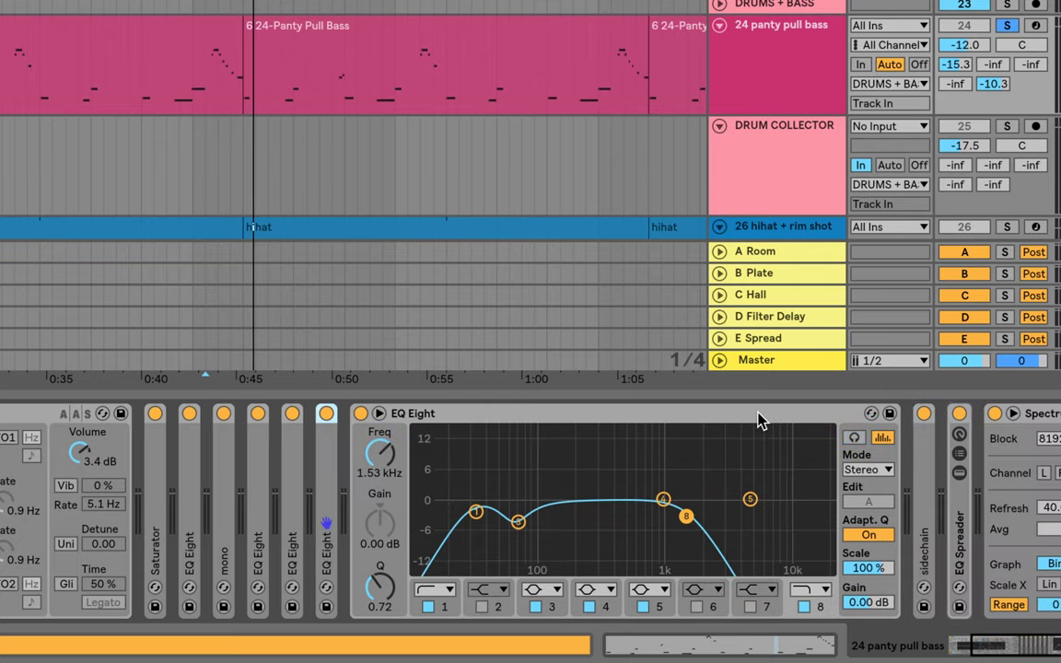
double_click(698, 414)
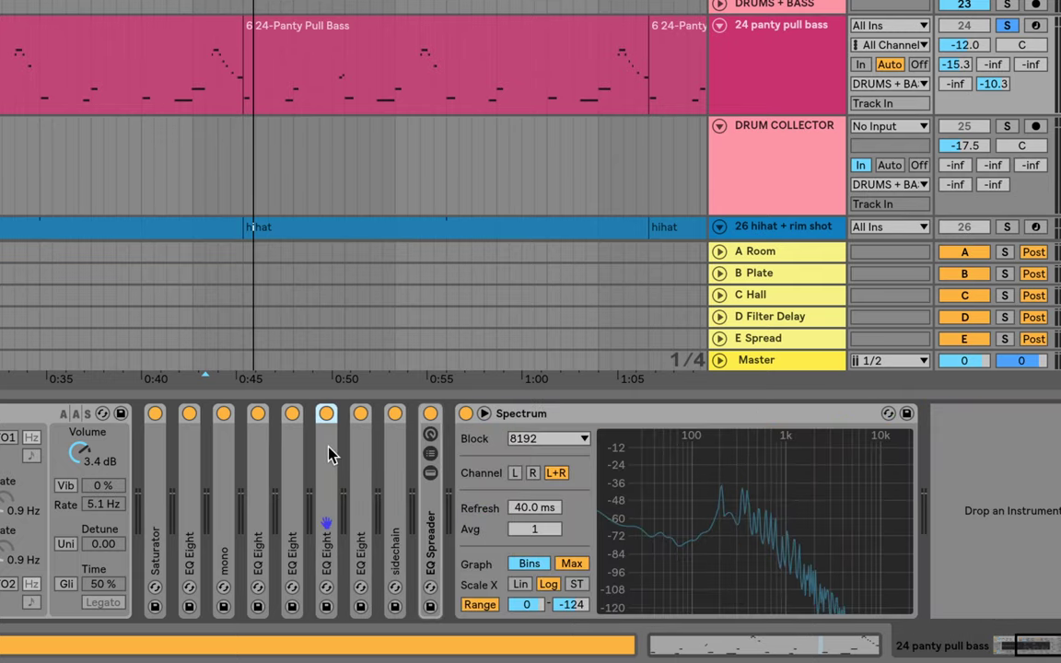
Bypass the first four EQ Eights after the mono device and play the bass without them
left_click(360, 454, "shift")
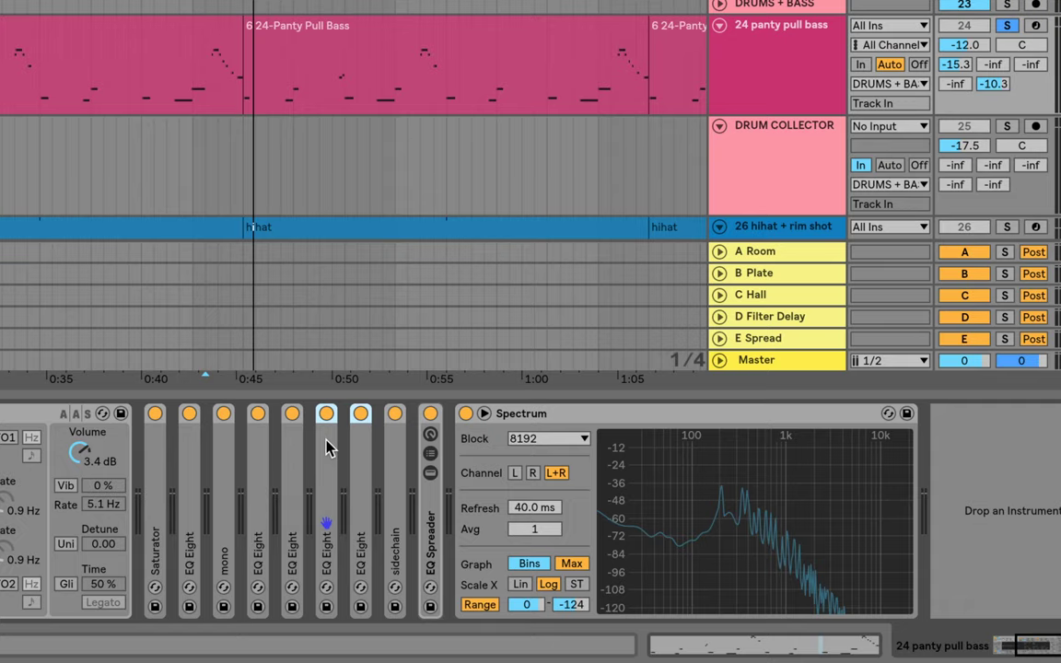
left_click(326, 415)
left_click(360, 414)
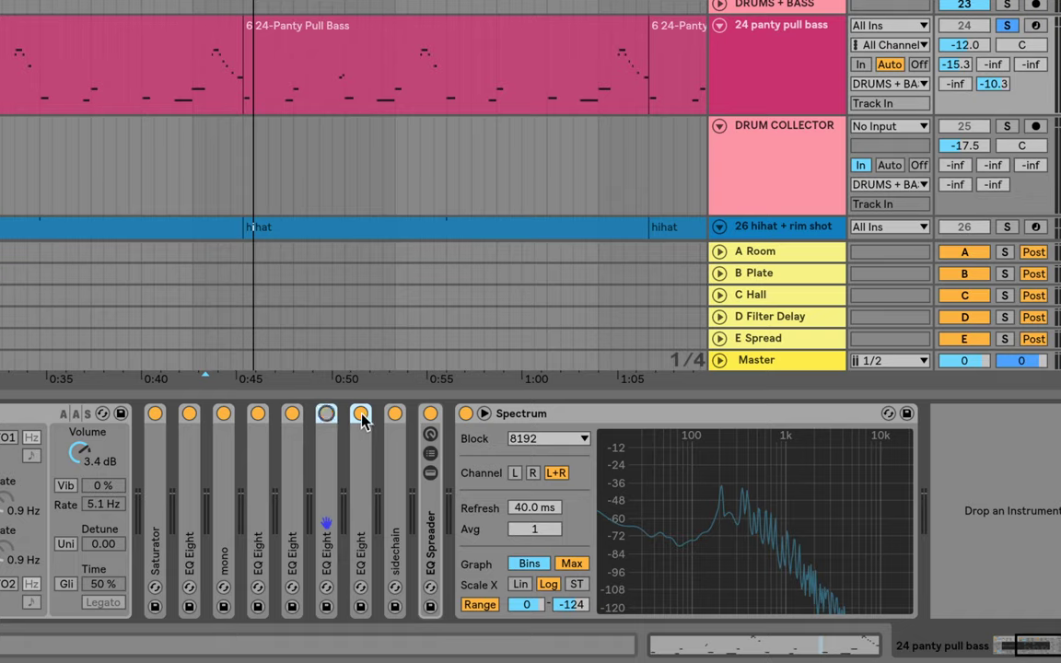
left_click(292, 414)
left_click(258, 415)
key("space")
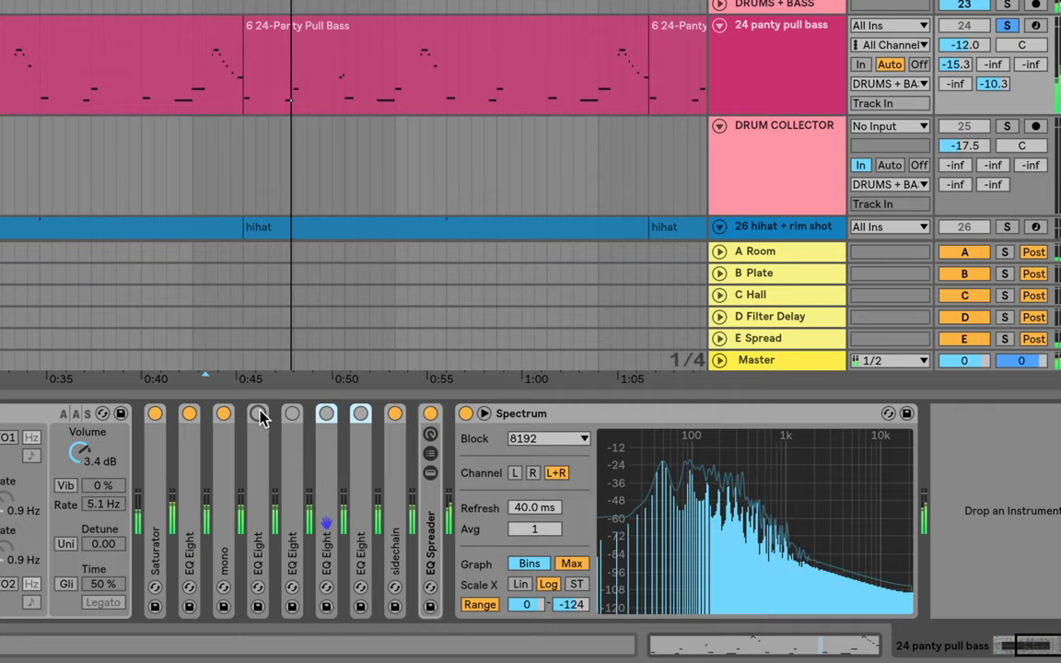
Turn the four bypassed EQ Eights back on one by one while the bass plays and stop playback
left_click(258, 414)
left_click(292, 415)
left_click(326, 415)
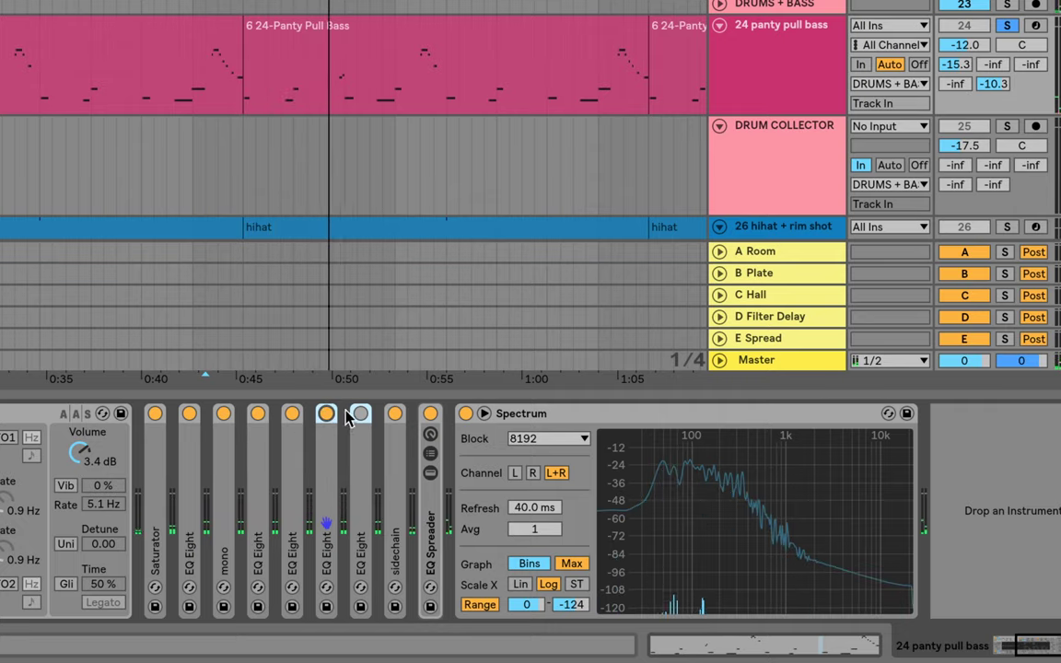
left_click(361, 415)
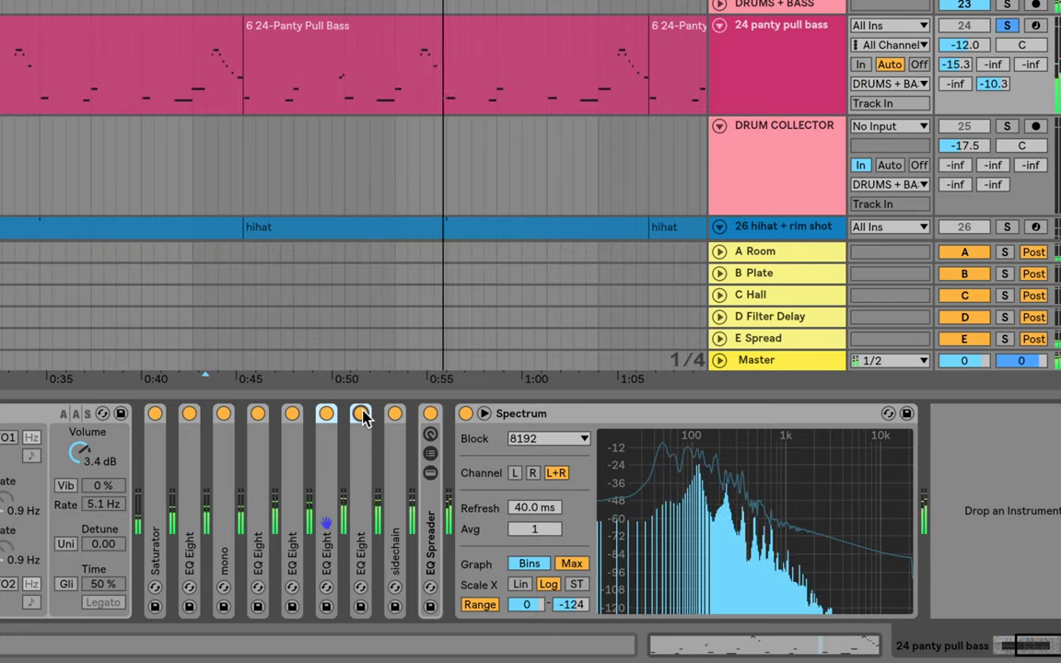
key("space")
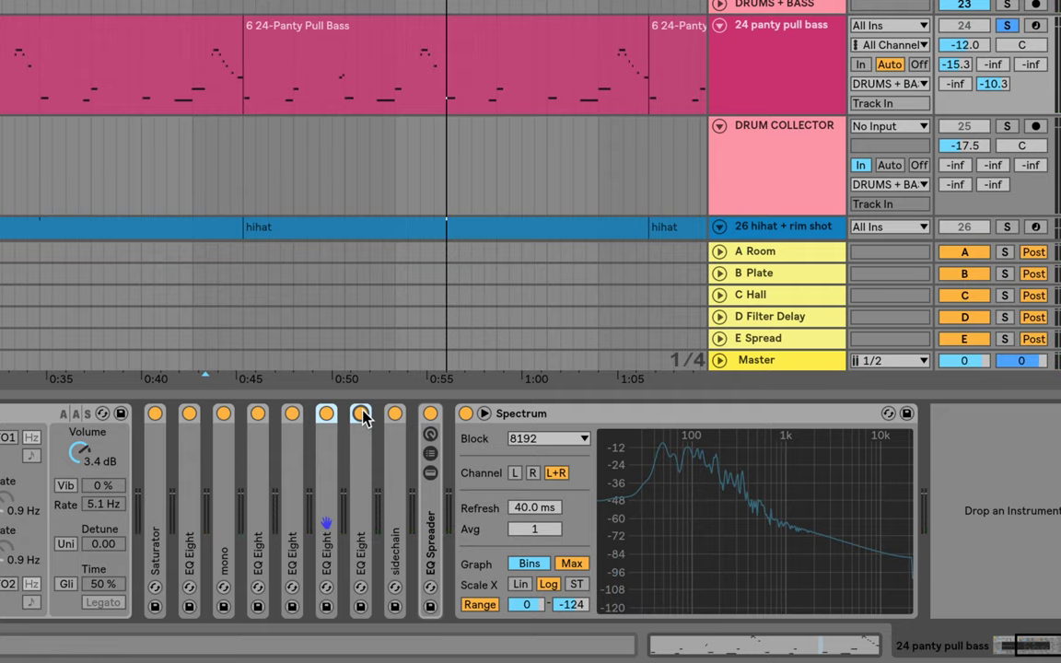
Unfold the sidechain compressor and check its Audio From source without changing it
double_click(394, 544)
left_click(424, 470)
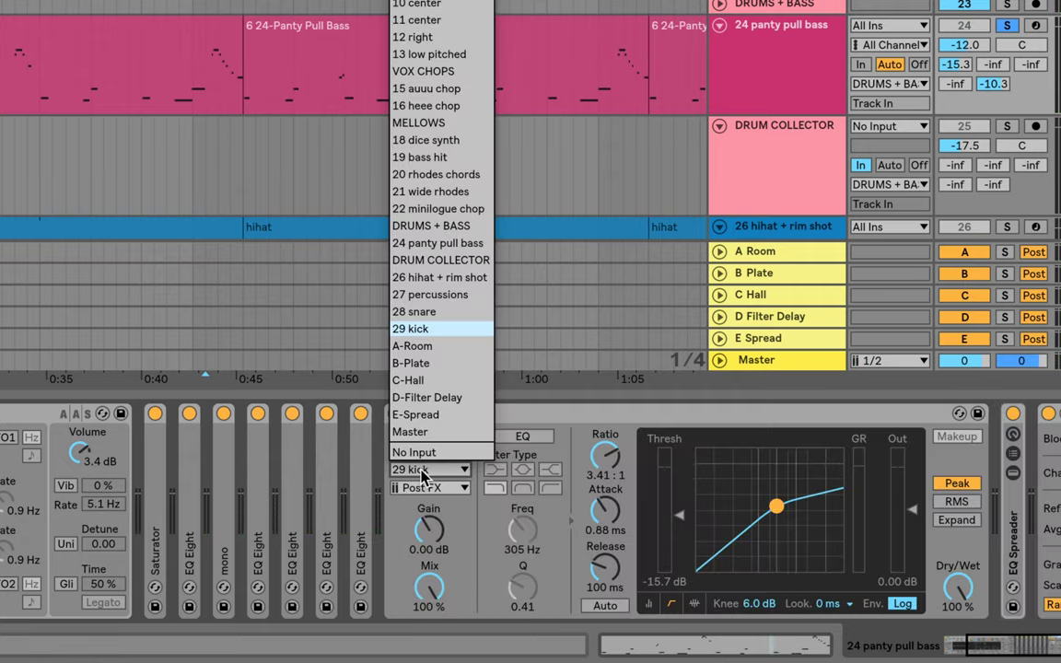
left_click(423, 474)
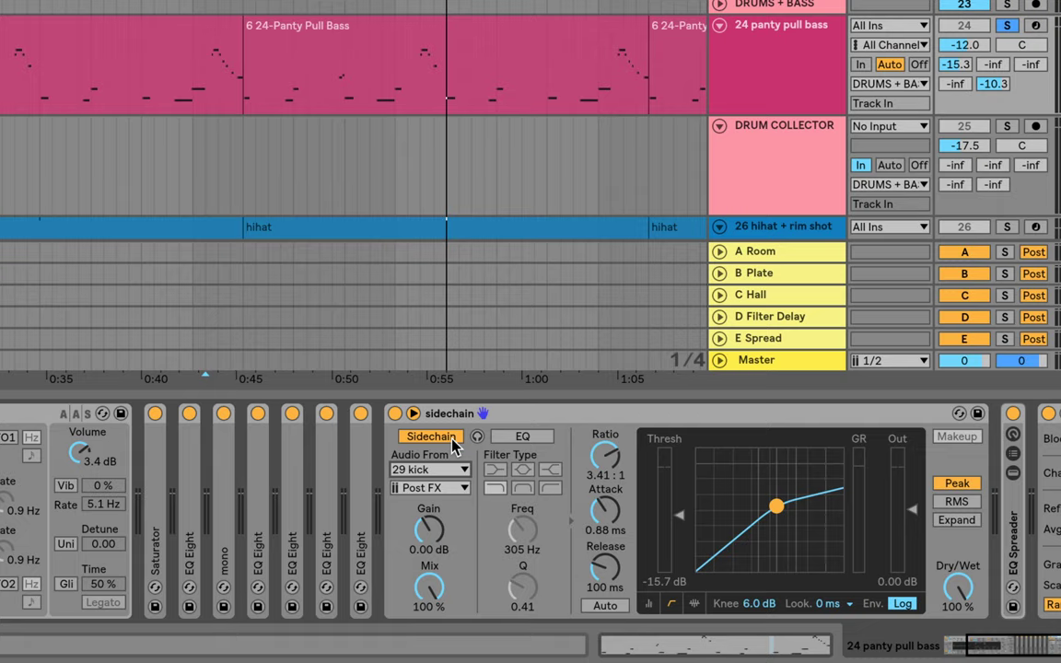
Play the bass through the sidechain compressor, check its Release time, and fold the device
key("space")
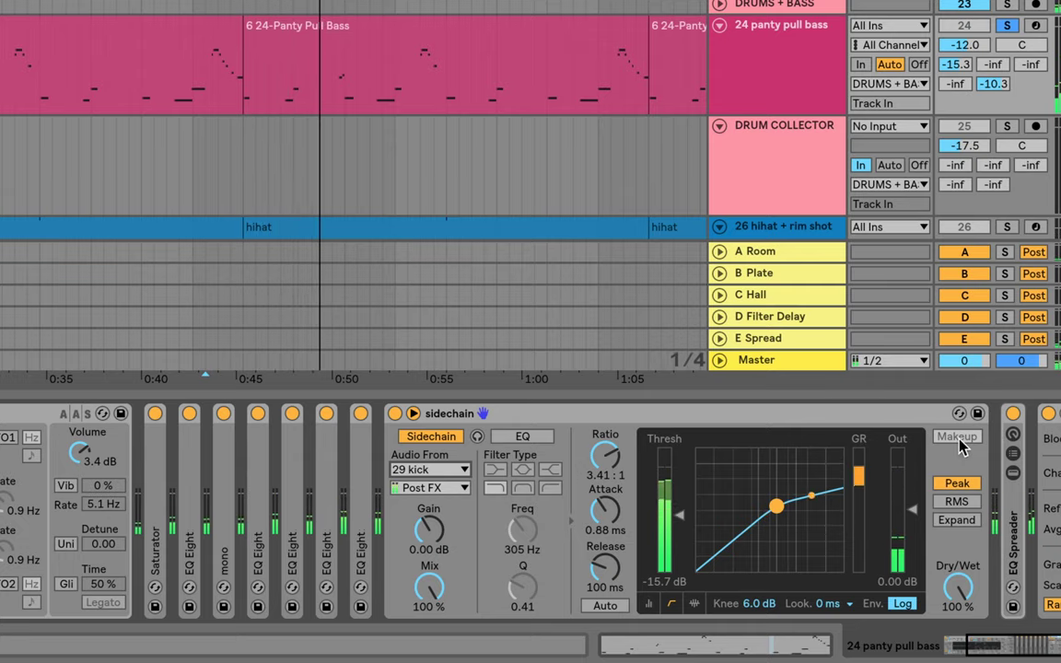
key("space")
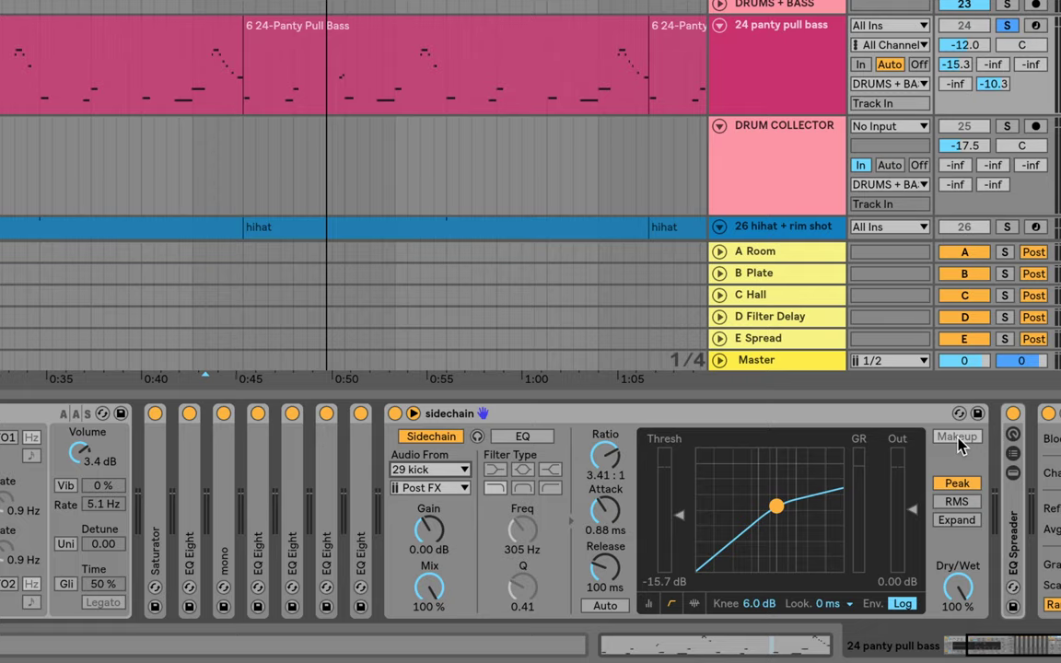
left_click(605, 570)
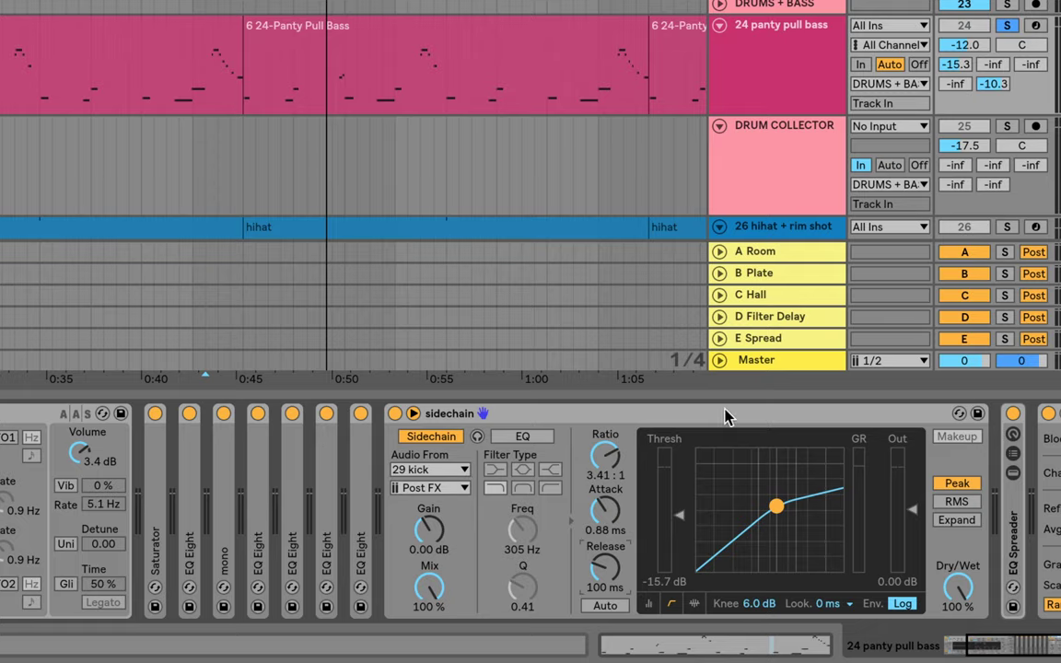
scroll(720, 417, "right", 5)
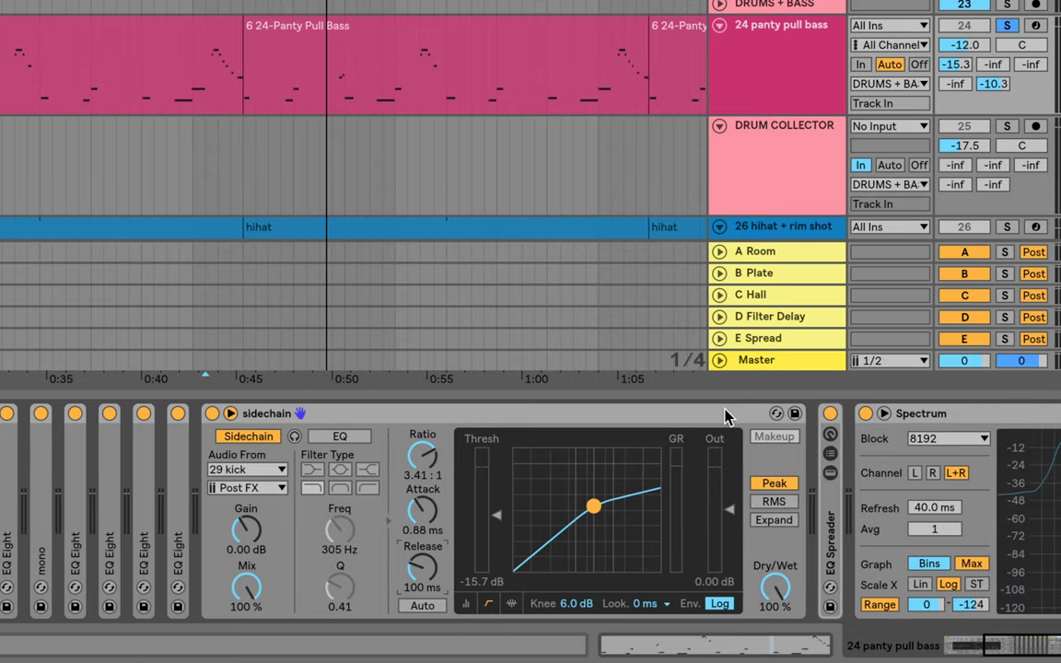
double_click(634, 416)
Unfold the EQ Spreader rack, show its devices, and check the Mode options of the power of 2 rack's EQ Eight
double_click(244, 537)
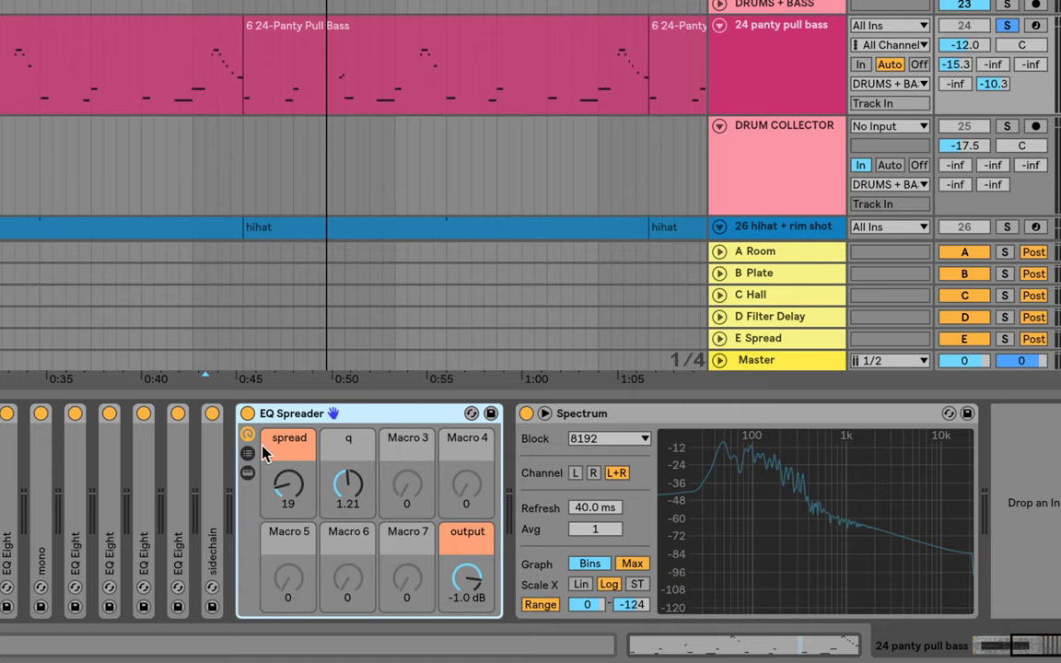
left_click(247, 469)
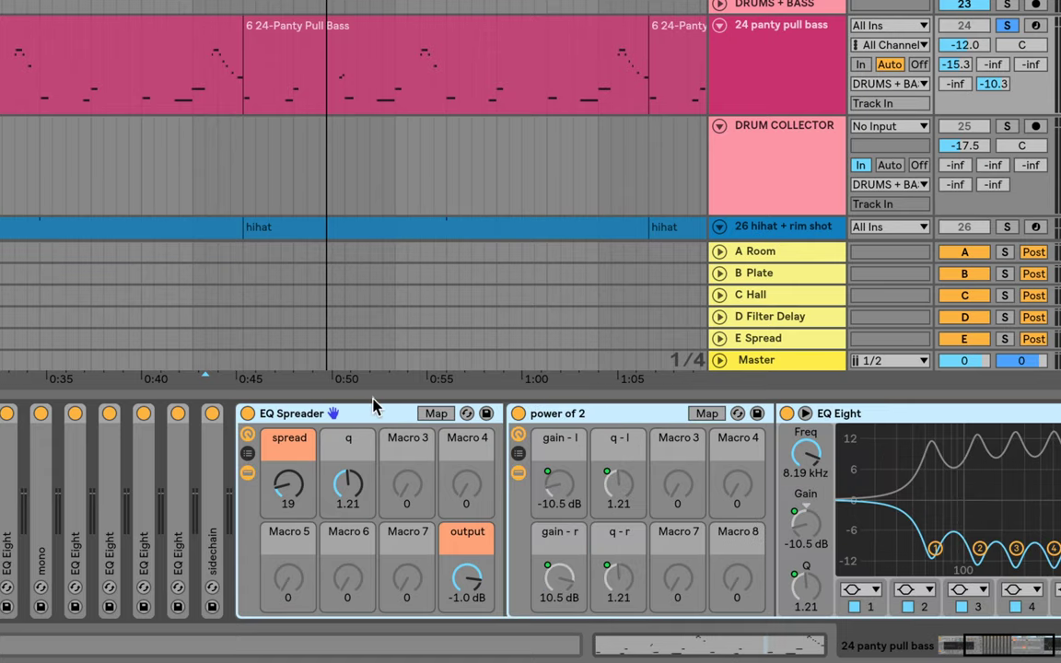
scroll(375, 413, "right", 5)
scroll(375, 414, "right", 2)
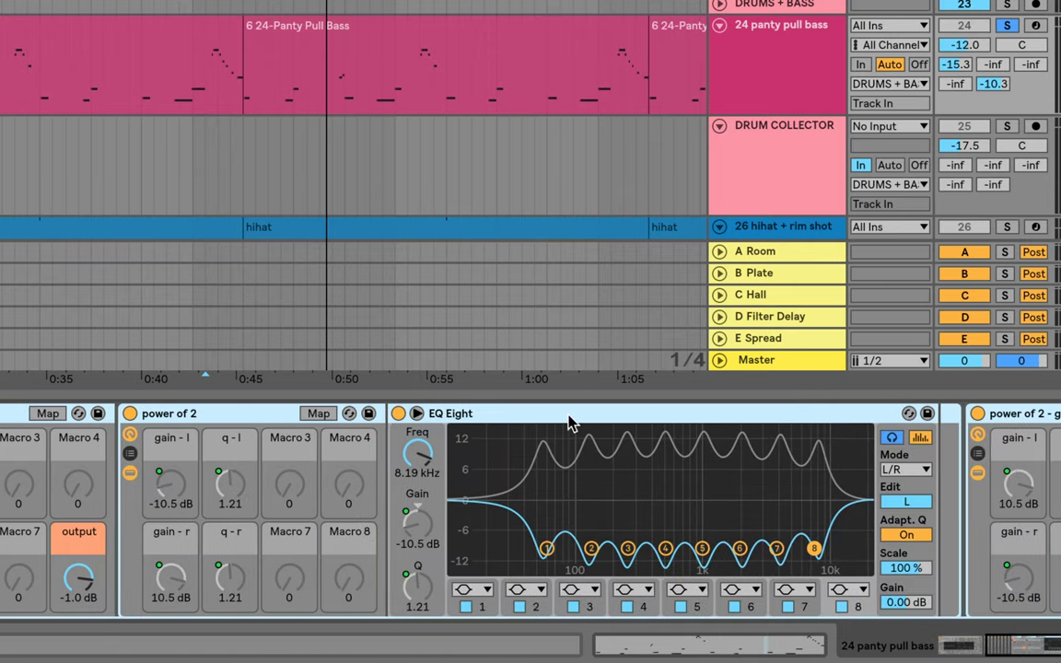
left_click(906, 468)
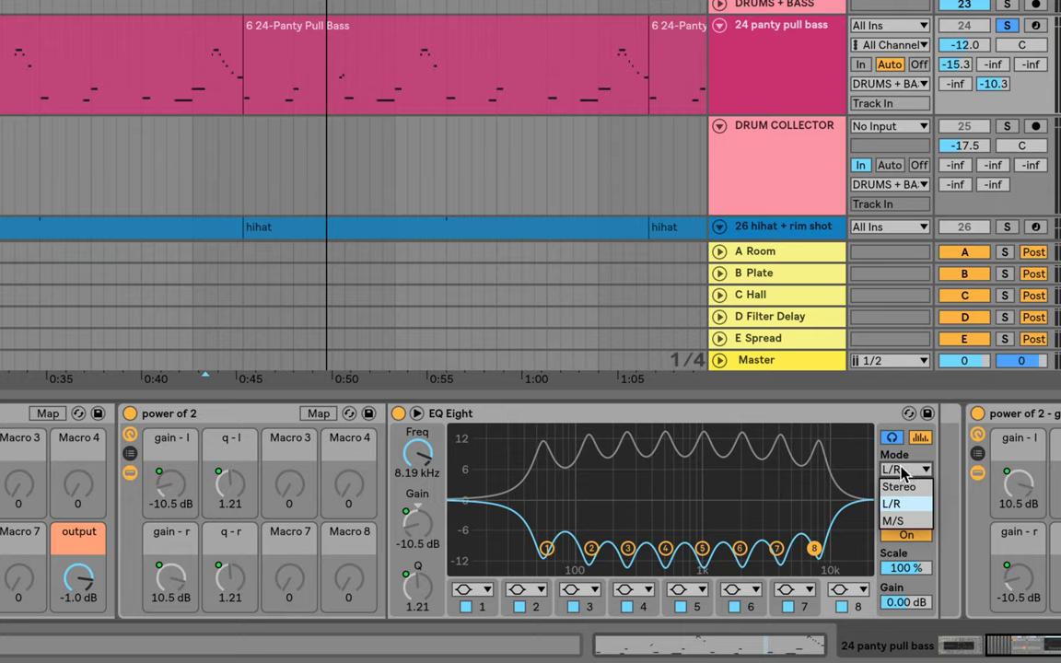
left_click(902, 472)
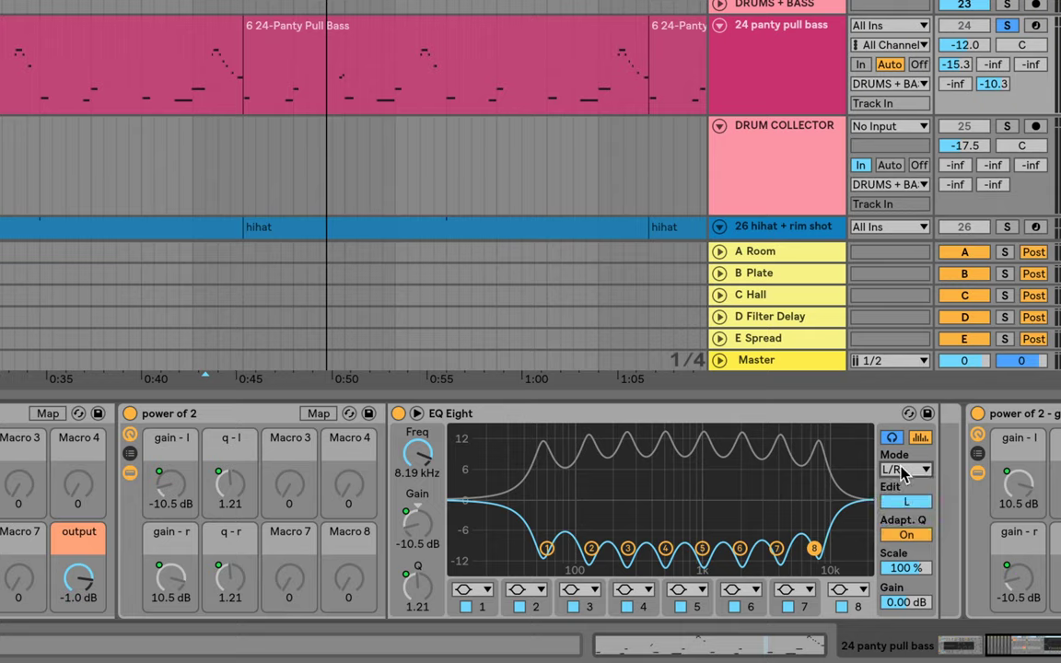
Check the frequencies of bands 1 to 5 and band 8 in the power of 2 rack's EQ Eight
left_click(483, 608)
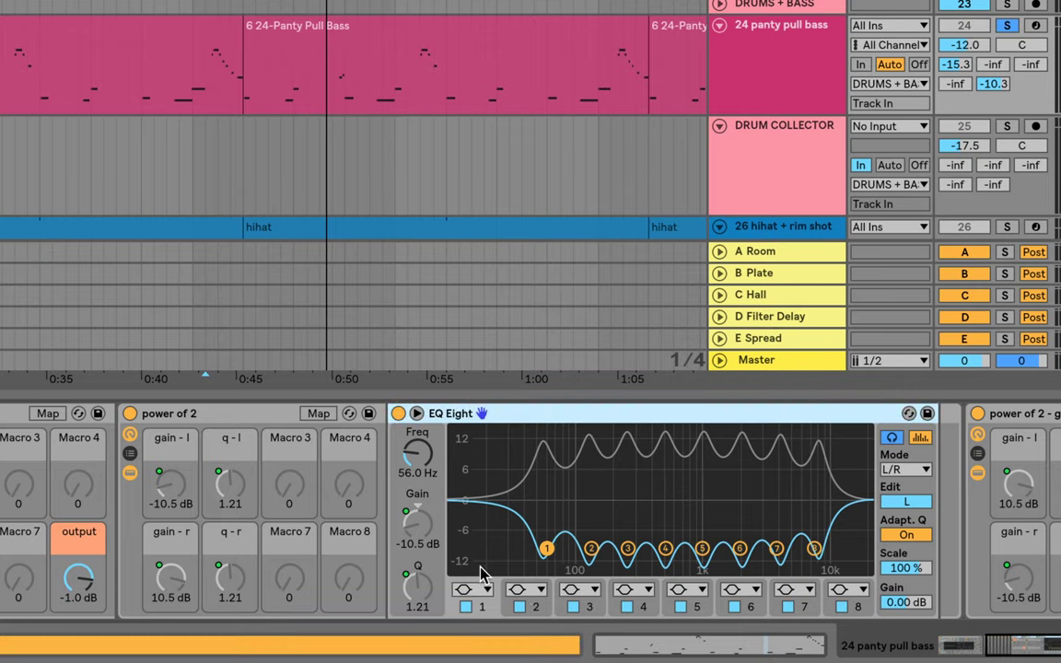
left_click(534, 607)
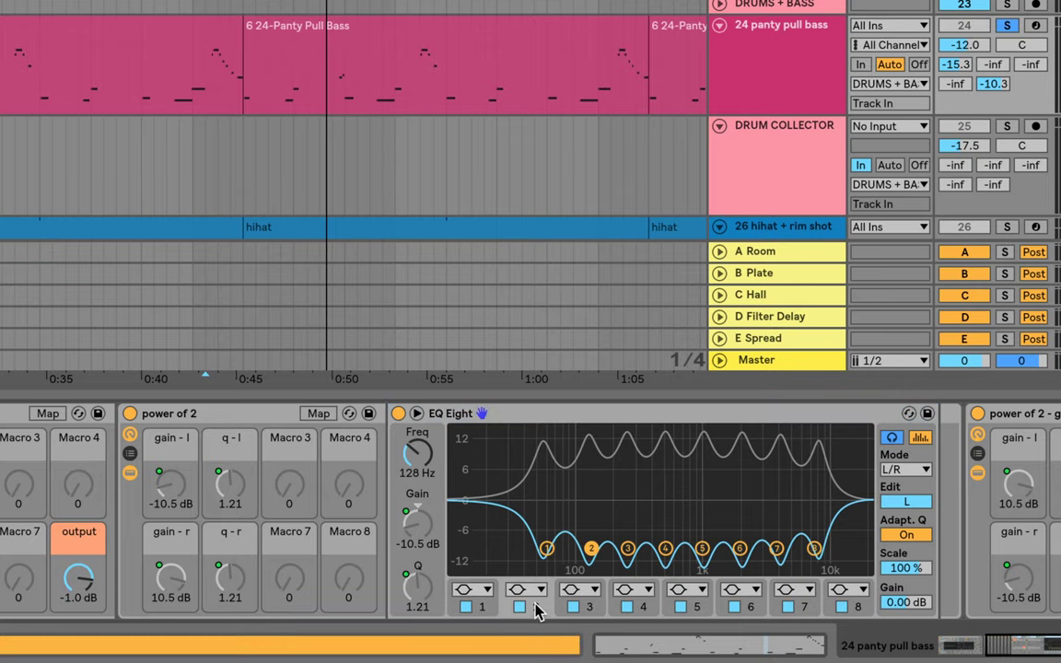
left_click(591, 608)
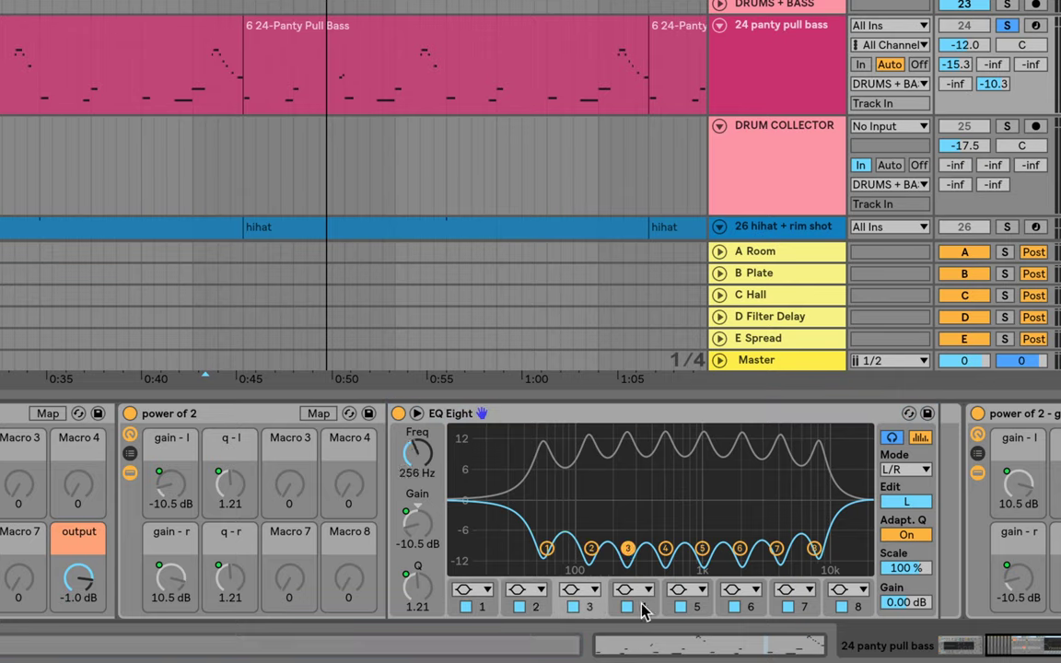
left_click(643, 608)
left_click(695, 608)
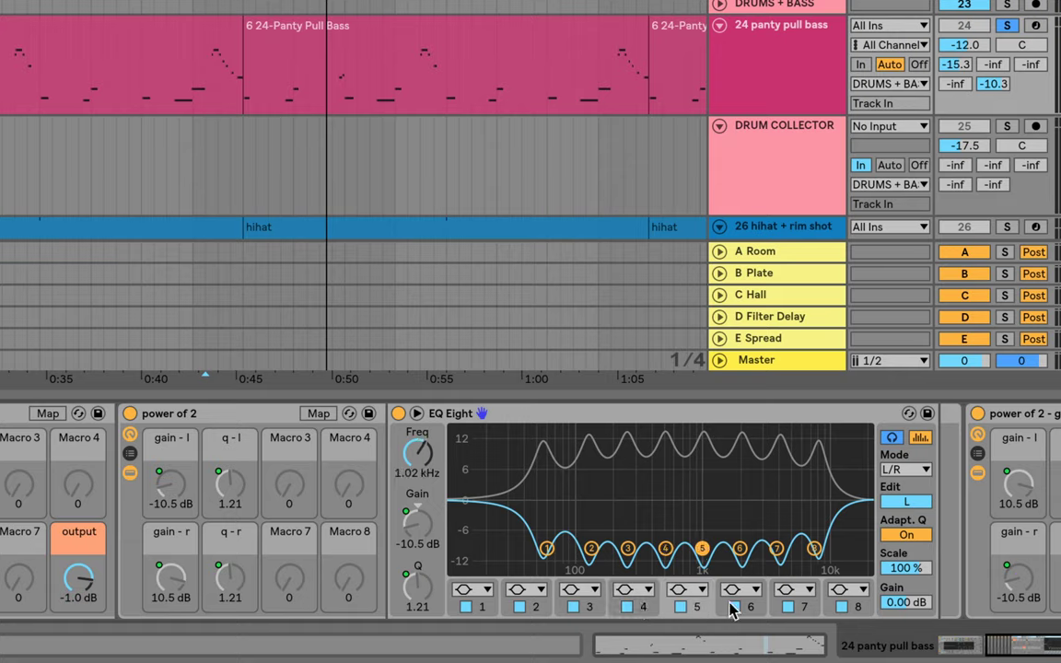
left_click(844, 608)
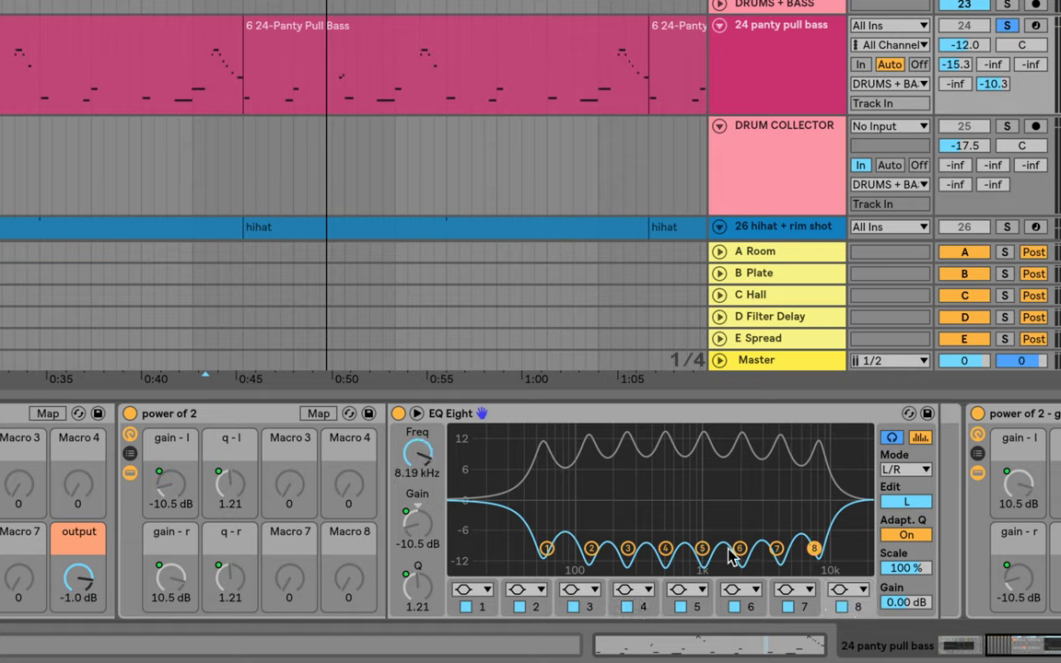
Lower the EQ Spreader's spread macro to 0 and display the right-channel curve of the power of 2 rack's EQ Eight
left_click(247, 415)
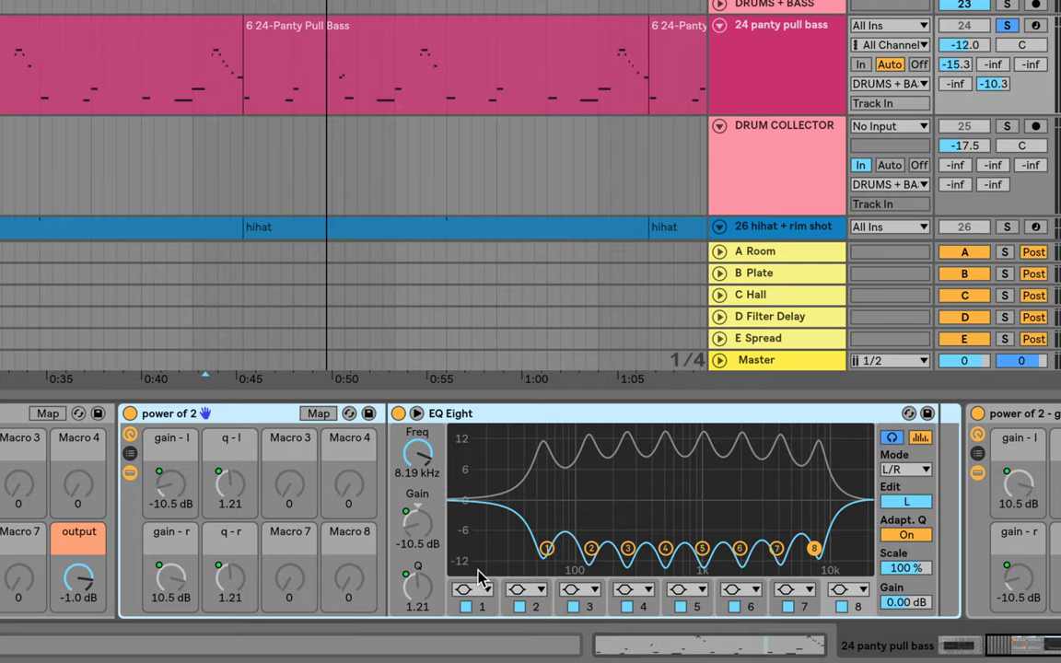
scroll(270, 500, "left", 5)
scroll(268, 500, "right", 2)
scroll(266, 493, "right", 1)
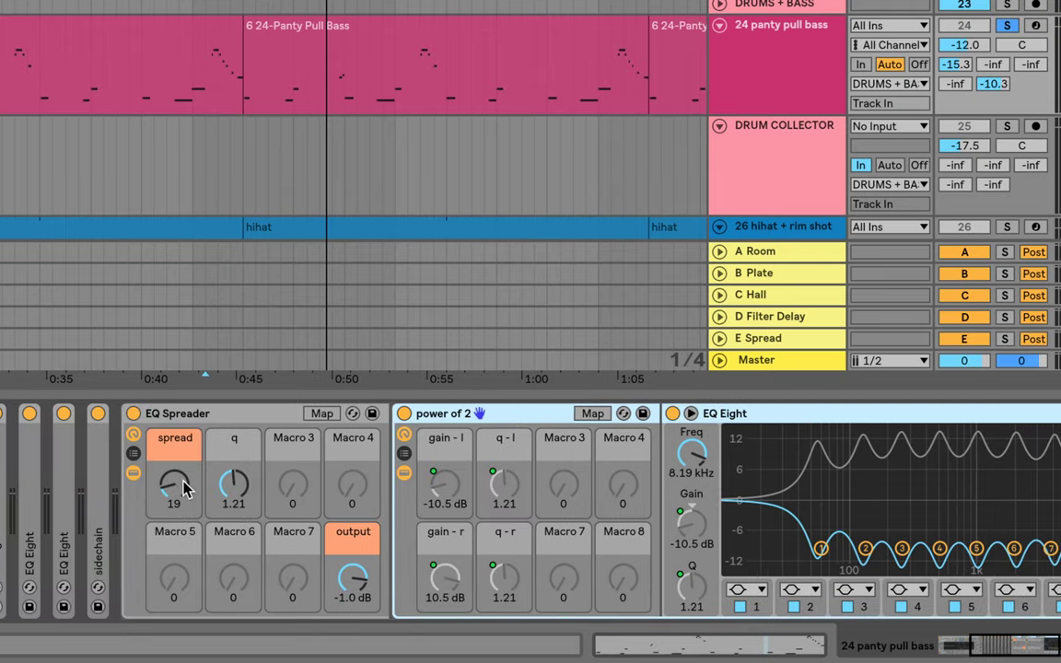
left_click_drag(175, 483, 175, 508)
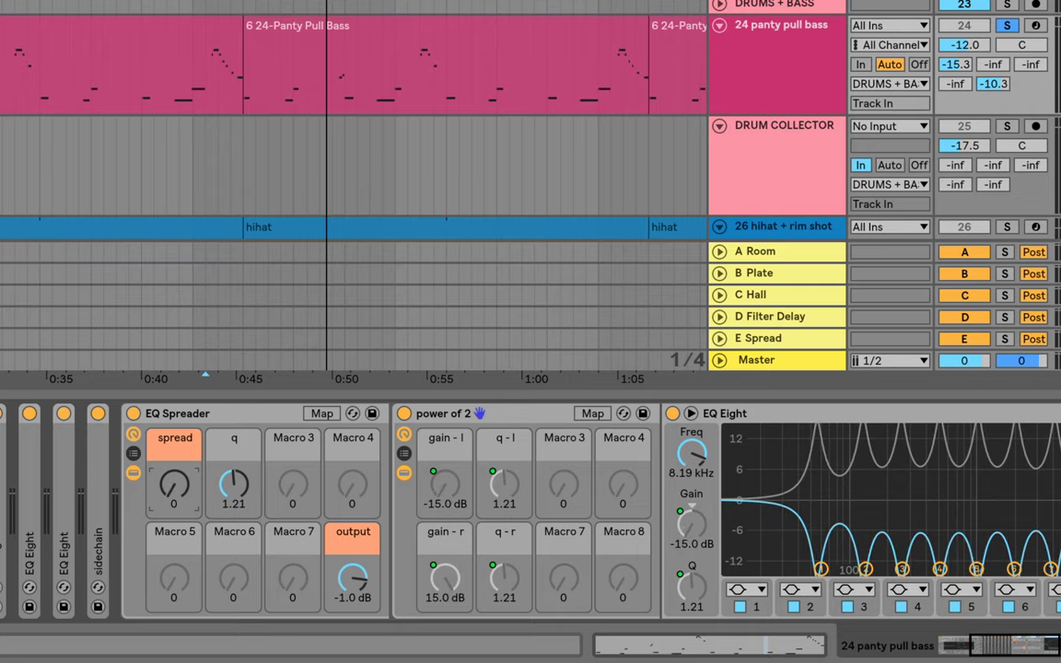
scroll(551, 462, "right", 5)
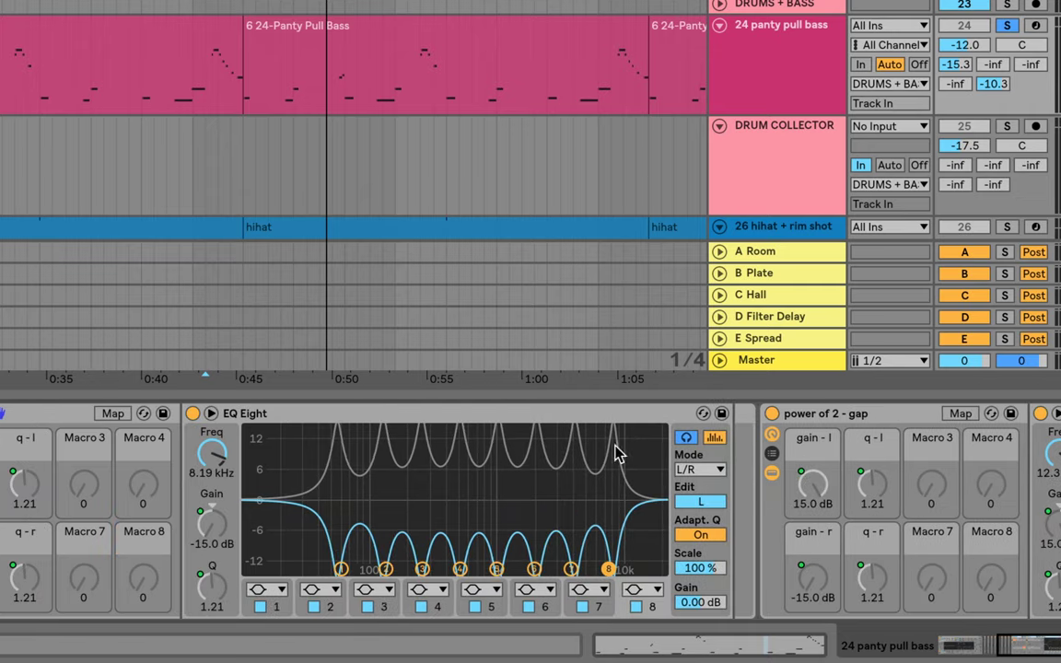
left_click(700, 503)
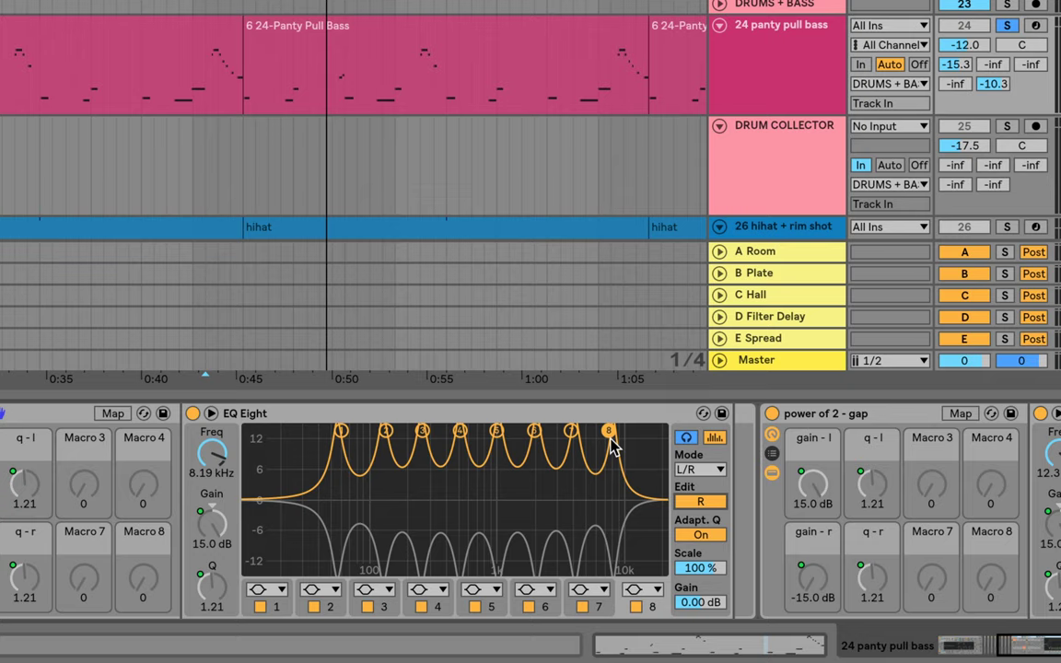
Examine the power of 2 - gap rack's EQ Eight curve and check its band 1 frequency
scroll(611, 444, "right", 5)
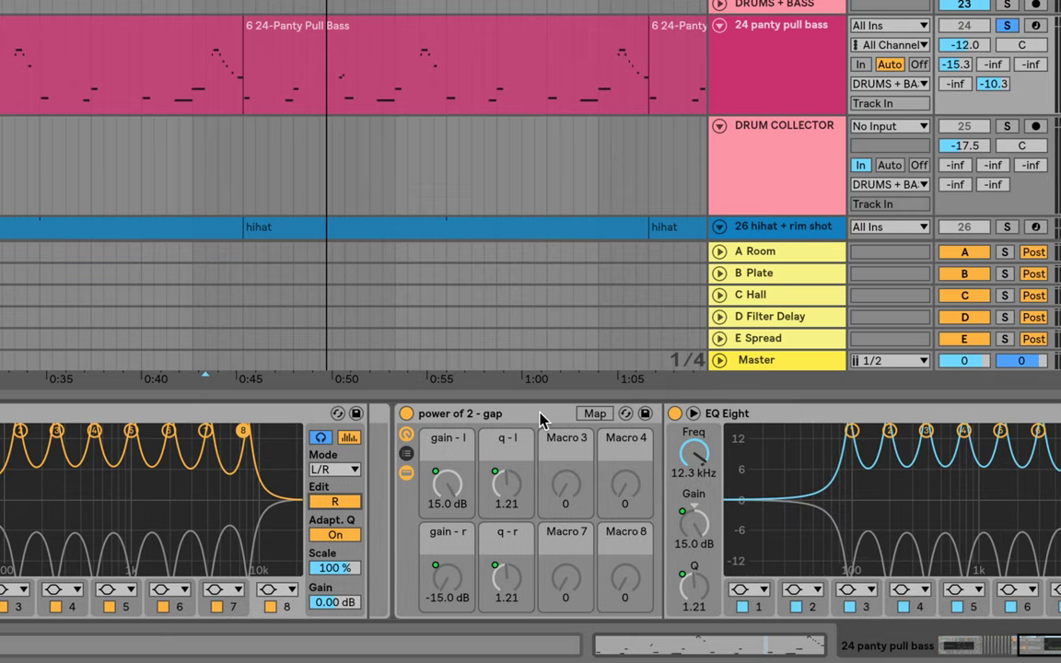
left_click(541, 418)
scroll(541, 418, "right", 4)
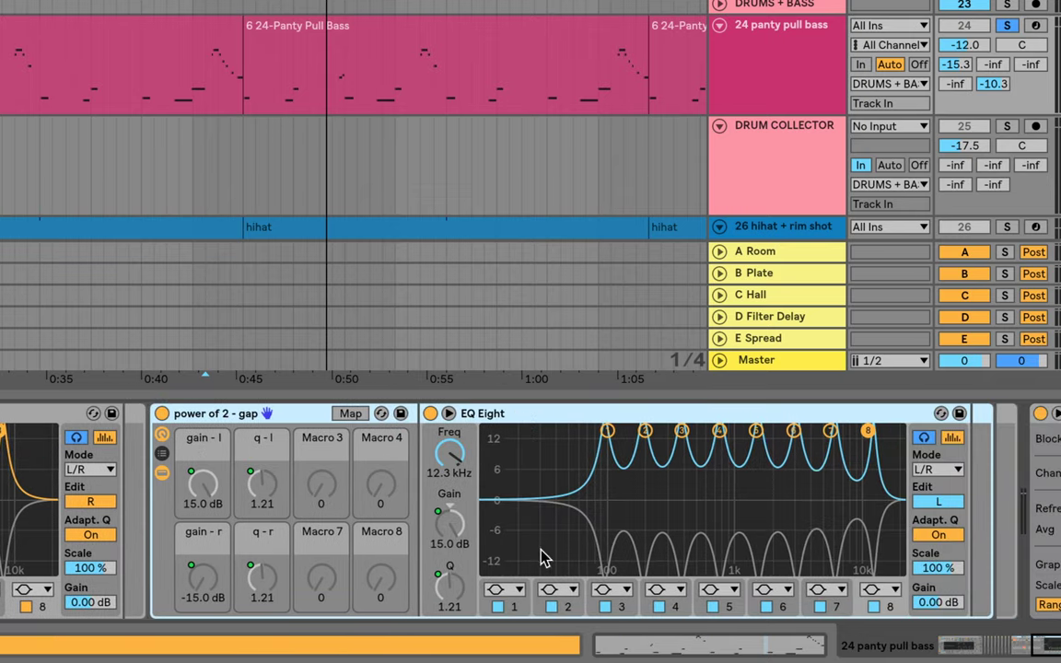
left_click(513, 608)
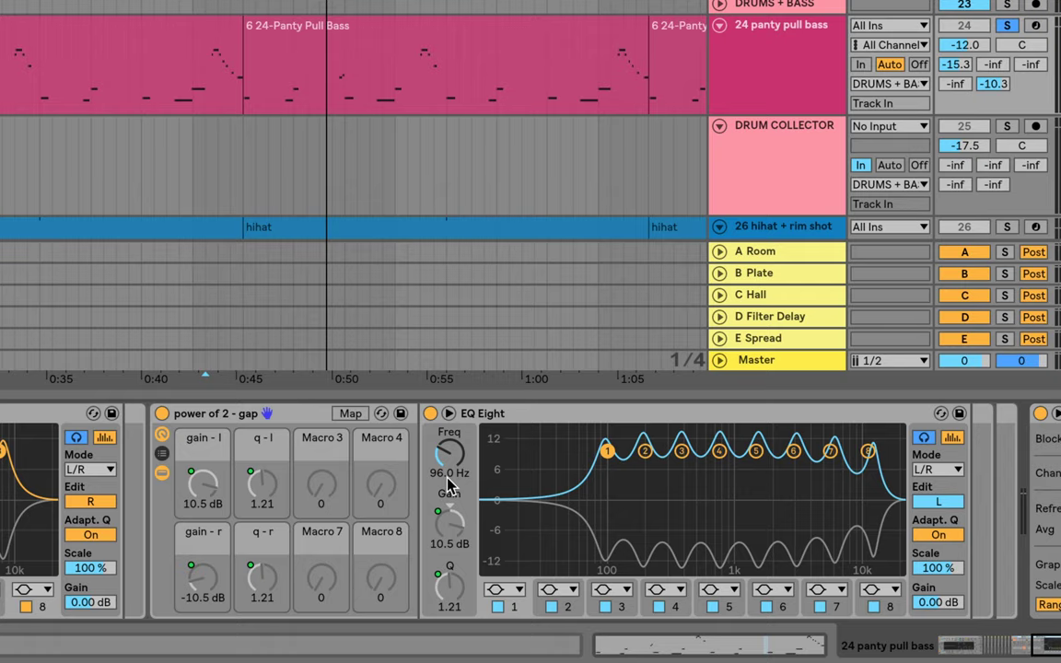
Return the power of 2 EQ Eight to its left channel and compare both channels of the power of 2 - gap EQ Eight
scroll(449, 486, "left", 4)
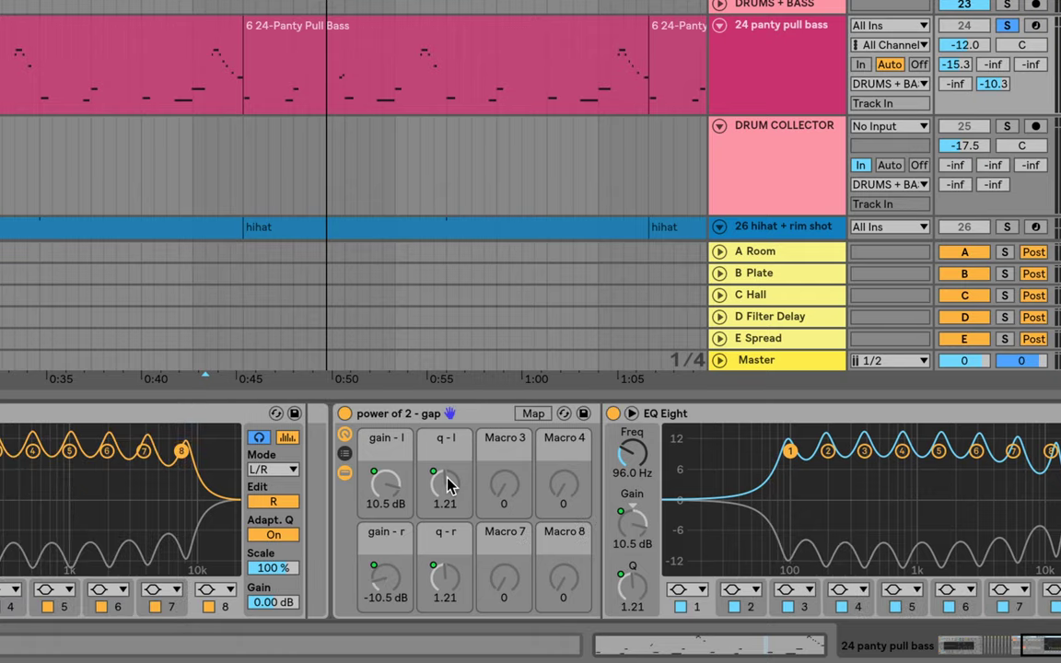
scroll(449, 485, "left", 3)
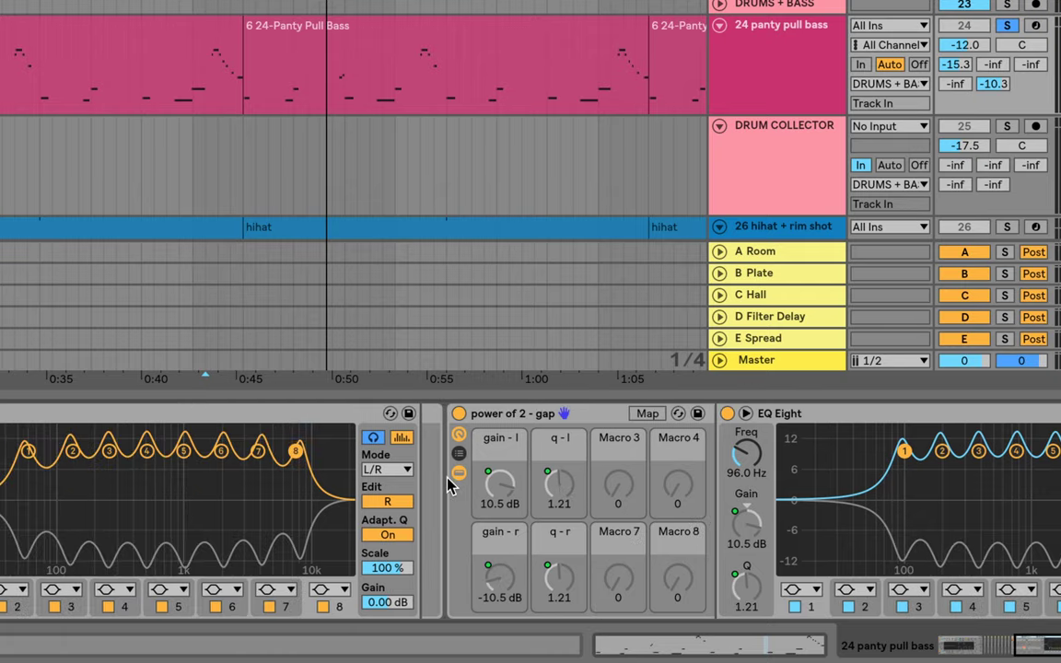
left_click(384, 504)
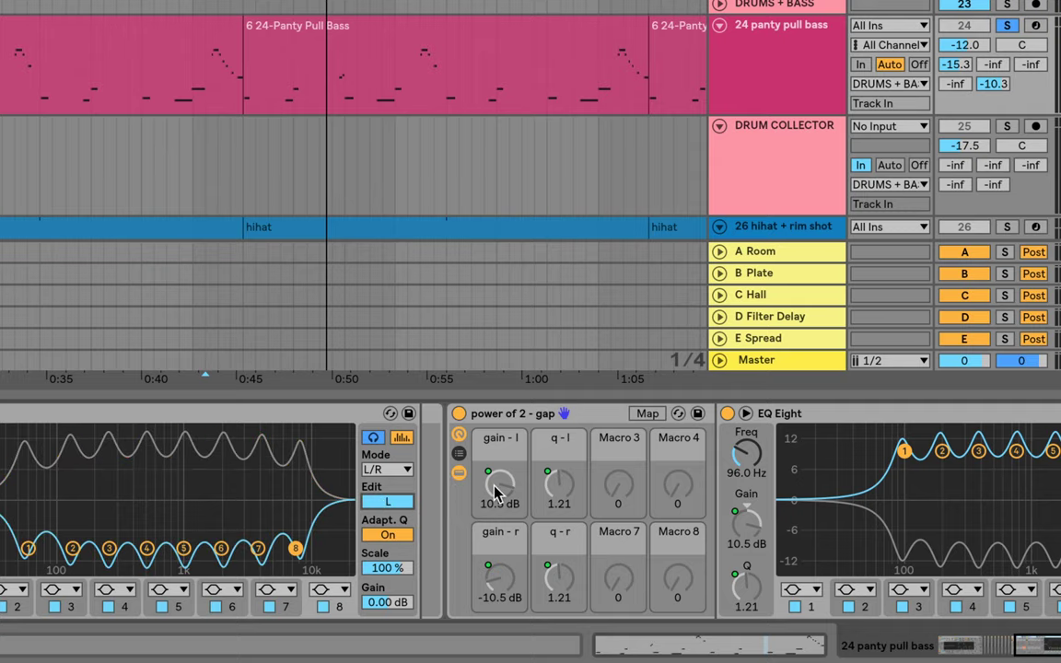
scroll(590, 474, "right", 6)
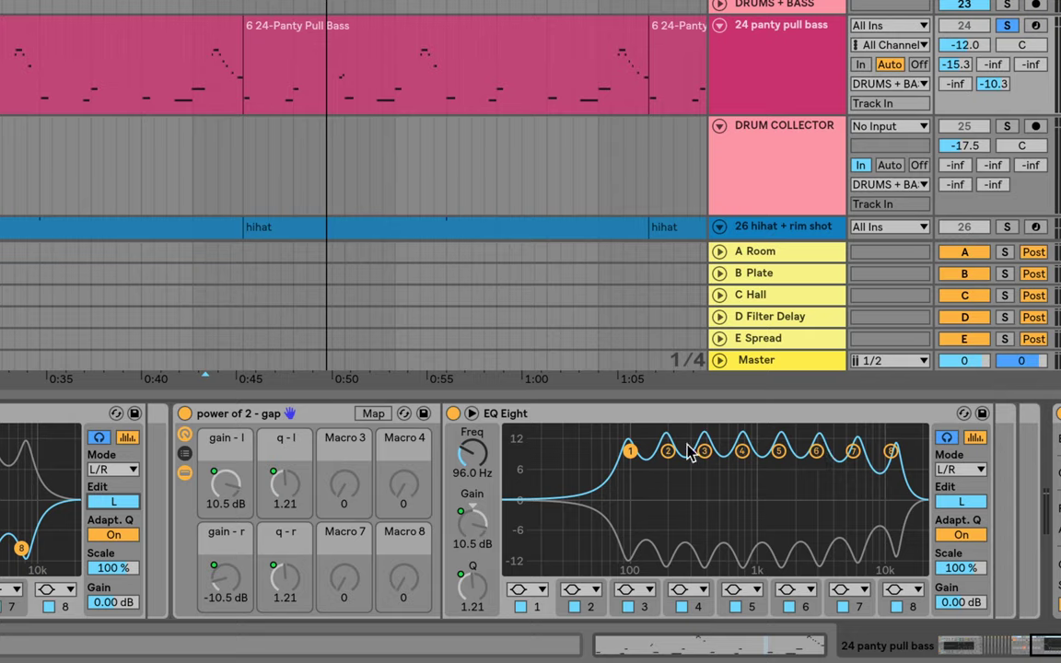
left_click(961, 502)
left_click(964, 500)
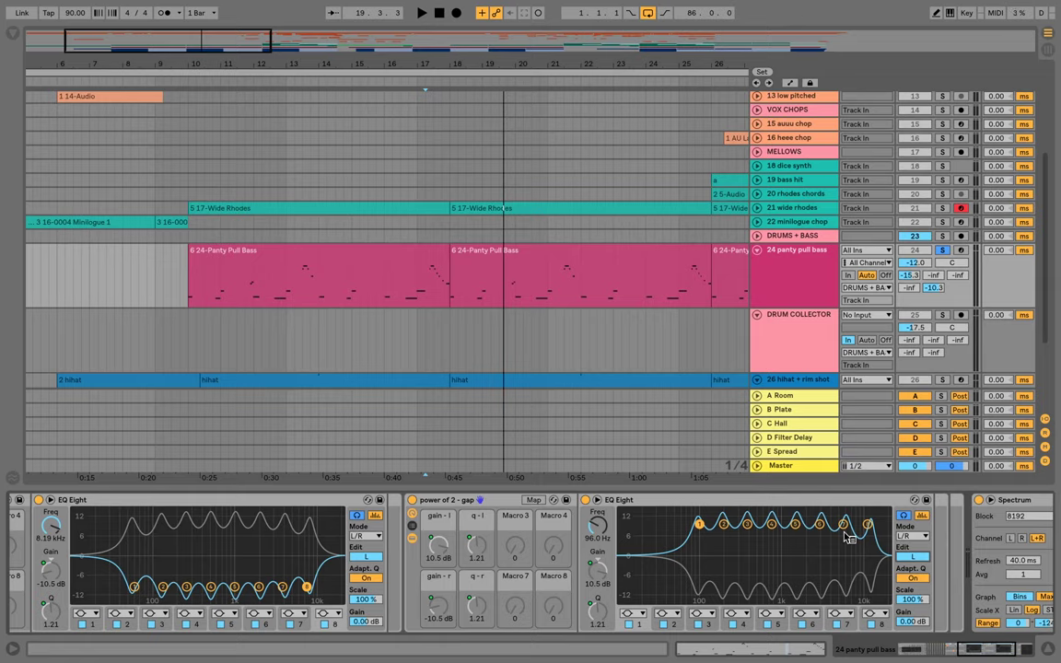
Bypass the power of 2 - gap rack to hear the bass without it, and turn the rack back on
left_click(413, 500)
scroll(415, 501, "left", 4)
key("space")
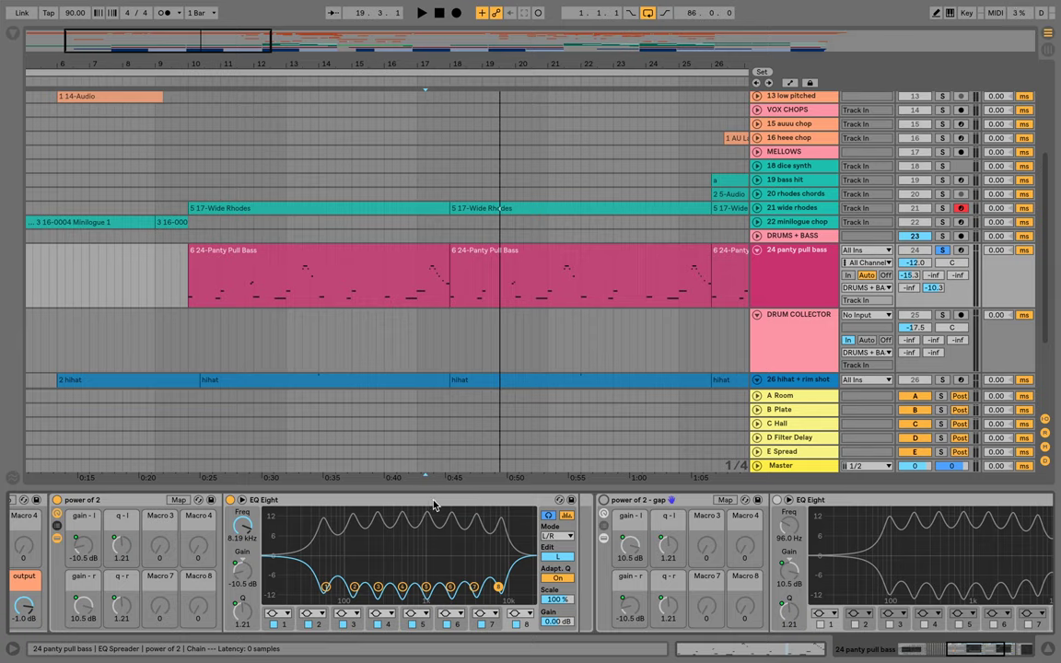
left_click(604, 500)
key("space")
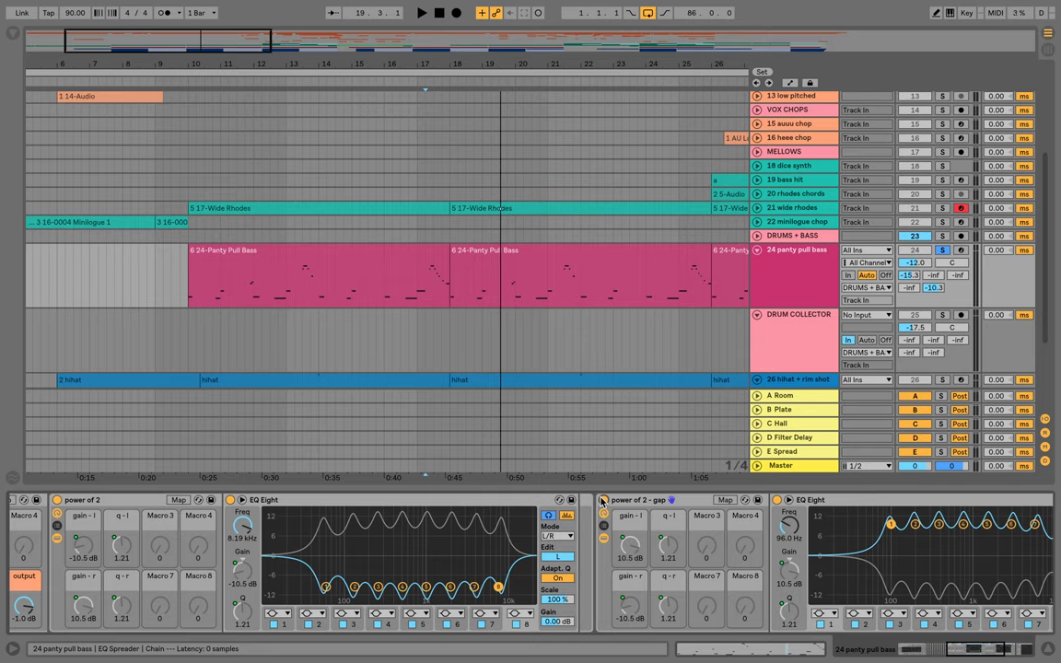
Bypass the whole EQ Spreader rack, play the bass, turn the rack back on for comparison, and stop playback
scroll(601, 502, "left", 5)
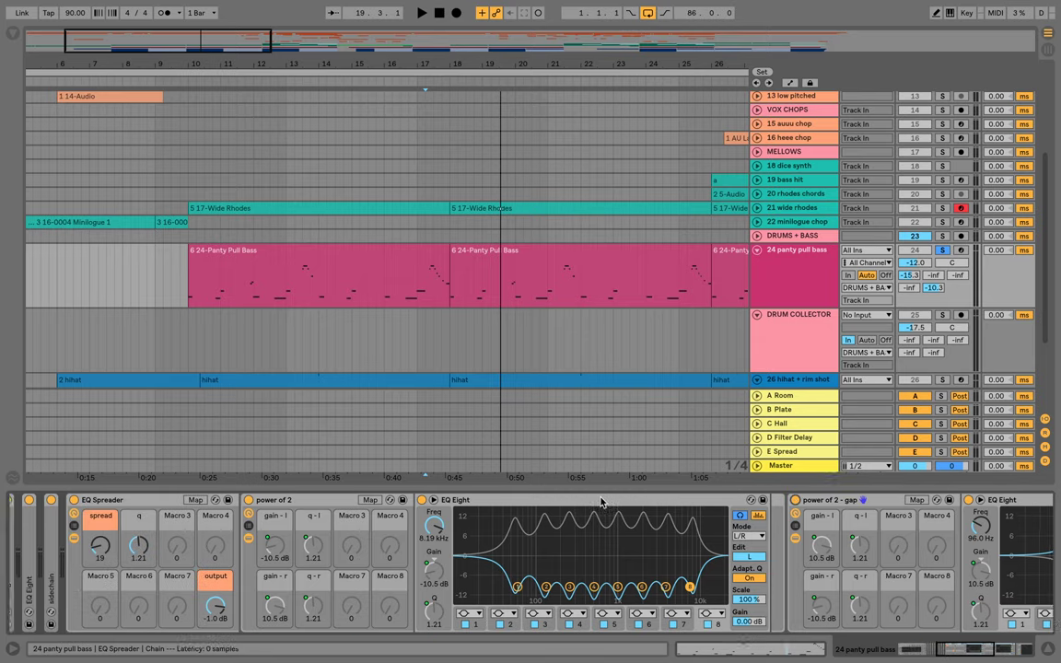
left_click(161, 500)
key("space")
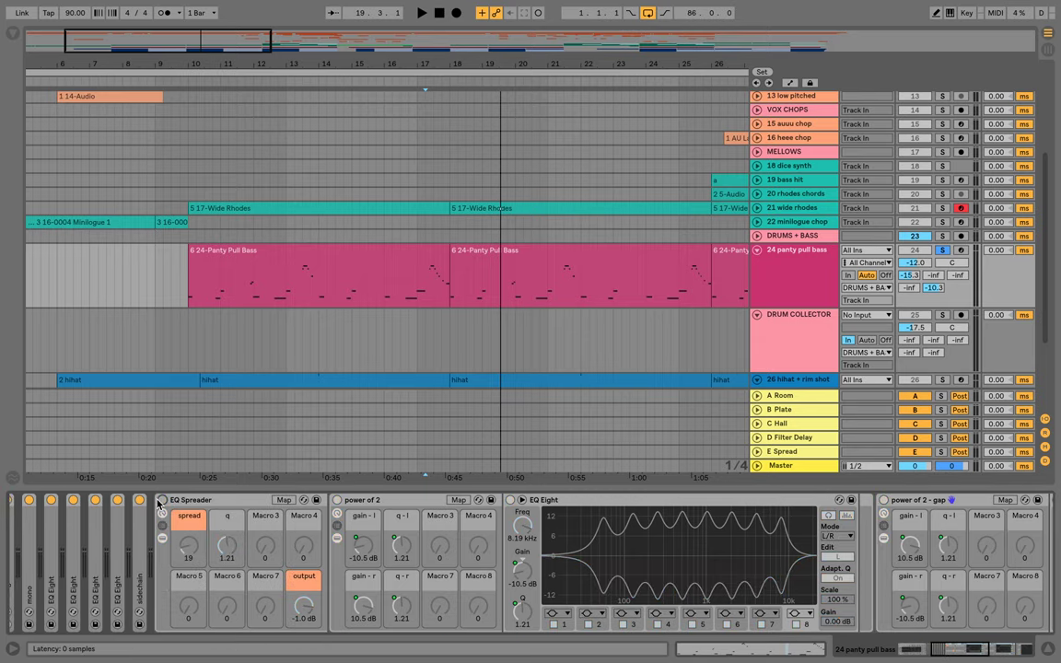
left_click(161, 500)
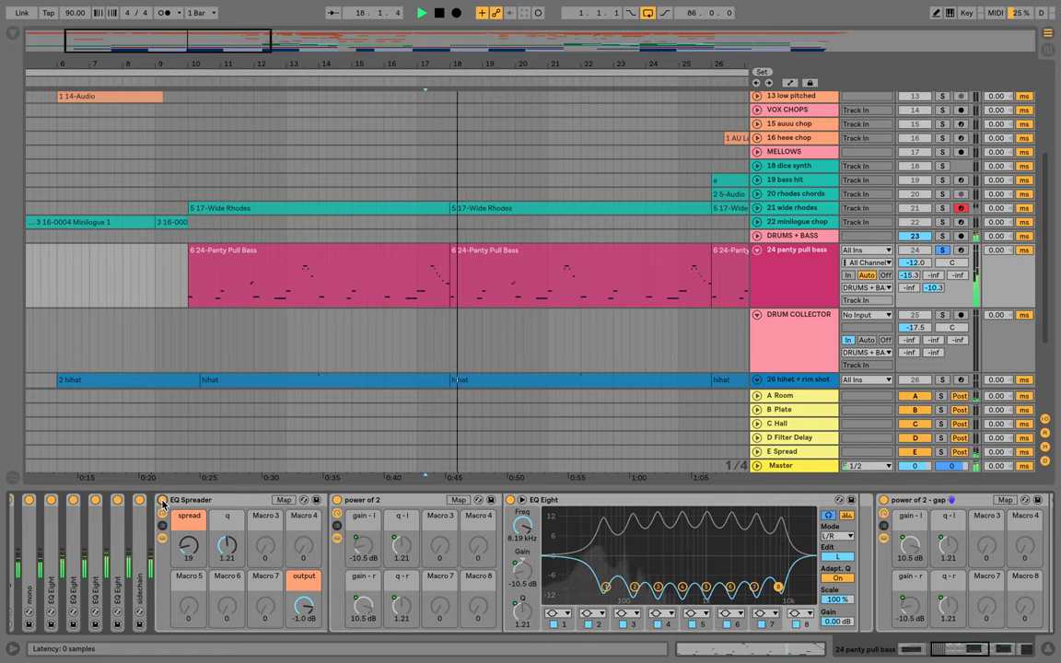
key("space")
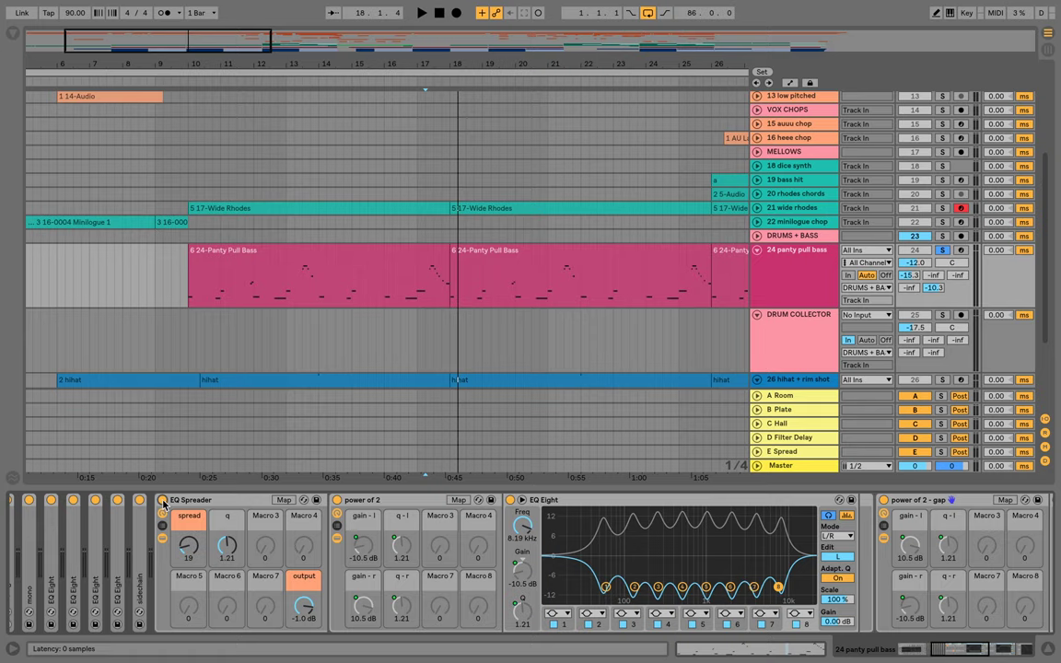
Hide the devices inside the bass track's EQ Spreader rack and reselect the 24 panty pull bass track
left_click(172, 502)
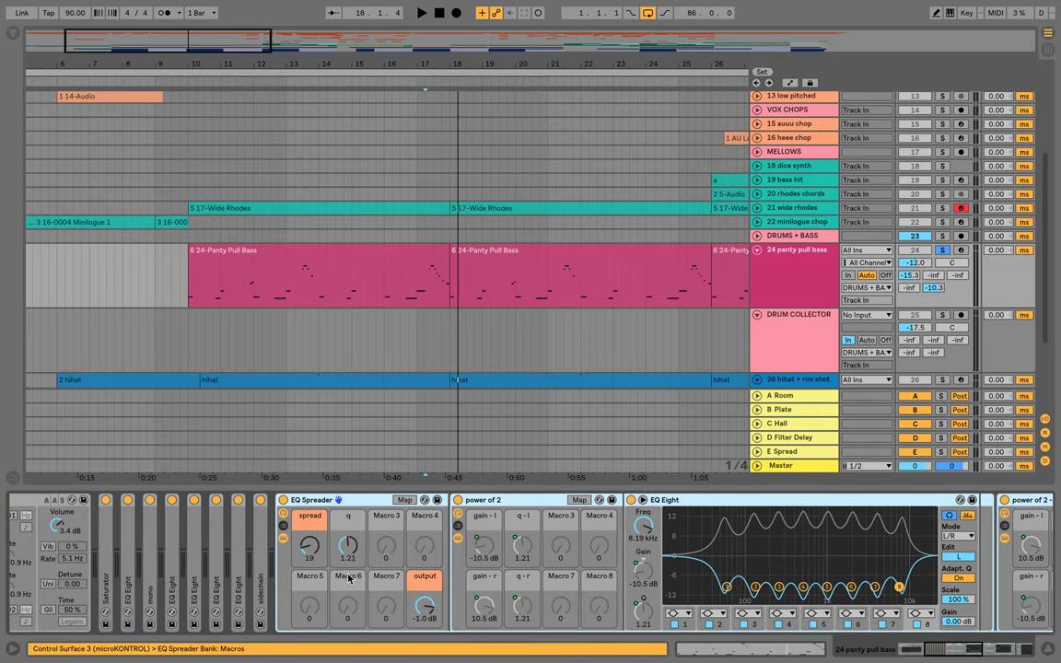
left_click(283, 539)
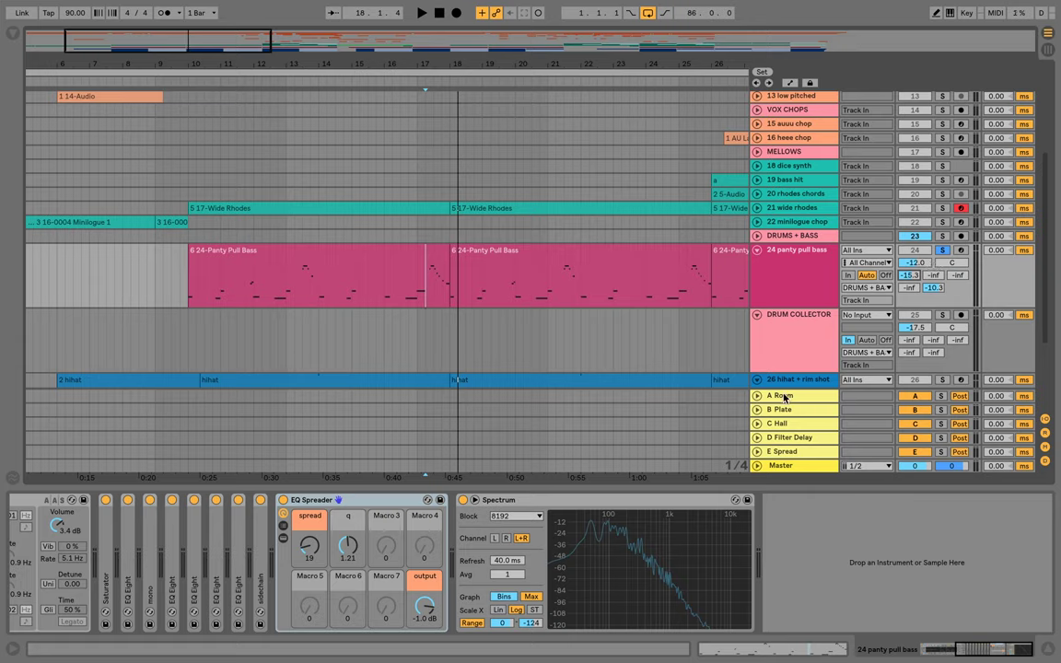
left_click(769, 452)
left_click(796, 264)
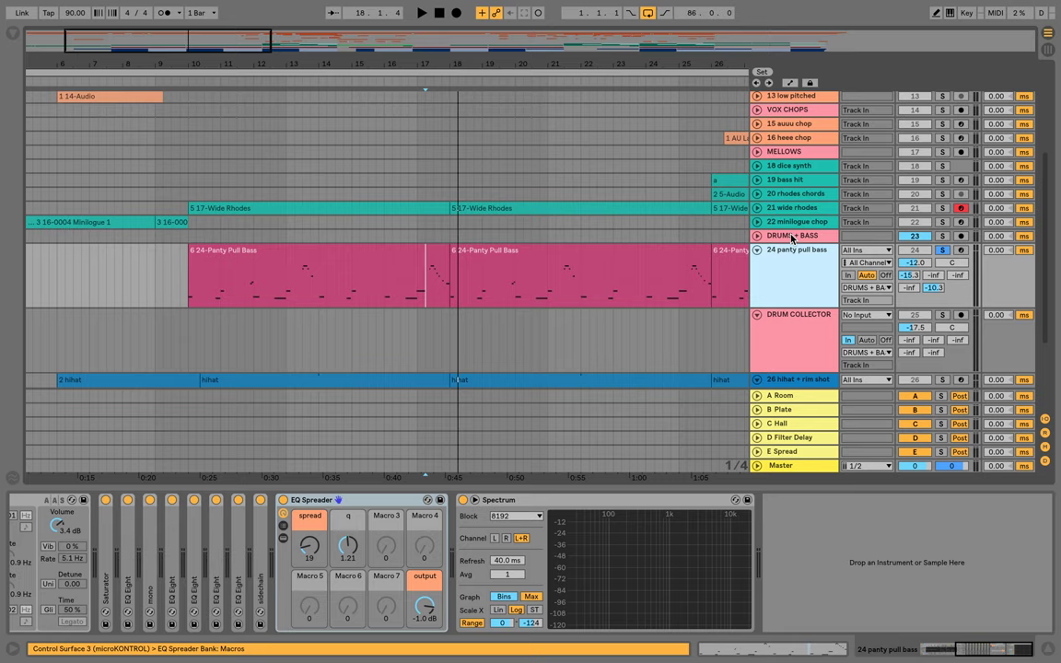
Show the DRUMS + BASS group's devices, fold the tracks inside the group, and unfold the DRUMS + BASS track itself
left_click(791, 238)
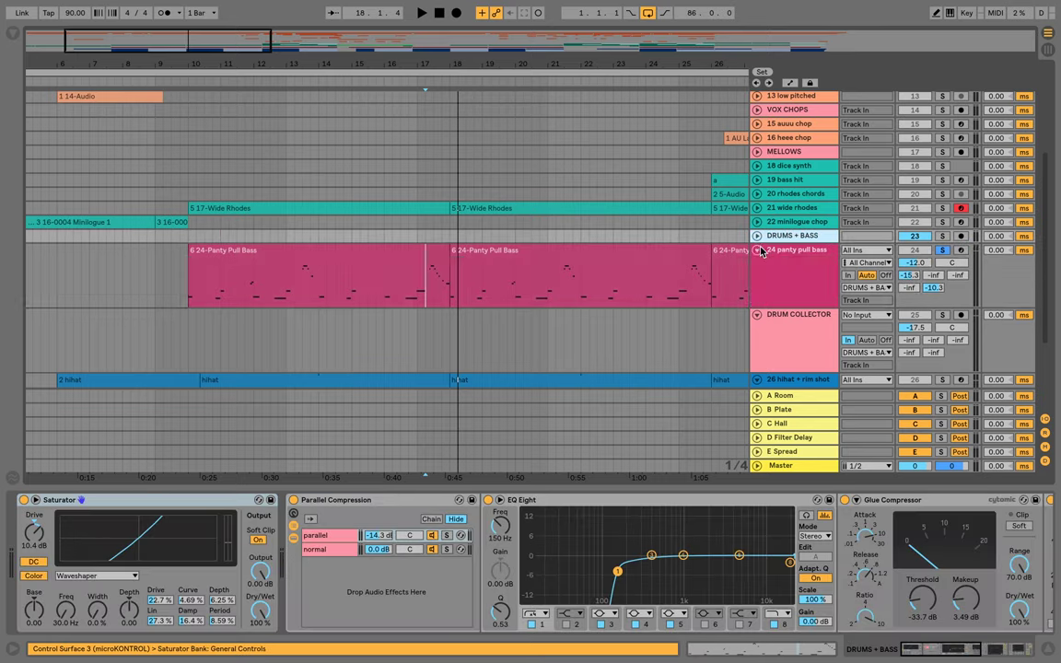
left_click(758, 251)
left_click(756, 265)
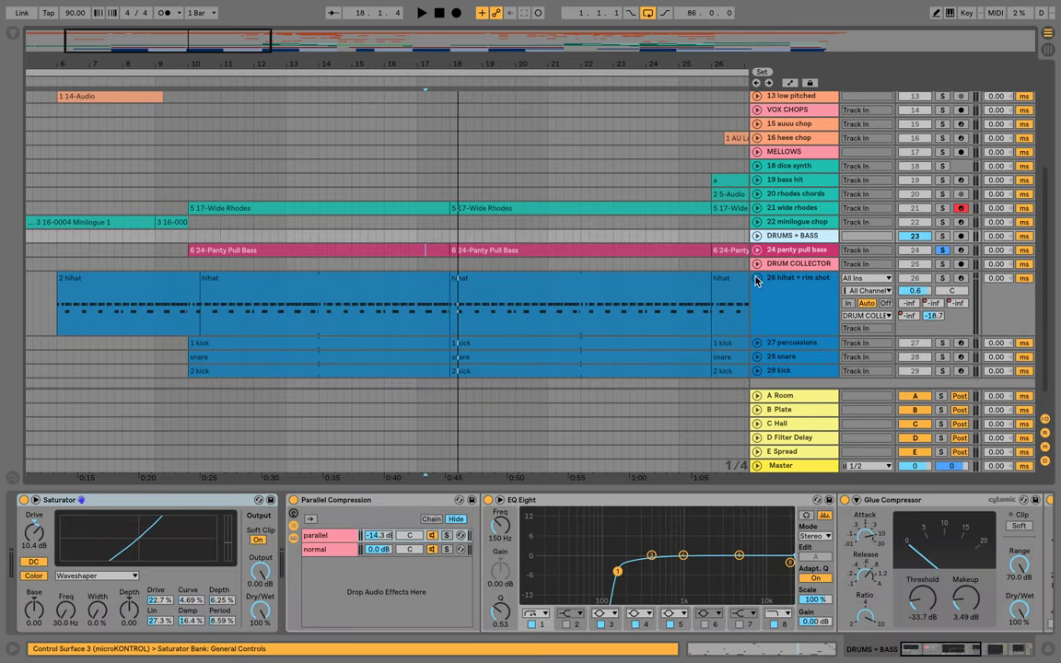
left_click(758, 237)
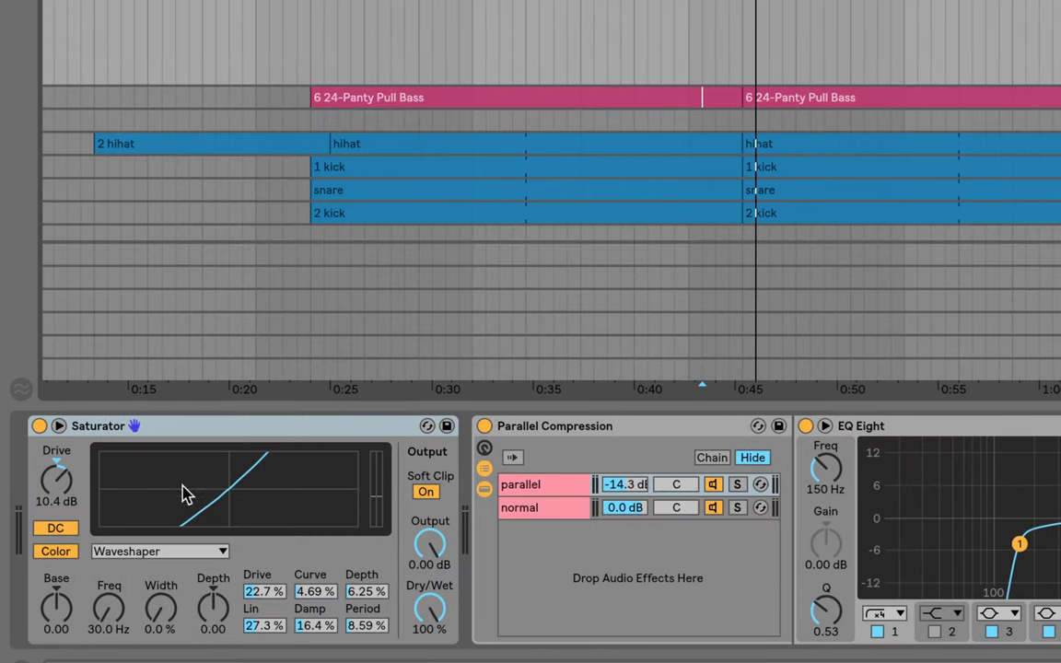
Check the Saturator's drive, lower its output to about -9.4 dB, and reset the output to 0 dB
left_click(59, 495)
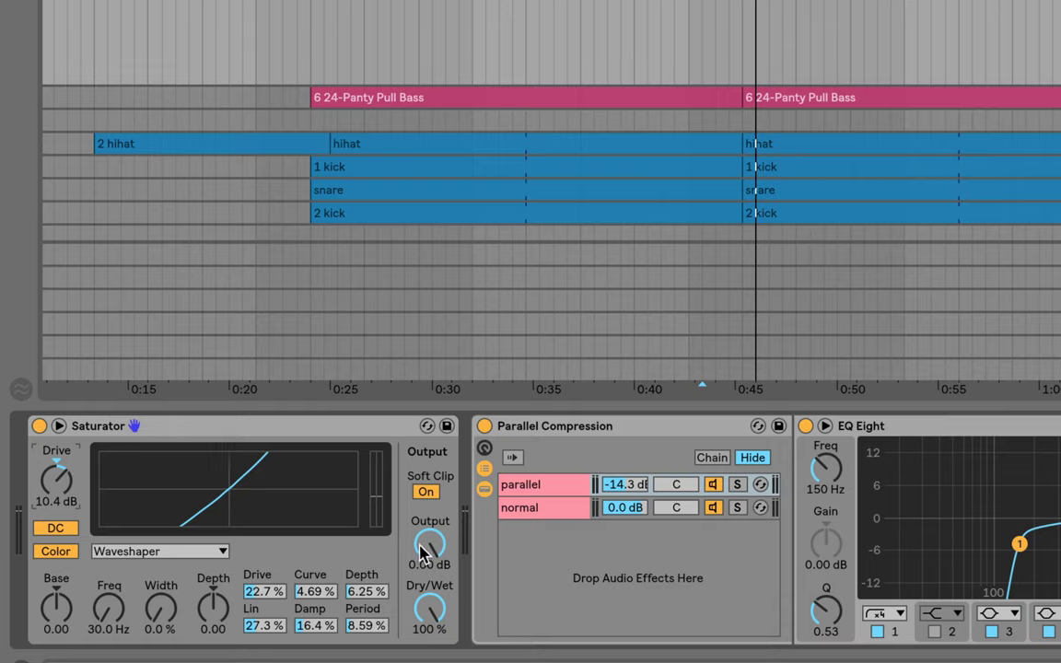
left_click_drag(427, 548, 426, 554)
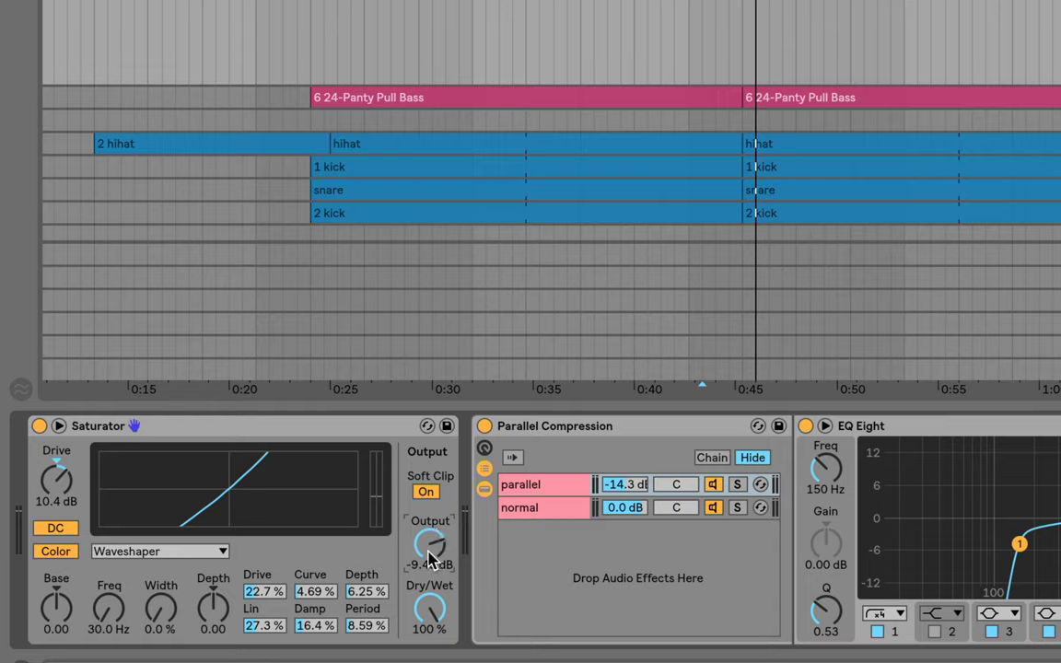
double_click(430, 553)
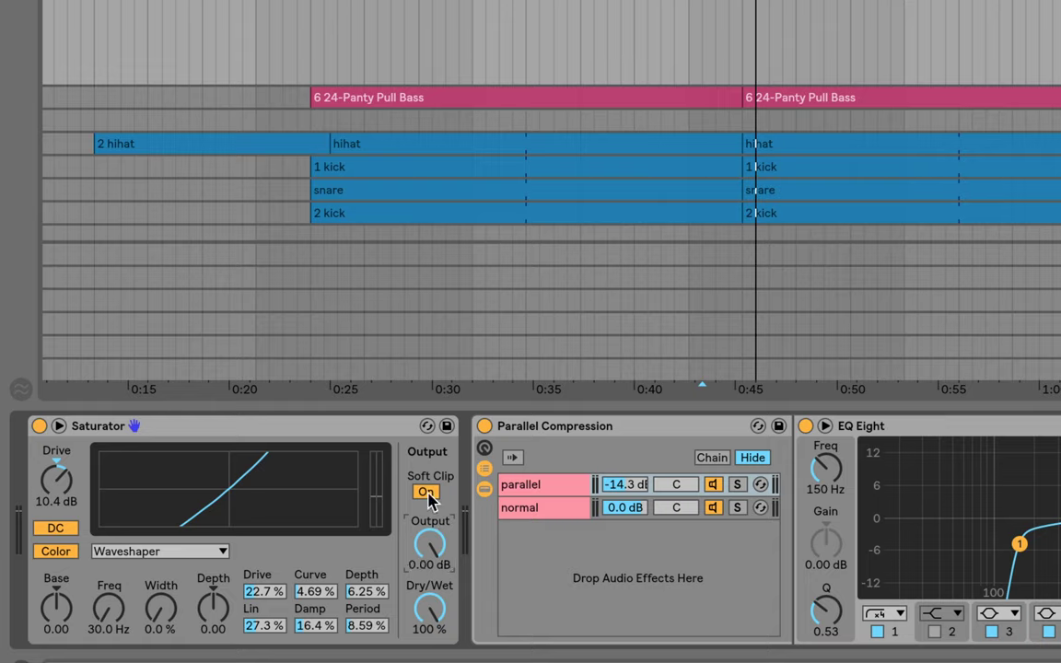
left_click(391, 430)
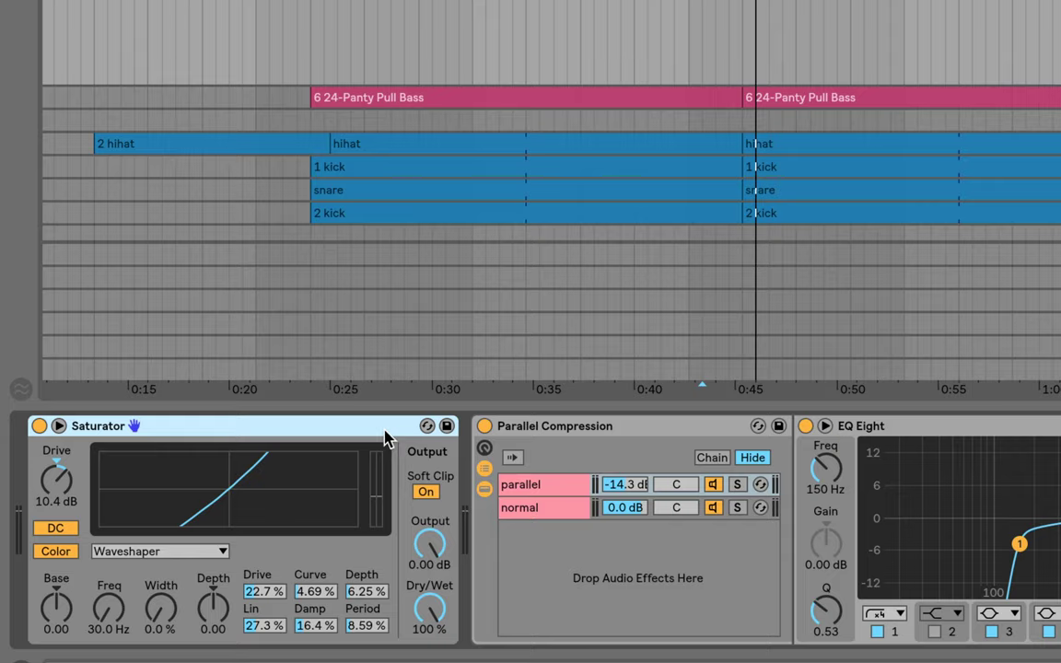
key("Delete")
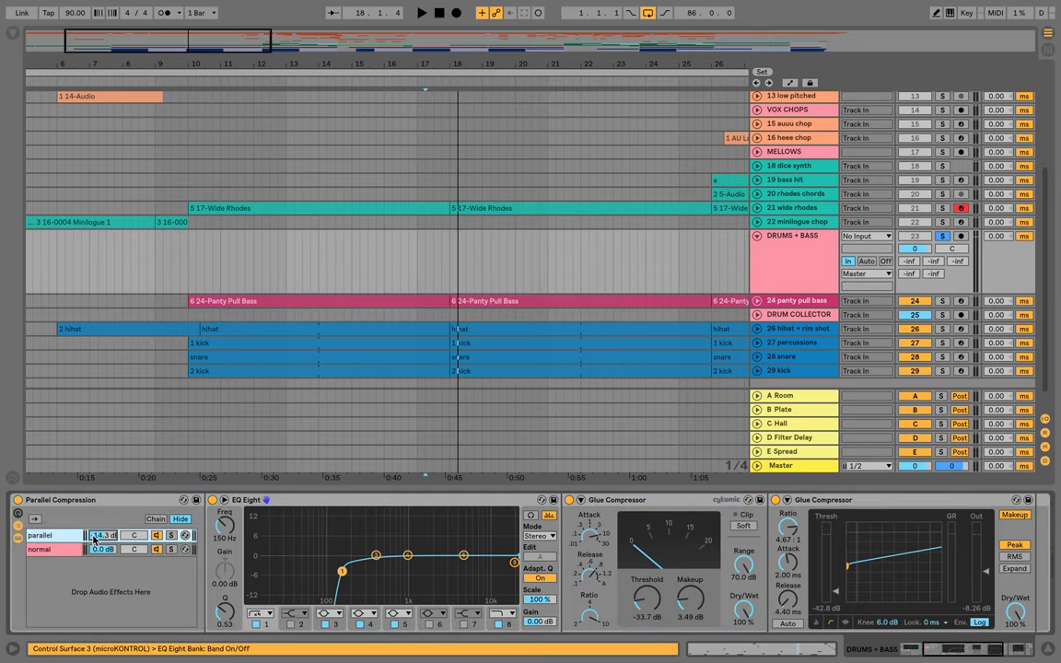
View both chains of the Parallel Compression rack and compare the drums and bass with the rack bypassed and enabled
left_click(56, 550)
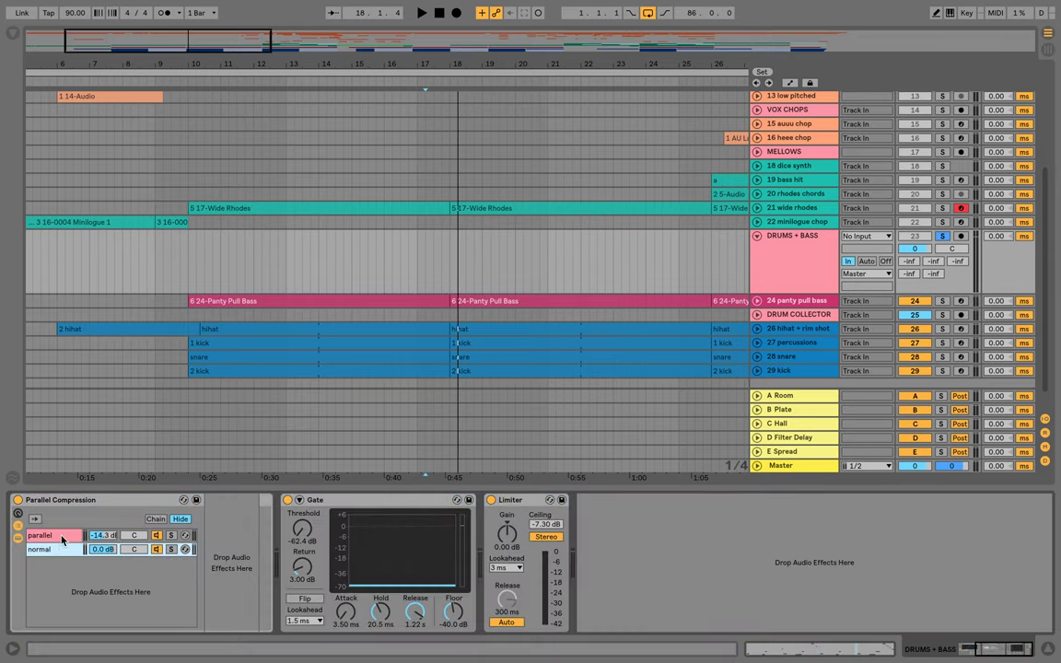
left_click(62, 537)
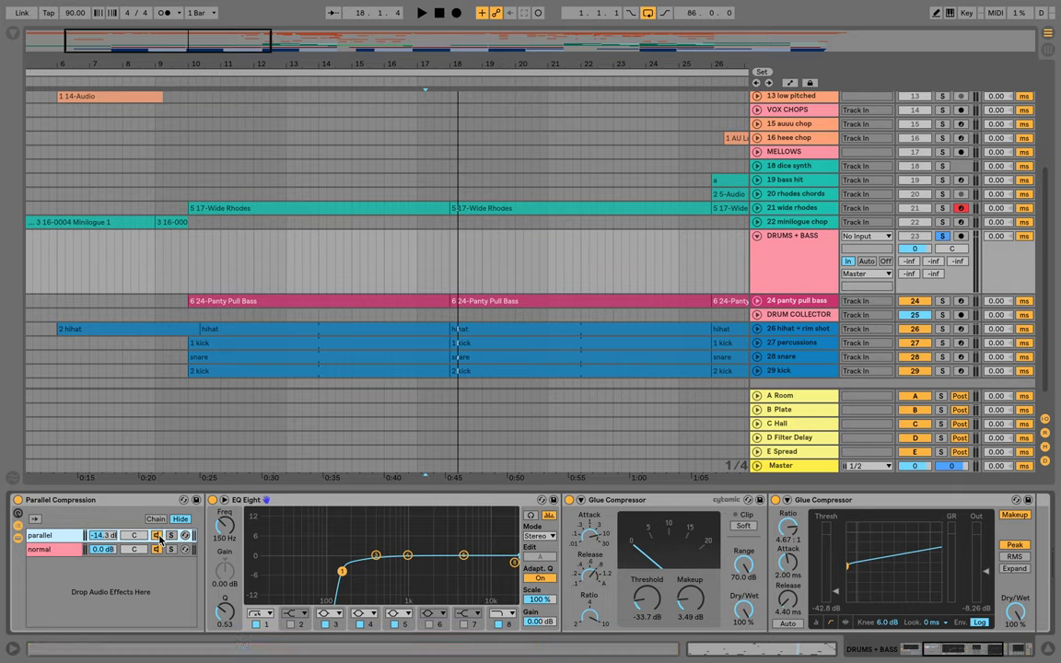
left_click(17, 501)
key("space")
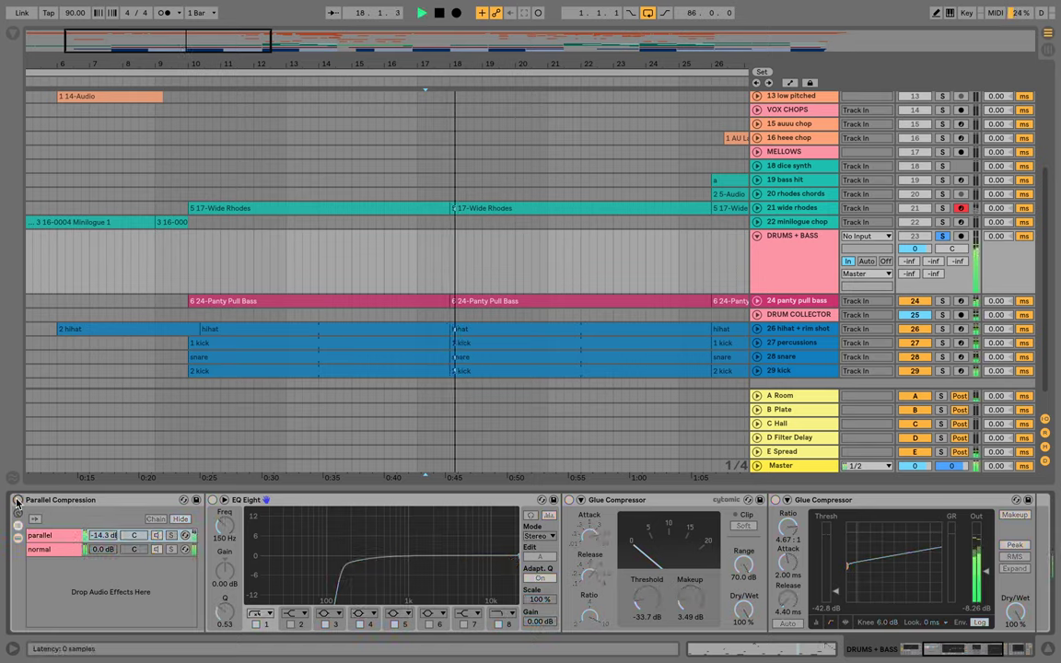
left_click(17, 502)
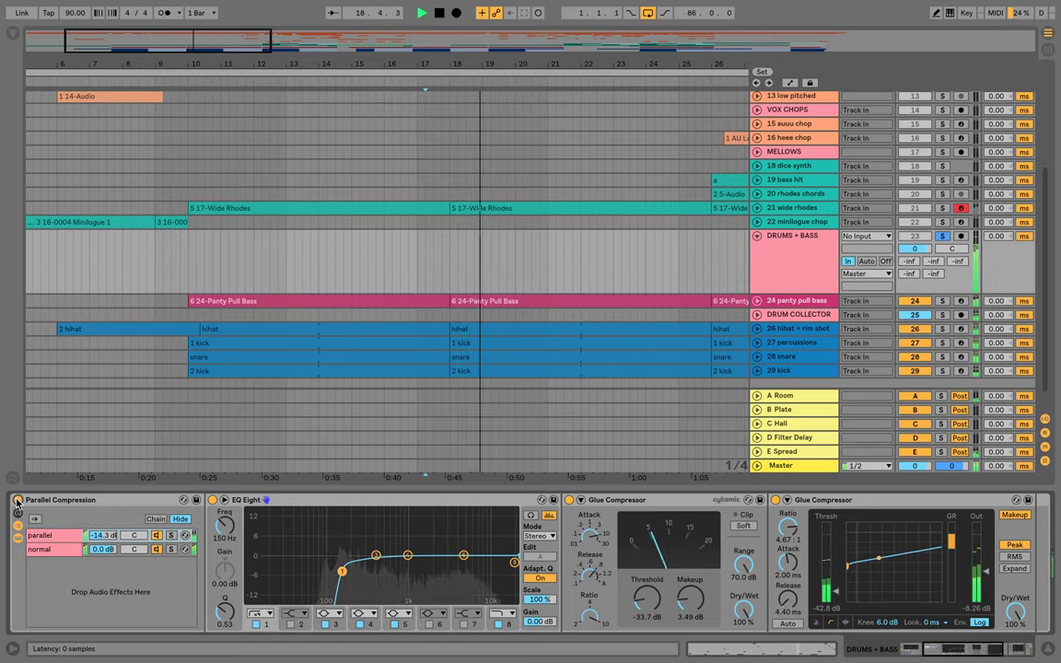
left_click(16, 502)
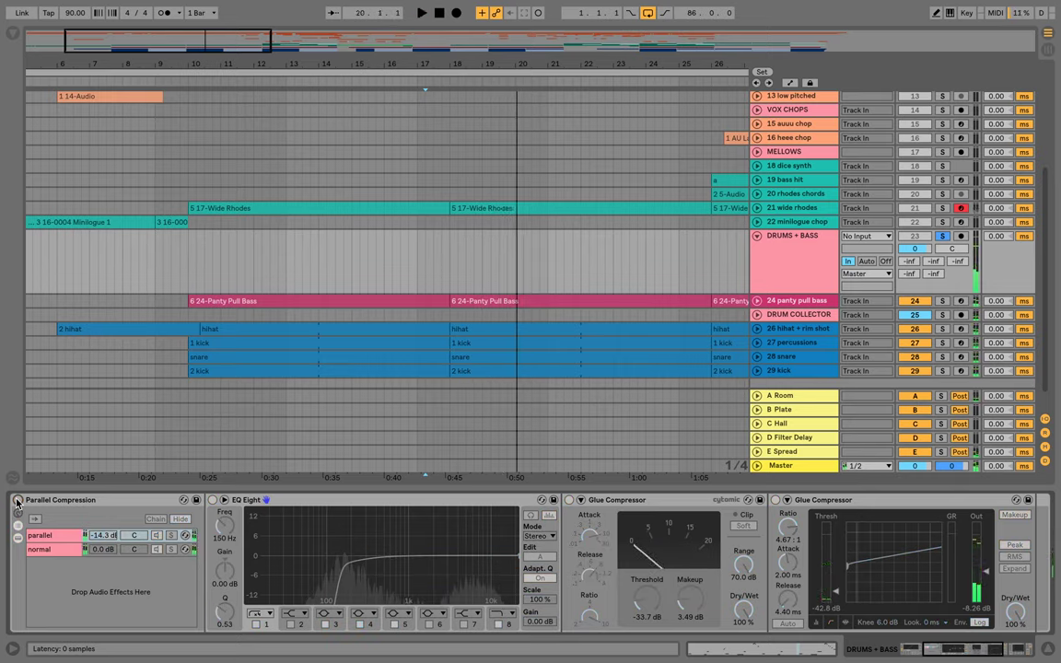
left_click(16, 502)
Solo the parallel chain to hear it alone, stop playback, and inspect band 1 of its EQ Eight
left_click(171, 536)
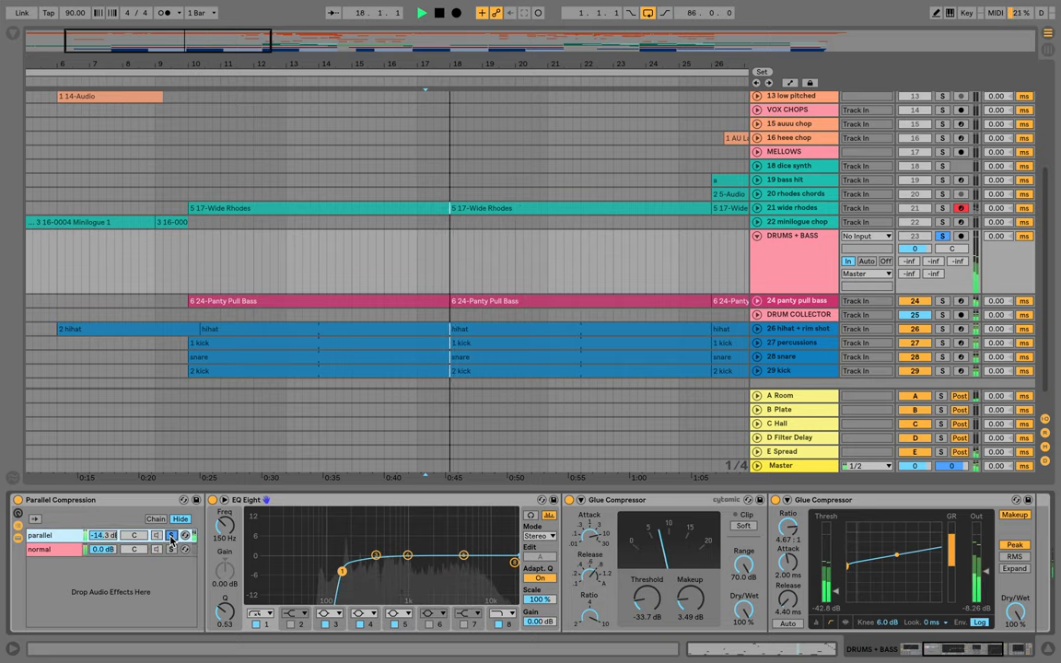
key("space")
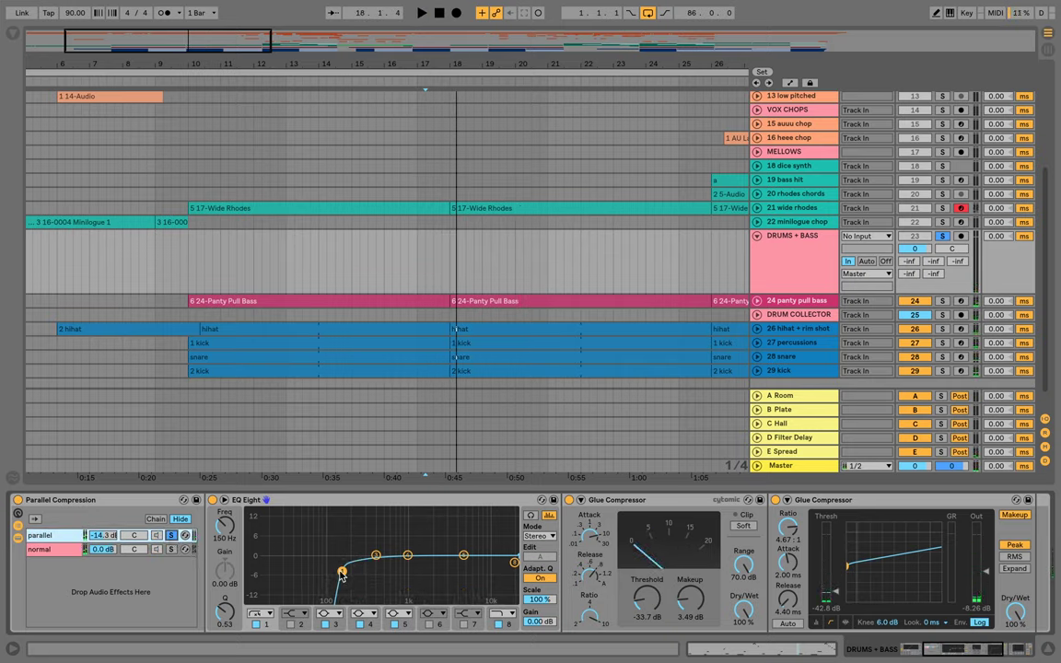
left_click(343, 573)
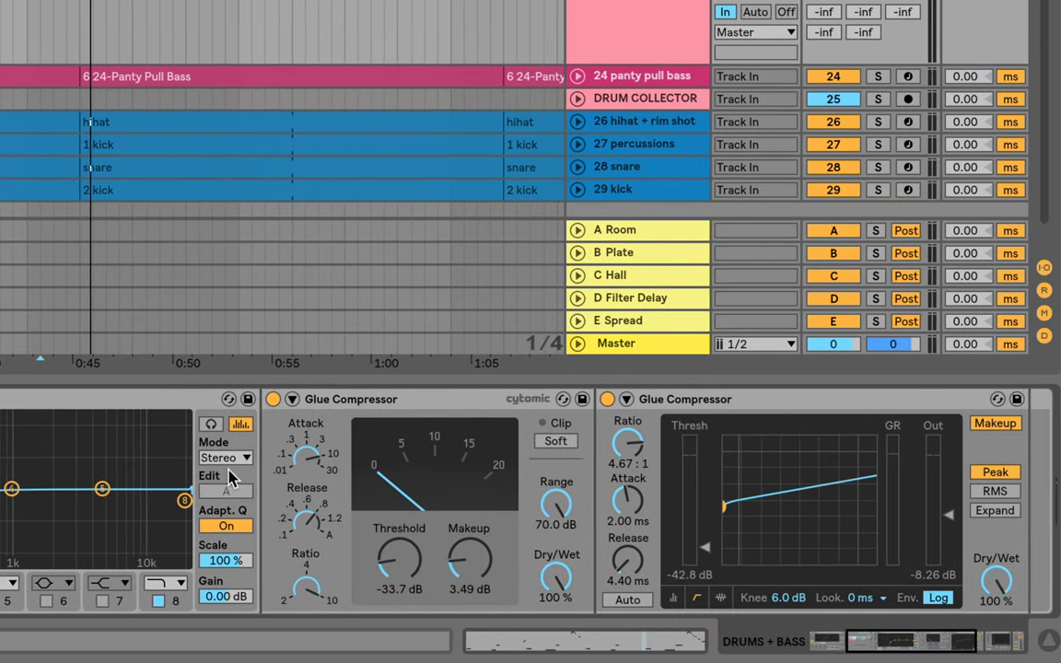
Examine the attack and release settings of both Glue Compressors in the parallel chain
left_click(318, 458)
left_click(303, 525)
left_click(807, 406)
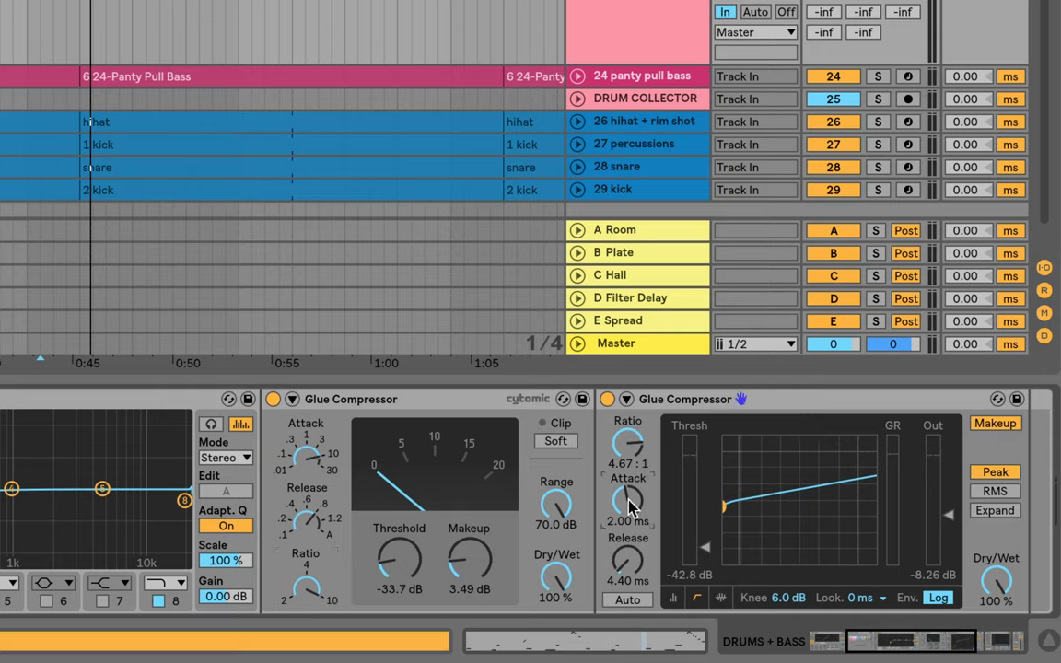
left_click(626, 561)
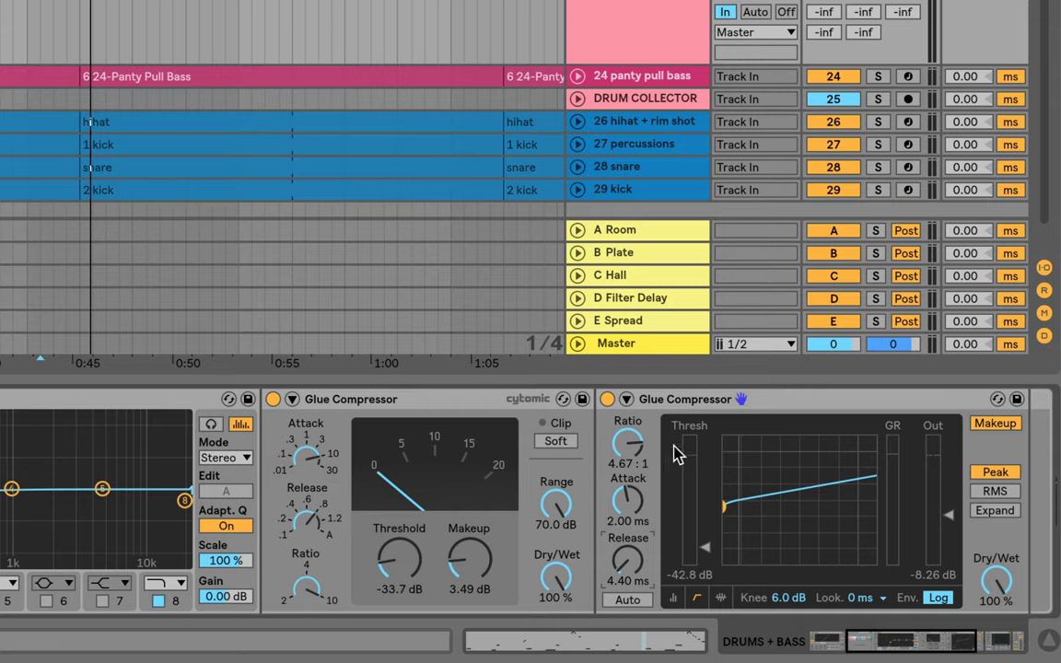
left_click(649, 502)
Compare the soloed parallel chain with its second Glue Compressor off and on, leave it on, and unsolo the chain
left_click(607, 400)
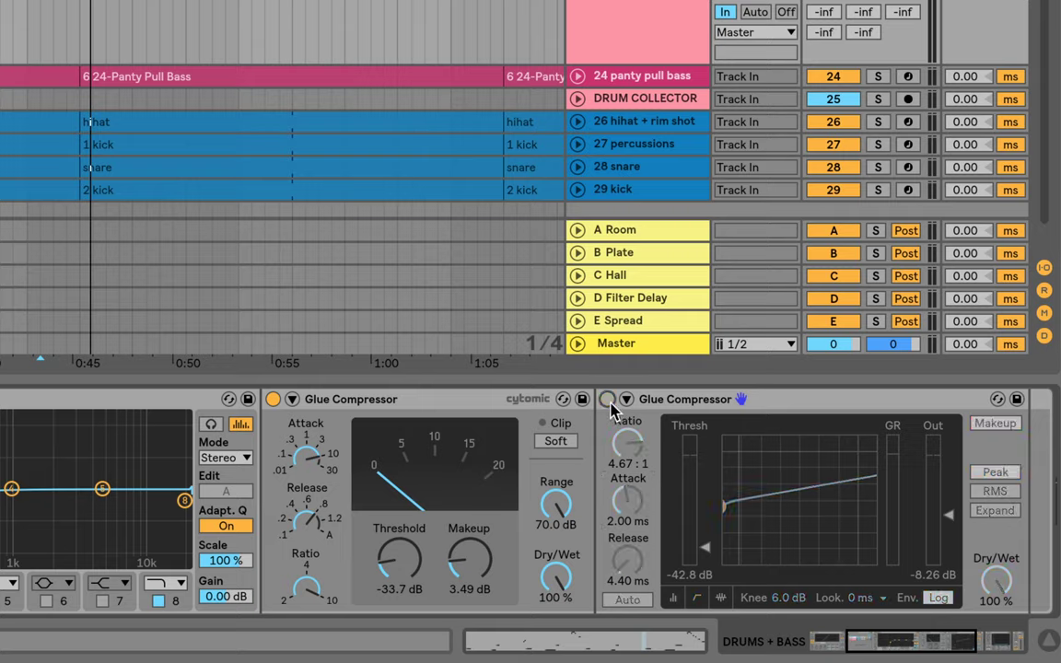
key("space")
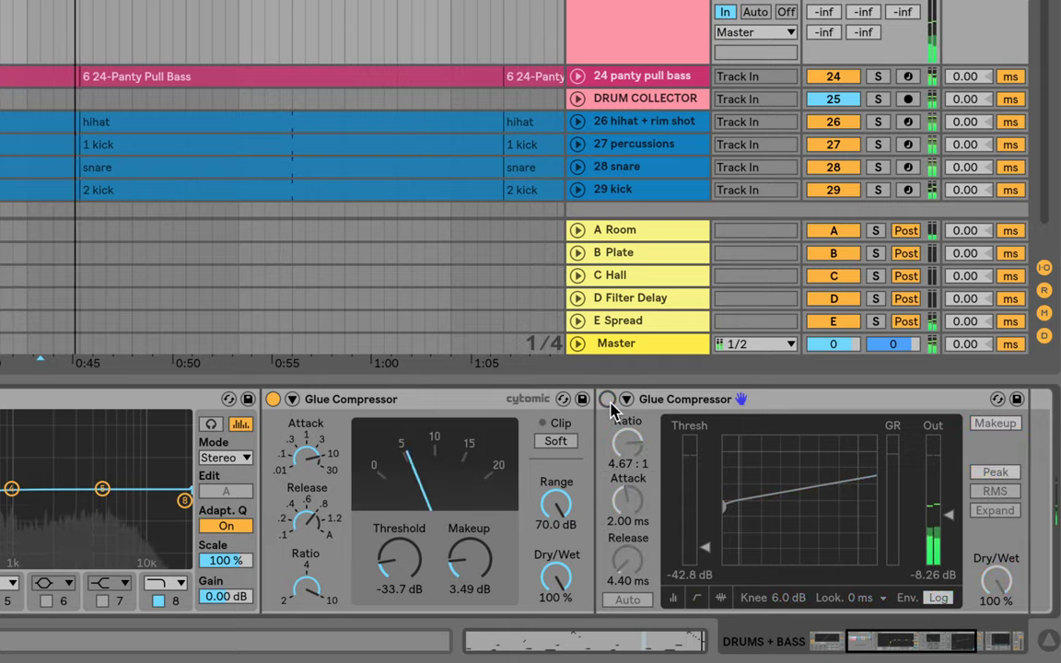
left_click(607, 399)
left_click(607, 400)
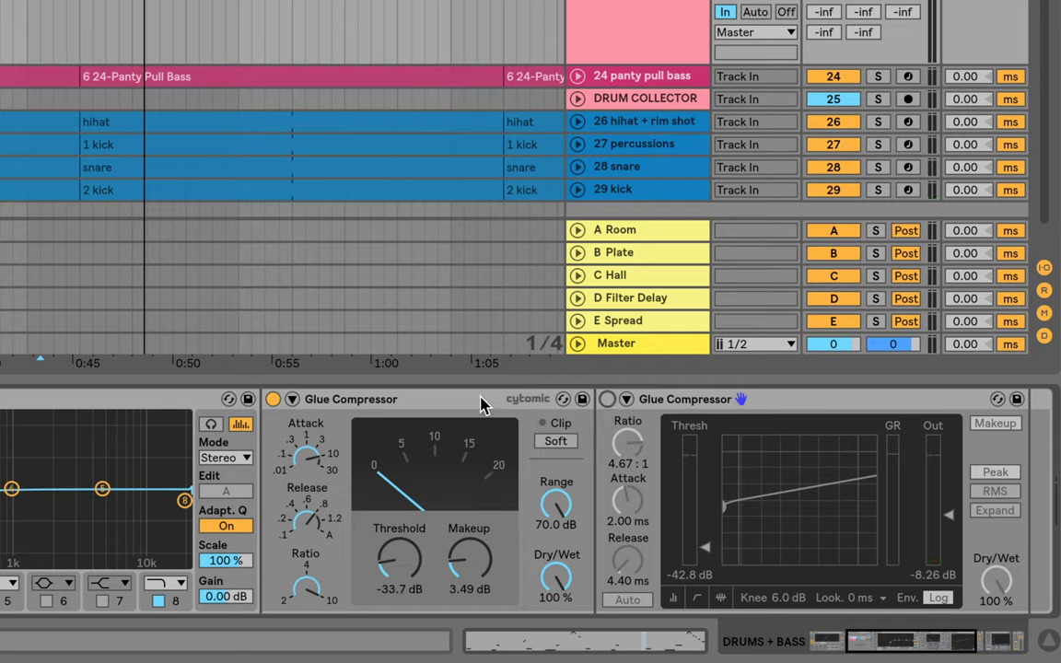
left_click(607, 400)
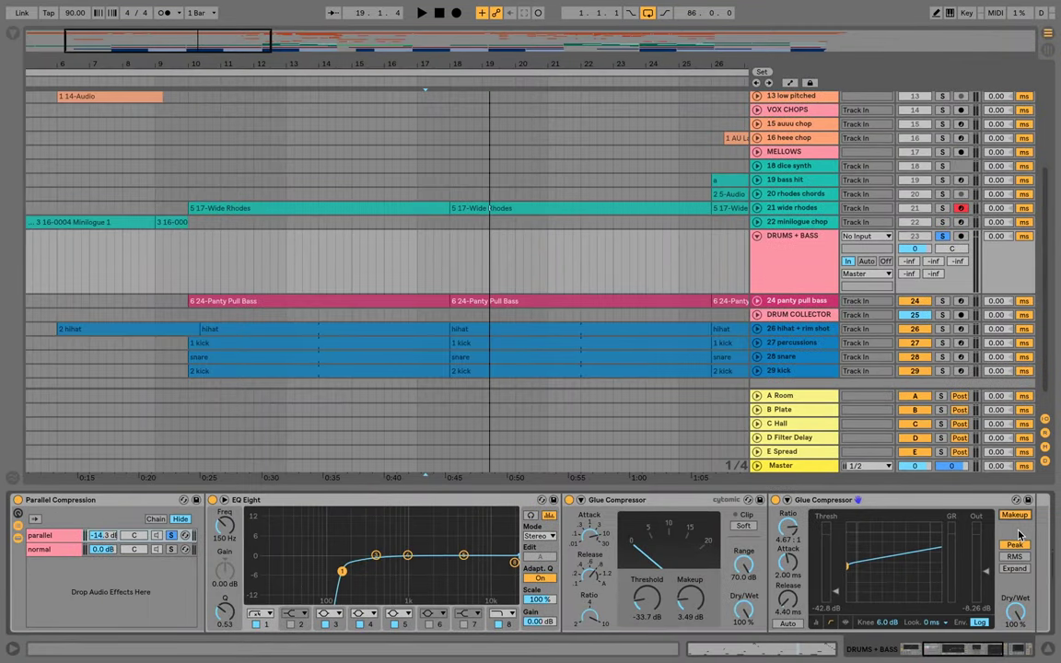
left_click(172, 536)
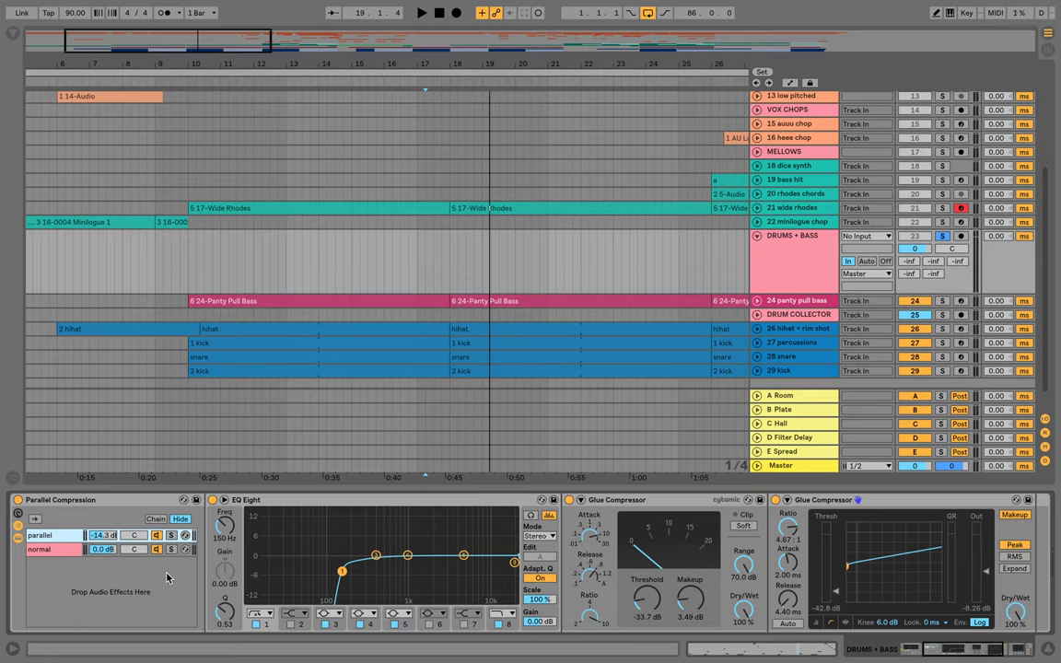
Collapse the Parallel Compression rack and lower the Gate's floor to -inf dB
double_click(108, 499)
left_click(132, 501)
scroll(128, 502, "left", 2)
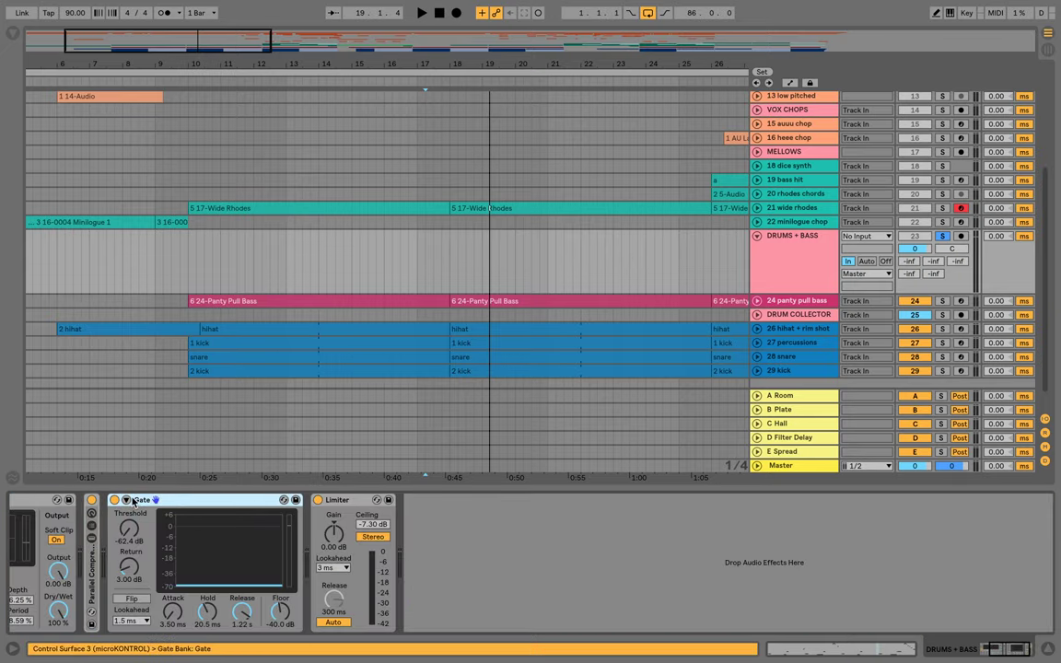
scroll(166, 503, "left", 2)
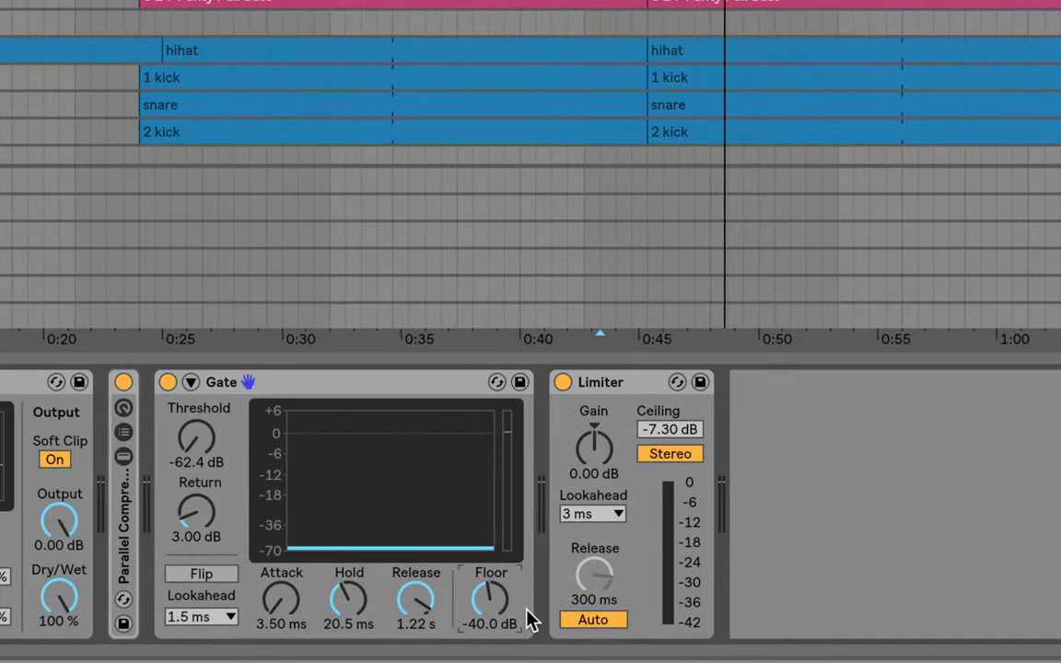
left_click_drag(495, 606, 494, 654)
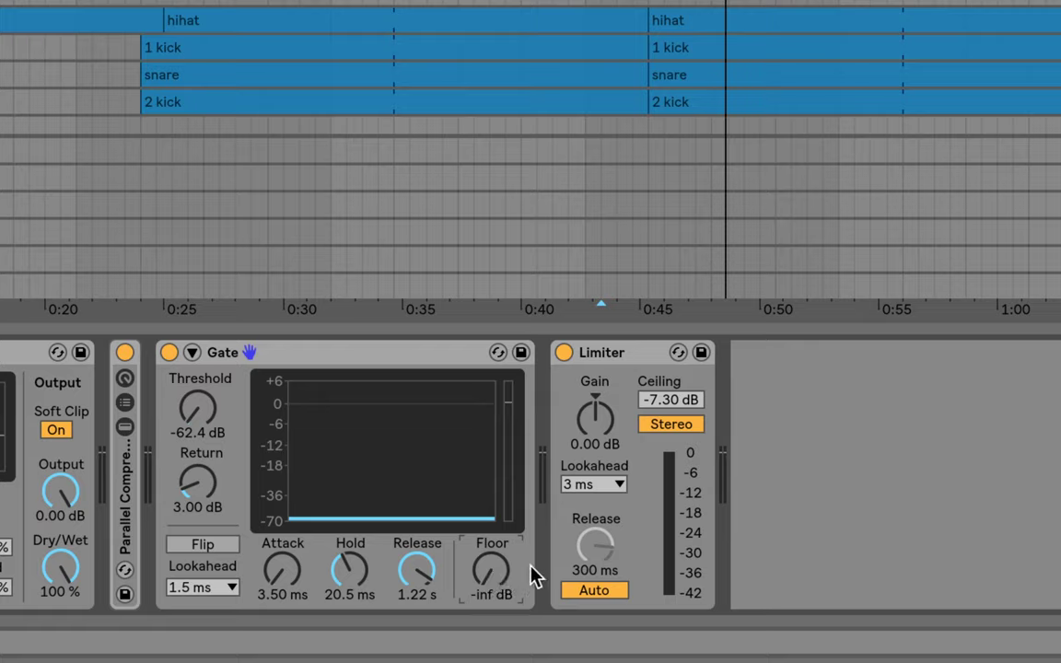
Select the Limiter after the Gate and check its lookahead setting
left_click(623, 359)
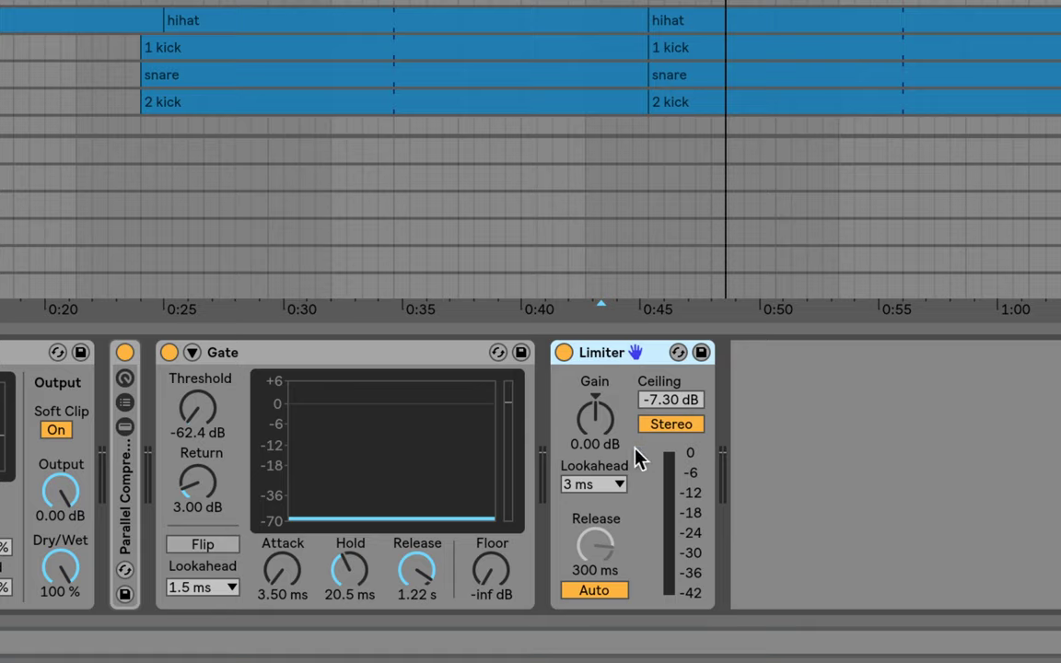
left_click(615, 485)
left_click(617, 488)
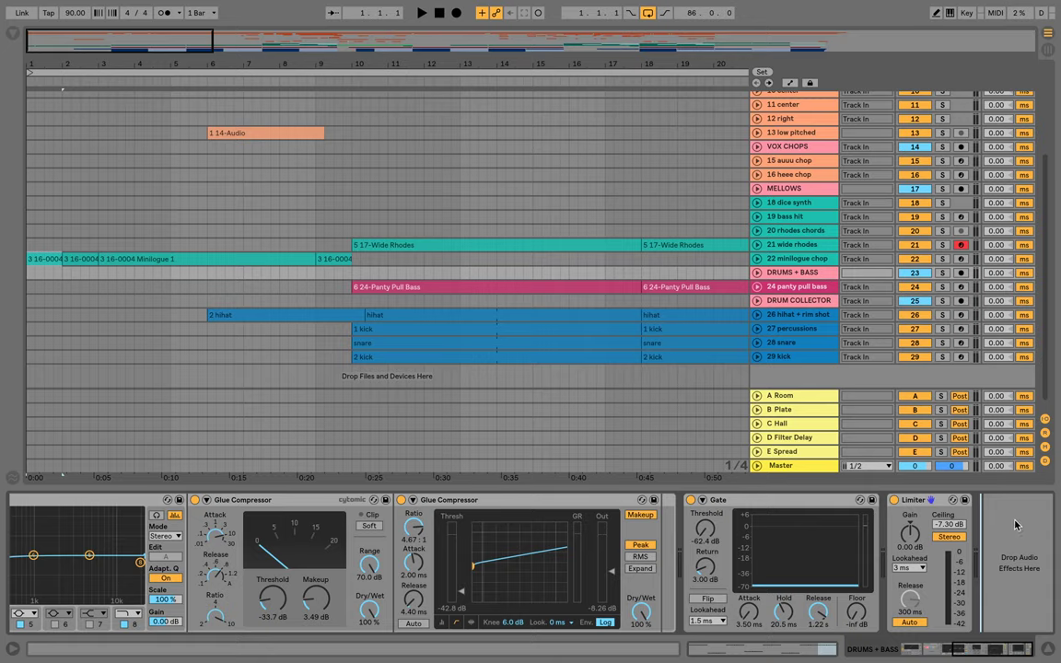
Unfold the 22 minilogue chop track, show its devices, and solo it
left_click(758, 259)
left_click(785, 260)
left_click(943, 259)
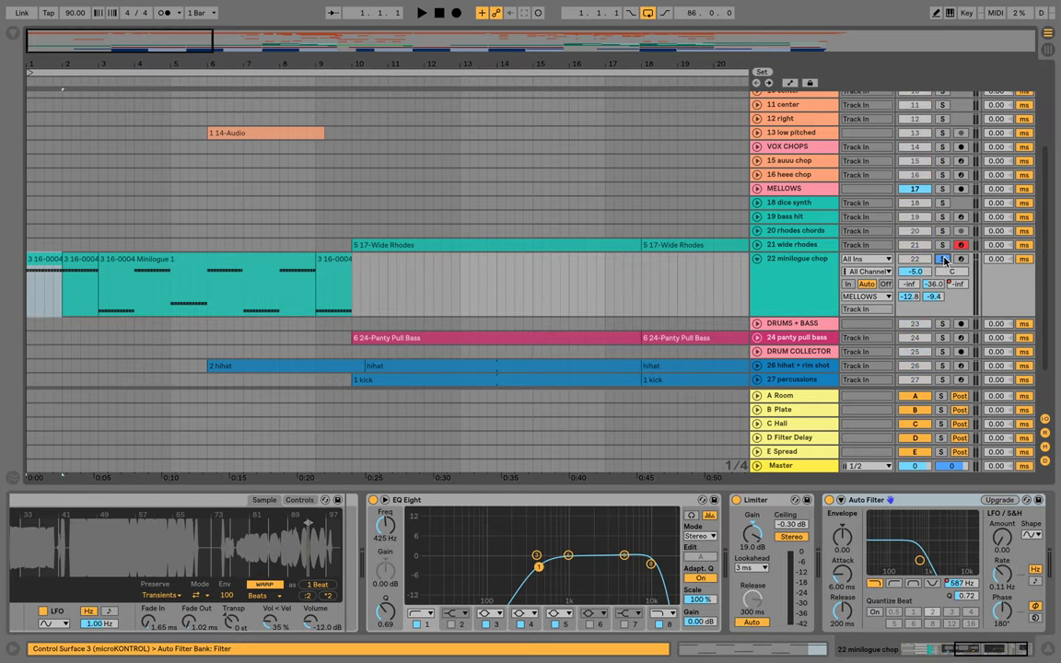
Play the first 16-0004 Minilogue clip on the minilogue chop track from bar 1 and examine its notes
left_click(50, 259)
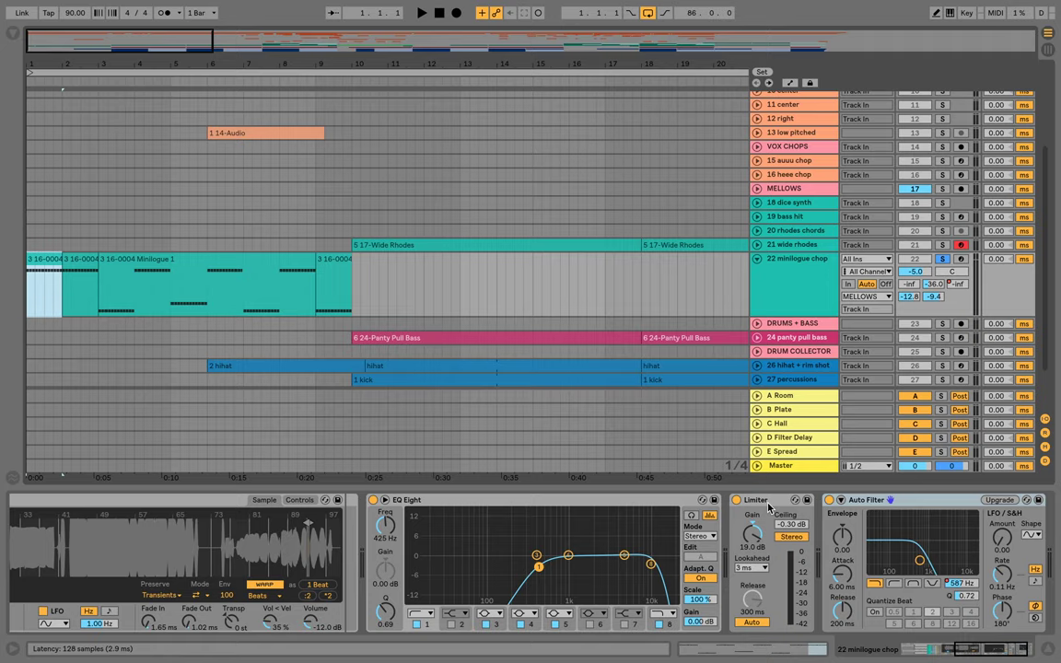
key("space")
key("shift+Tab")
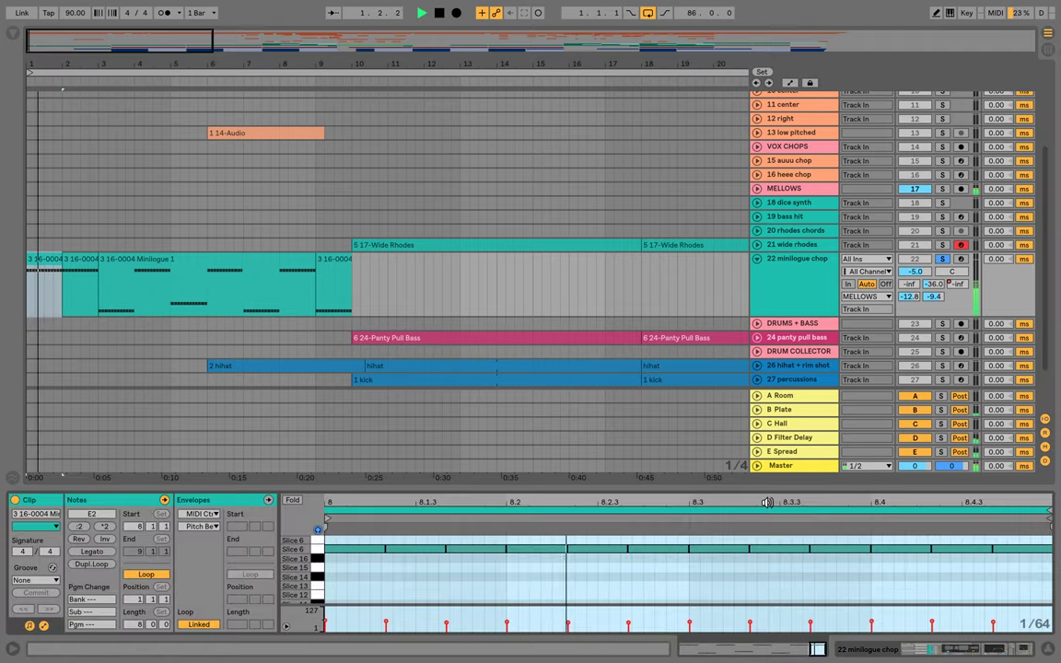
left_click_drag(768, 503, 768, 454)
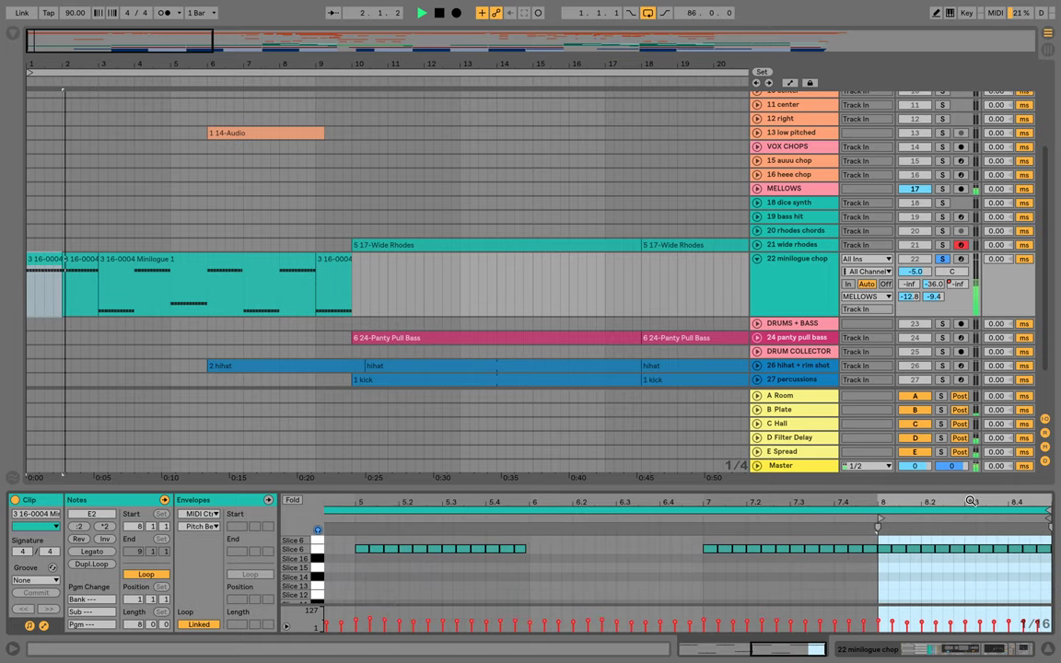
Select the Minilogue clip starting at bar 3 and locate its source minilogue 1.wav among the current project's recorded samples
left_click(150, 265)
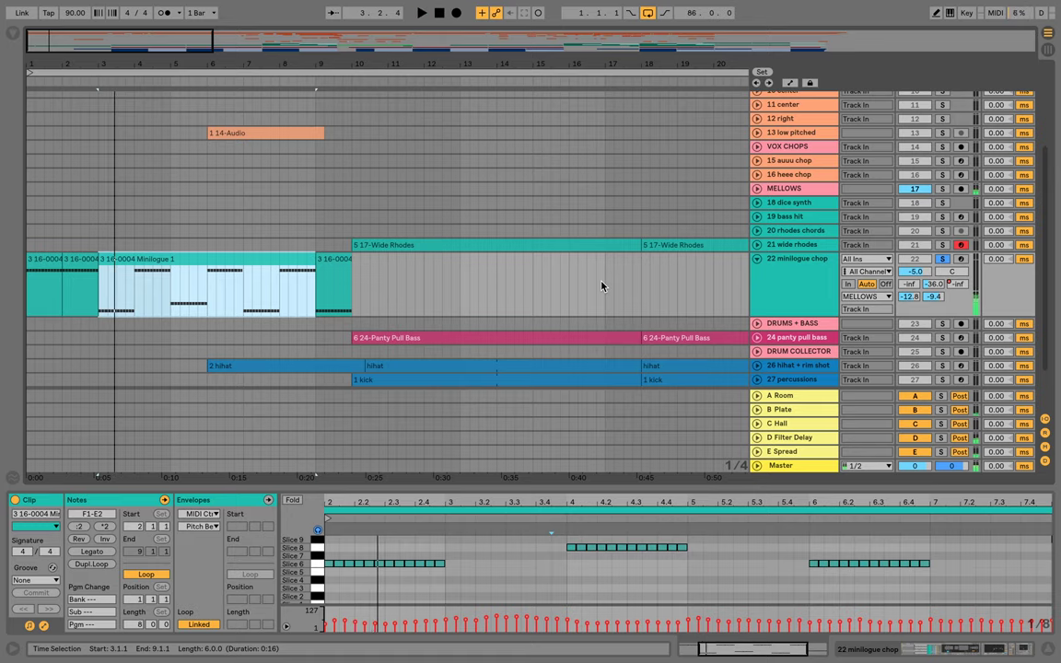
key("super+alt+b")
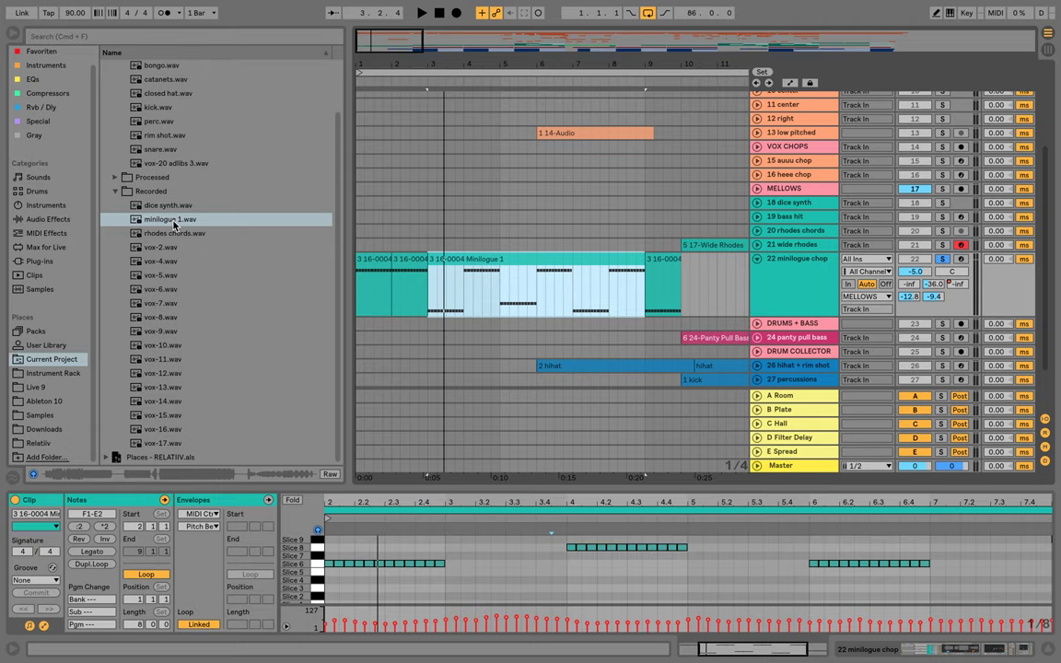
left_click(174, 221)
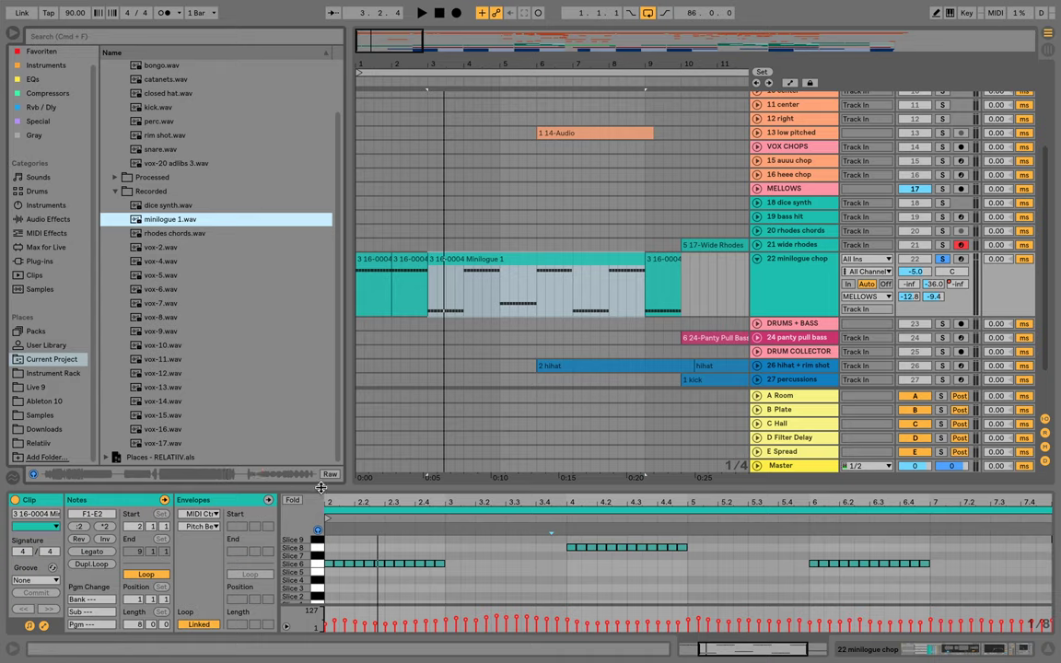
key("super+alt+b")
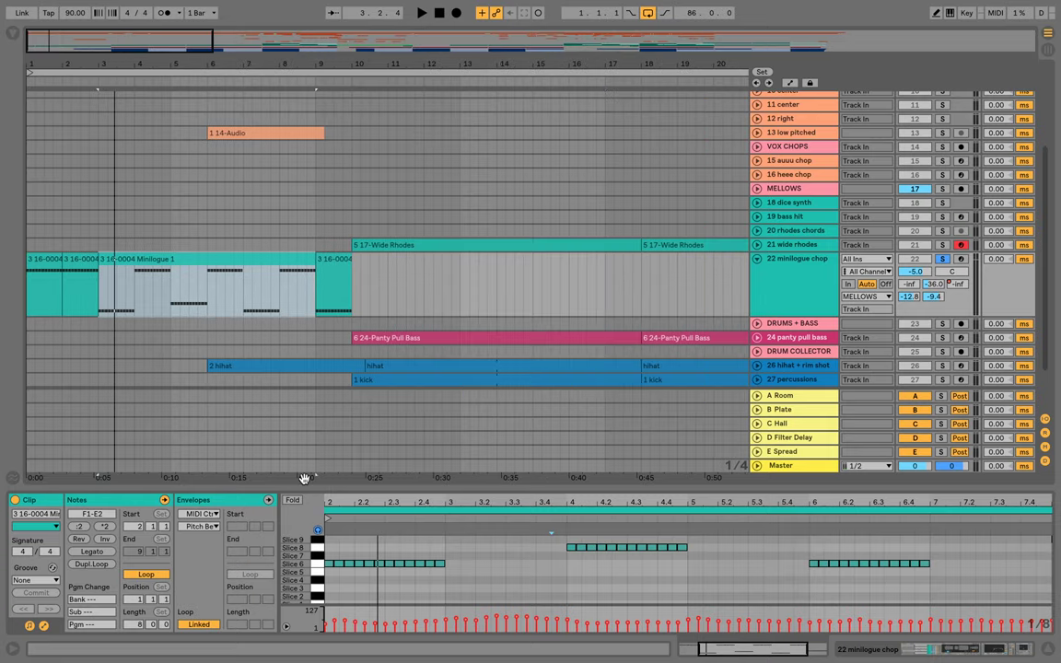
Set the Slice 6 Simpler on the minilogue chop track to Slice mode, slicing by Beat with a 1/8 division
key("shift+Tab")
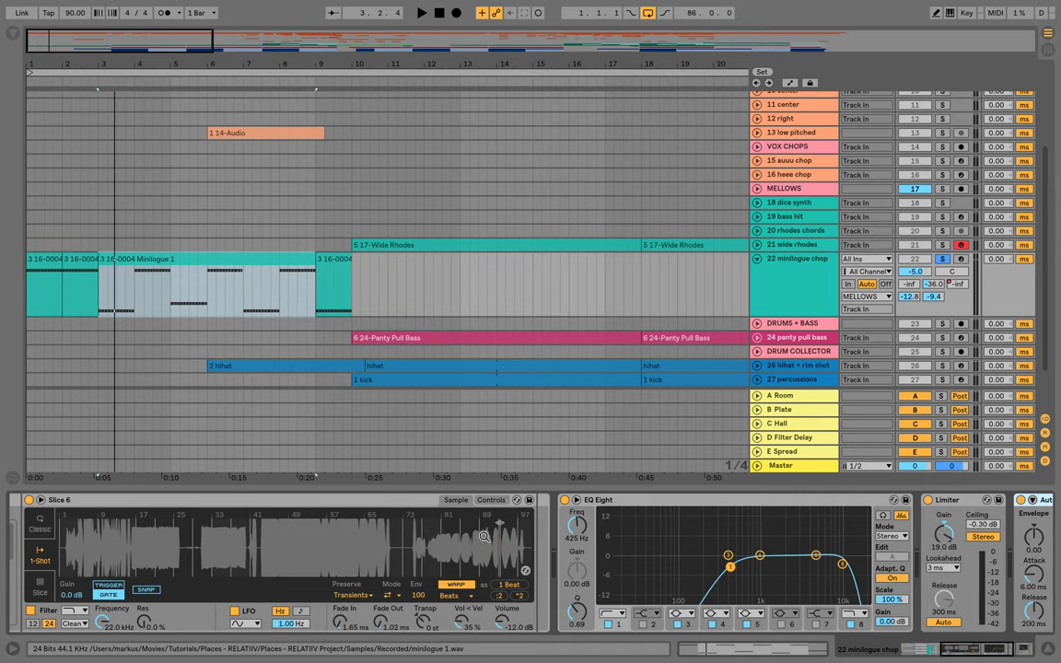
scroll(482, 553, "left", 6)
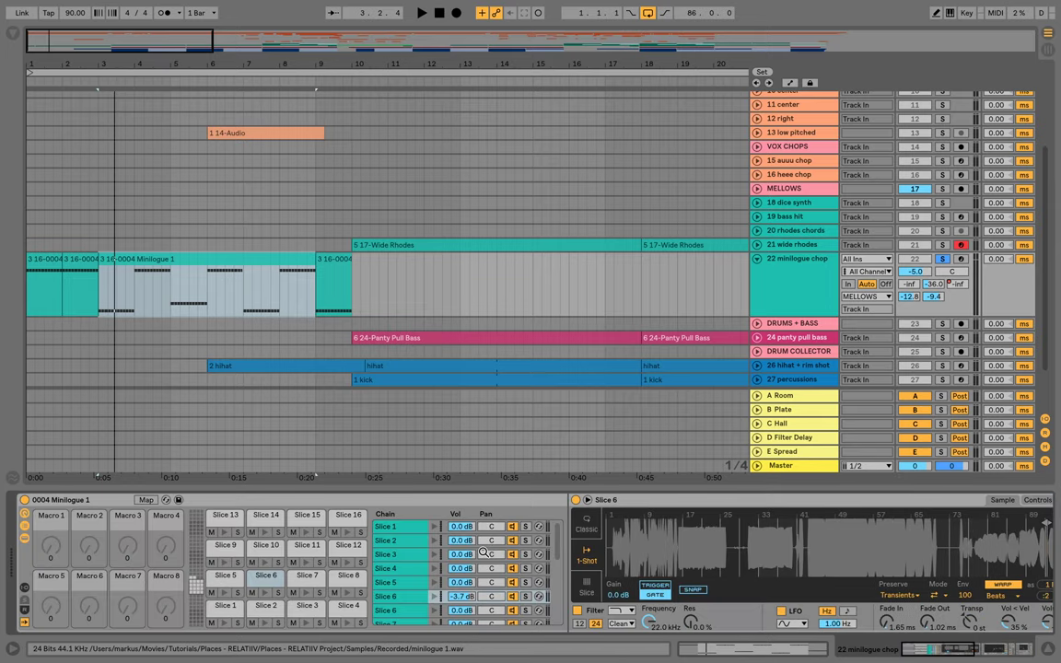
left_click(586, 587)
scroll(635, 544, "right", 5)
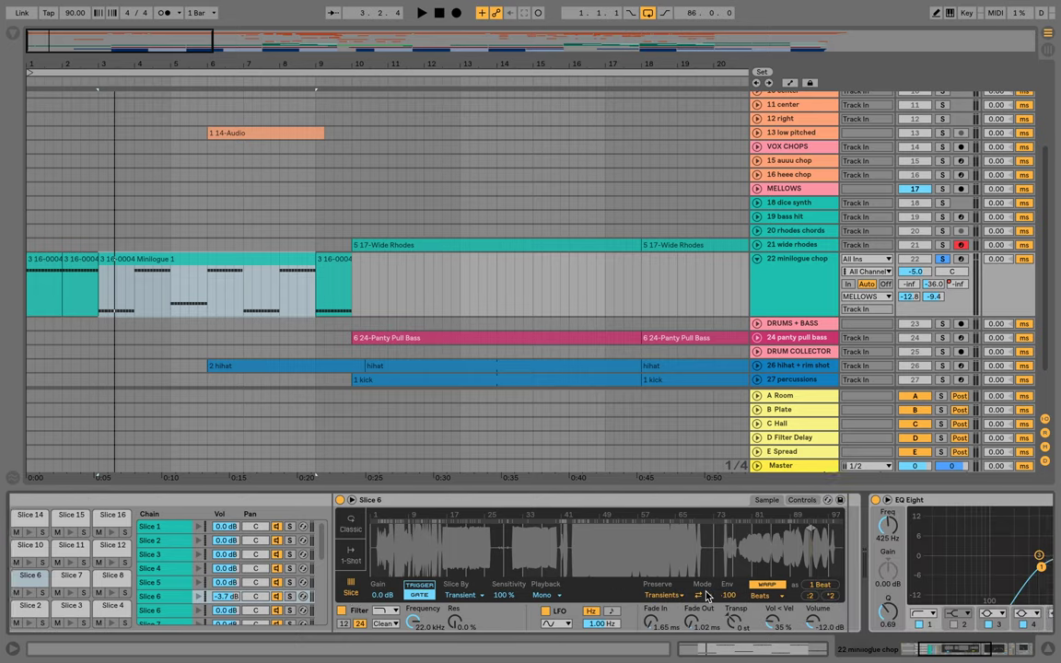
left_click(417, 596)
left_click(419, 597)
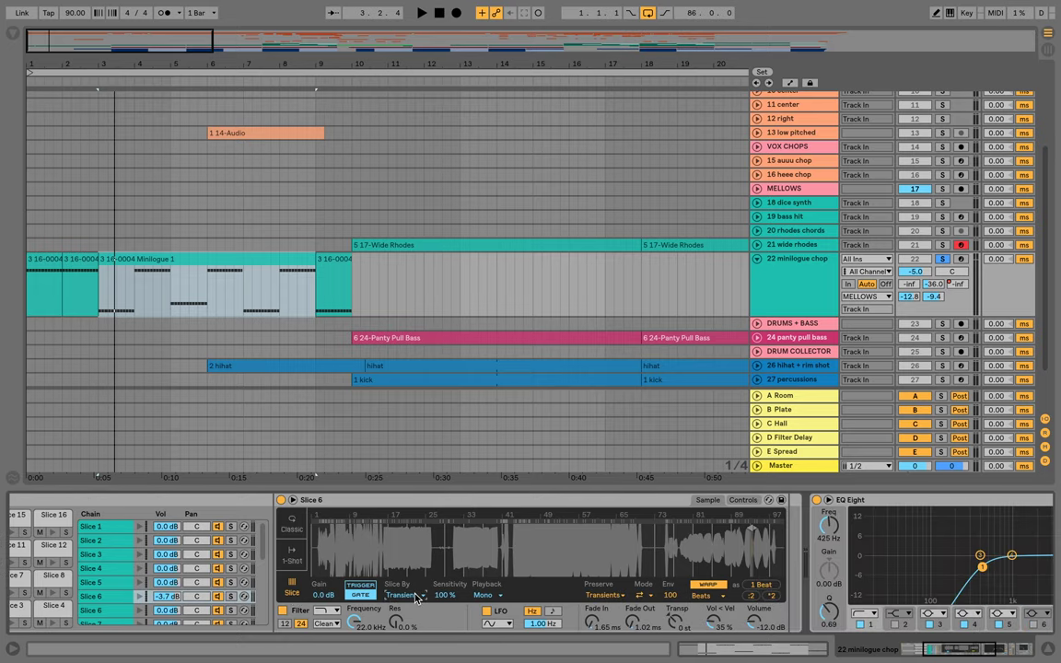
left_click(418, 596)
left_click(405, 617)
left_click(440, 595)
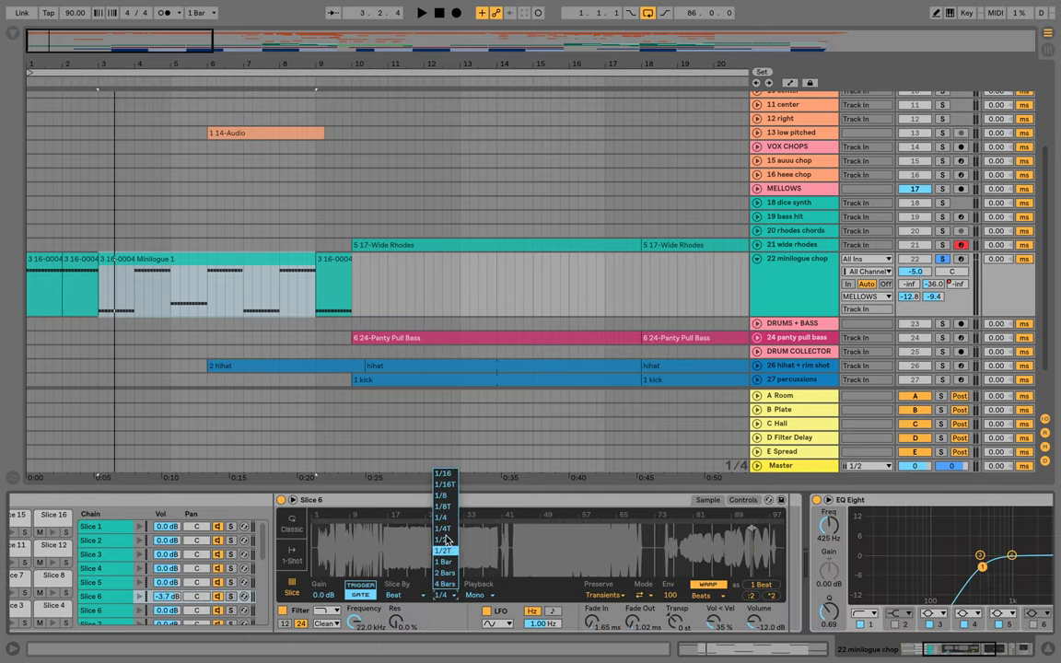
left_click(446, 506)
left_click(442, 595)
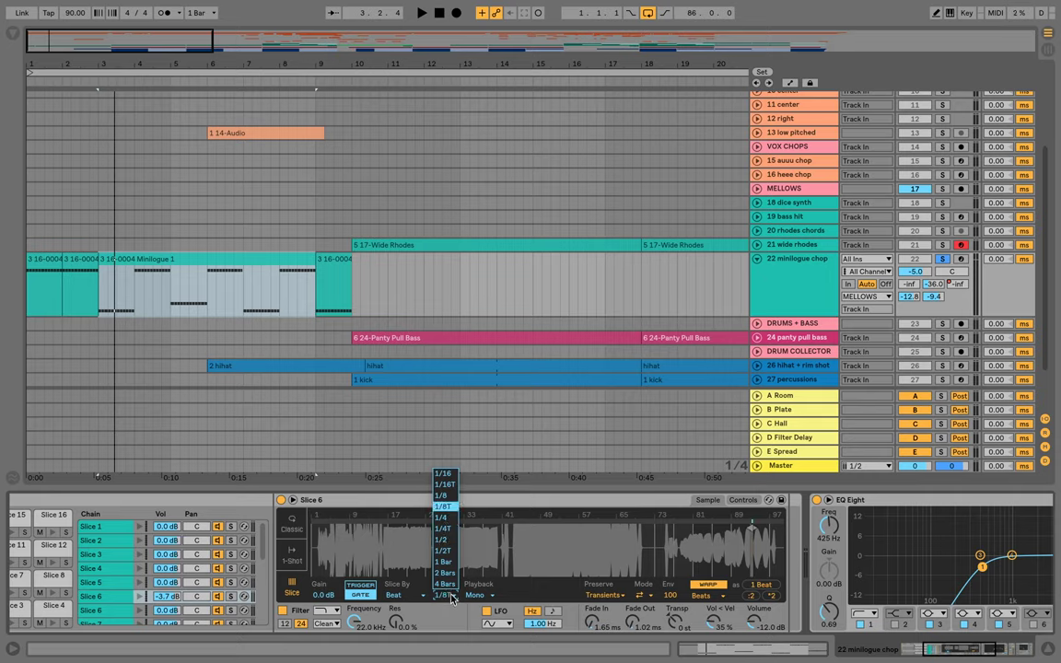
left_click(444, 488)
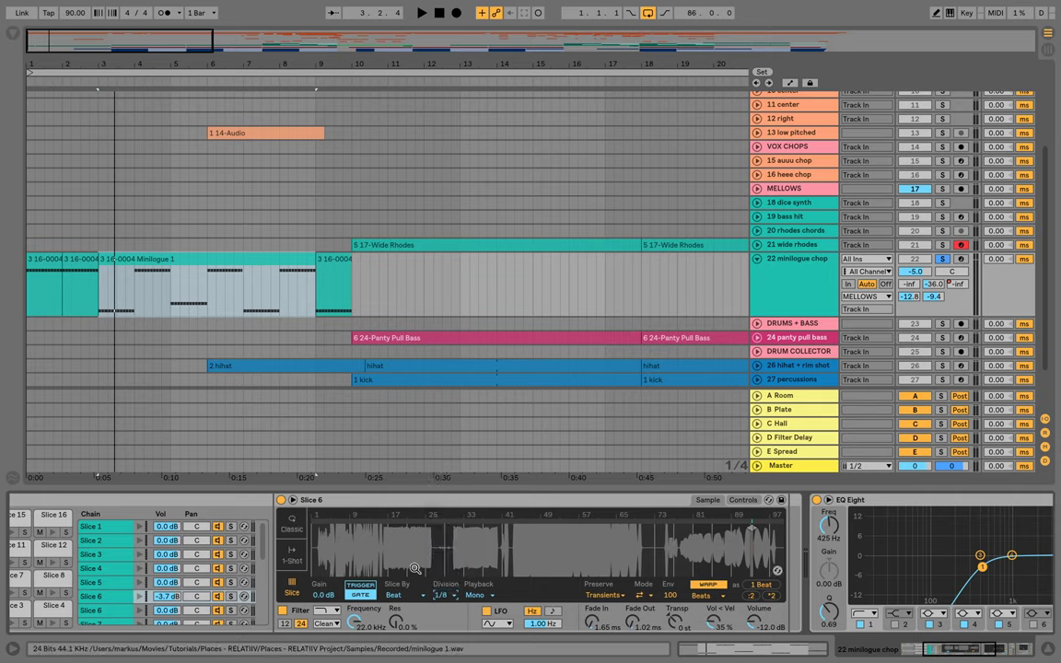
Check the sample's Slice to New MIDI Track option without applying it, and return the Slice 6 Simpler to 1-Shot mode
right_click(521, 543)
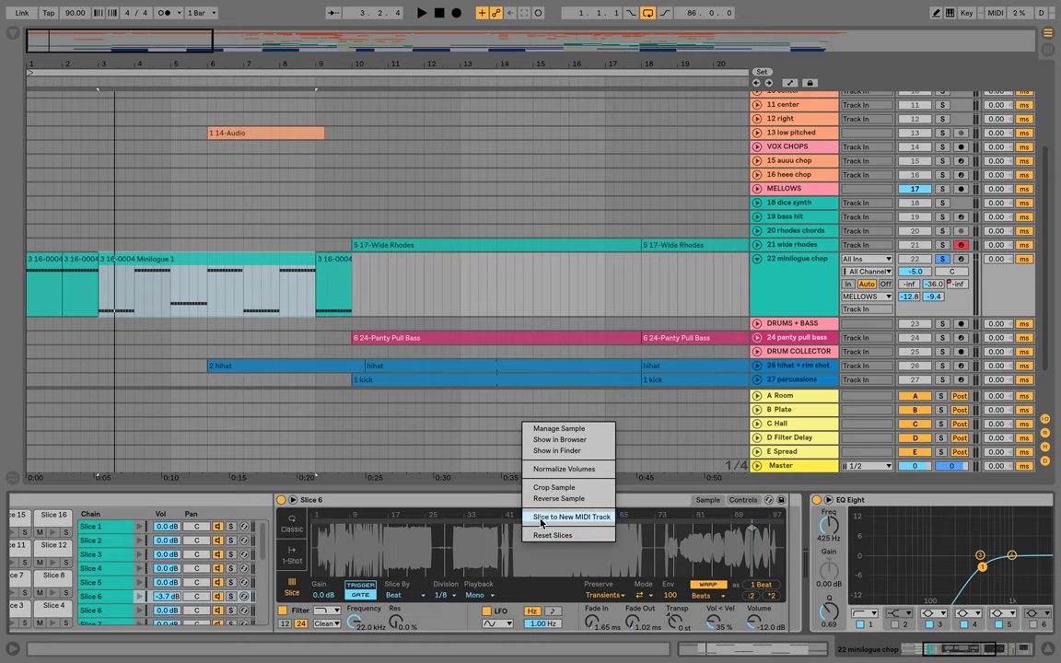
left_click(489, 501)
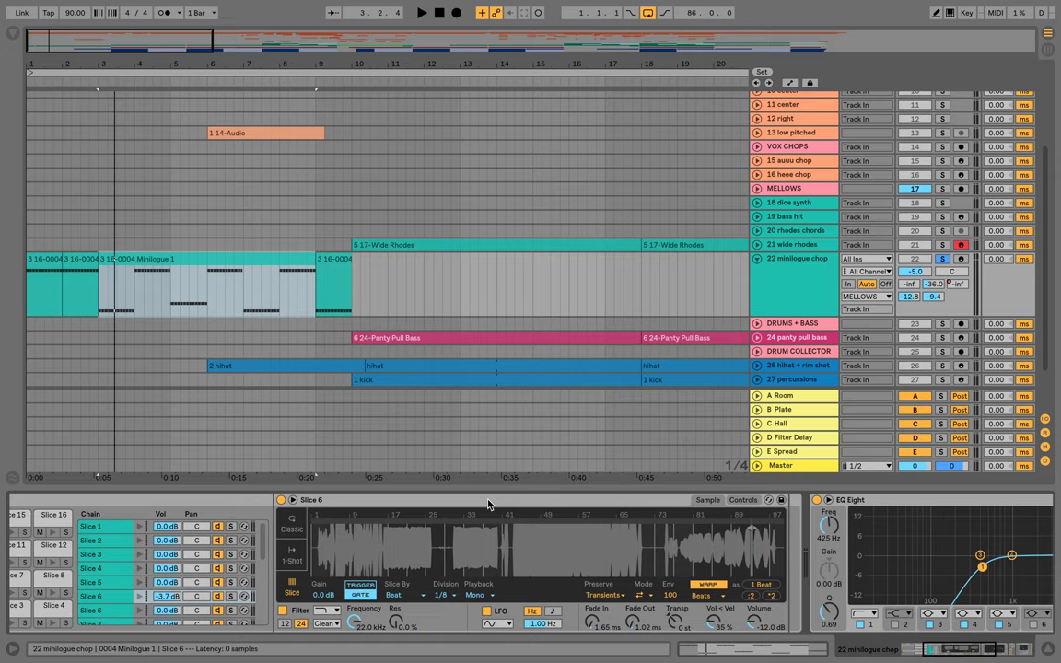
left_click(487, 500)
left_click(299, 563)
Select the 0004 Minilogue 1 rack, check Slice 6's fade settings, and zoom in on the short region its sample plays
scroll(211, 500, "left", 5)
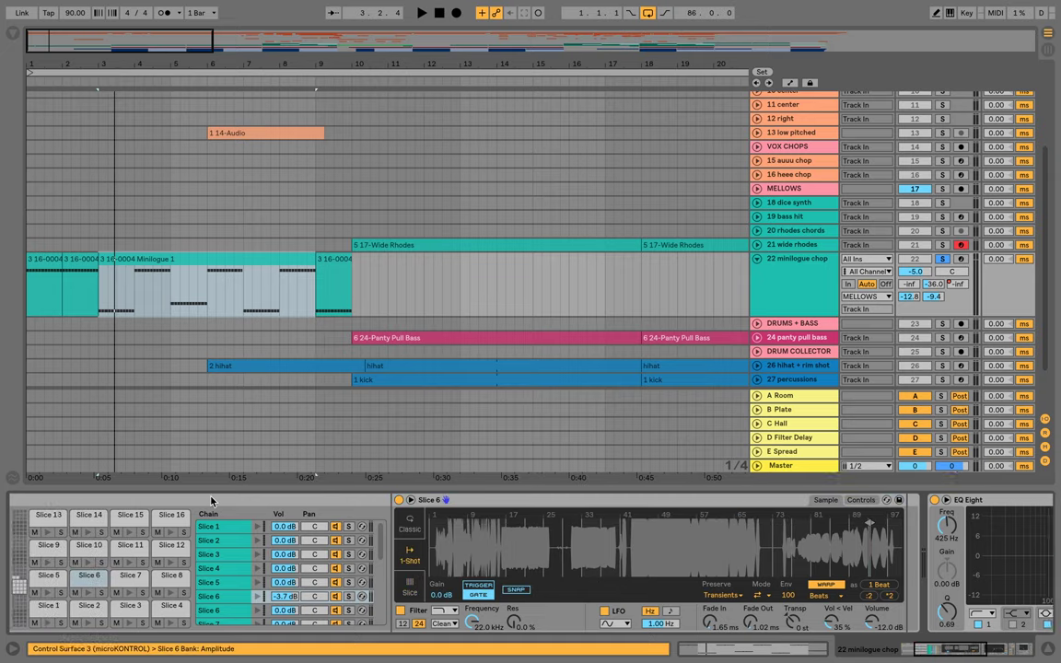
left_click(228, 500)
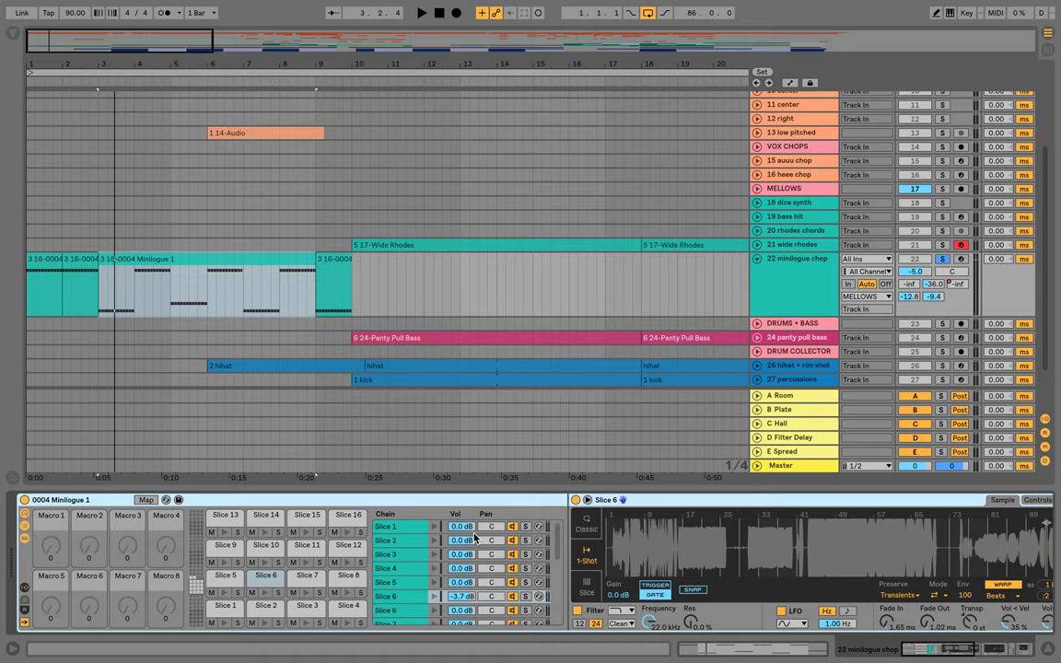
scroll(474, 553, "right", 5)
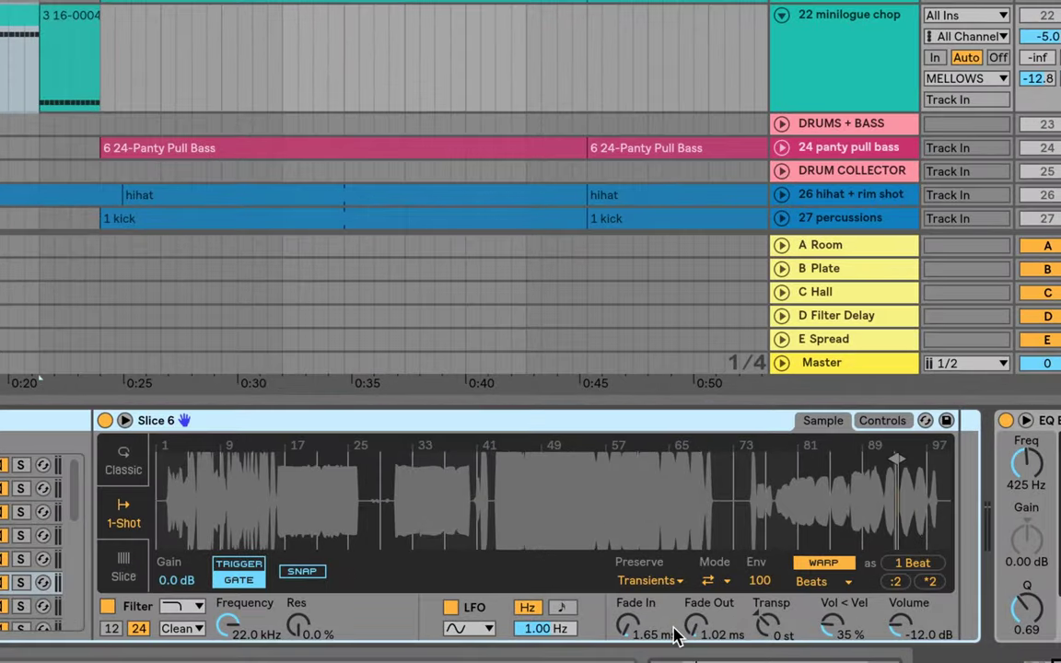
left_click(694, 623)
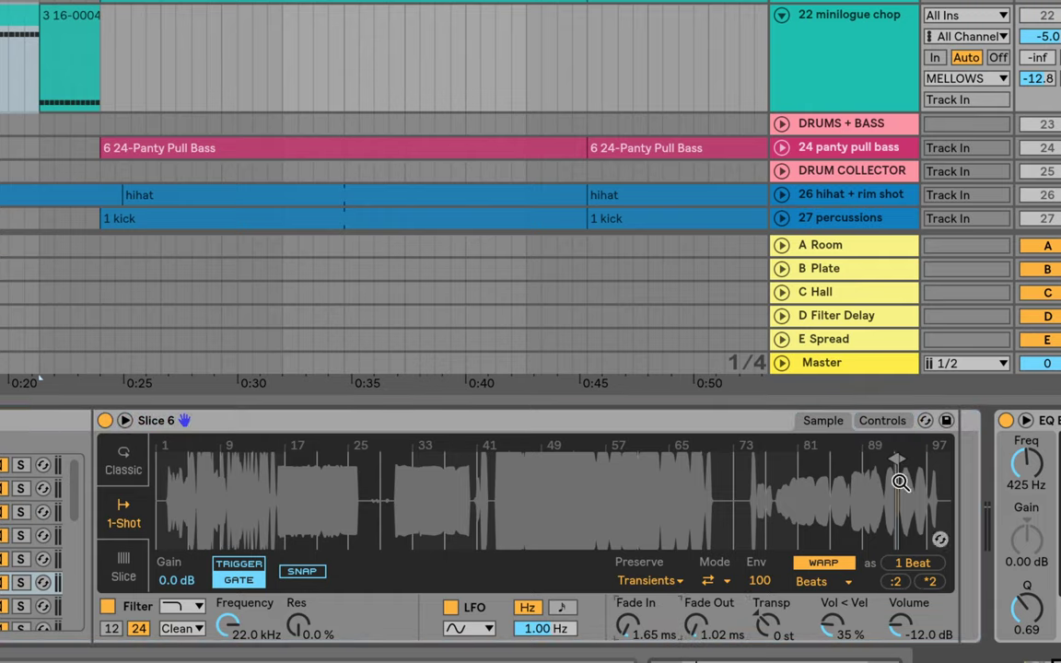
mouse_move(900, 481)
left_mouse_down()
mouse_move(900, 585)
mouse_move(620, 484)
left_mouse_up()
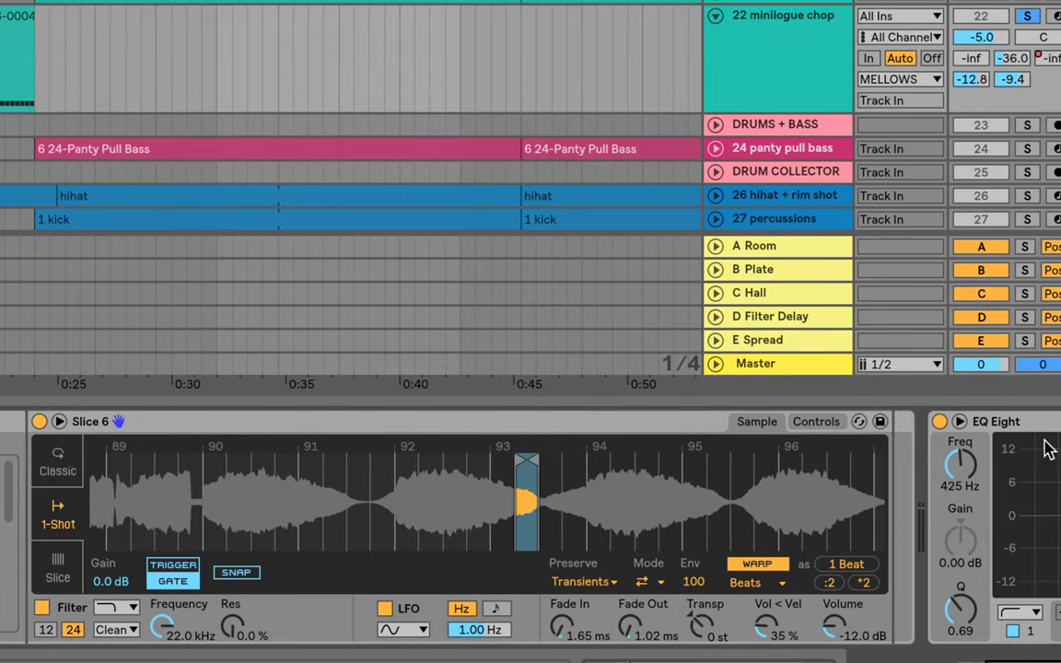
Play the Minilogue clip from bar 3 while switching EQ Eight off and on to compare the sound
left_click(1036, 422)
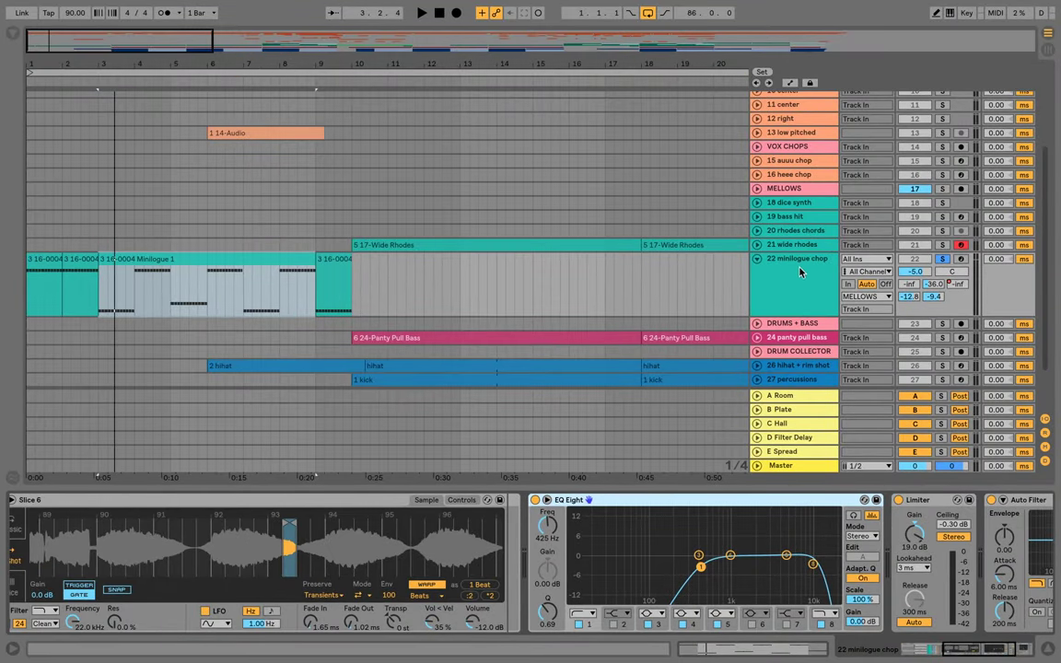
left_click(798, 266)
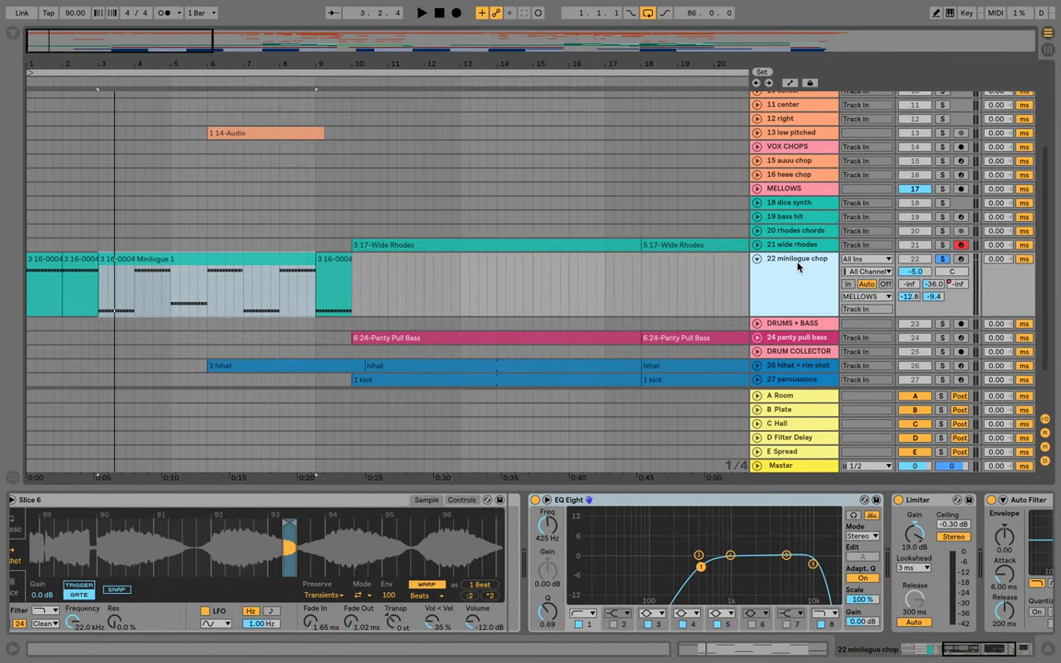
left_click(176, 260)
left_click(535, 499)
key("space")
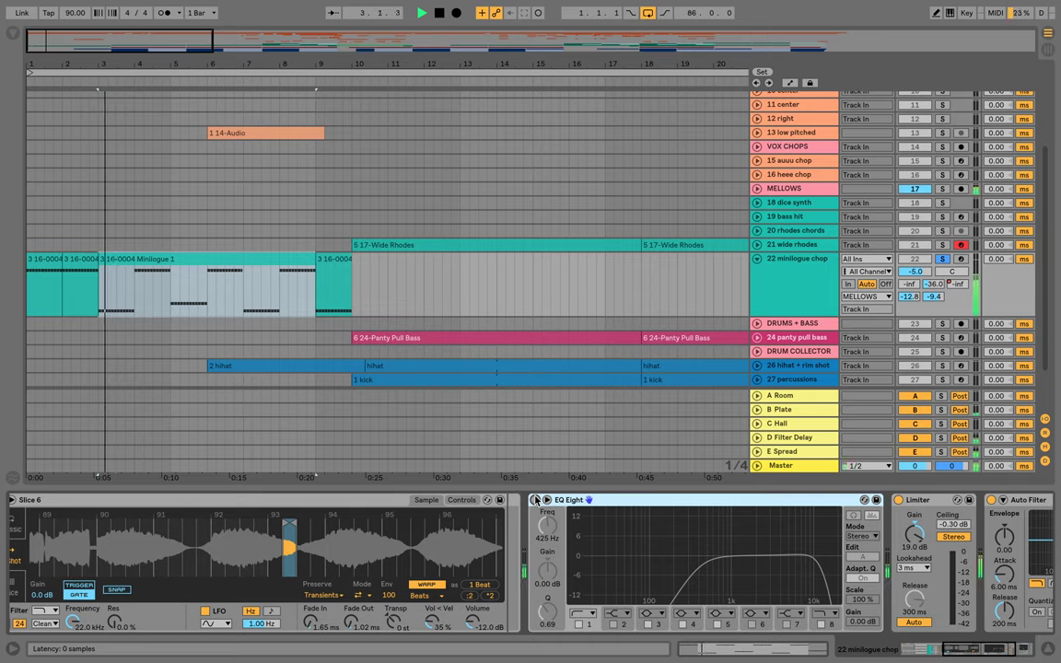
left_click(535, 499)
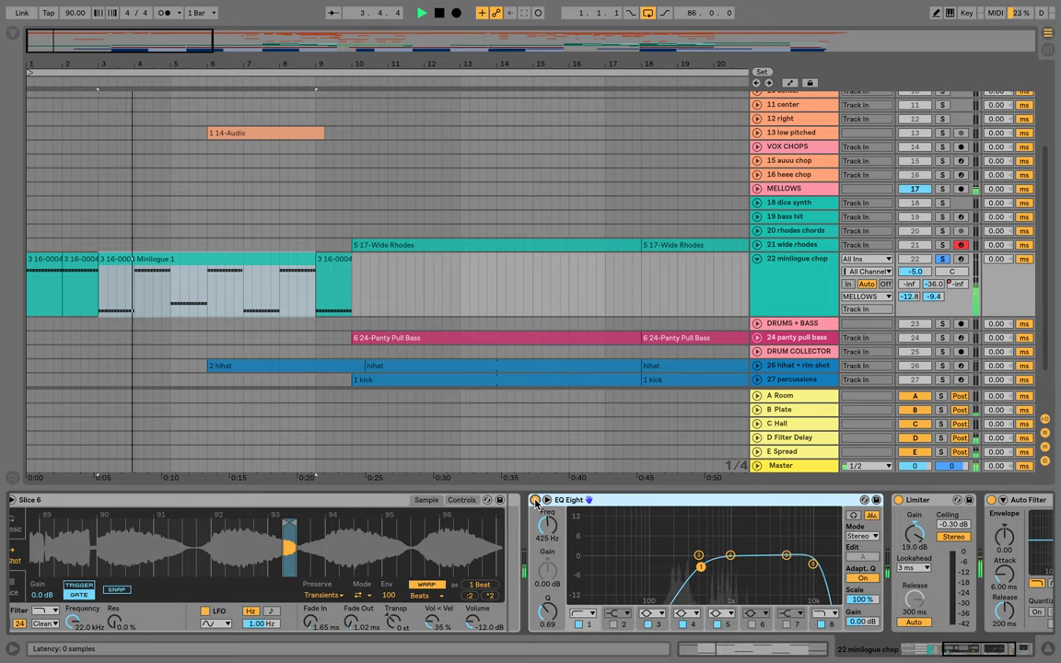
left_click(535, 499)
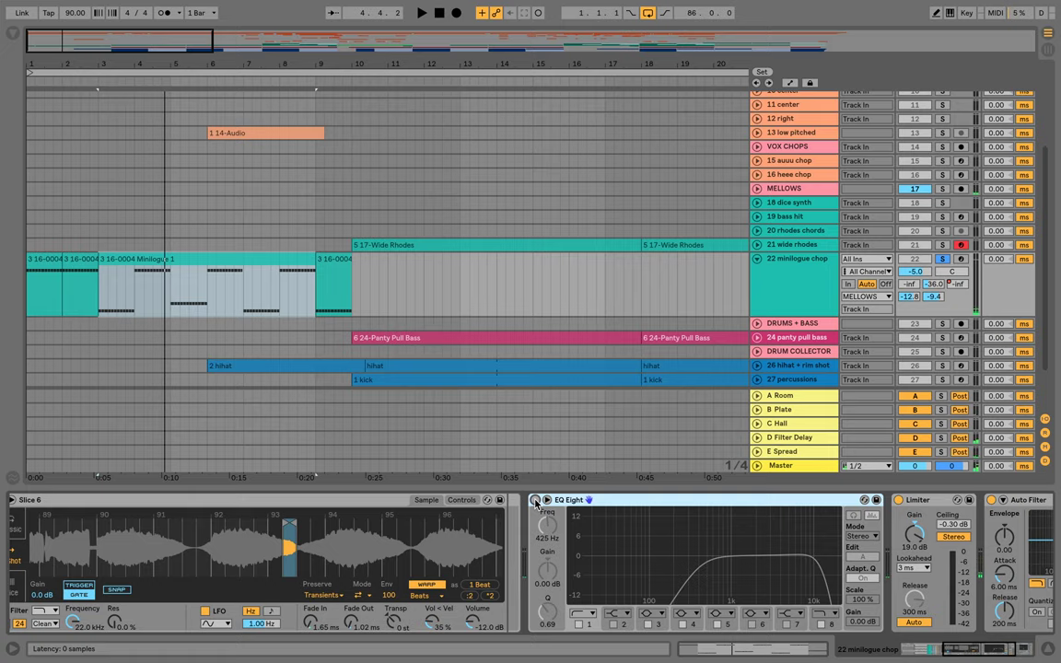
Add 21 wide rhodes and the VOX group to the solo, and select the minilogue chop clip at bar 33
scroll(737, 230, "up", 5)
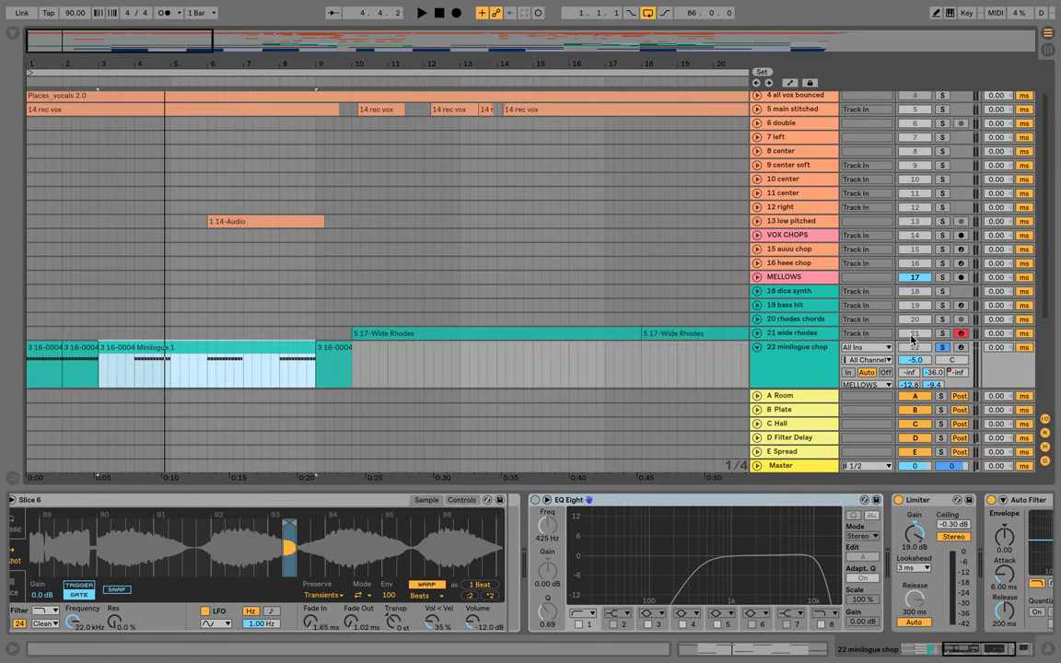
left_click(943, 333)
left_click_drag(560, 63, 183, 63)
left_click(366, 350)
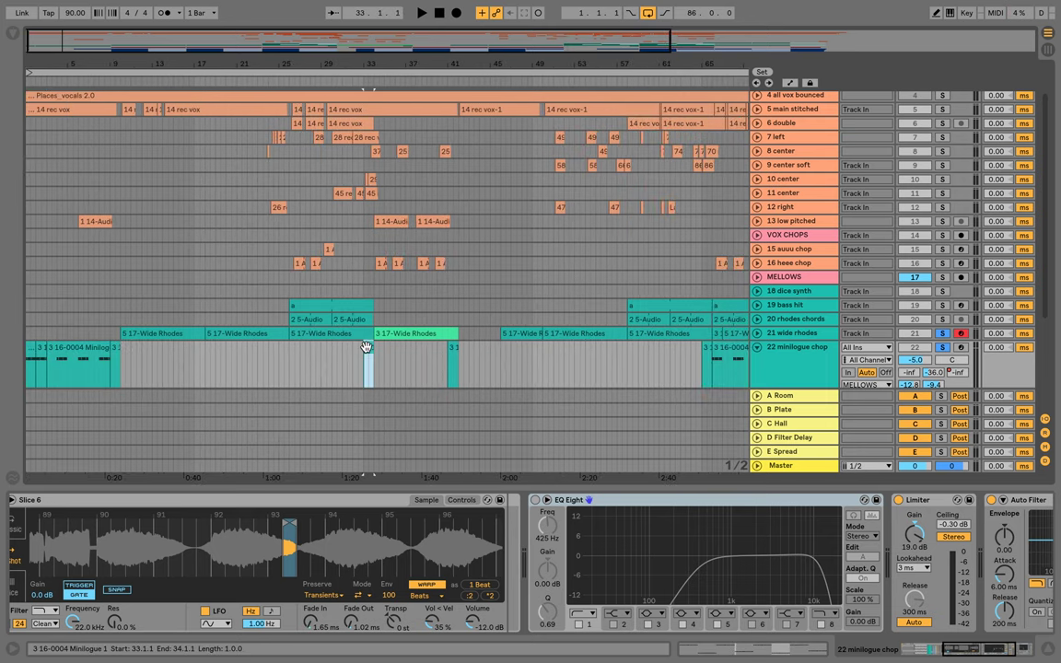
scroll(556, 280, "up", 2)
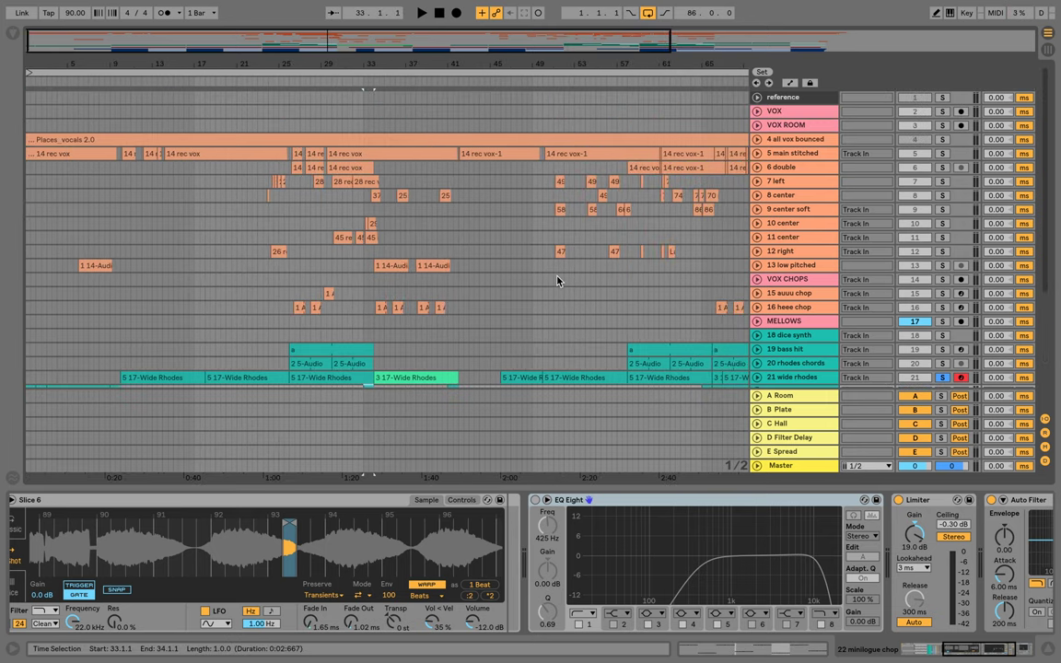
left_click(942, 111)
scroll(579, 268, "down", 5)
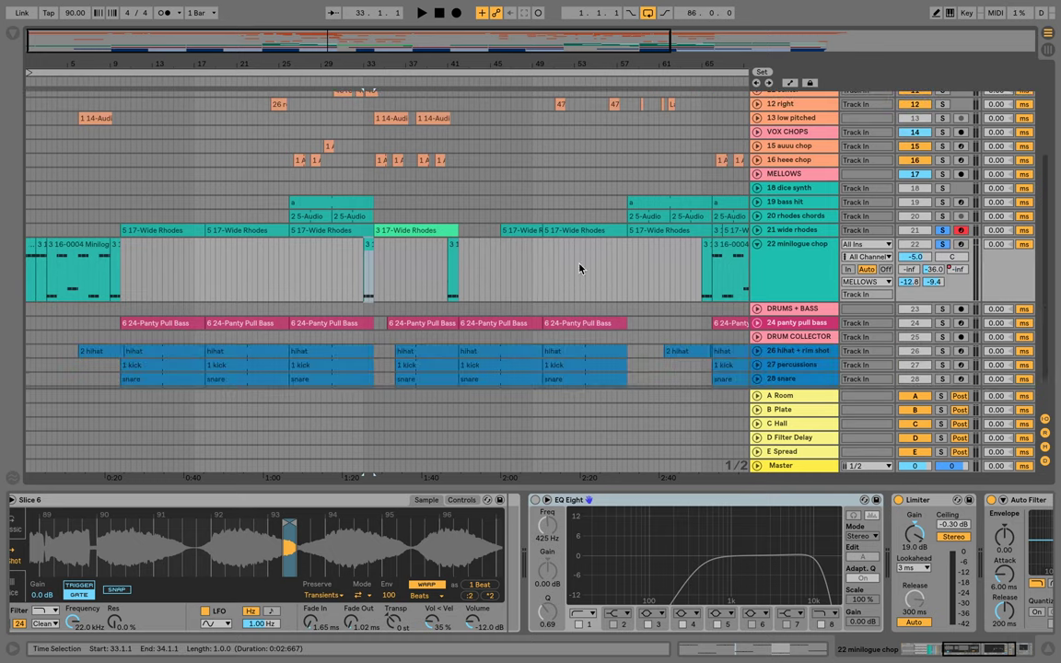
Play the soloed tracks from bar 33 while toggling EQ Eight for comparison, leaving it switched on
left_click(534, 500)
key("space")
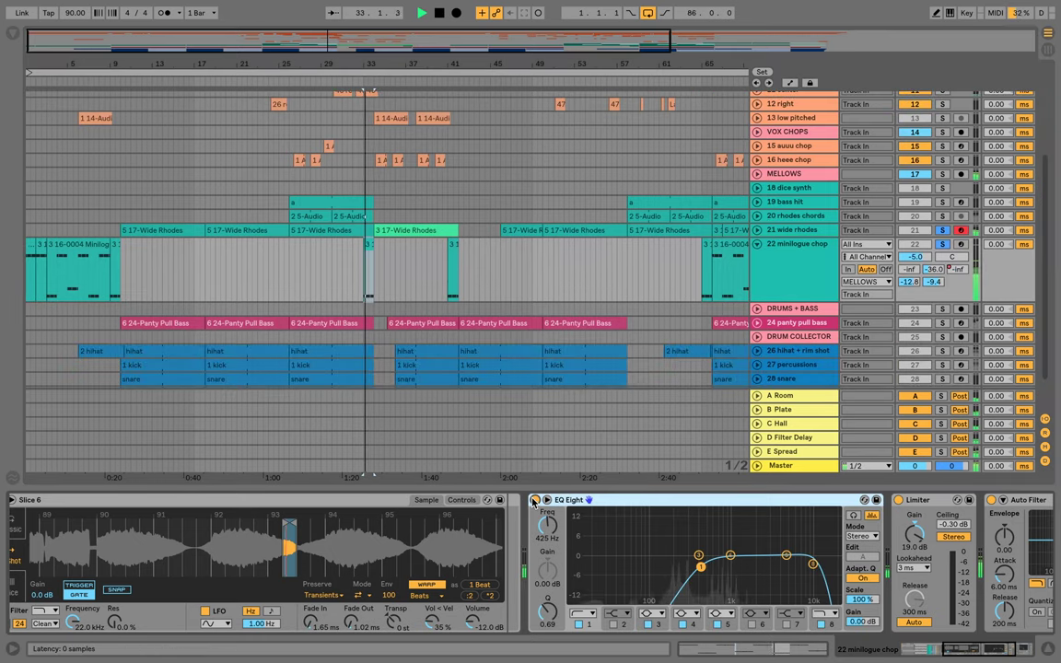
left_click(535, 500)
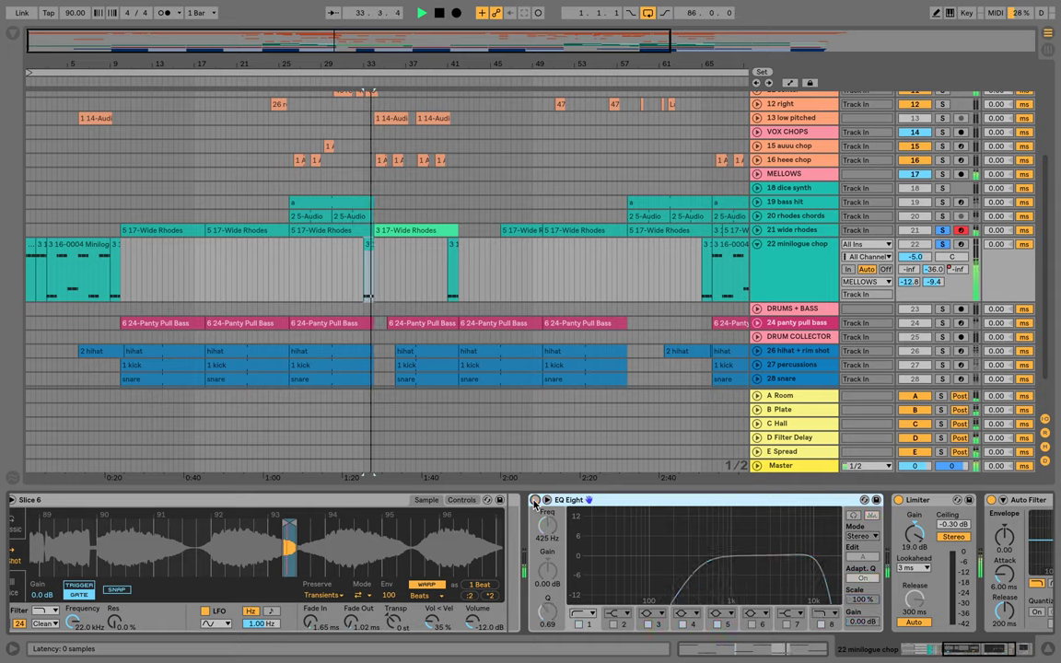
left_click(535, 500)
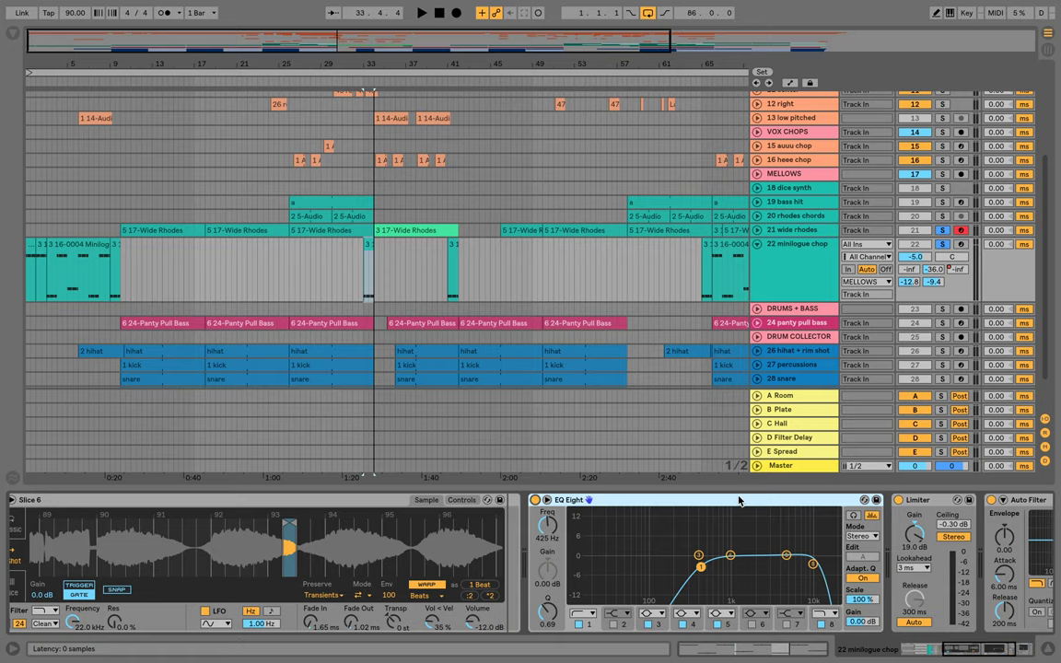
Examine the Limiter and the Auto Filter at the end of the minilogue chop device chain
scroll(590, 505, "right", 5)
left_click(700, 503)
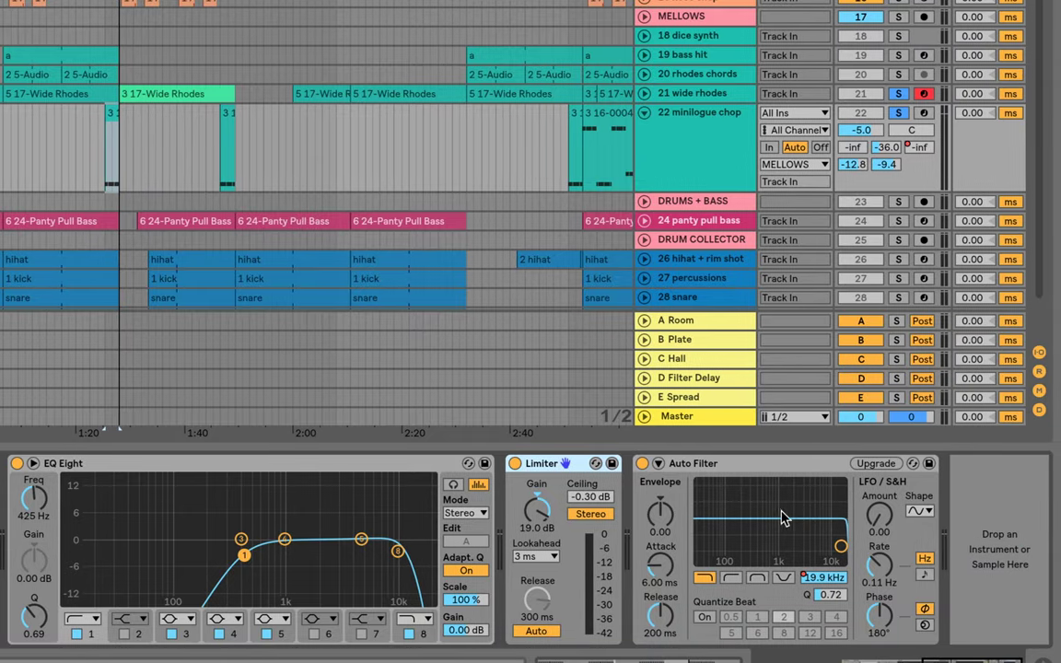
left_click(767, 465)
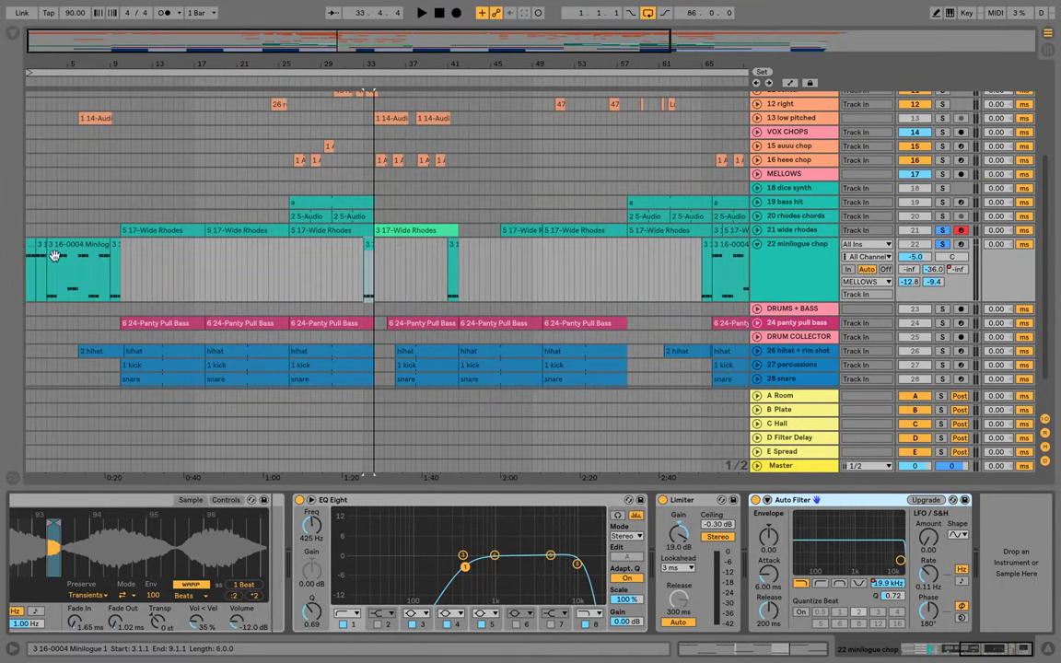
Show the minilogue chop track's automation over its opening clips and place the insert mark at 3.2.1 in the Auto Filter Frequency lane
left_click(39, 246)
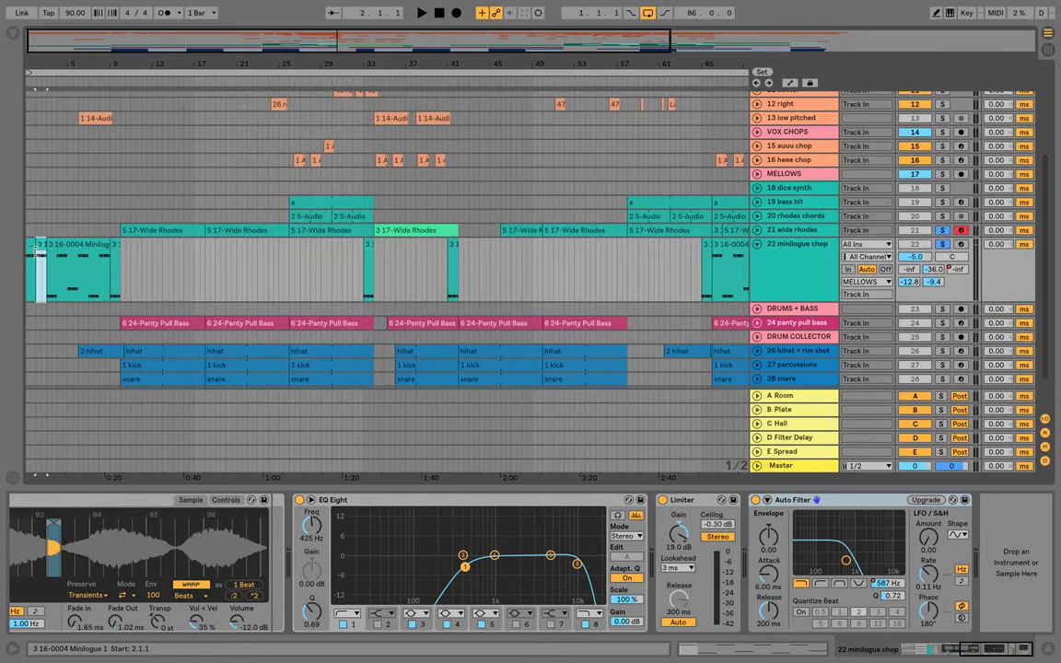
left_click(31, 246)
key("a")
mouse_move(30, 61)
left_mouse_down()
mouse_move(30, 110)
mouse_move(30, 61)
left_mouse_up()
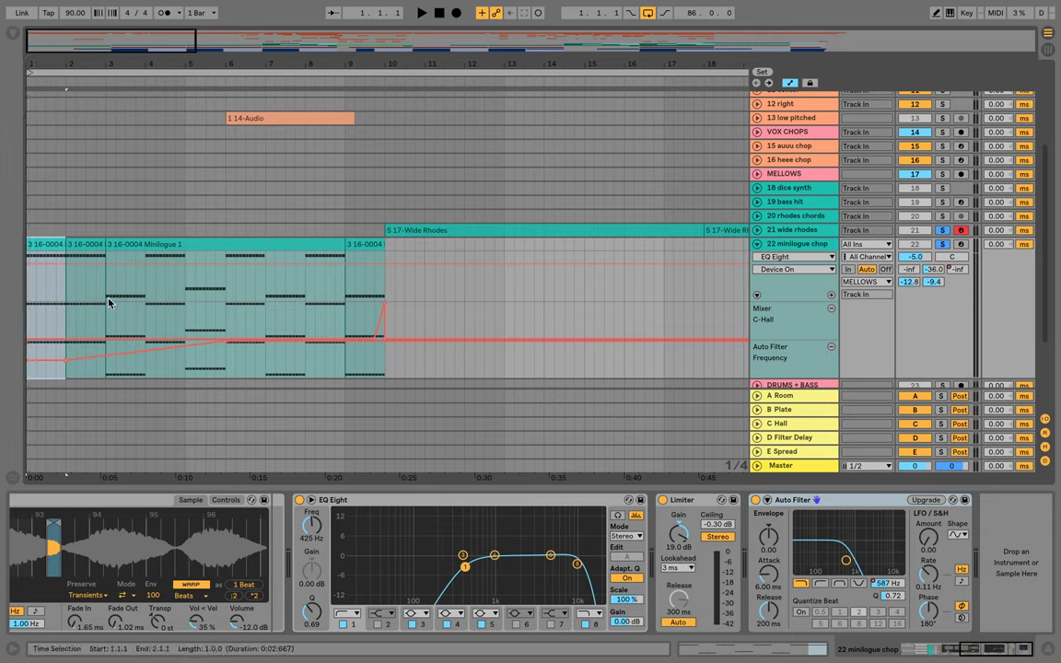
left_click(110, 357)
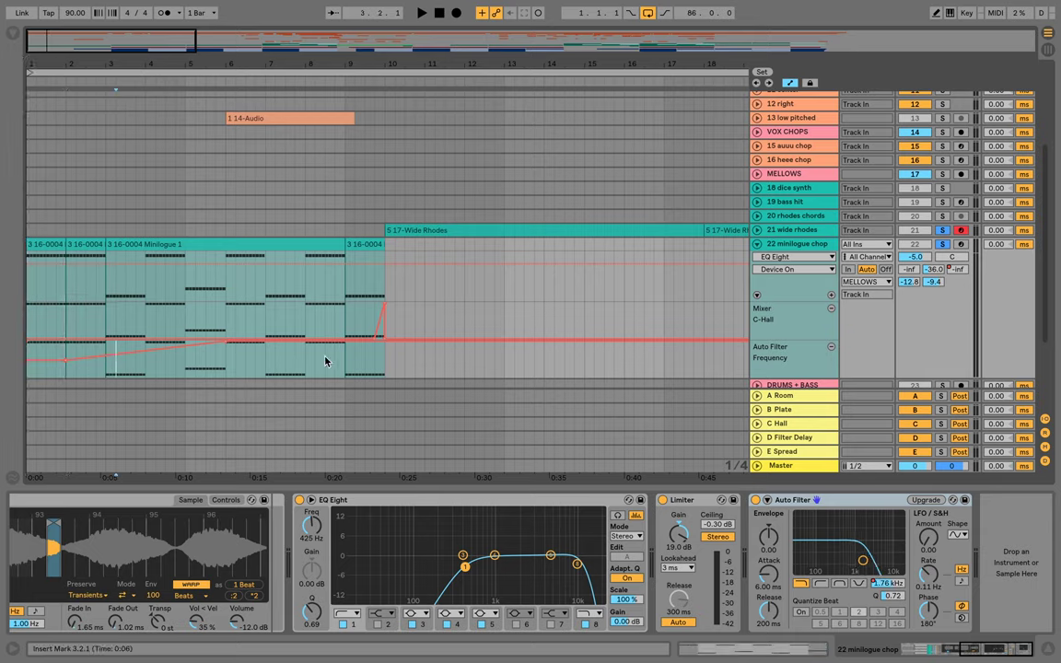
Show the minilogue chop's D-Filter Delay send automation, then hide the automation lanes and select the minilogue chop track
left_click(909, 282)
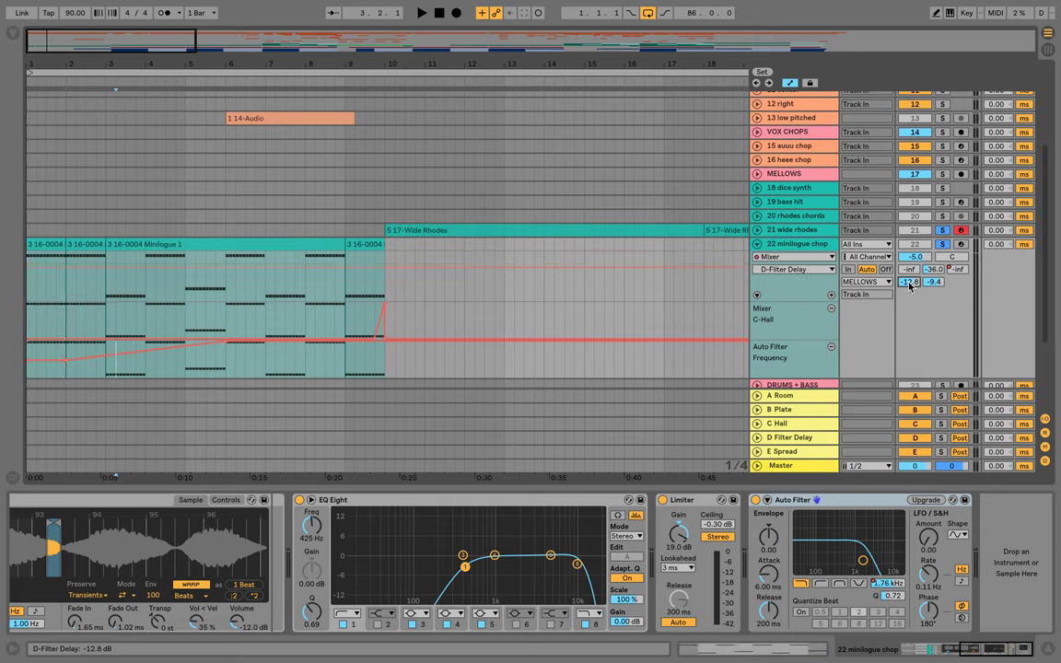
key("a")
left_click(804, 255)
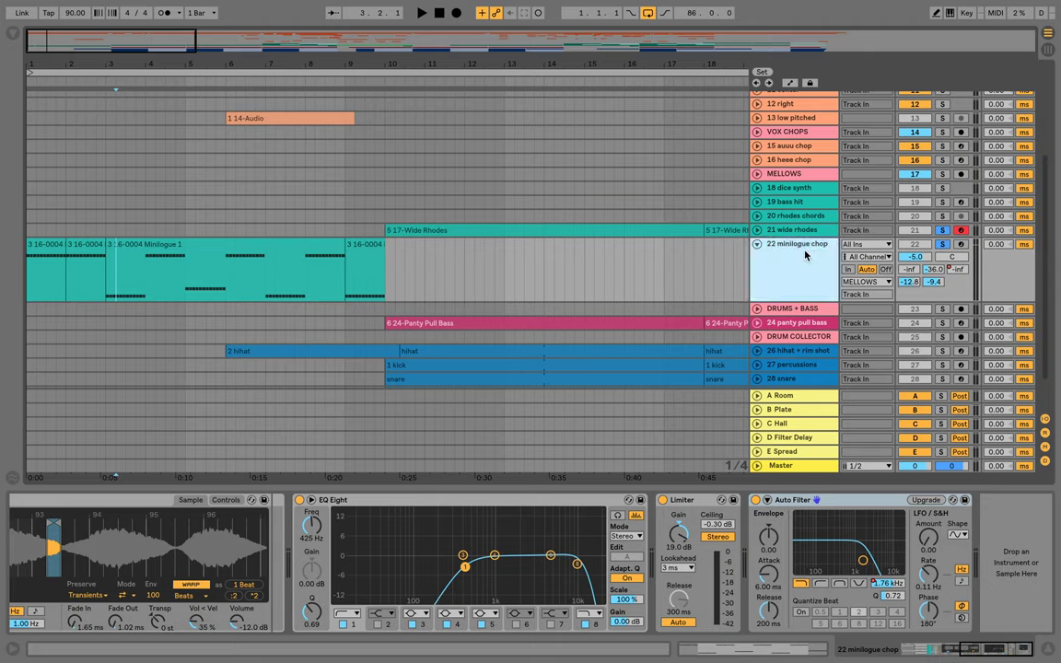
Play the minilogue chop clip from bar 3 with the D Filter Delay return switched off, then switch the return back on for comparison
left_click(157, 244)
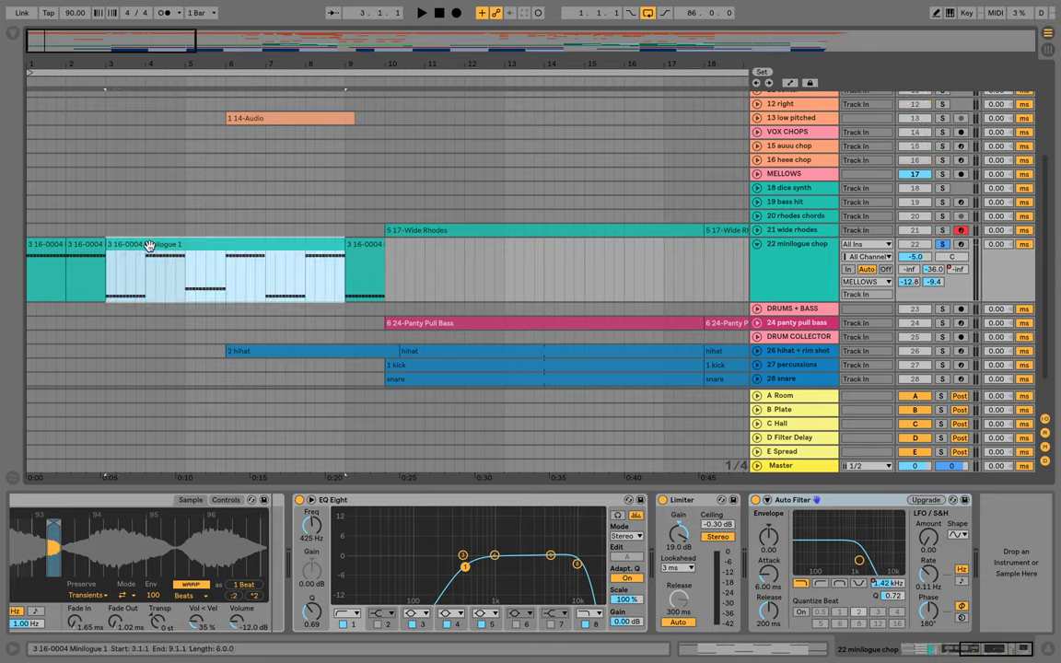
left_click(789, 253)
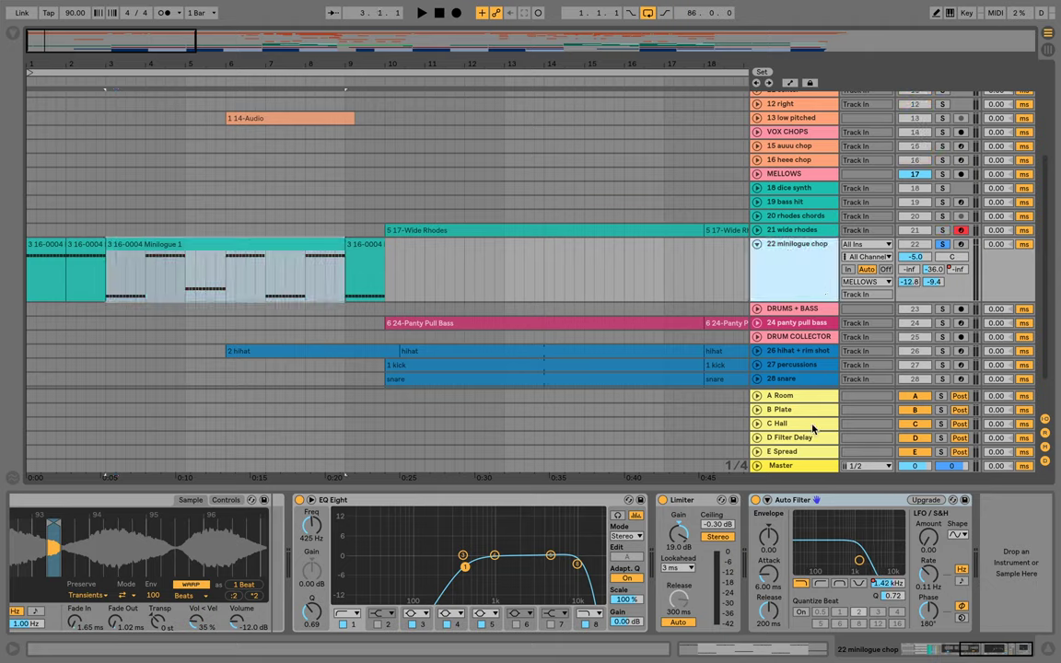
left_click(925, 438)
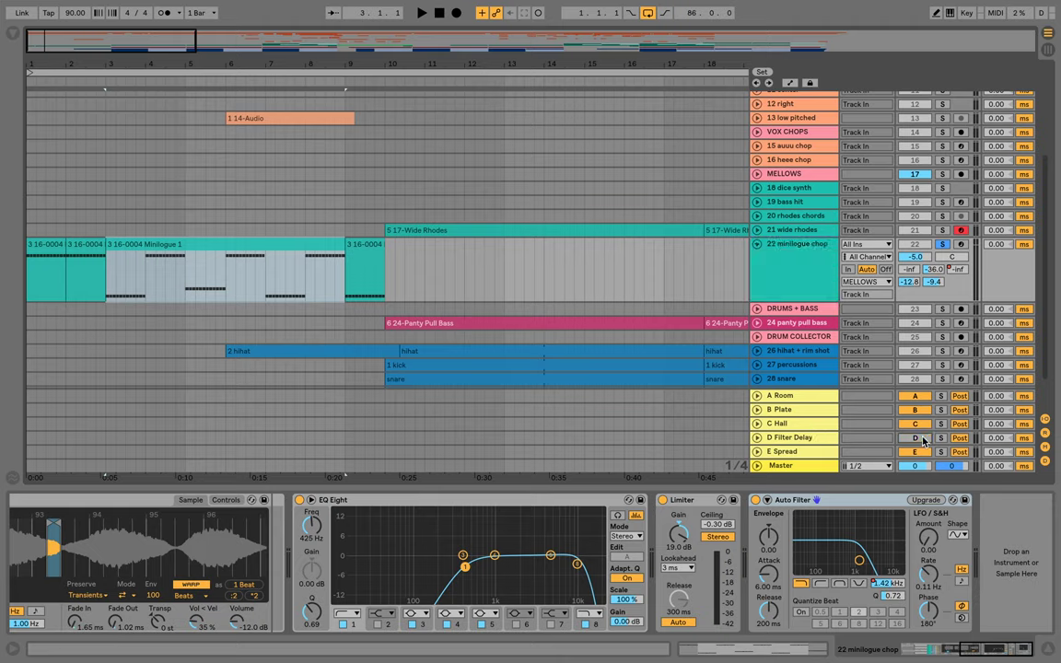
key("space")
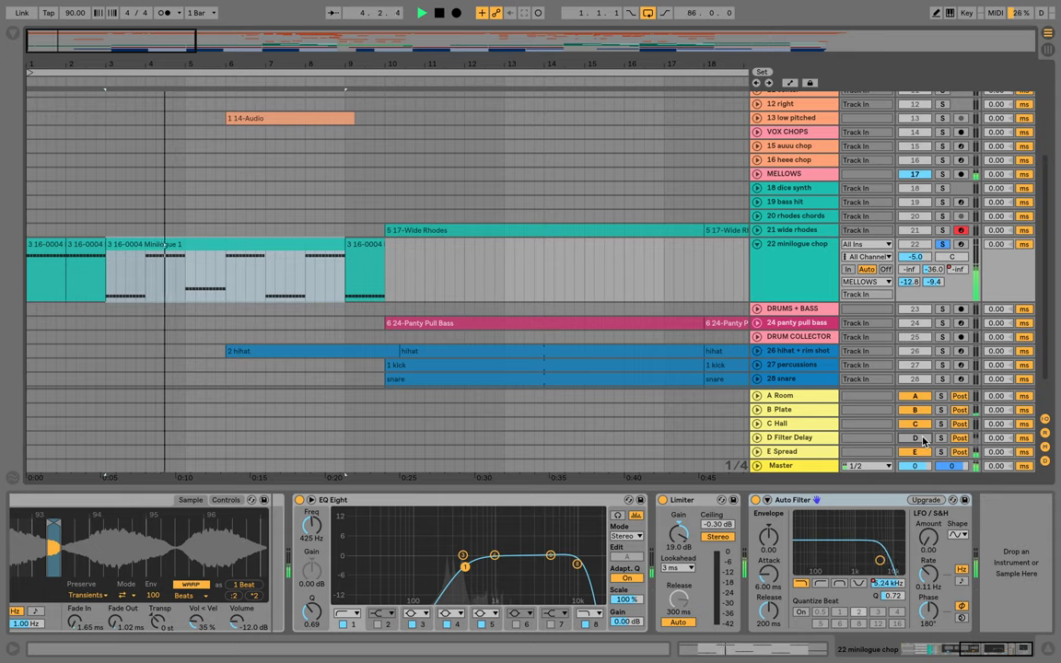
left_click(924, 439)
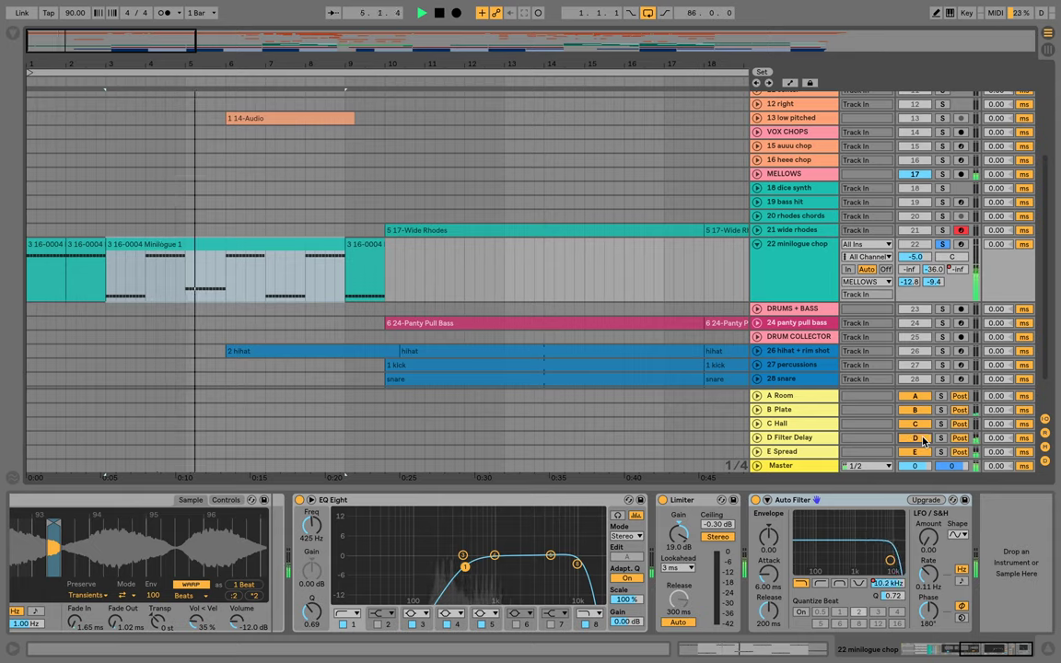
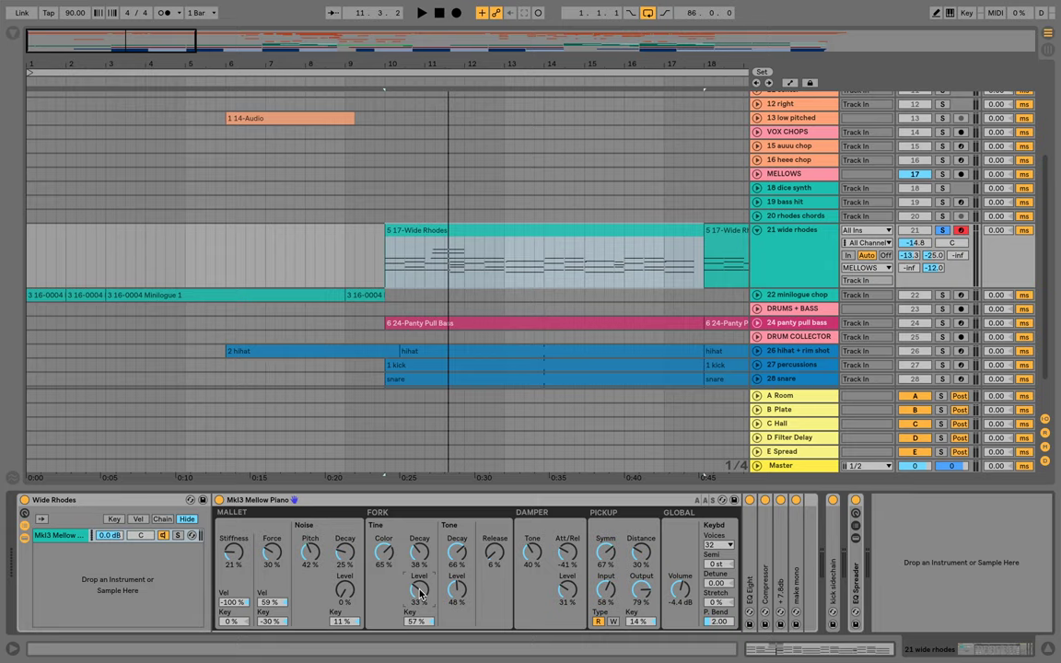
Play the wide rhodes clip with the Mellow Piano's Fork tine level temporarily raised to 100 %, then restore the level
key("space")
left_click_drag(421, 594, 420, 511)
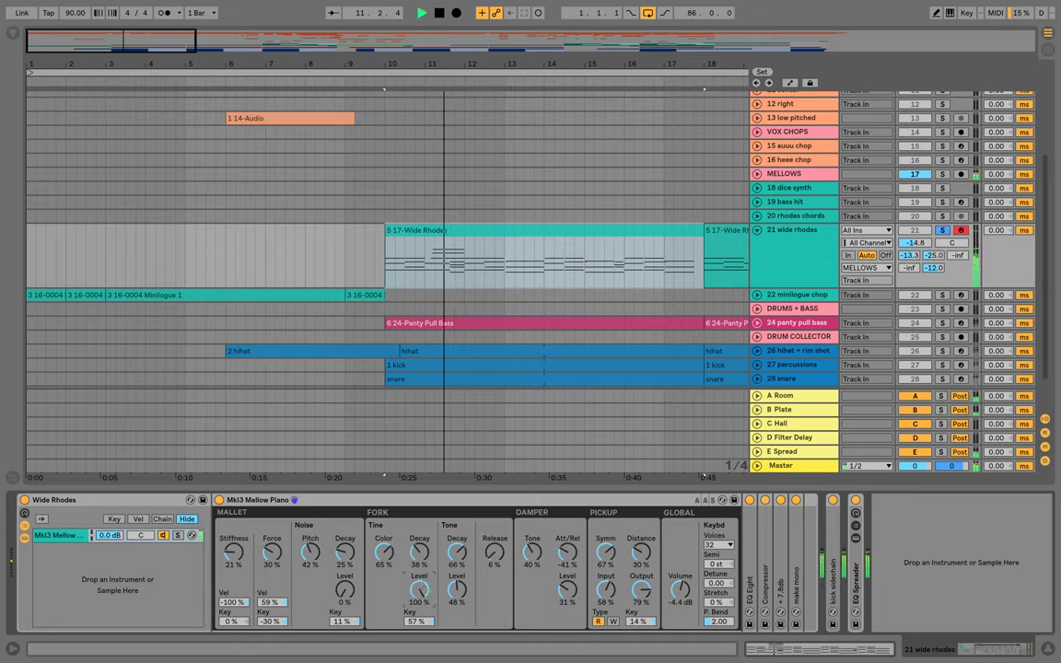
key("space")
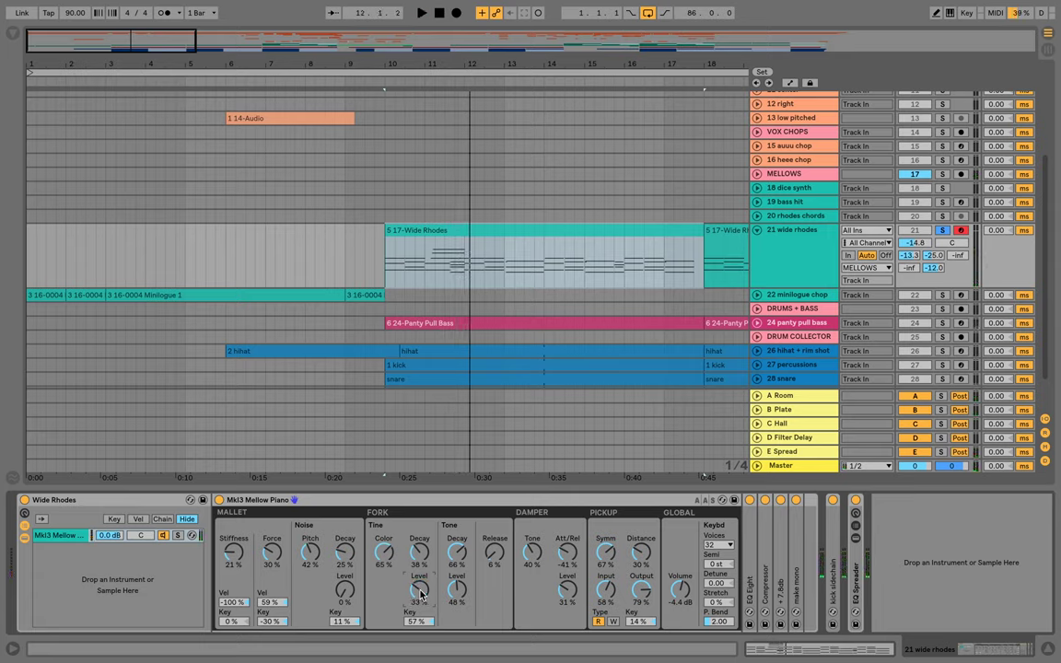
Fold the Mellow Piano device, unfold EQ Eight in the Wide Rhodes rack and select its band 4
double_click(479, 503)
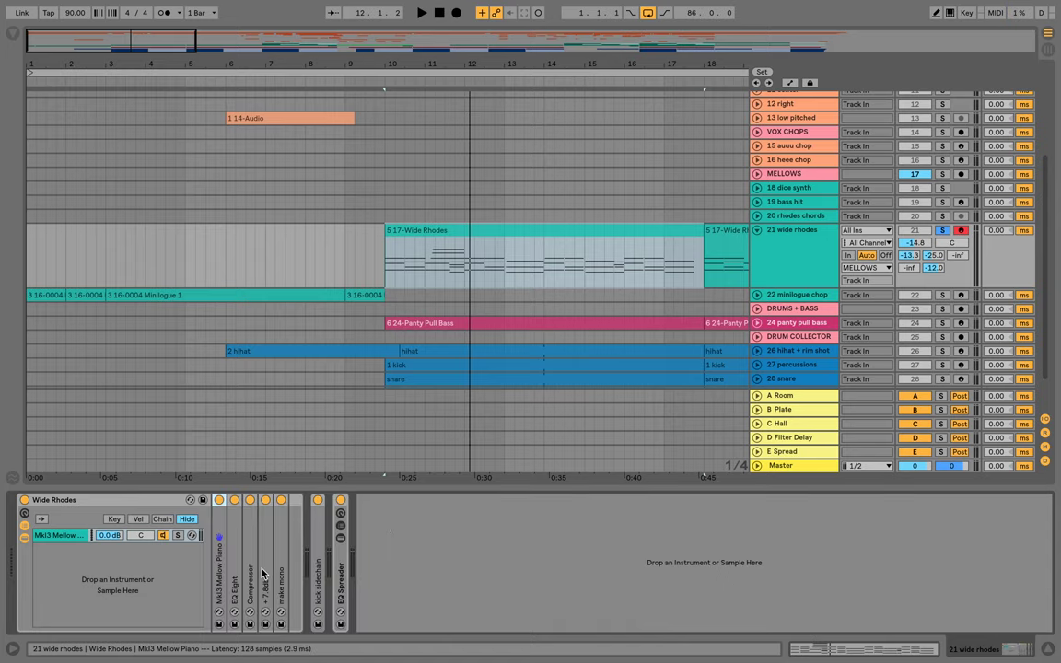
double_click(235, 576)
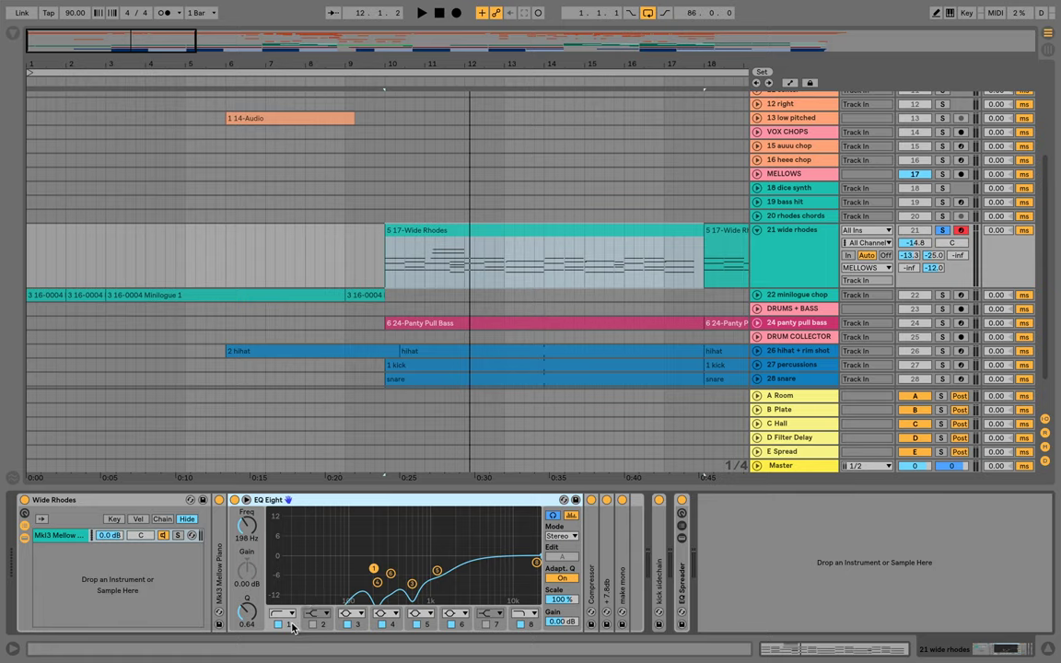
left_click(378, 585)
Play the wide rhodes clip while boosting EQ Eight band 4 at 220 Hz to 15 dB, then undo the boost
key("space")
left_click_drag(249, 580, 249, 520)
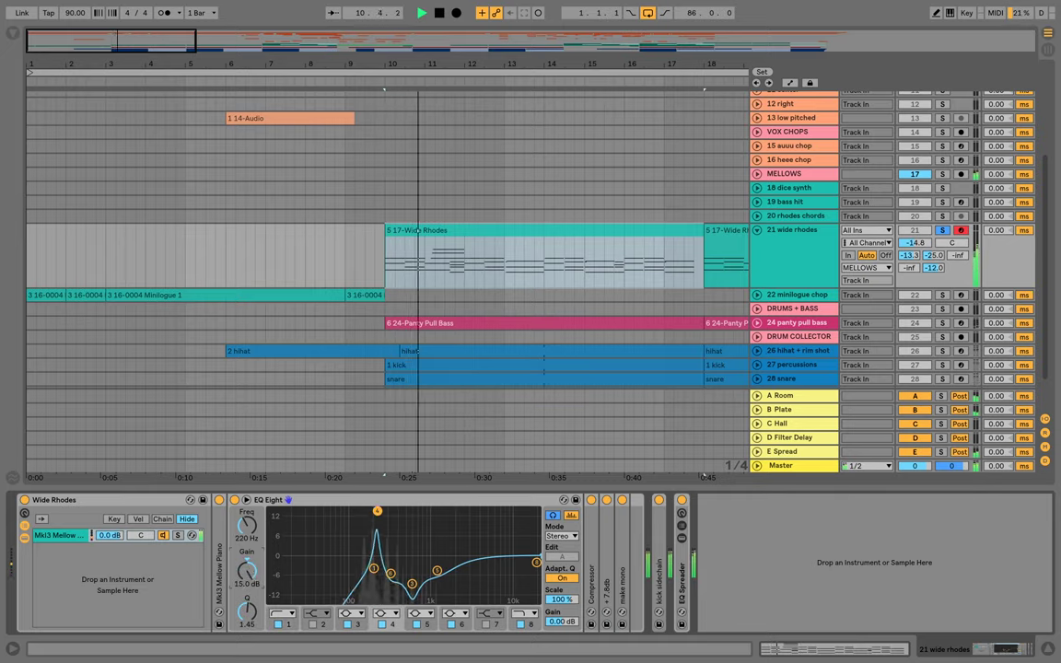
left_click_drag(249, 573, 249, 552)
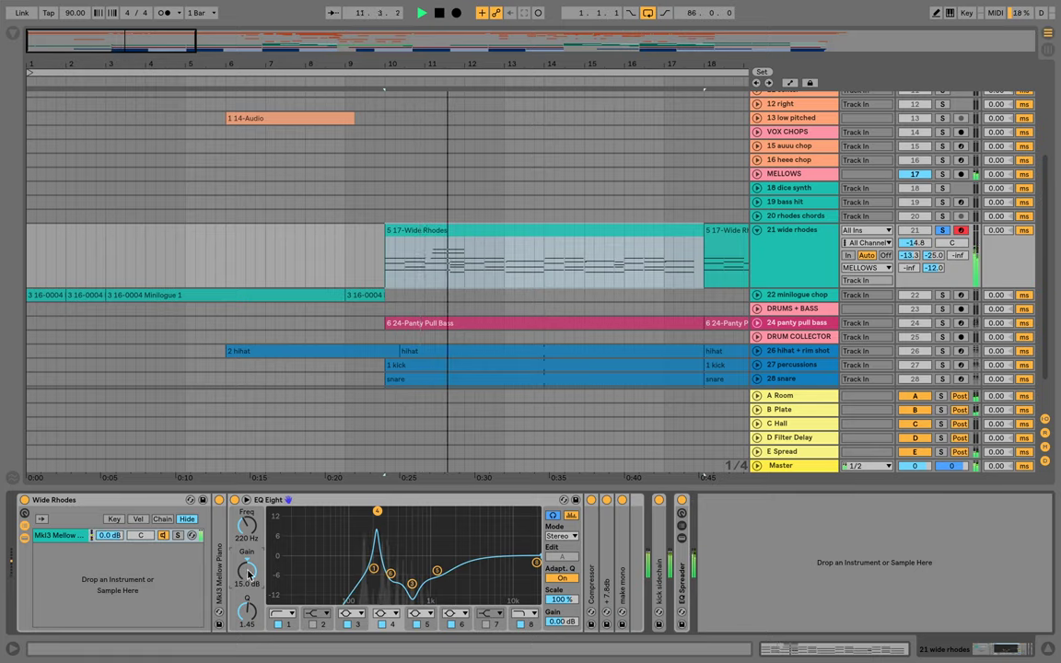
key("super+z")
key("space")
Play the wide rhodes clip while boosting EQ Eight band 3 at 601 Hz to 15 dB, then undo the boost
left_click(426, 627)
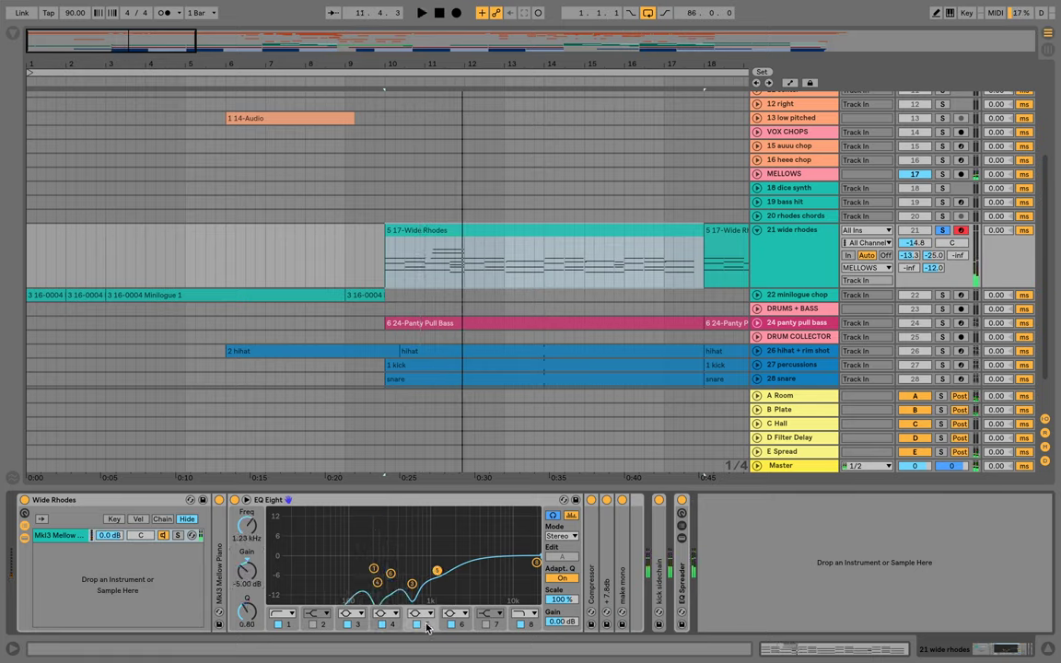
left_click(412, 585)
key("space")
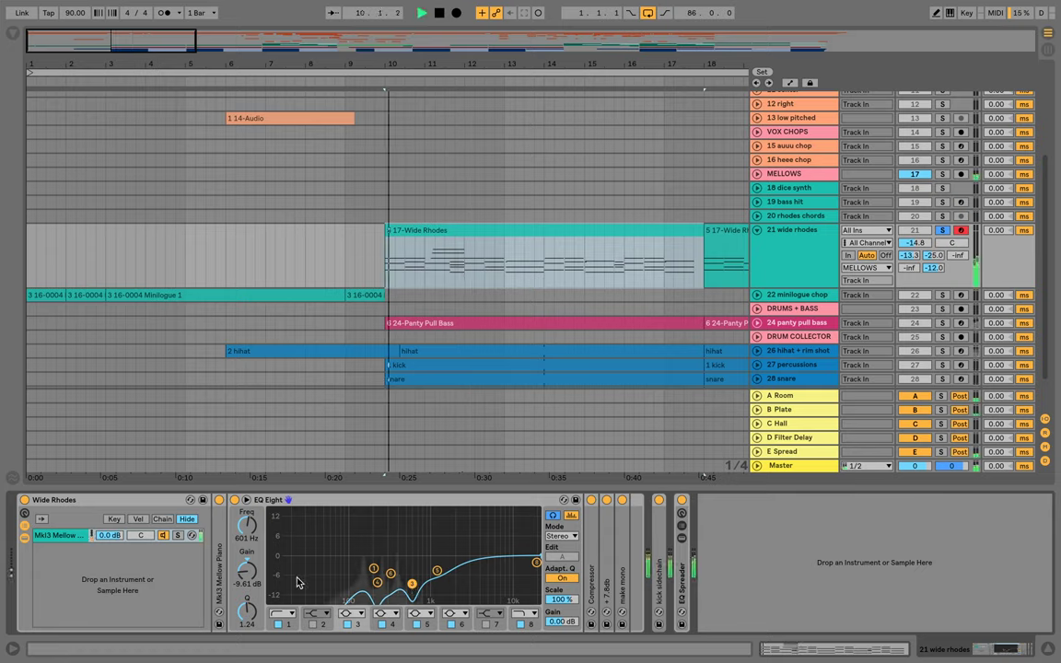
left_click_drag(412, 578, 412, 511)
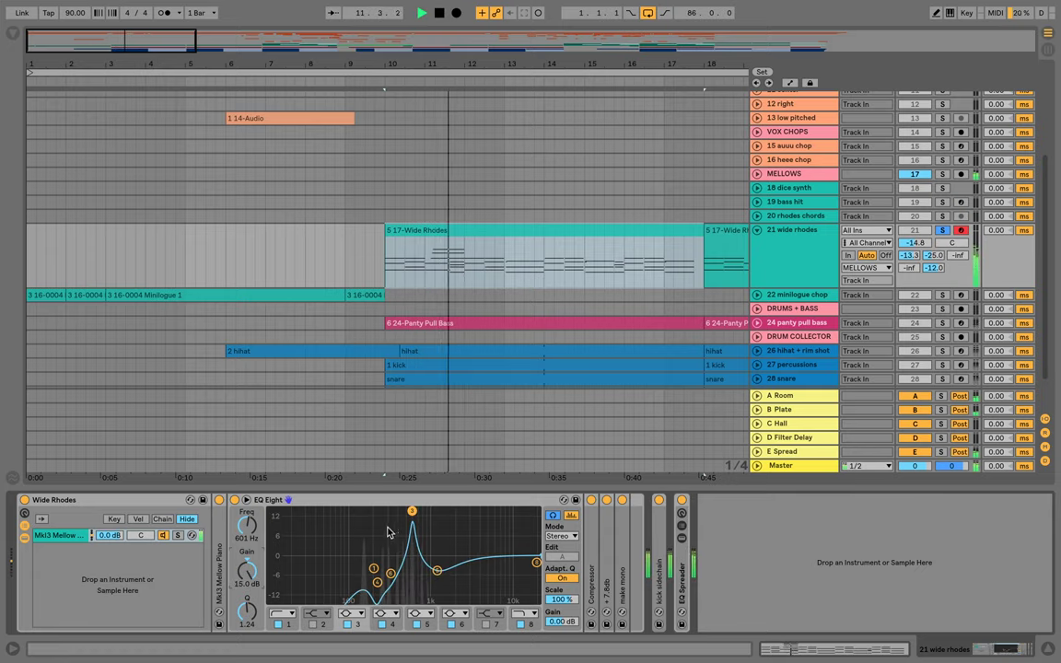
key("space")
key("ctrl+z")
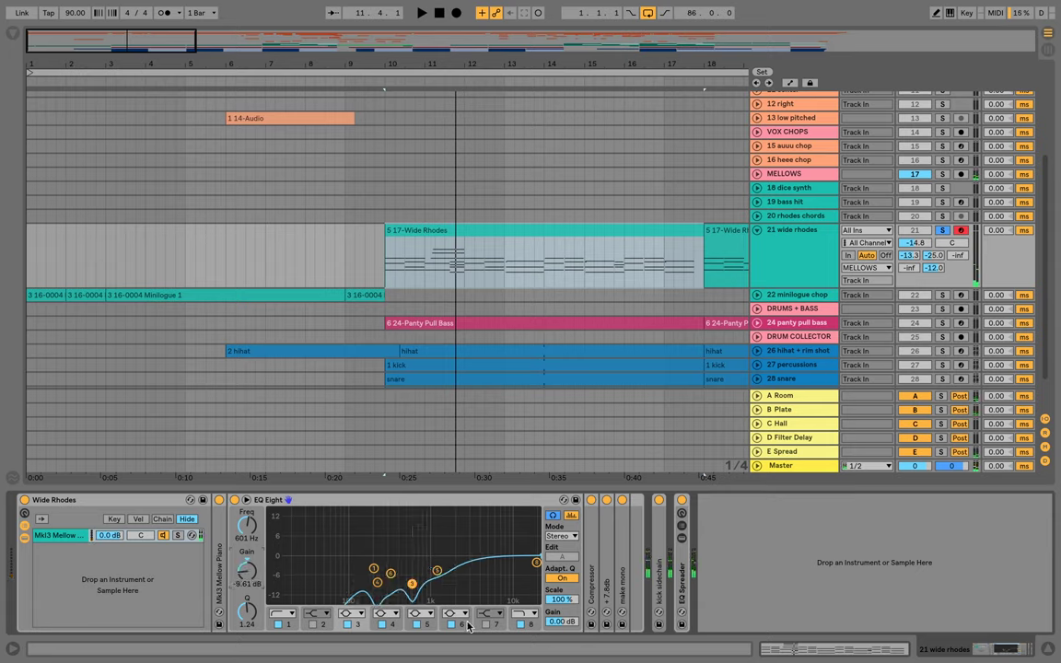
Play the wide rhodes clip while boosting EQ Eight band 5 at 1.23 kHz to 15 dB, then return its gain to -5.00 dB
key("space")
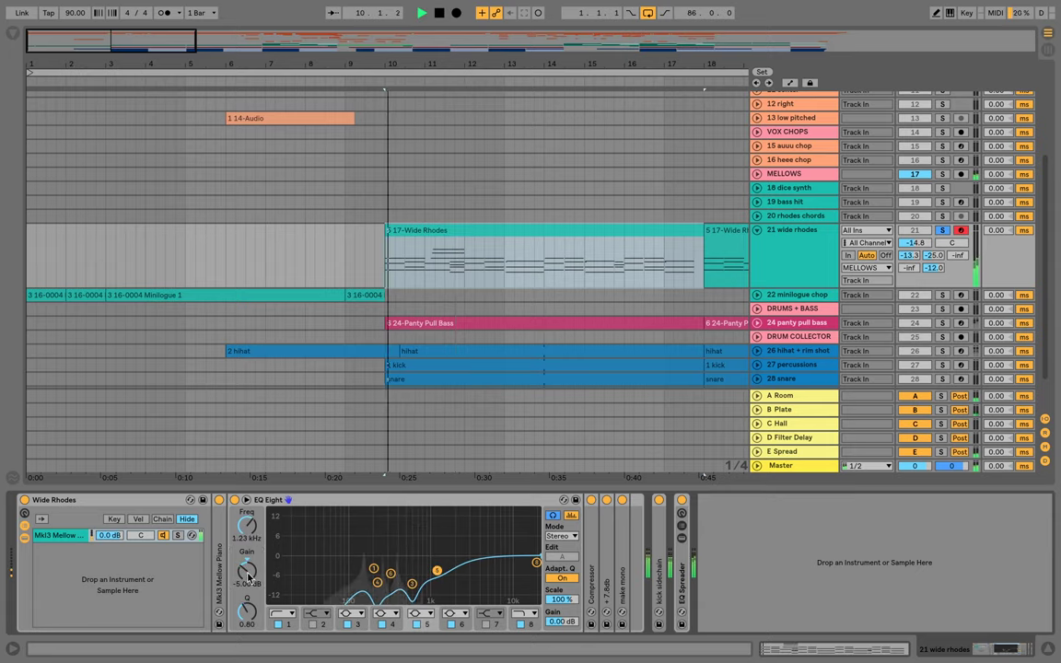
left_click_drag(437, 571, 437, 511)
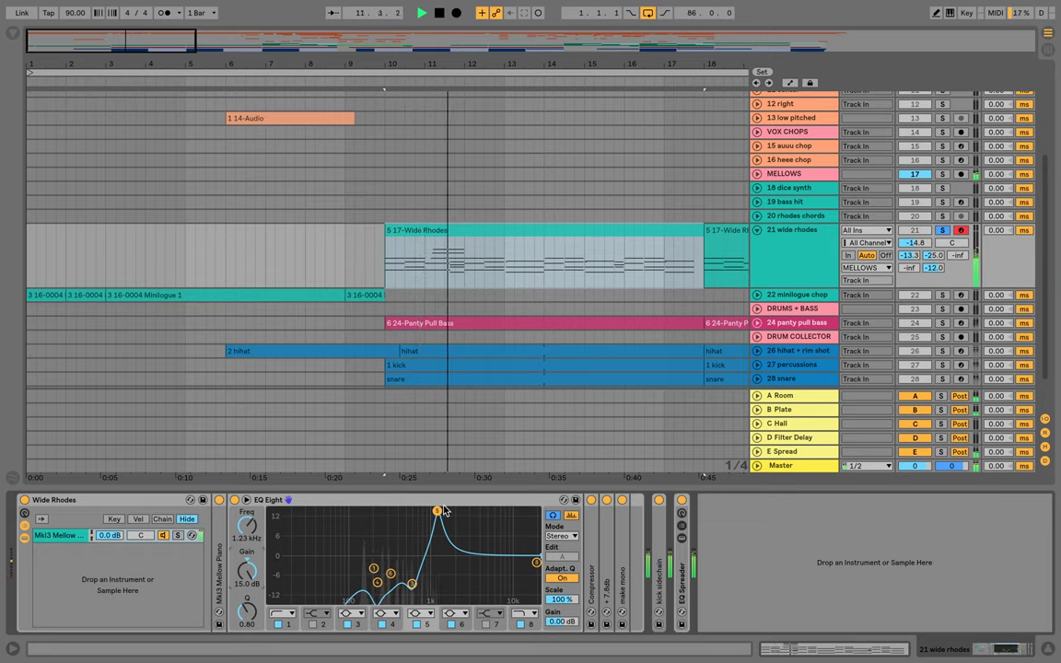
key("space")
left_click_drag(438, 512, 439, 571)
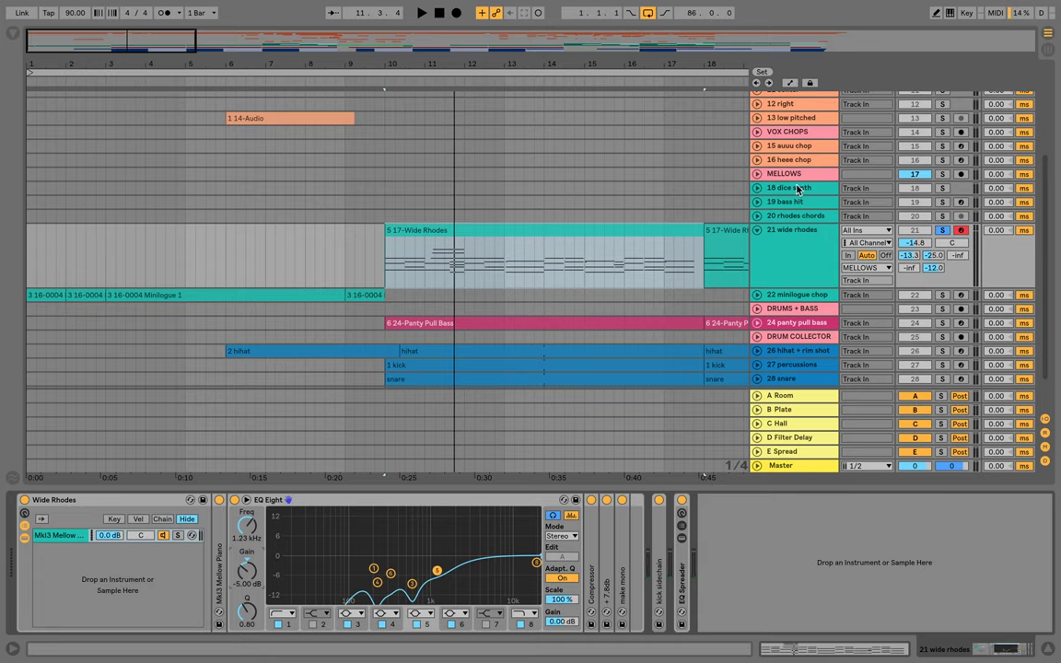
Add the VOX group to the solo alongside 21 wide rhodes
scroll(798, 190, "up", 5)
left_click(943, 113)
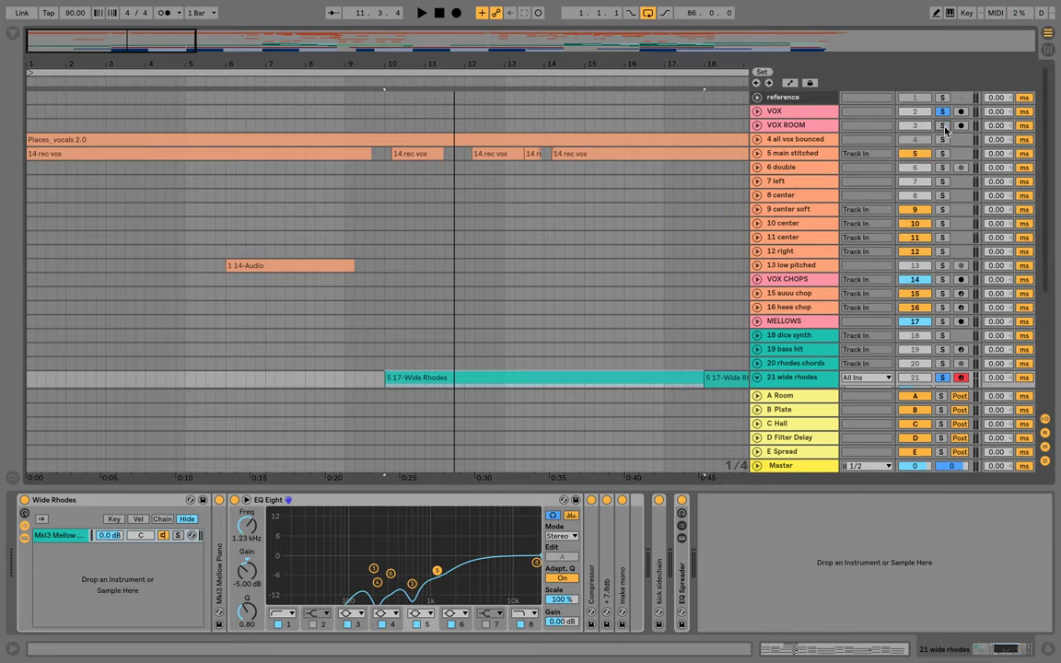
scroll(716, 249, "down", 4)
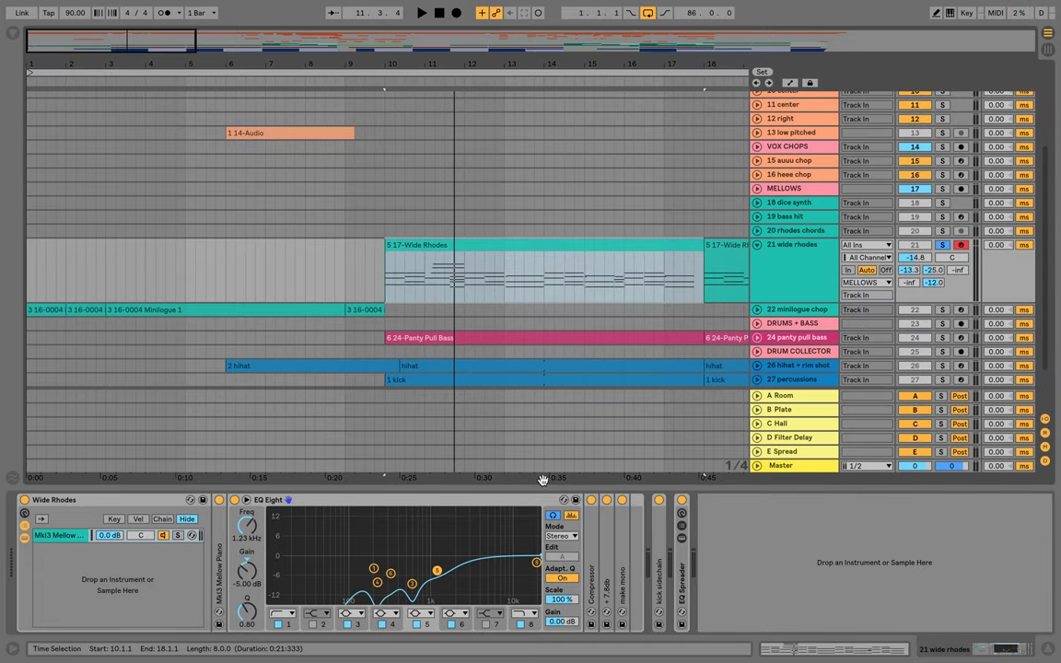
Play the soloed vocals and wide rhodes from bar 10 while toggling the rhodes EQ Eight for comparison, leaving it switched on
key("space")
left_click(235, 500)
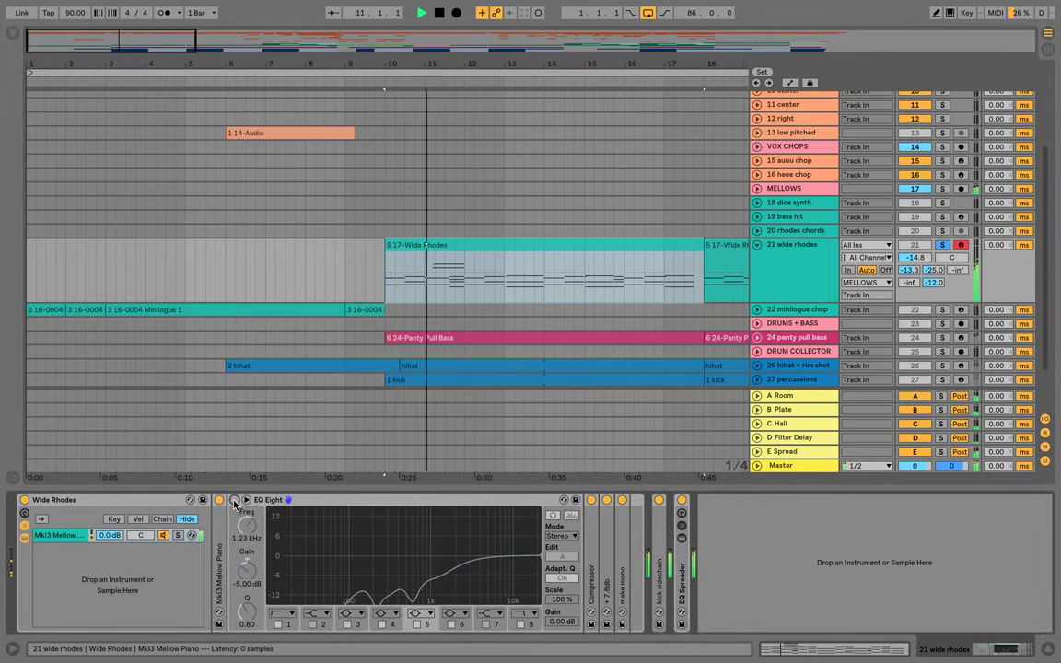
left_click(234, 500)
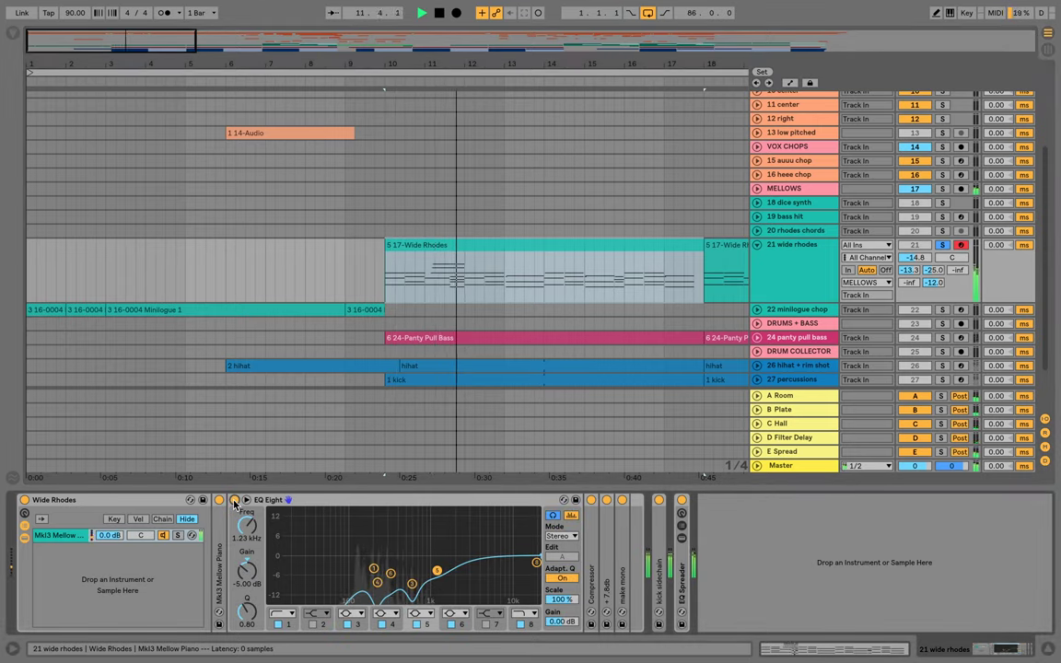
left_click(234, 500)
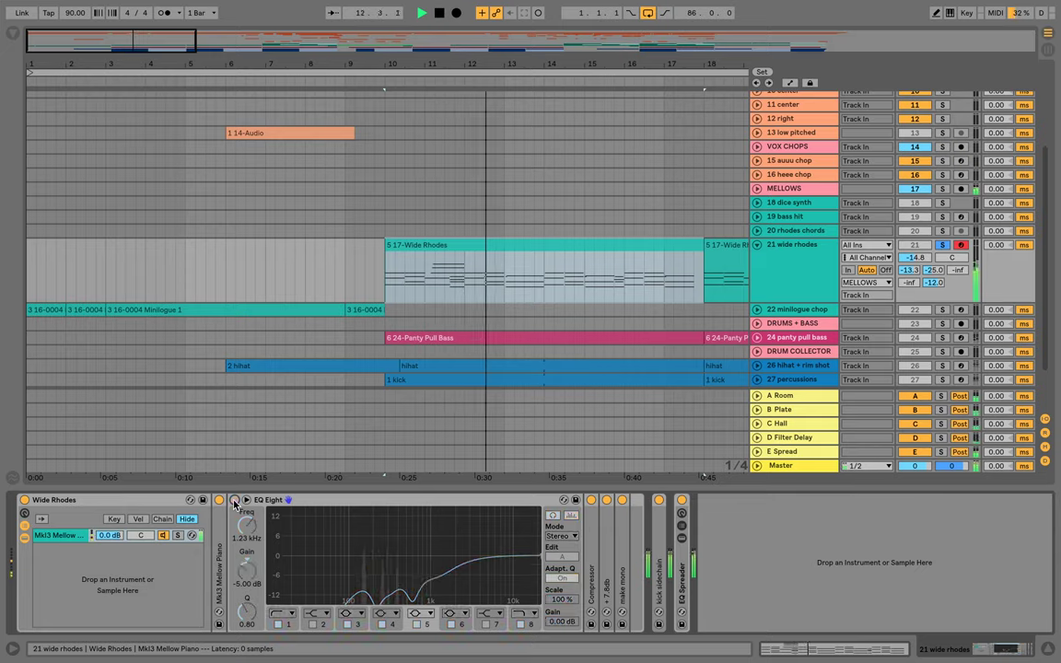
left_click(235, 500)
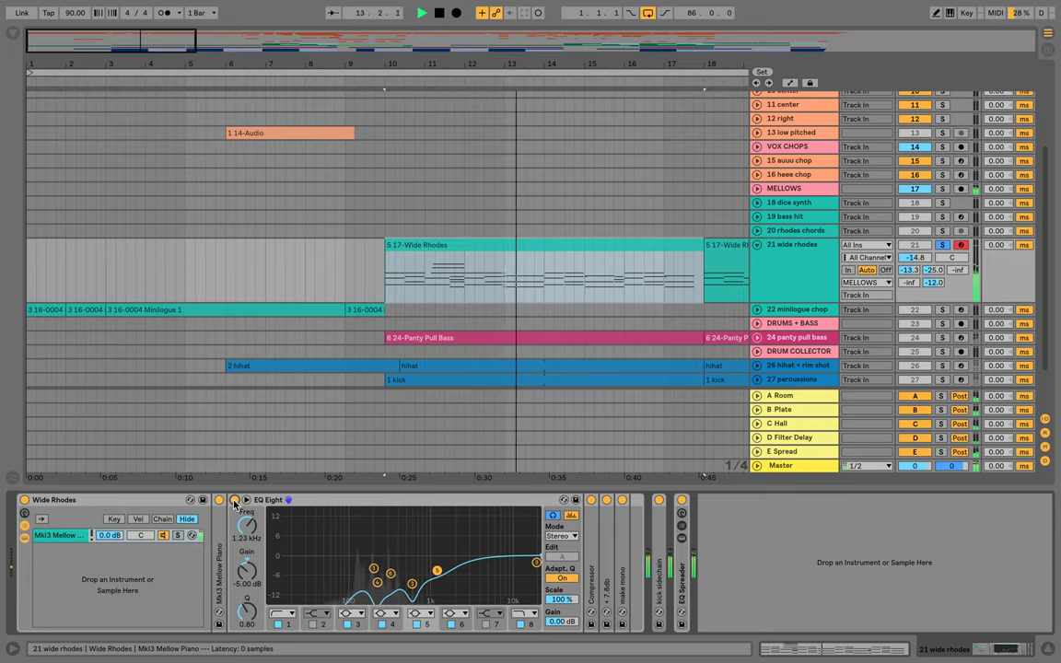
key("space")
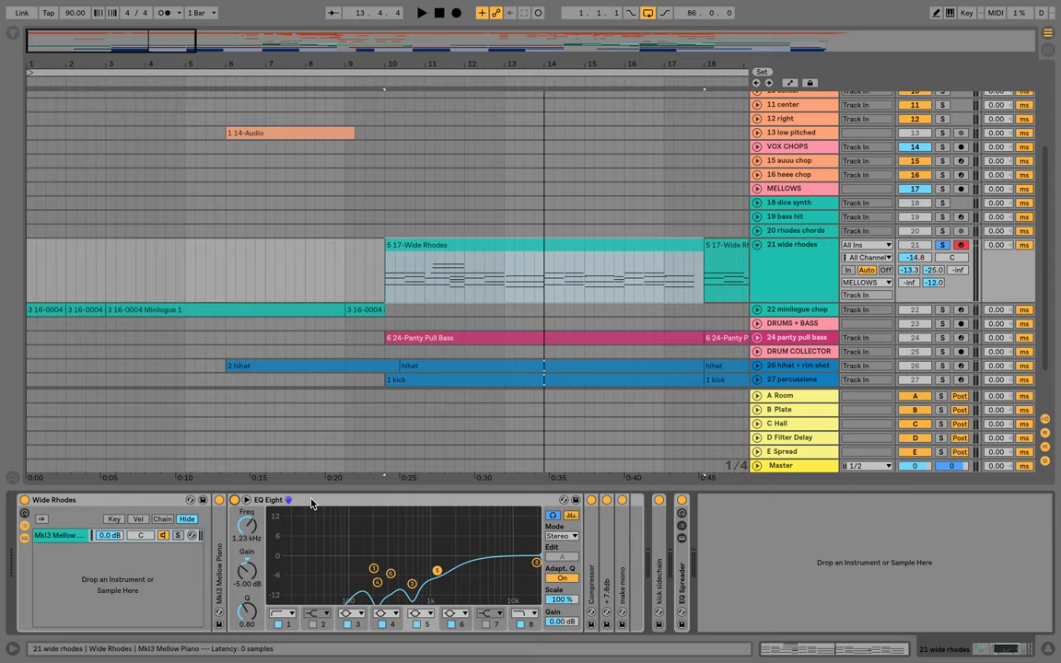
Fold EQ Eight and unfold the Compressor, + 7.8db limiter and make mono devices in the Wide Rhodes rack to examine them
double_click(312, 502)
double_click(254, 545)
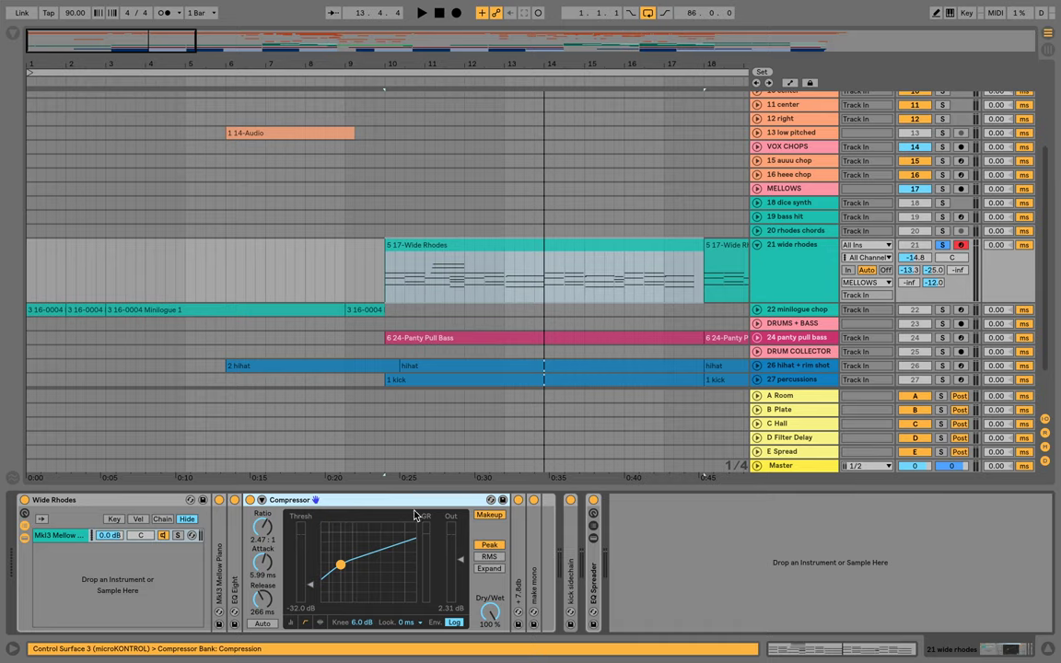
double_click(521, 544)
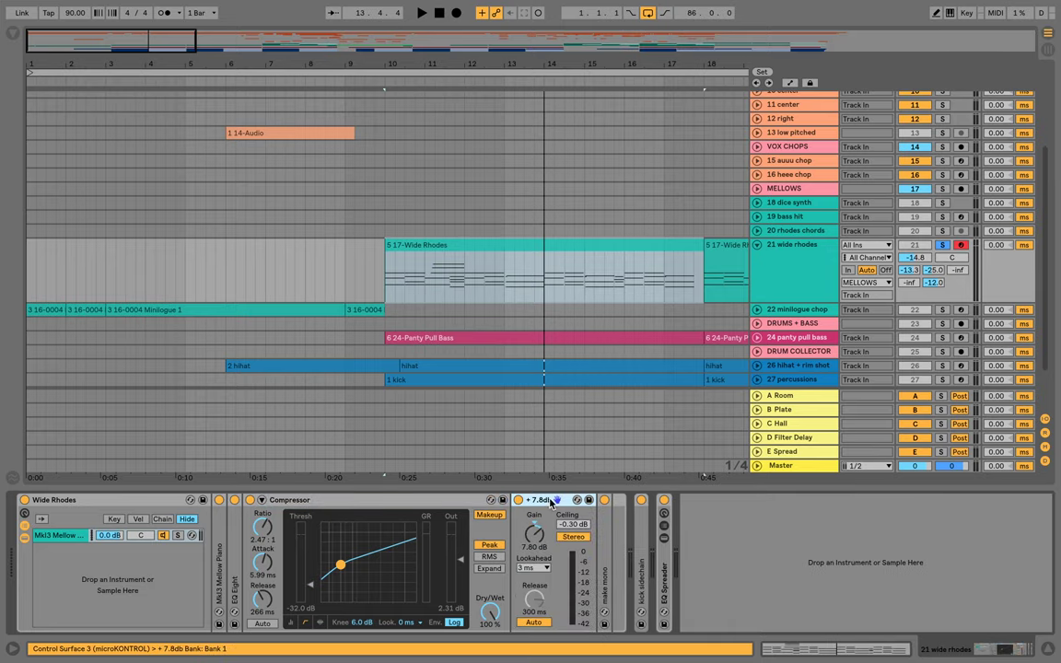
double_click(609, 534)
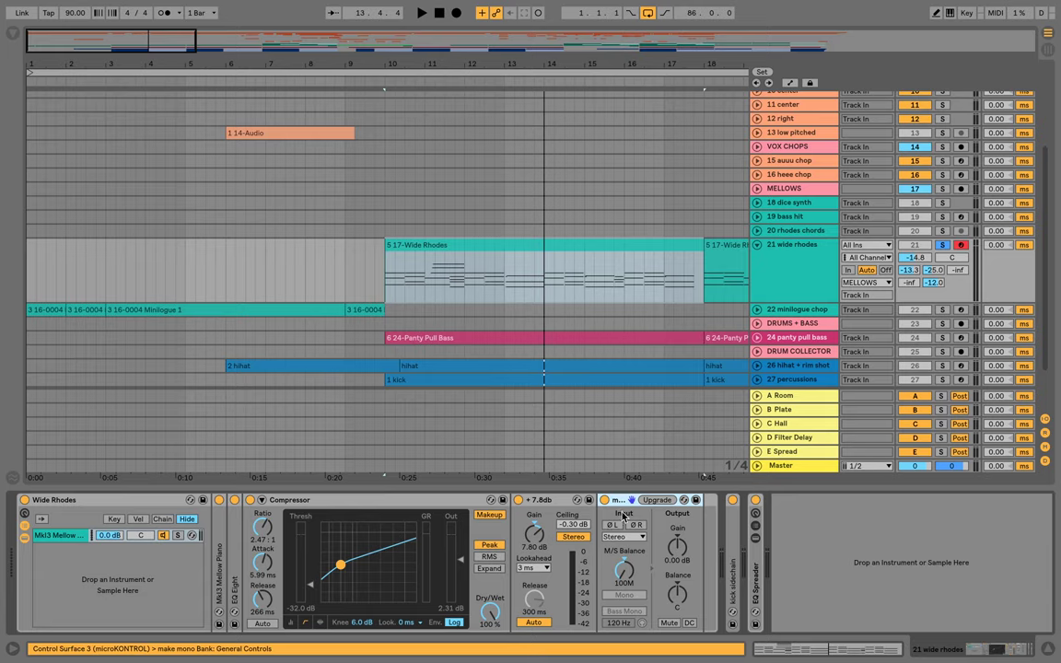
Unfold the kick sidechain compressor and view its Audio From sources, keeping 29 kick as the input
double_click(724, 552)
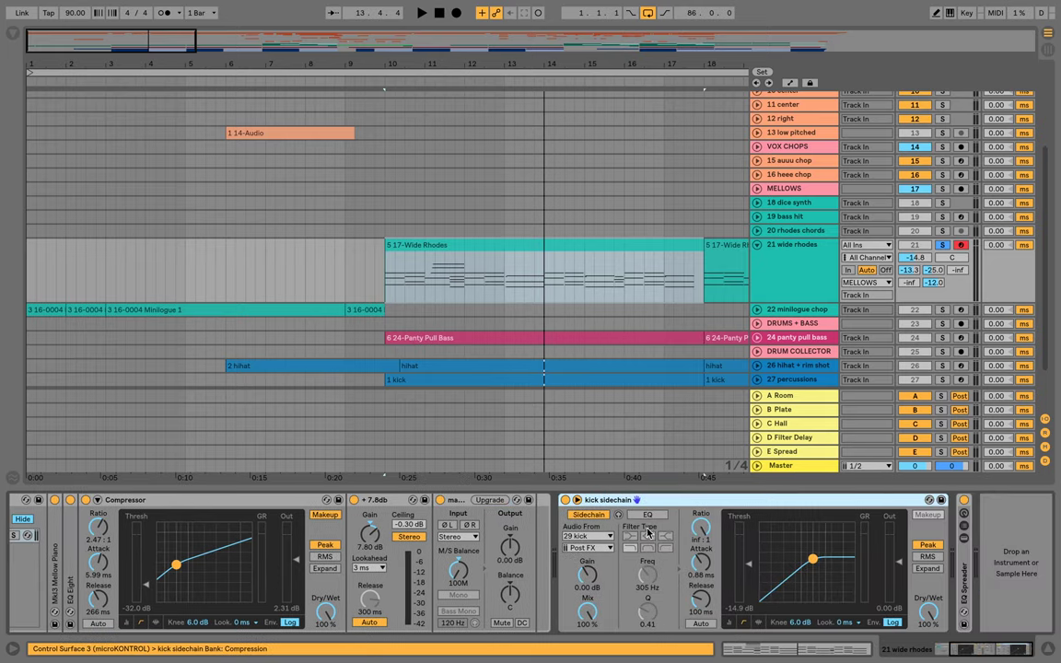
left_click(607, 542)
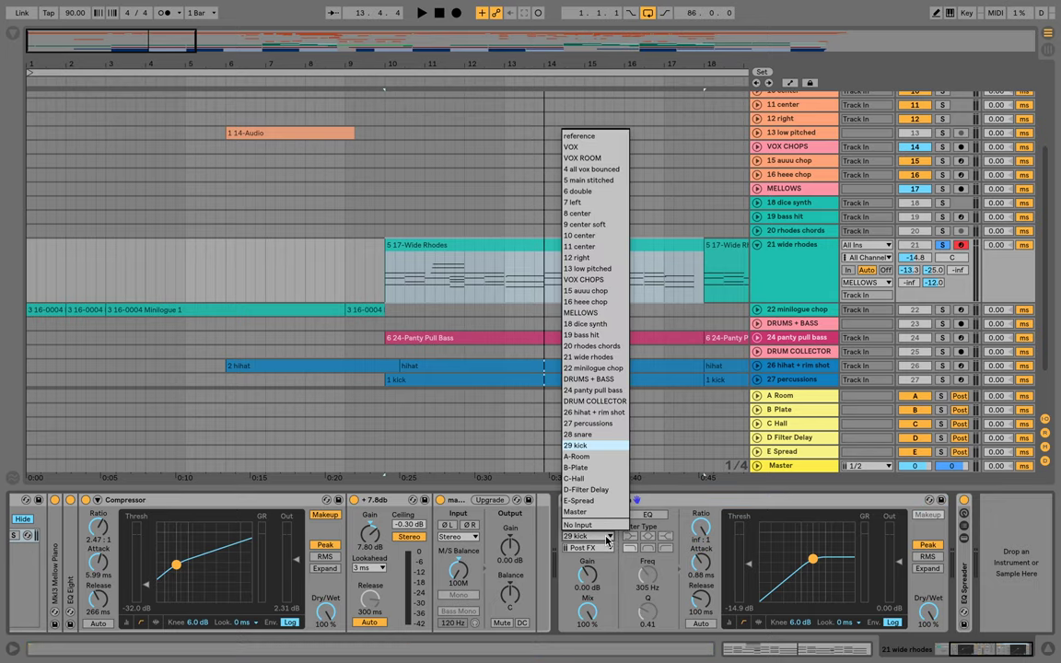
left_click(607, 541)
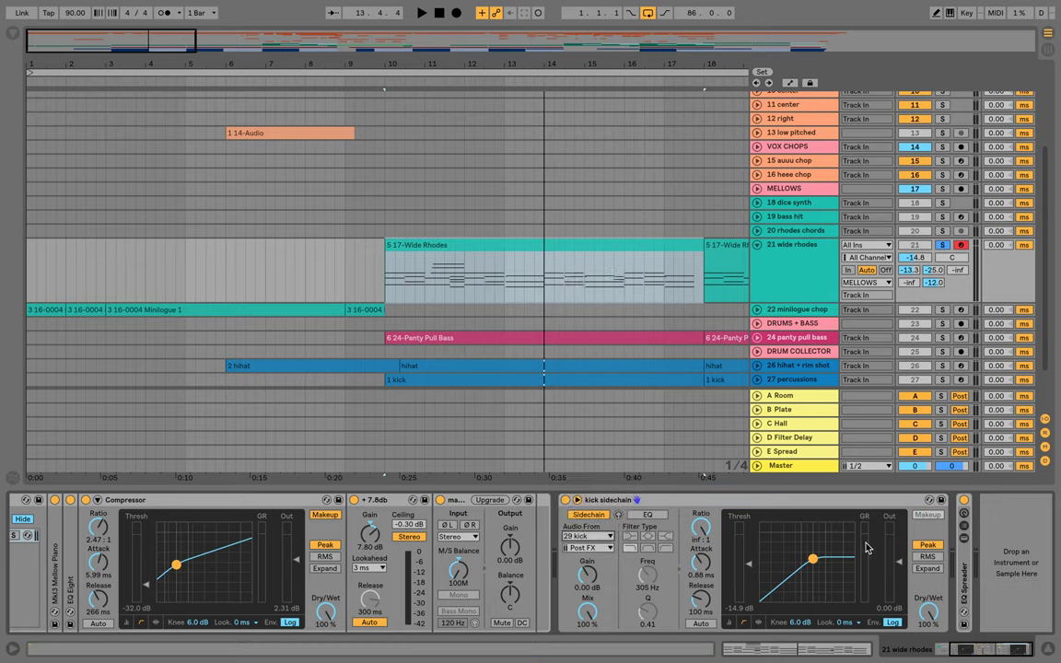
Play the wide rhodes from bar 10 with 29 kick added to the solo to watch the sidechain gain reduction, ending with the kick unsoloed
scroll(794, 344, "down", 2)
key("space")
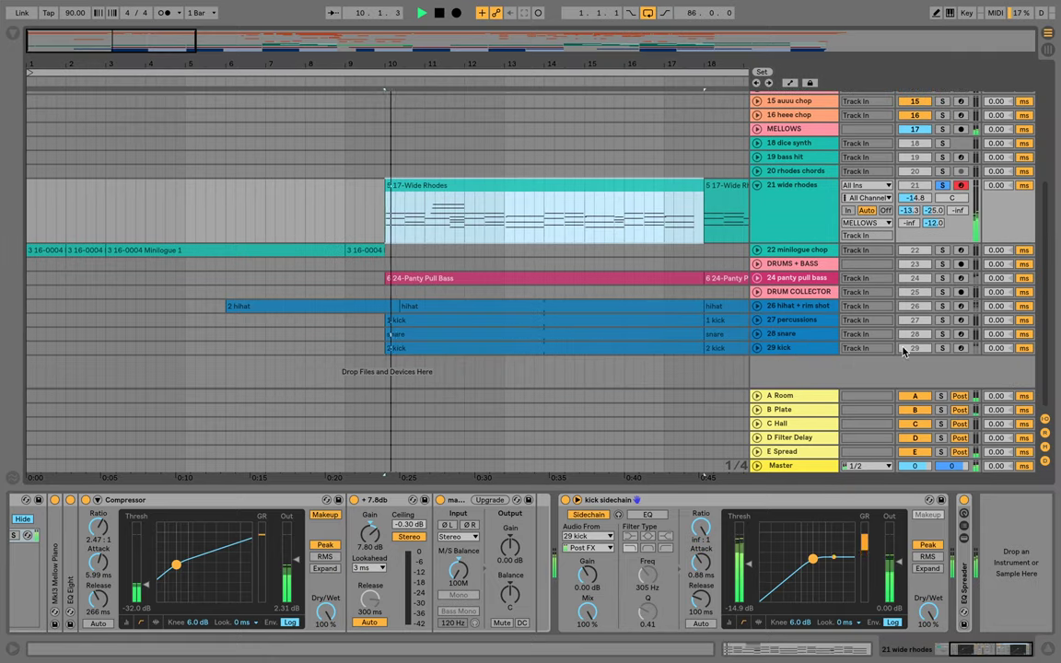
left_click(943, 348)
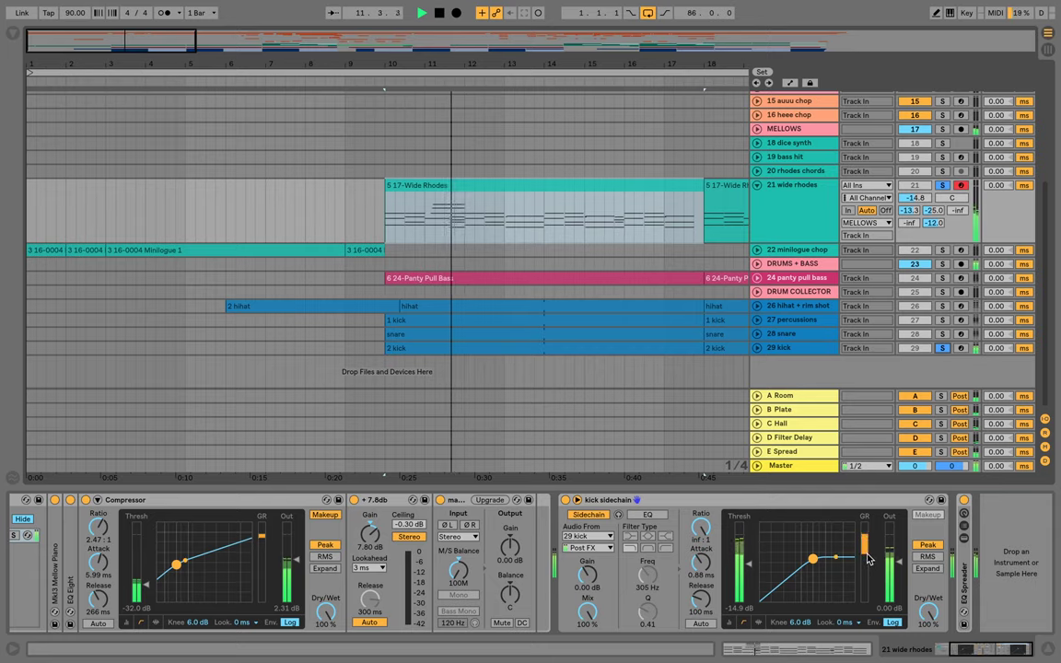
key("space")
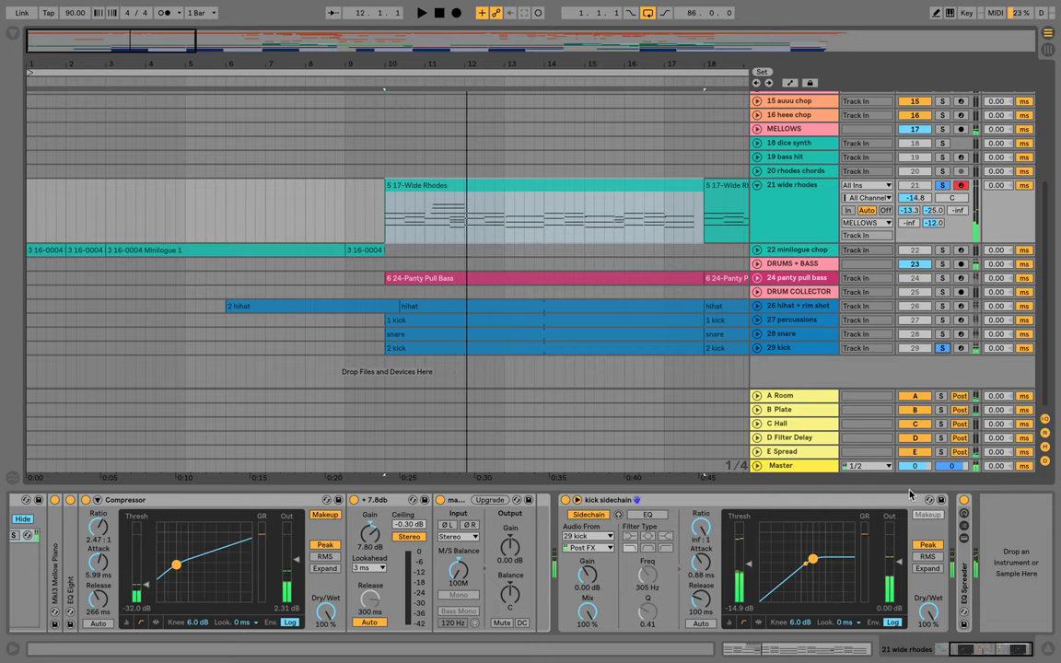
left_click(942, 348)
Unfold the EQ Spreader rack on 21 wide rhodes and examine the track's E-Spread send and MELLOWS output routing
double_click(961, 580)
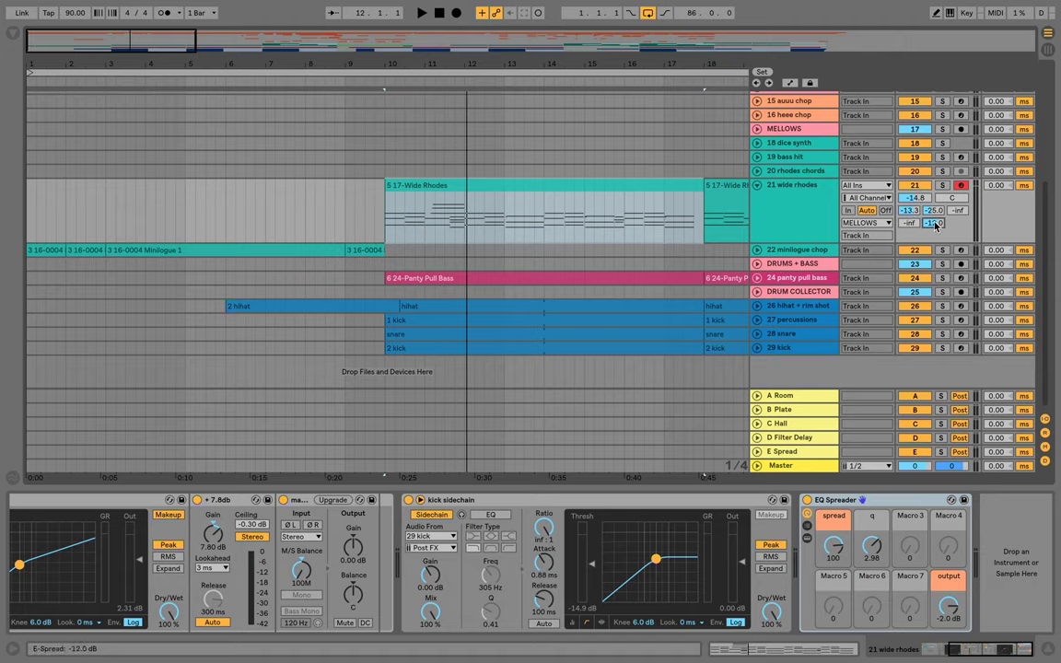
left_click(871, 225)
left_click(870, 224)
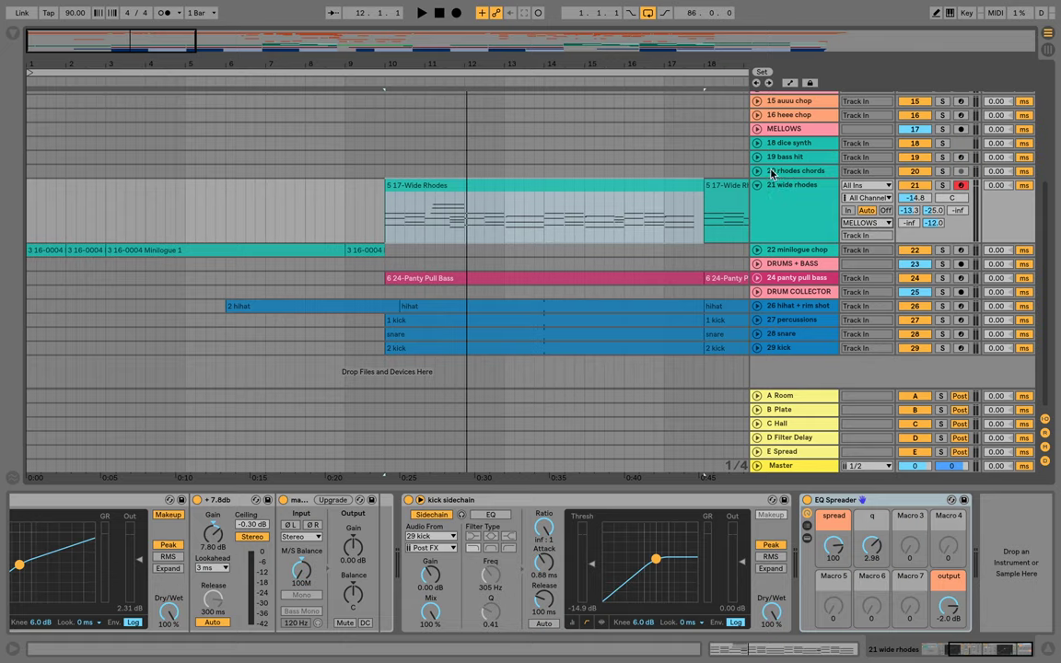
Unfold the 20 rhodes chords track, select its first 5-Audio clip at bar 26, and solo the track
left_click(772, 172)
left_click(757, 171)
left_click_drag(700, 58, 276, 52)
left_click(426, 169)
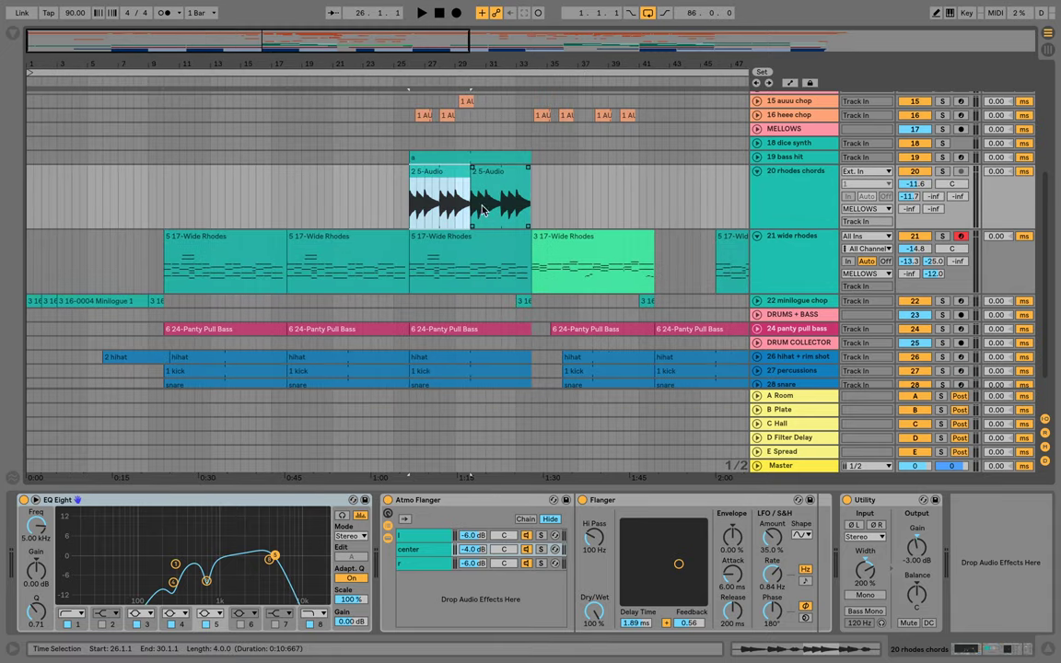
left_click_drag(476, 64, 474, 136)
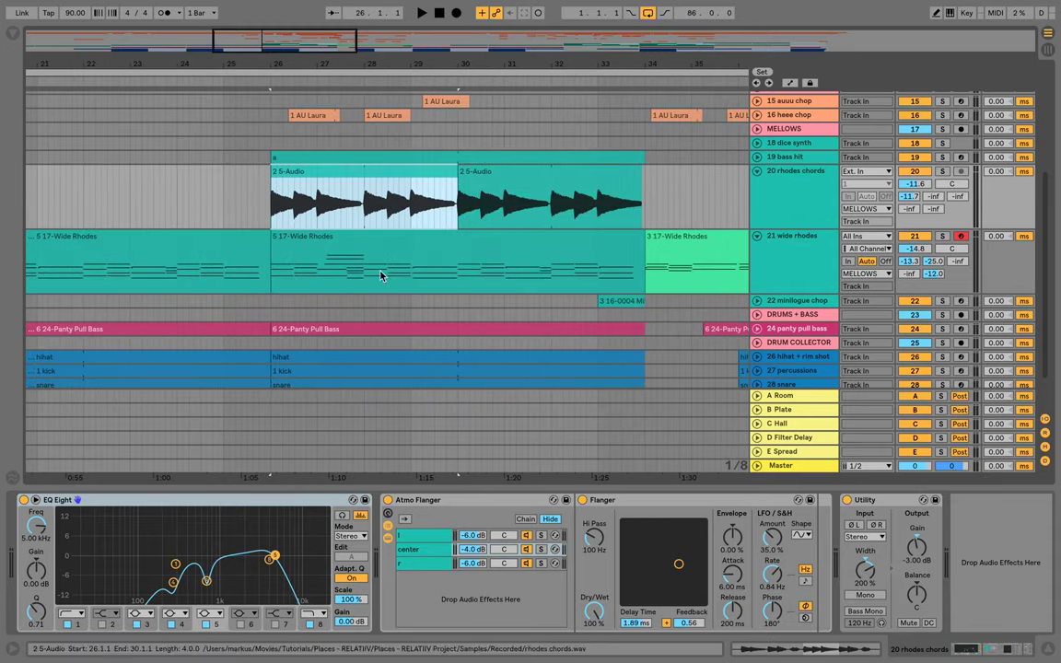
left_click(942, 171)
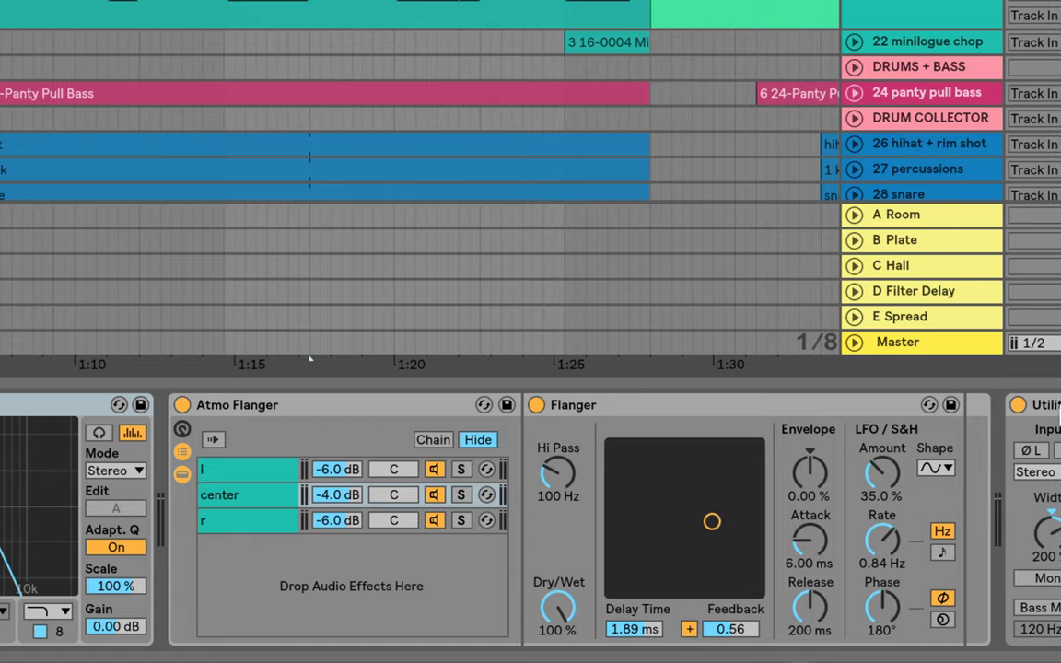
Solo the center chain of the Atmo Flanger rack and try different delay time and feedback positions on its Flanger
left_click(461, 406)
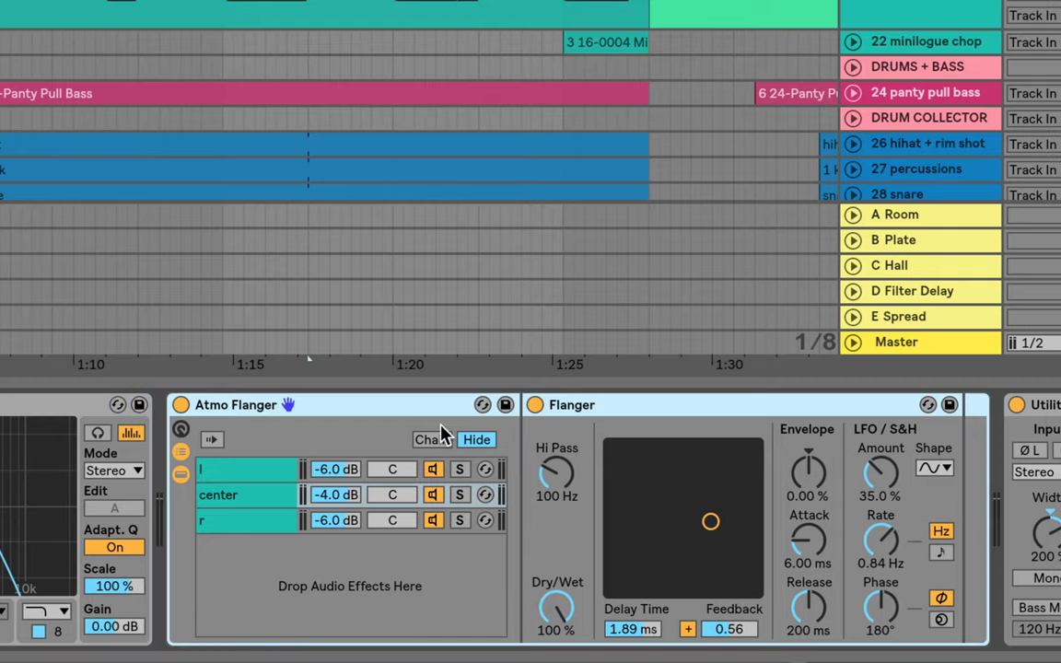
left_click(460, 498)
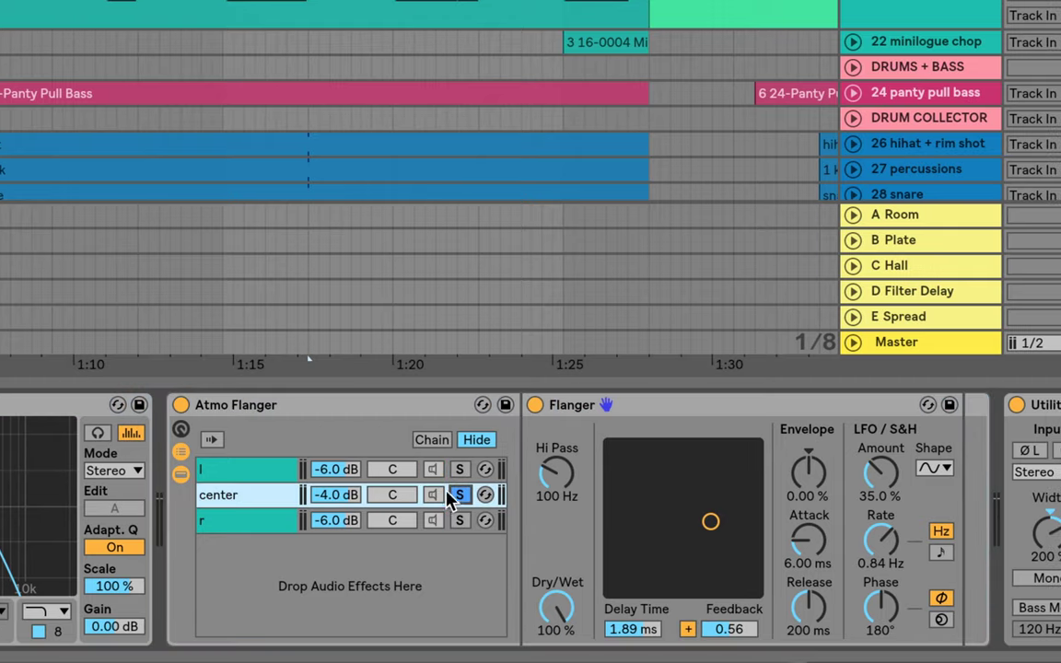
left_click(612, 406)
left_click_drag(712, 523, 738, 459)
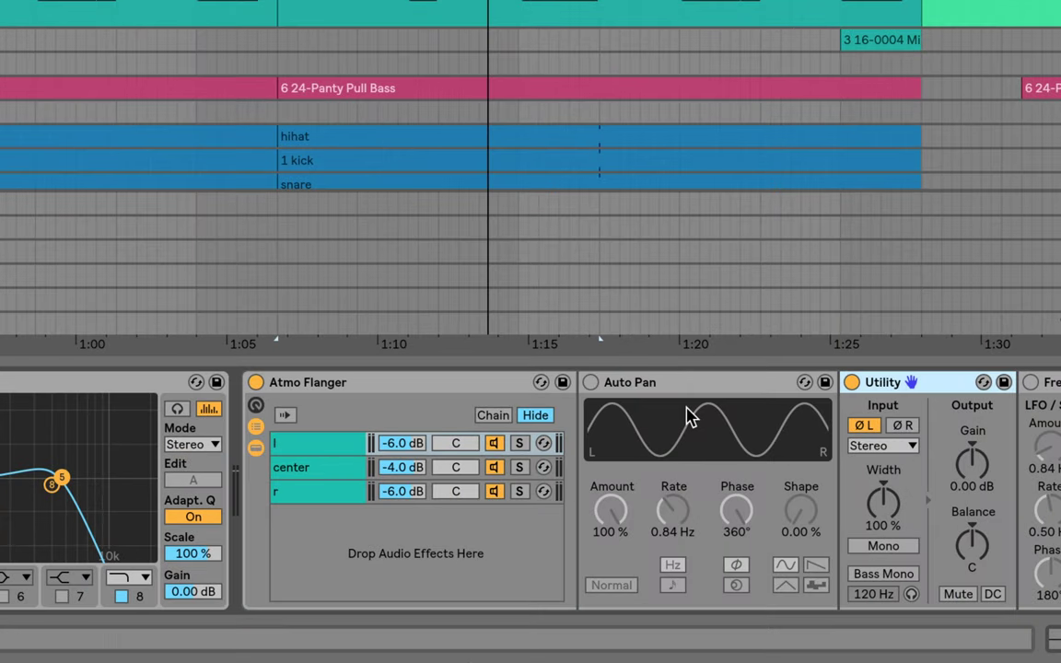
Solo the l chain of Atmo Flanger and play it while toggling the Utility's left phase inversion for comparison, leaving it on
left_click(518, 443)
left_click(866, 381)
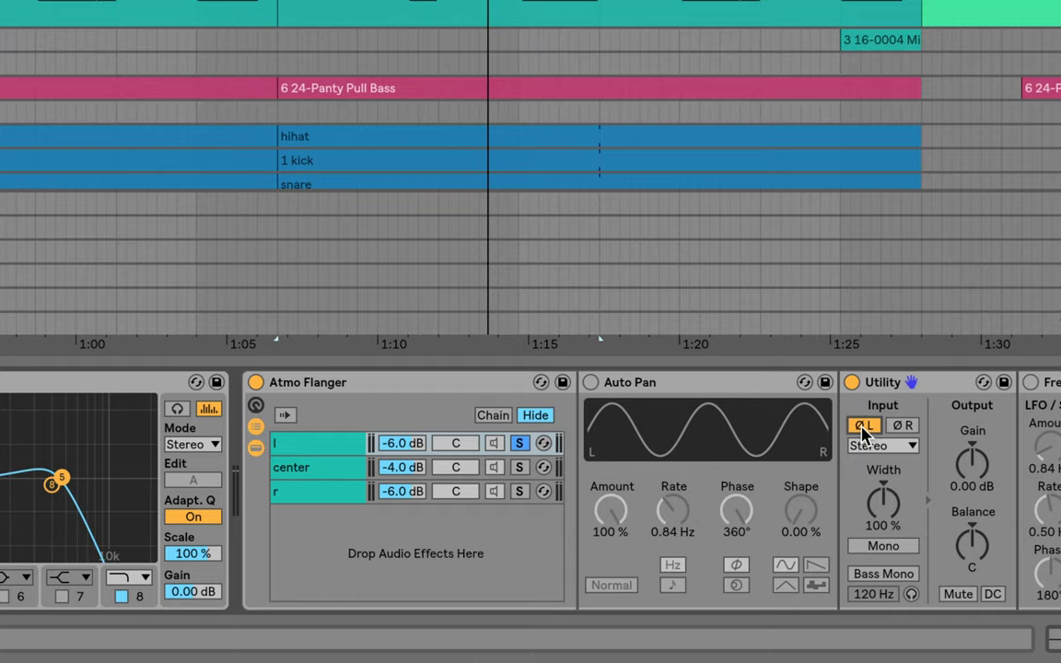
left_click(455, 443)
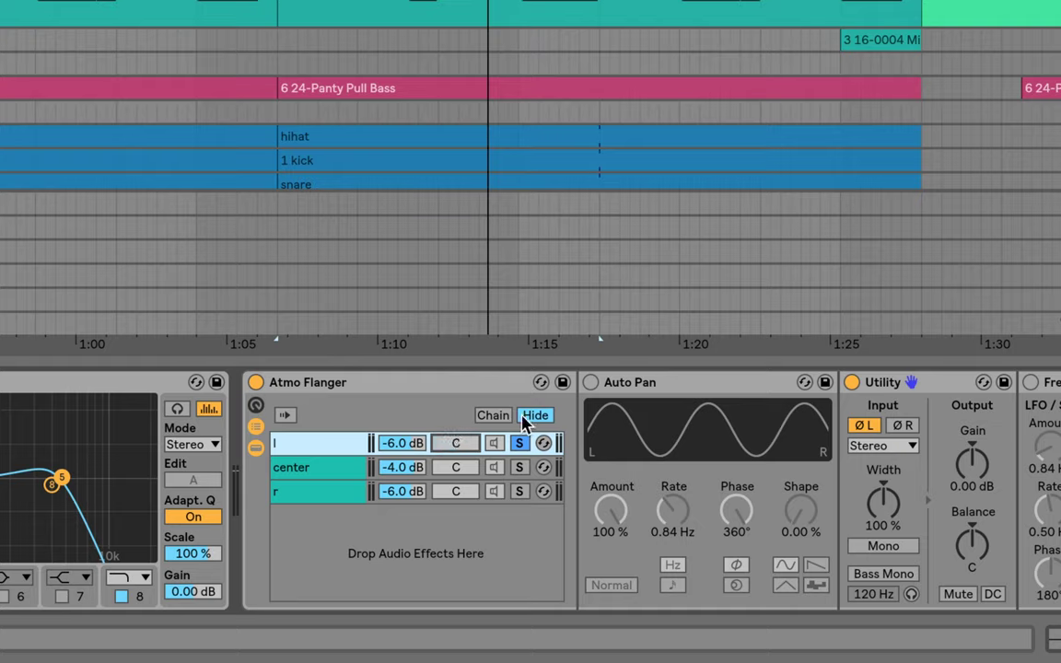
key("space")
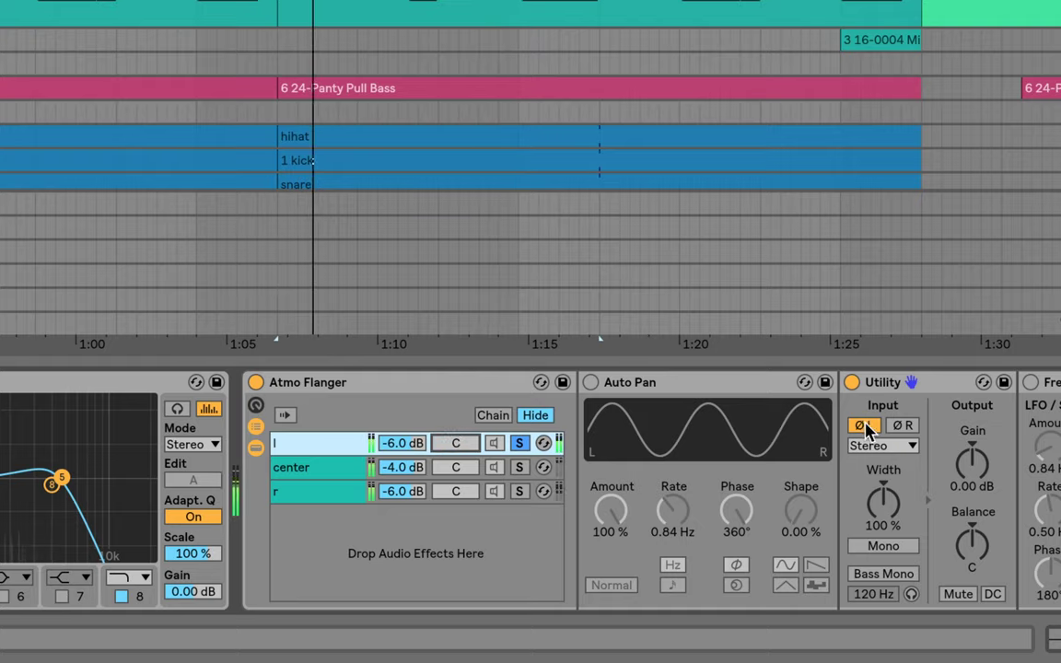
left_click(863, 426)
left_click(863, 426)
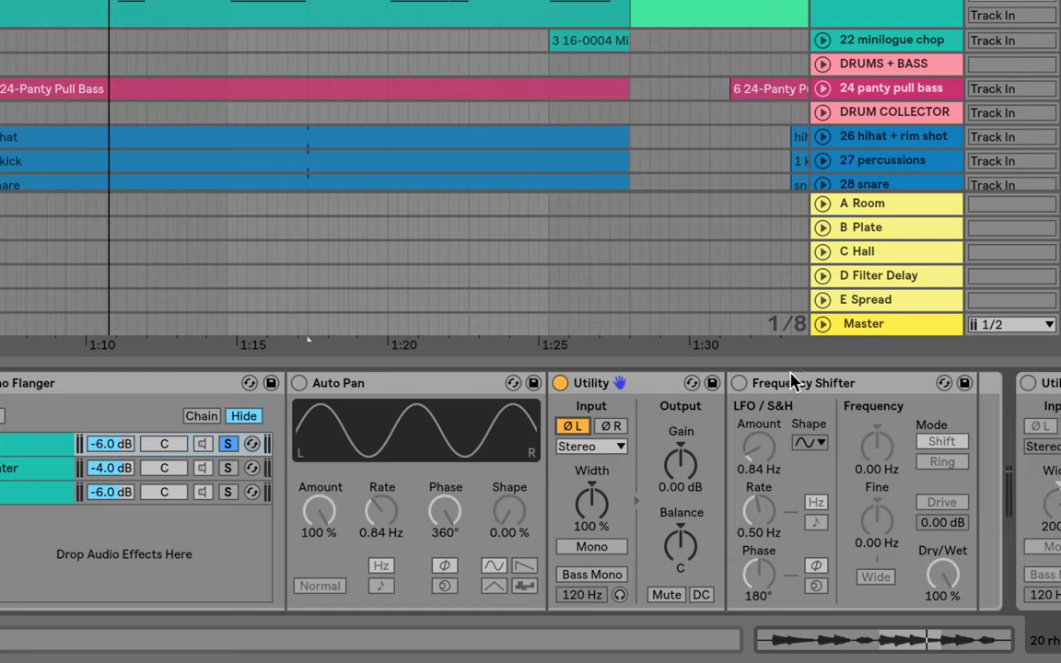
Switch on the Frequency Shifter in the l chain of the Atmo Flanger rack and select it
left_click(739, 384)
left_click(767, 385)
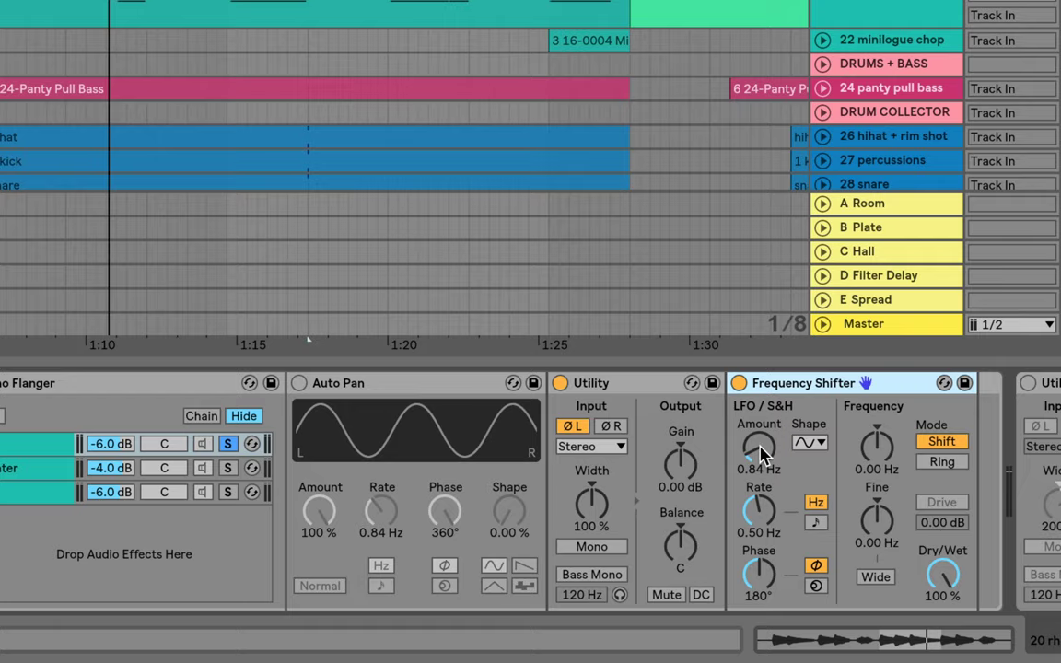
Try the Frequency Shifter's LFO amount at 0.00 Hz and undo that change
mouse_move(761, 451)
left_mouse_down()
mouse_move(761, 367)
mouse_move(763, 456)
left_mouse_up()
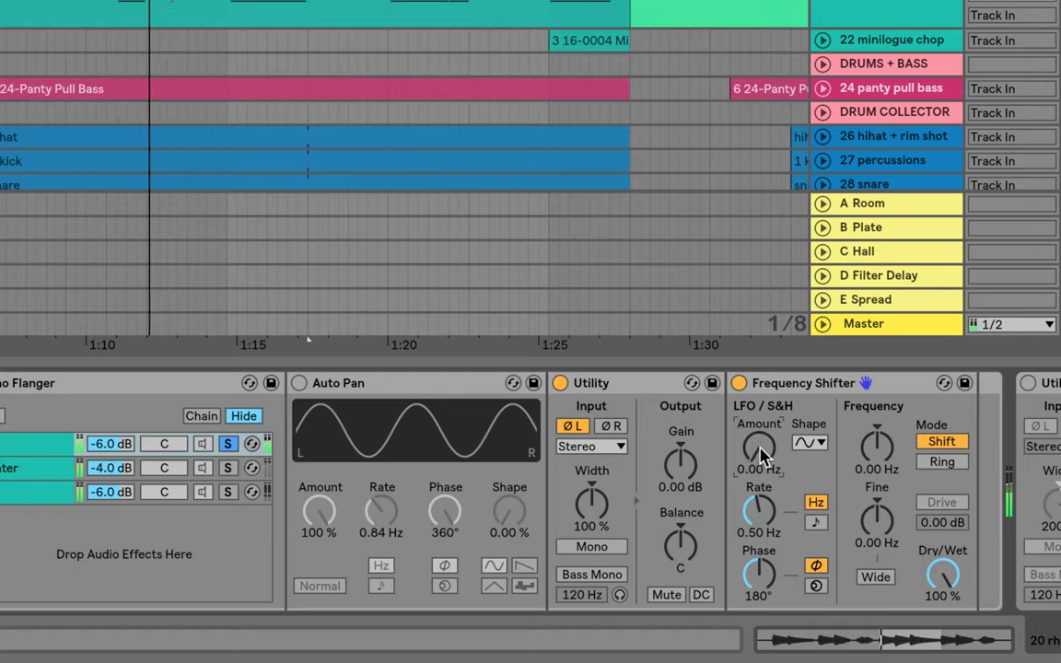
key("ctrl+z")
Enable the Auto Pan in the soloed l chain of the Atmo Flanger rack and check its settings
left_click(450, 379)
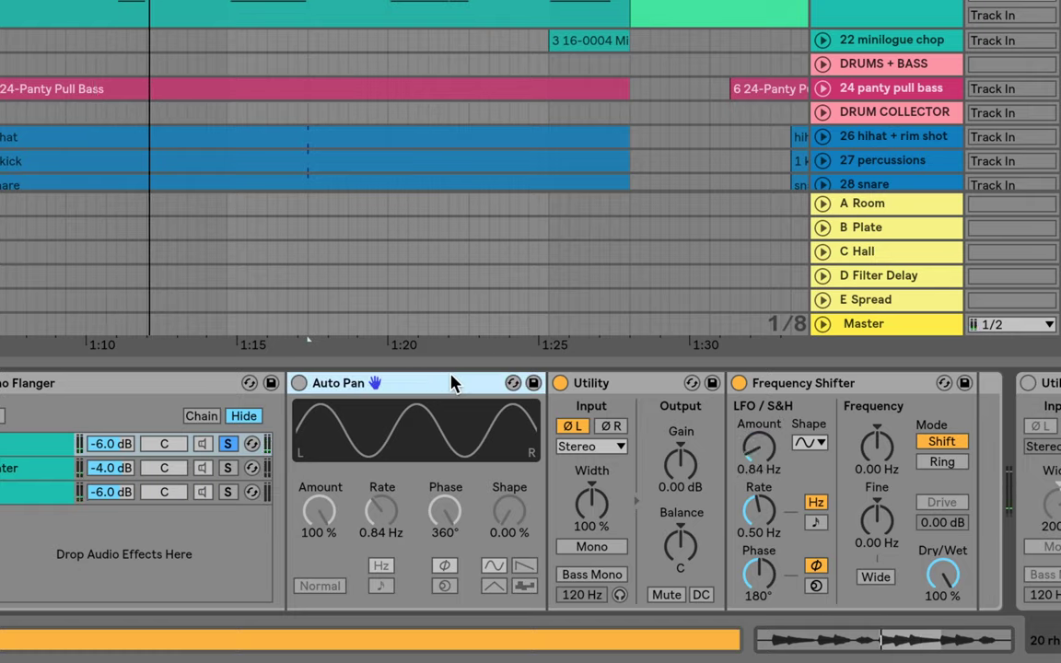
left_click(300, 383)
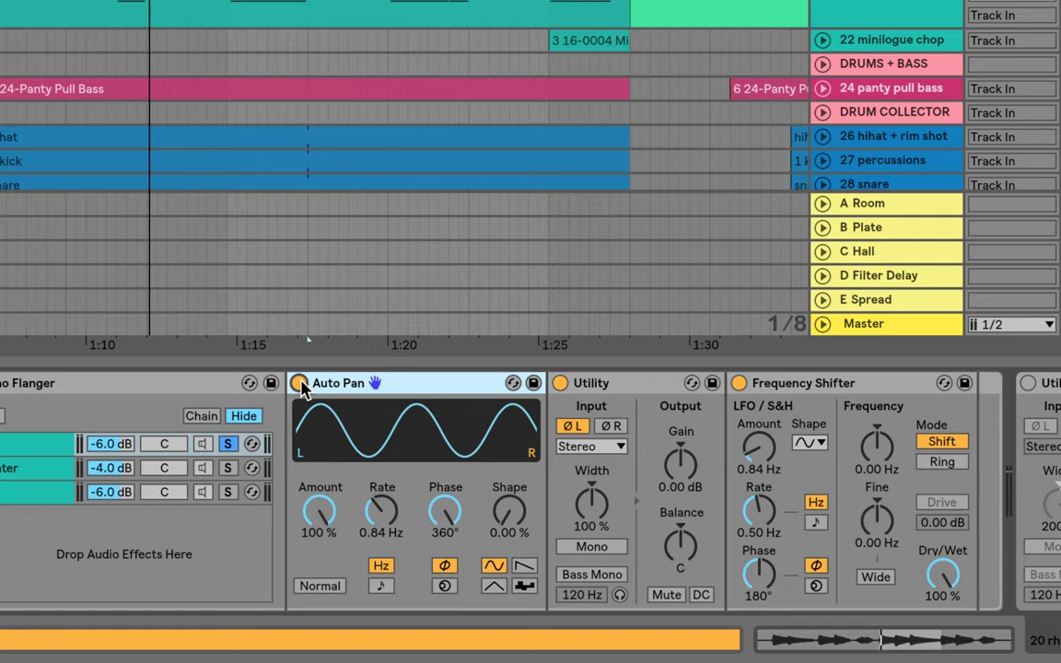
left_click(320, 510)
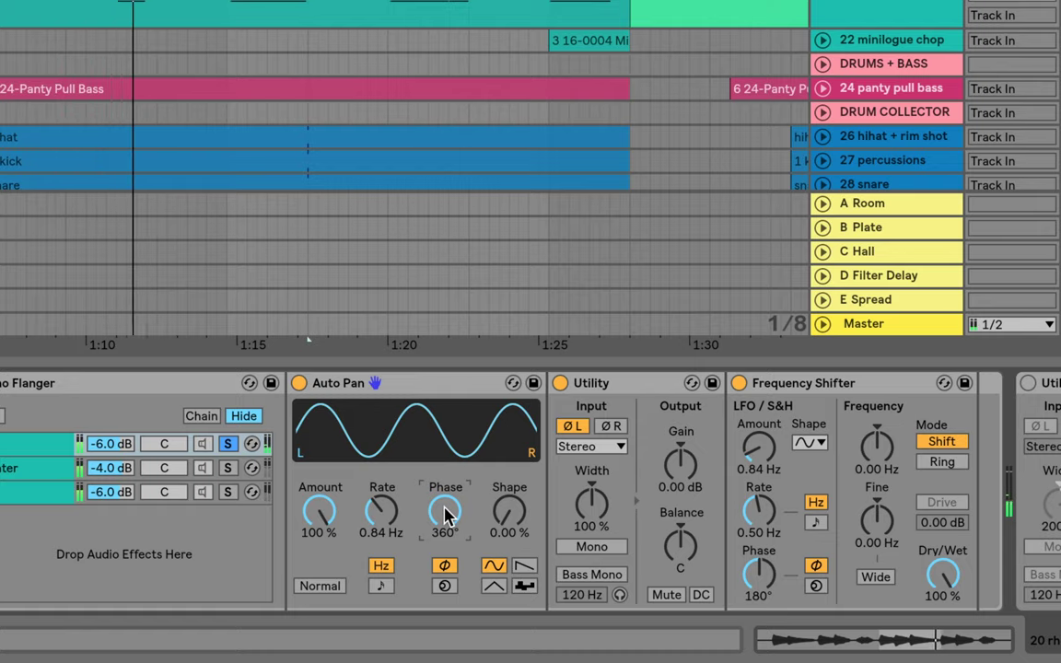
Solo the Atmo Flanger's r chain, check its Auto Pan Invert and Utility right-phase settings, and end the solo
left_click(227, 491)
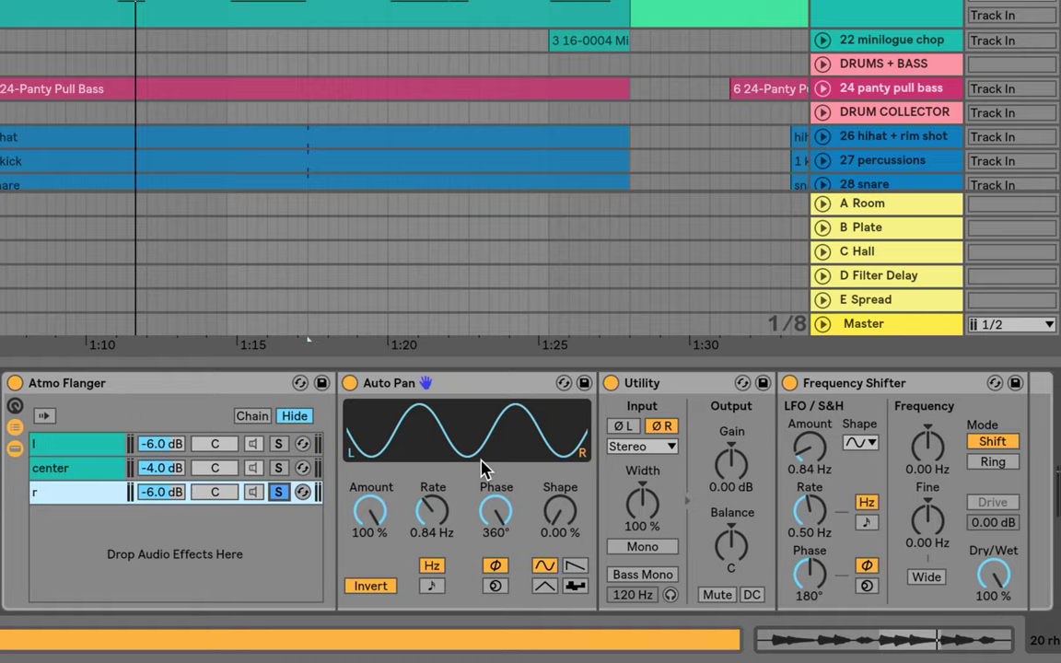
left_click(385, 580)
left_click(379, 584)
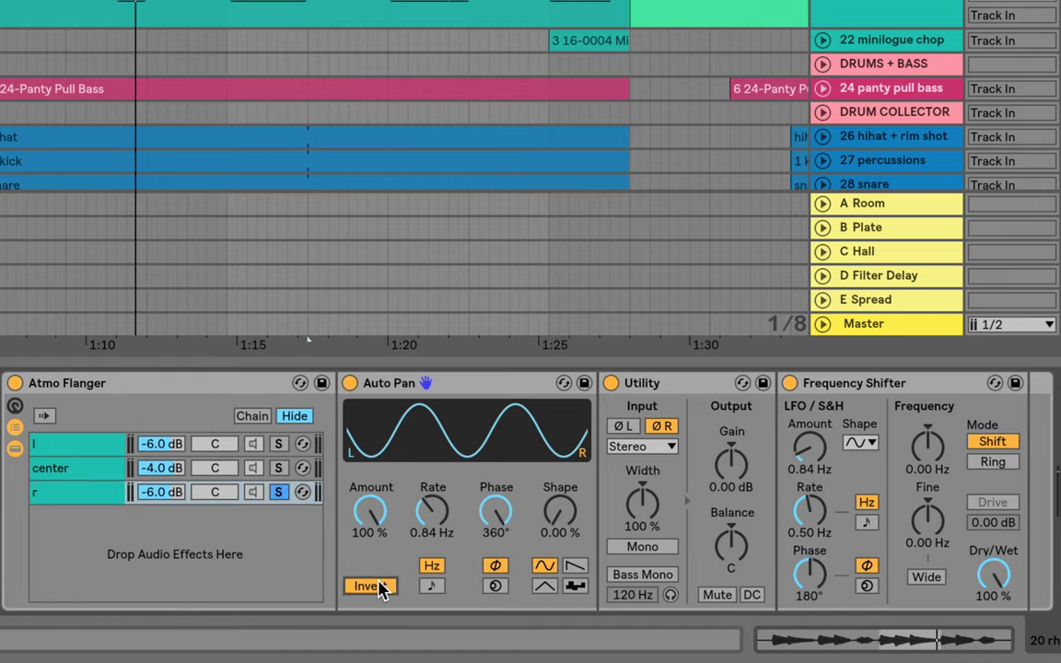
left_click(660, 424)
left_click(660, 424)
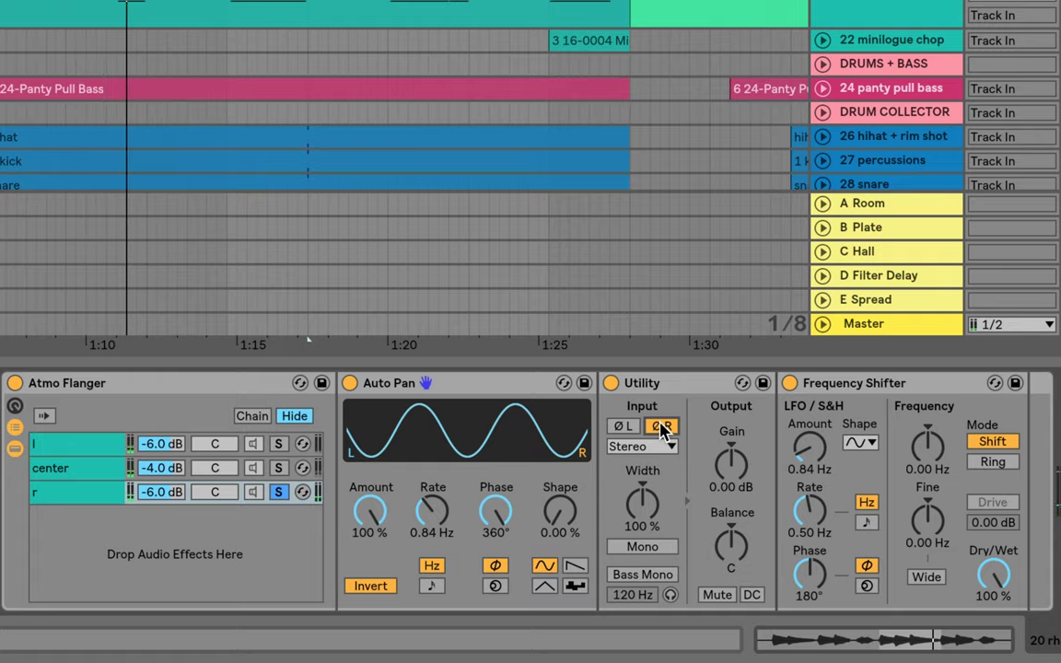
left_click(280, 492)
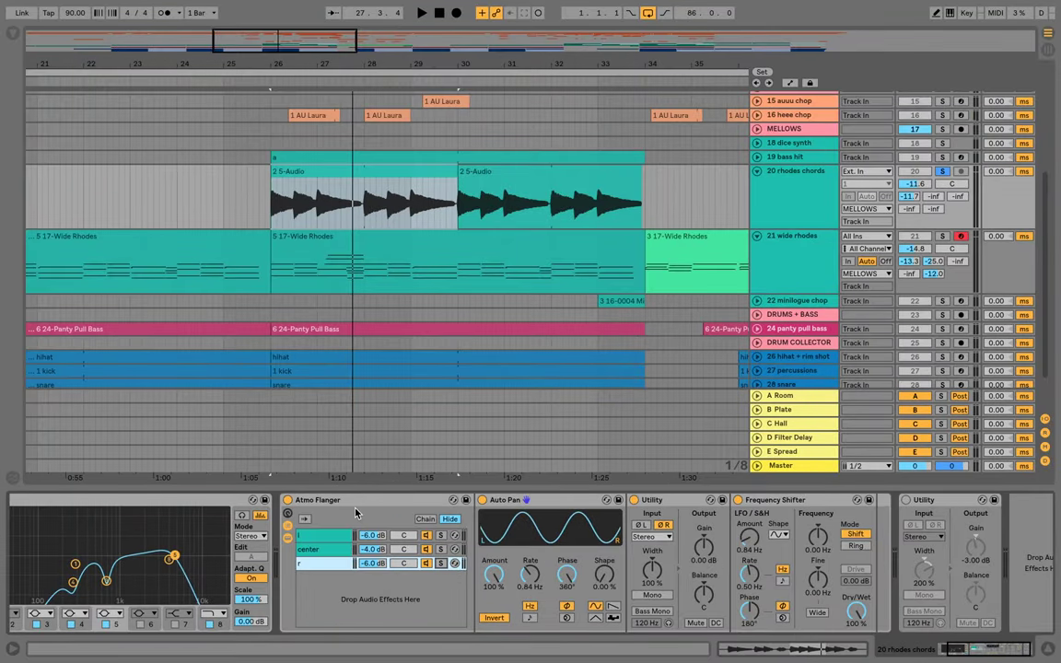
Compare the rhodes chords with the Atmo Flanger rack bypassed and active during playback, leaving the rack on
left_click(287, 500)
key("space")
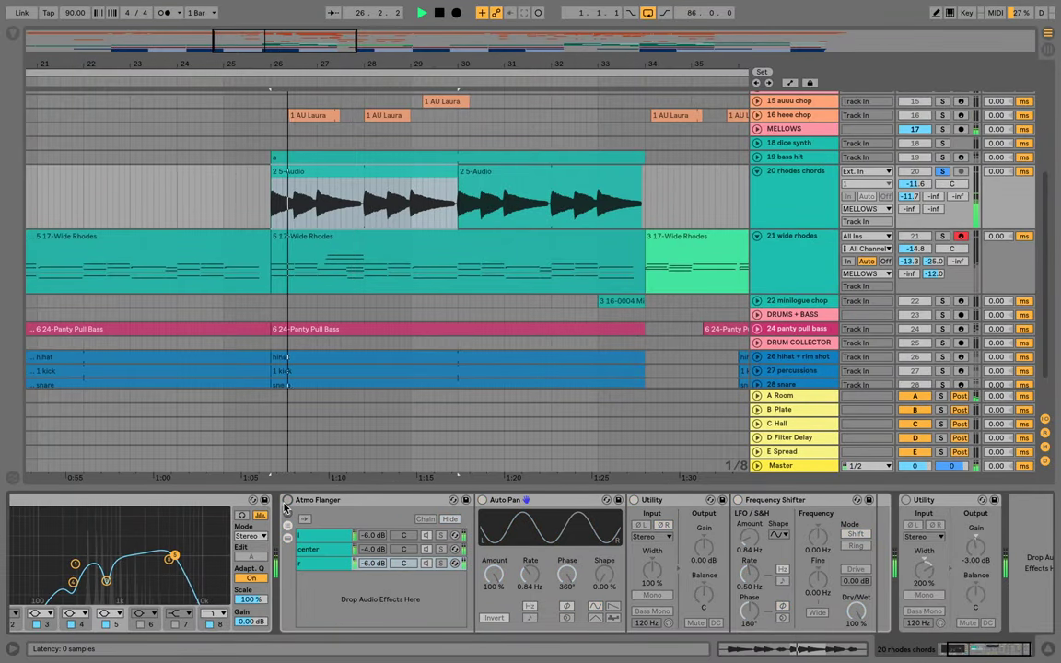
left_click(288, 500)
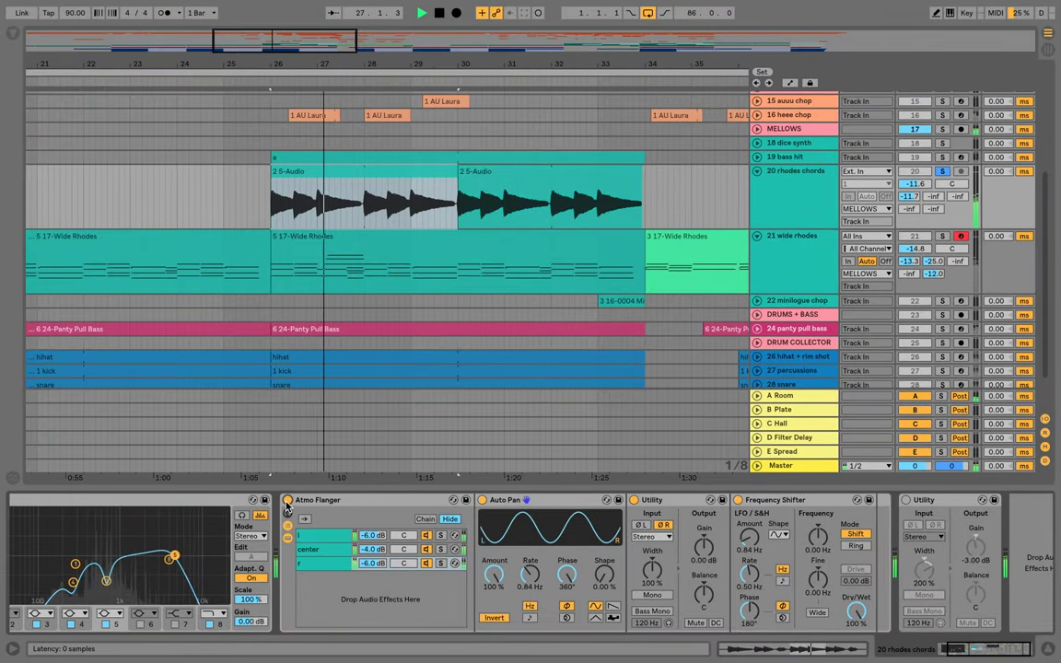
left_click(287, 501)
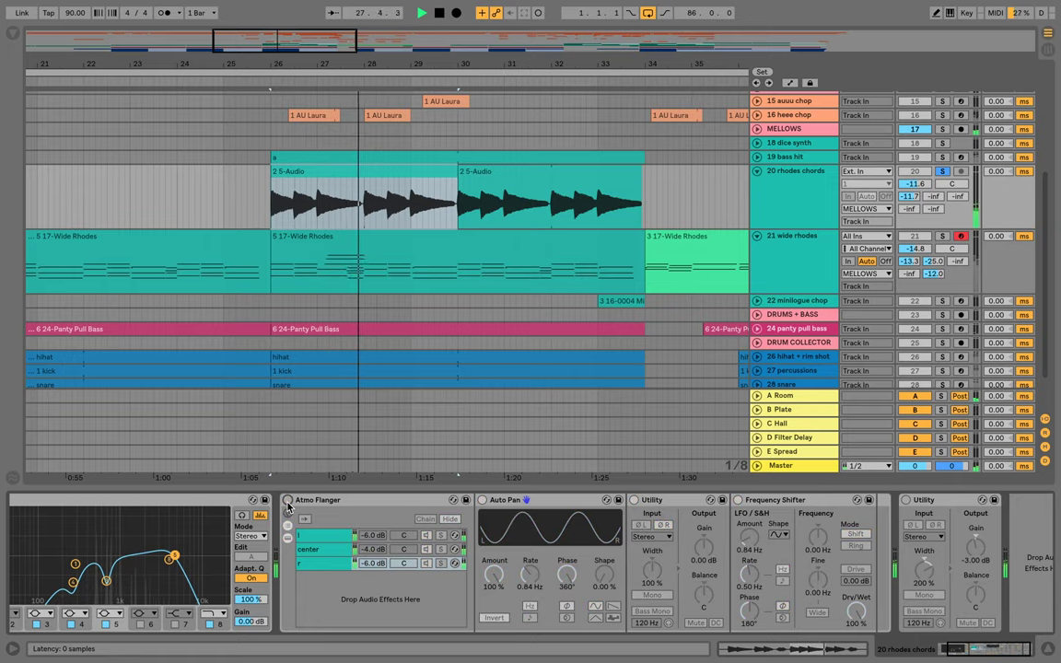
left_click(288, 501)
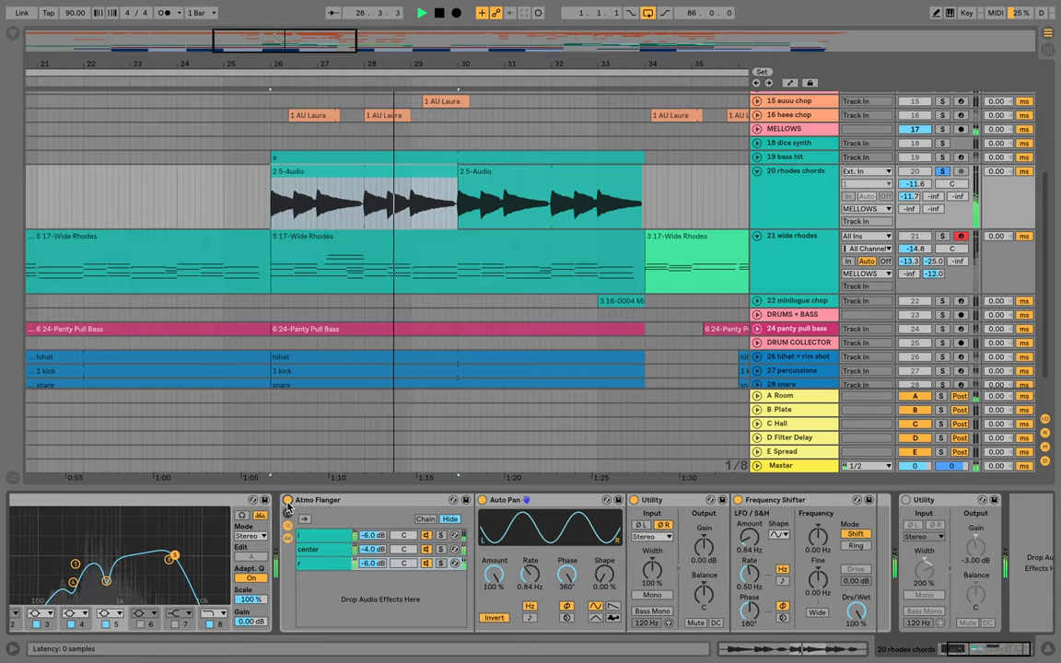
key("space")
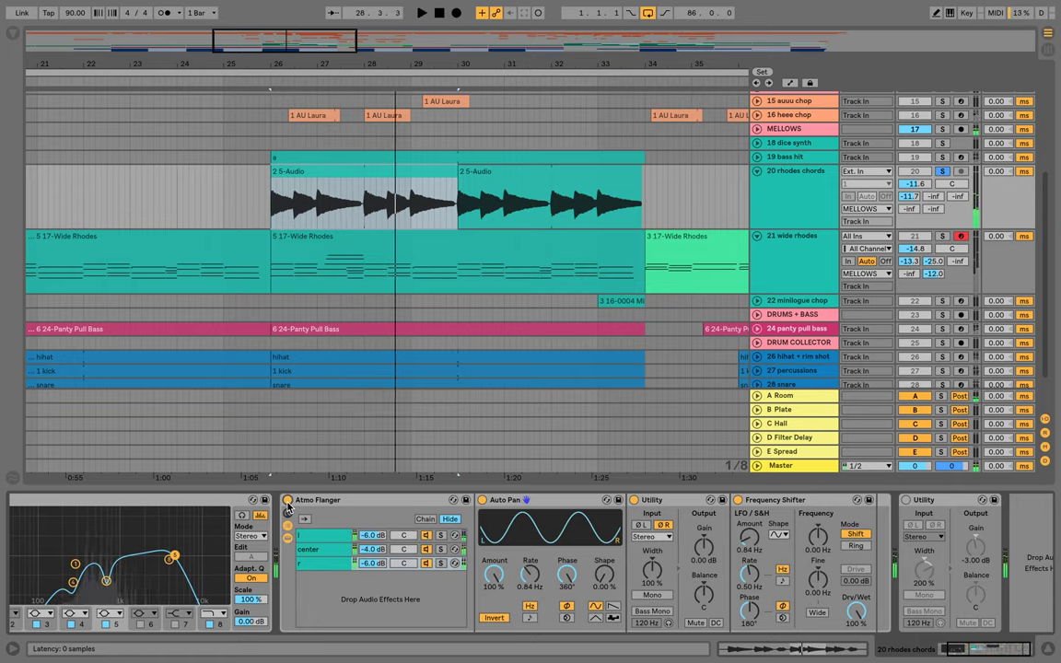
Enable the Utility after the Atmo Flanger rack during playback and check the rhodes chords track's output routing
left_click(930, 507)
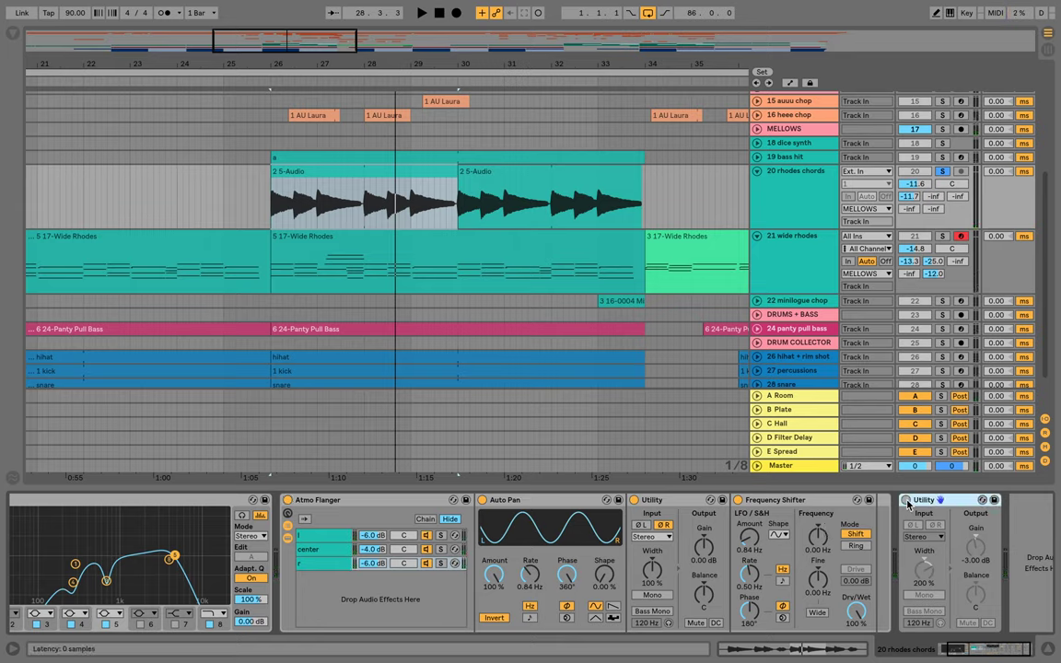
key("space")
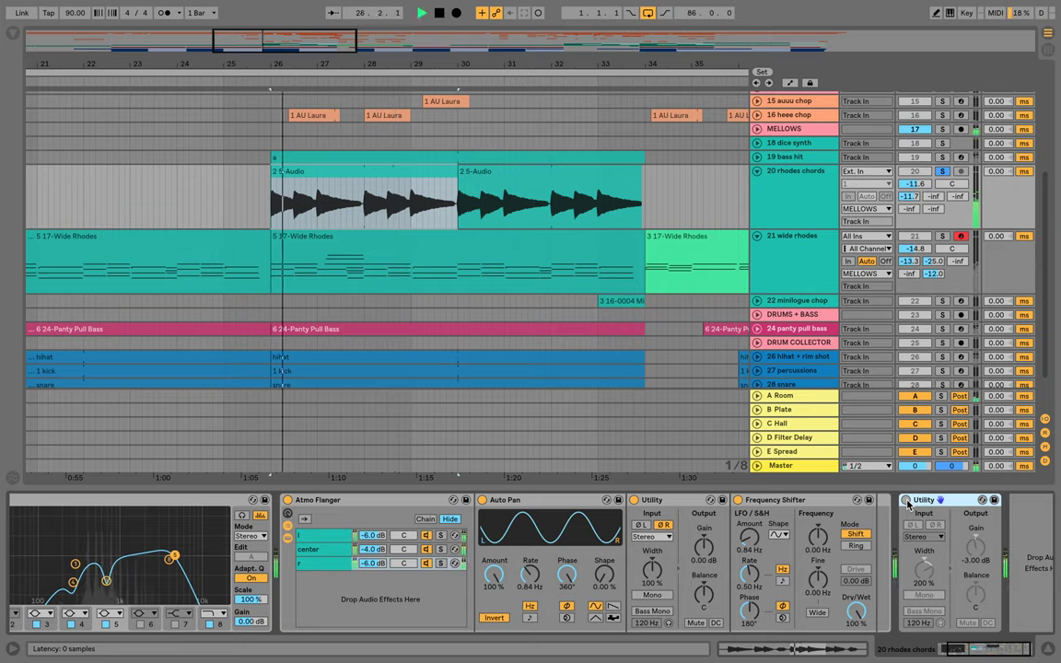
left_click(907, 500)
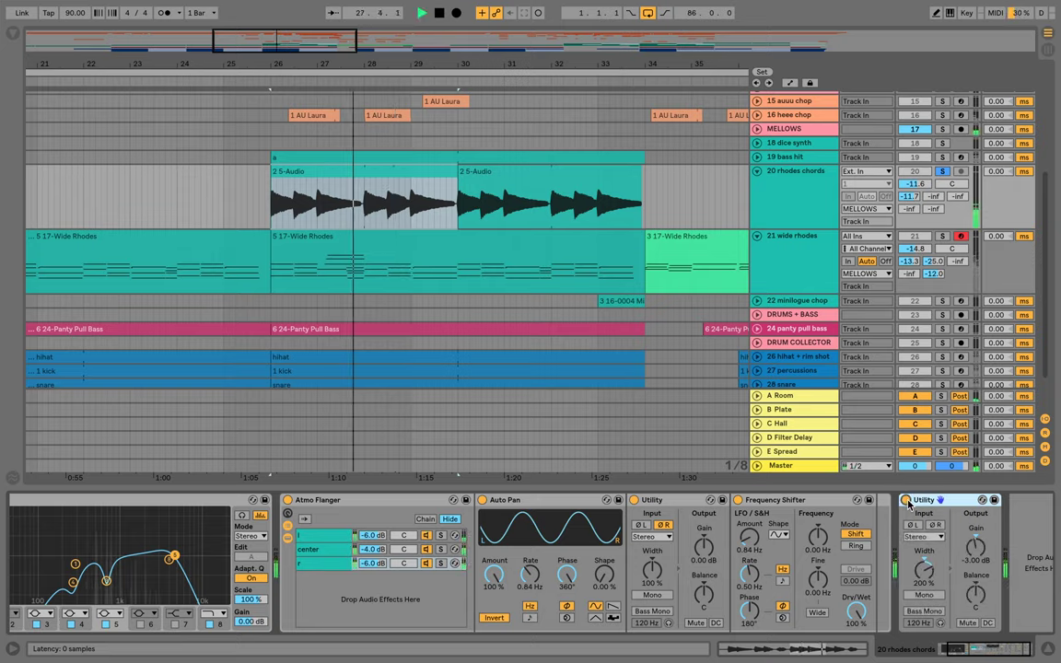
key("space")
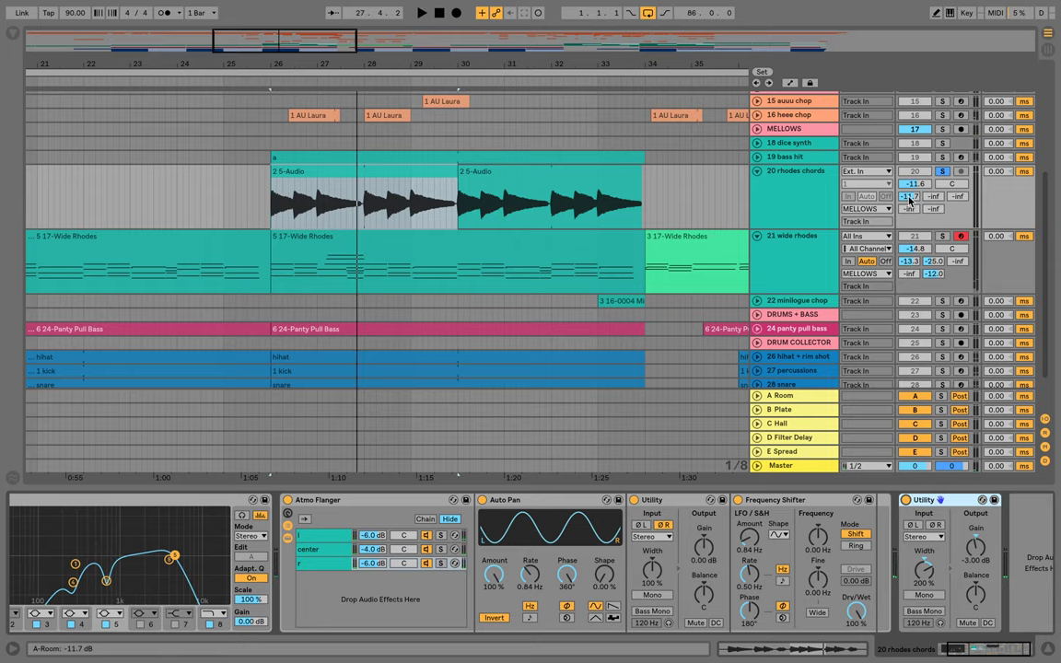
left_click(863, 209)
left_click(863, 209)
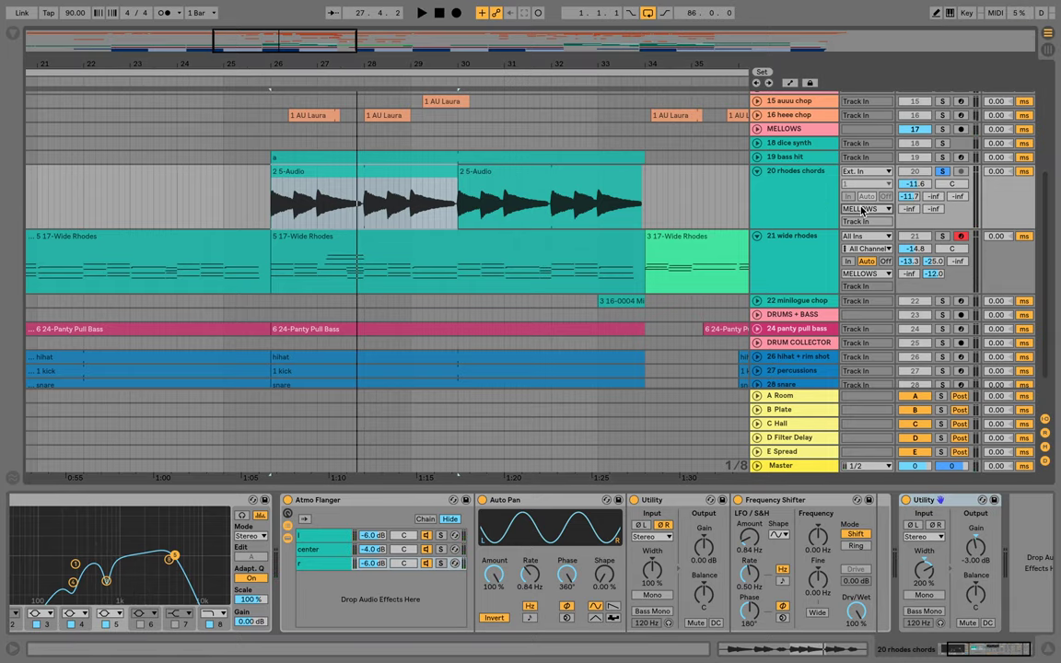
Listen to the 19 bass hit track soloed and inspect its sample in the Bass Hit instrument
left_click(770, 159)
key("space")
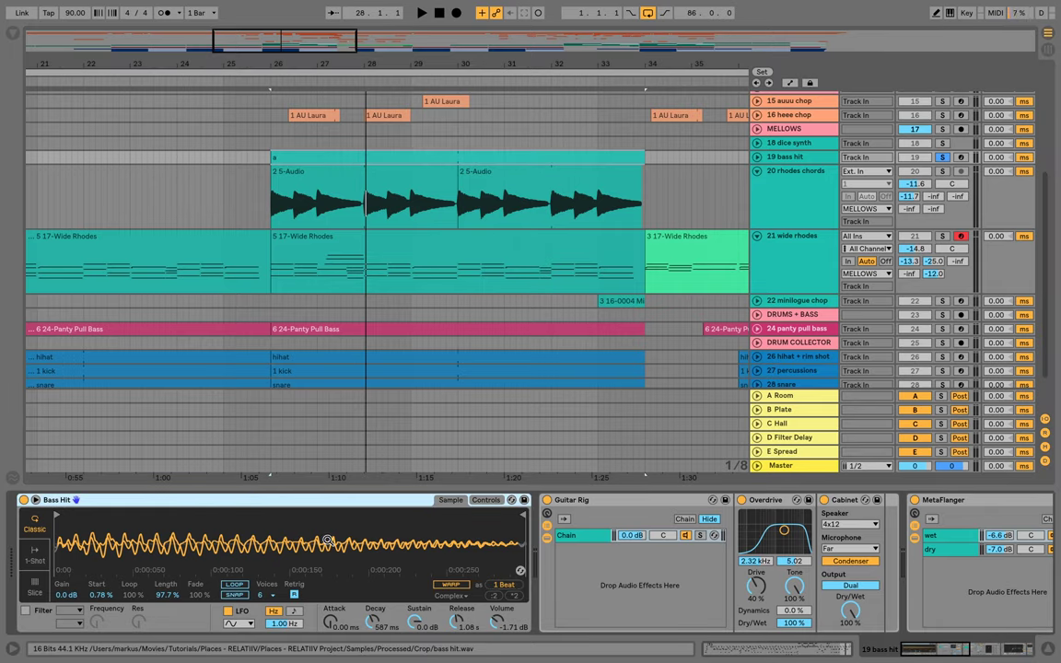
mouse_move(61, 514)
left_mouse_down()
mouse_move(260, 514)
mouse_move(60, 516)
left_mouse_up()
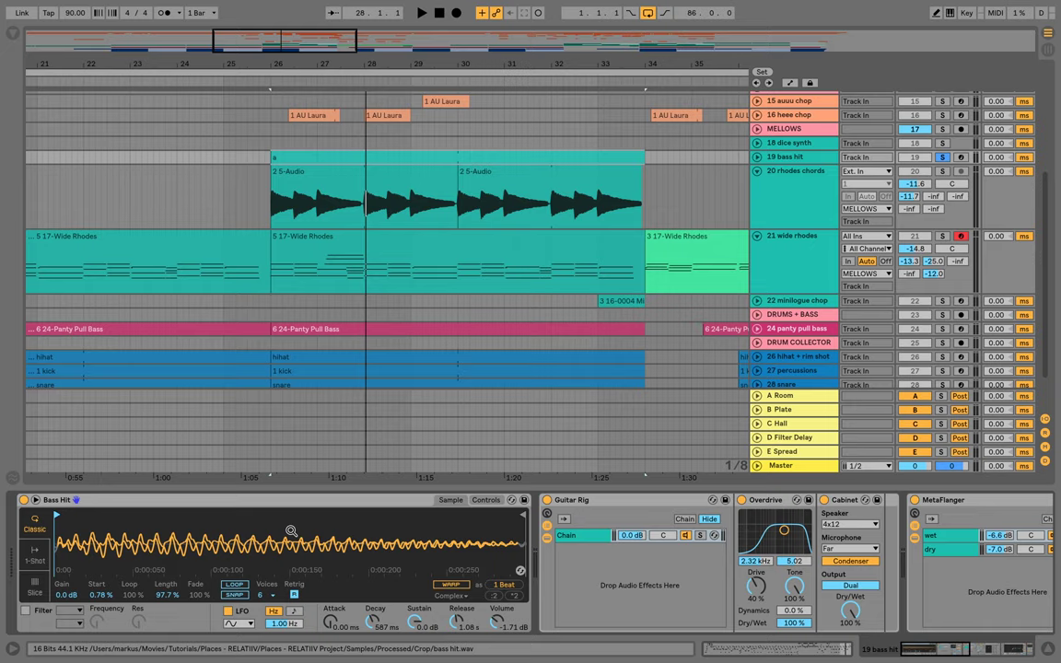
Unfold the 19 bass hit track and fold the 20 rhodes chords and 21 wide rhodes tracks
left_click(757, 158)
left_click(757, 222)
left_click(757, 236)
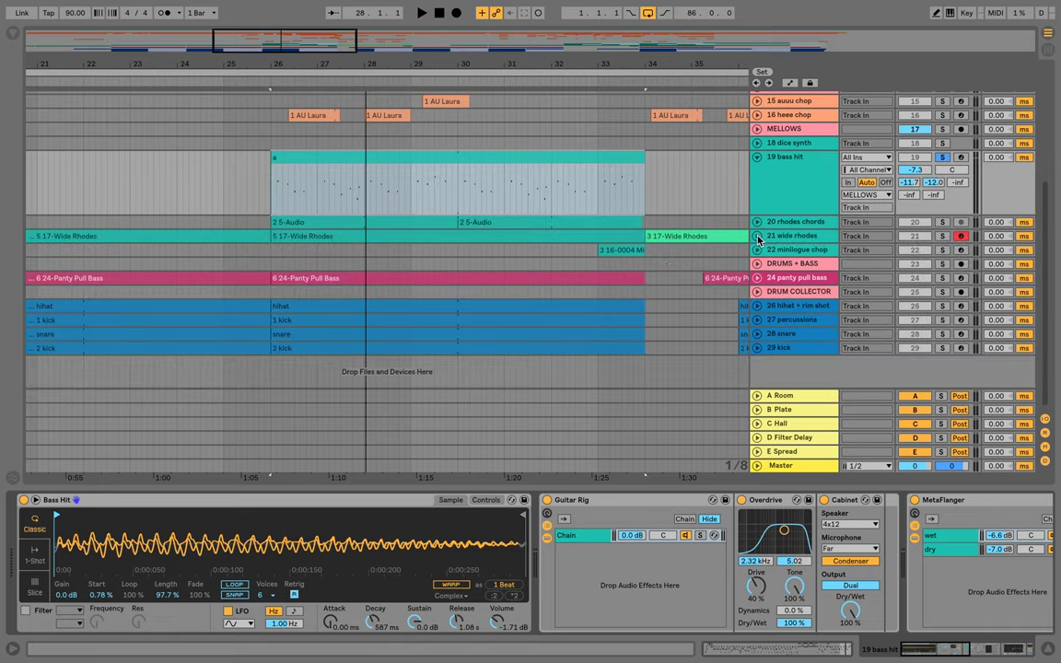
Compare the bass hit sound with the Guitar Rig rack bypassed and active, leaving the rack on
left_click(645, 502)
scroll(826, 545, "right", 4)
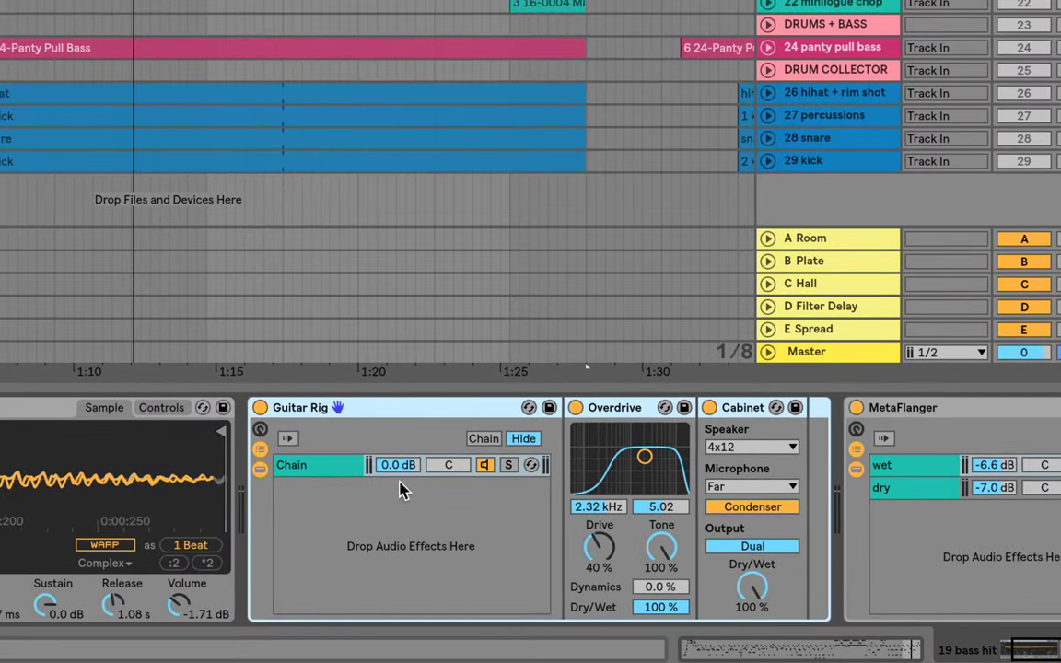
left_click(260, 407)
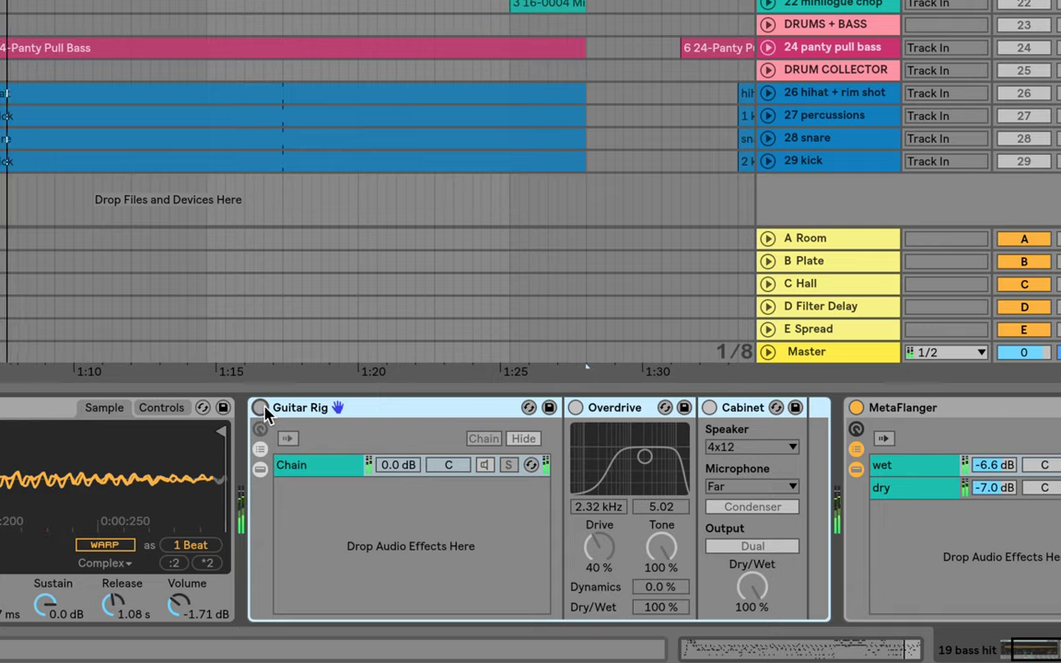
left_click(260, 407)
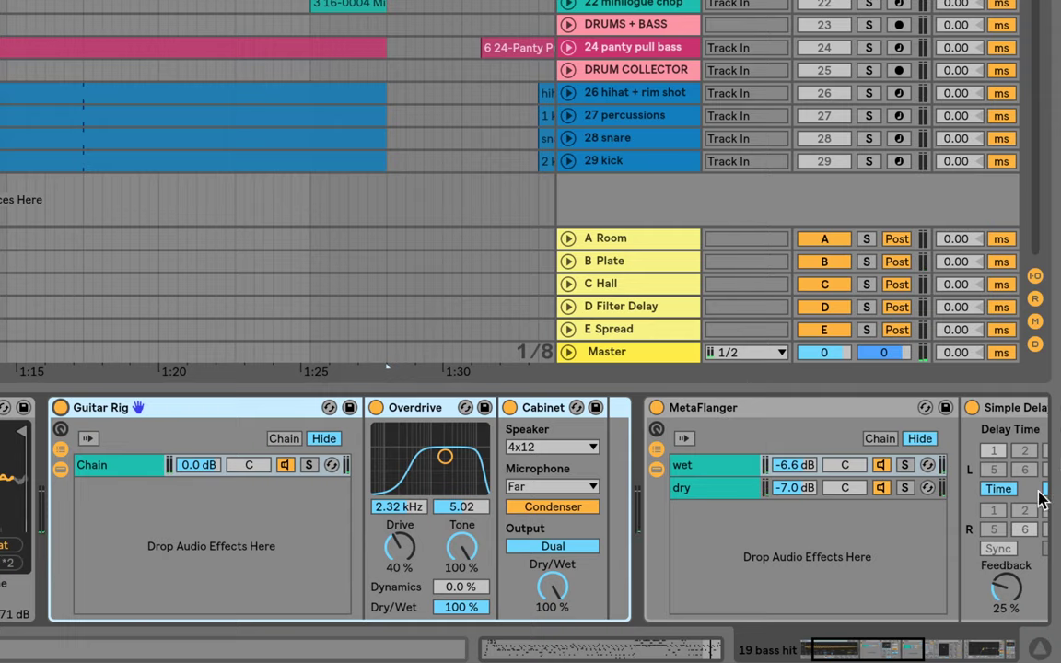
Examine the MetaFlanger rack on the bass hit track with its Simple Delay and Metallic devices
scroll(985, 522, "right", 8)
scroll(985, 521, "left", 5)
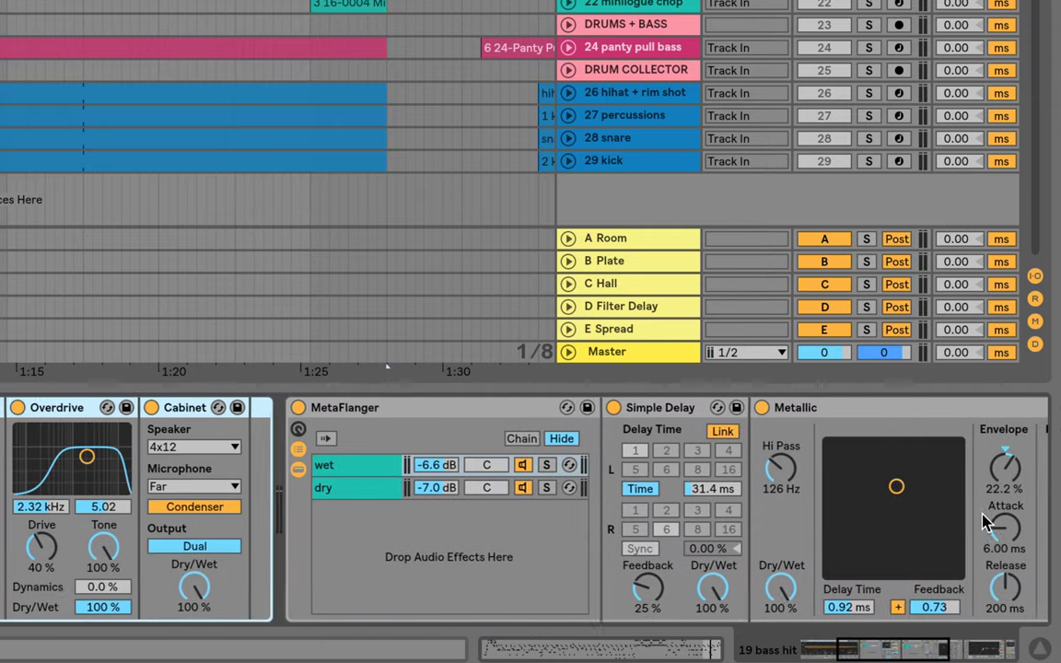
scroll(985, 522, "right", 3)
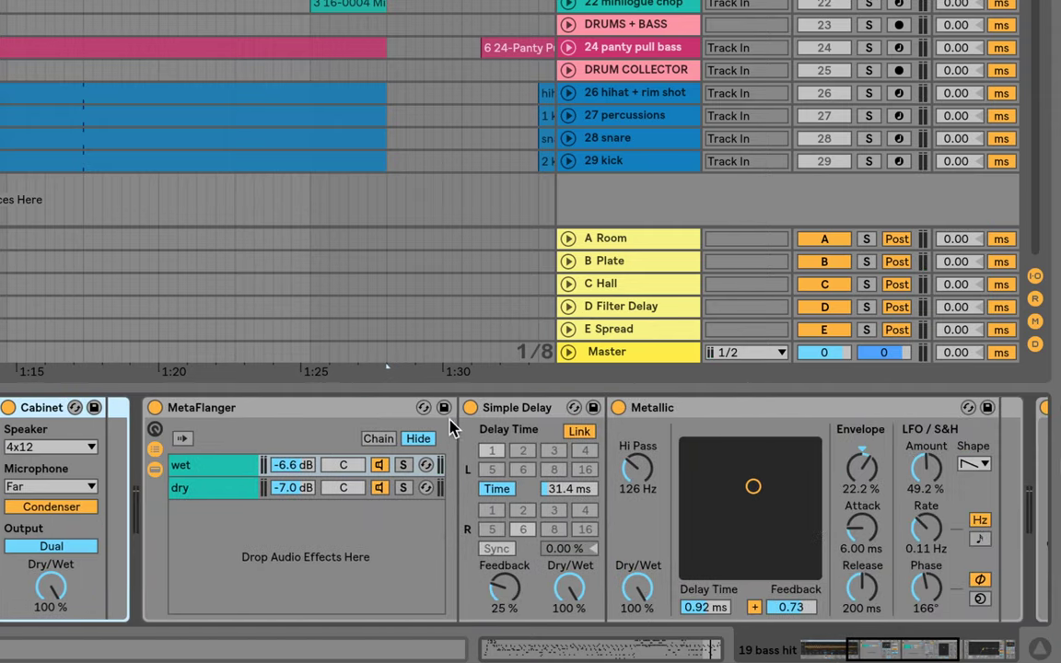
left_click(664, 409)
left_click(525, 409)
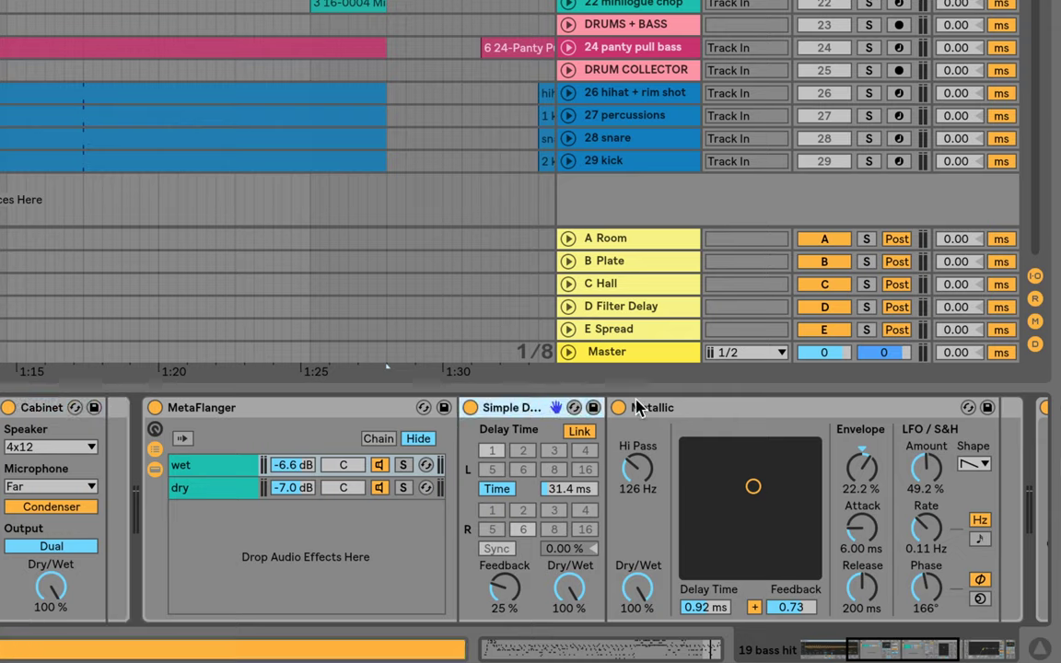
left_click(327, 409, "shift")
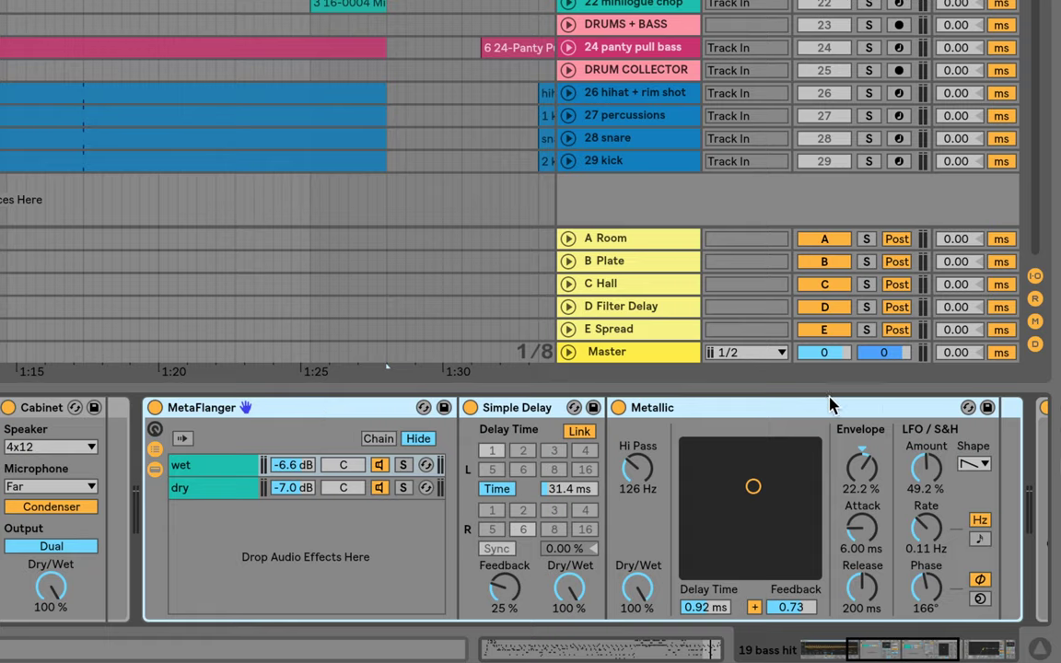
Look over the bass hit track's EQ Eight and set the following Delay's transition mode to Fade
scroll(926, 410, "right", 10)
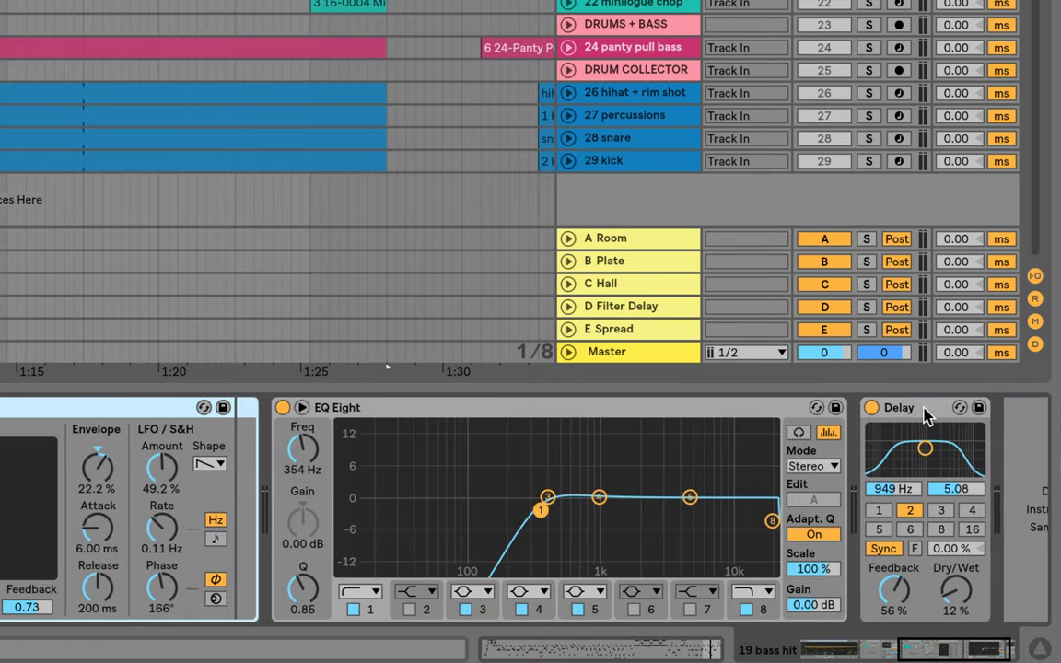
left_click(373, 605)
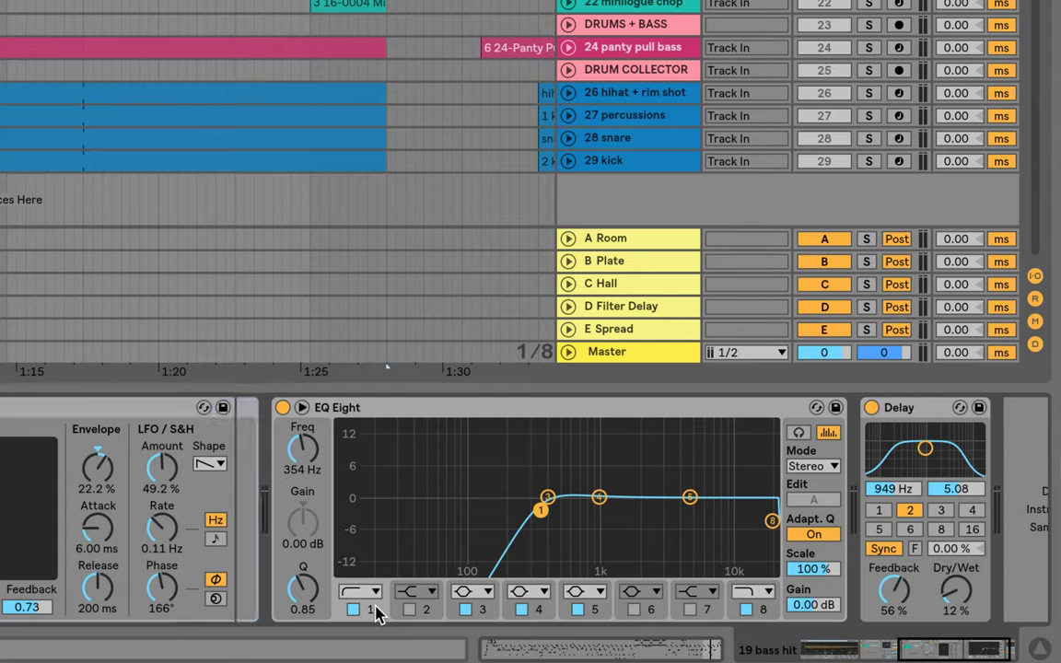
right_click(907, 412)
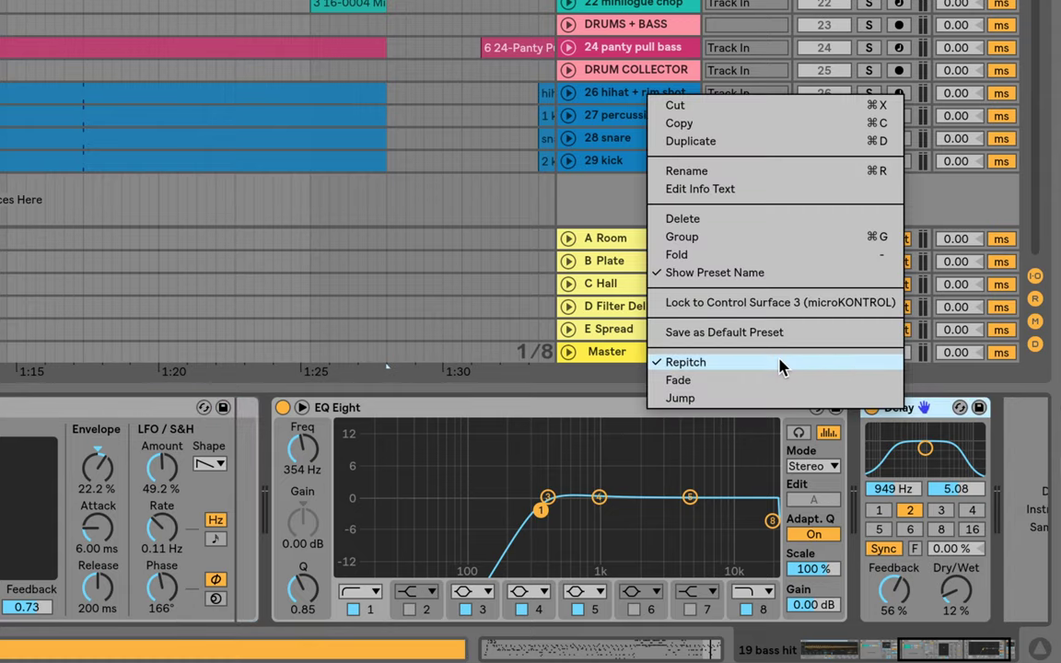
left_click(779, 379)
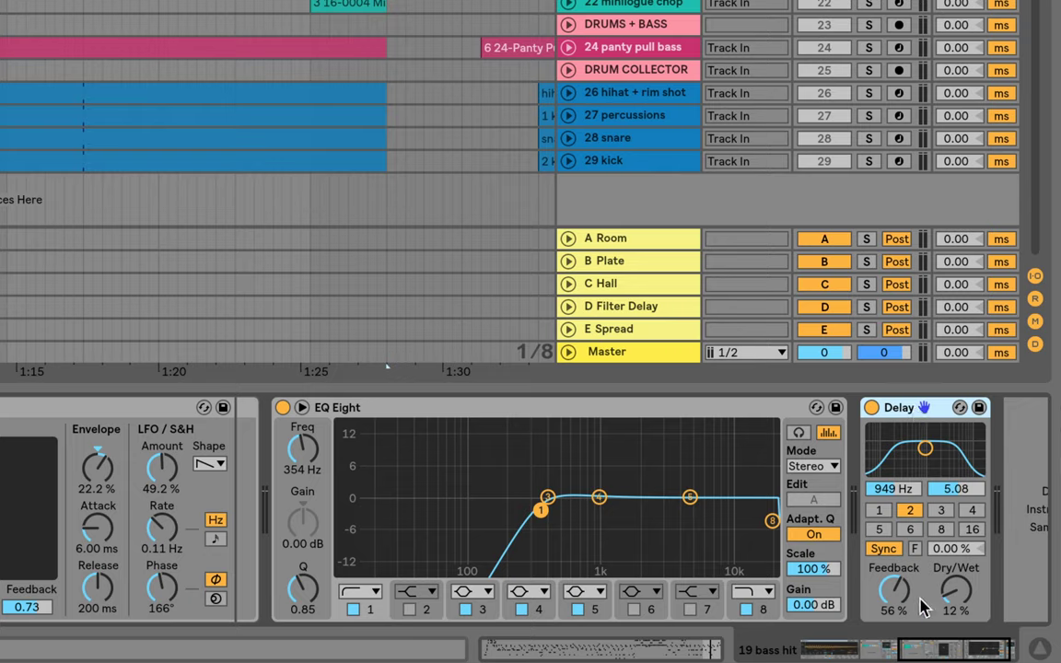
Compare the bass hit sound with the Delay bypassed and active, and check the track's output routing
left_click(871, 407)
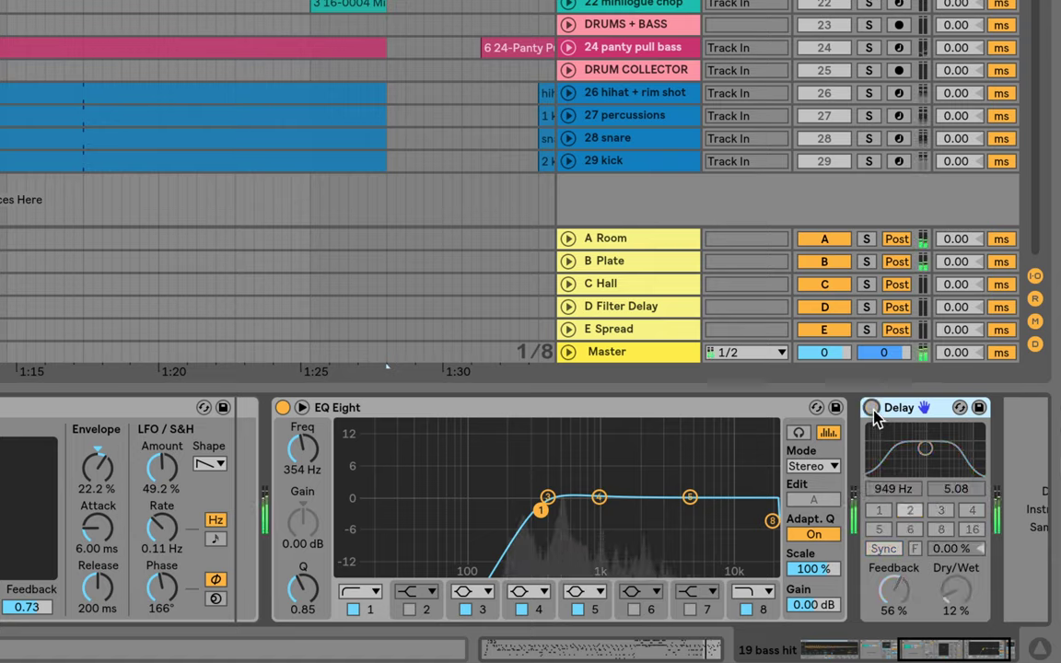
left_click(871, 407)
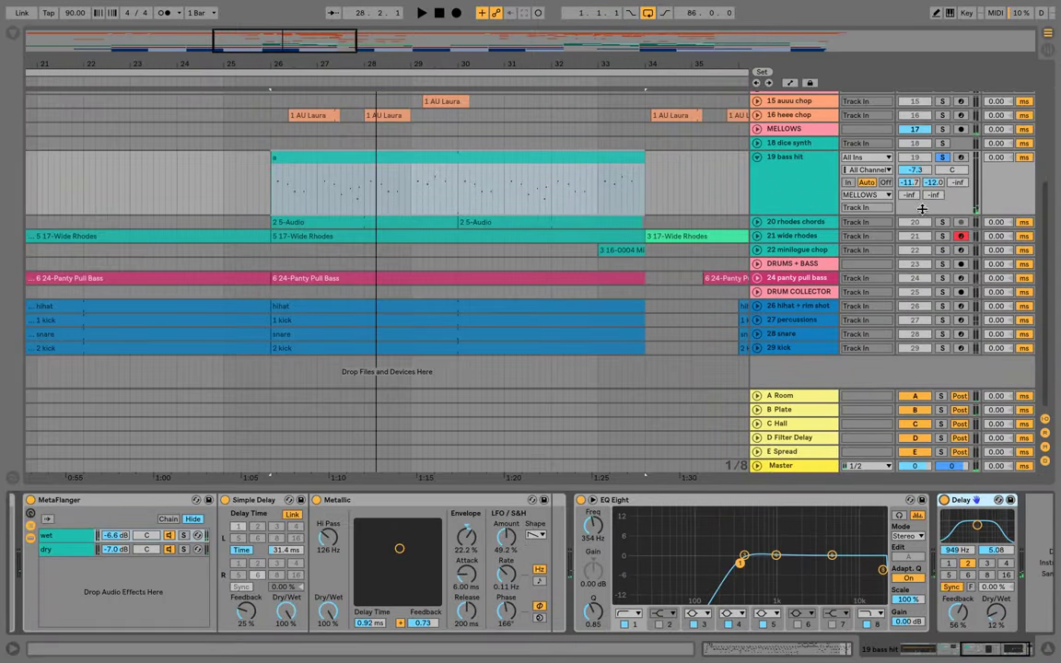
left_click(863, 195)
left_click(857, 199)
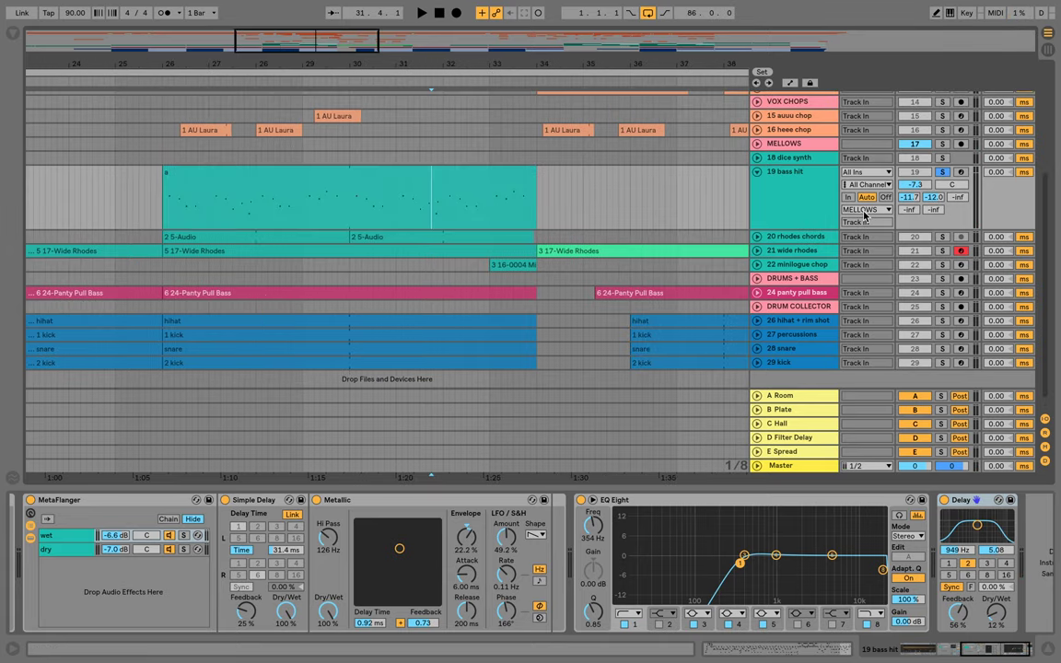
Collapse the bass hit track, then solo and expand the dice synth track
left_click(778, 173)
left_click(757, 173)
left_click(775, 159)
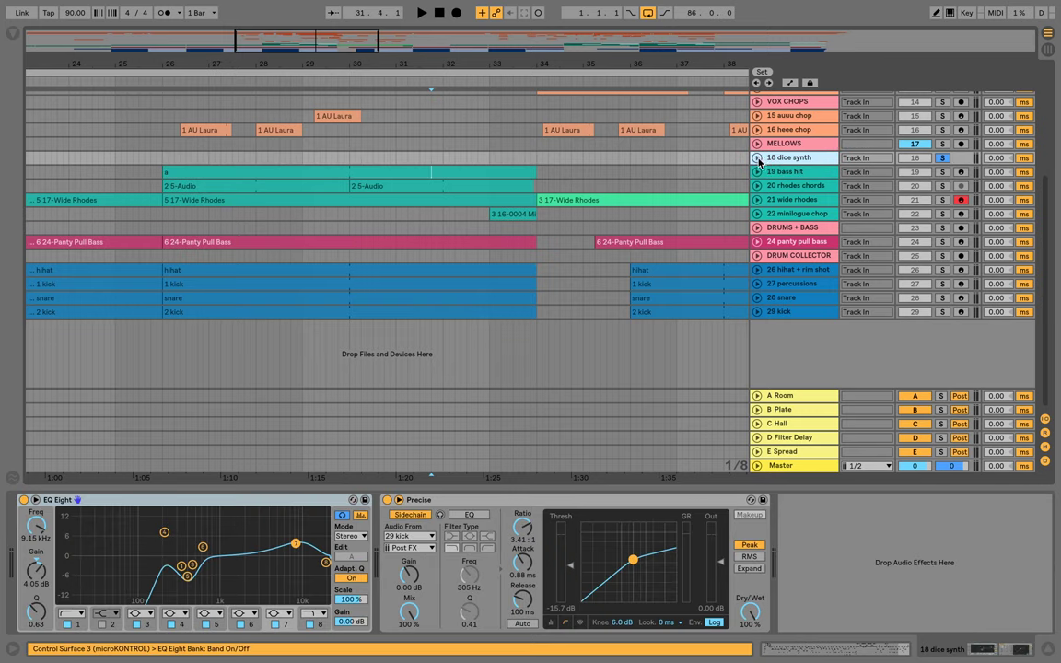
left_click(758, 159)
left_click_drag(682, 66, 279, 60)
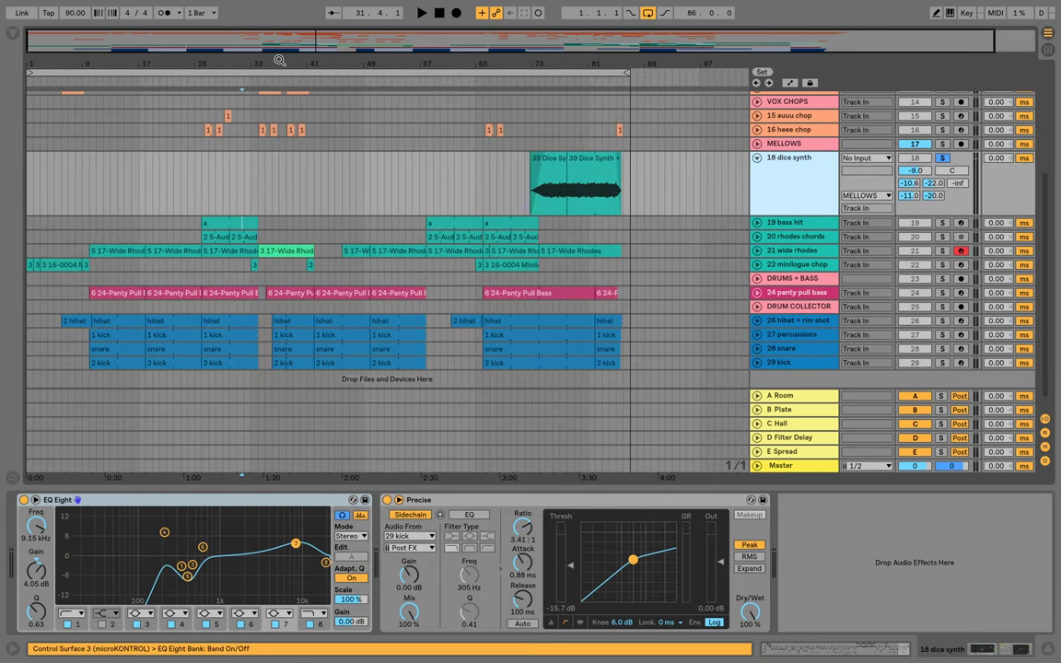
Audition the recorded dice synth.wav sample from the current project's files, then hide the browser
key("super+alt+b")
left_click(147, 205)
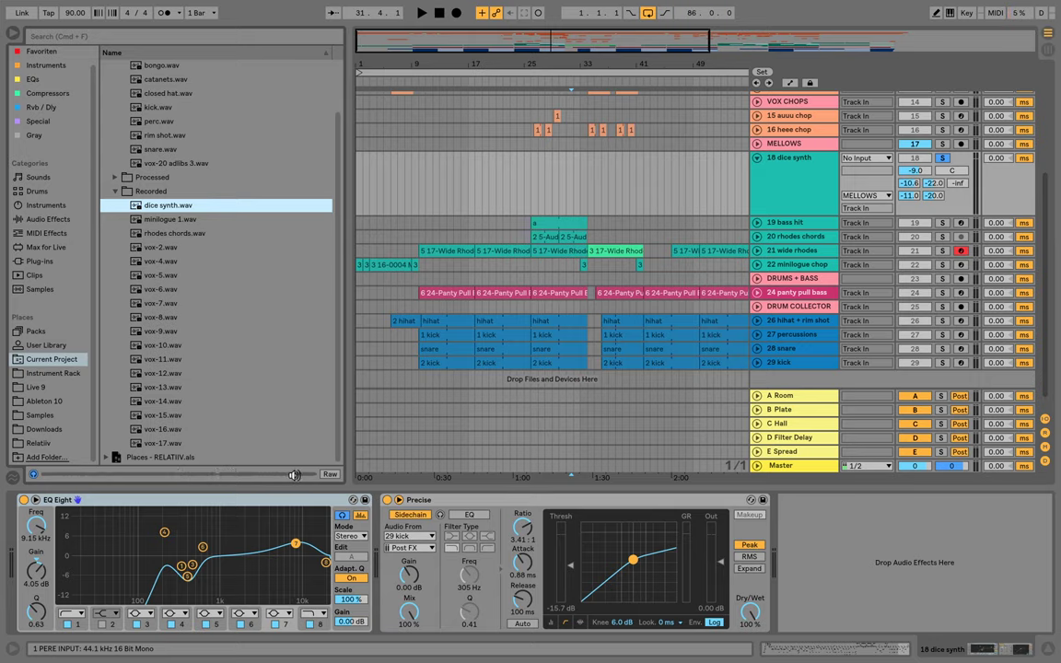
scroll(747, 162, "right", 4)
key("alt+super+b")
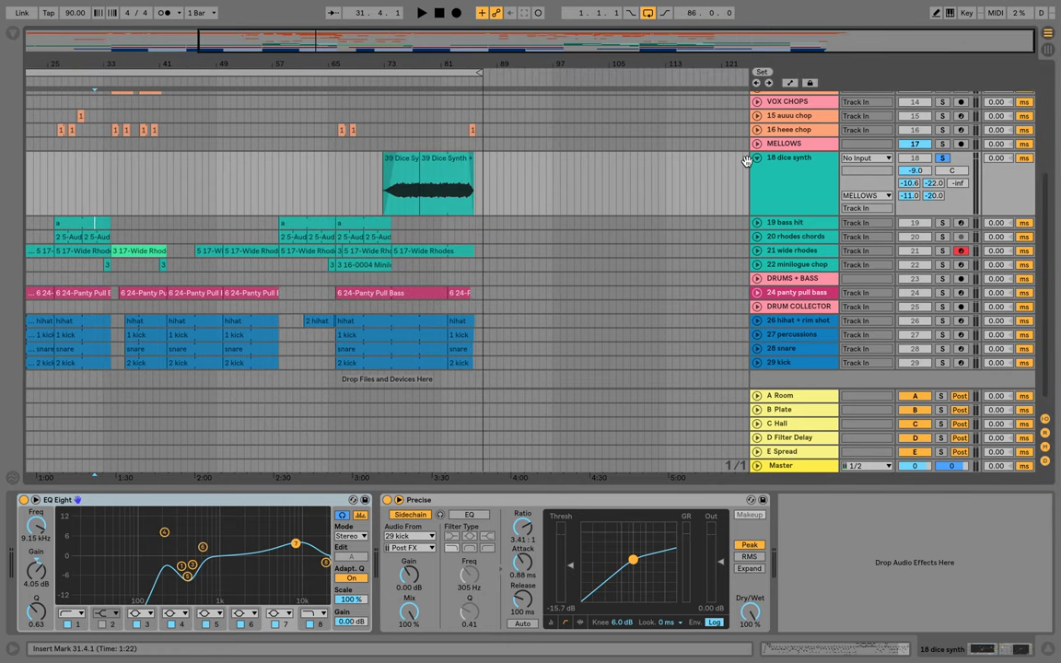
Expand the minilogue chop track, solo it alongside the dice synth, and select its clip starting at bar 66
left_click(402, 159)
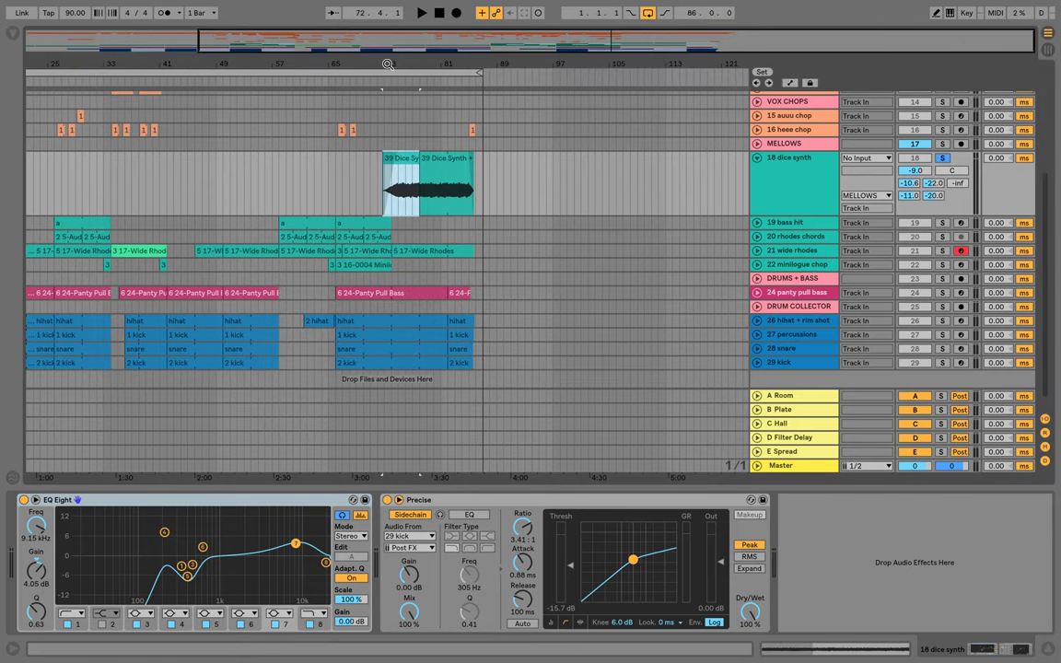
left_click_drag(388, 64, 411, 120)
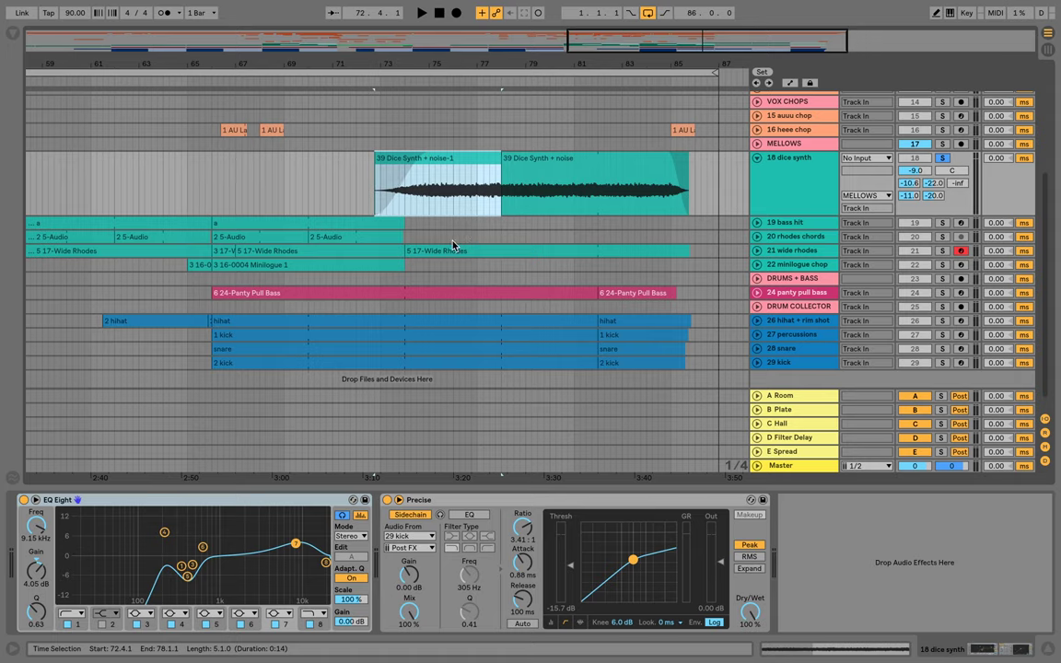
left_click(387, 265)
left_click(758, 264)
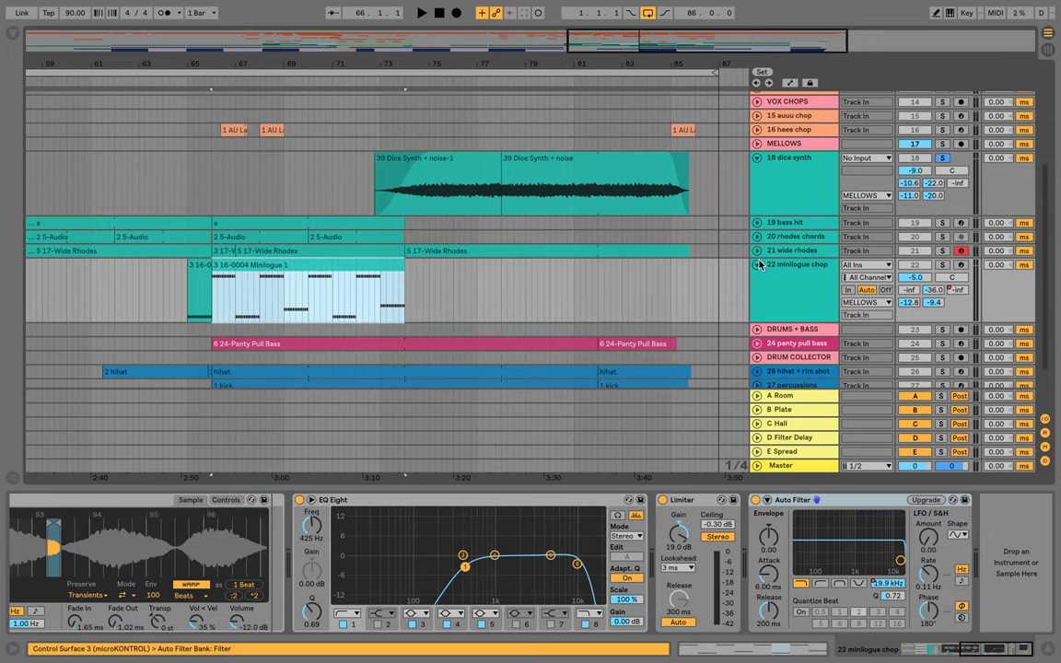
left_click(943, 265)
left_click(377, 310)
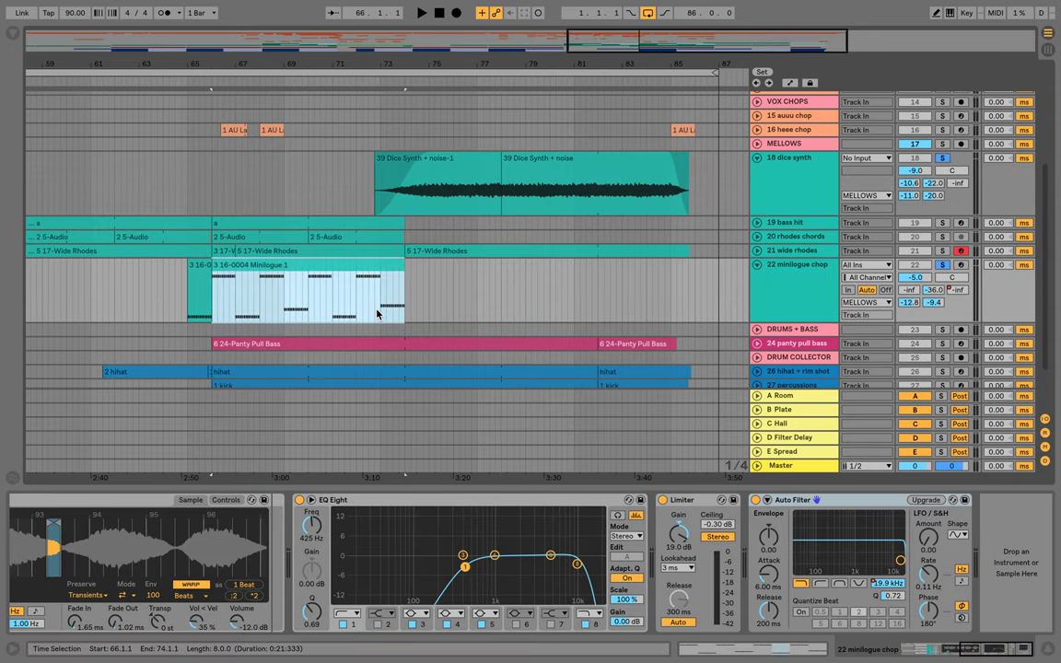
Play the transition from the minilogue chop into the dice synth starting at bar 73
key("space")
left_click_drag(397, 86, 395, 90)
key("space")
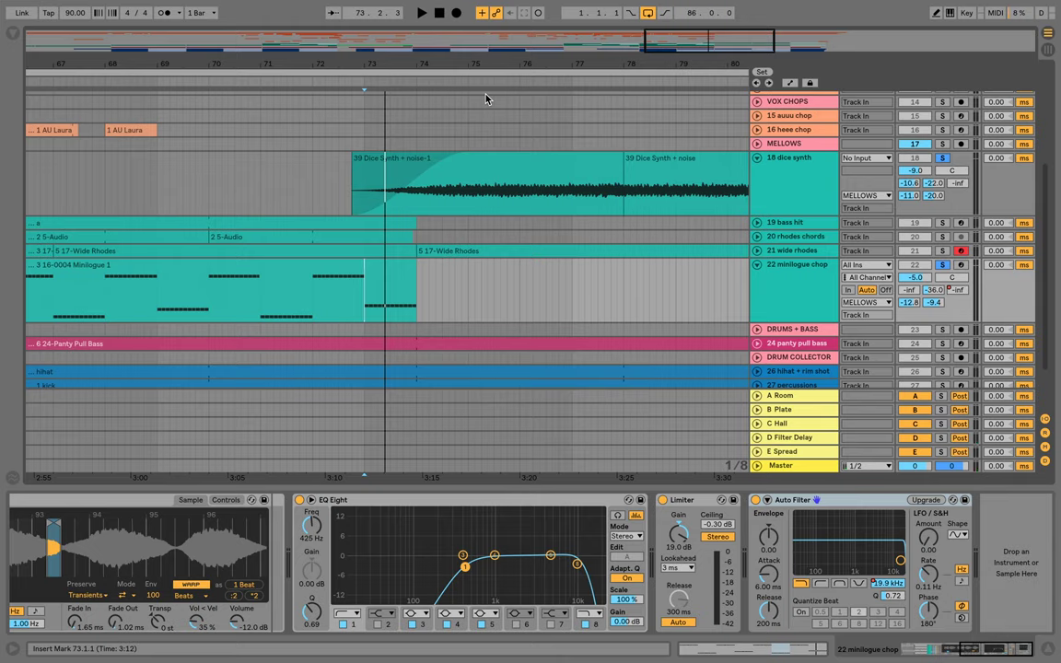
key("space")
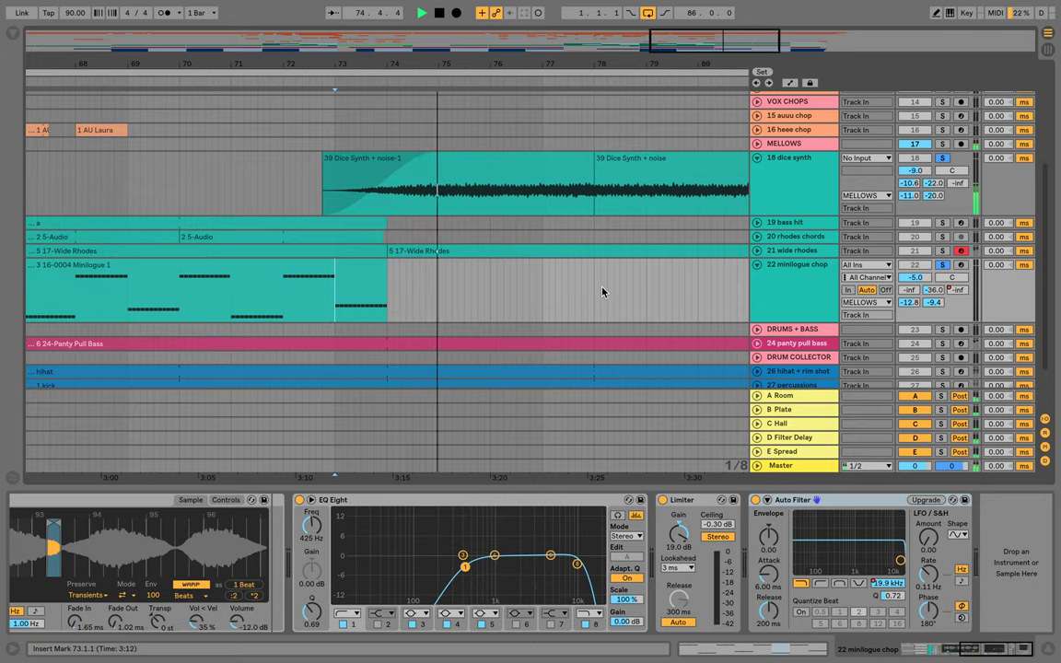
key("space")
Unsolo and collapse the minilogue chop track, leaving the first dice synth clip selected
left_click(508, 178)
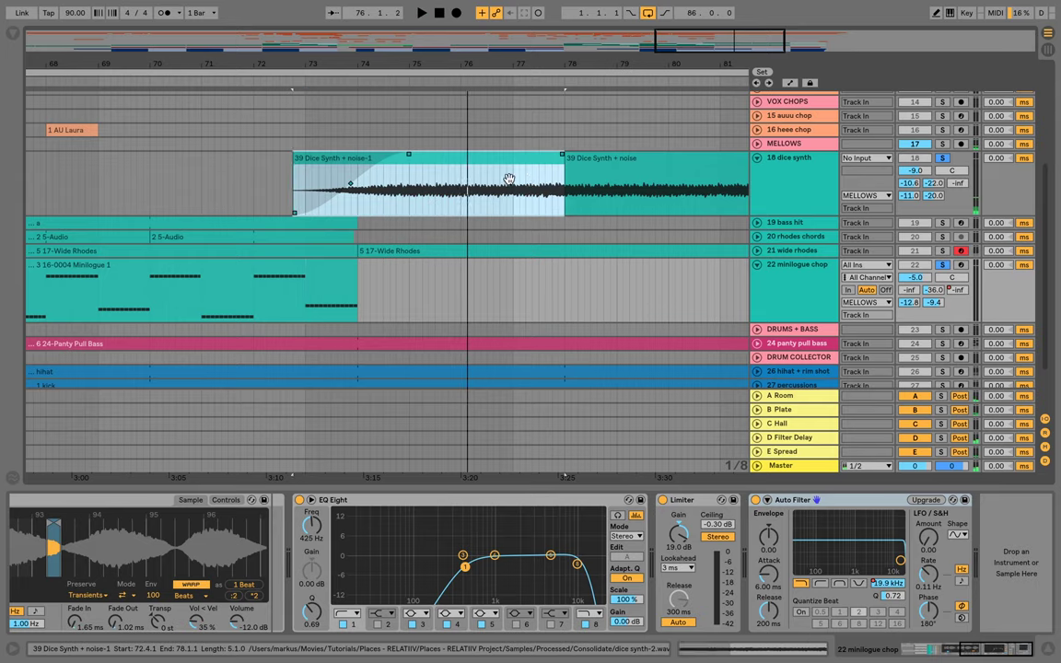
left_click(943, 265)
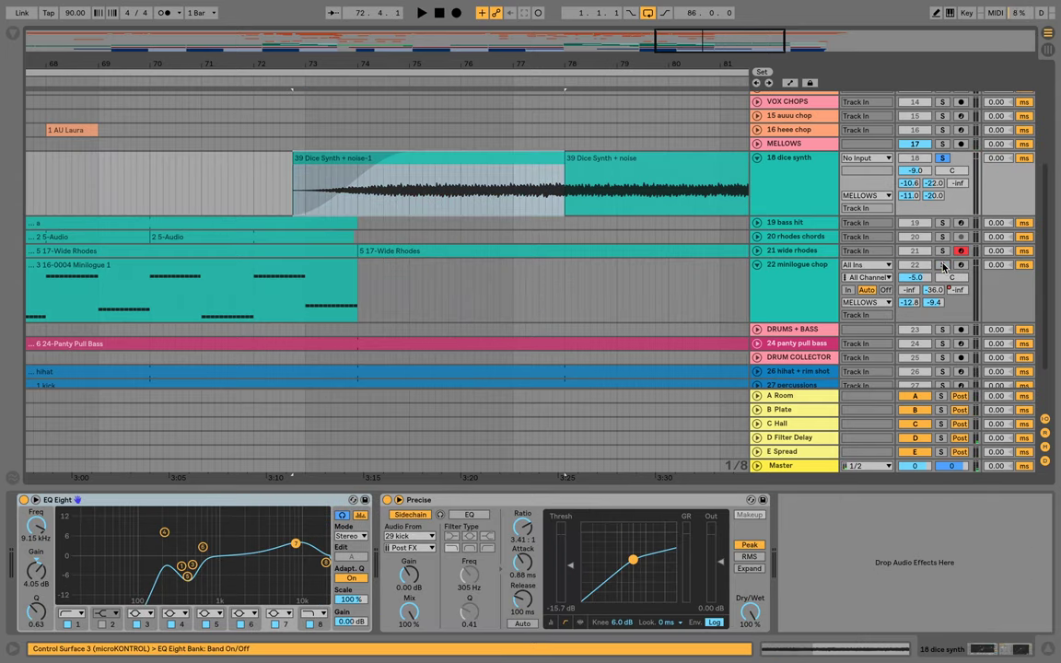
left_click(756, 265)
left_click(468, 191)
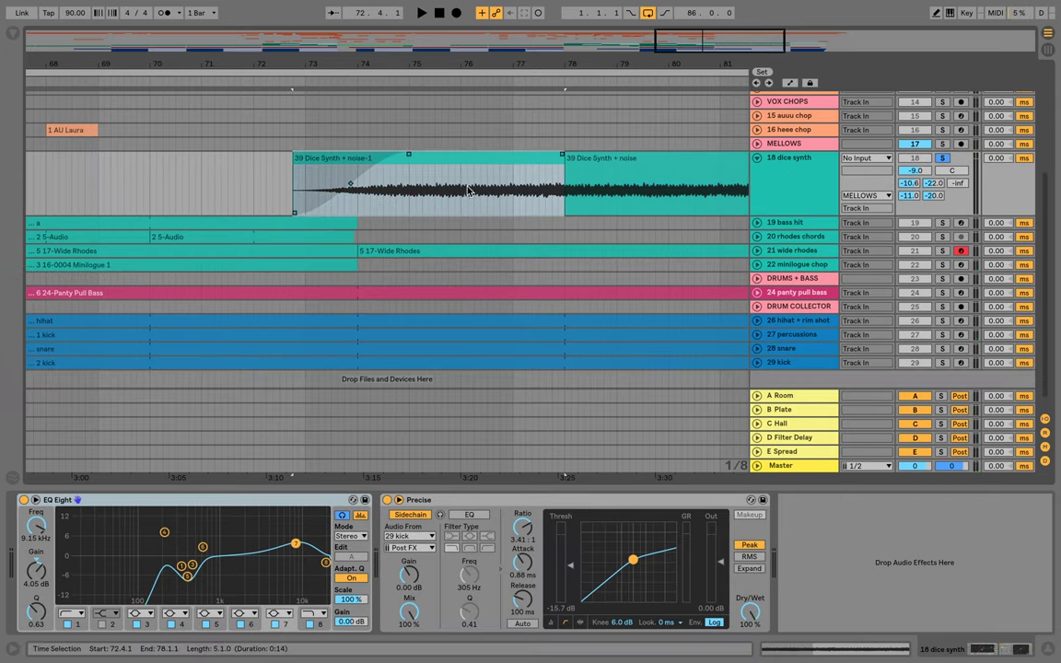
Play the dice synth from bar 75 and compare it with EQ Eight bypassed and active
left_click(408, 207)
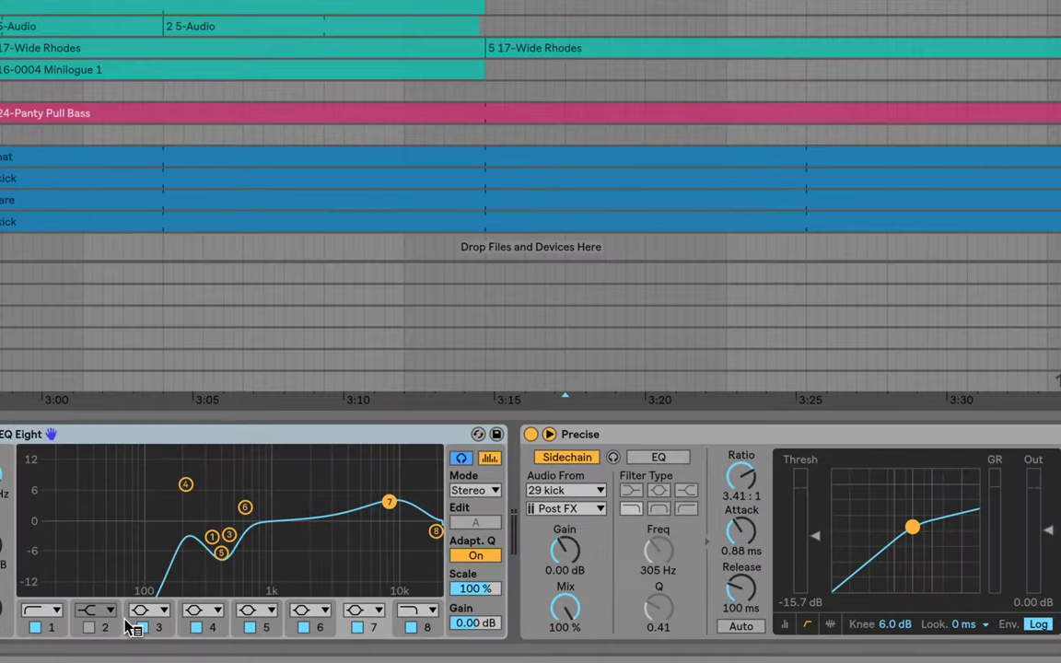
key("space")
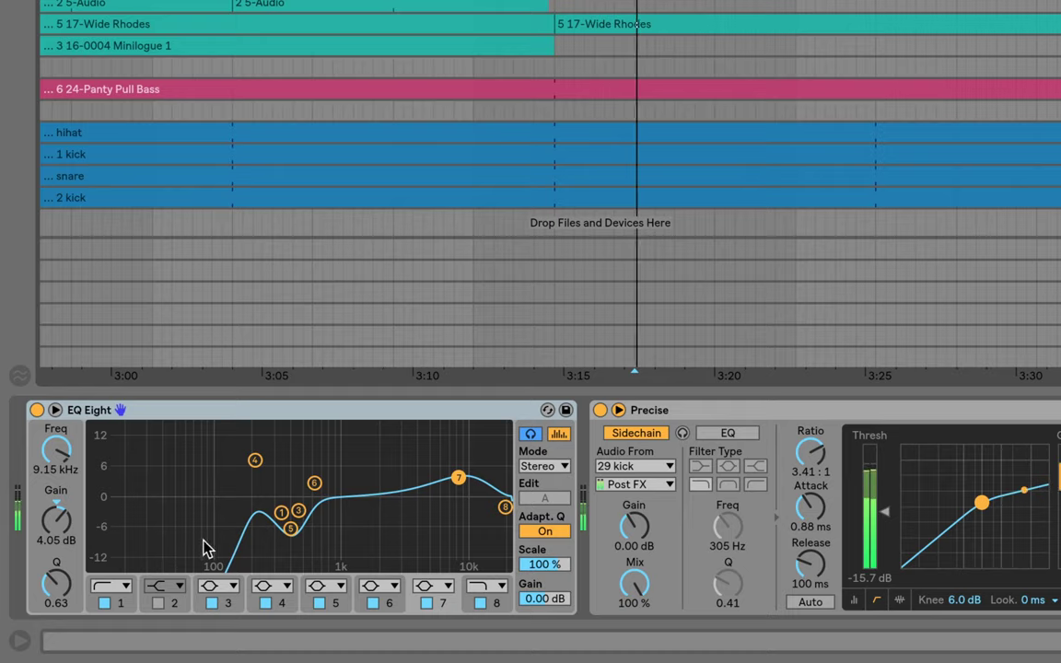
left_click(38, 411)
left_click(38, 411)
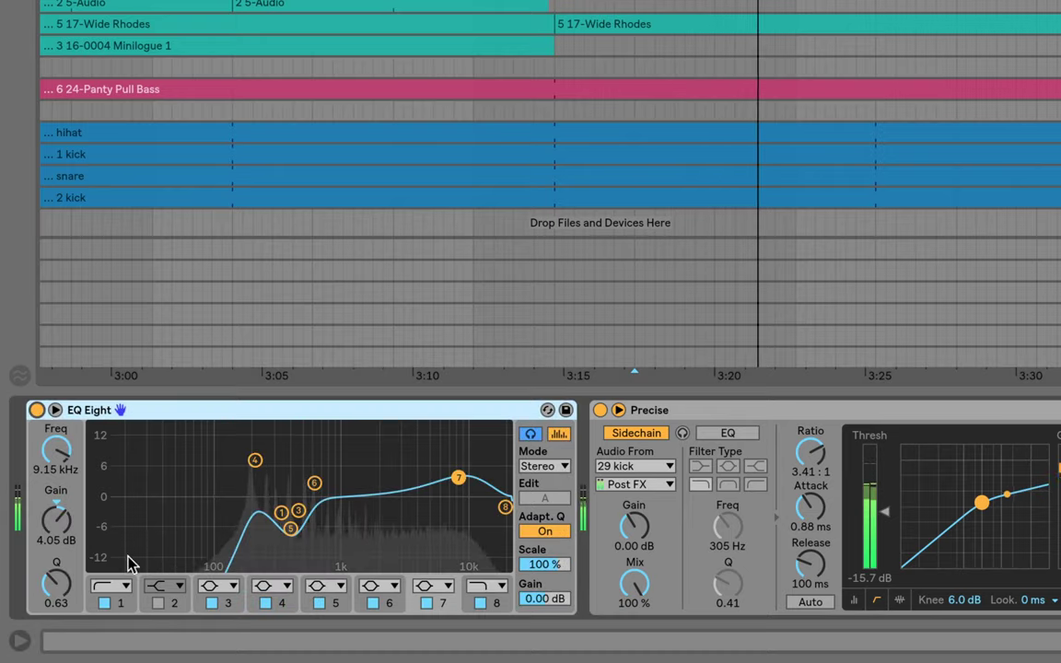
Examine bands 1, 3 and 5 of the dice synth's EQ Eight
left_click(124, 605)
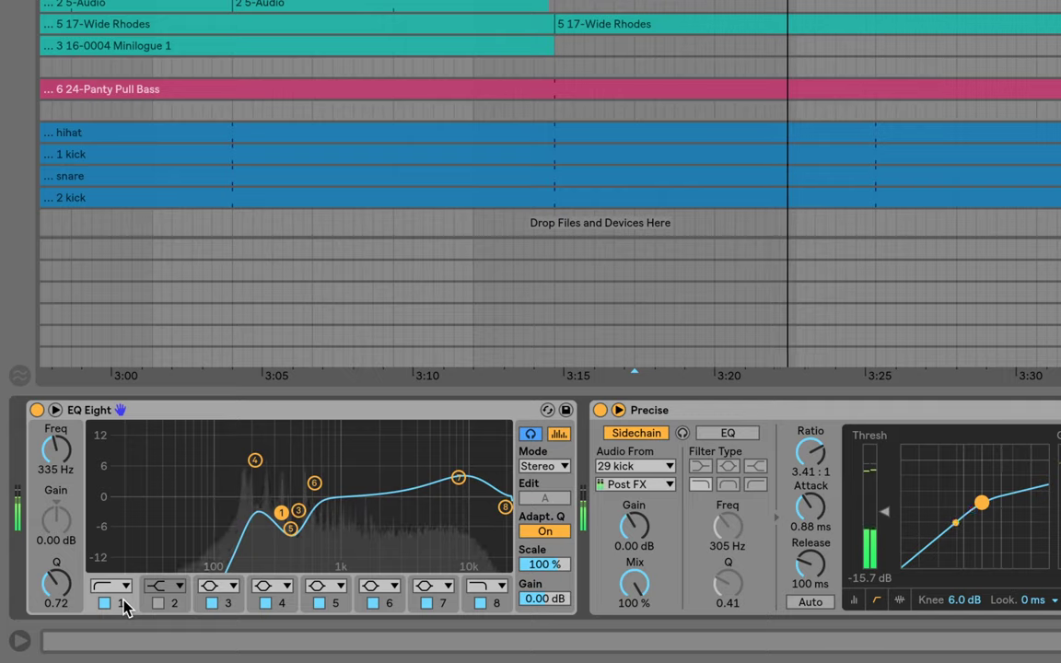
left_click(226, 608)
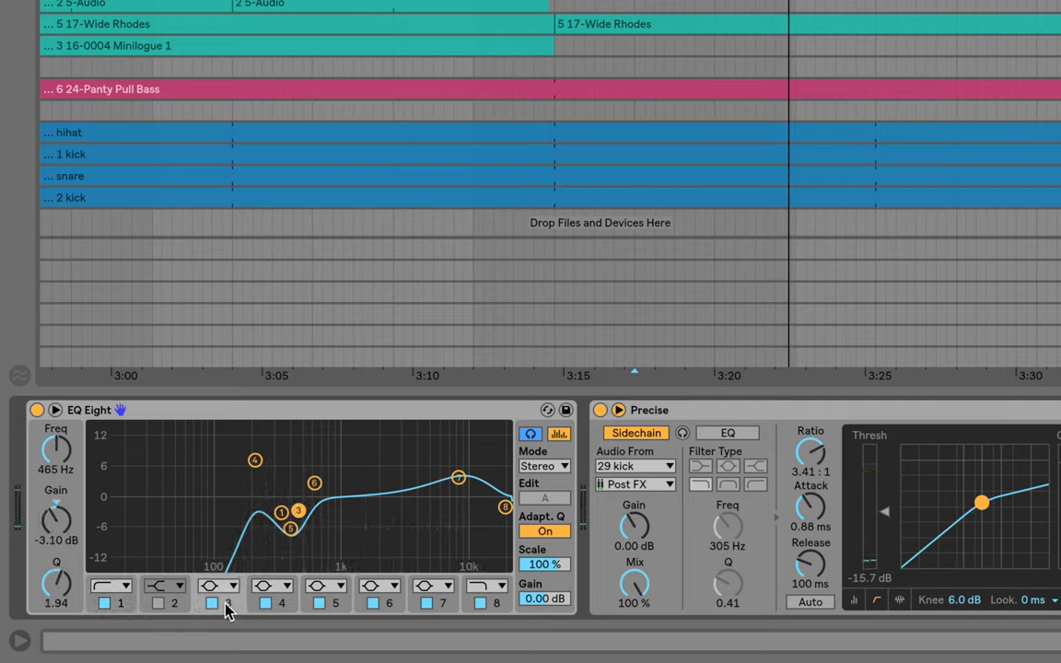
left_click(290, 531)
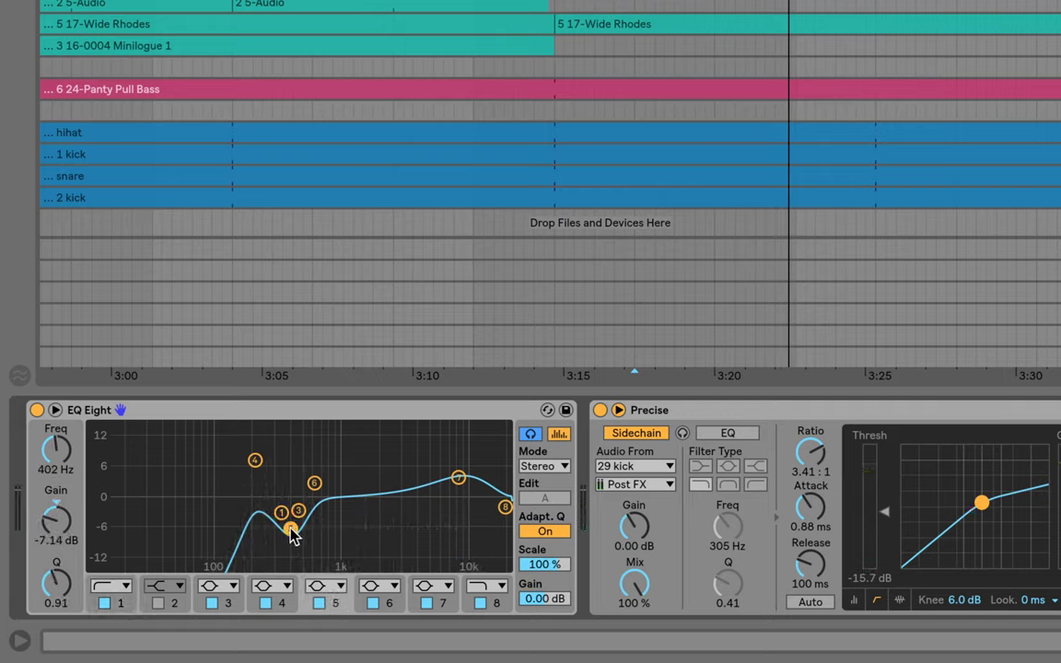
Look over the dice synth's Precise compressor with its kick sidechain, and check the track's sends and output routing
left_click(747, 413)
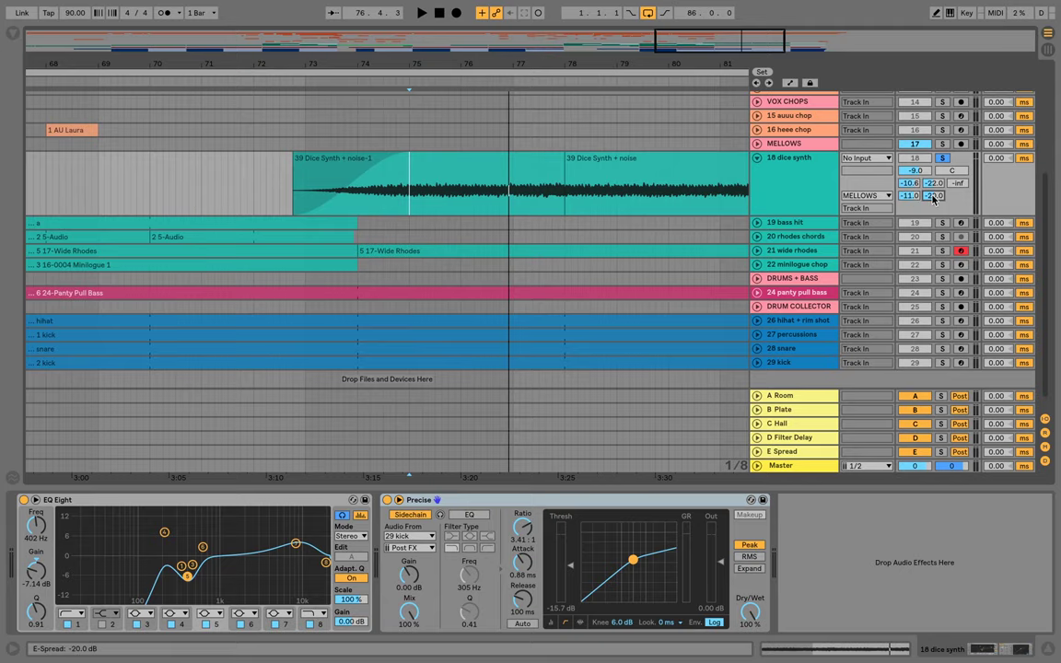
left_click(865, 195)
left_click(873, 203)
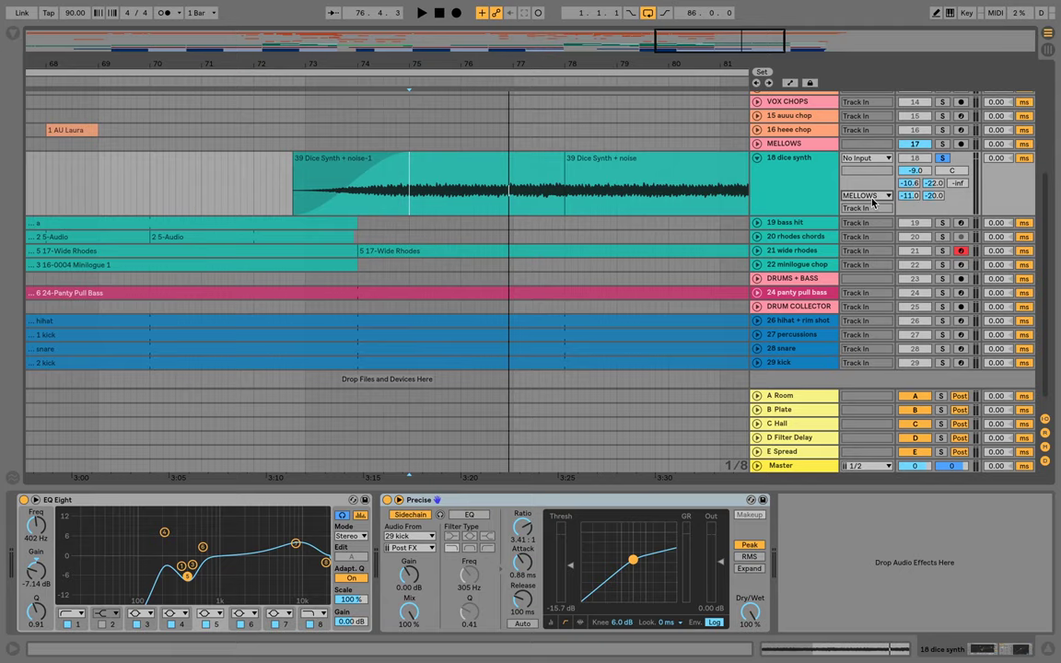
Solo the MELLOWS track in place of the dice synth and check its output routing, leaving both tracks collapsed
left_click(755, 159)
left_click(756, 144)
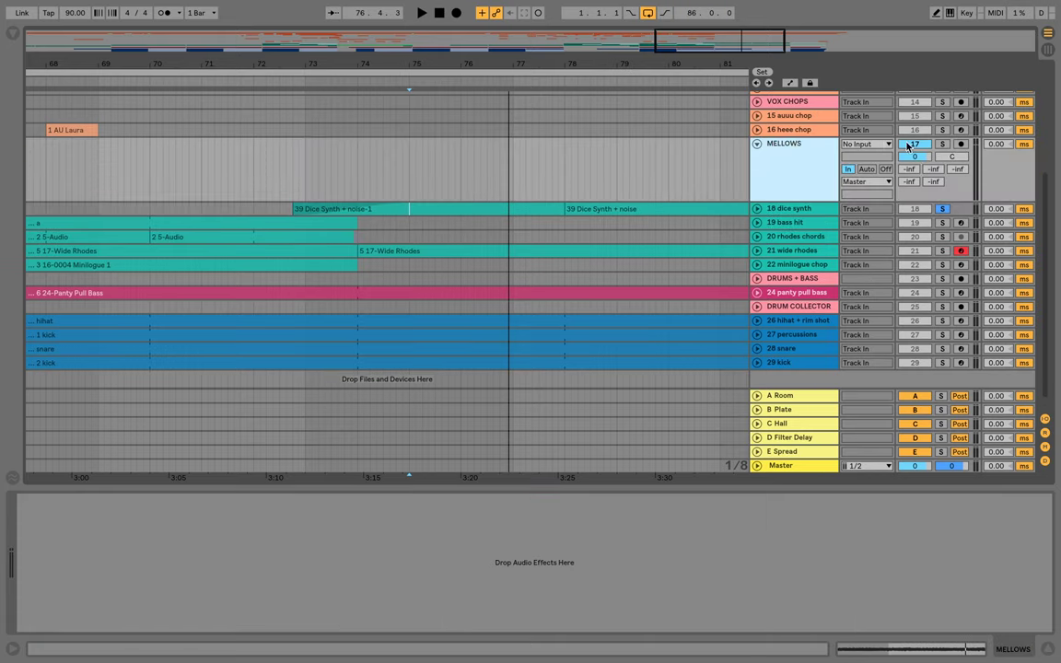
left_click(941, 144)
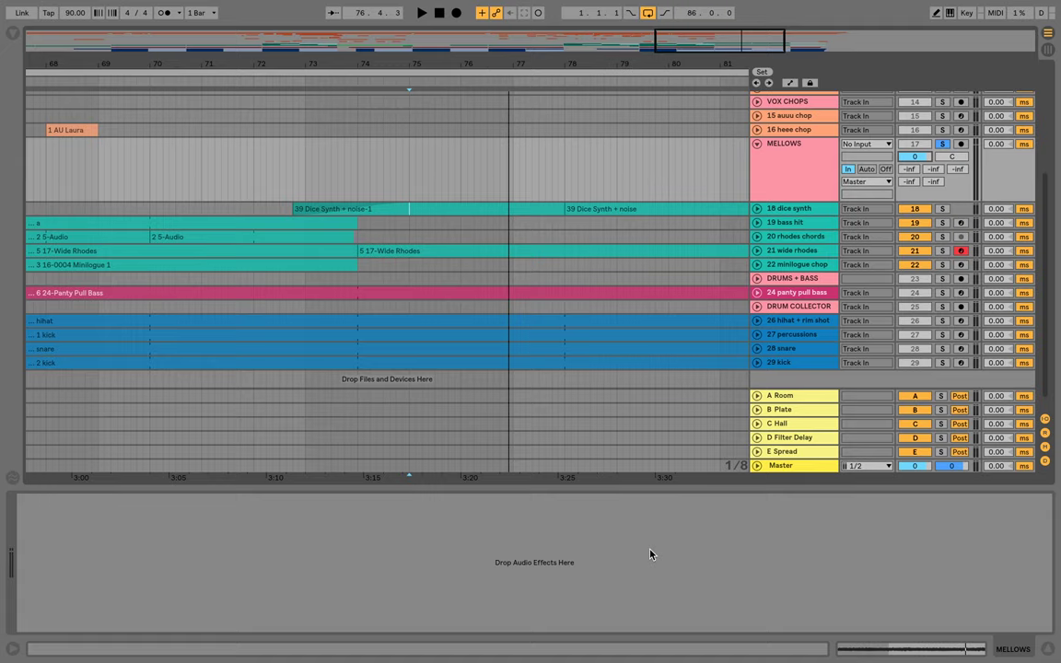
left_click(882, 183)
left_click(881, 183)
left_click(757, 145)
Solo and expand the low pitched vocal track and play its first clip from bar 6
scroll(757, 148, "up", 5)
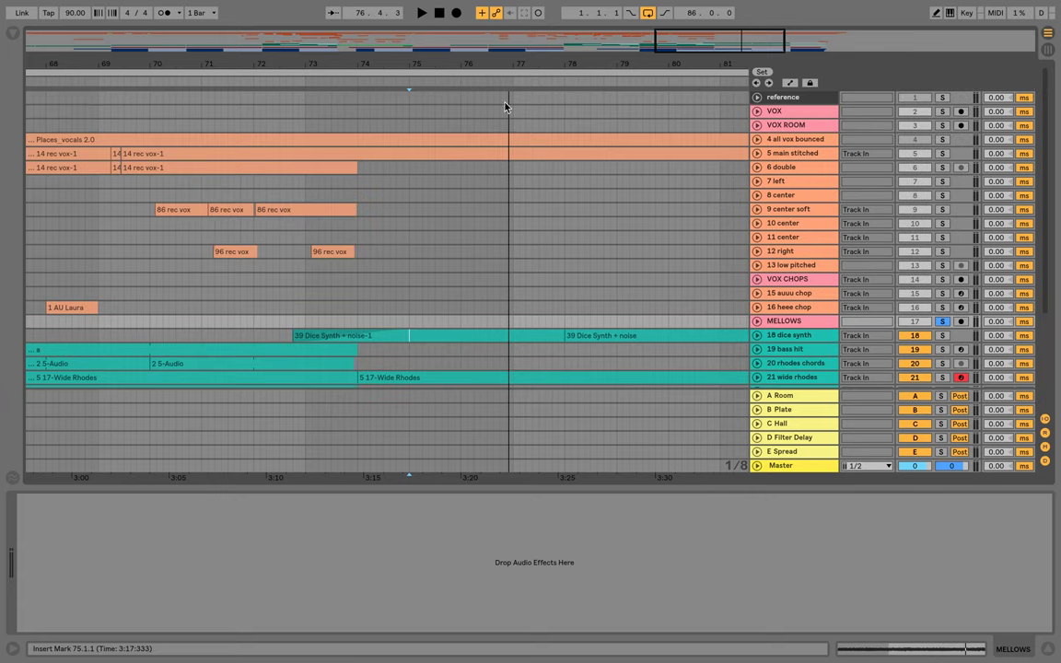
left_click_drag(443, 63, 715, 10)
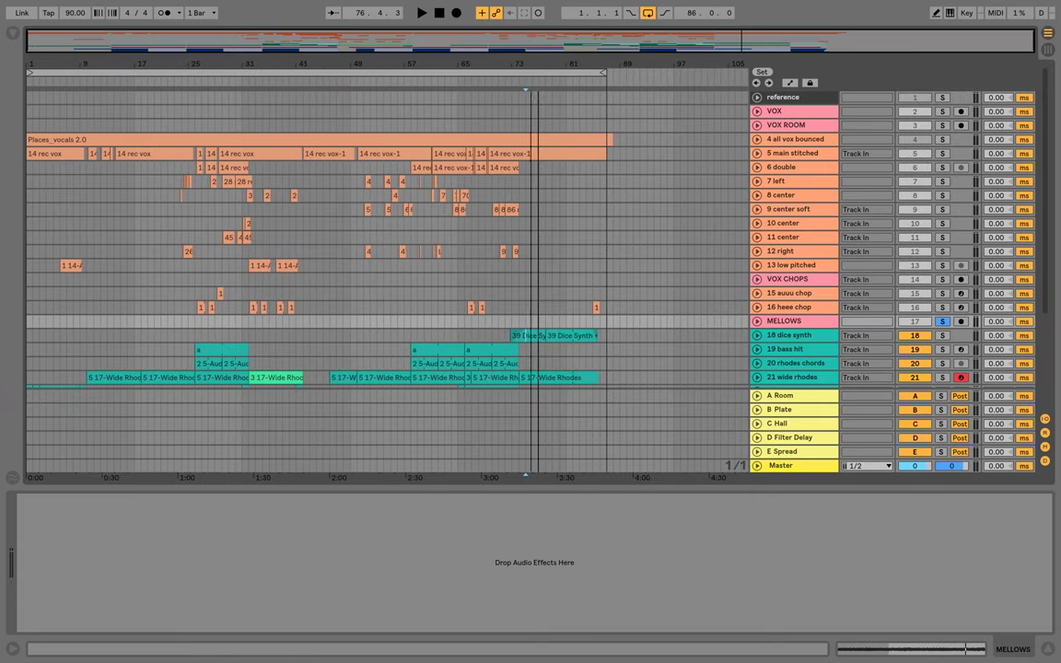
left_click(71, 265)
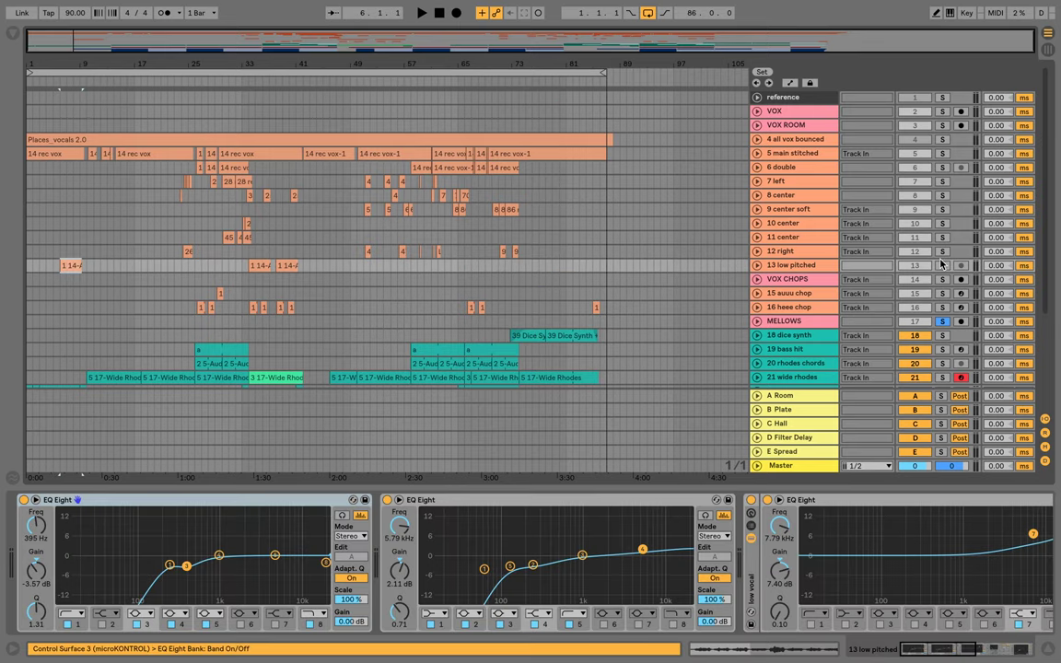
left_click(942, 264)
key("space")
left_click(757, 266)
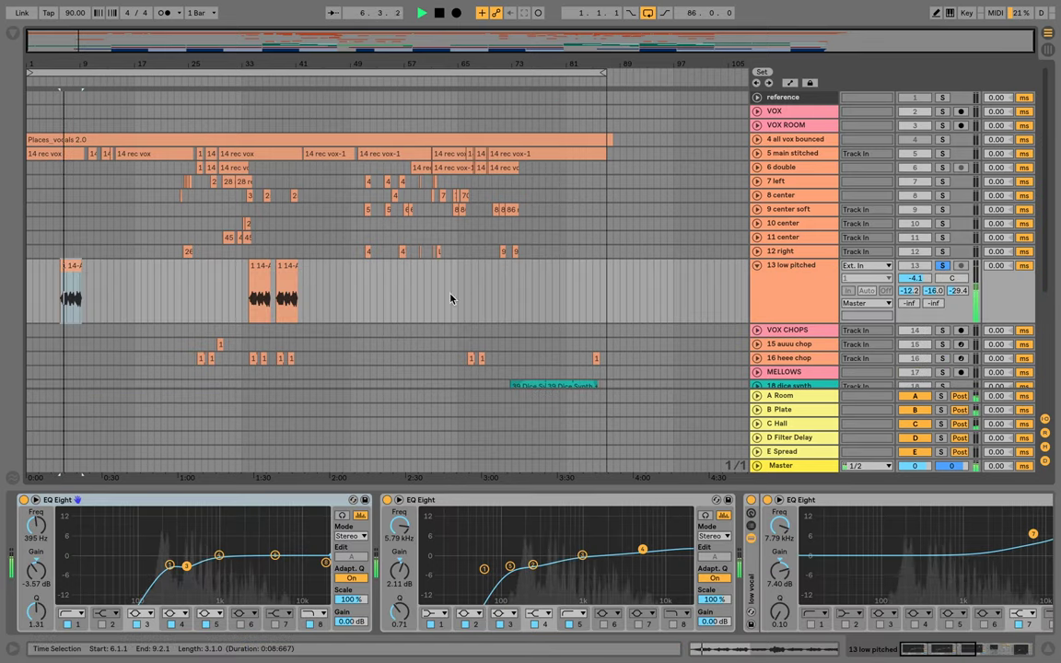
left_click_drag(67, 64, 187, 132)
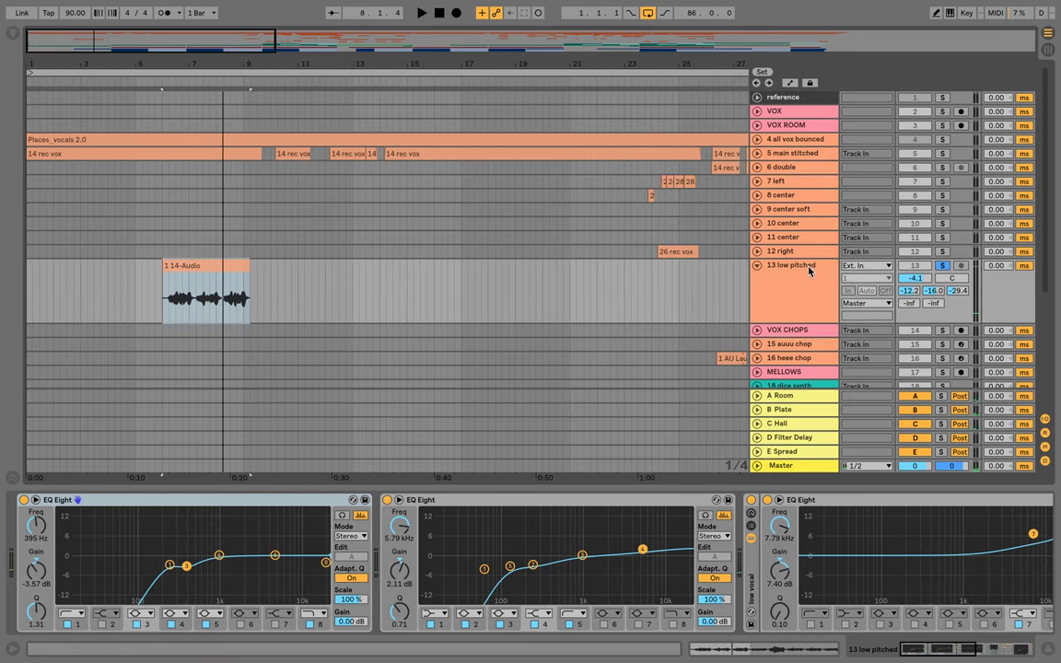
Examine the low pitched clip's sample settings and available warp modes, keeping Beats, and return to the track's devices
key("shift+Tab")
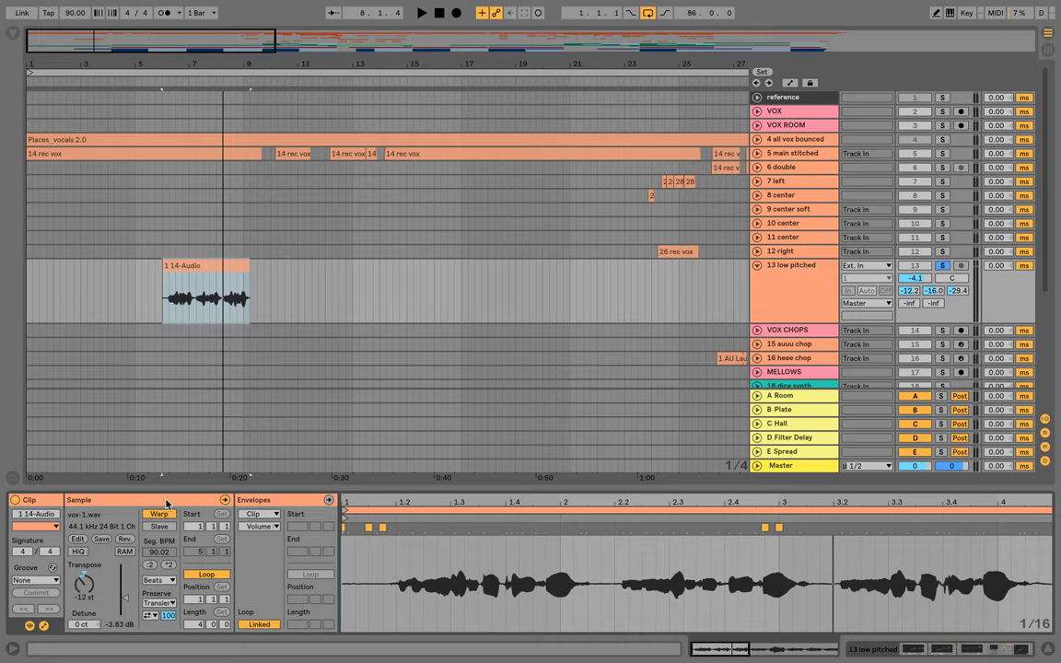
left_click(162, 581)
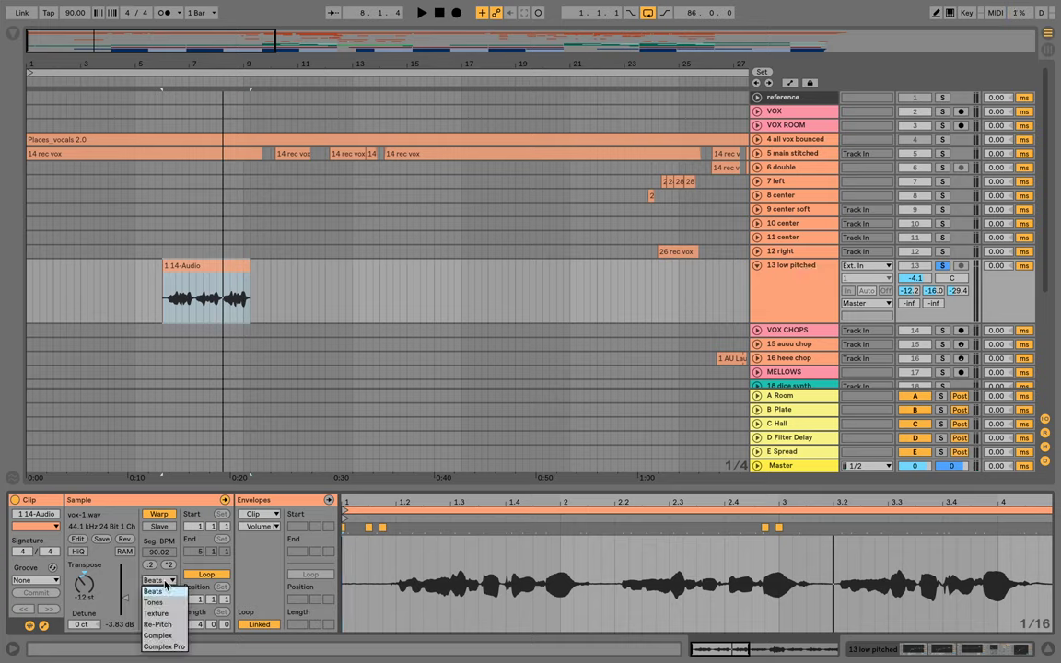
left_click(167, 583)
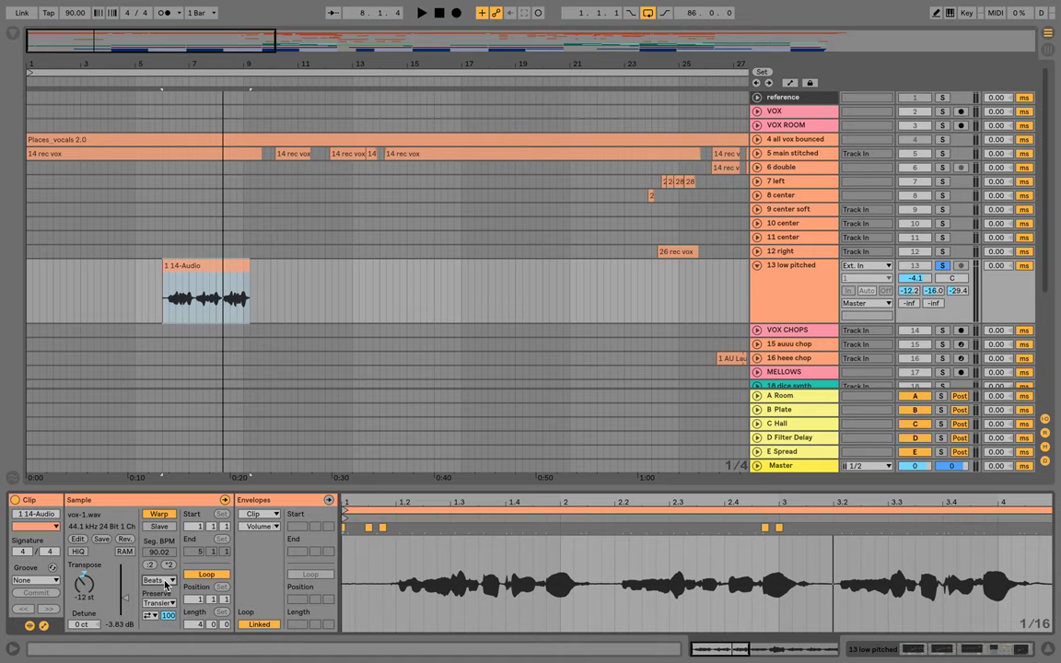
key("shift+Tab")
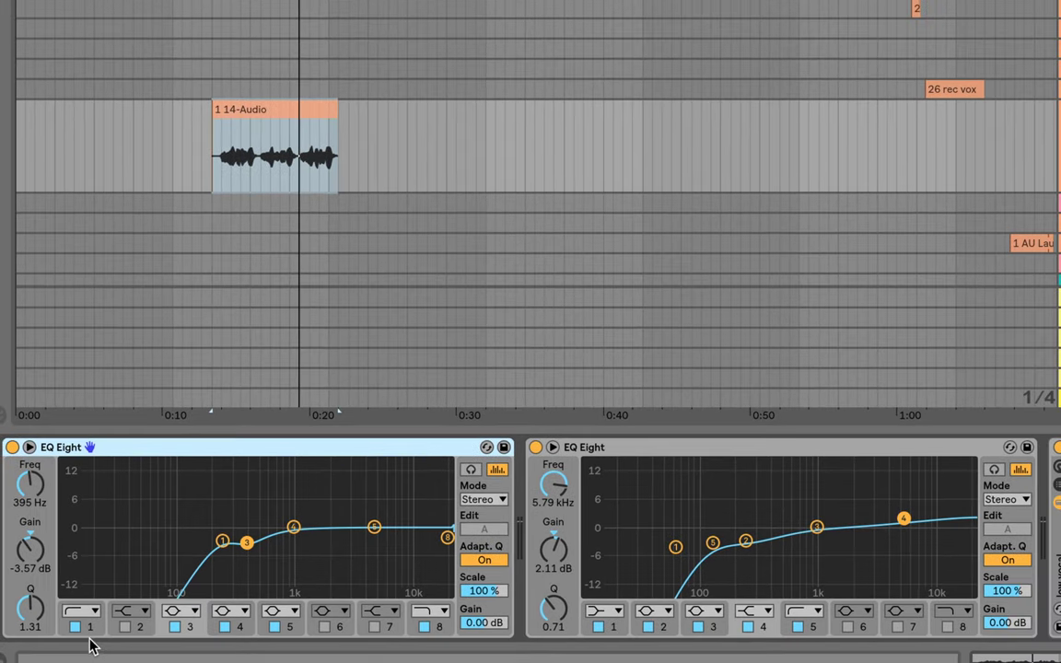
Examine bands 1 and 3 of the low pitched track's first EQ Eight and band 2 of the second
left_click(89, 629)
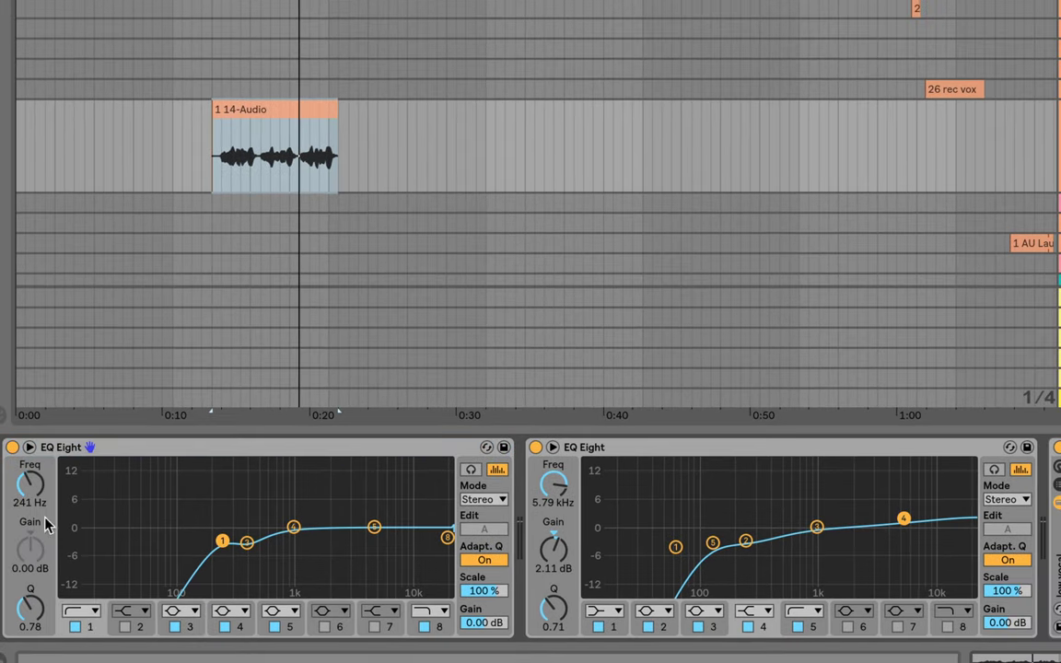
left_click(179, 629)
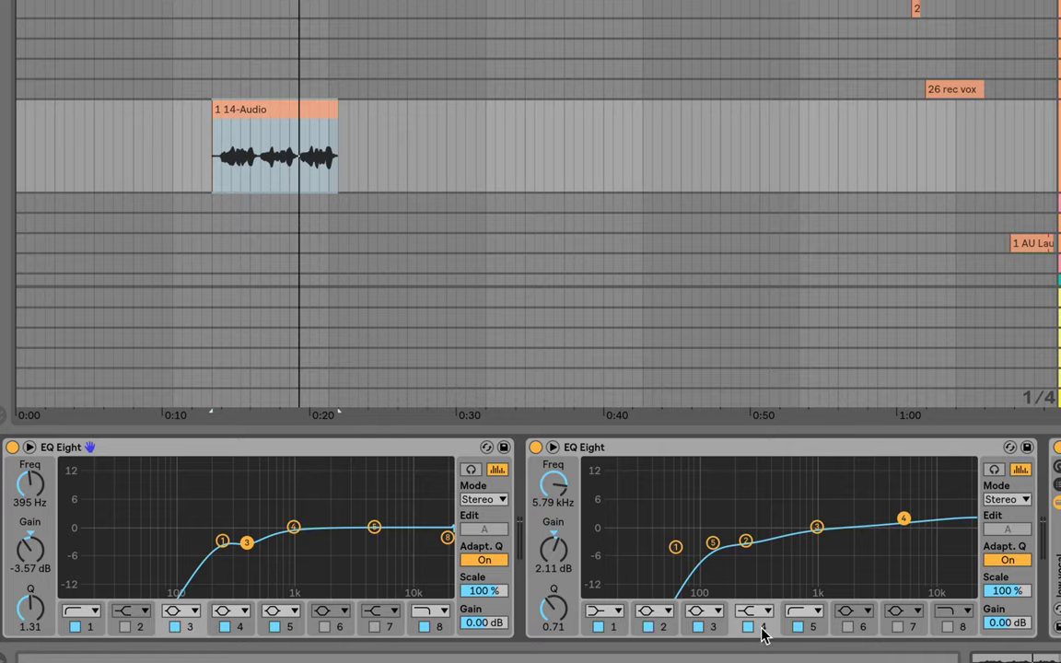
left_click(746, 542)
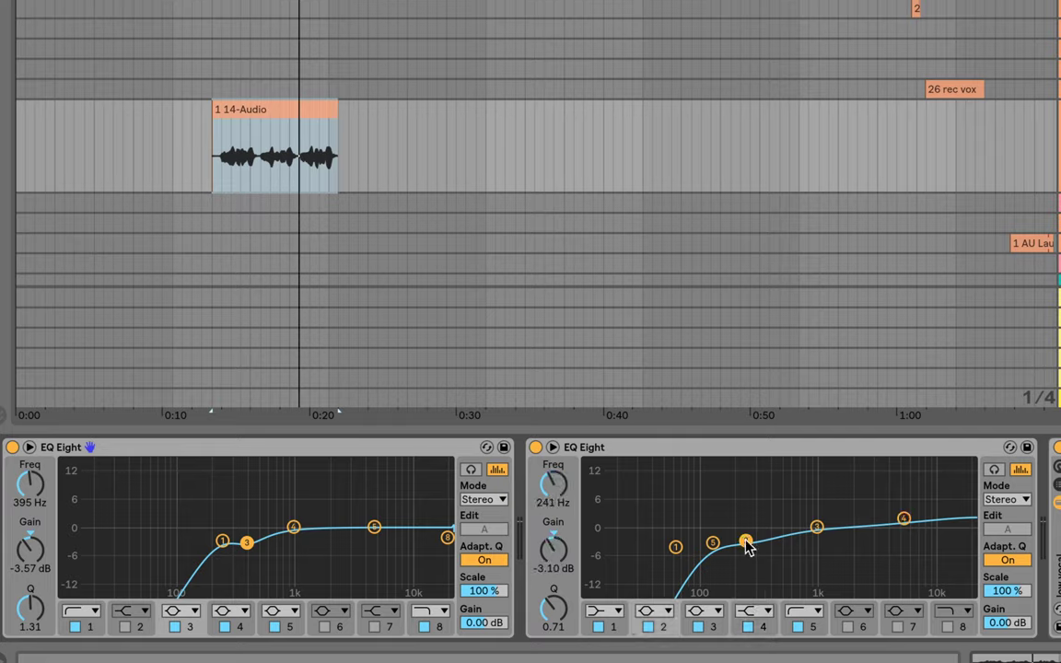
Check band 4 of the second EQ Eight and audition the low vocal rack's EQ Eight bypassed and enabled during playback
left_click(903, 520)
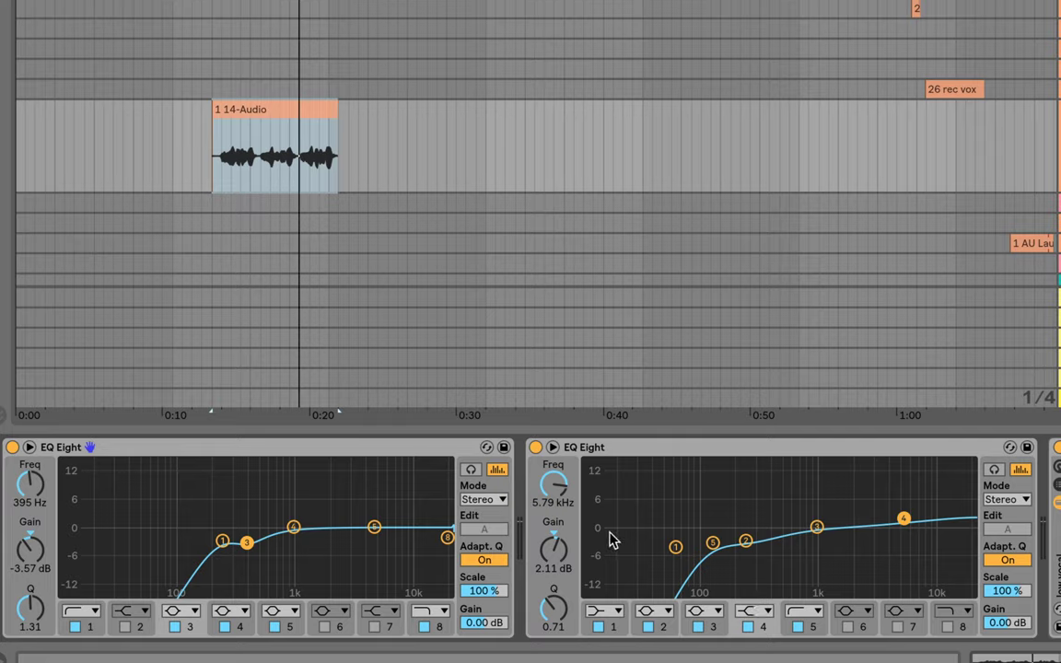
scroll(617, 543, "right", 6)
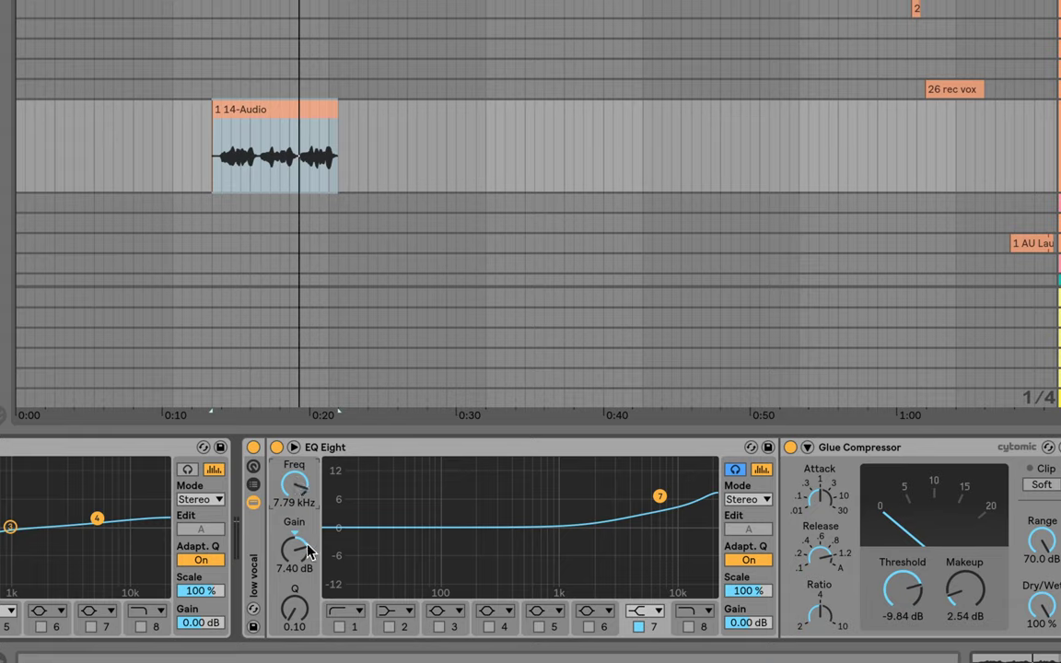
left_click(277, 447)
key("space")
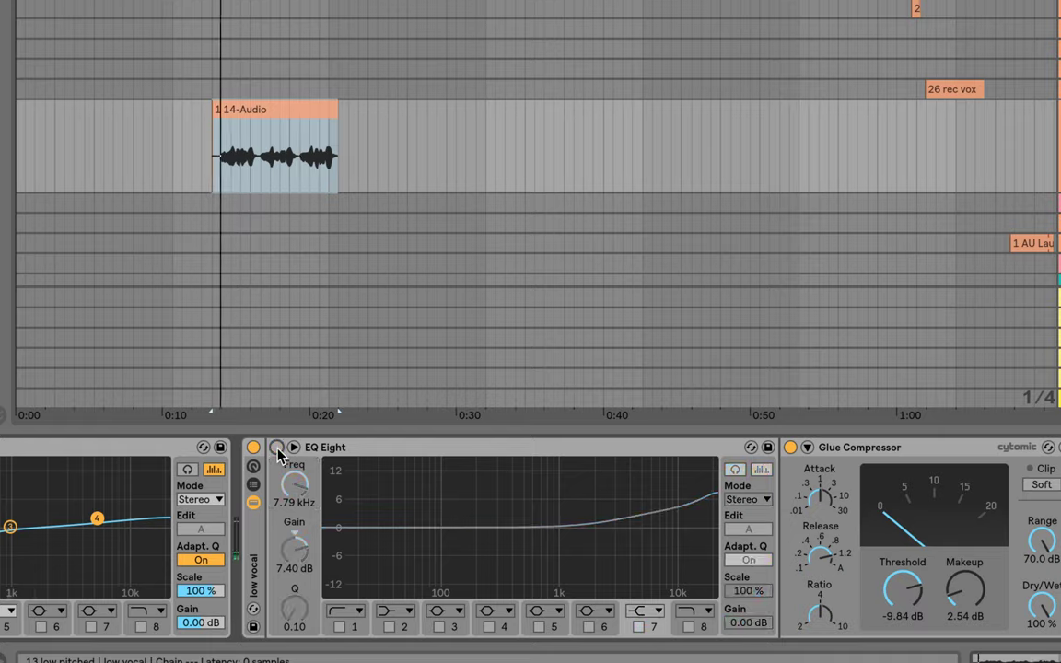
left_click(276, 449)
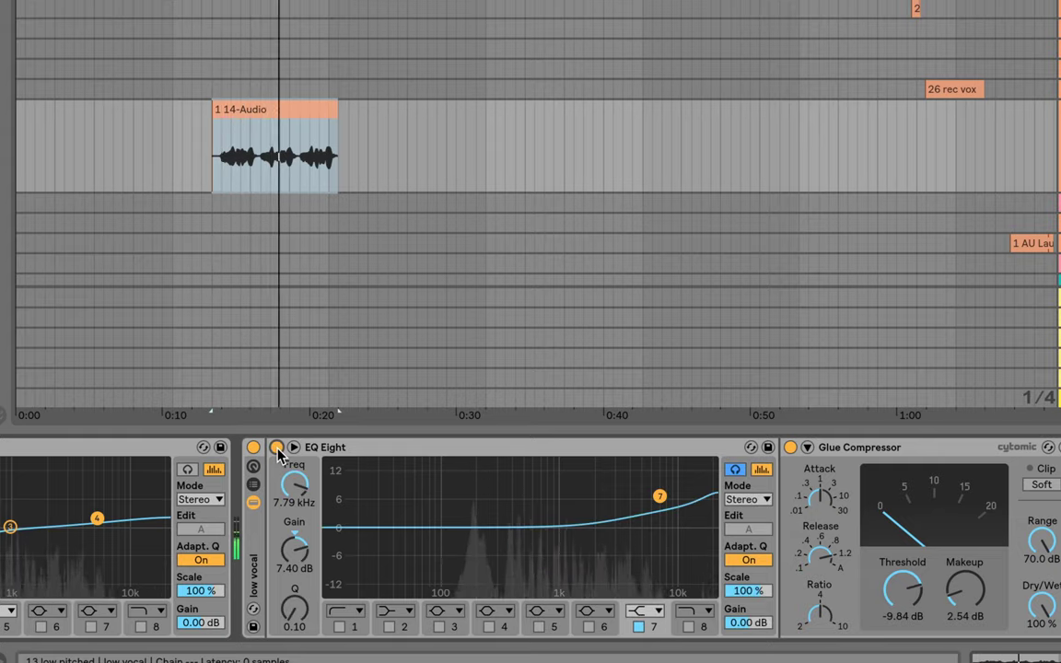
left_click(276, 448)
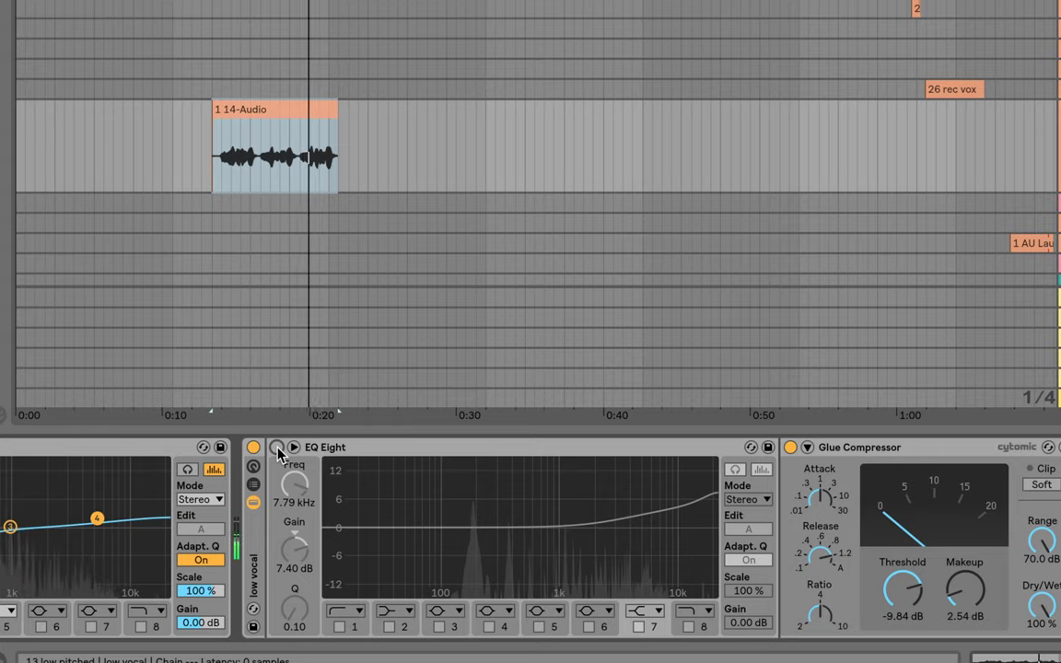
left_click(276, 448)
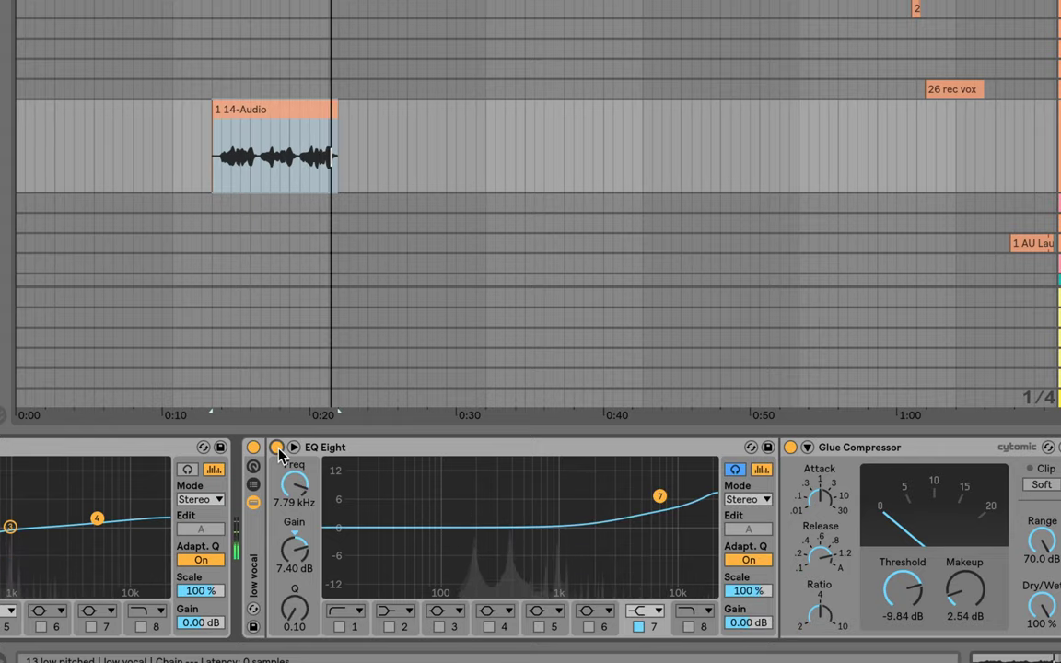
Examine the low vocal rack's Glue Compressor, and compare playback with the DeEsser bypassed and enabled
left_click(849, 451)
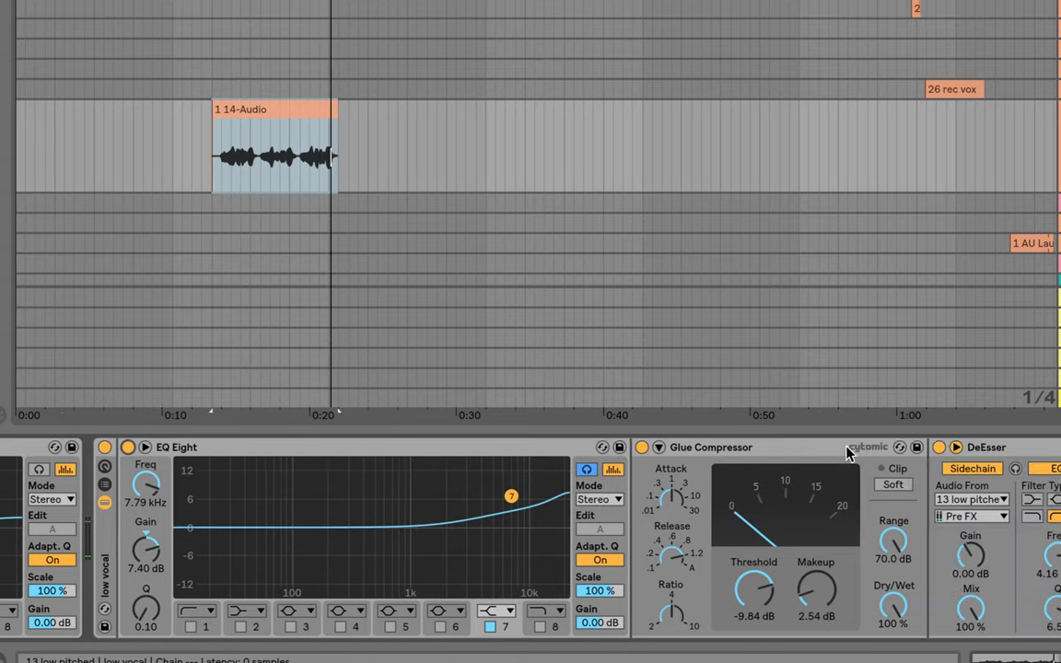
left_click(706, 601)
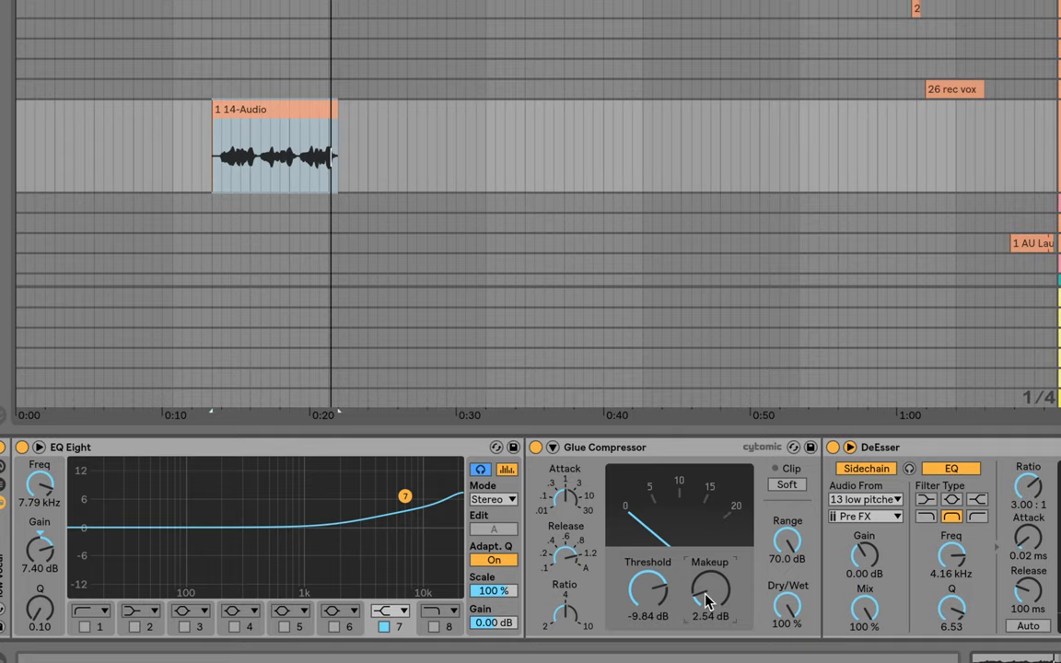
scroll(896, 448, "right", 1)
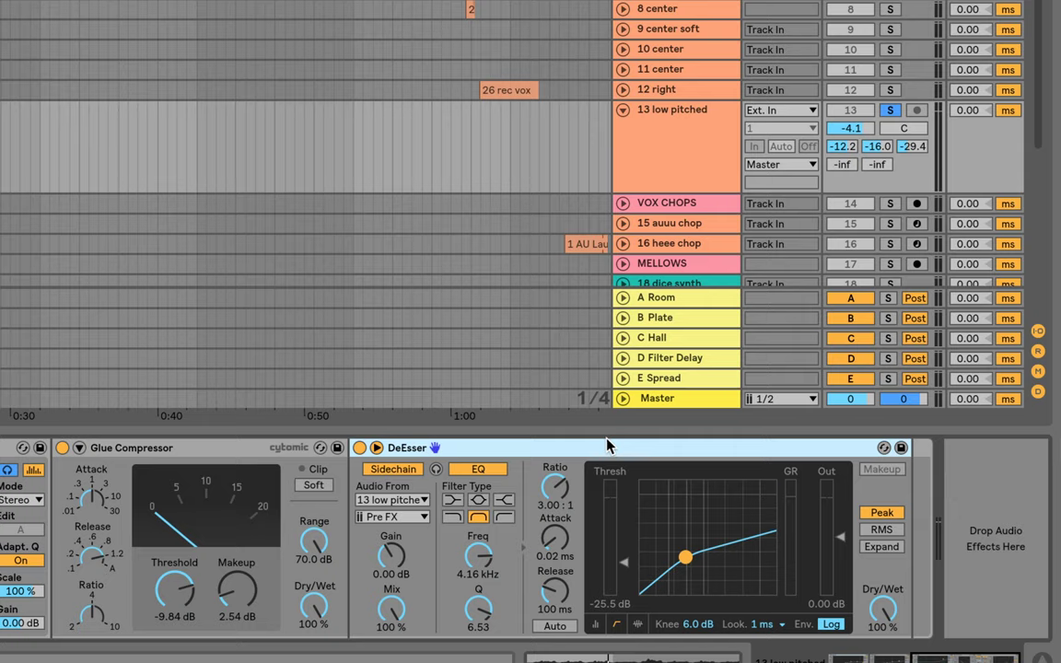
left_click(359, 449)
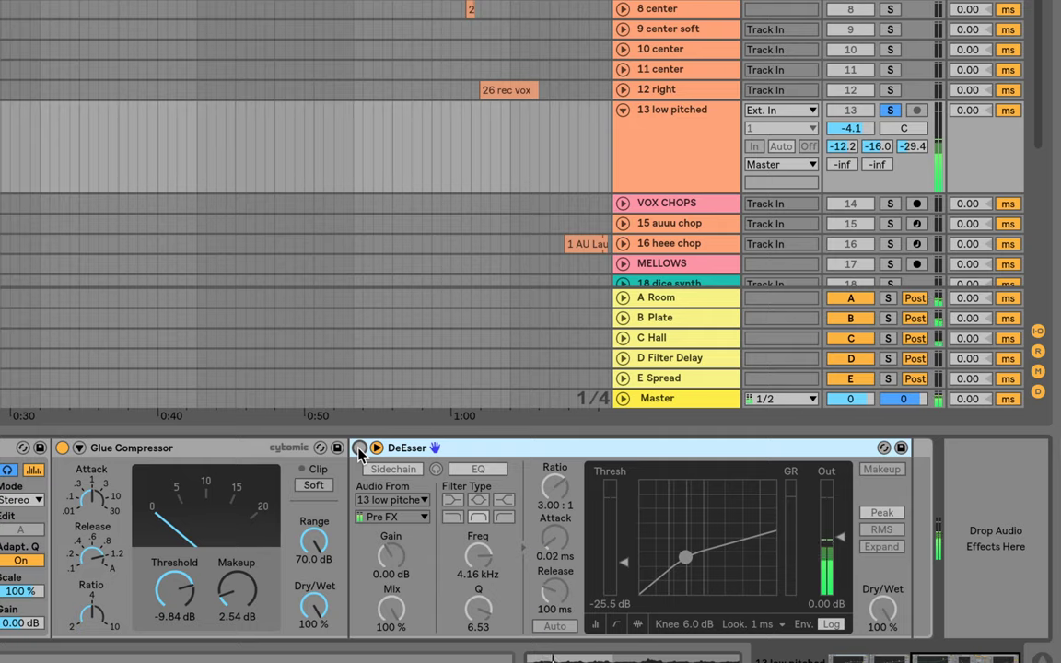
left_click(360, 449)
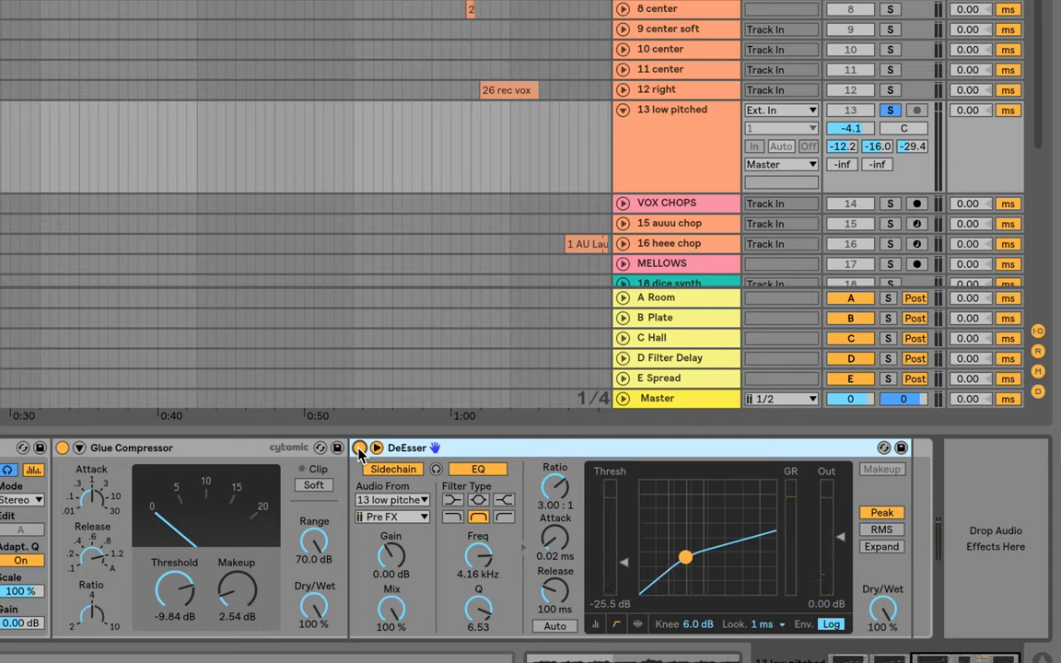
Examine the DeEsser's sidechain source, tap point, filter frequency and threshold during playback, keeping 13 low pitched and Pre FX
left_click(392, 499)
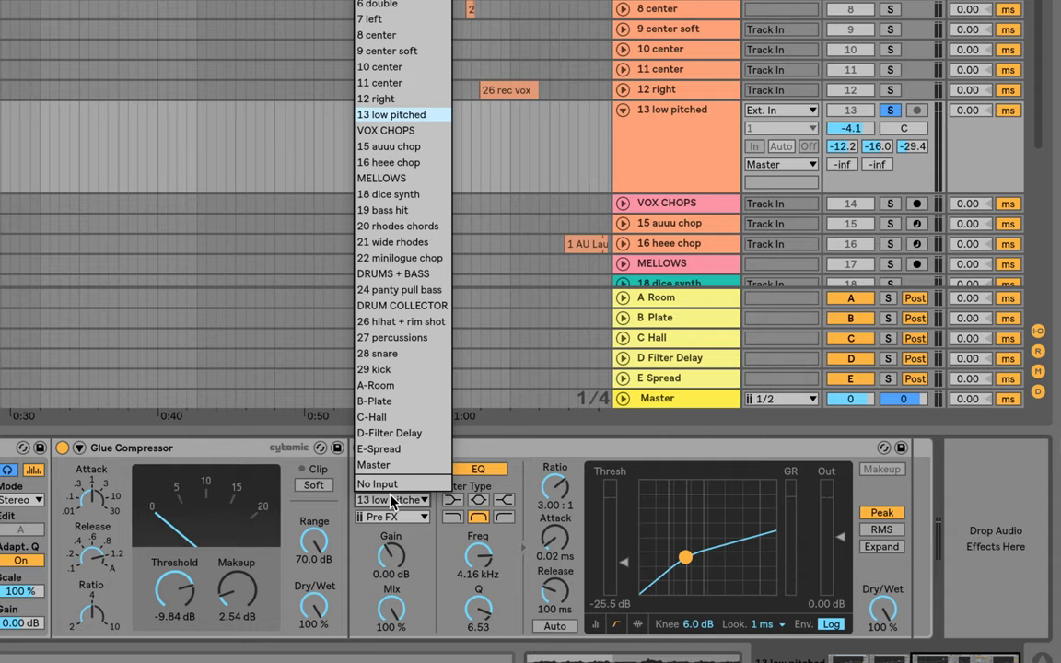
left_click(391, 499)
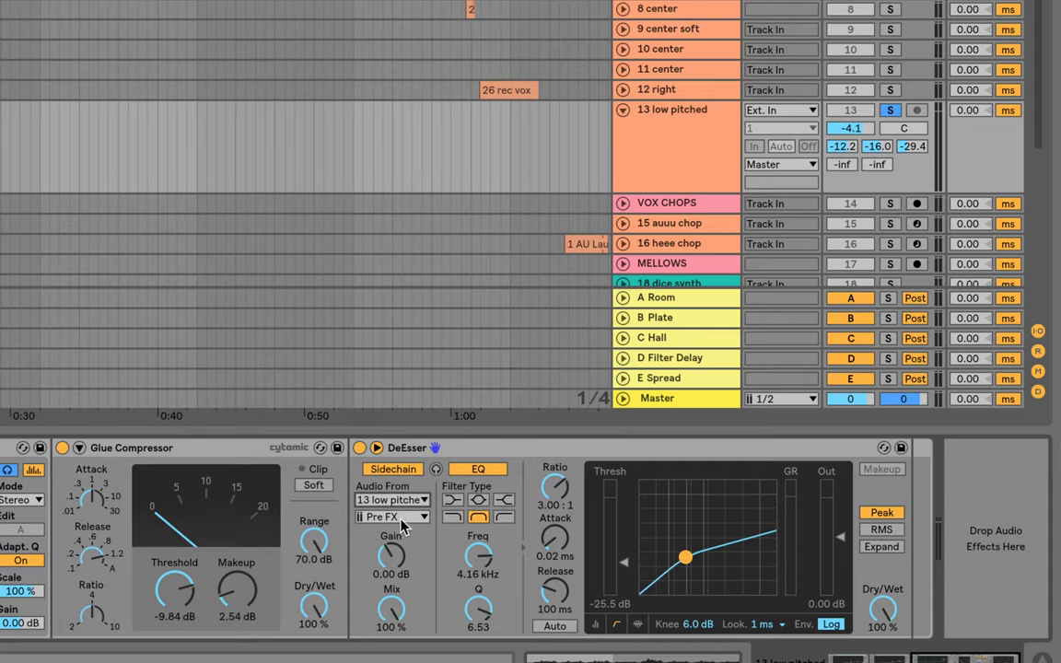
left_click(403, 518)
left_click(403, 532)
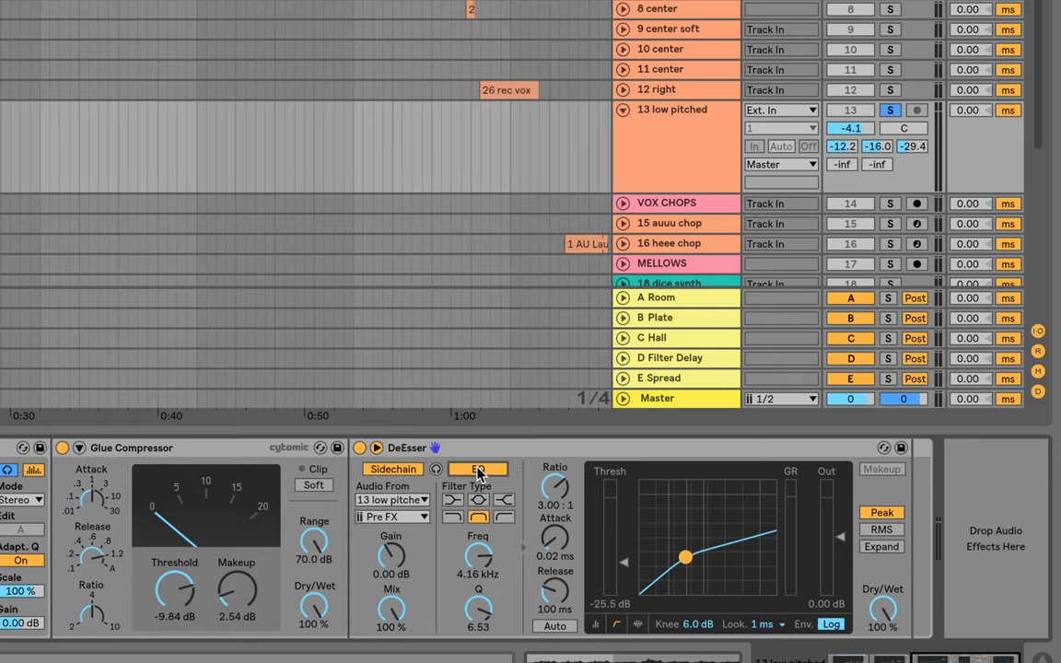
left_click(476, 557)
key("space")
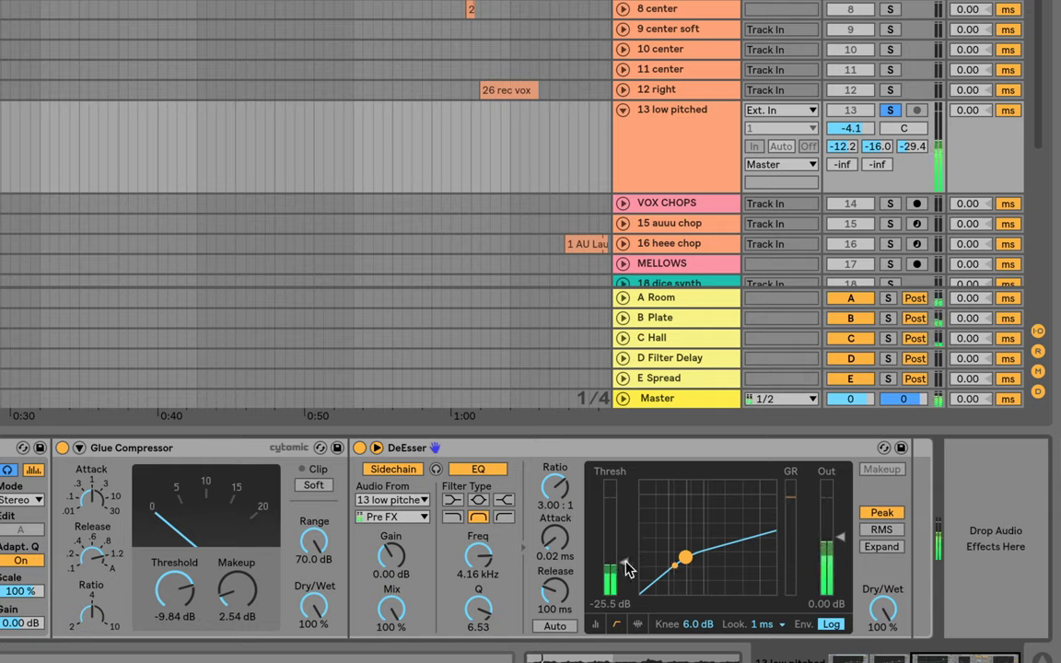
left_click_drag(625, 568, 625, 589)
left_click_drag(691, 584, 626, 564)
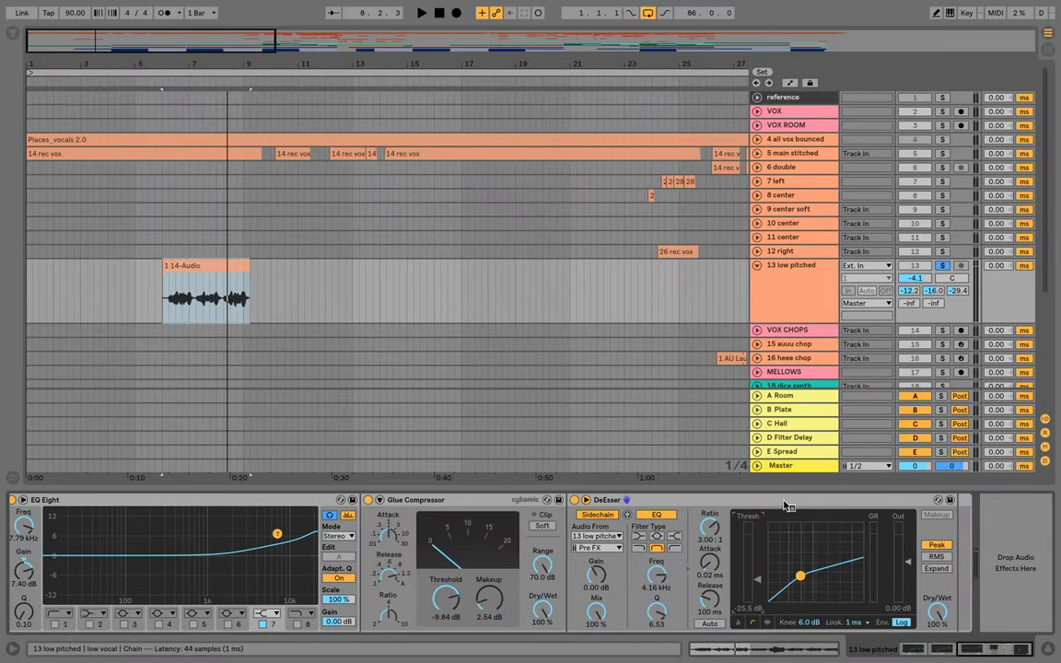
Examine the low pitched track's send levels to the Room, Plate and Hall returns
left_click(684, 119)
left_click(905, 290)
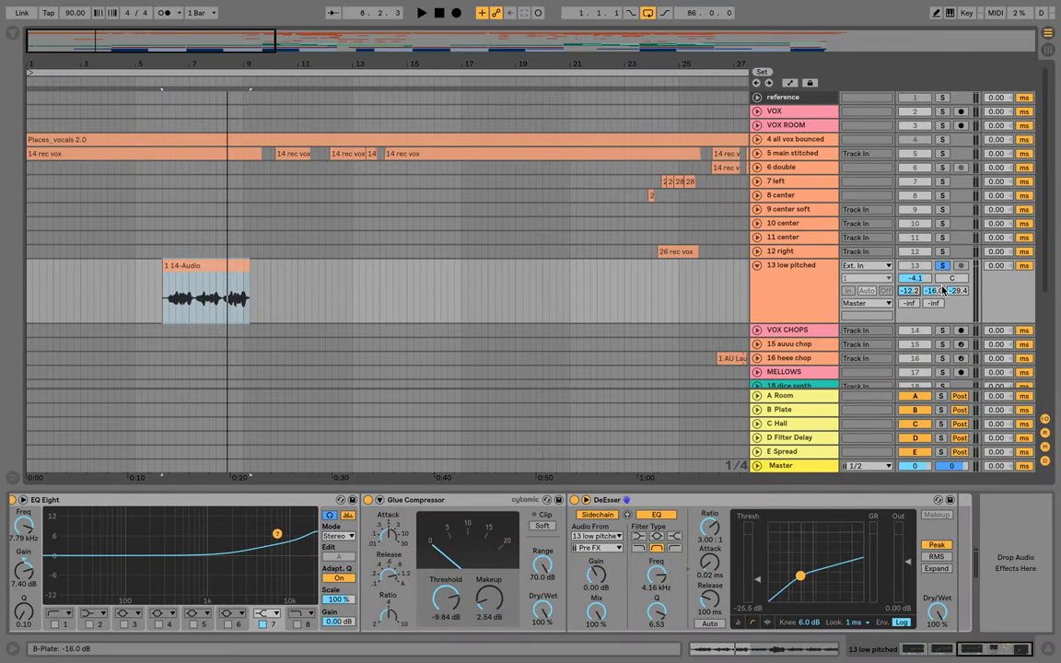
left_click(941, 290)
left_click(959, 291)
Expand the main stitched track, collapse the low pitched track, and select the main stitched clip at bar 10
left_click(789, 154)
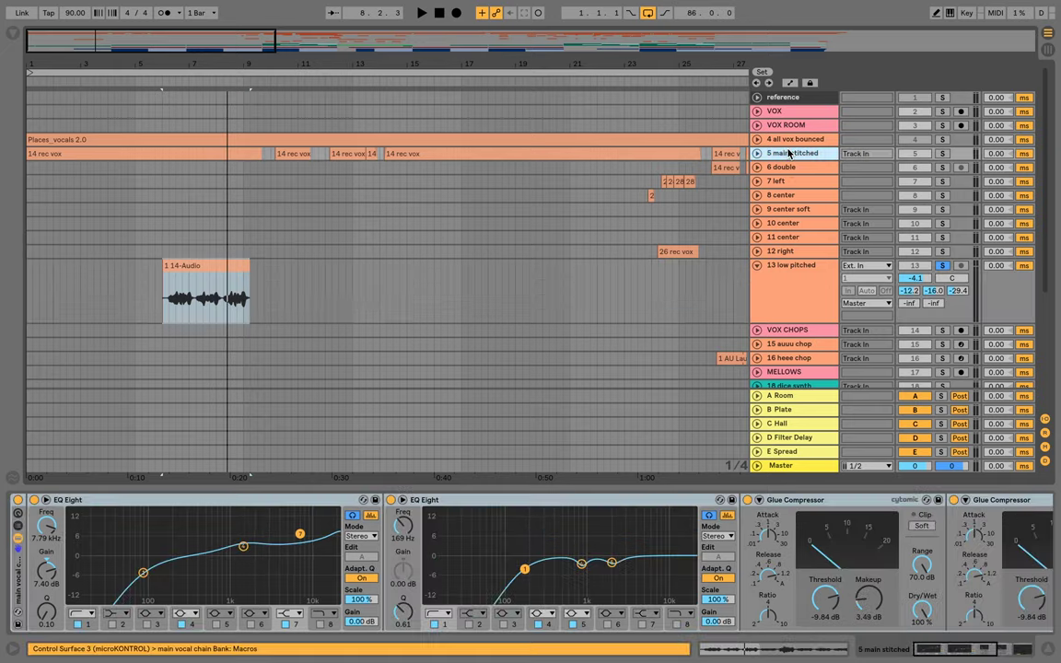
left_click(758, 154)
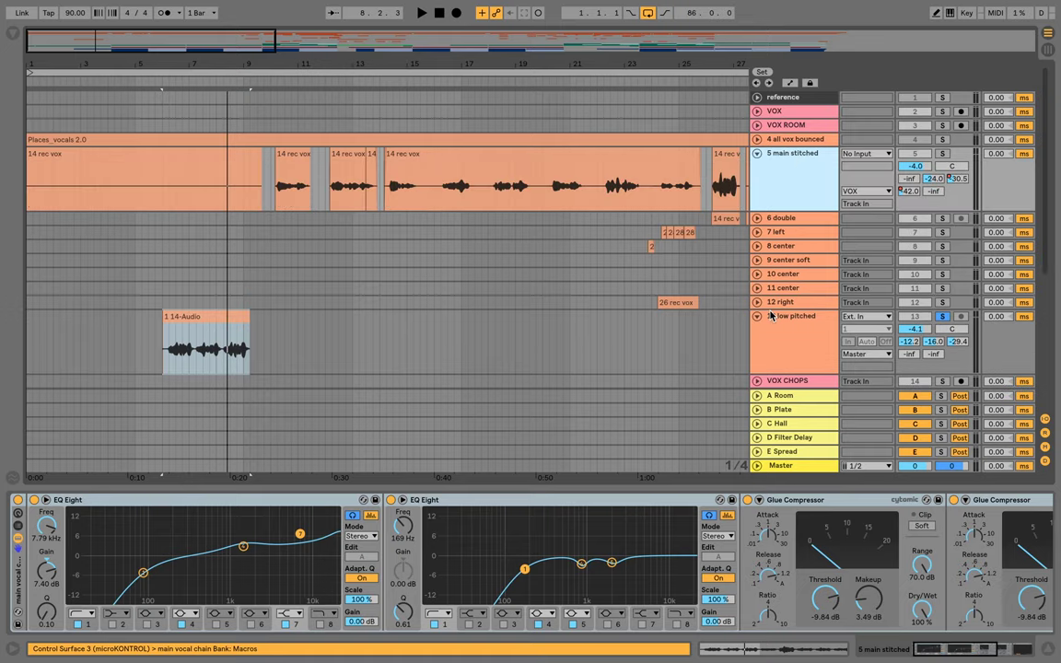
left_click(578, 169)
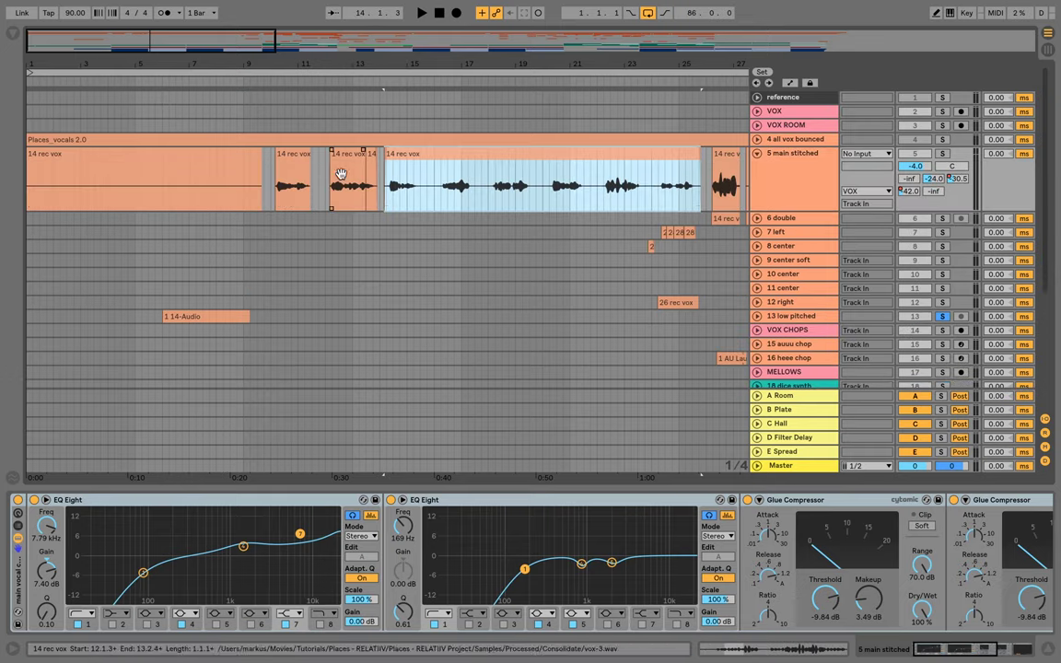
left_click(300, 170)
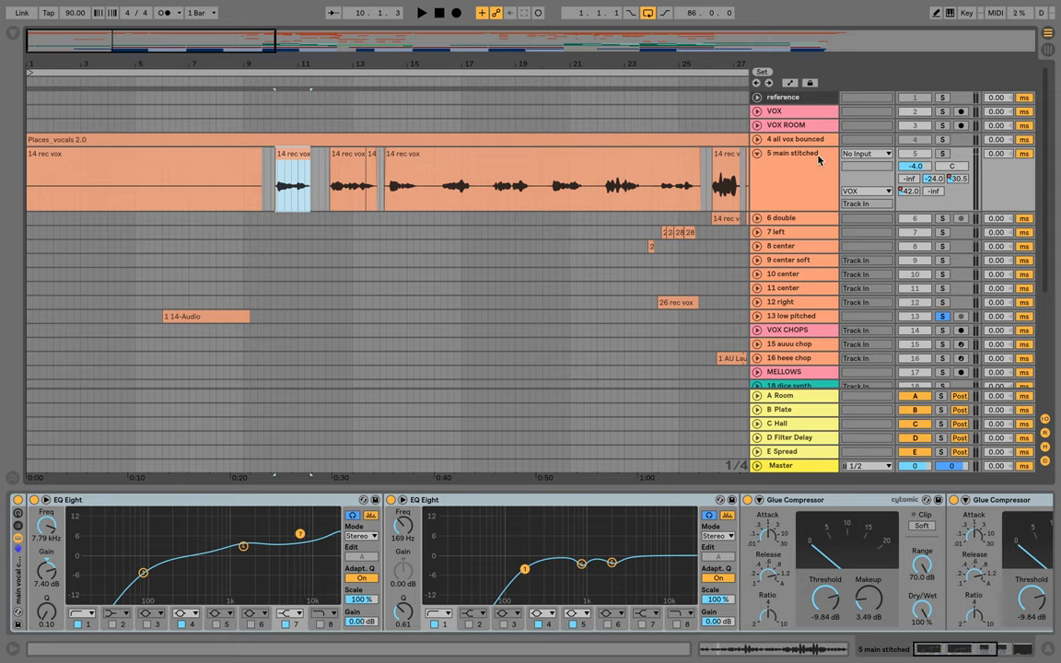
Solo the main stitched track in place of the low pitched one and show the whole arrangement
left_click(942, 153)
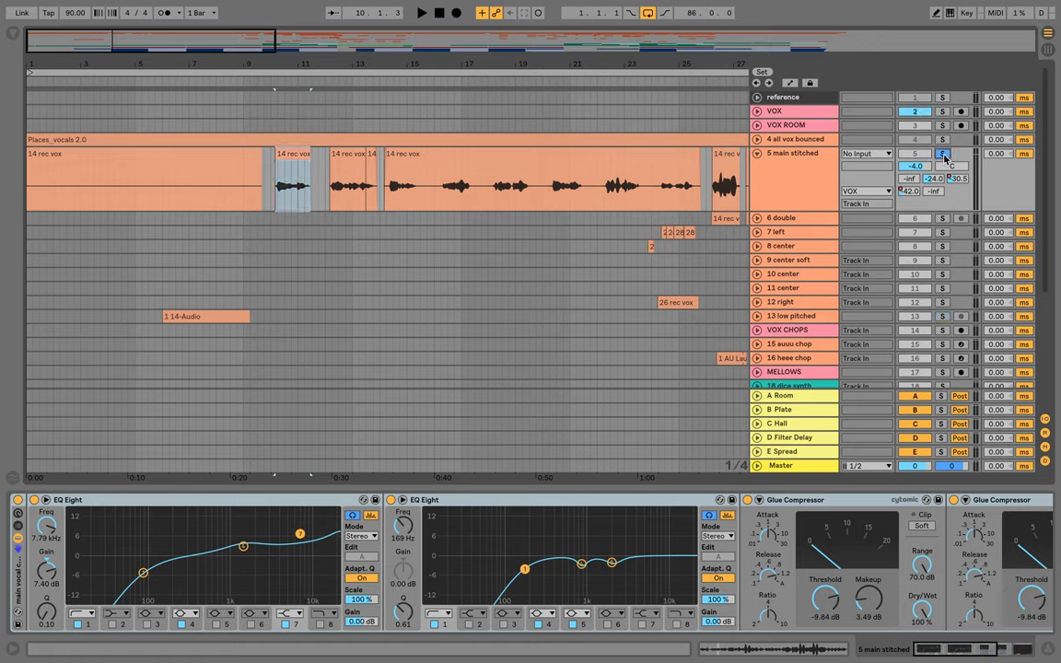
left_click(799, 161)
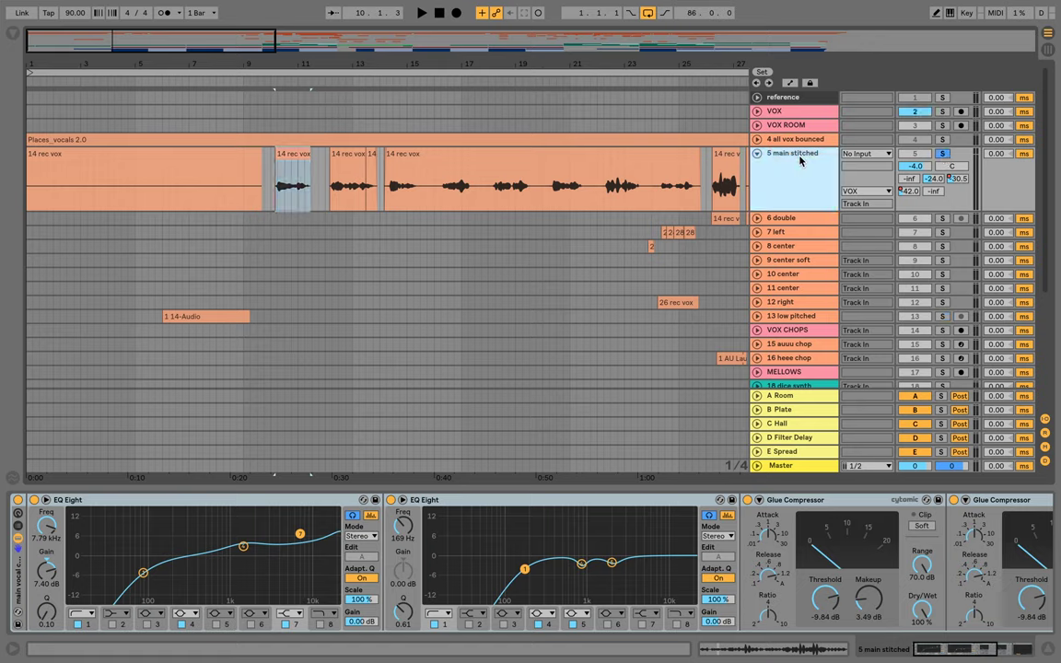
left_click_drag(680, 62, 680, 16)
left_click_drag(220, 64, 220, 62)
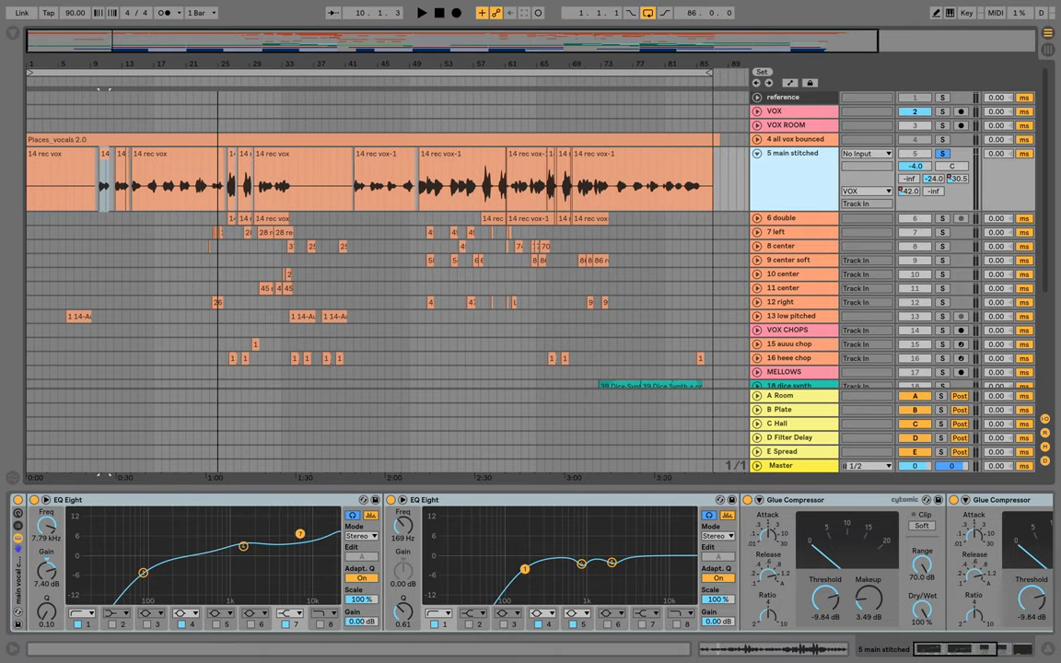
Play the main stitched clips from bars 10 and 12 with the main vocal chain rack bypassed, and re-enable the rack
left_click(798, 163)
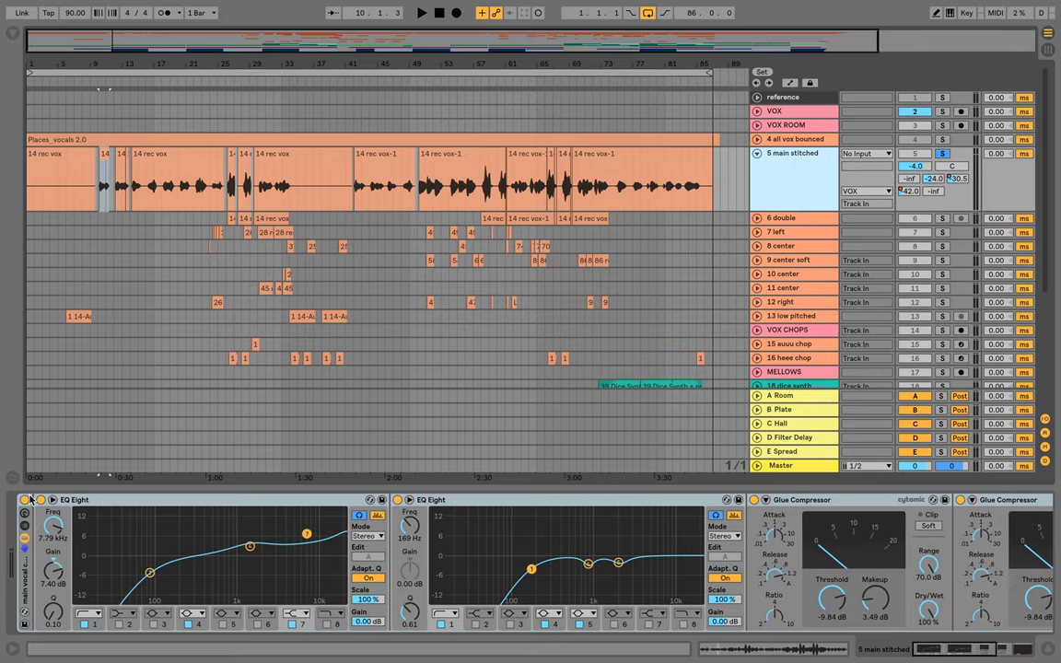
left_click(188, 167)
key("space")
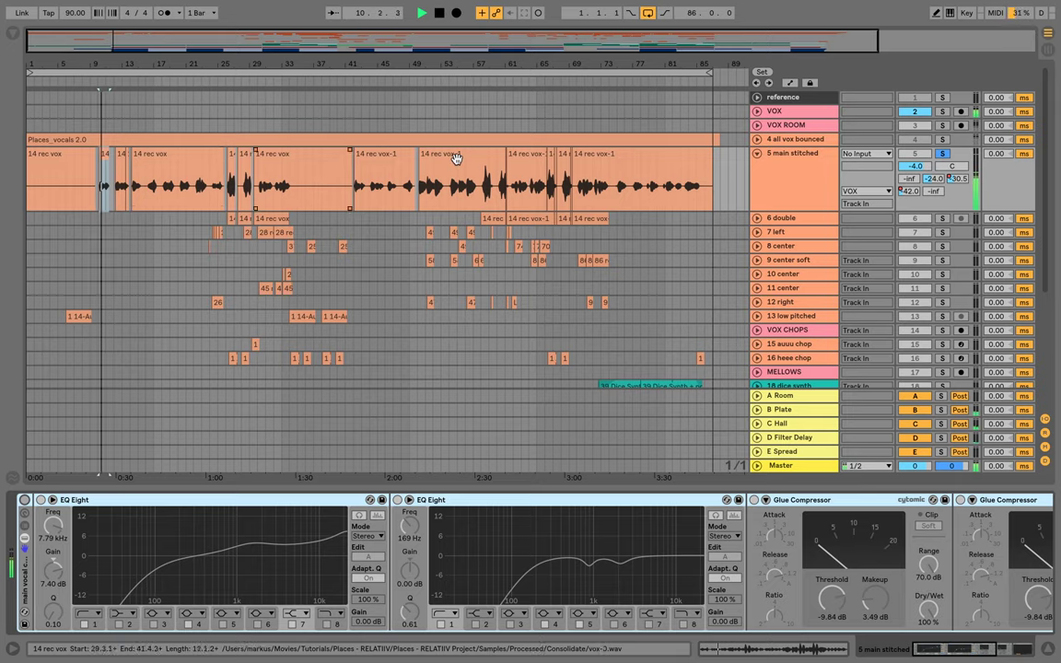
left_click(274, 155)
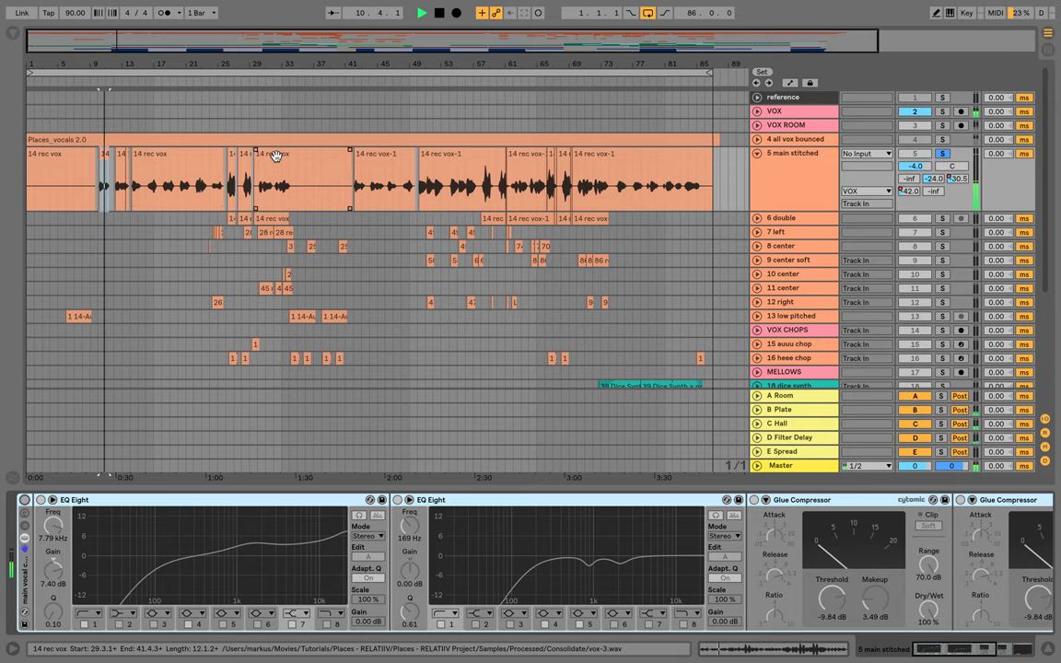
left_click(127, 159)
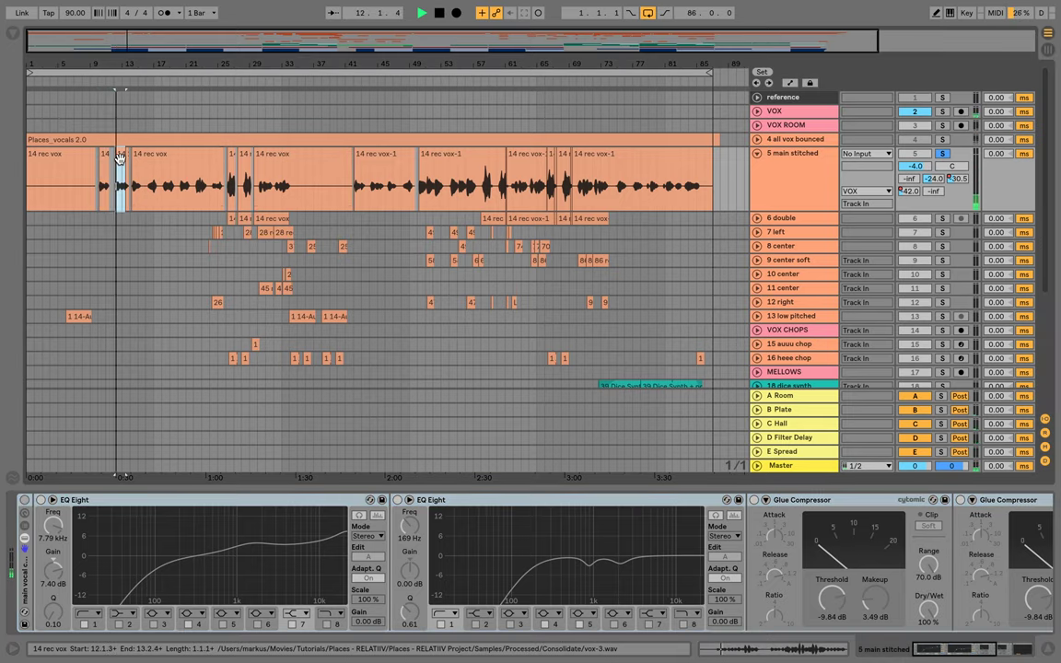
left_click(140, 156)
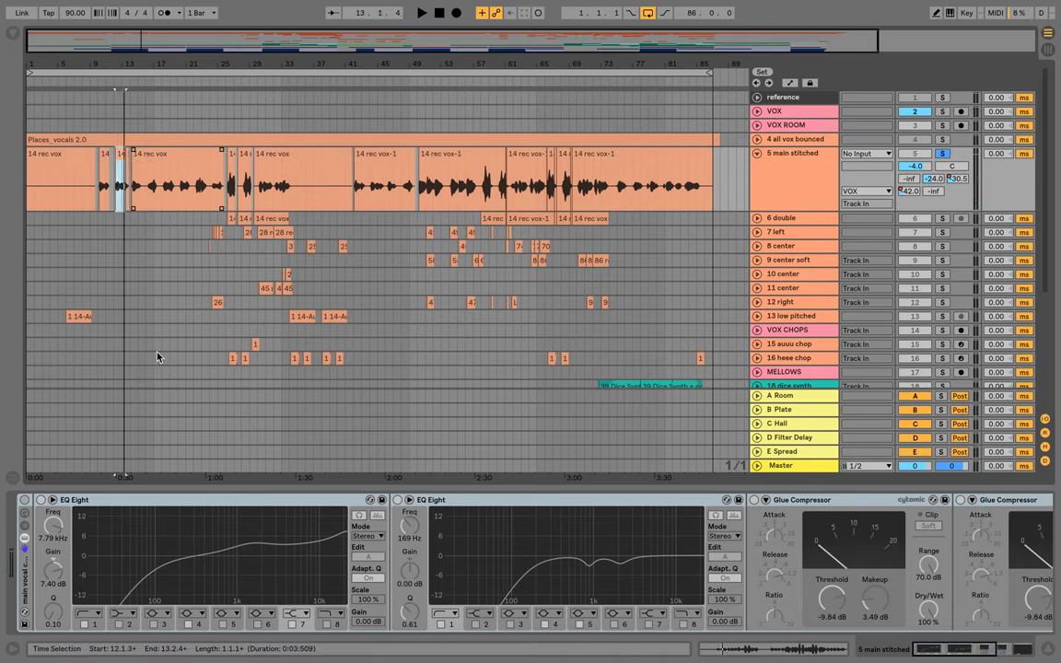
left_click(26, 501)
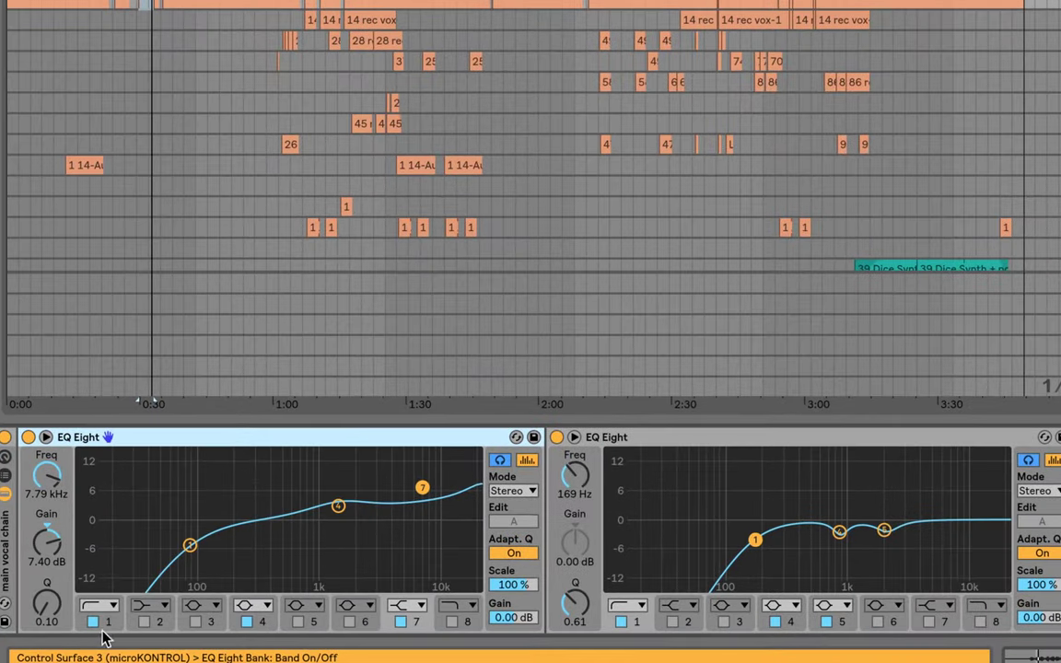
Examine bands 4 and 7 of the main vocal chain's first EQ Eight and band 4 of the second, with brief playback
left_click(269, 627)
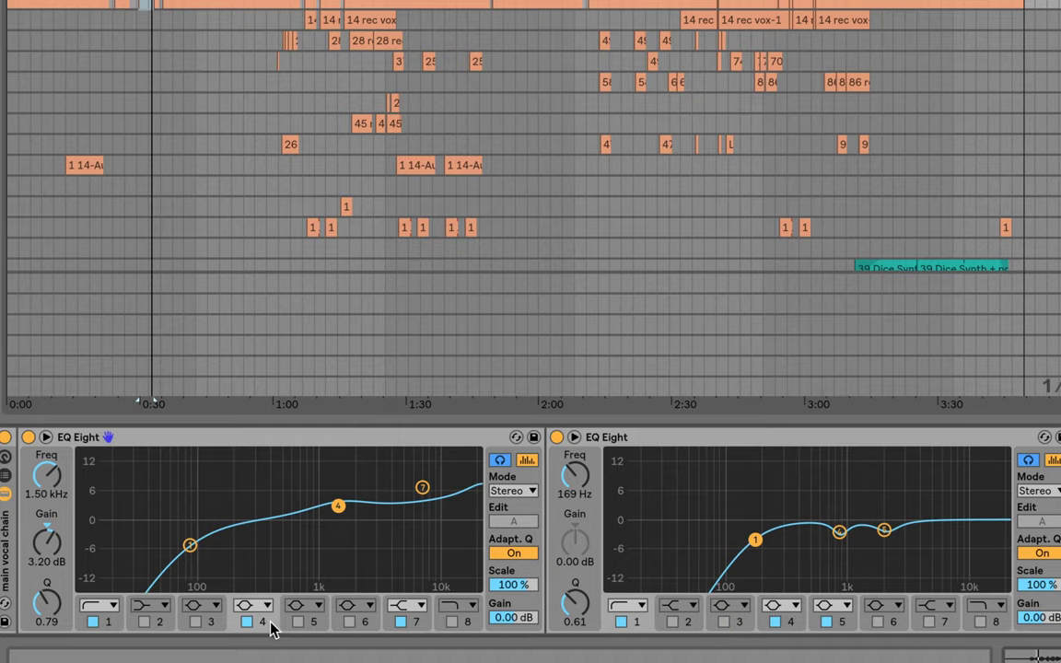
left_click(420, 627)
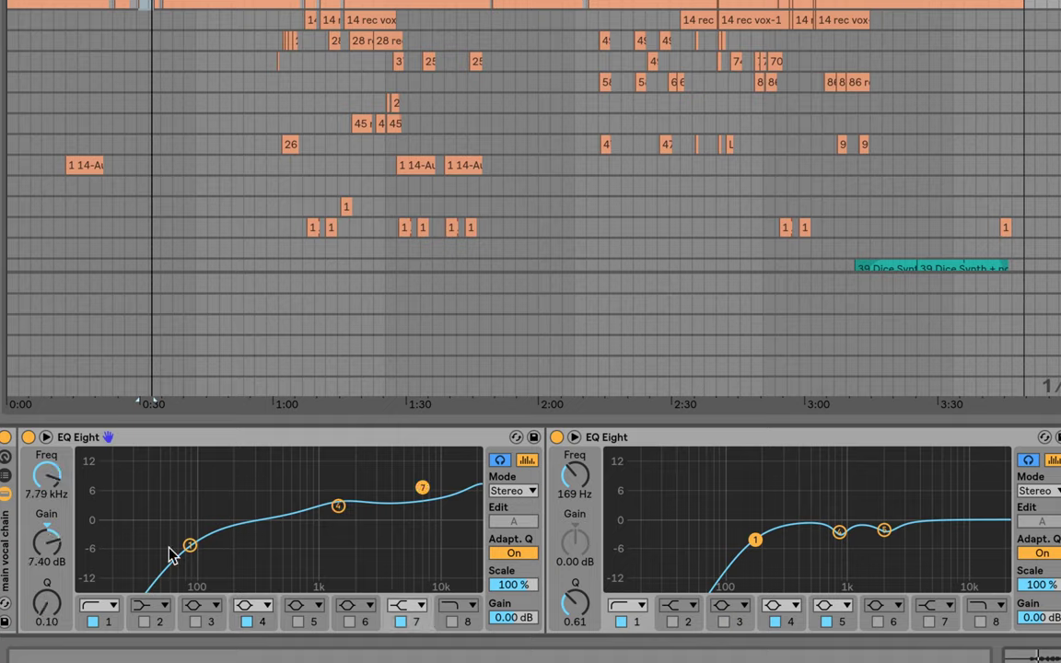
key("space")
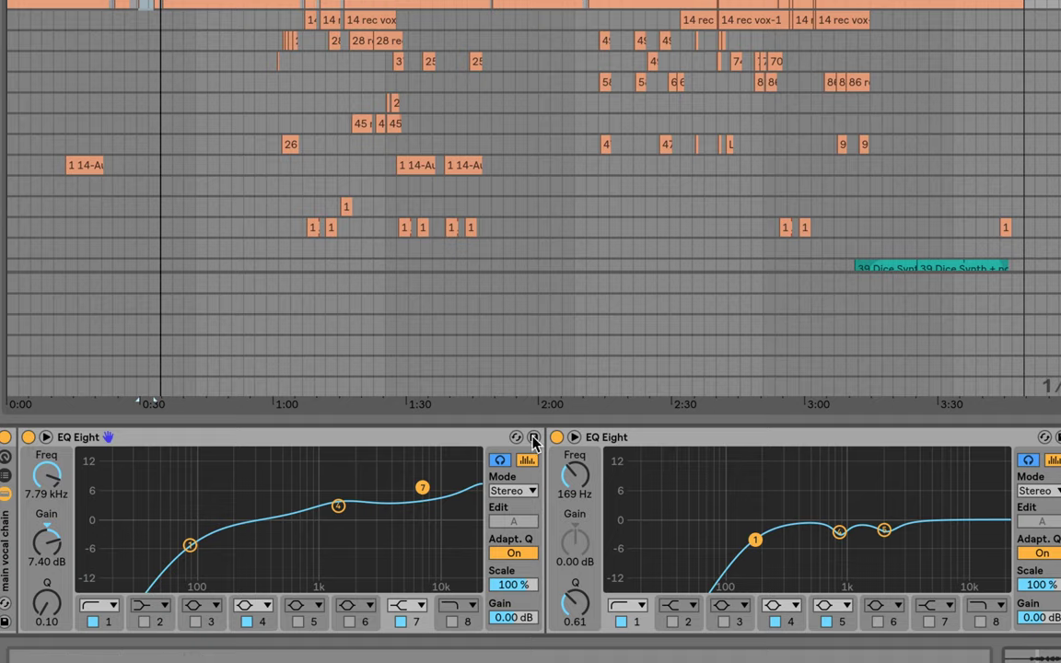
left_click(675, 438)
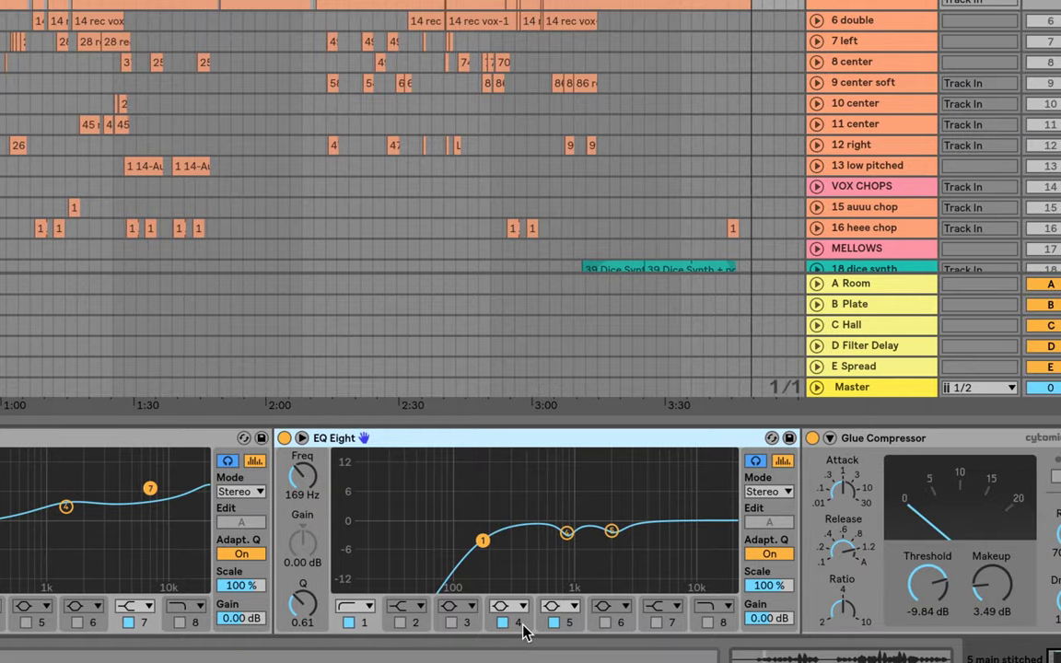
left_click(556, 621)
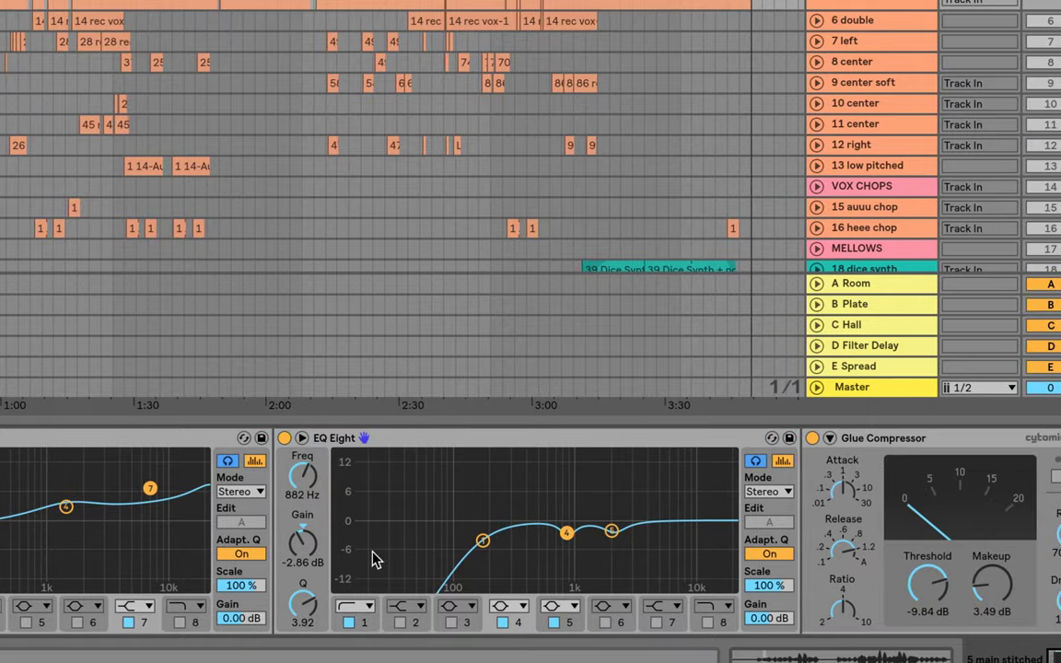
Audition bands 4 and 5 of the second EQ Eight by boosting each gain to about 15 dB, undoing each boost
left_click(570, 624)
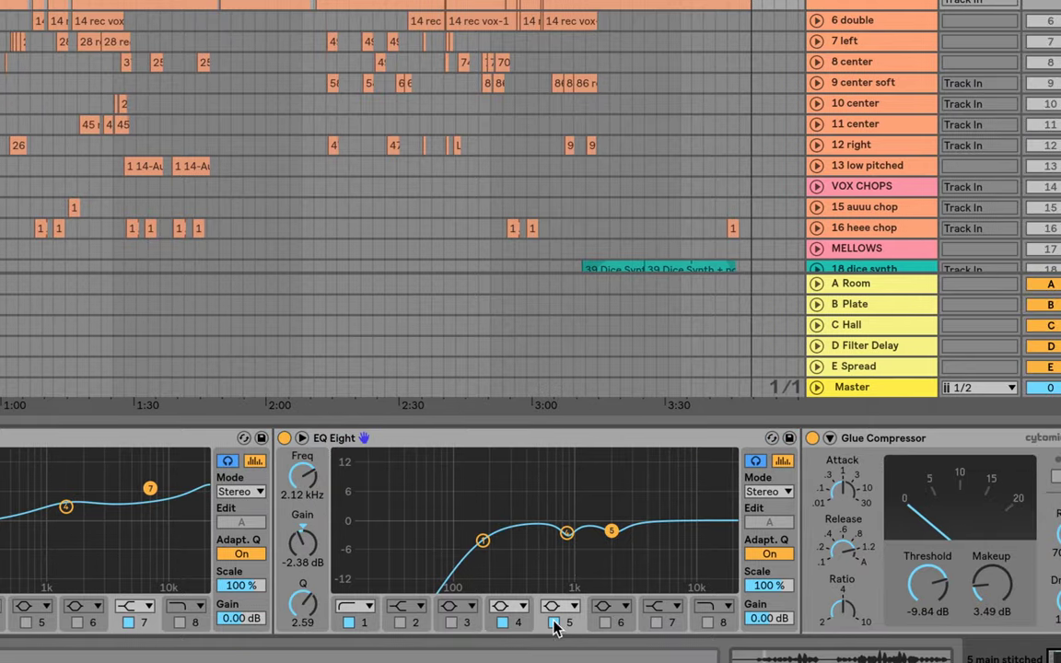
left_click(520, 625)
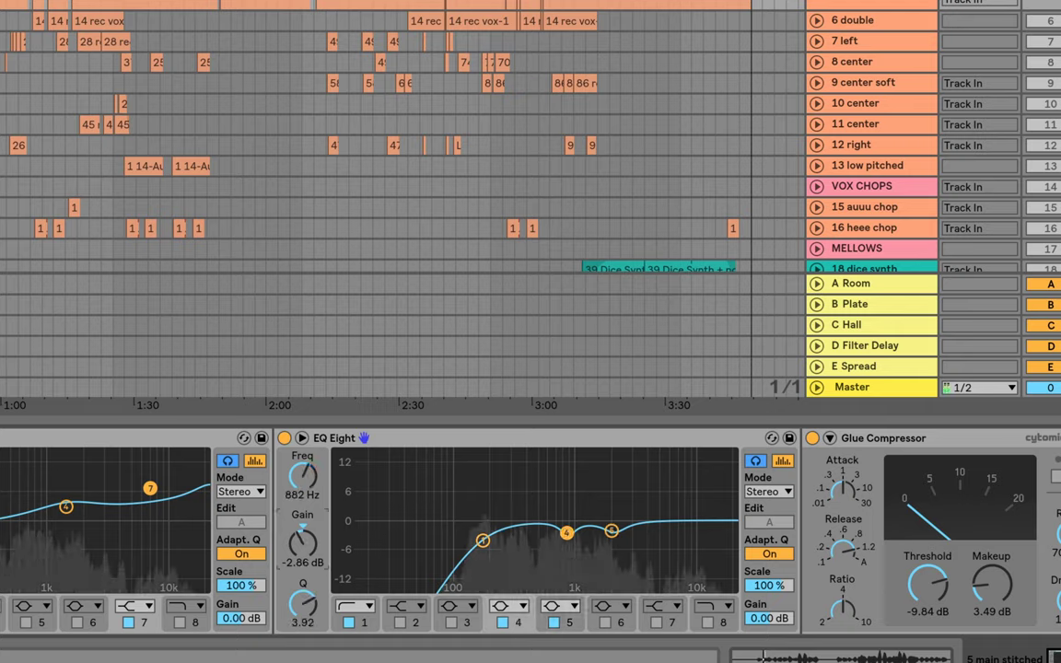
left_click_drag(303, 545, 303, 468)
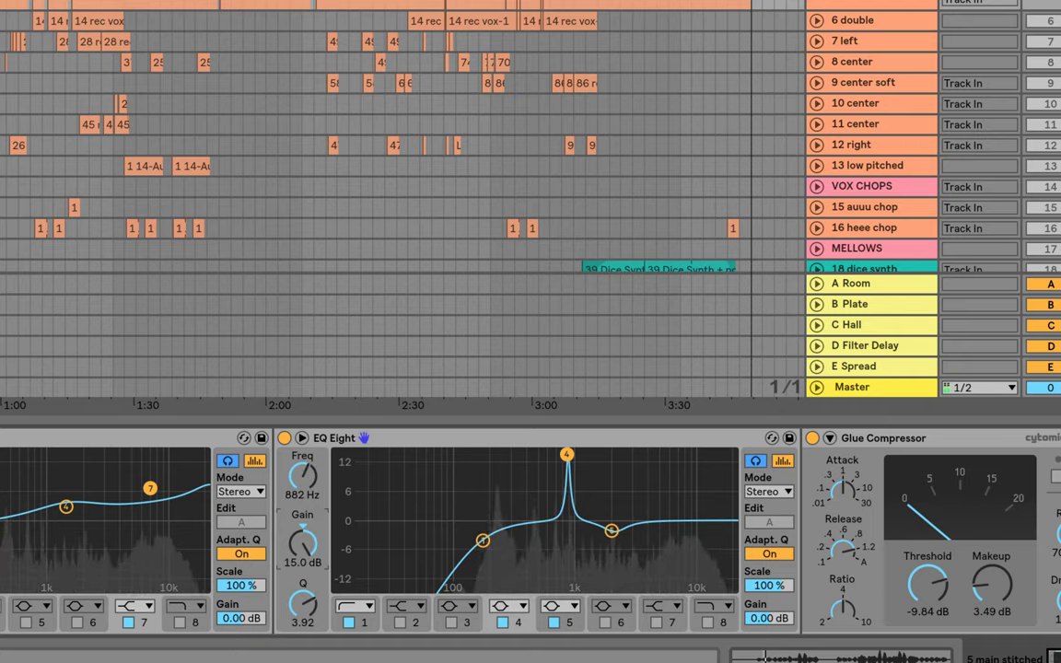
key("ctrl+z")
left_click(572, 623)
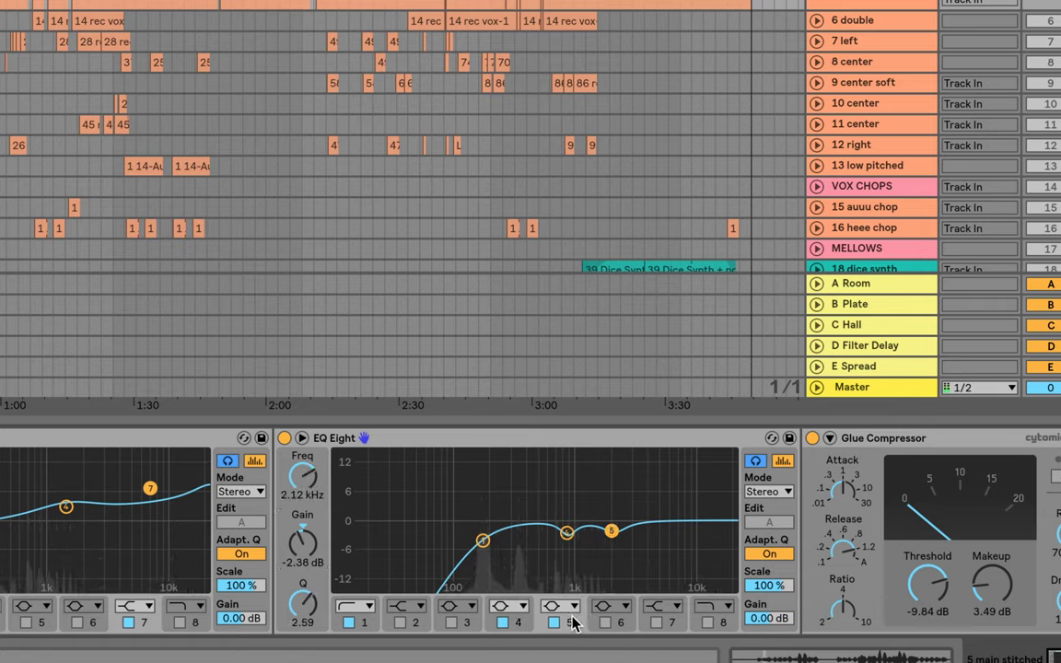
left_click_drag(302, 546, 303, 477)
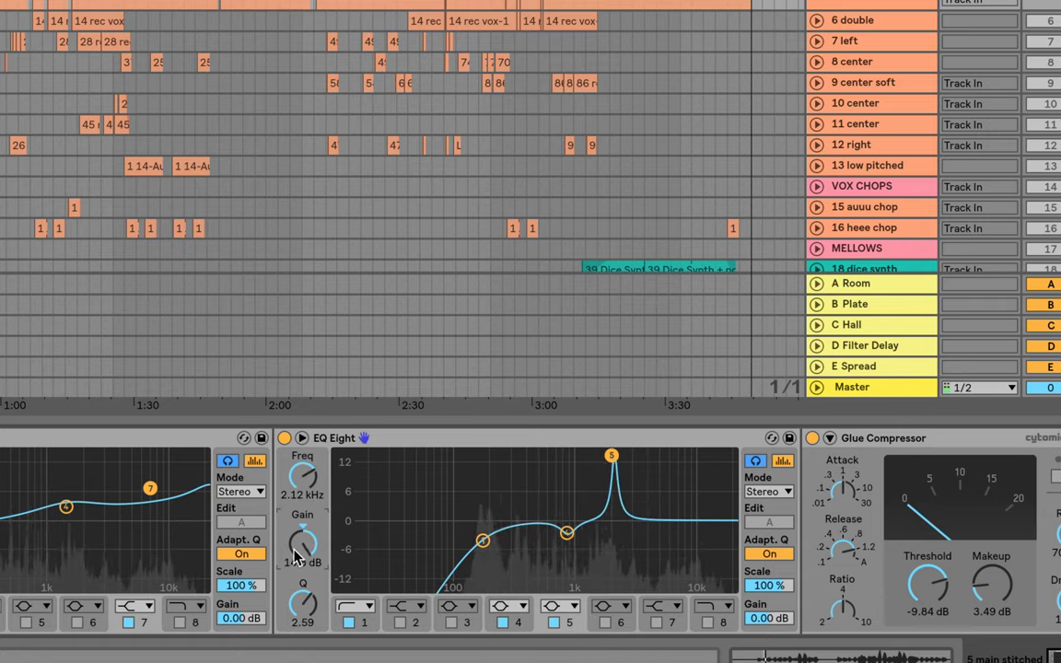
key("ctrl+z")
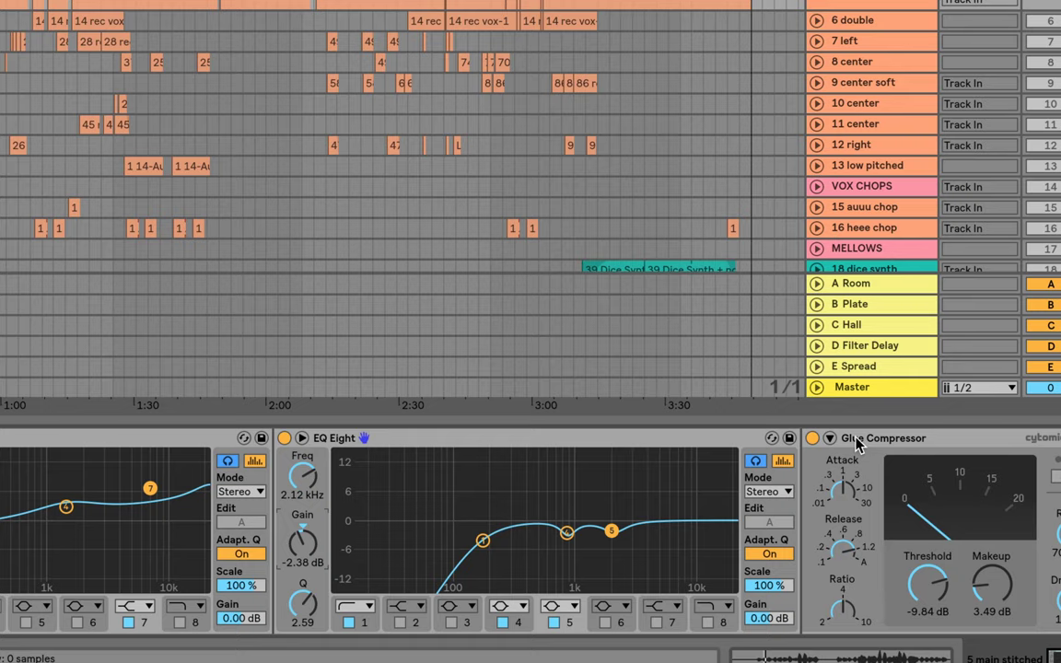
Examine the two Glue Compressors in the main vocal chain, selecting the first one
key("ctrl+d")
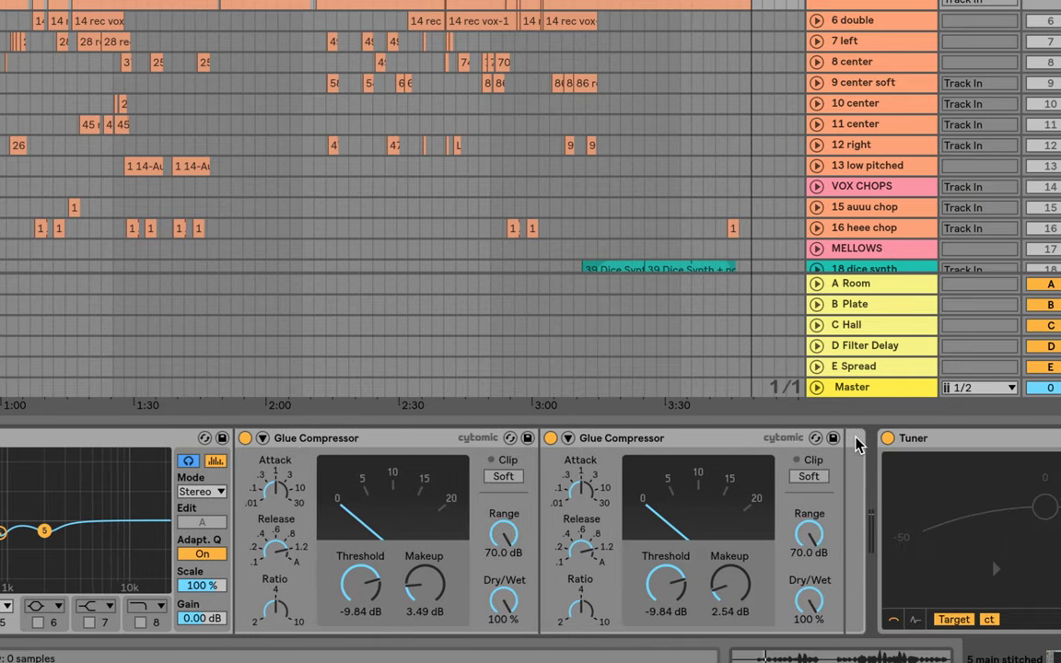
left_click(450, 441)
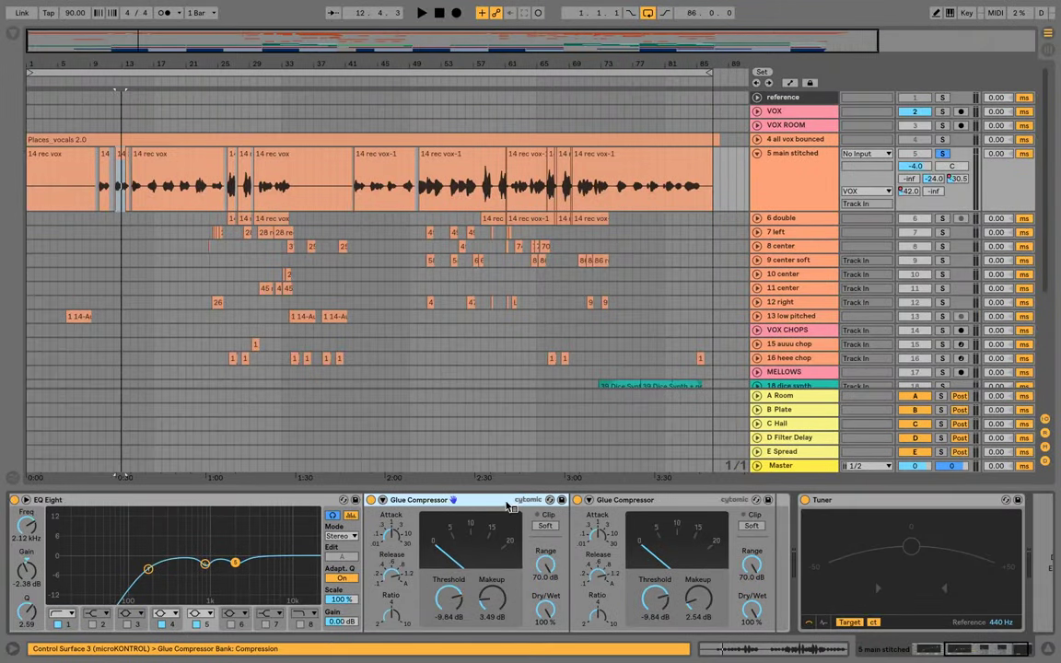
left_click(223, 81)
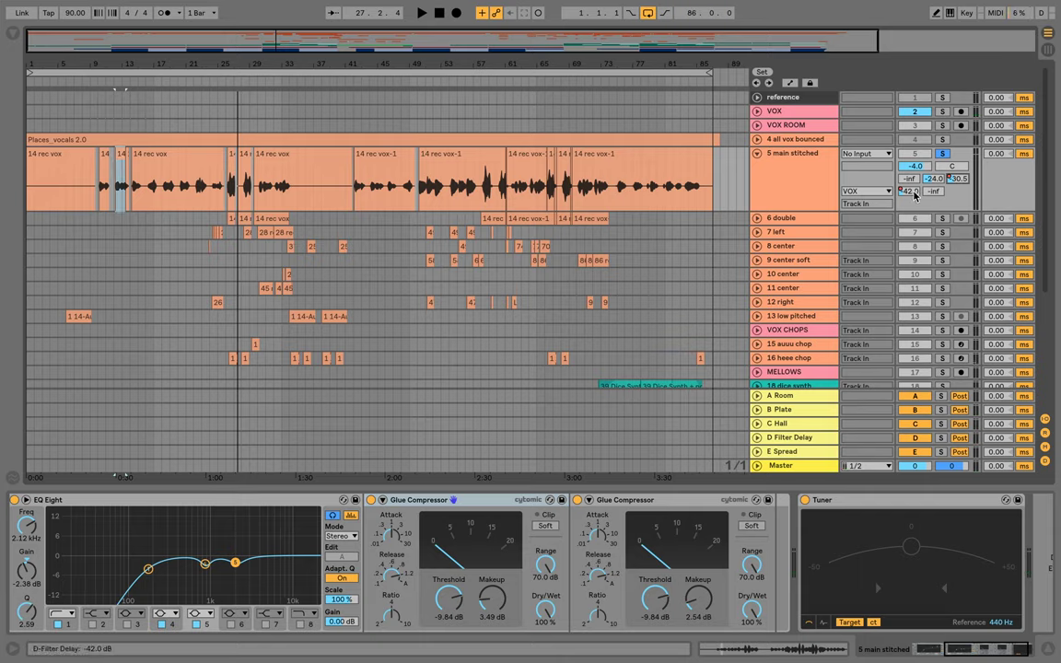
Show the main stitched track's D-Filter Delay and C-Hall send automation and play the passage from bar 48
left_click(810, 164)
key("a")
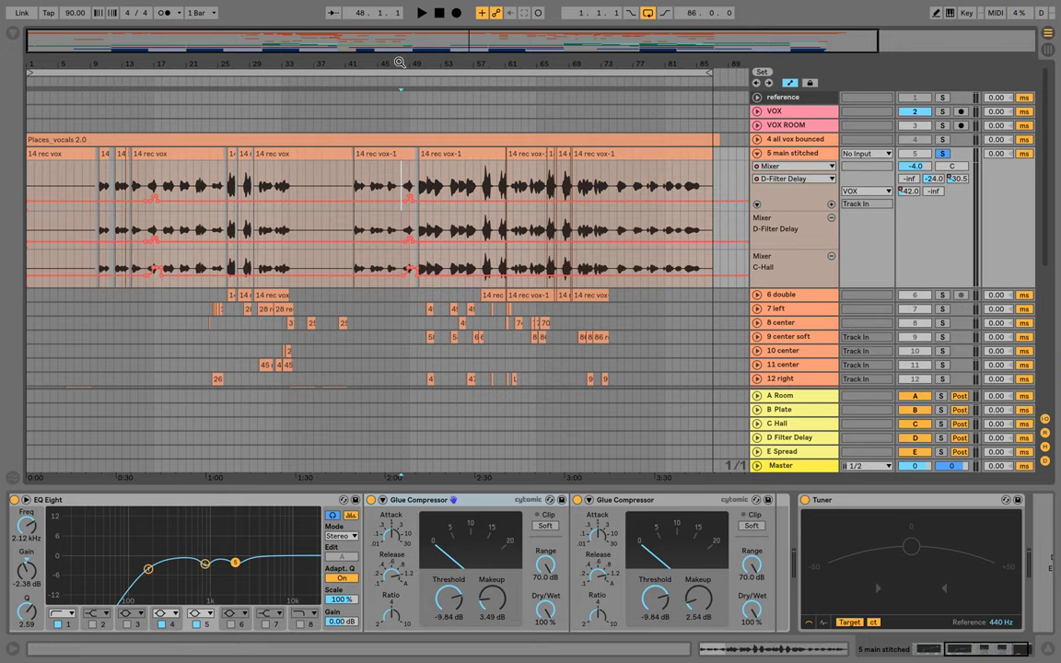
left_click(403, 197)
left_click_drag(408, 65, 398, 157)
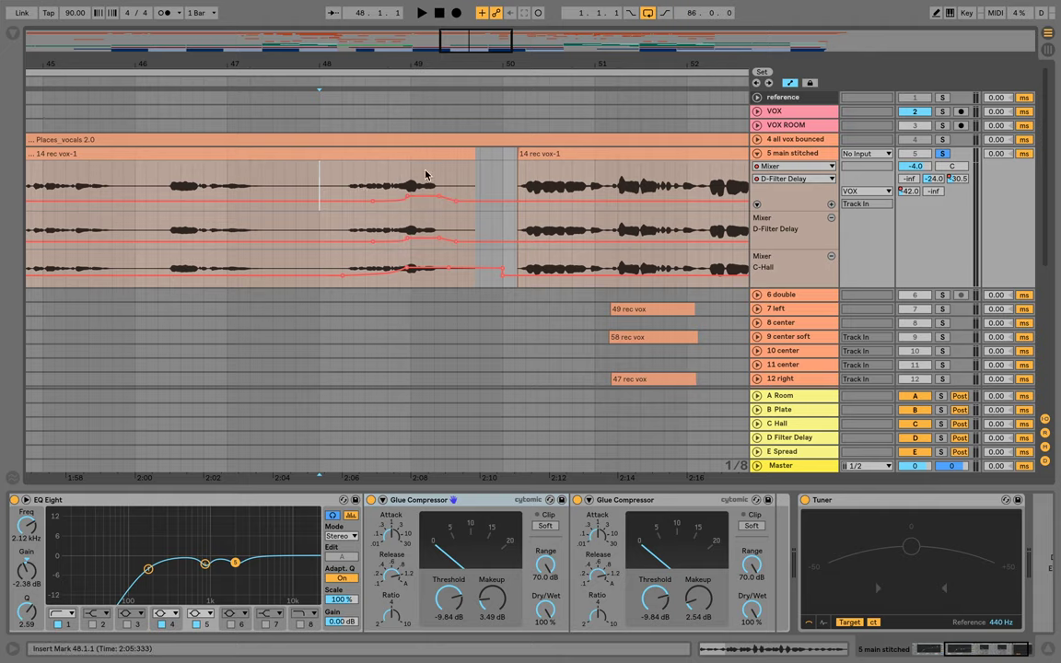
key("space")
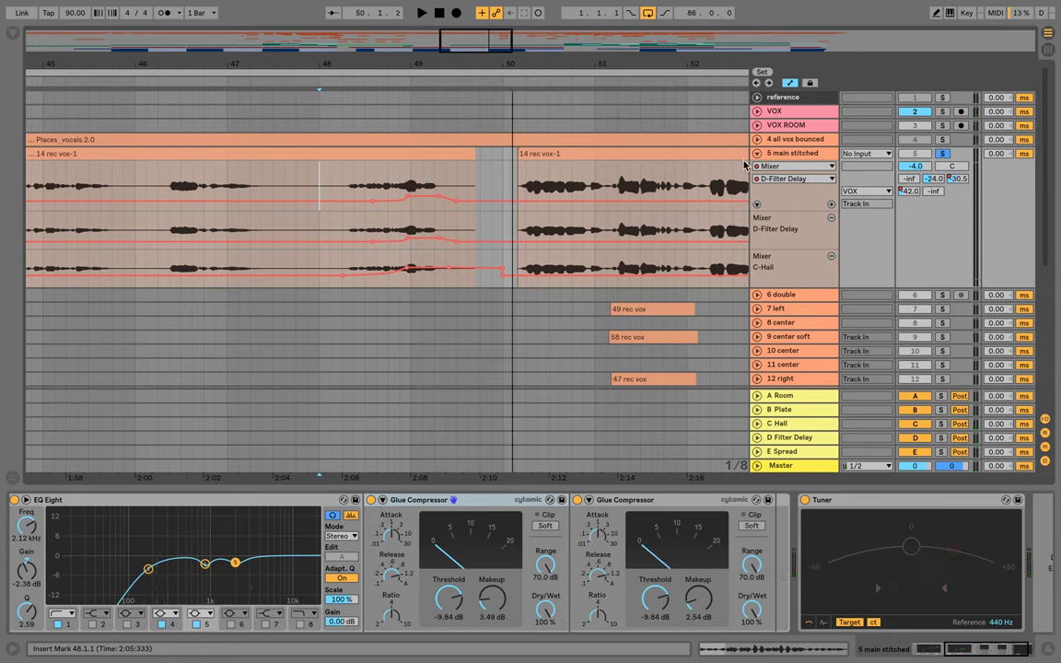
Collapse the main stitched track, return to the whole arrangement, and display the VOX track's effects
left_click(758, 155)
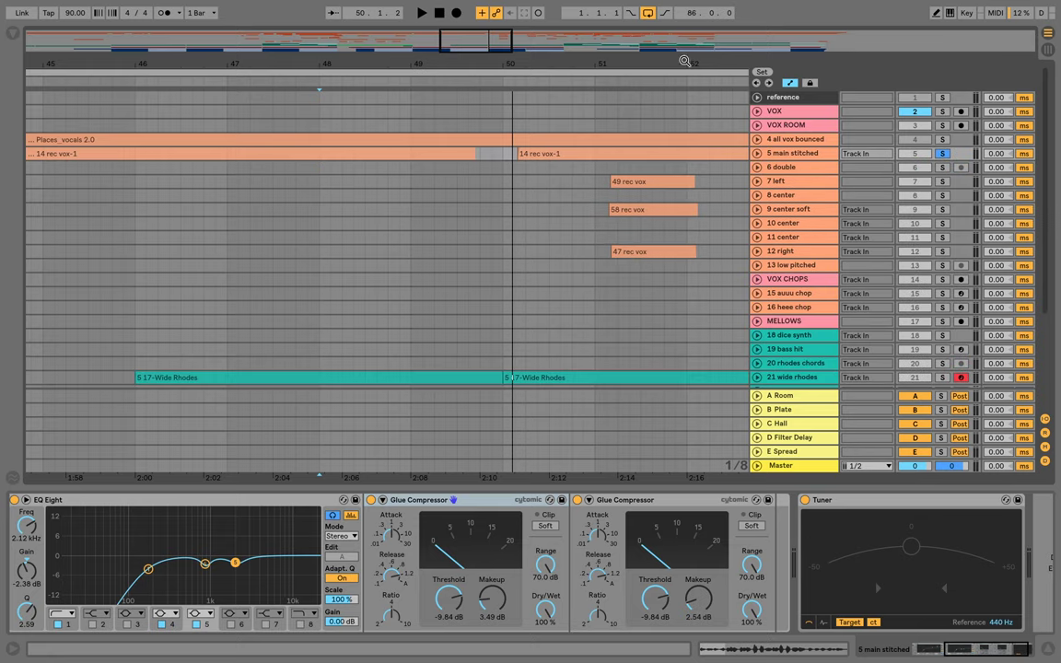
left_click_drag(684, 62, 370, 62)
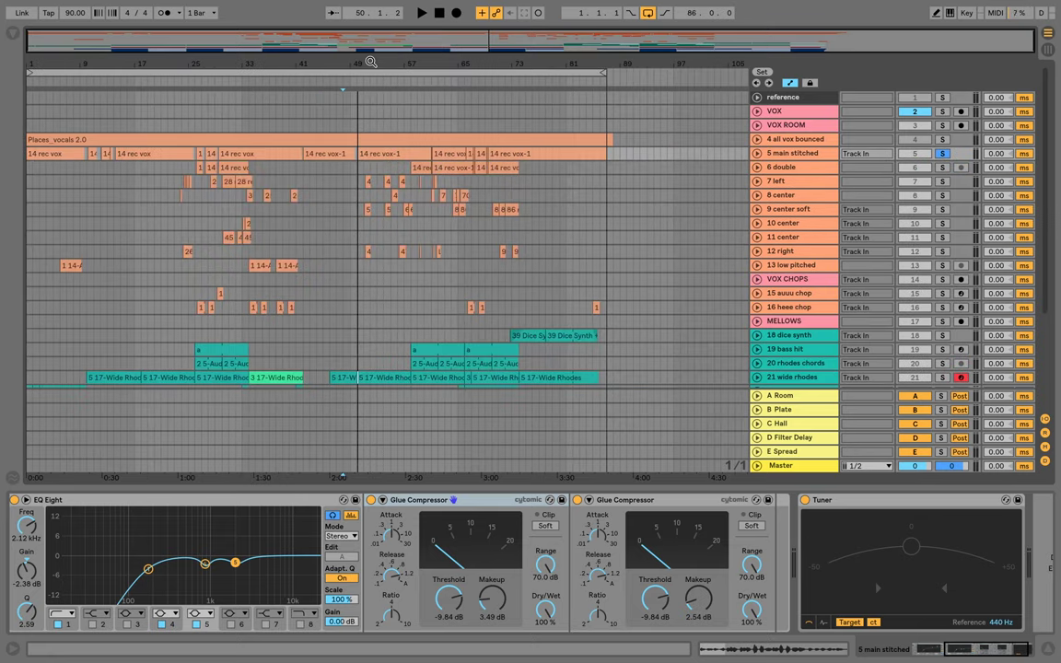
left_click(789, 129)
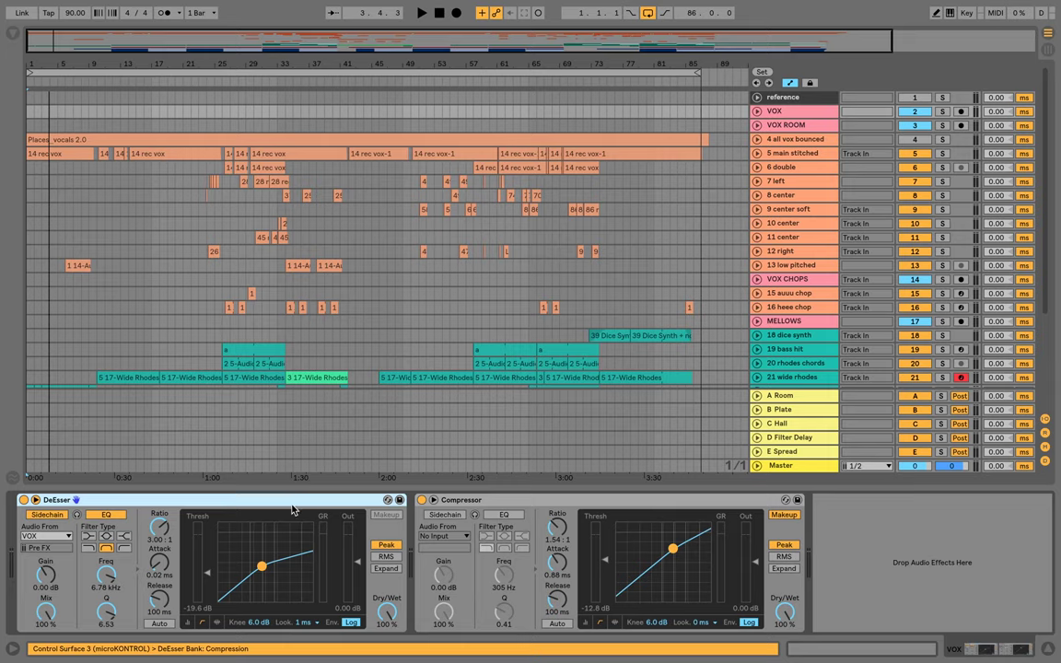
Compare the effect chains of the vocal tracks from 5 main stitched through 10 center
left_click(790, 154)
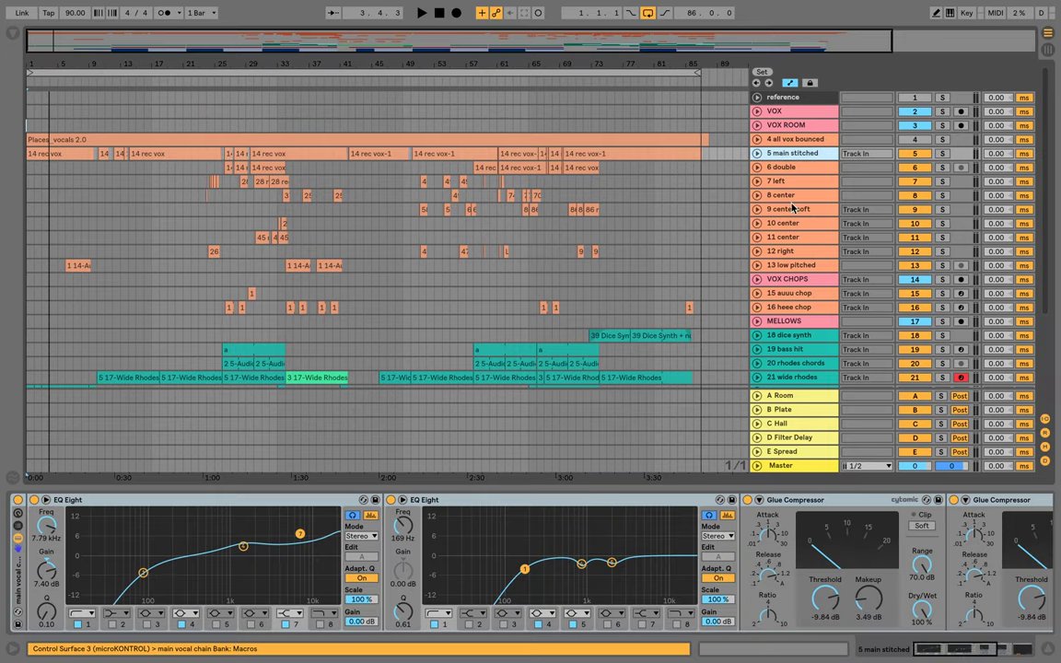
left_click(780, 167)
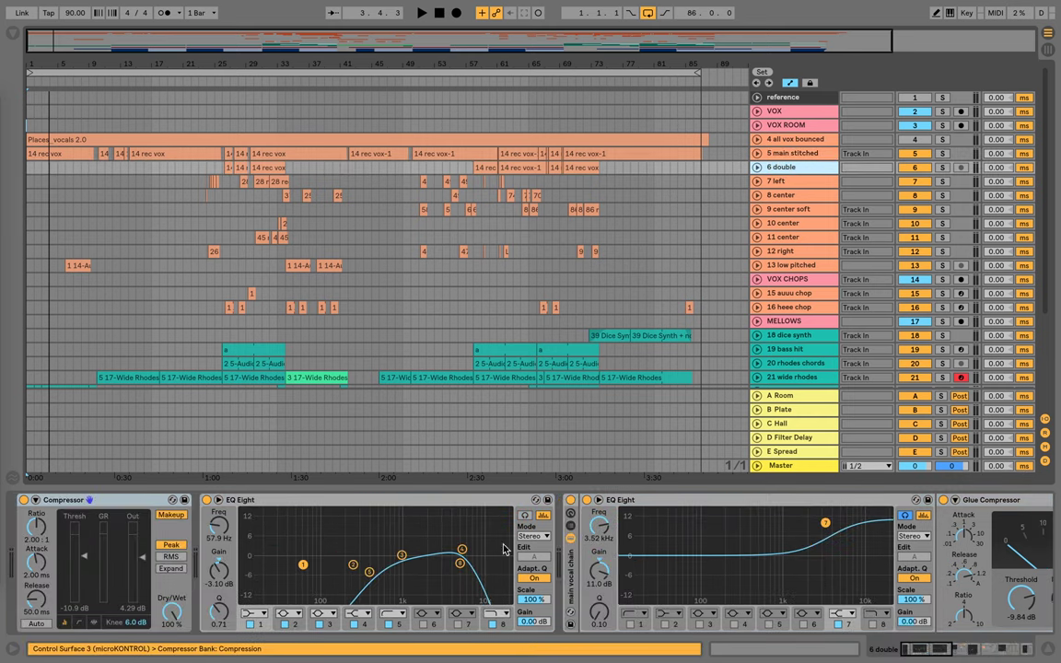
left_click(778, 183)
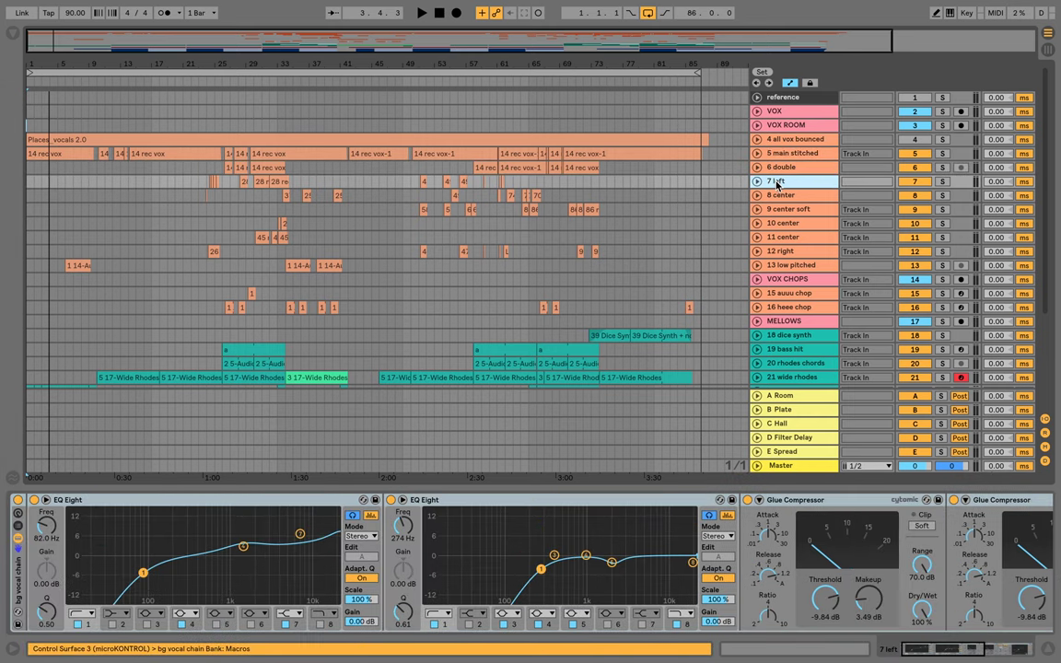
left_click(780, 196)
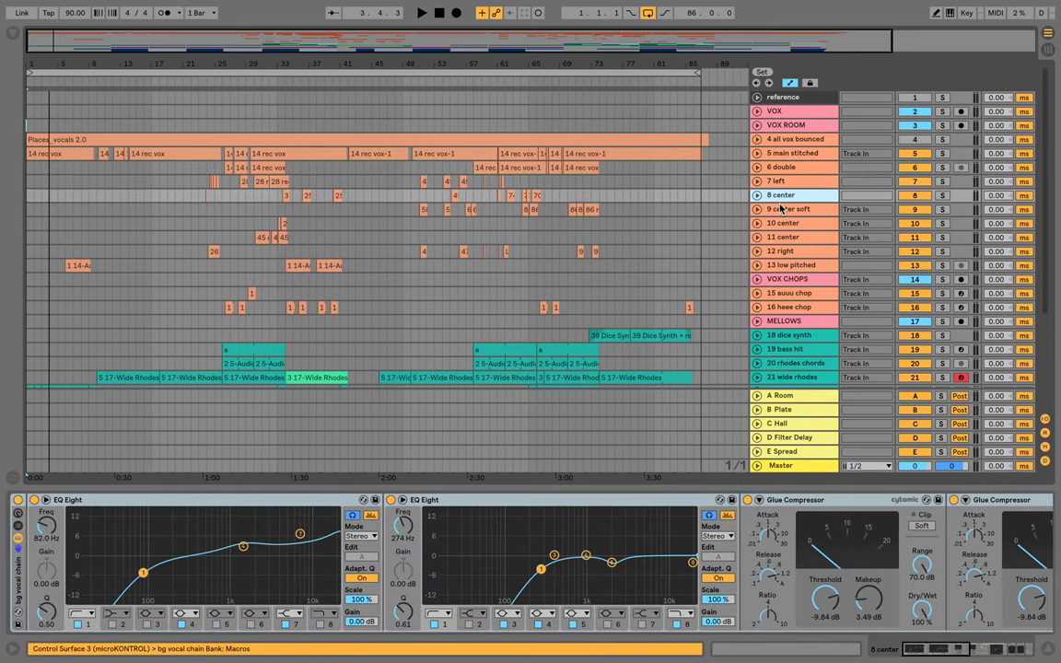
left_click(780, 209)
left_click(781, 224)
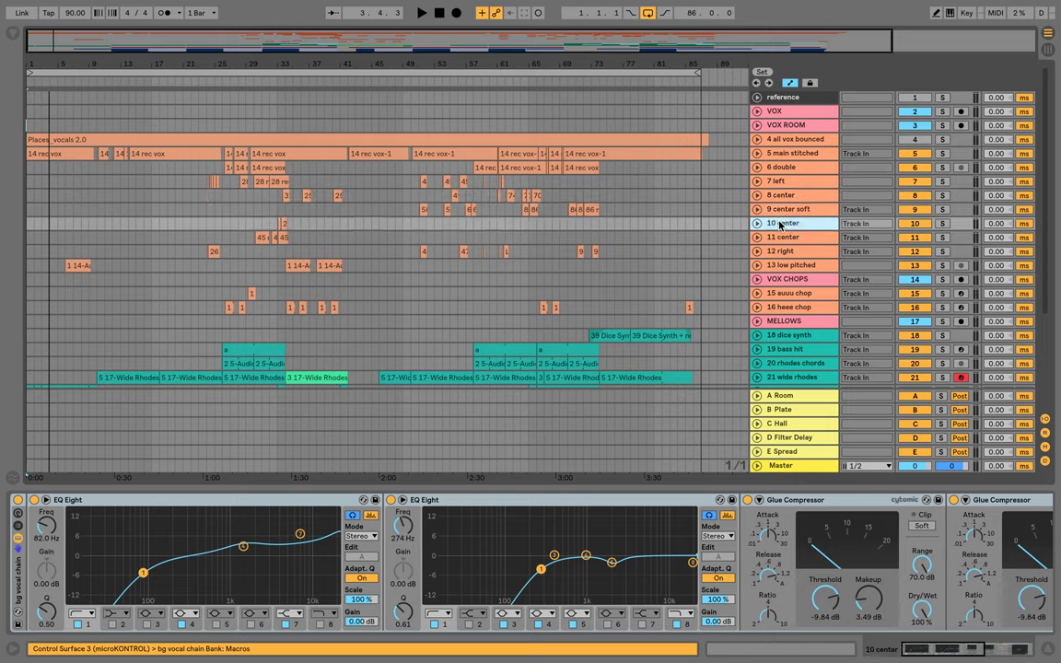
Expand the low pitched track to inspect its B-Plate and C-Hall sends, and collapse it again
left_click(757, 265)
left_click(934, 291)
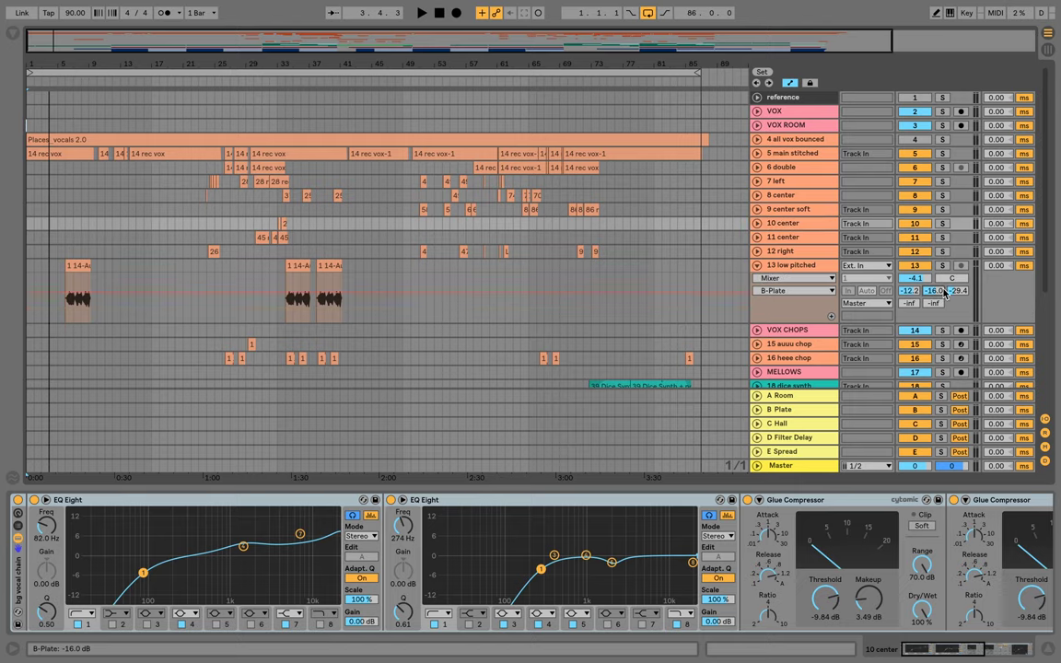
left_click(958, 291)
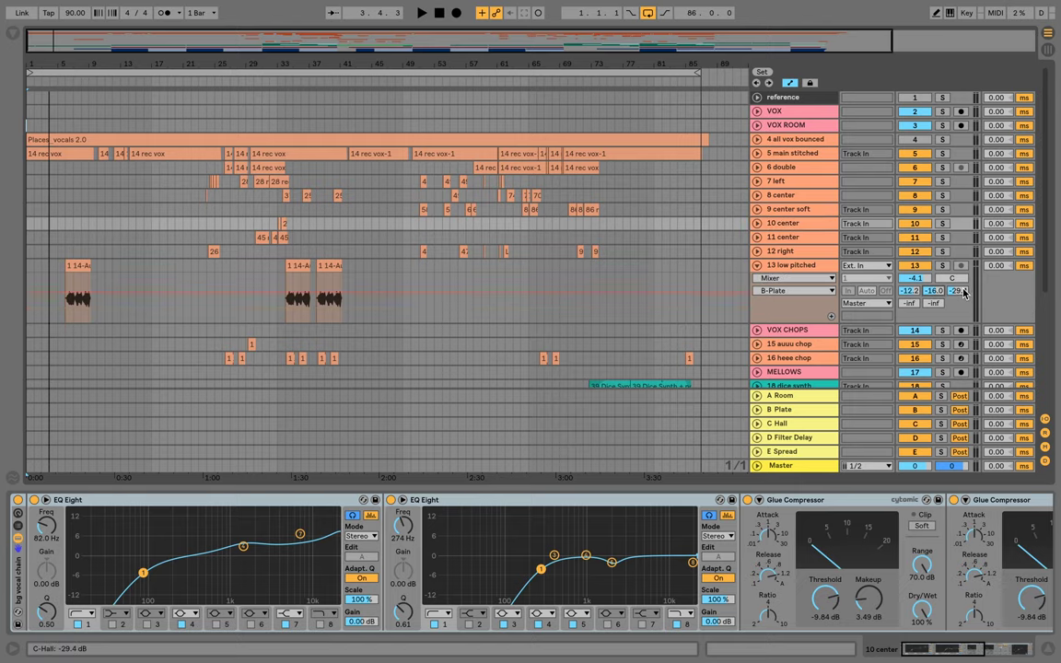
left_click(757, 265)
Expand the VOX track, try a B-Plate send of -21.0 dB, reset that send, and collapse the track
left_click(784, 113)
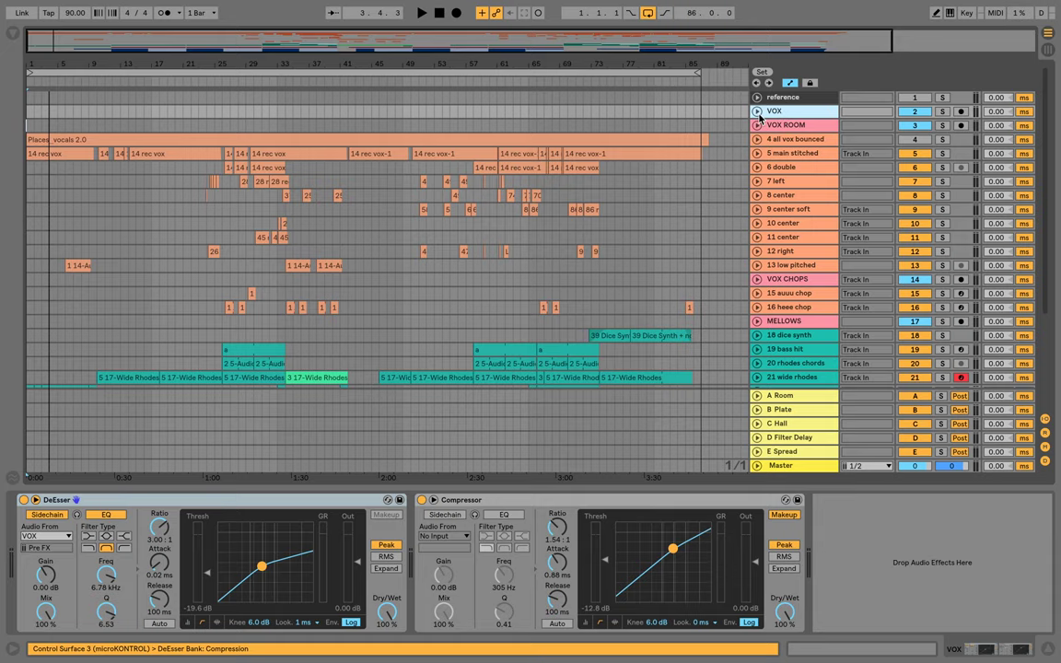
left_click(757, 112)
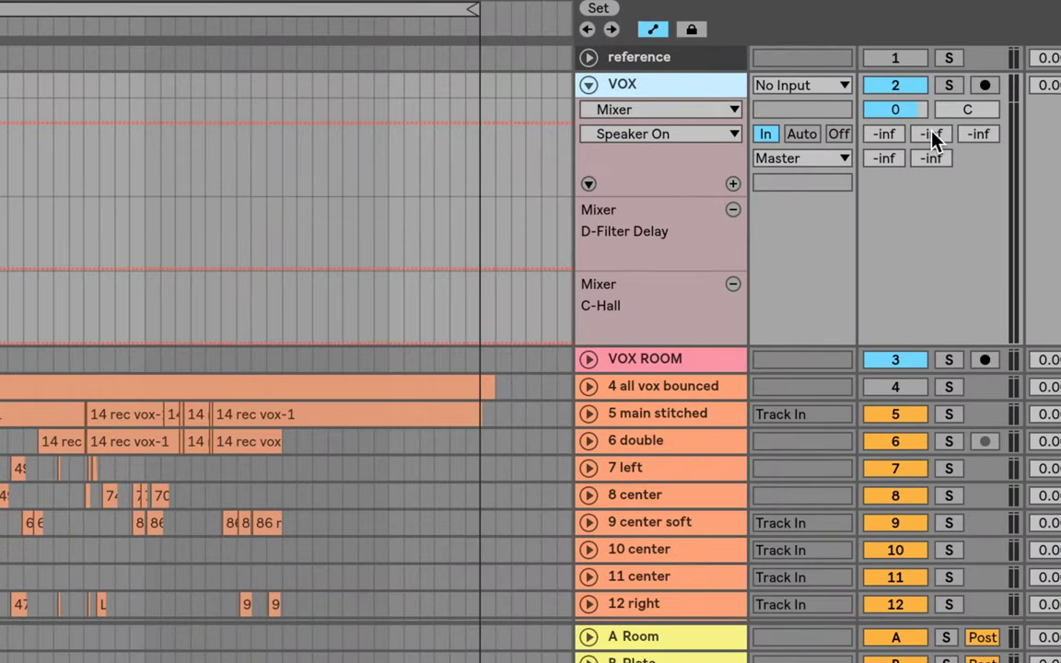
left_click_drag(932, 134, 933, 114)
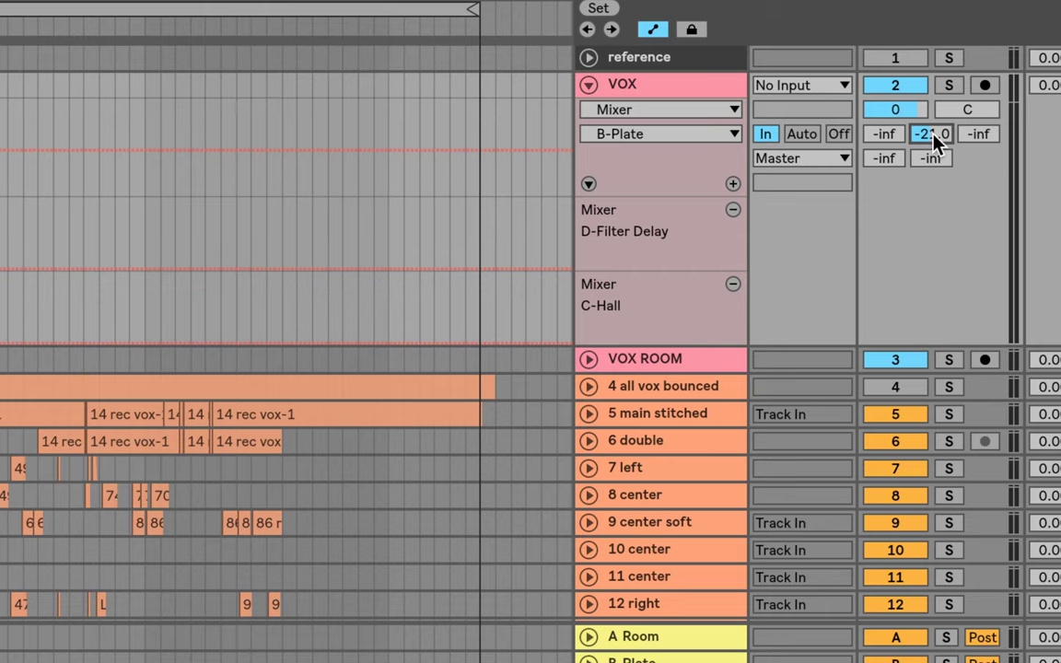
key("Delete")
left_click(673, 90)
left_click(593, 84)
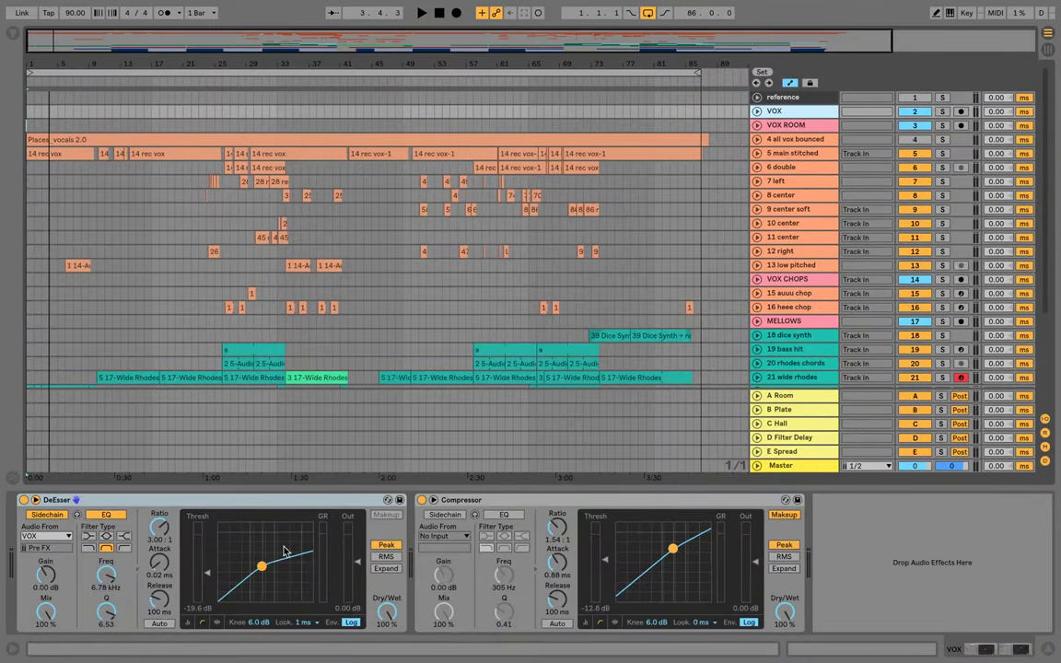
Examine the VOX track's DeEsser and Compressor, and display the VOX ROOM track's effect chain
left_click(207, 501)
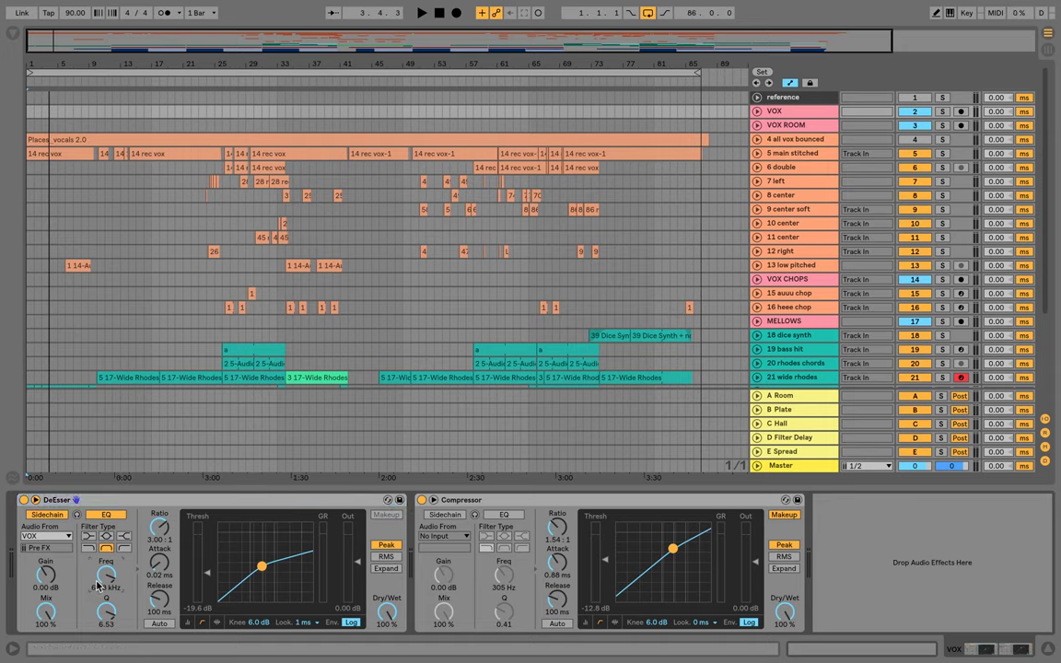
left_click(504, 502)
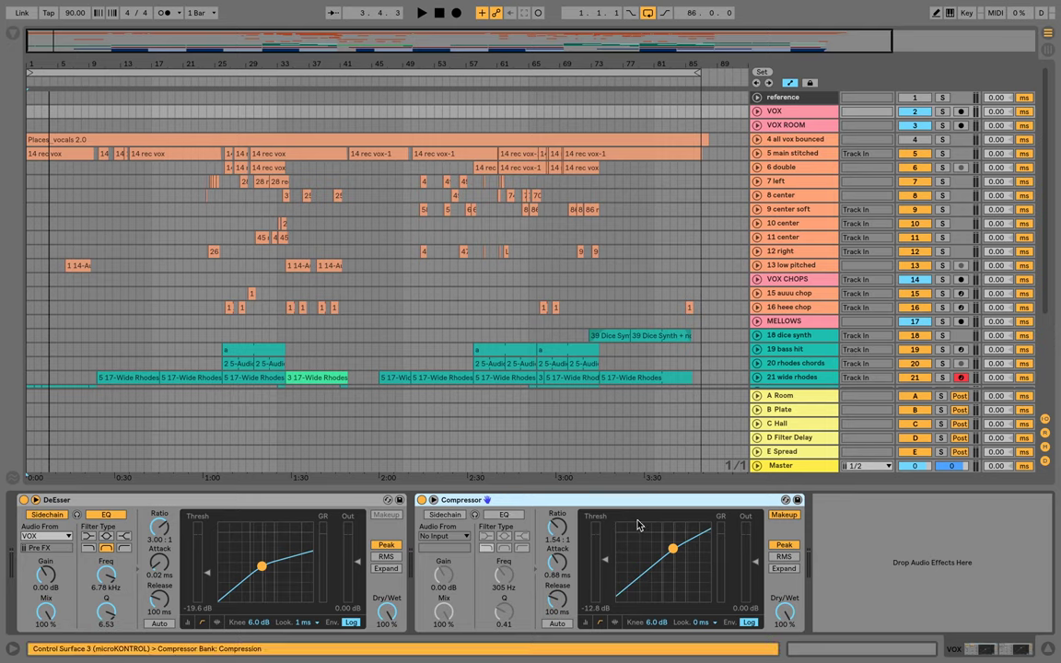
left_click(785, 126)
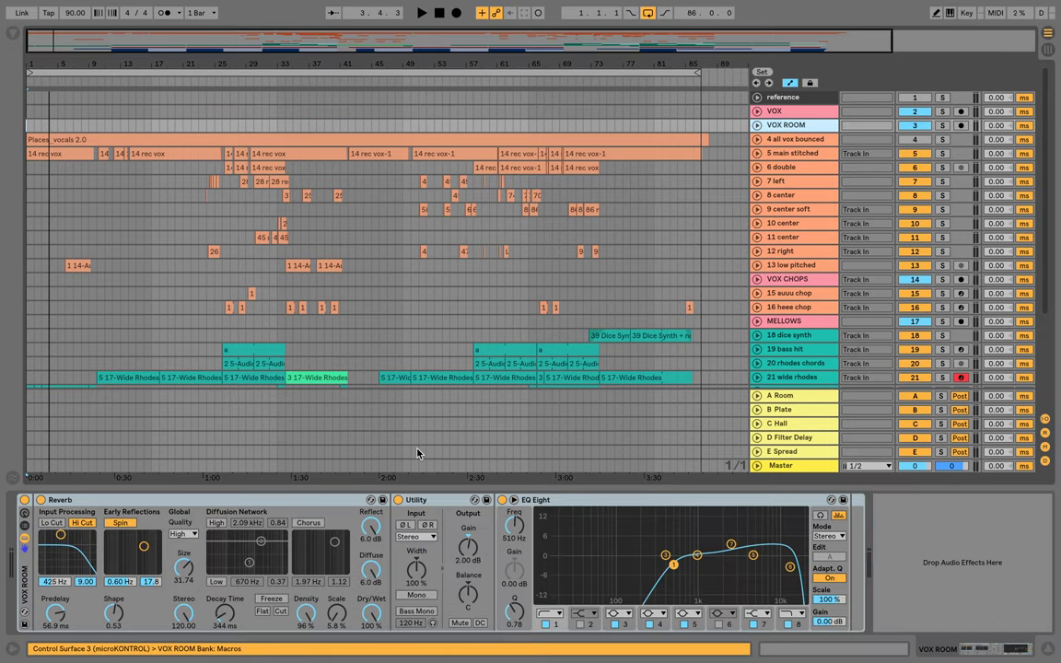
Expand the VOX ROOM track and inspect its input source, monitoring and output routing, keeping VOX and Sends Only
left_click(755, 126)
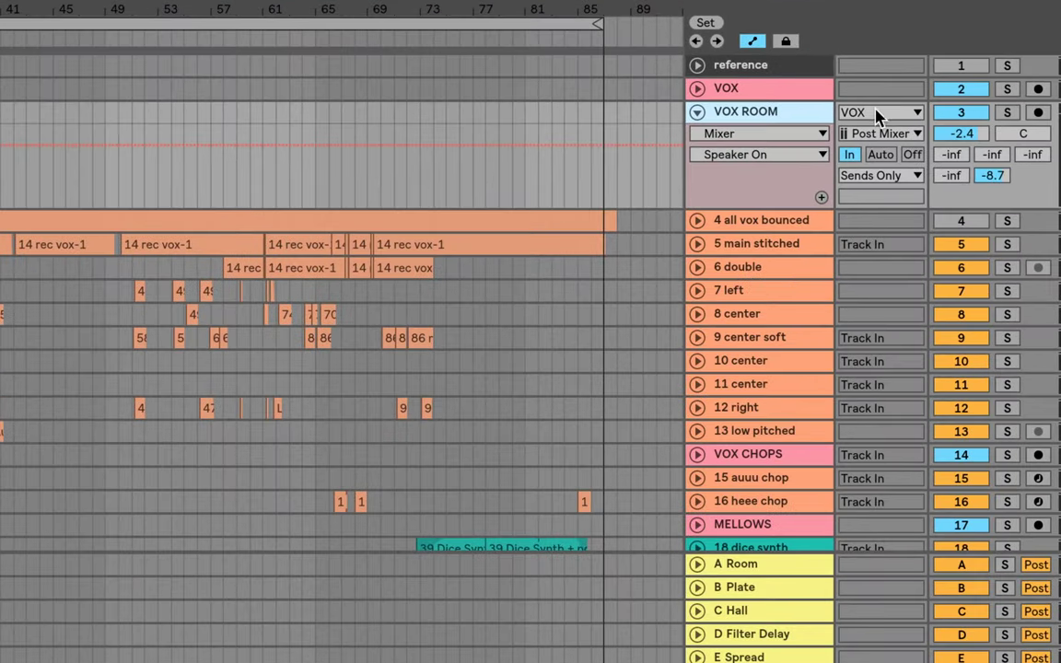
left_click(864, 123)
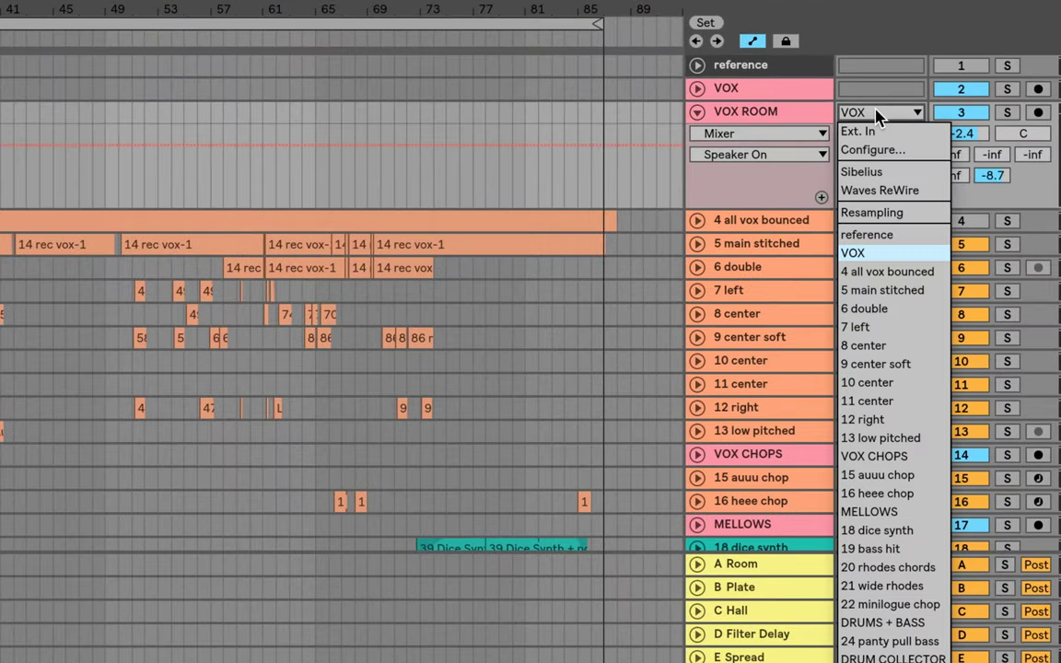
left_click(877, 117)
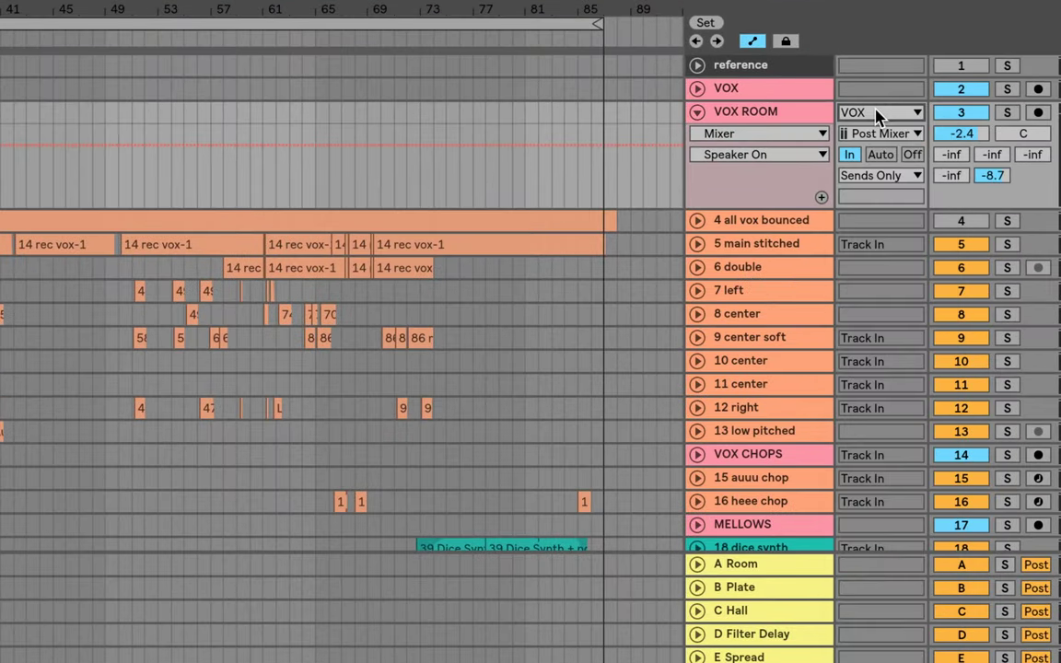
left_click(849, 156)
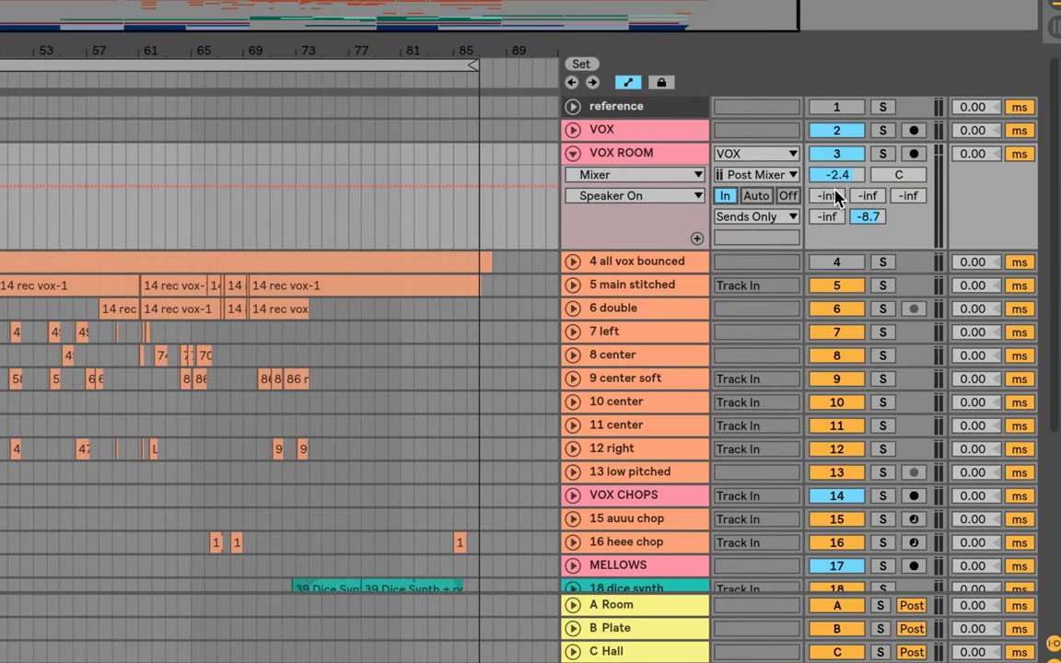
left_click(772, 219)
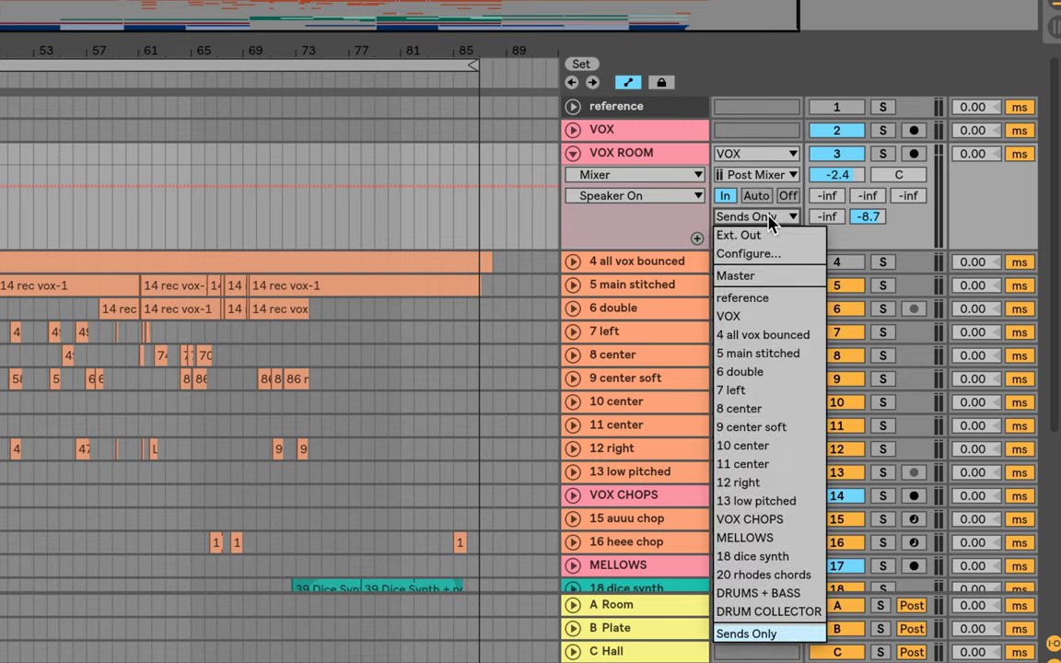
left_click(772, 219)
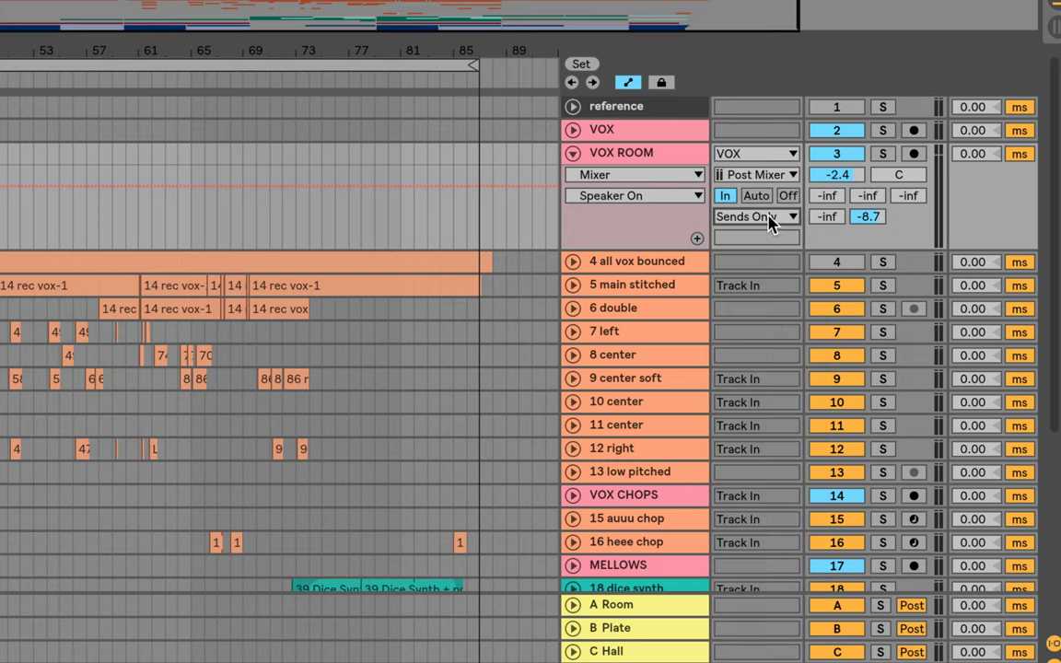
Choose the E-Spread send on the VOX ROOM track, hide the automation lanes, and inspect the track's effect chain
left_click(869, 219)
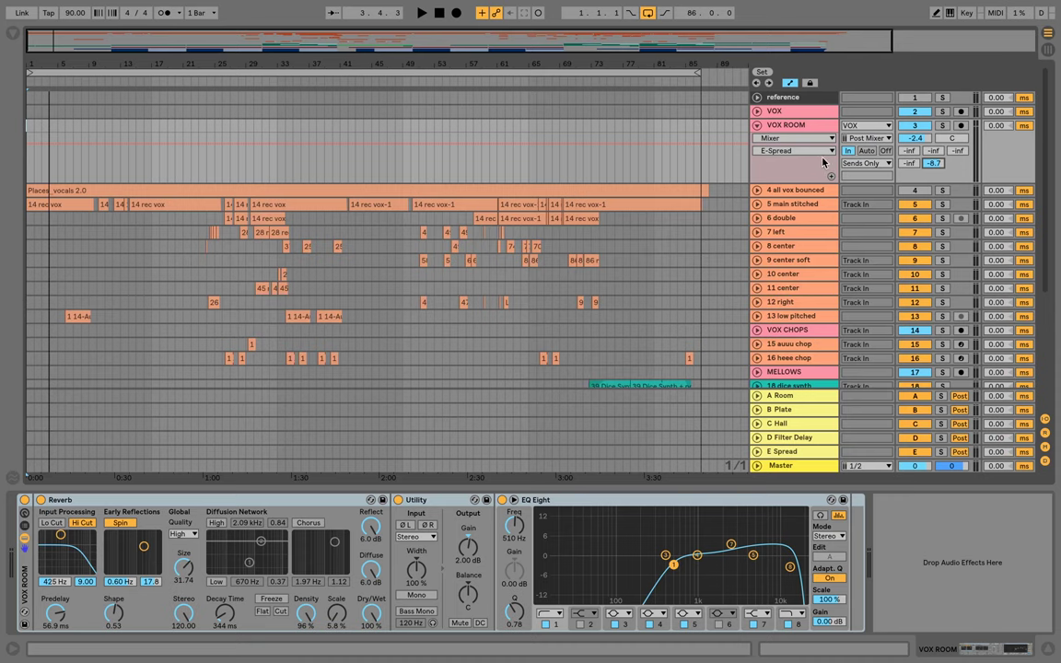
key("a")
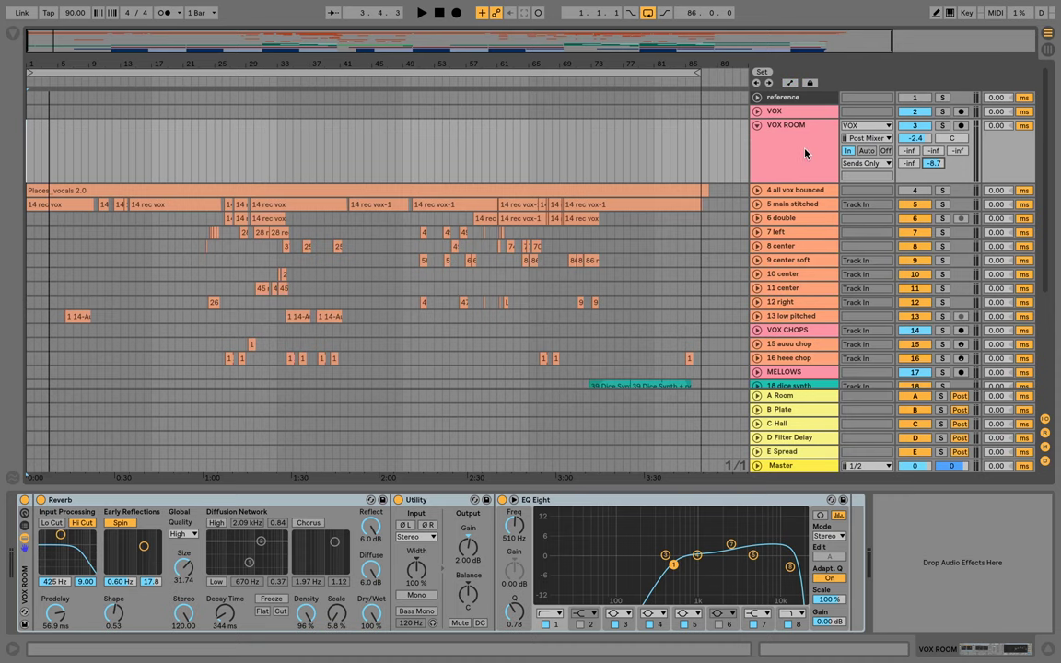
left_click(176, 506)
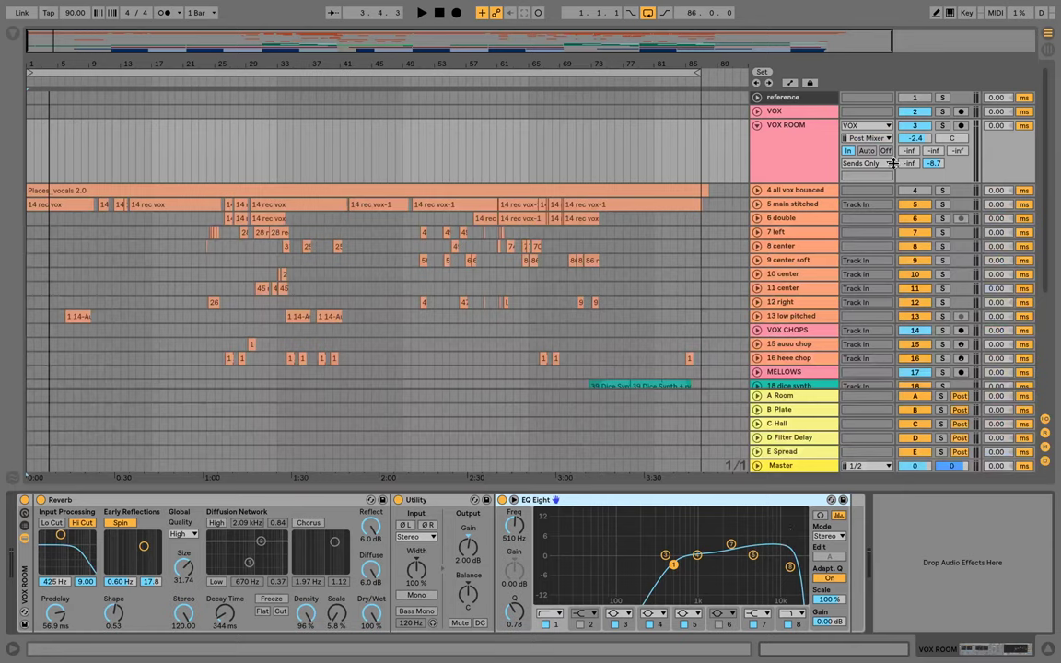
Solo VOX, VOX ROOM and the E Spread return, and audition the vocals from bar 26 while toggling VOX ROOM
left_click(943, 111)
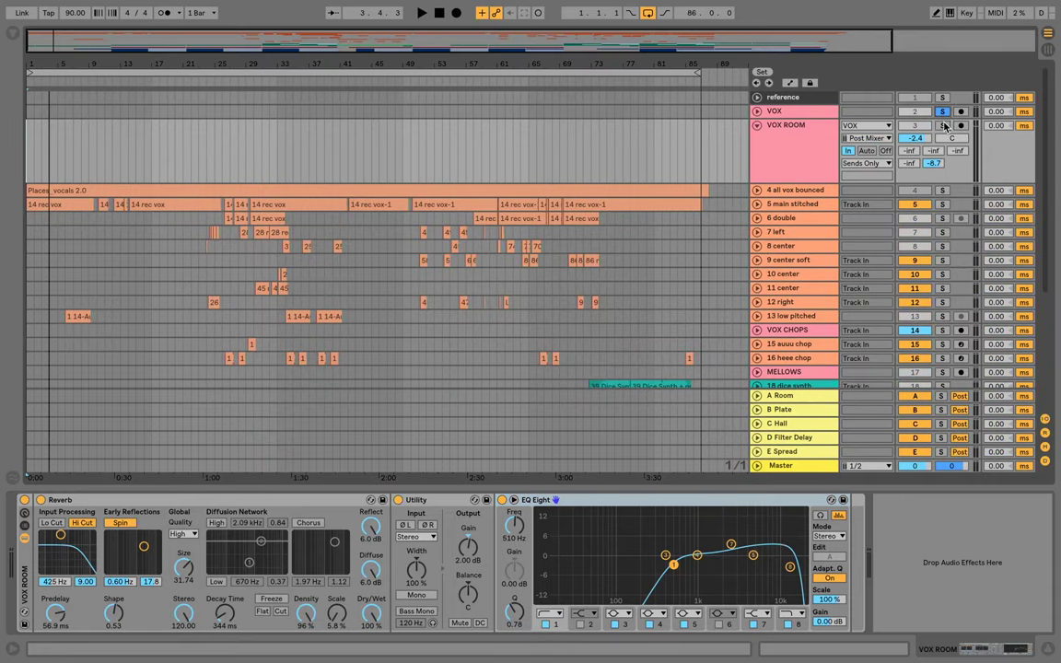
left_click(943, 126)
left_click(941, 451)
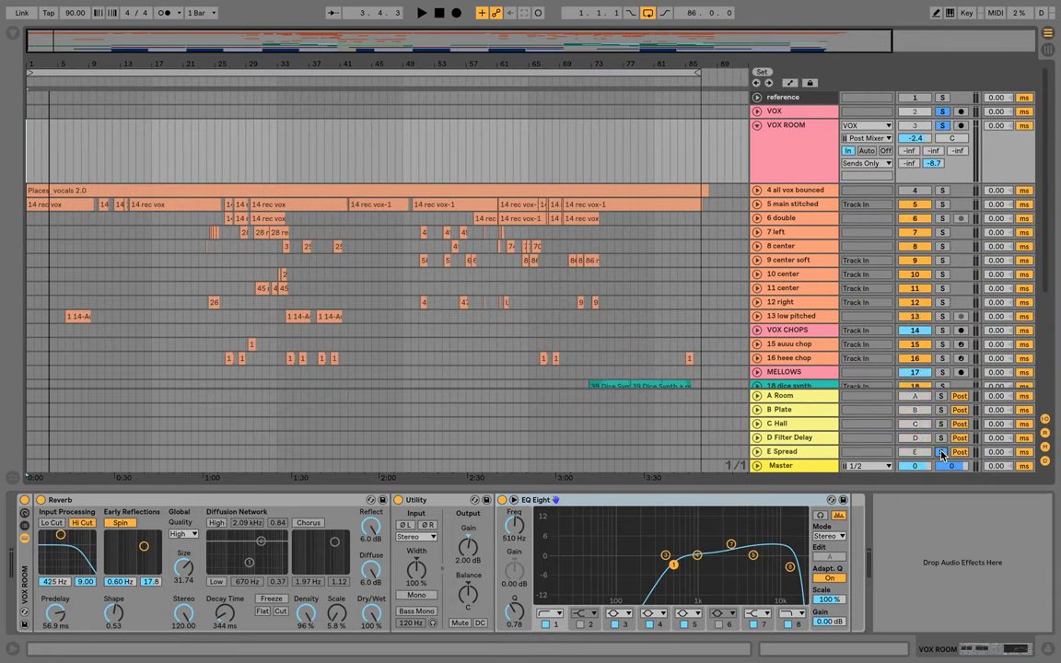
scroll(256, 272, "down", 1)
left_click(221, 129)
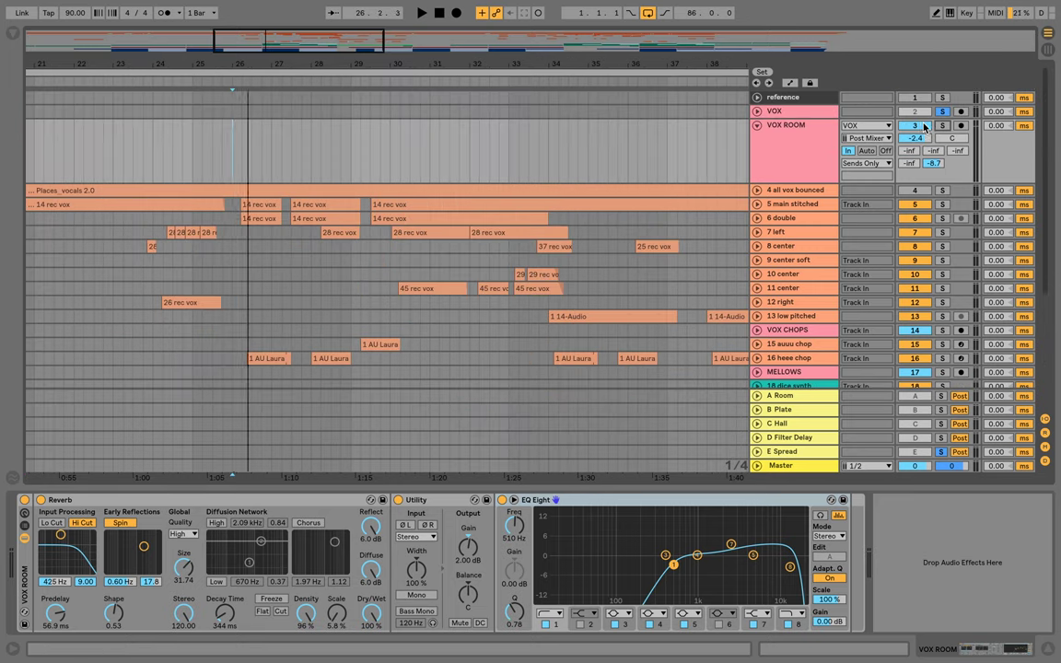
key("space")
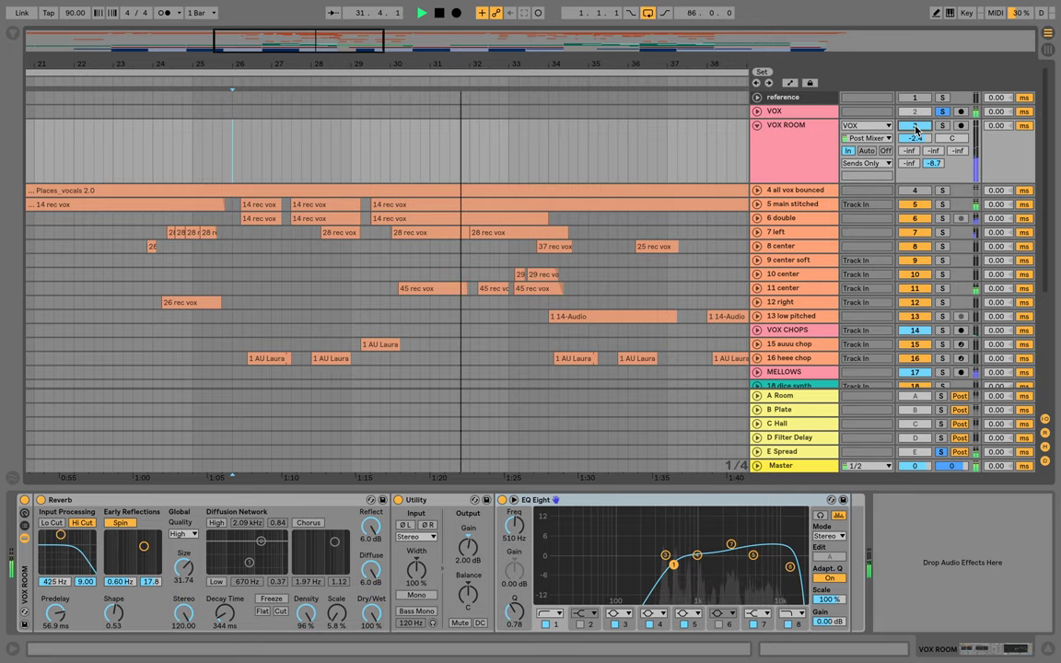
key("space")
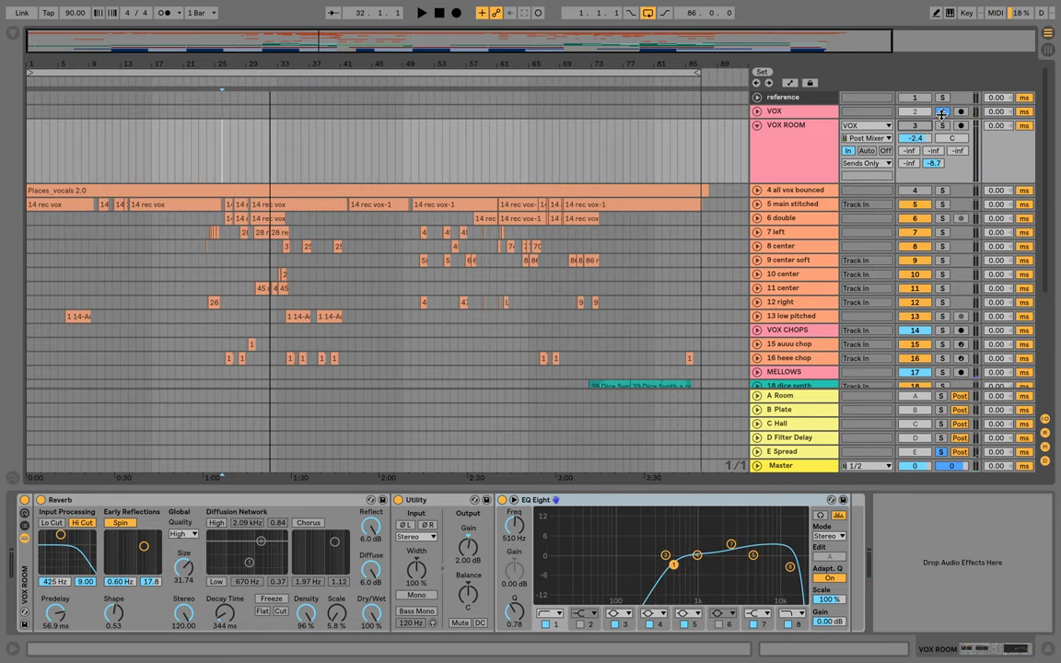
Clear the solos and play the full mix from bar 26, comparing it with the VOX ROOM track off and on
left_click(942, 112)
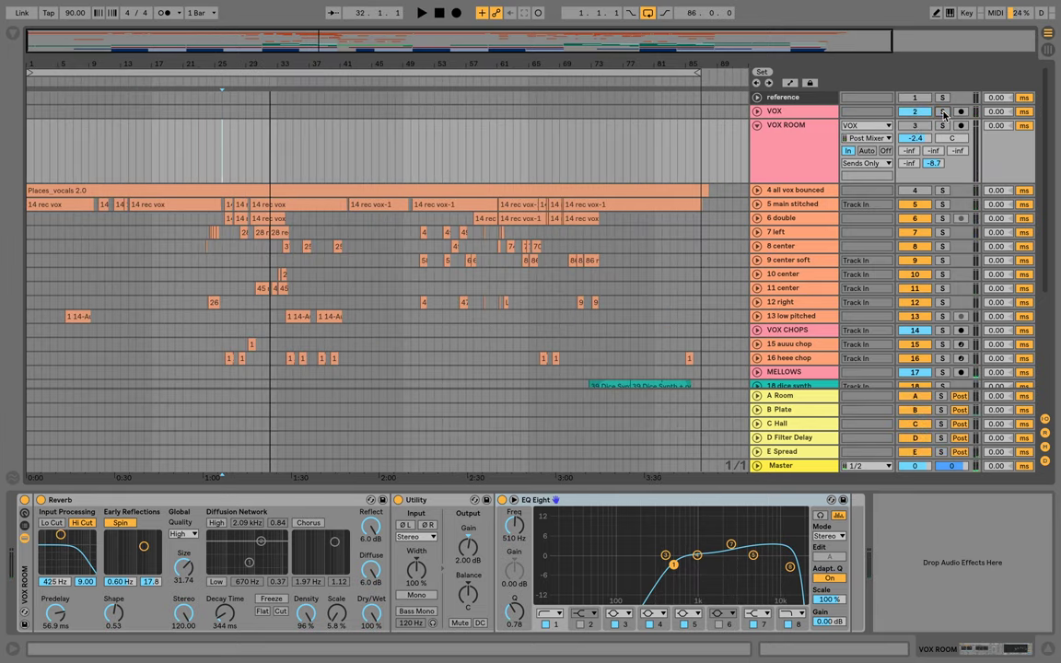
key("space")
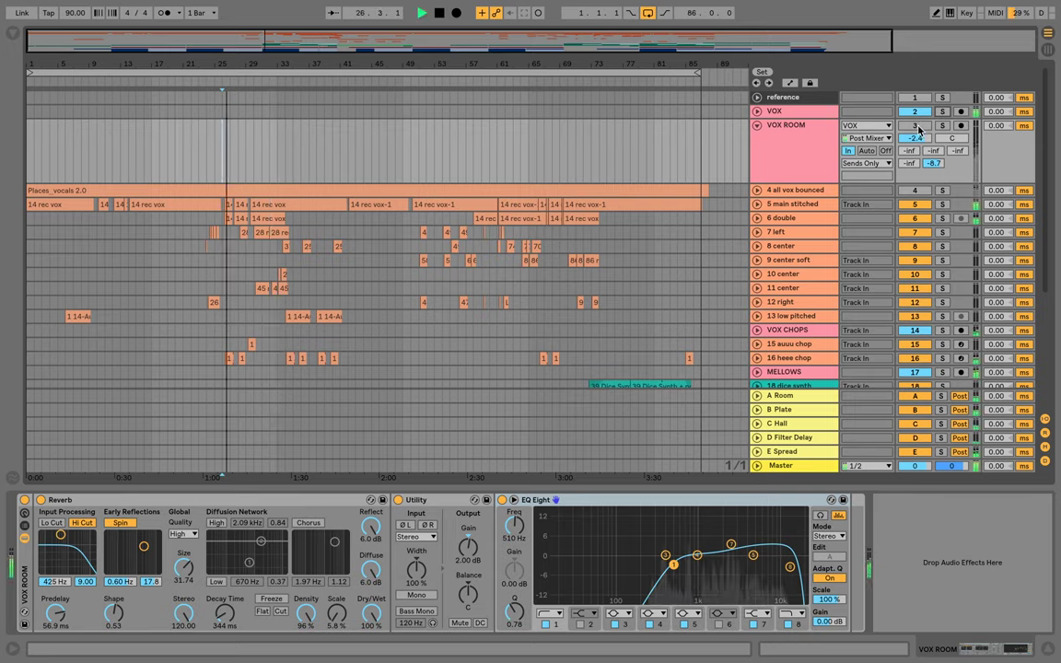
left_click(918, 128)
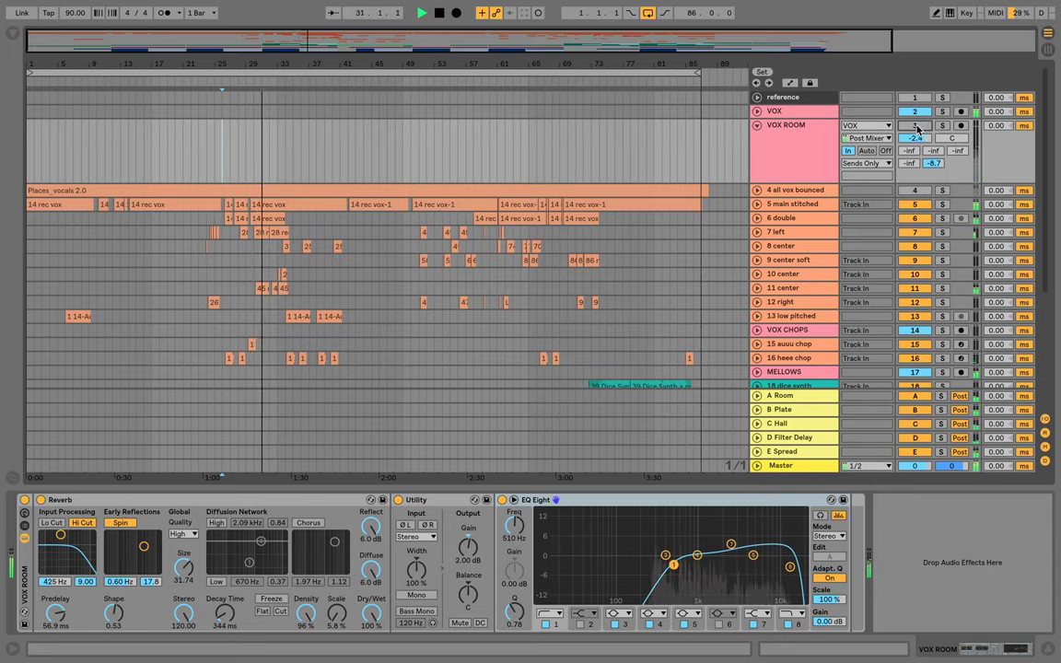
left_click(917, 128)
key("space")
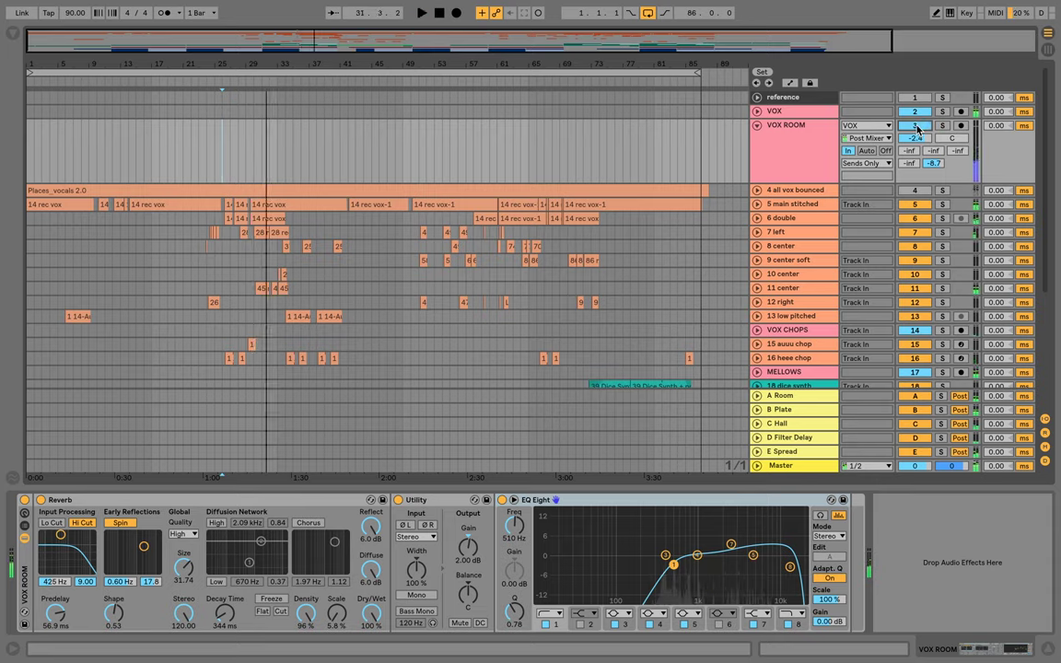
Collapse the VOX ROOM track and select the vocal tracks from 6 double through 12 right
left_click(794, 131)
left_click(756, 127)
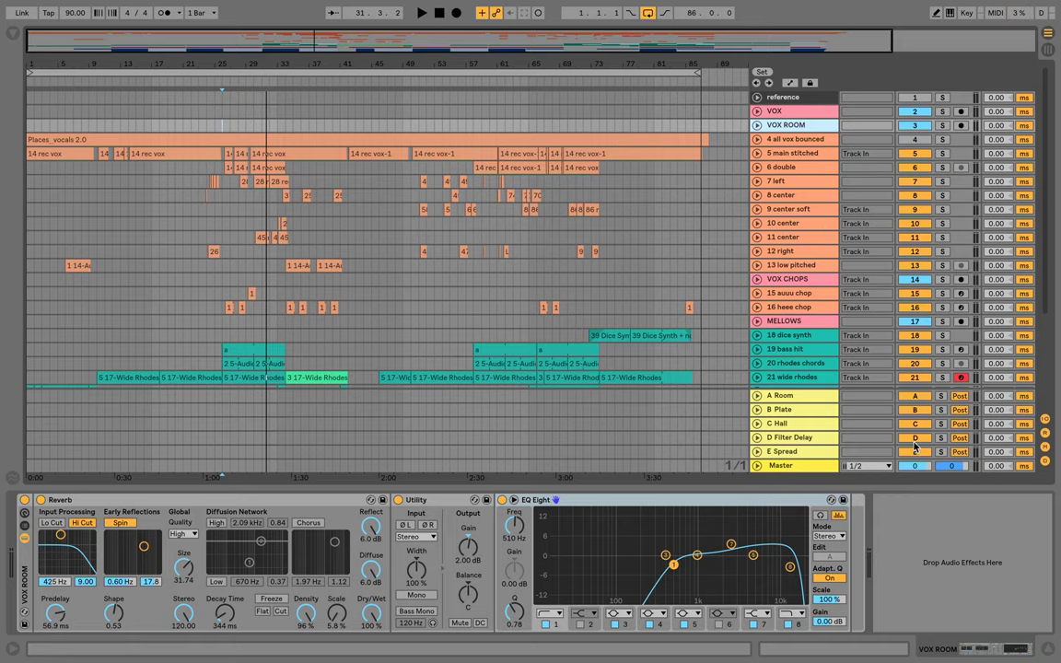
left_click(797, 169)
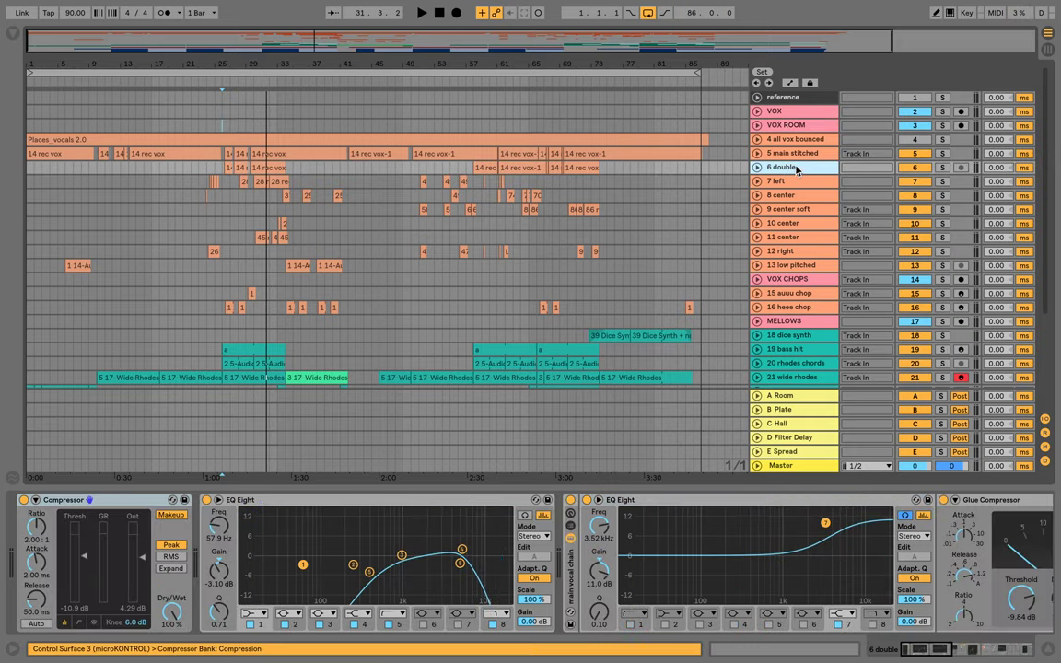
left_click(788, 265, "shift")
left_click(787, 253, "shift")
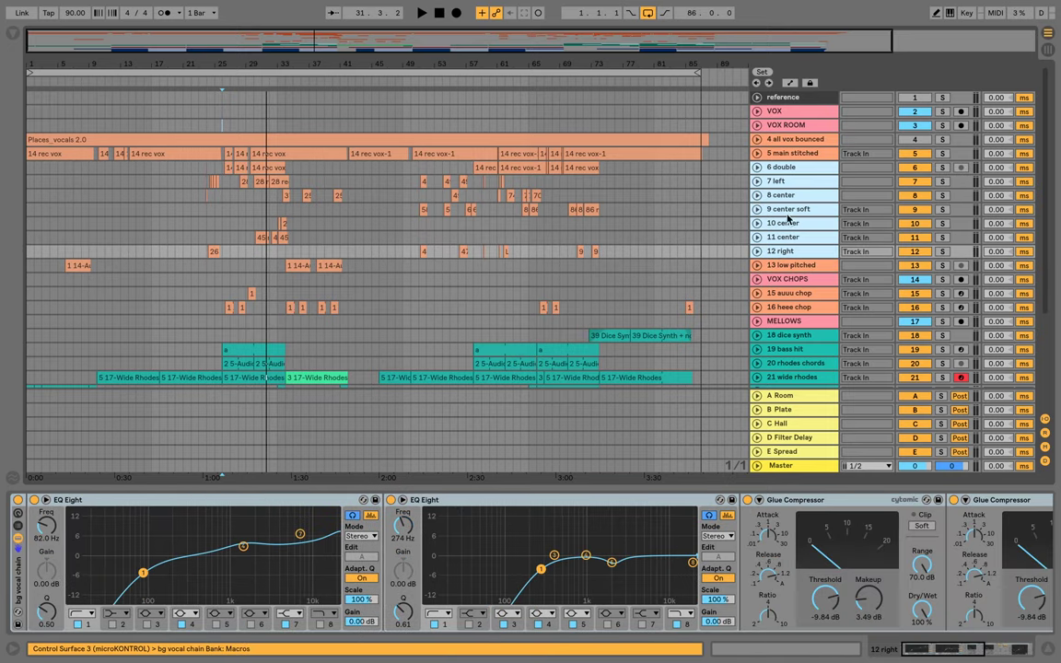
Expand the 7 left, 12 right and 11 center tracks to compare their panning, and collapse all tracks again
left_click(783, 181)
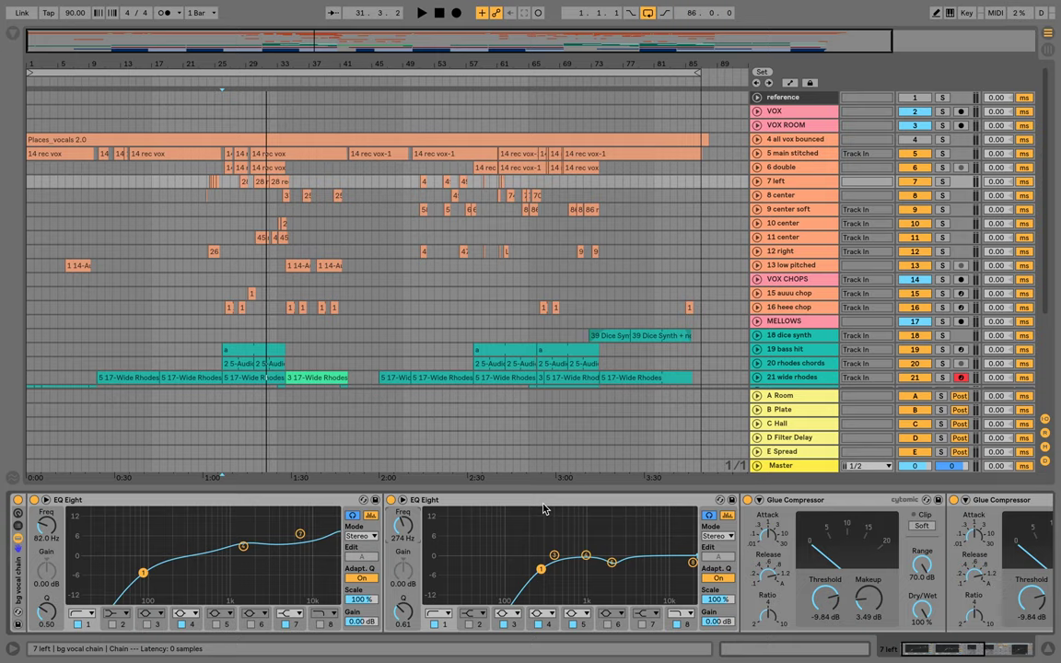
left_click(756, 181)
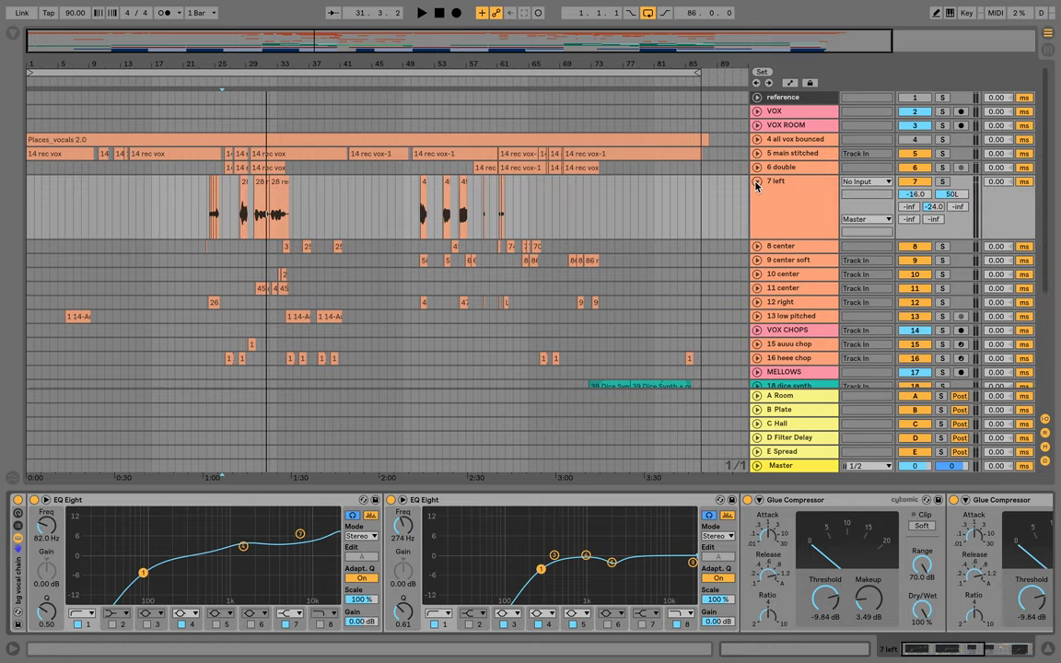
left_click(756, 302)
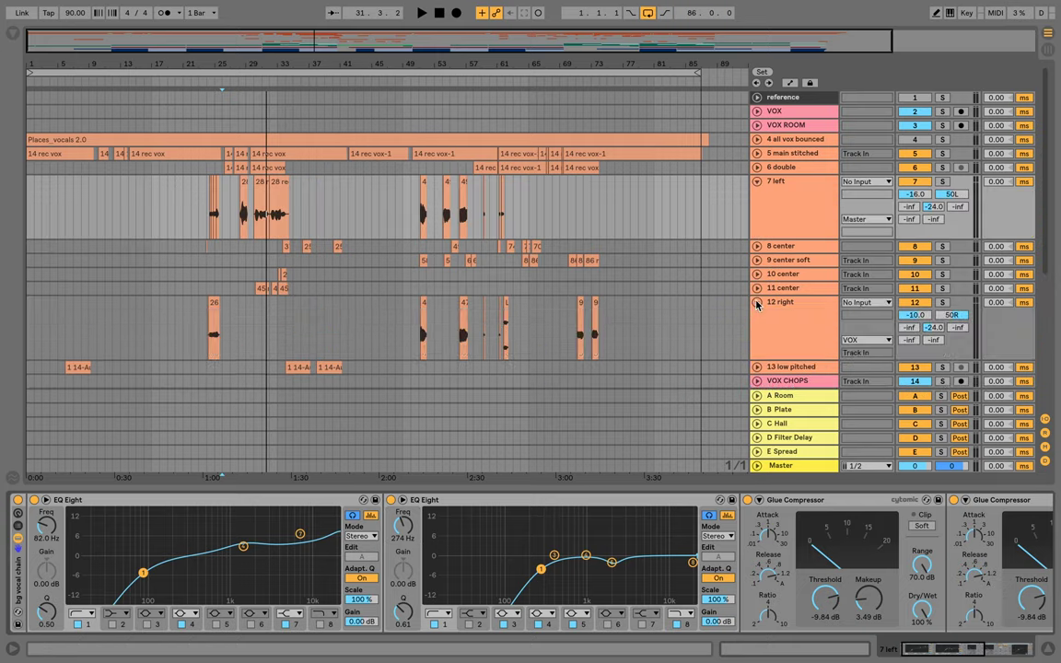
left_click(781, 290)
left_click(757, 289)
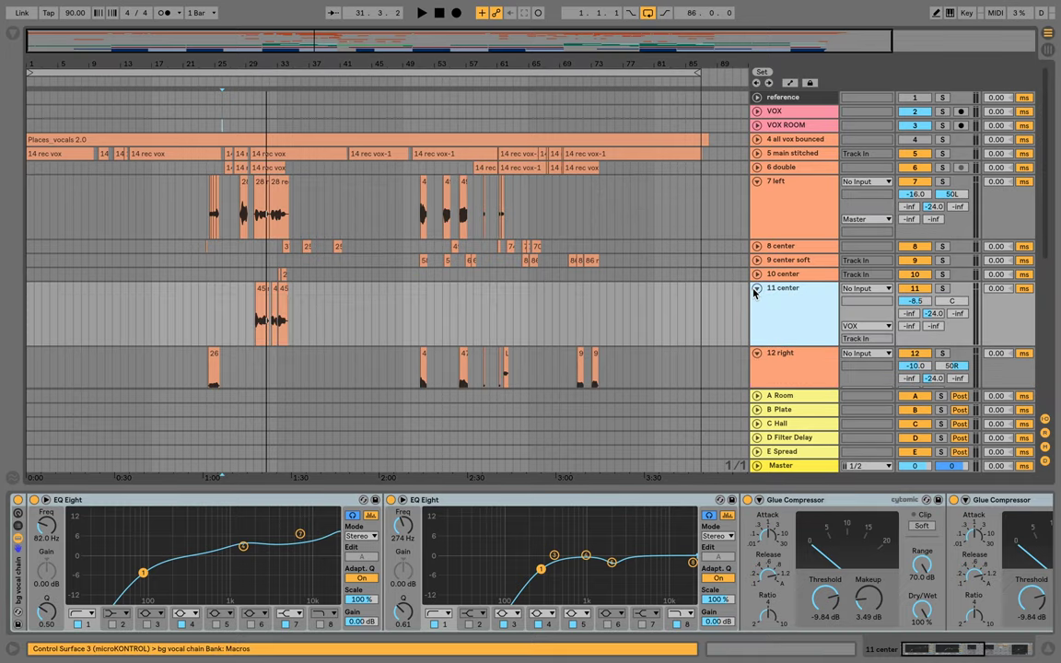
left_click(957, 303)
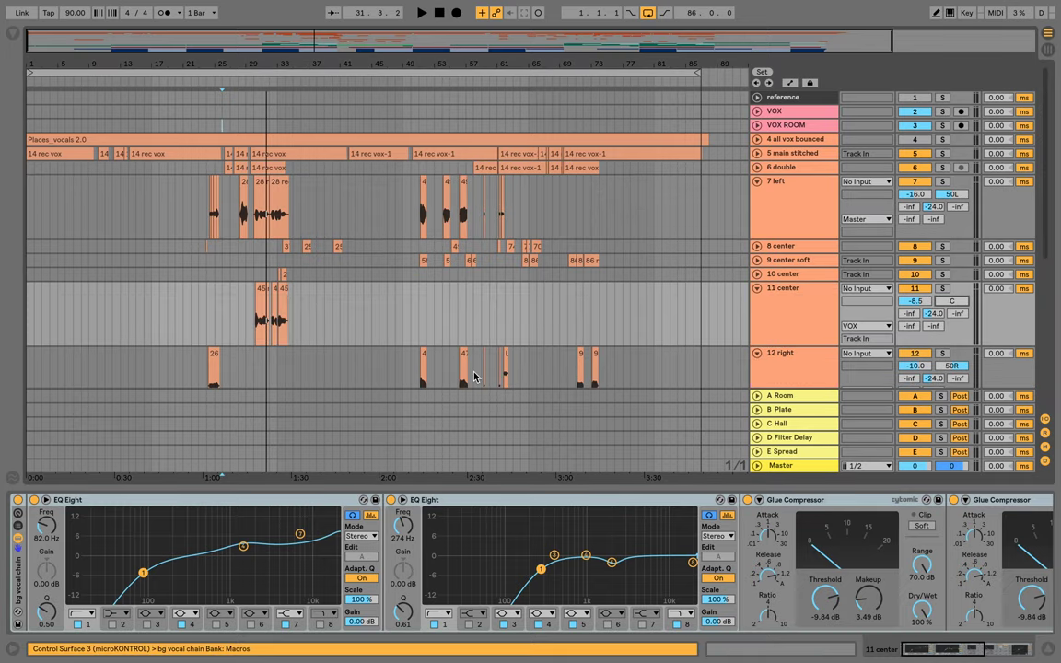
scroll(475, 375, "down", 1)
mouse_move(422, 327)
left_mouse_down()
mouse_move(421, 293)
mouse_move(425, 329)
left_mouse_up()
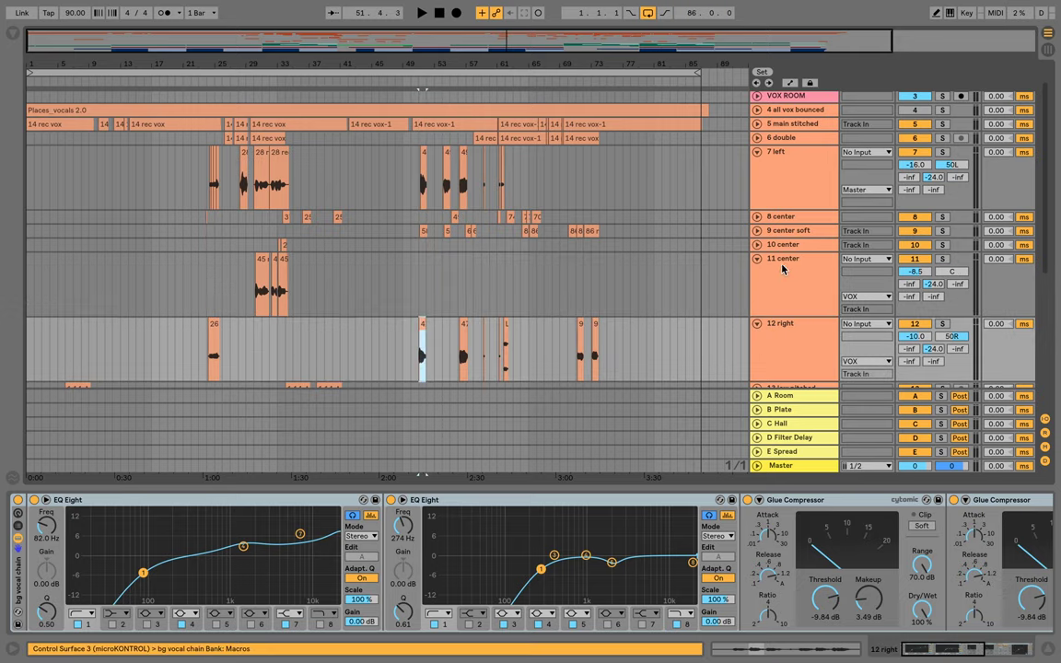
key("alt+u")
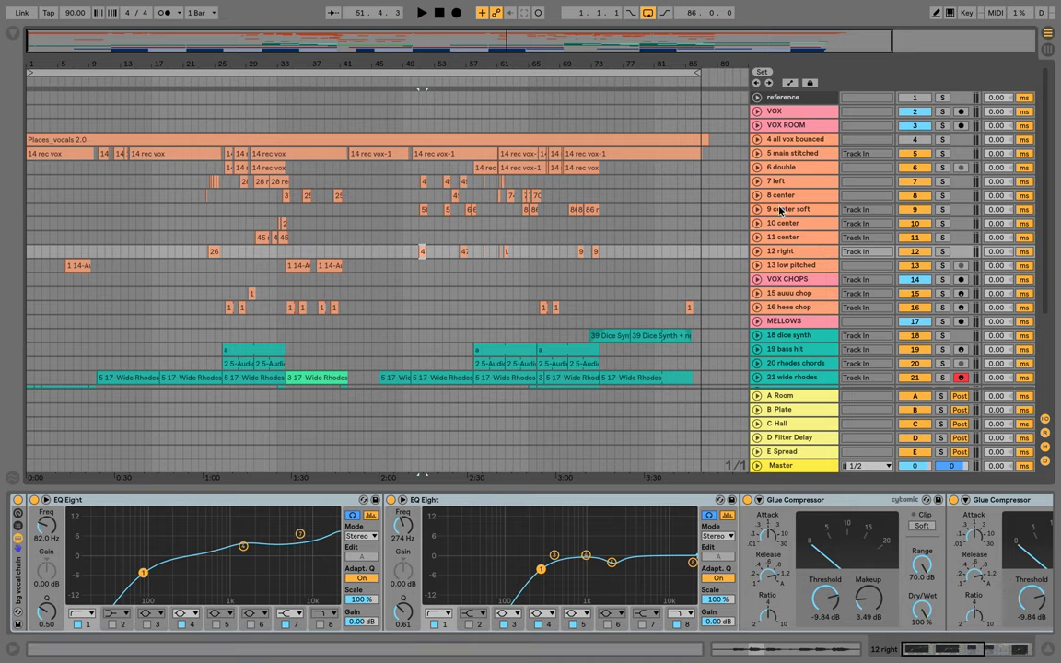
Expand the 6 double and 7 left tracks to compare their pan and send settings, and collapse them again
left_click(757, 170)
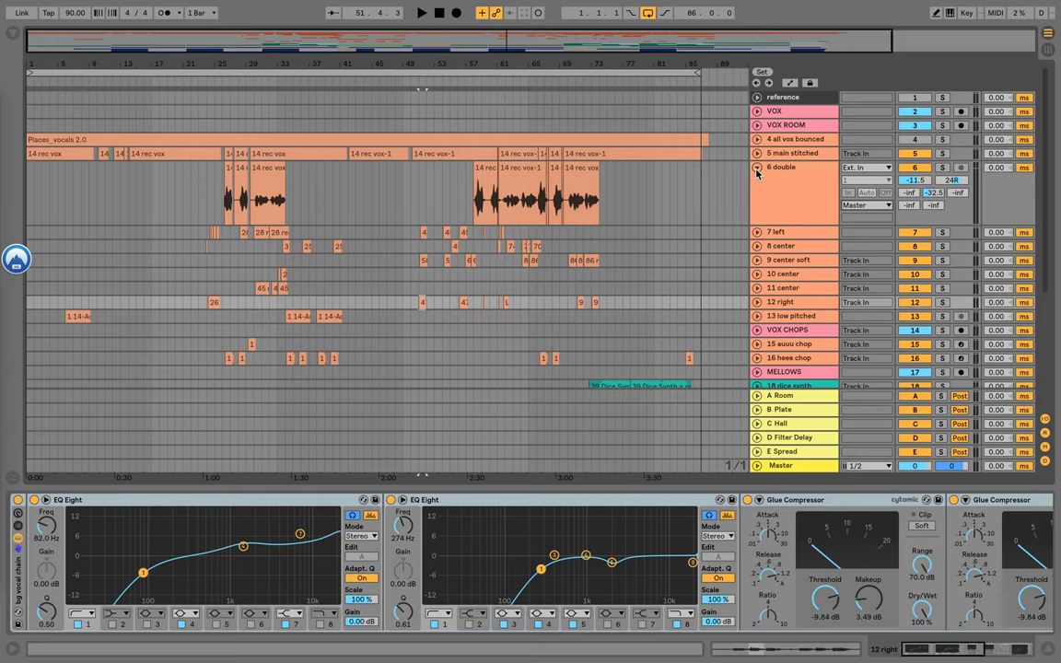
left_click(757, 232)
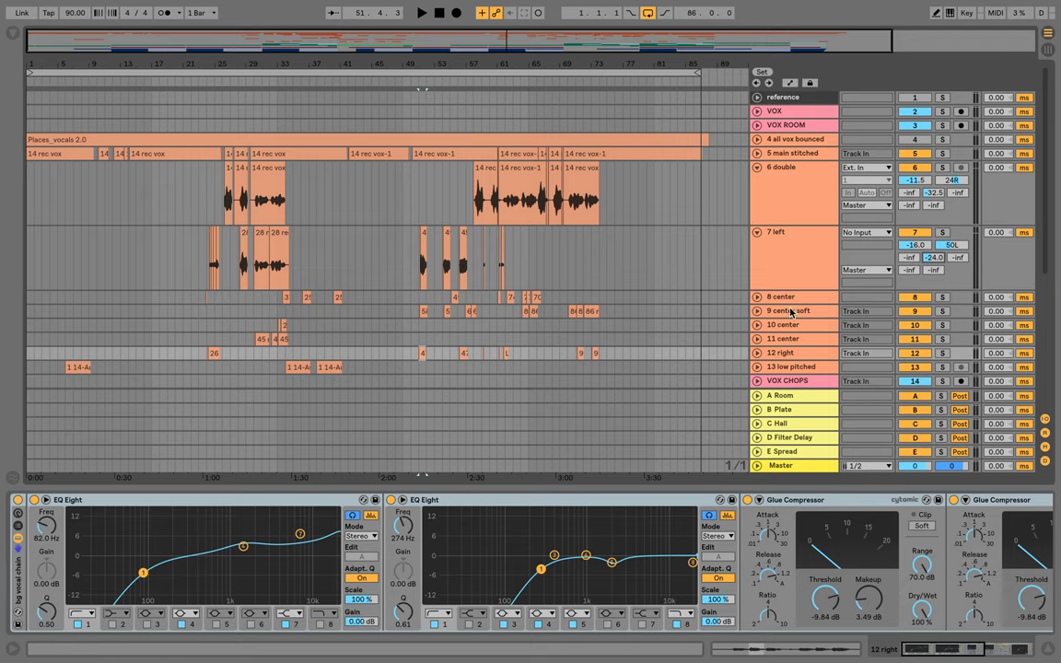
key("h")
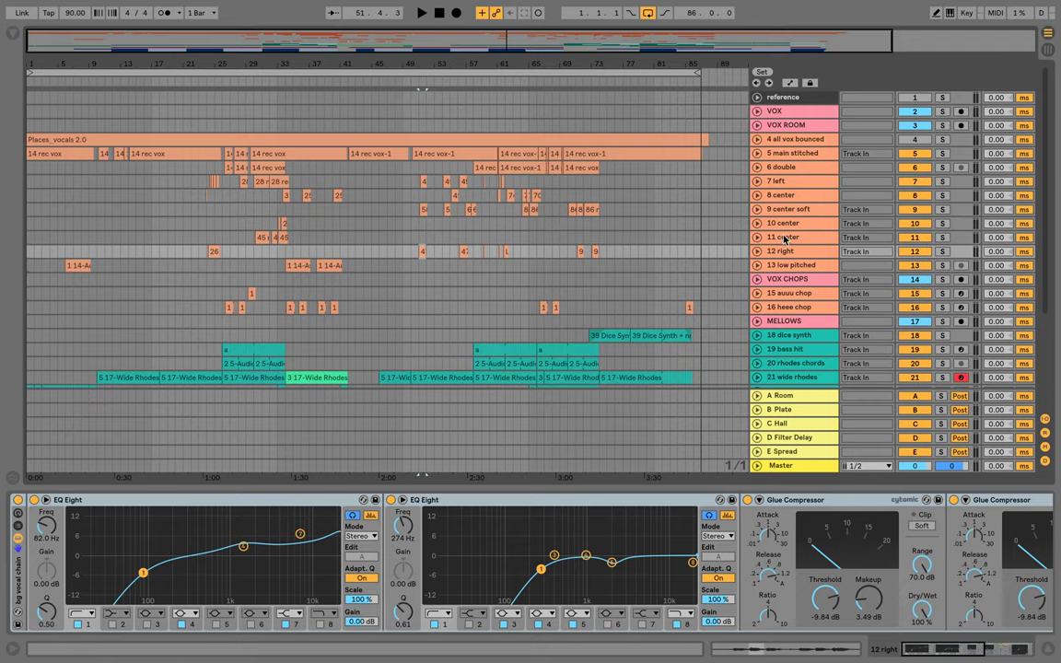
Select the 6 double clip at bar 26, expand the track, and solo it briefly
left_click(785, 169)
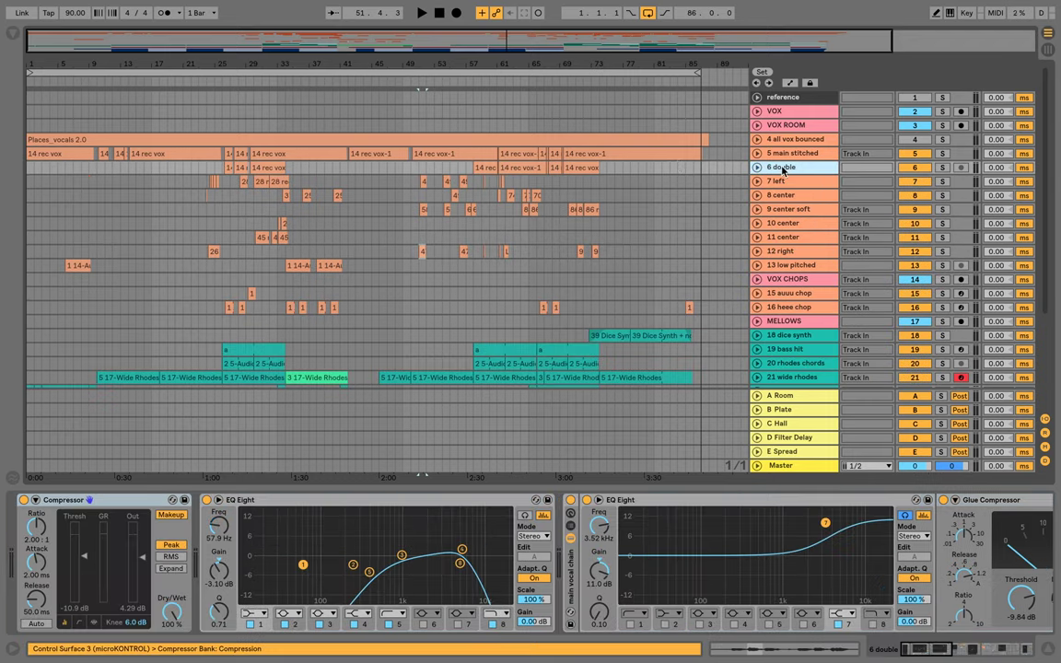
left_click(226, 168)
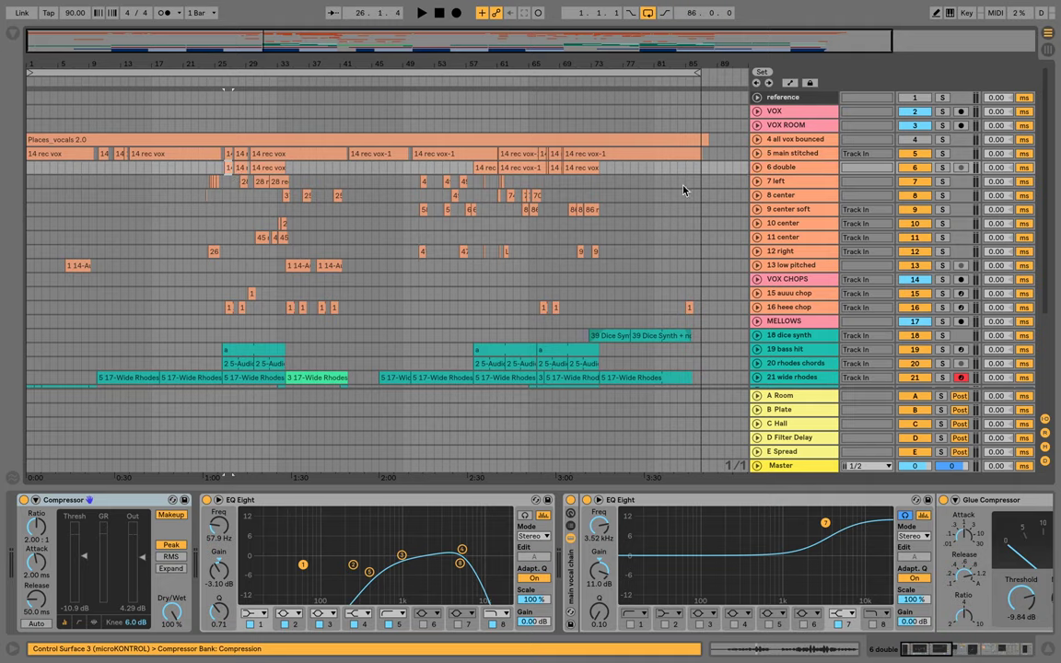
left_click(757, 167)
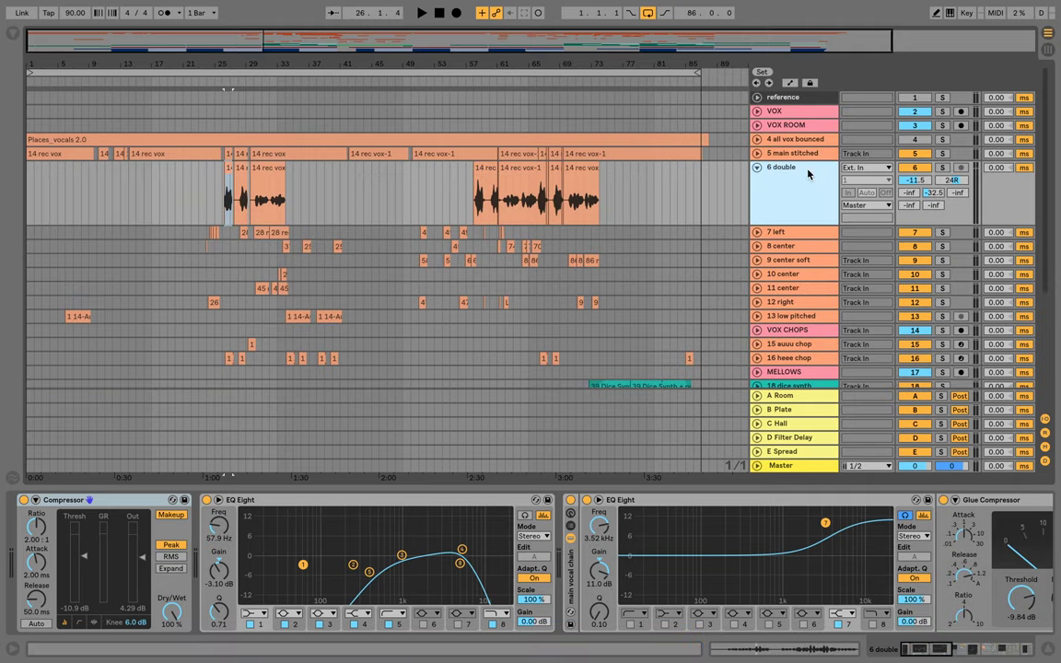
left_click(944, 168)
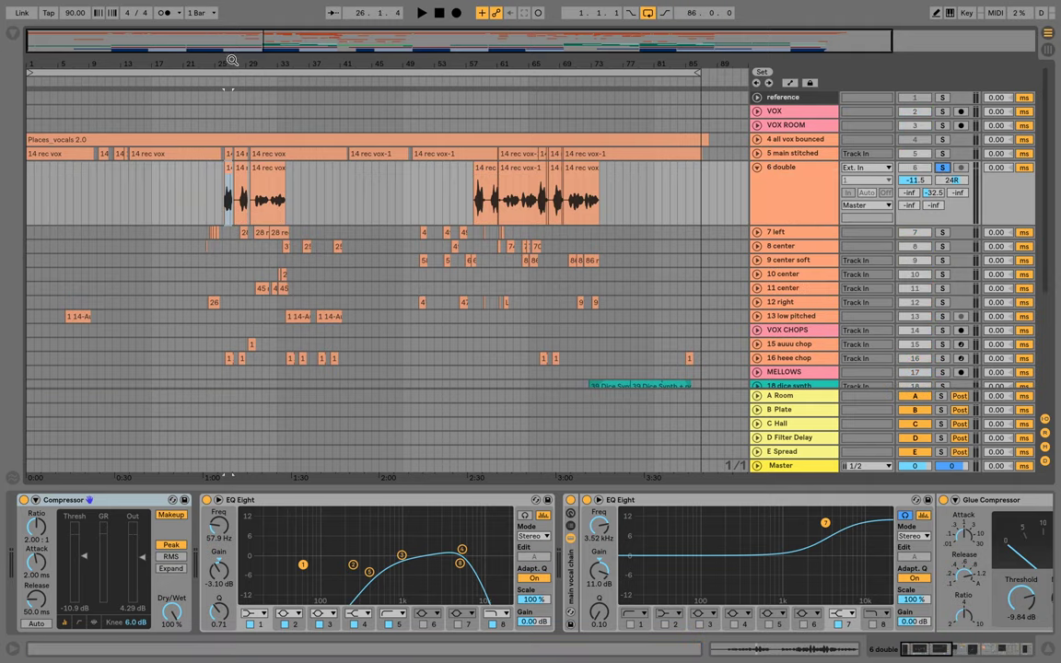
left_click_drag(232, 60, 278, 61)
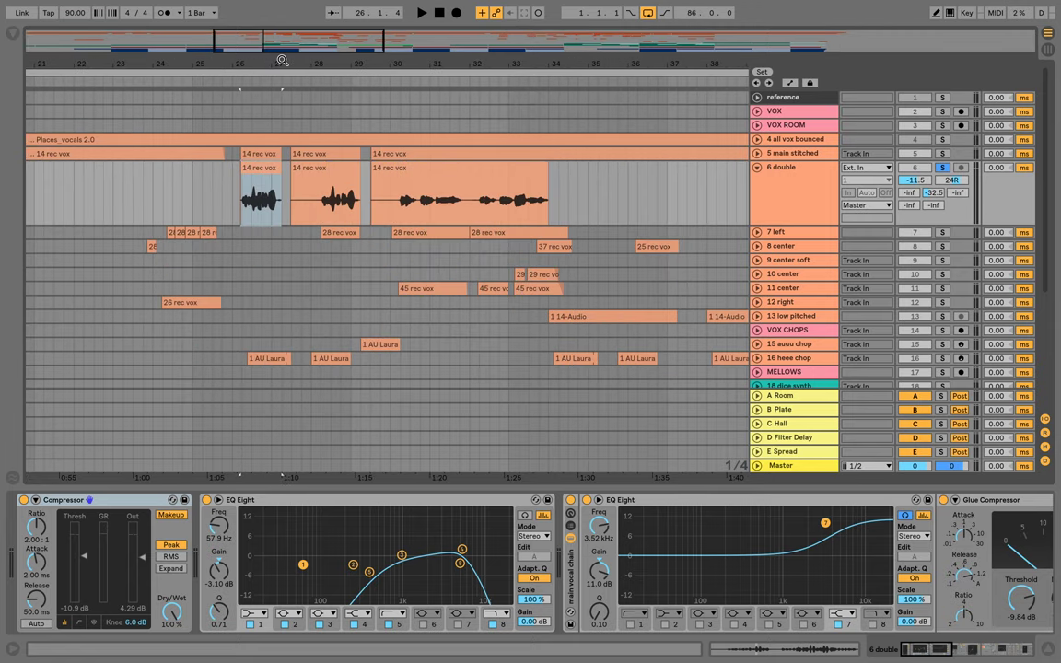
left_click(945, 167)
Play the mix, try raising the 6 double track's volume to 0.4 dB, and undo that volume change
key("space")
mouse_move(918, 181)
left_mouse_down()
mouse_move(919, 120)
mouse_move(919, 185)
mouse_move(921, 161)
left_mouse_up()
key("super+z")
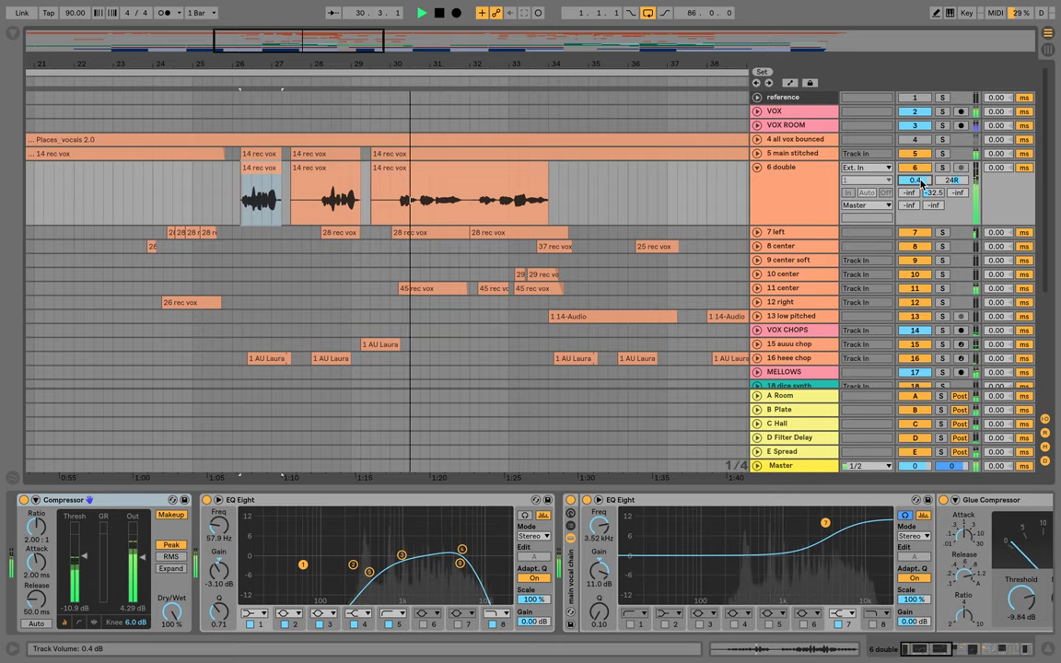
key("space")
left_click(812, 182)
key("super+z")
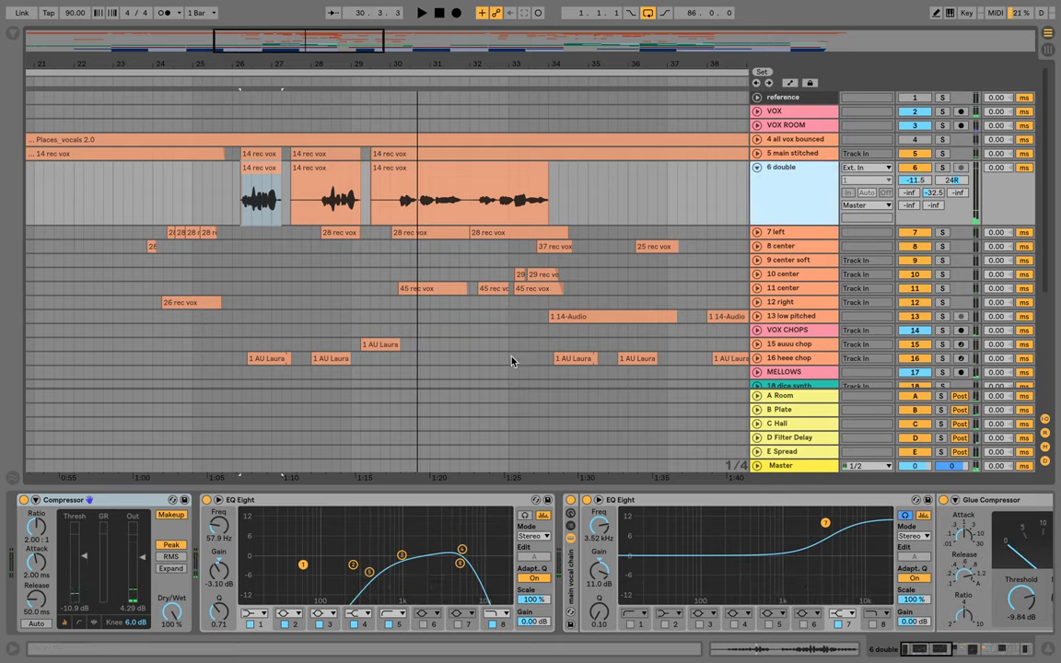
Inspect the 6 double track's EQ Eight and the EQ, Glue Compressor and DeEsser in its main vocal chain
left_click(262, 500)
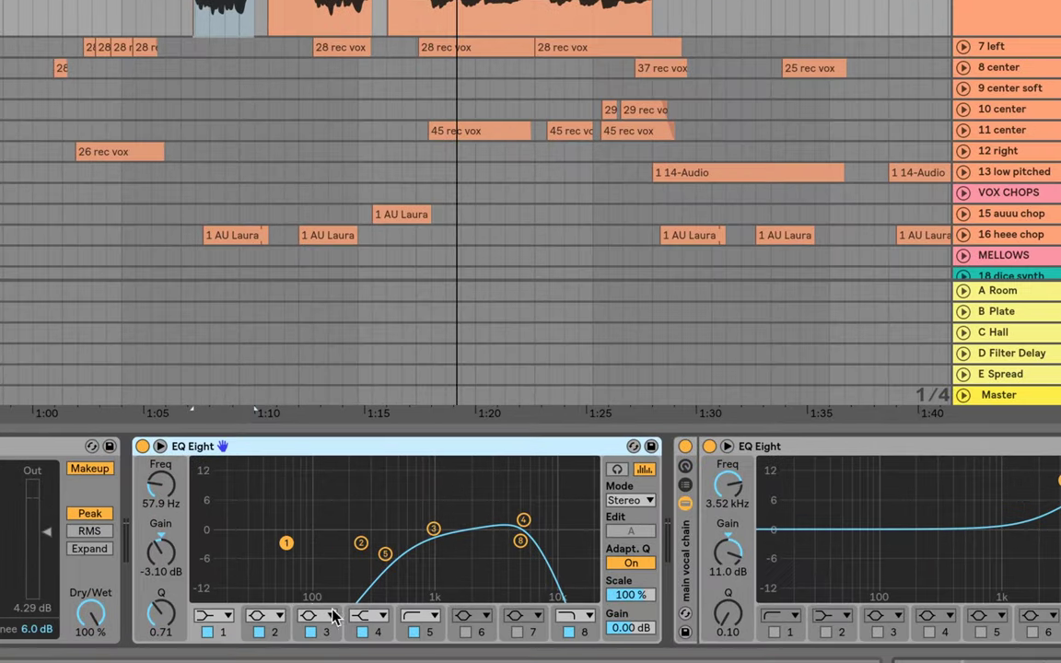
left_click(442, 634)
left_click(590, 635)
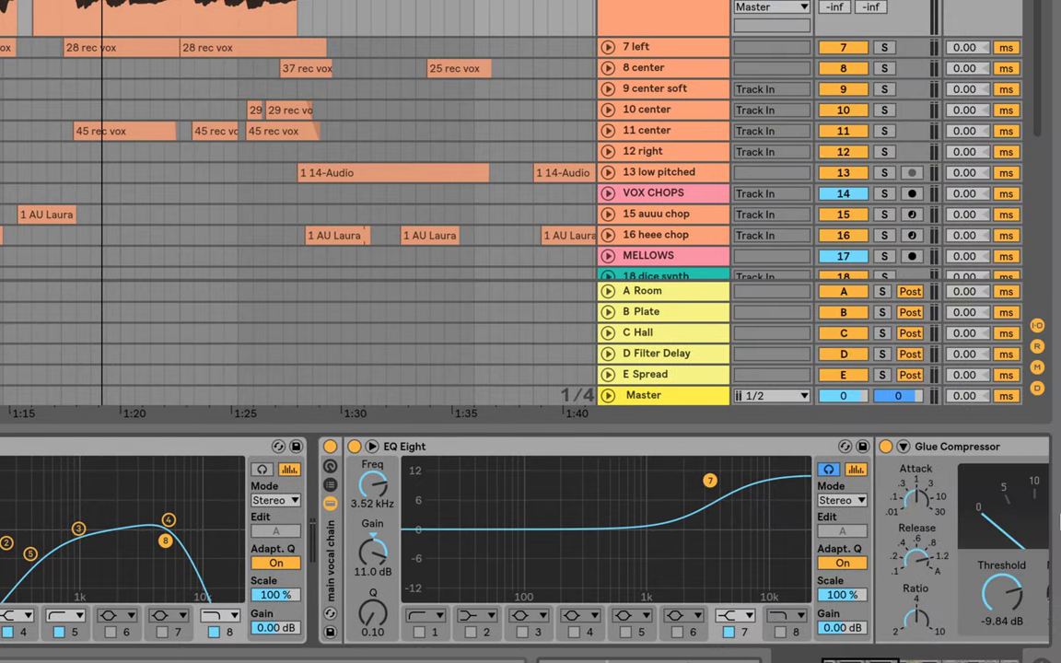
scroll(1036, 502, "right", 5)
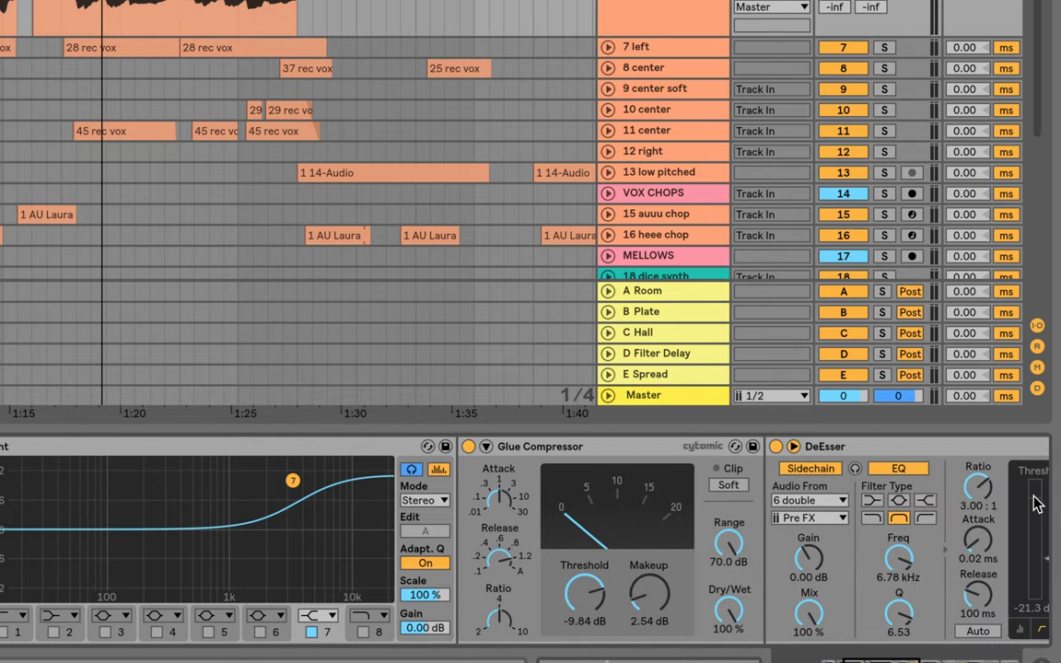
Inspect the 6 double track's Doubler rack and solo its left chain to examine the chain's Simple Delay
scroll(1014, 505, "right", 5)
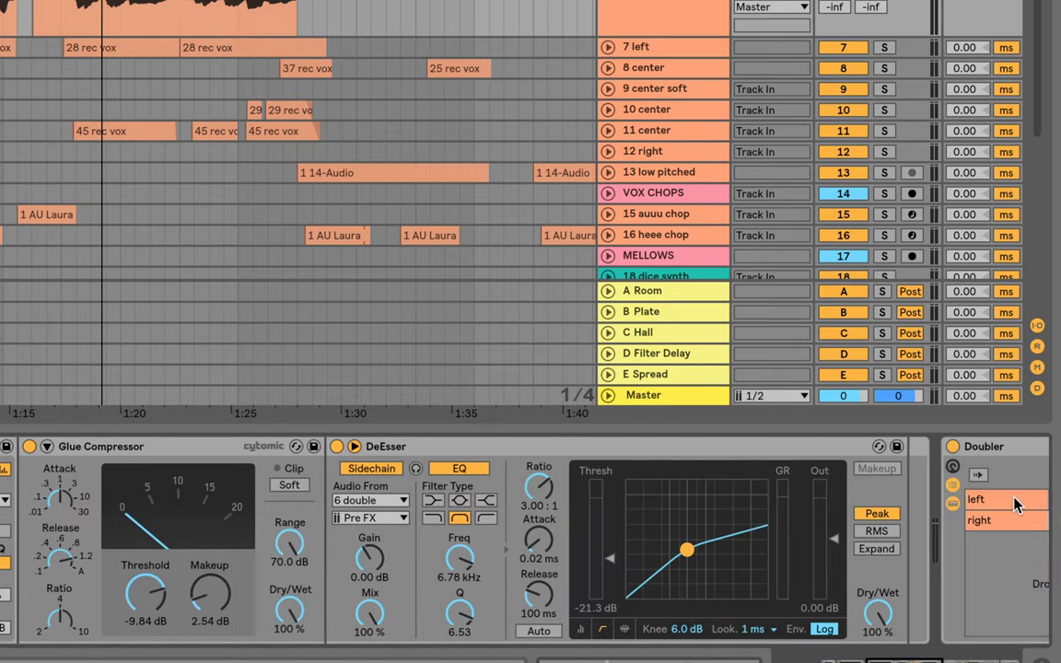
scroll(1014, 504, "right", 10)
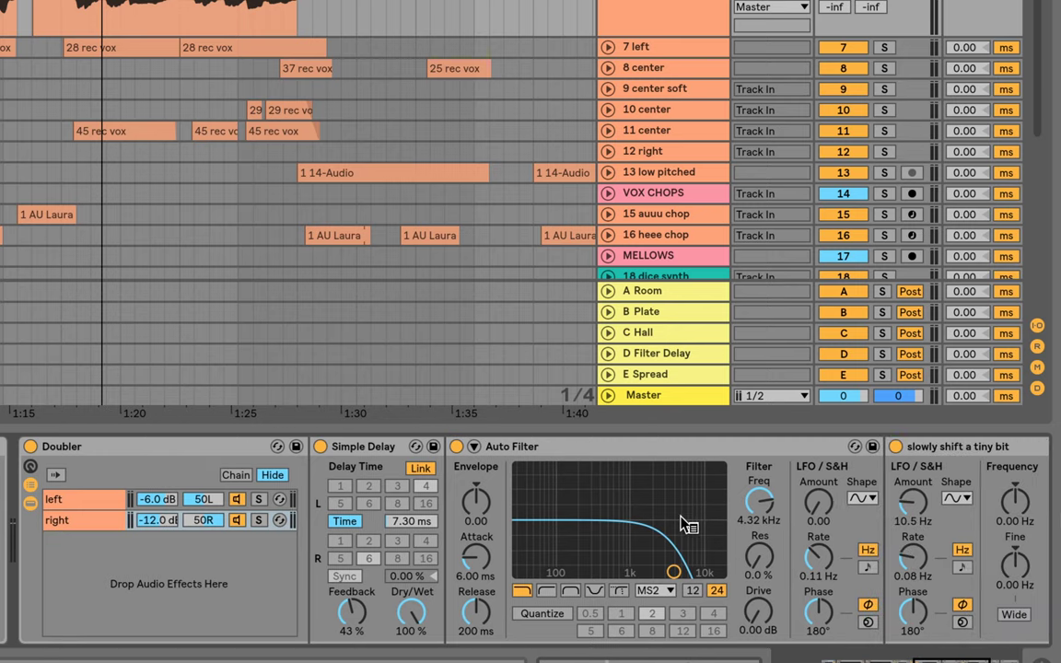
left_click(203, 498)
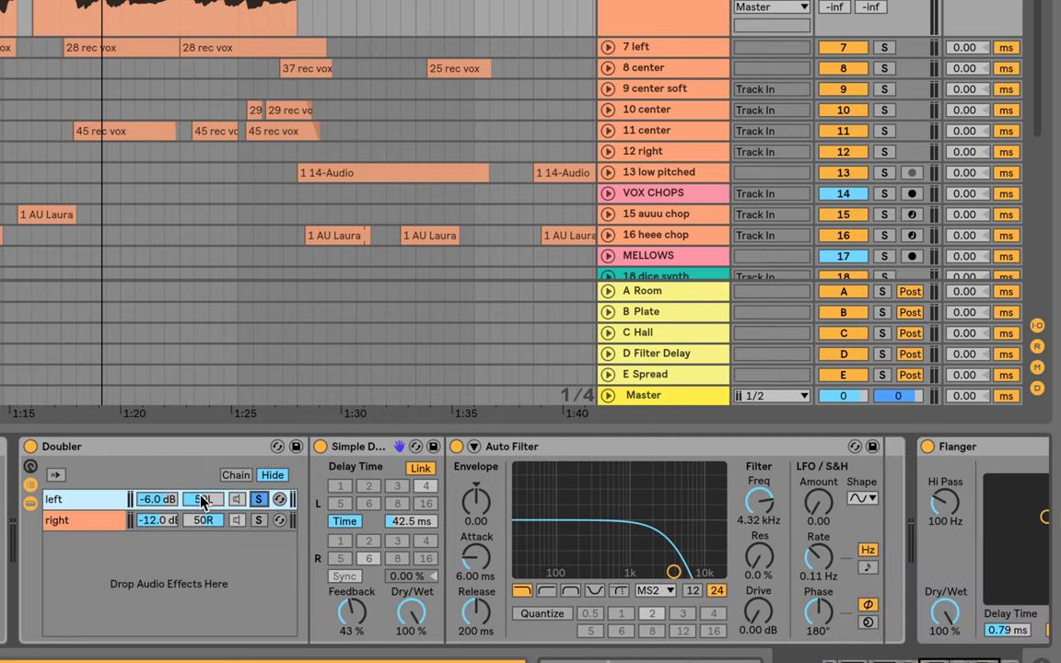
left_click(344, 447)
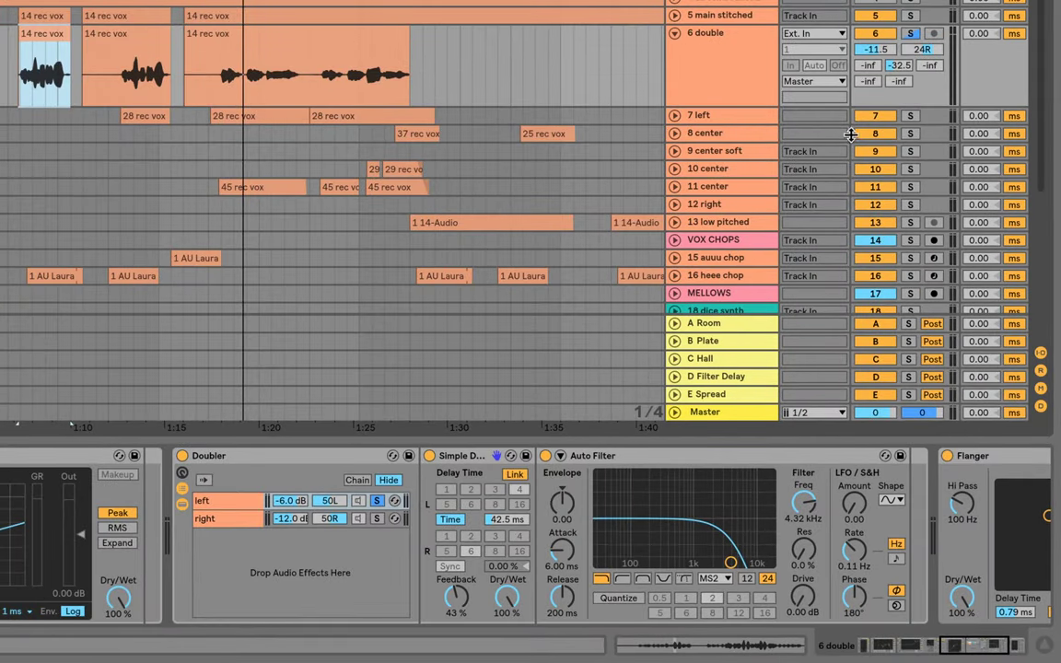
Play the soloed 6 double track, try raising the left chain's Simple Delay feedback to 78%, and undo that change
key("space")
left_click(911, 35)
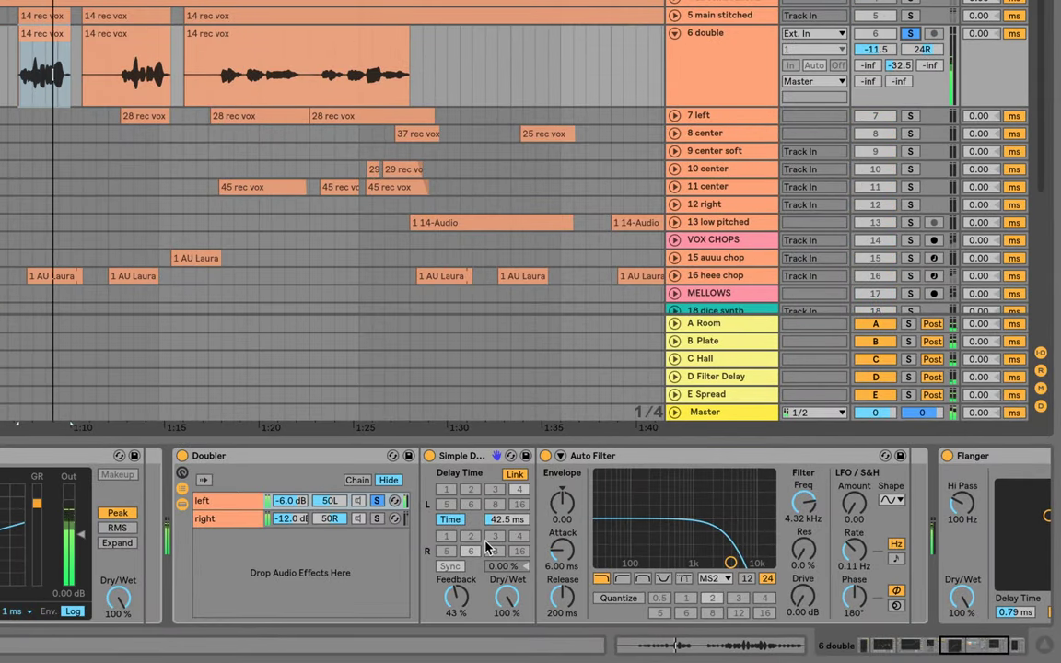
left_click_drag(455, 597, 456, 557)
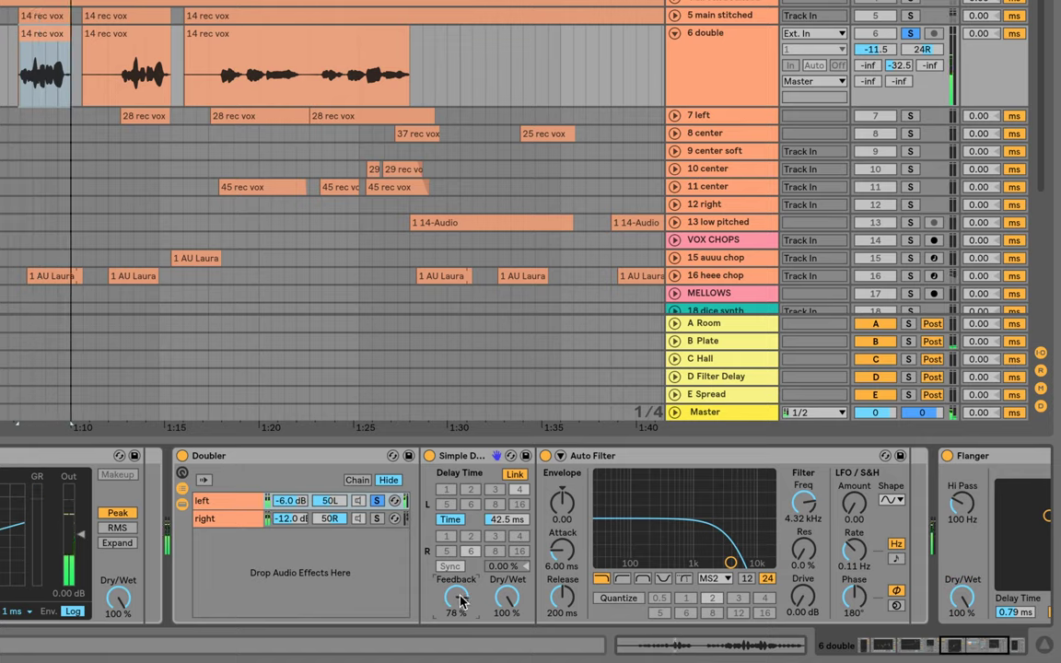
key("super+z")
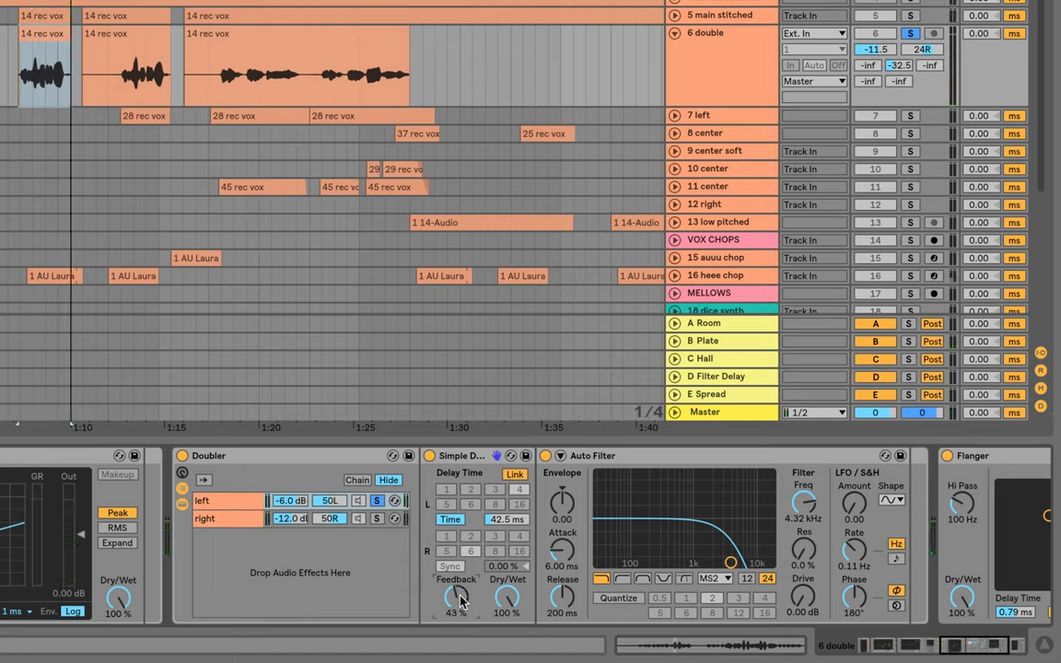
Bypass and re-enable the left chain's Auto Filter during playback to compare its effect
left_click(638, 456)
left_click(544, 458)
key("space")
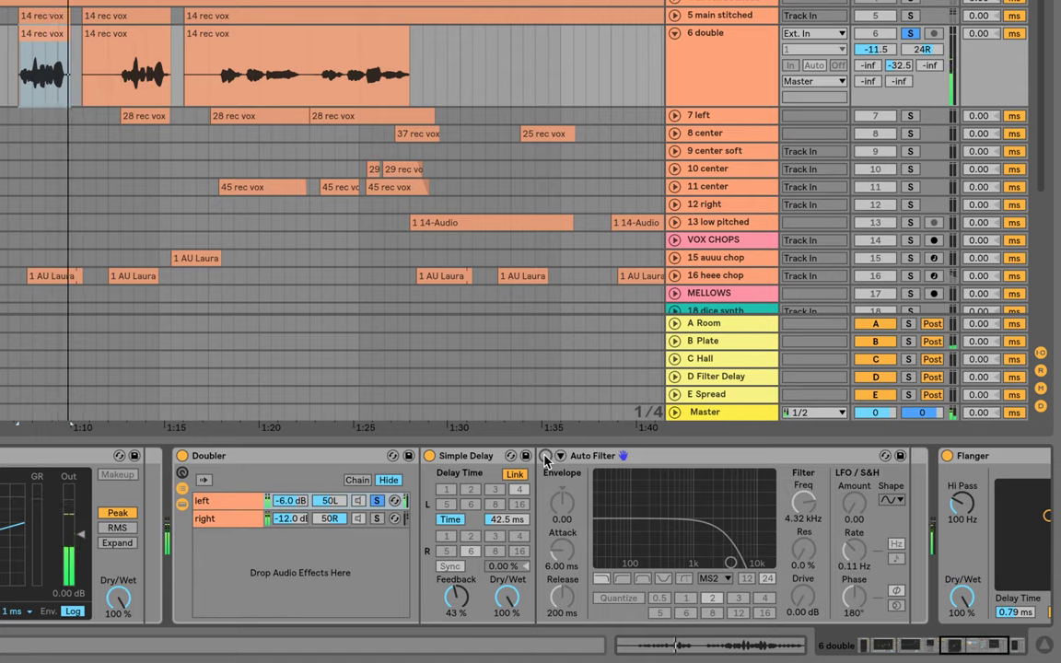
left_click(544, 458)
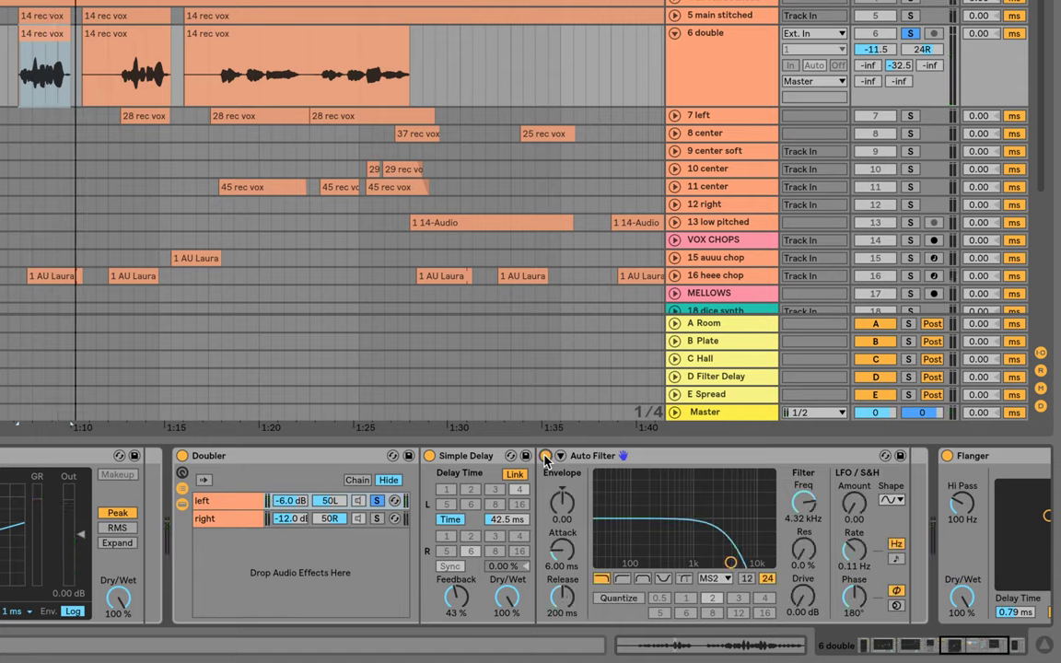
Solo the Doubler's right chain and inspect its Simple Delay, Auto Filter and "slowly shift a tiny bit" devices
left_click(376, 519)
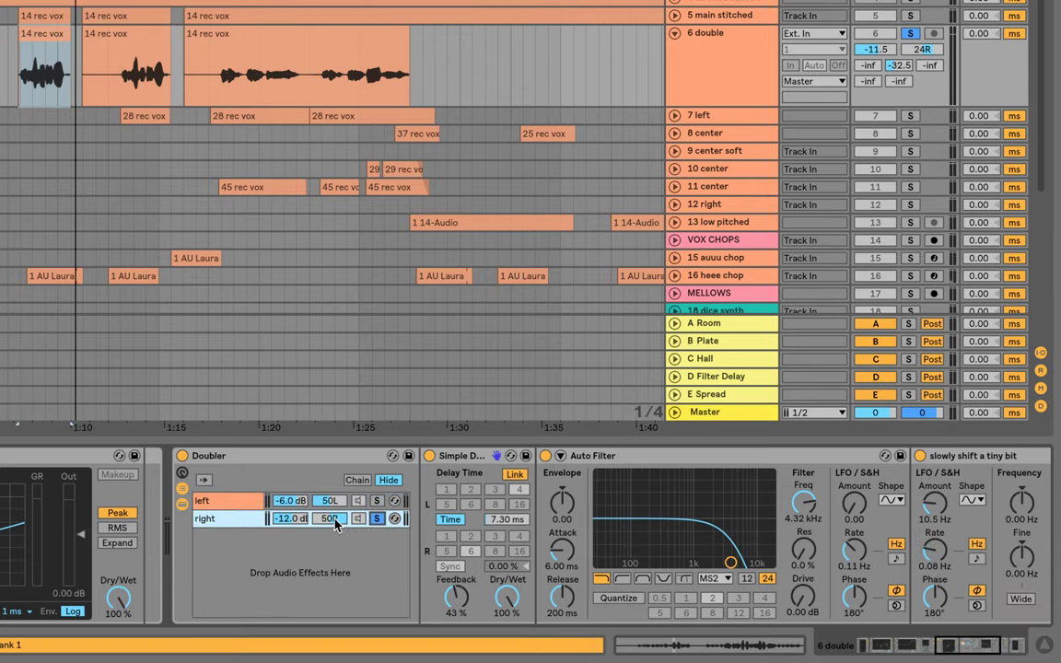
left_click(333, 522)
left_click(504, 520)
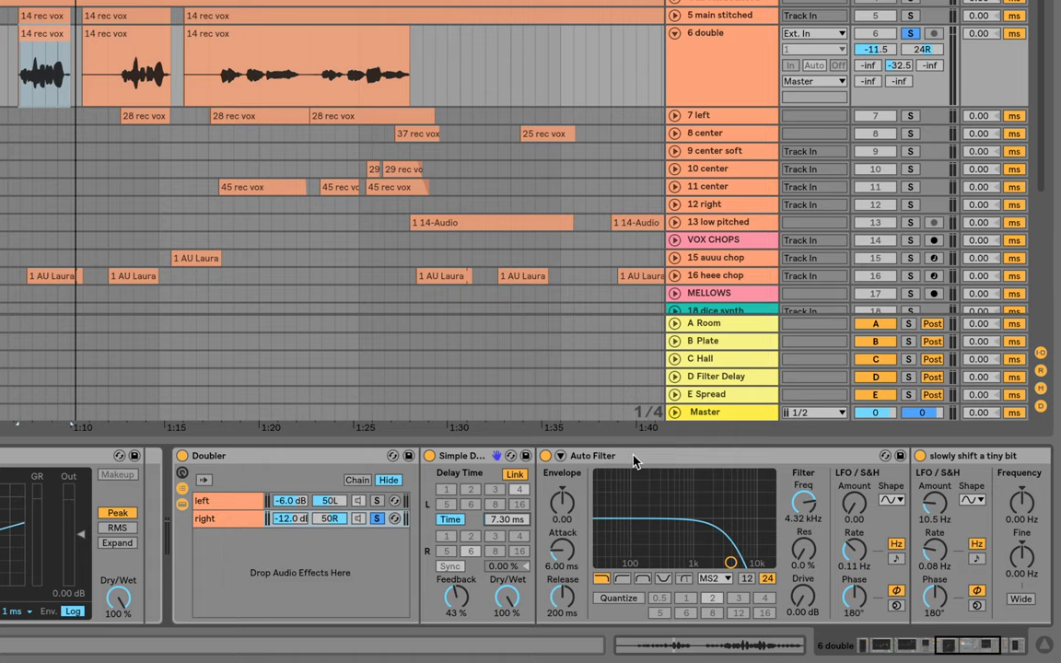
left_click(1041, 458)
scroll(1000, 473, "right", 4)
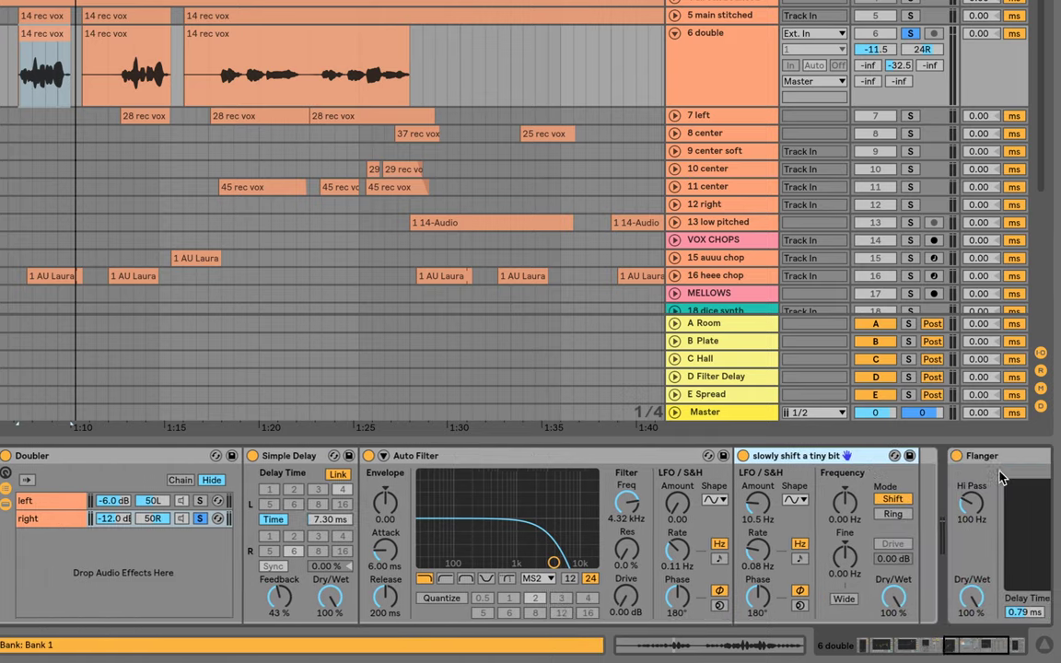
scroll(1001, 477, "left", 1)
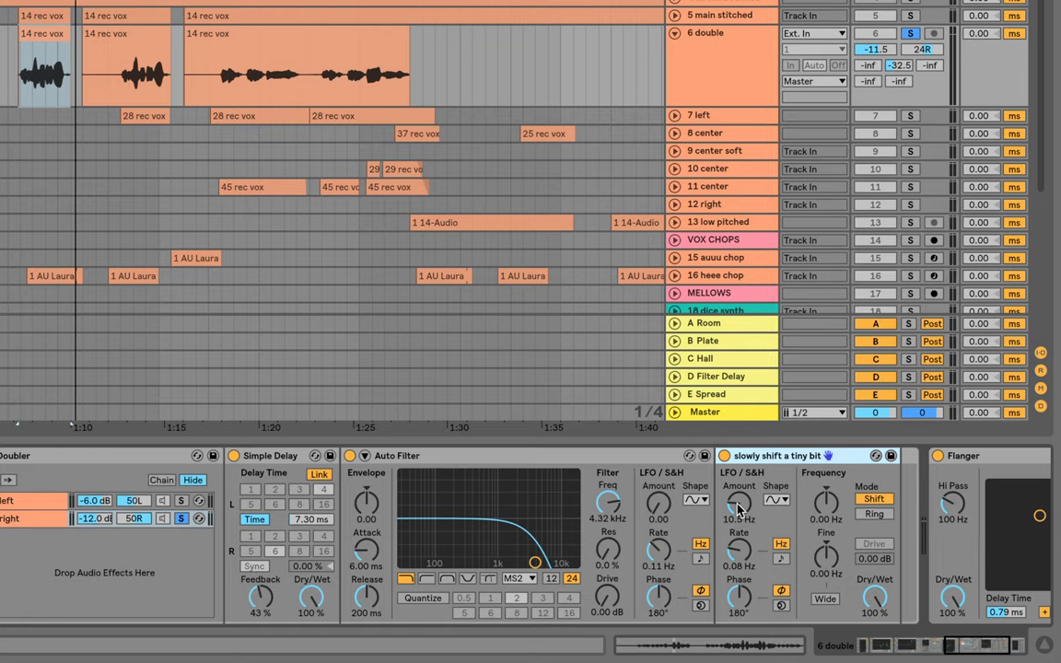
Play the right chain, try raising the LFO amount of "slowly shift a tiny bit" to 124 Hz, and undo it
key("space")
mouse_move(737, 508)
left_mouse_down()
mouse_move(737, 475)
mouse_move(738, 493)
left_mouse_up()
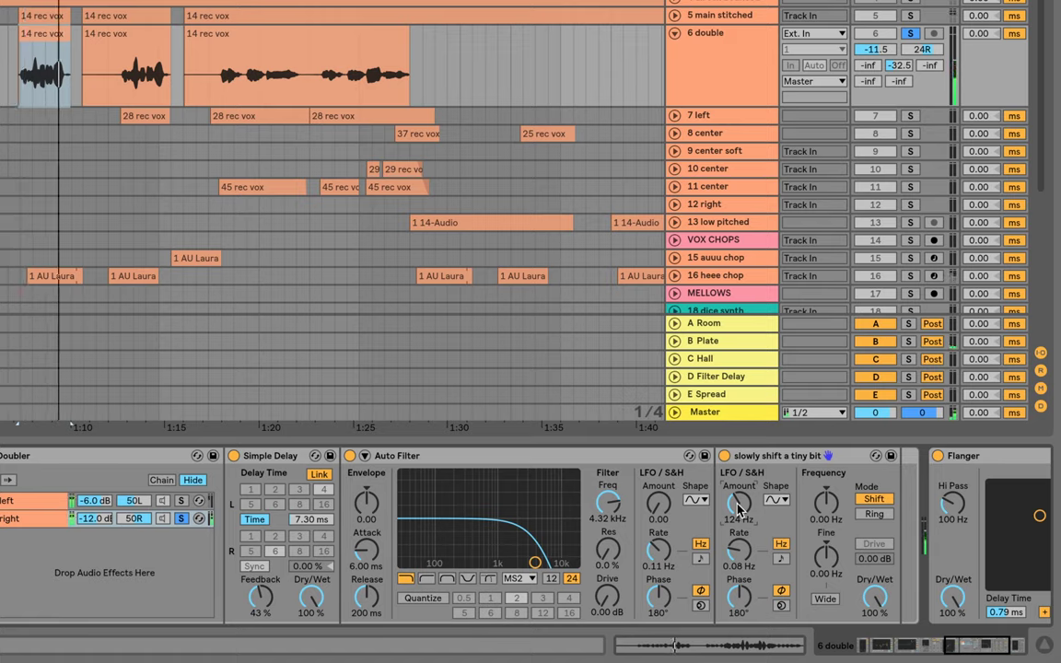
key("super+z")
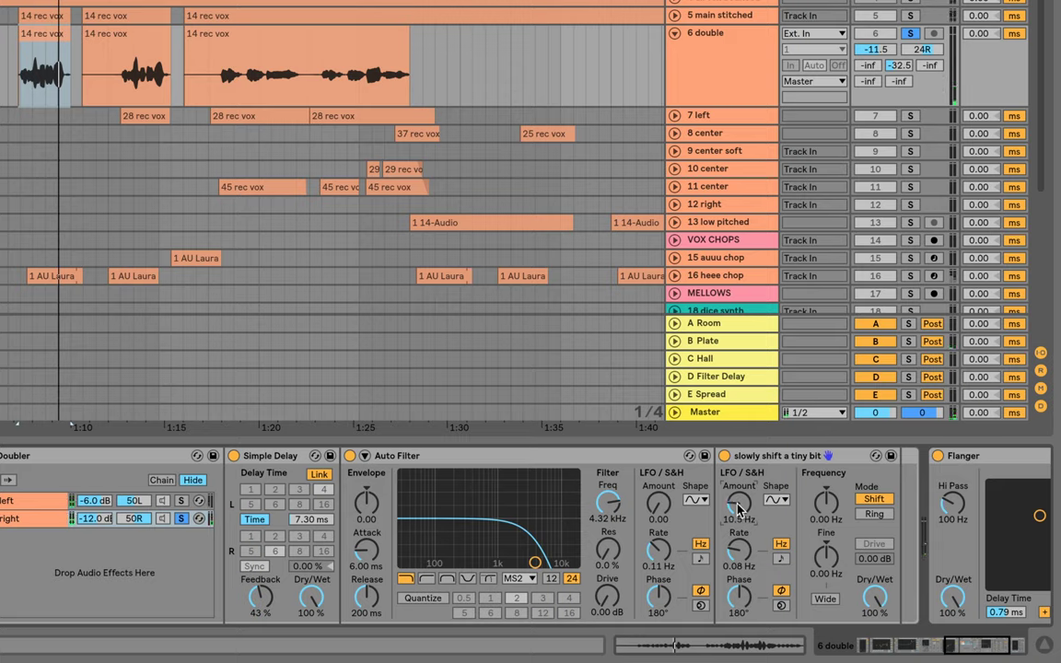
Unsolo the Doubler's right chain and compare the 6 double track's Flanger bypassed and active during playback
left_click(971, 458)
left_click(698, 466)
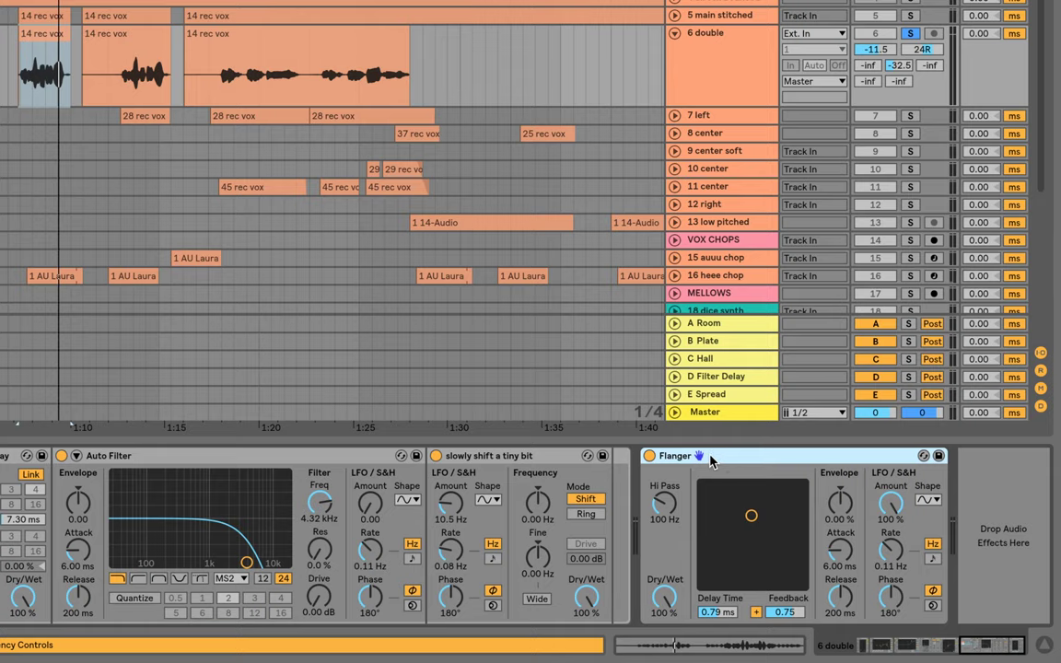
scroll(685, 460, "left", 5)
left_click(236, 517)
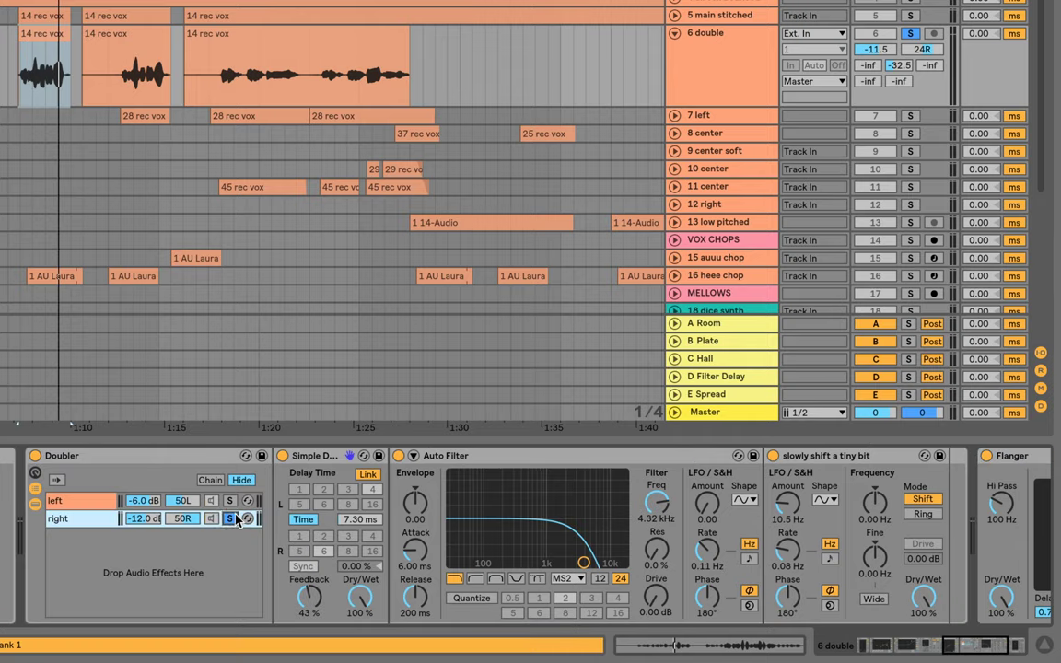
scroll(677, 473, "right", 5)
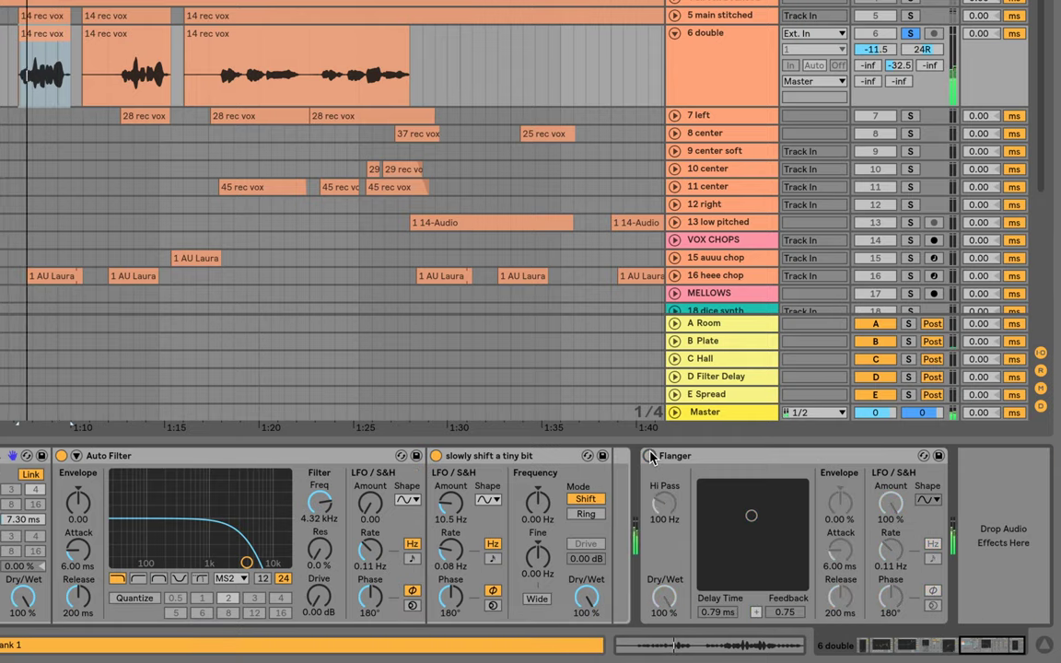
left_click(649, 456)
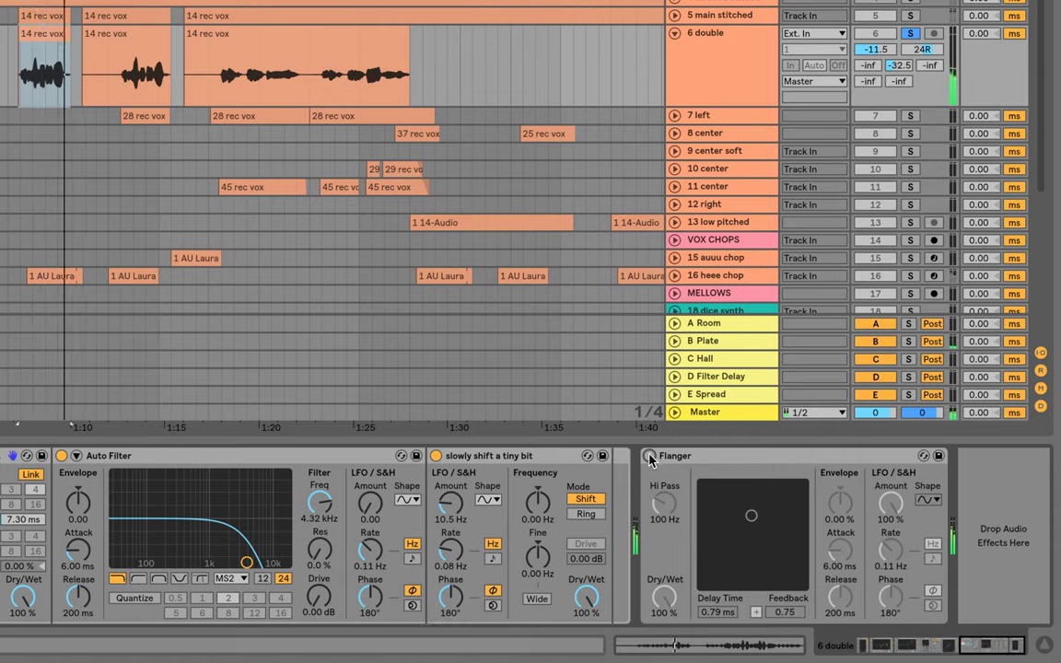
left_click(649, 456)
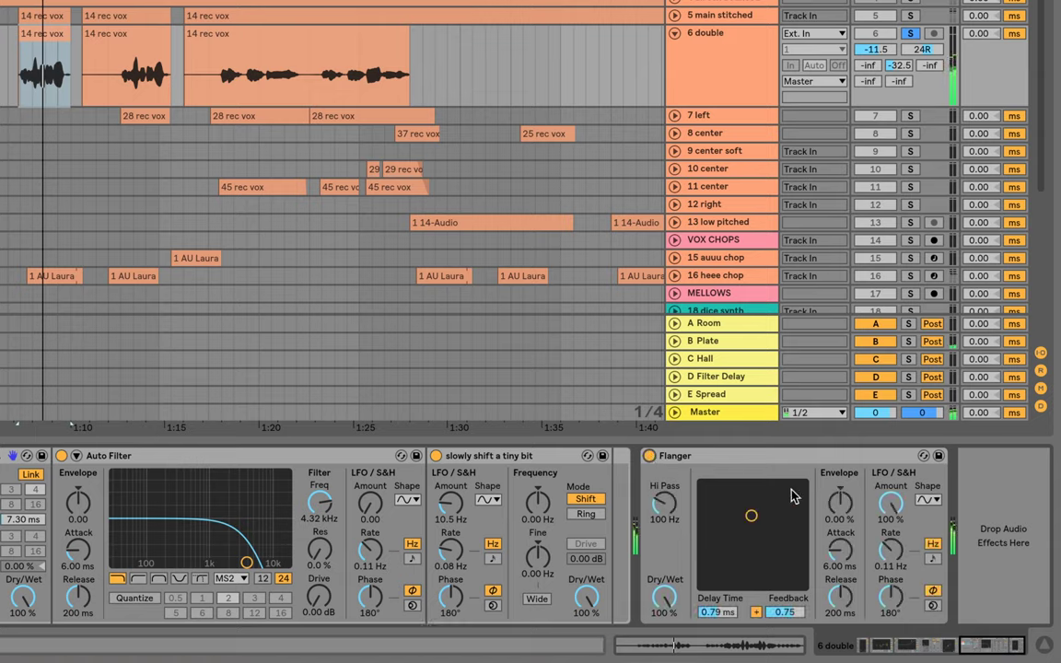
Try setting the Flanger's delay time to 3.56 ms and feedback to 0.92, and undo the change
left_click_drag(796, 495, 788, 493)
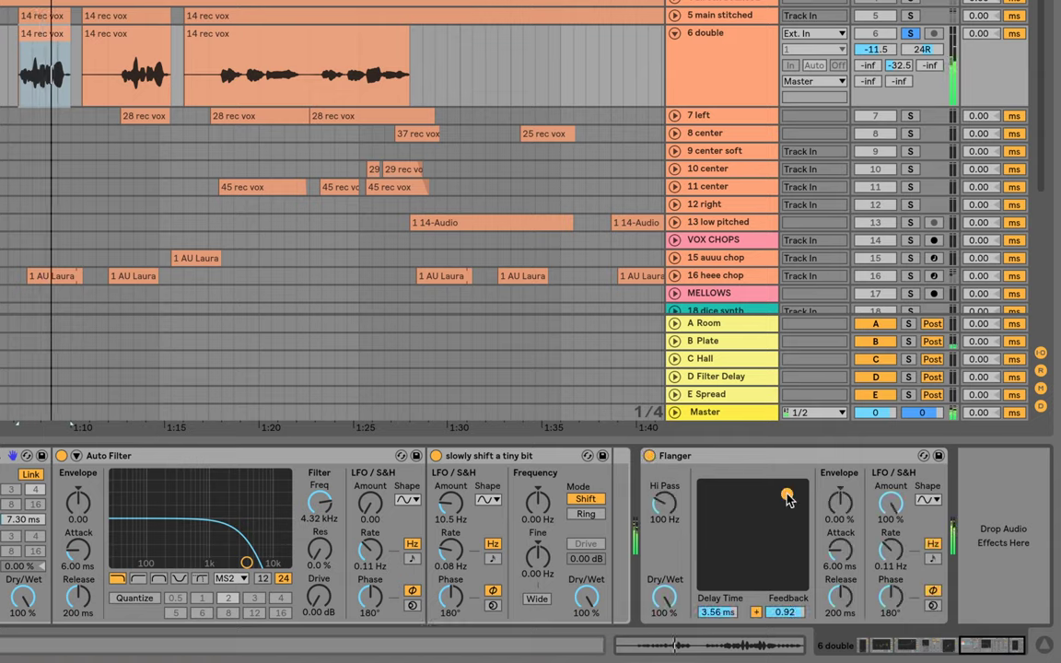
key("ctrl+z")
left_click(785, 456)
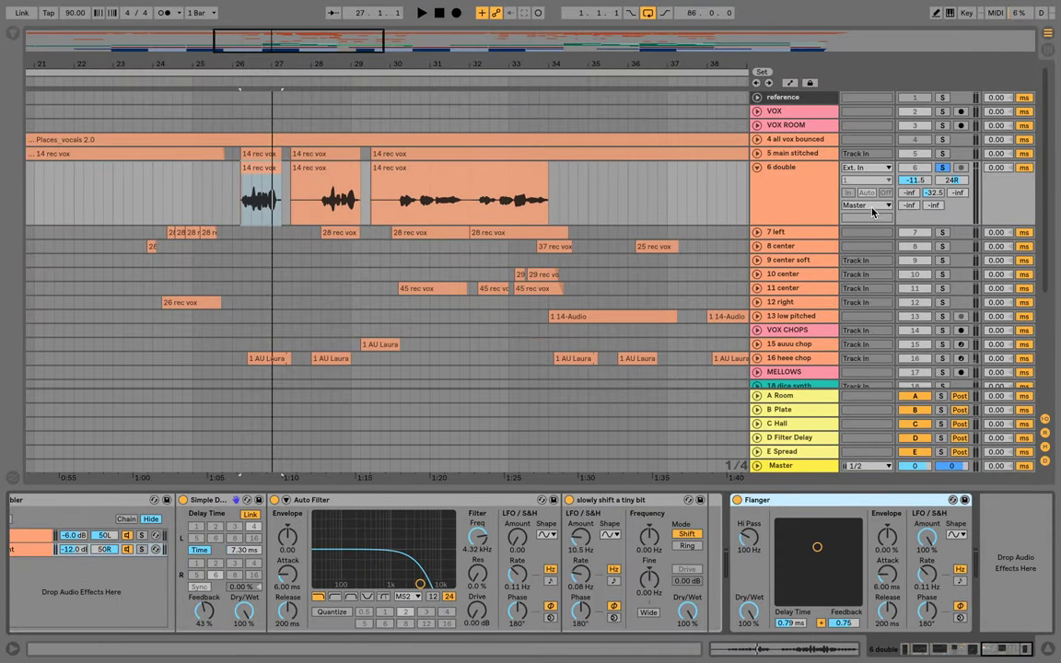
Check the 6 double track's output routing options without changing them, and collapse the track
left_click(870, 205)
left_click(870, 205)
left_click(797, 170)
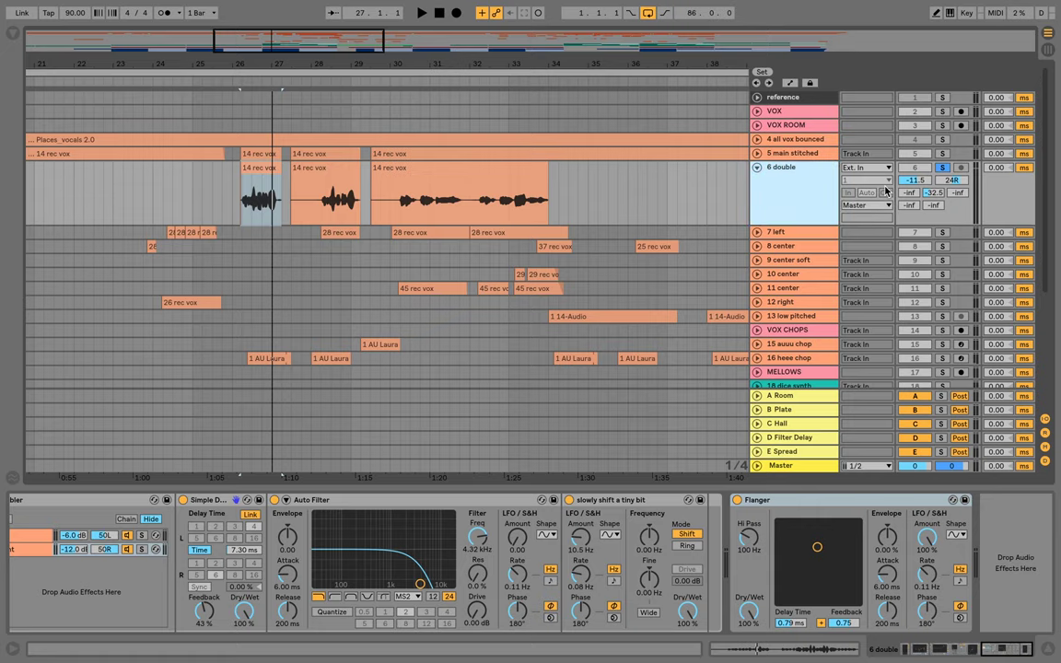
left_click(758, 169)
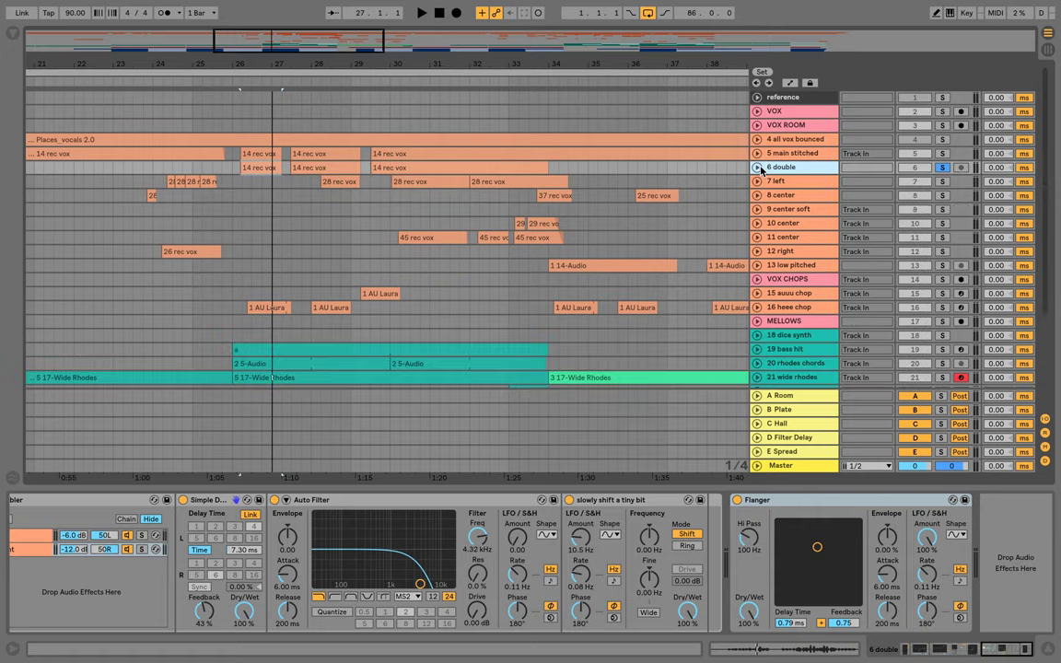
Select the VOX CHOPS bus to show its effect chain and solo it in place of the 6 double track
left_click(794, 281)
left_click(942, 281)
scroll(802, 268, "down", 3)
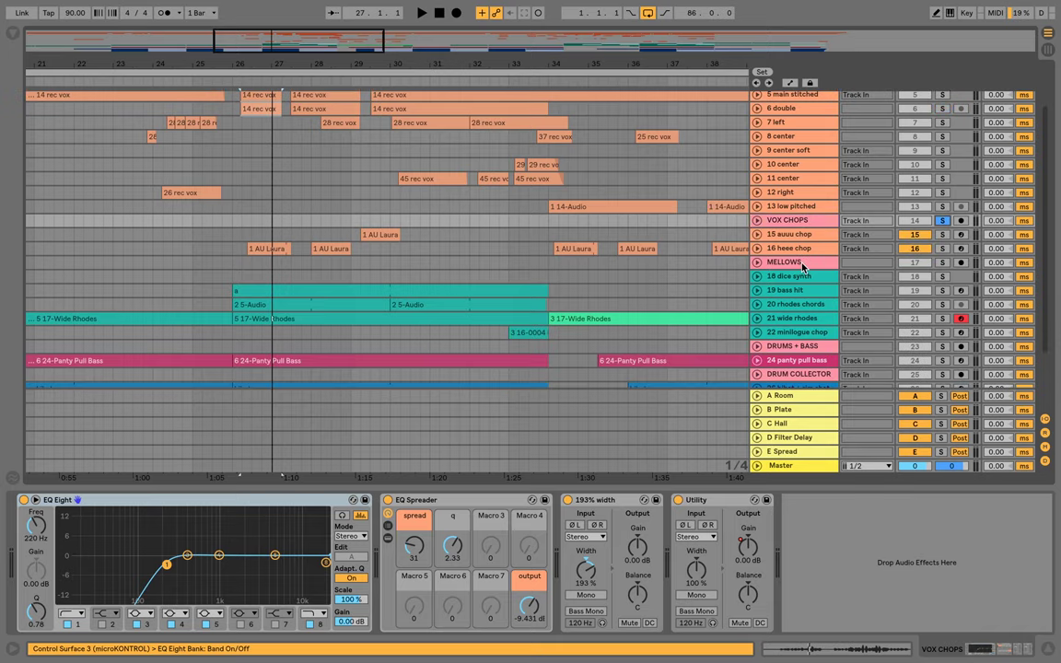
Audition the 16 heee chop clip at bar 26 and inspect its MIDI note, vox-19 adlibs 2 sampler and Filter Delay
left_click(268, 249)
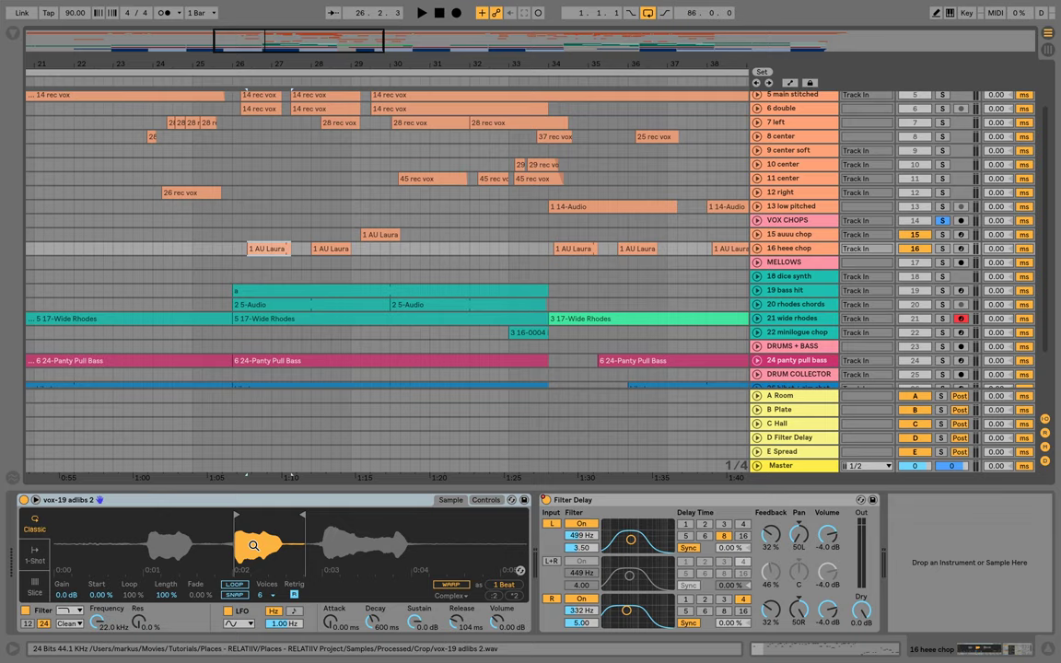
left_click(274, 500)
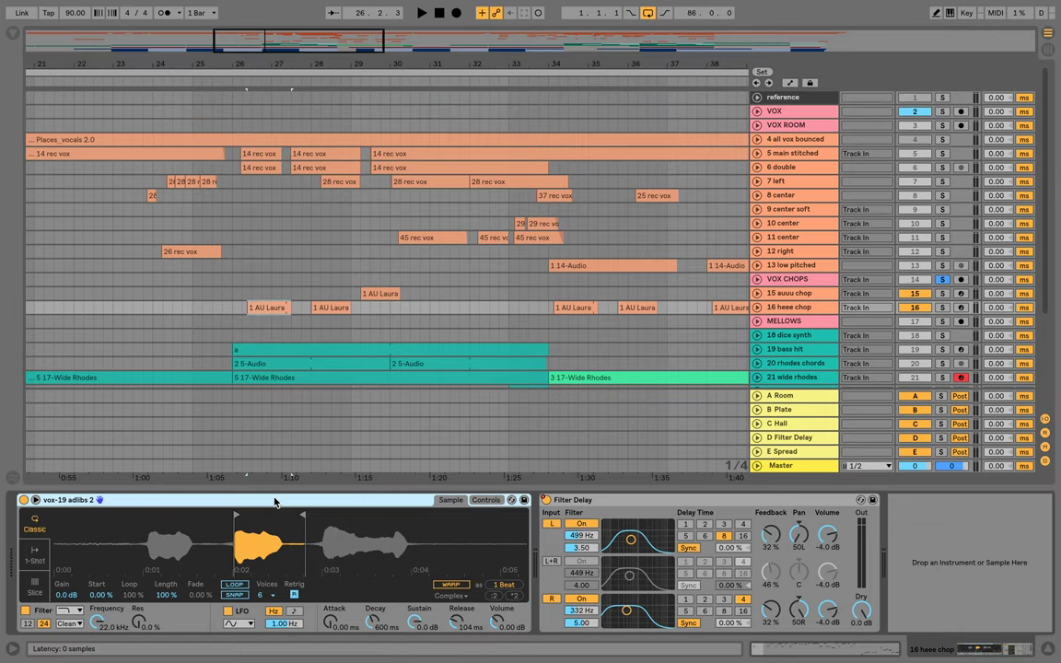
key("shift+Tab")
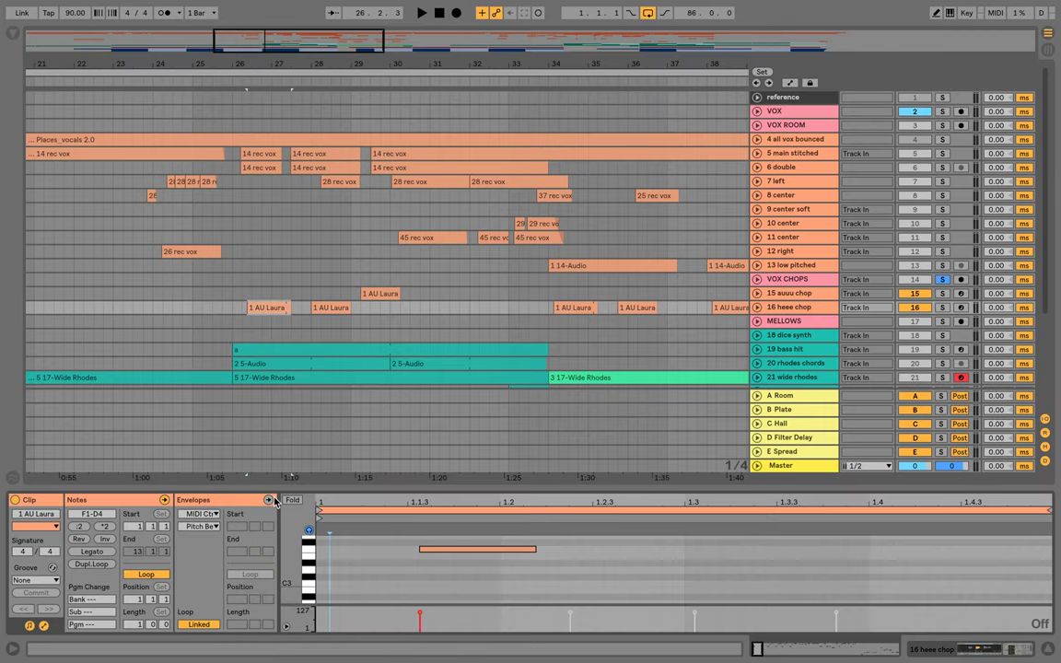
double_click(338, 586)
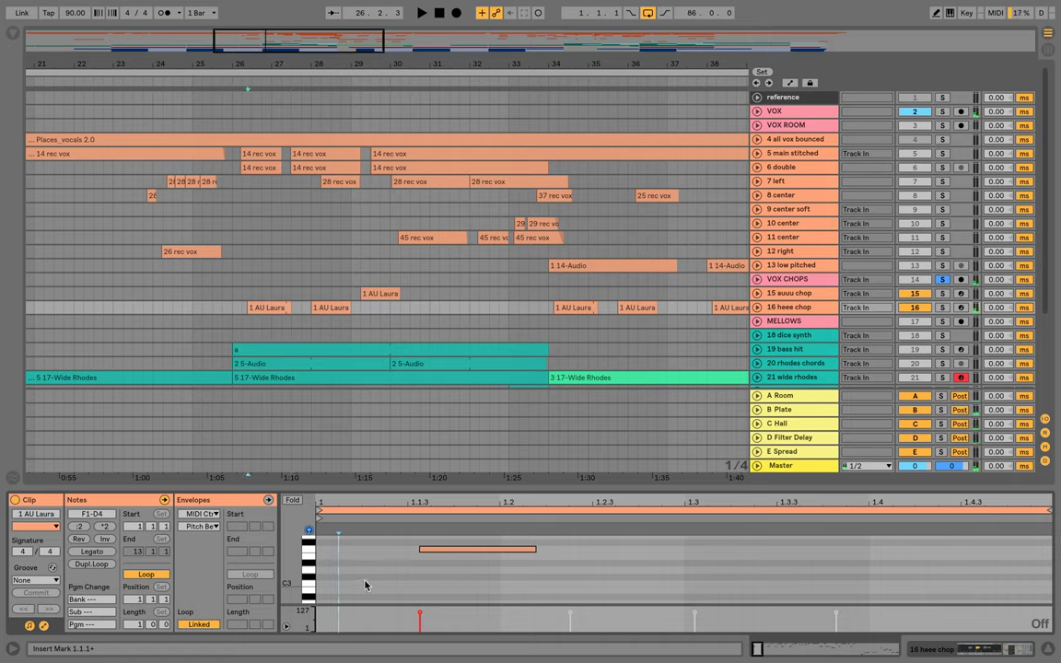
key("shift+Tab")
left_click(636, 505)
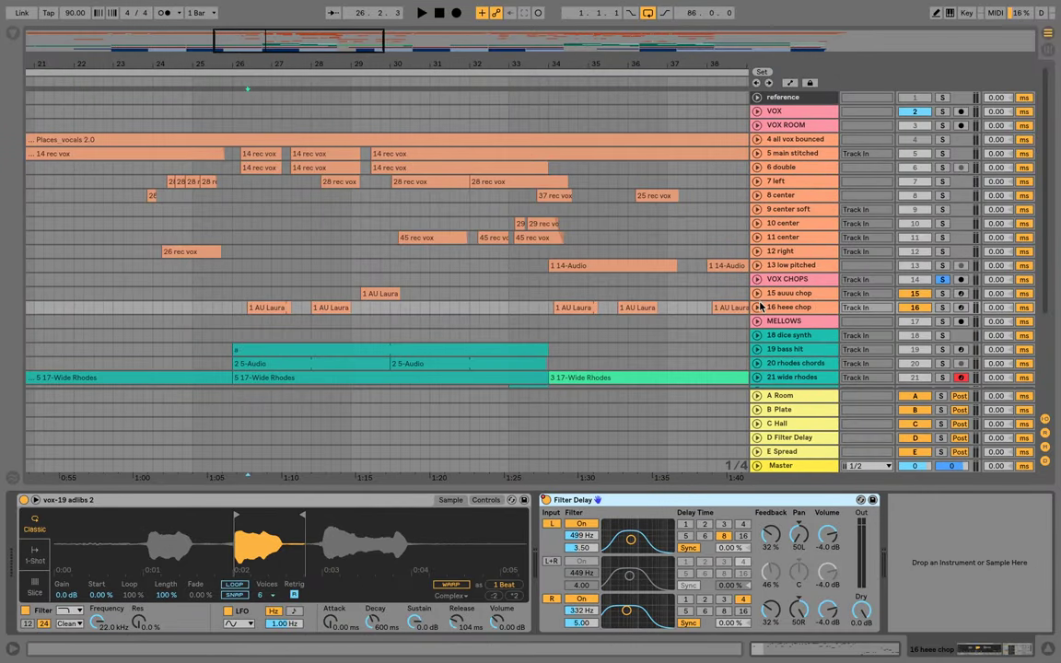
Expand the 16 heee chop and 15 auuu chop tracks to compare their sends, and show the 15 auuu chop sampler
left_click(758, 310)
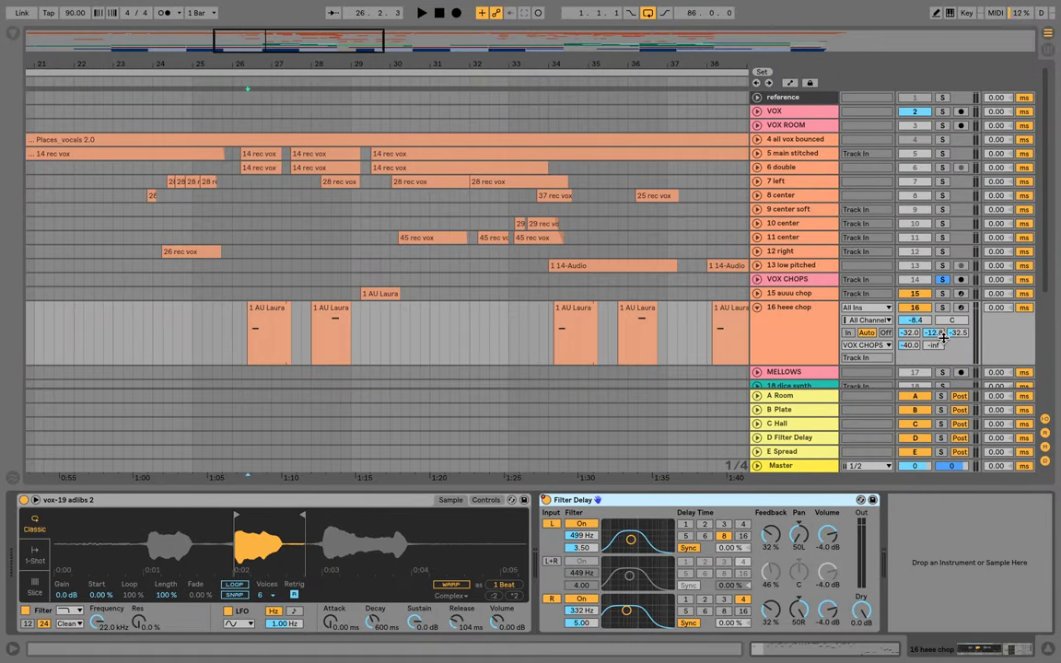
left_click(756, 293)
left_click(794, 295)
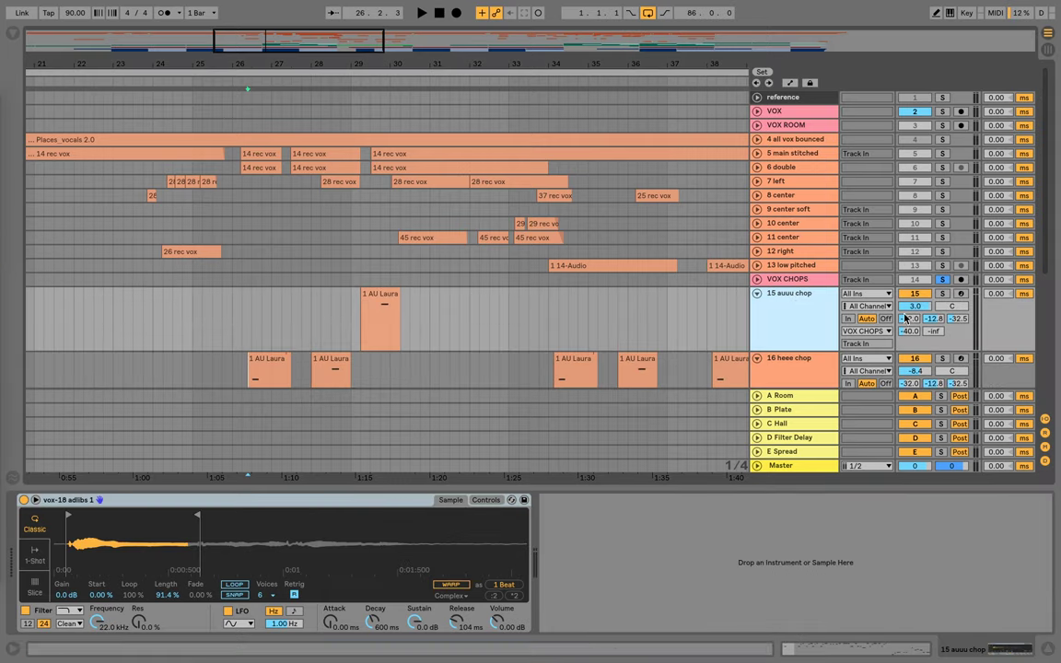
Open the notes of the 15 auuu chop clip at bar 29, and expand the VOX CHOPS bus to check its routing
left_click(376, 295)
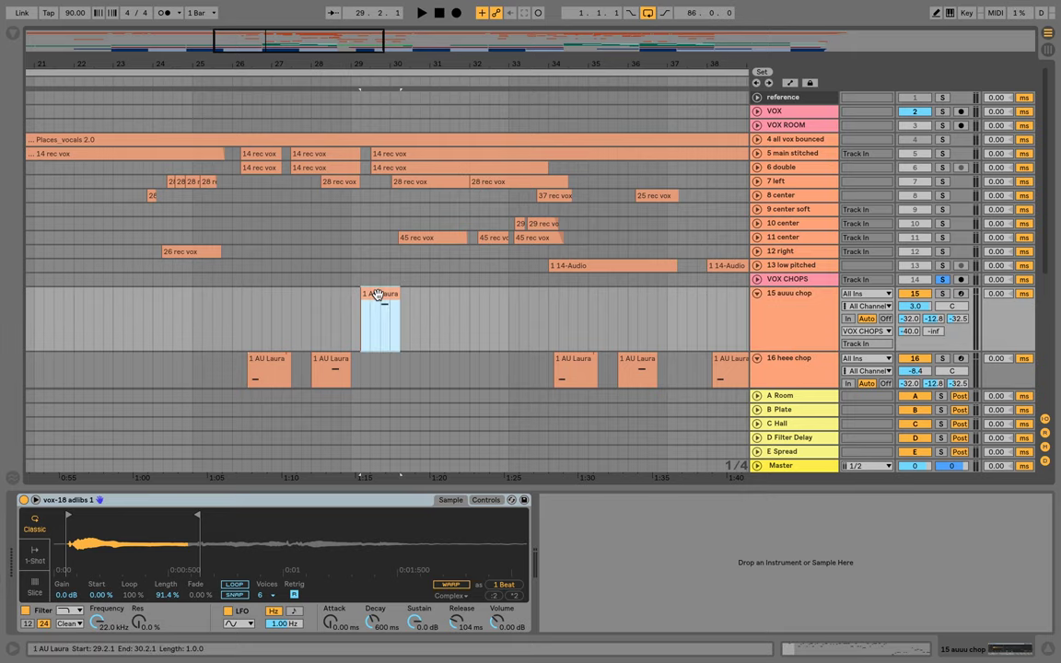
double_click(377, 295)
left_click(756, 279)
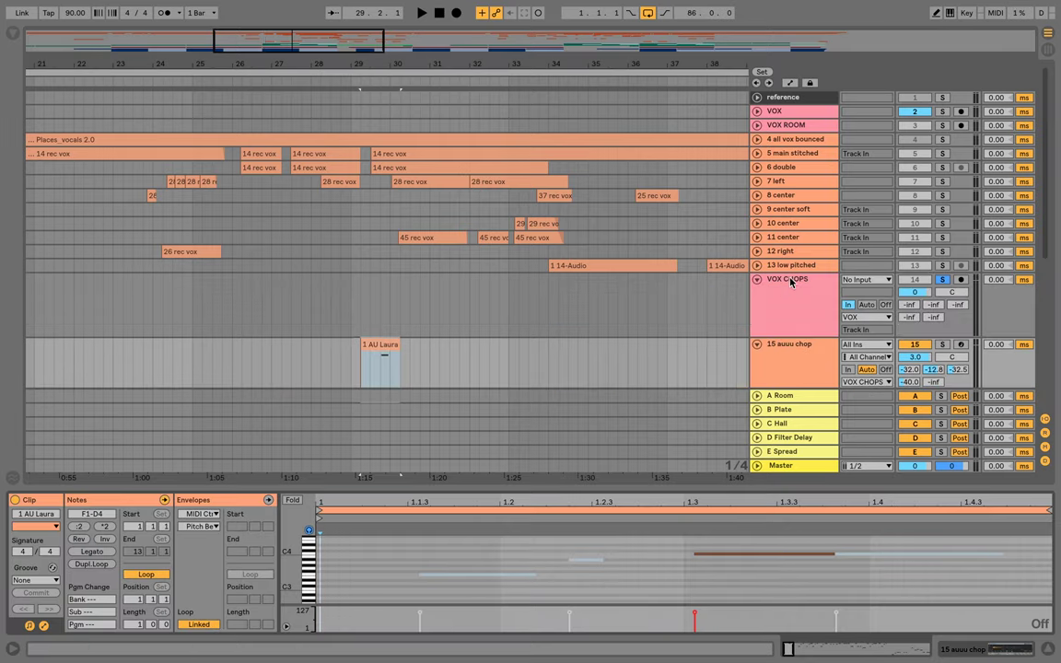
left_click(791, 281)
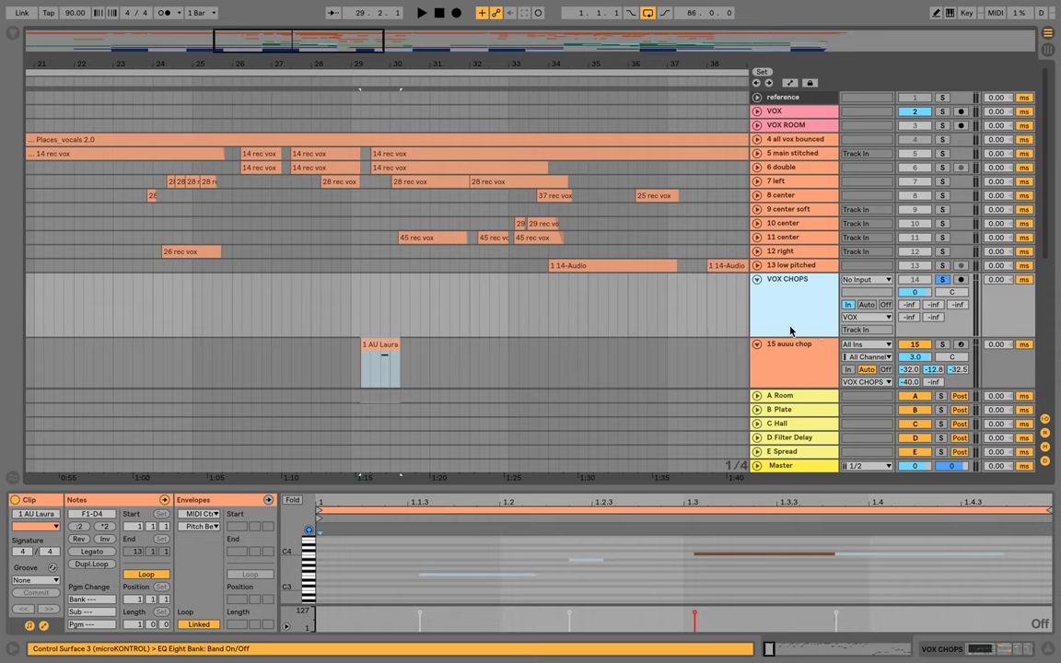
Show the VOX CHOPS bus effect chain and point out its EQ Eight, EQ Spreader and 193% width devices
key("shift+Tab")
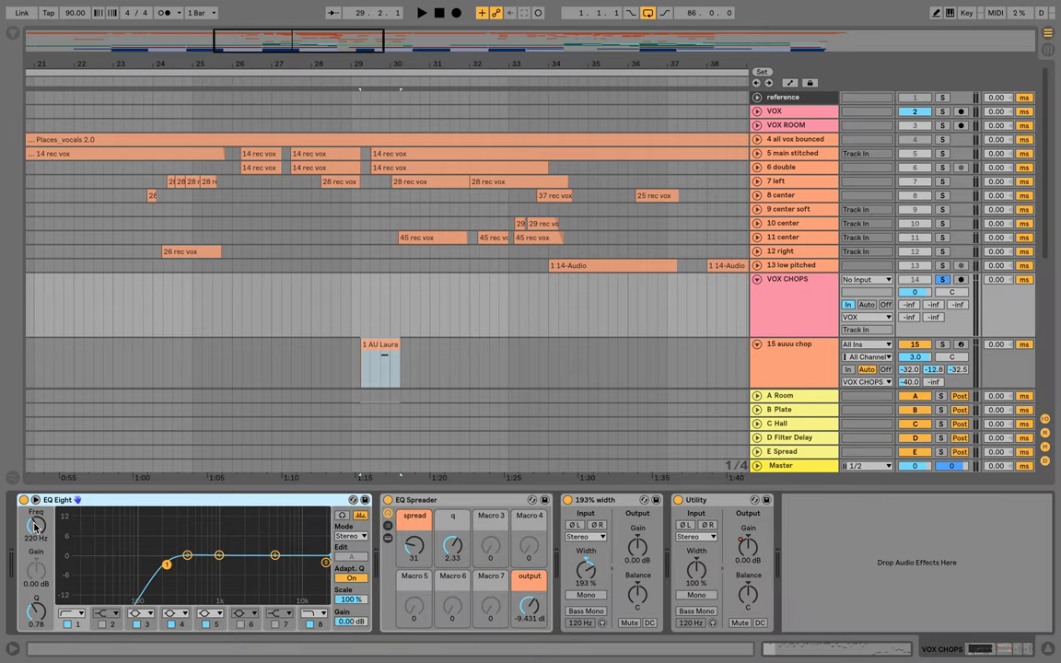
left_click(459, 500)
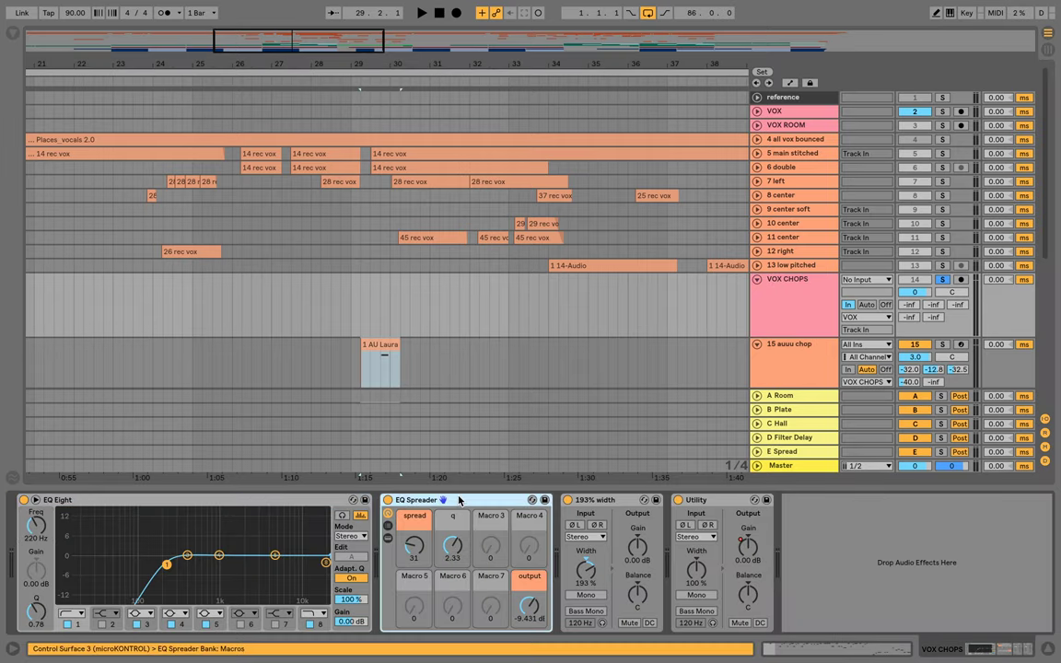
left_click(618, 502)
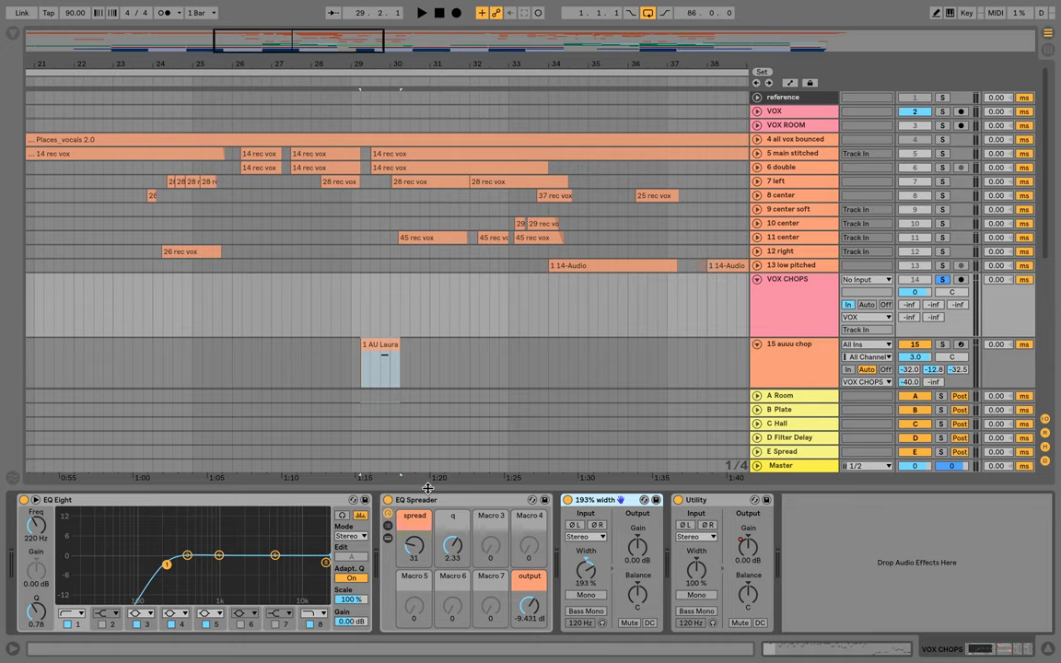
Audition the 15 auuu chop and 16 heee chop clips with EQ Spreader and 193% width bypassed on VOX CHOPS
key("space")
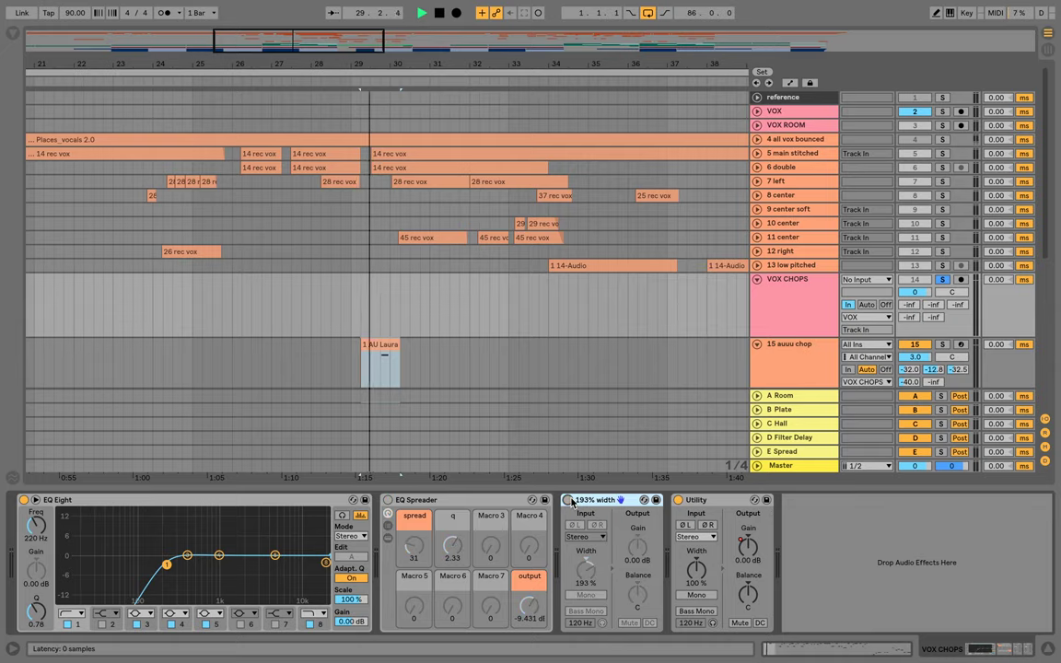
scroll(432, 288, "down", 3)
left_click(274, 346)
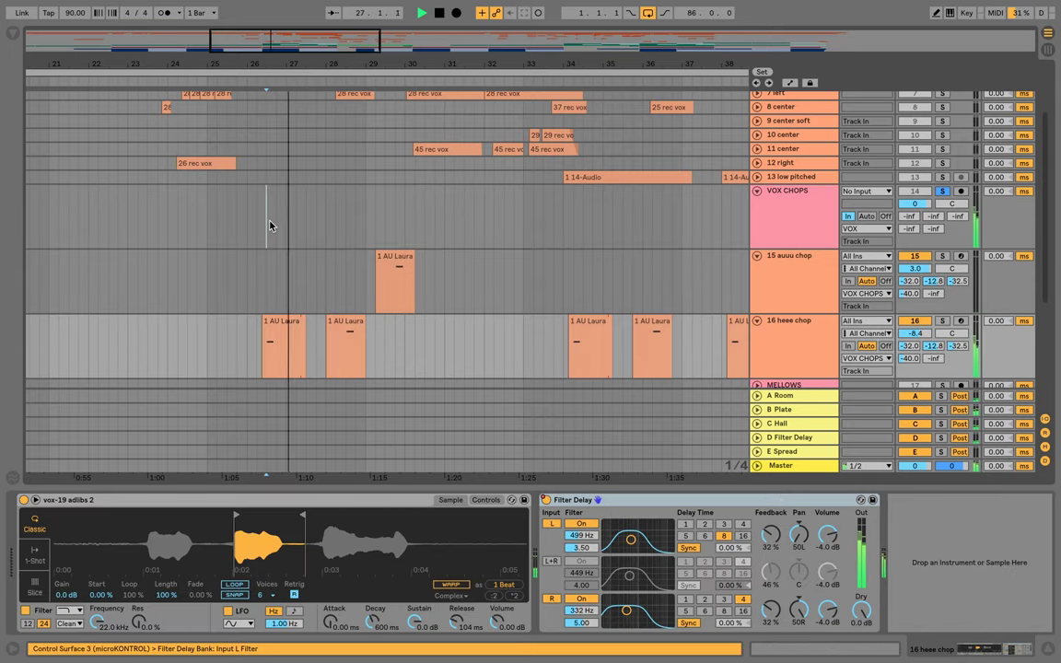
left_click(268, 228)
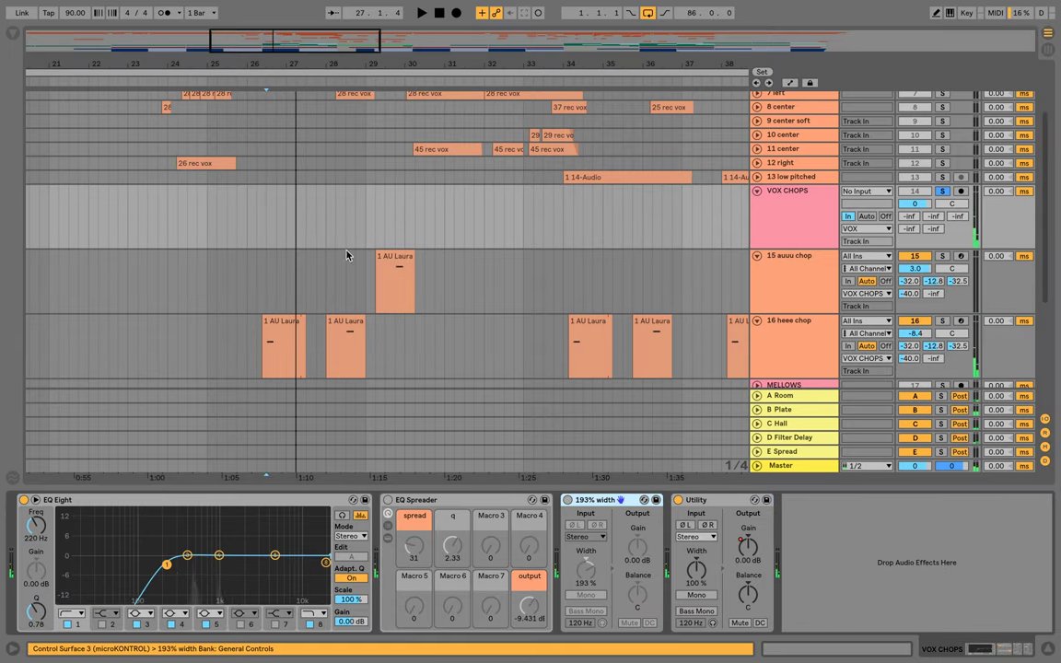
Re-enable EQ Spreader and 193% width on VOX CHOPS and audition the 16 heee chop clip at bar 26 again
left_click(387, 500)
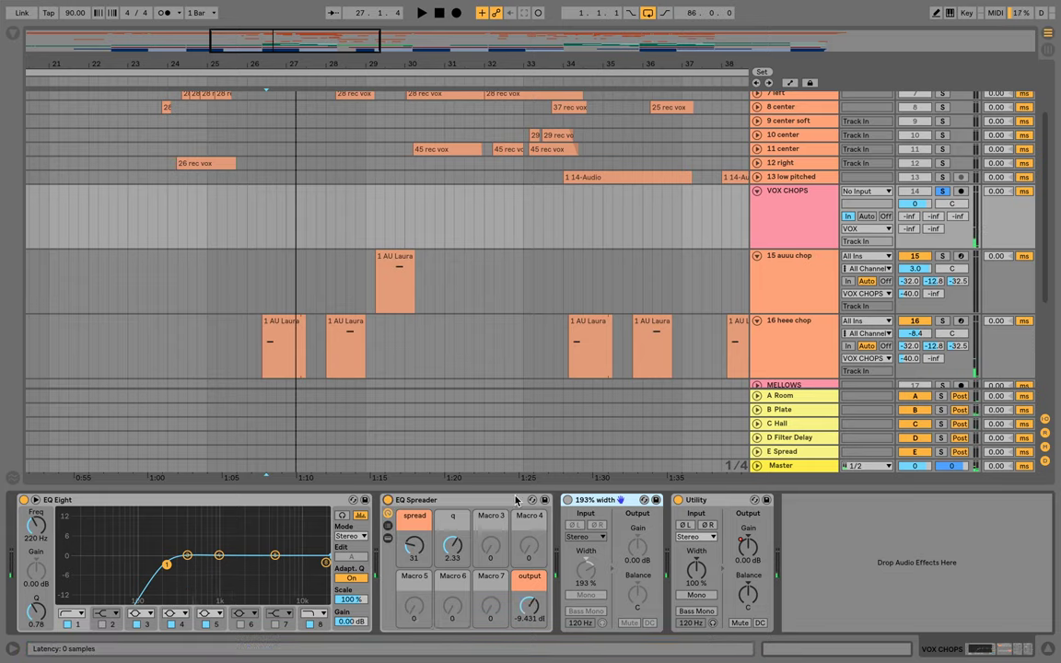
left_click(568, 500)
key("space")
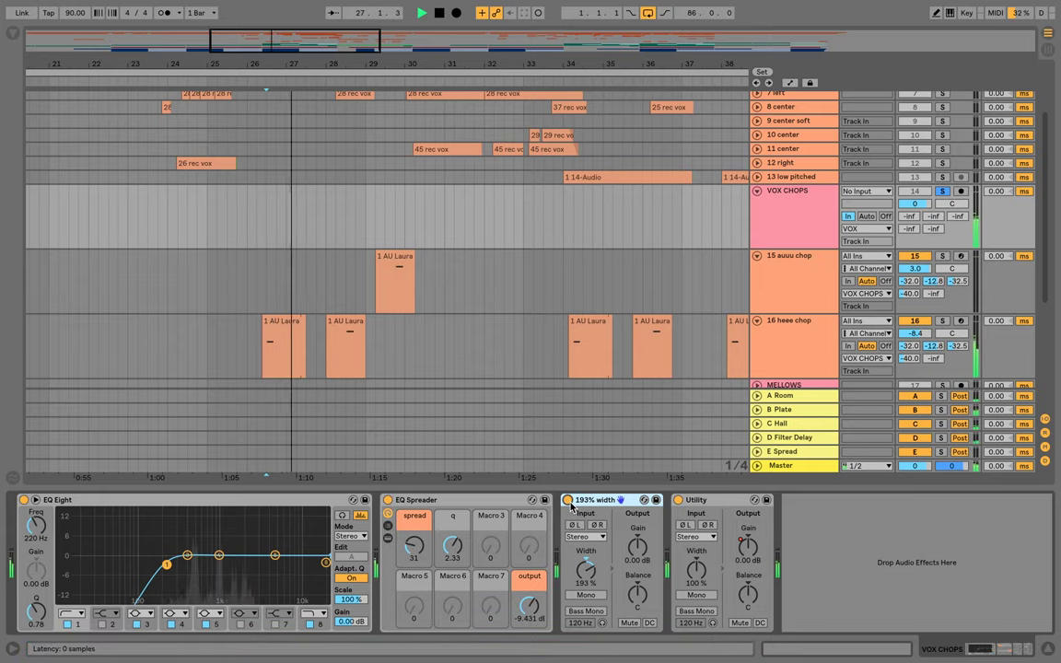
Solo the VOX bus alongside VOX CHOPS and audition from bar 26 with EQ Spreader and 193% width bypassed
scroll(654, 236, "up", 4)
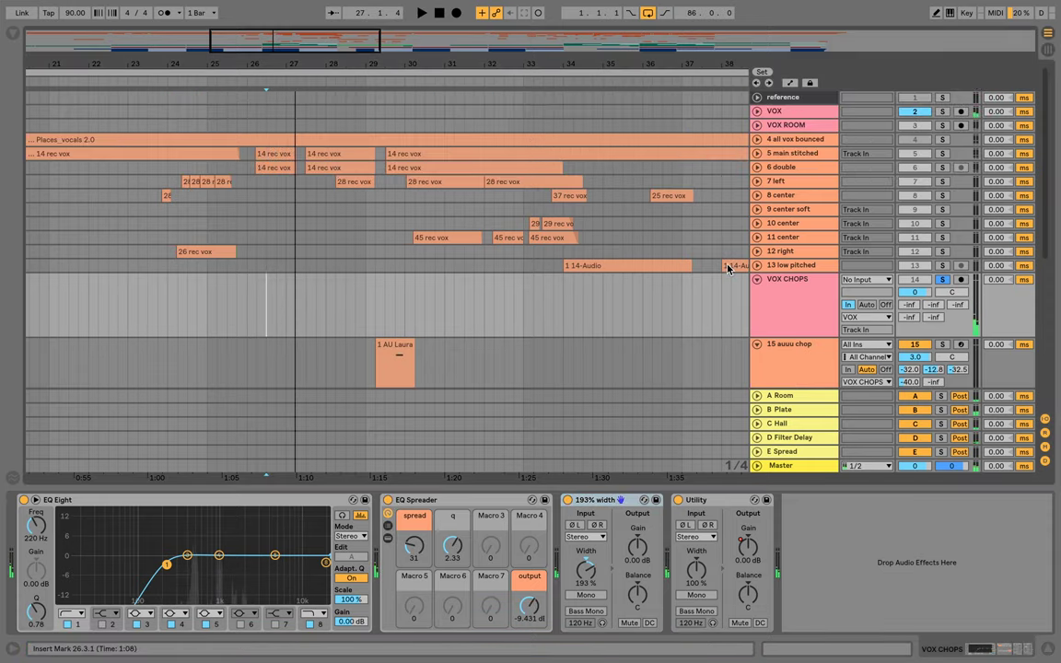
left_click(942, 111)
scroll(479, 350, "down", 2)
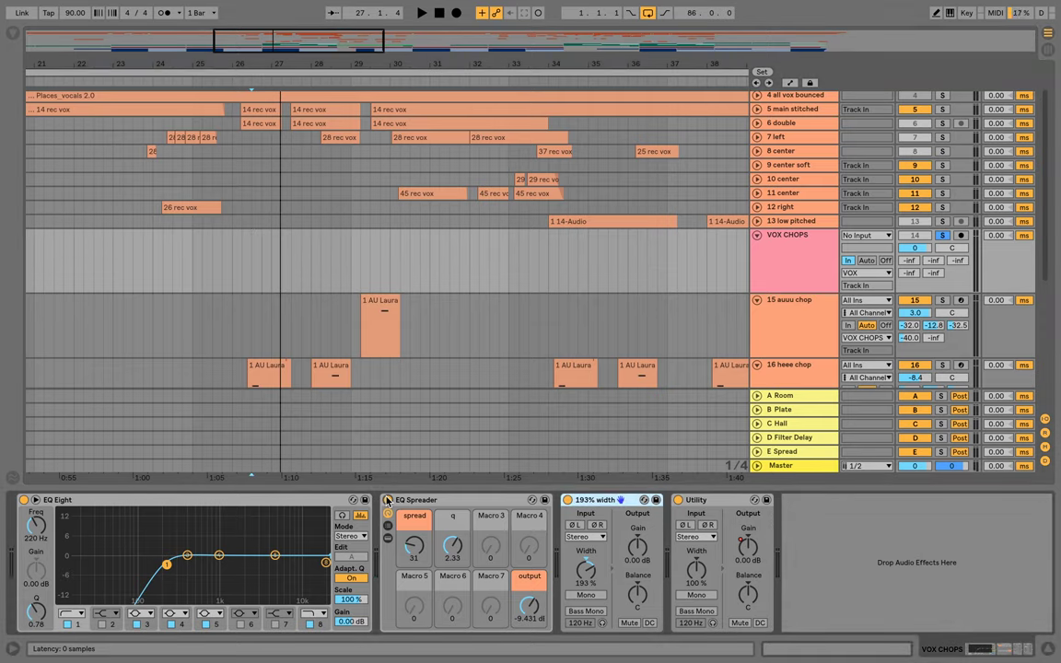
left_click(568, 500)
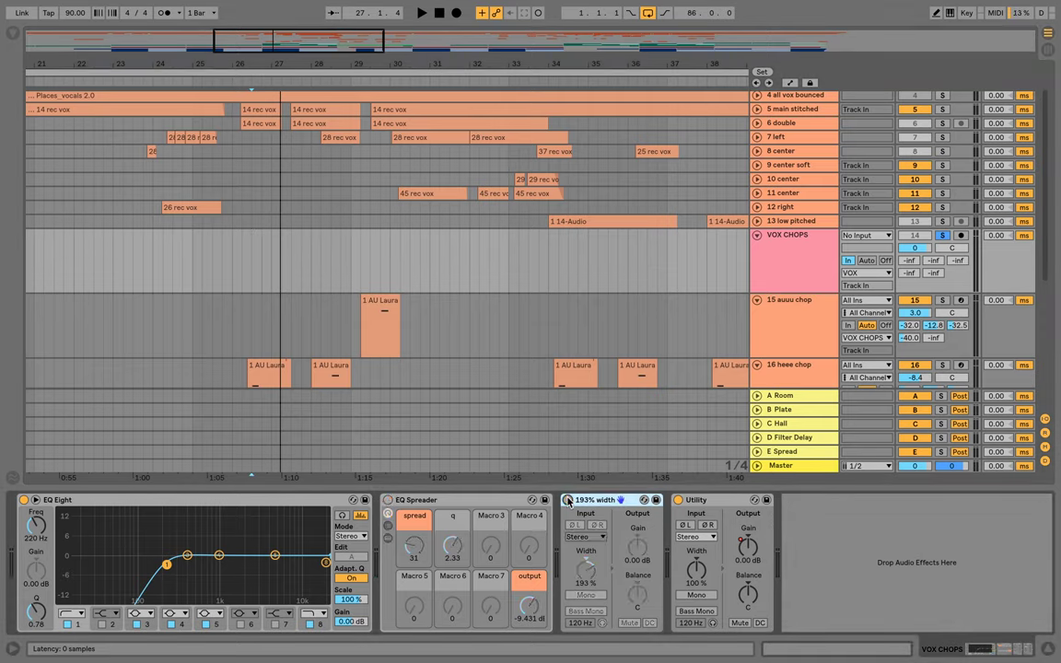
key("space")
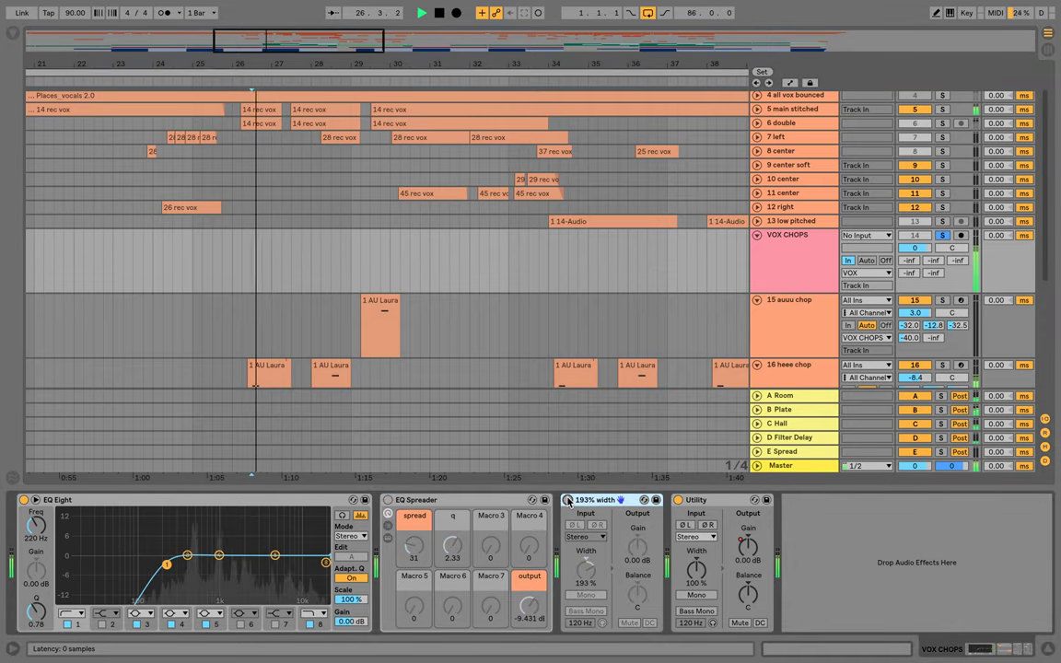
Re-enable EQ Spreader and 193% width, and audition the 16 heee chop clip at bar 28 and the 15 auuu chop clip
left_click(387, 501)
left_click(568, 500)
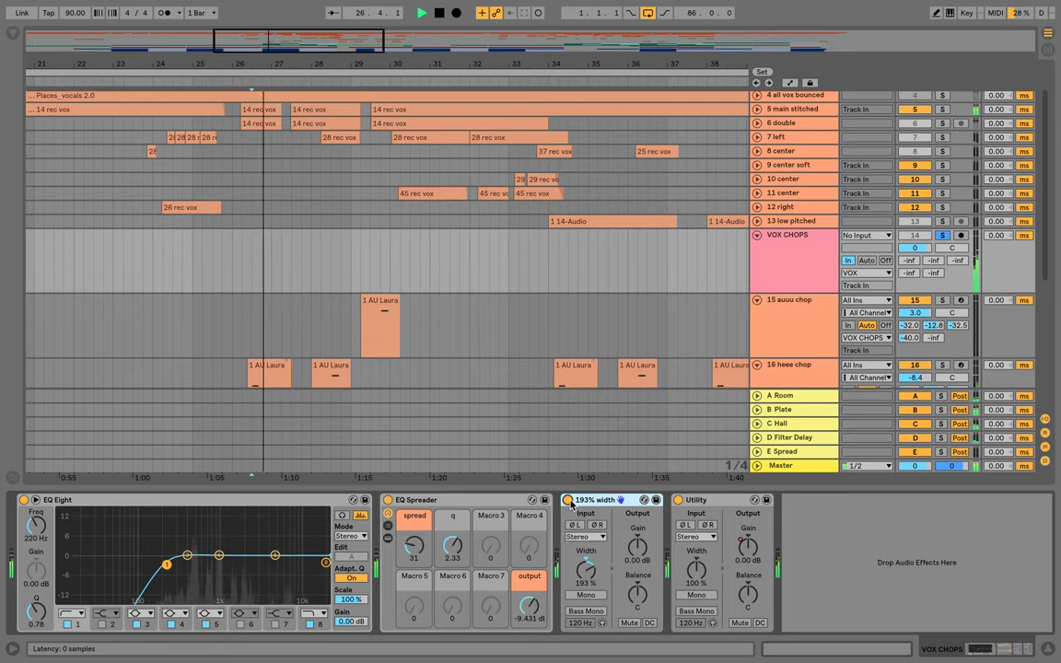
left_click(330, 366)
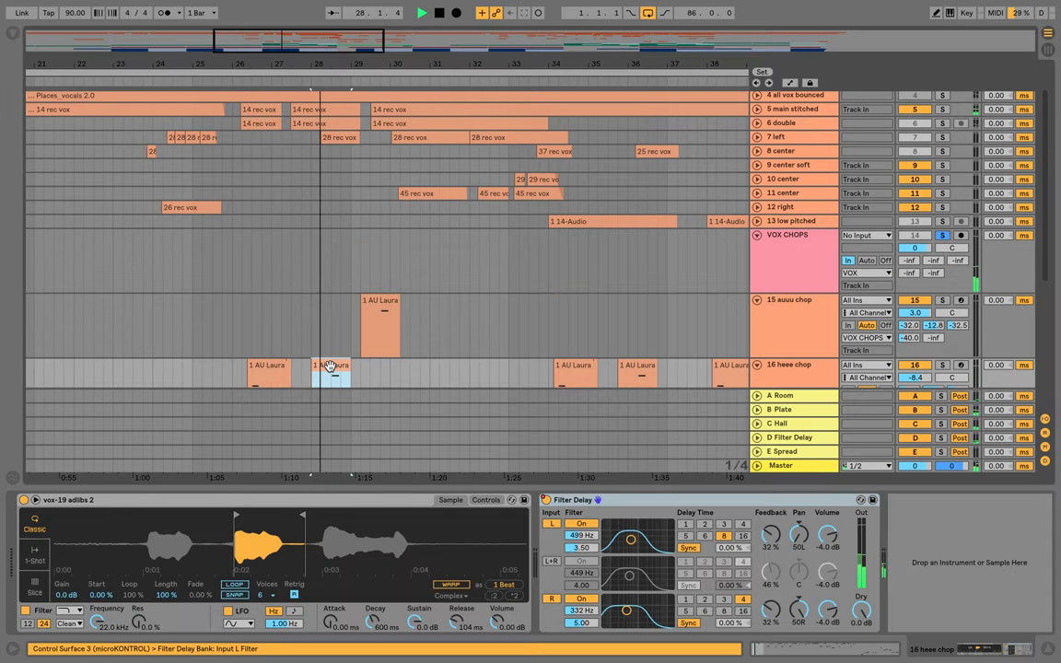
left_click(369, 274)
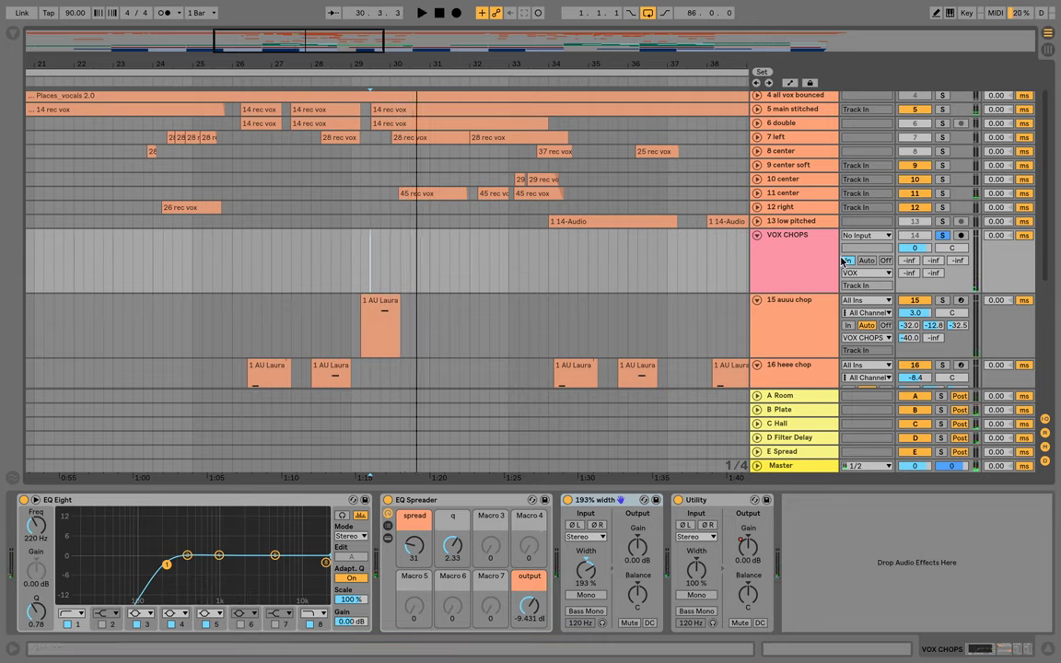
Turn off the VOX and VOX CHOPS solos and collapse all the tracks
left_click(943, 236)
key("alt+u")
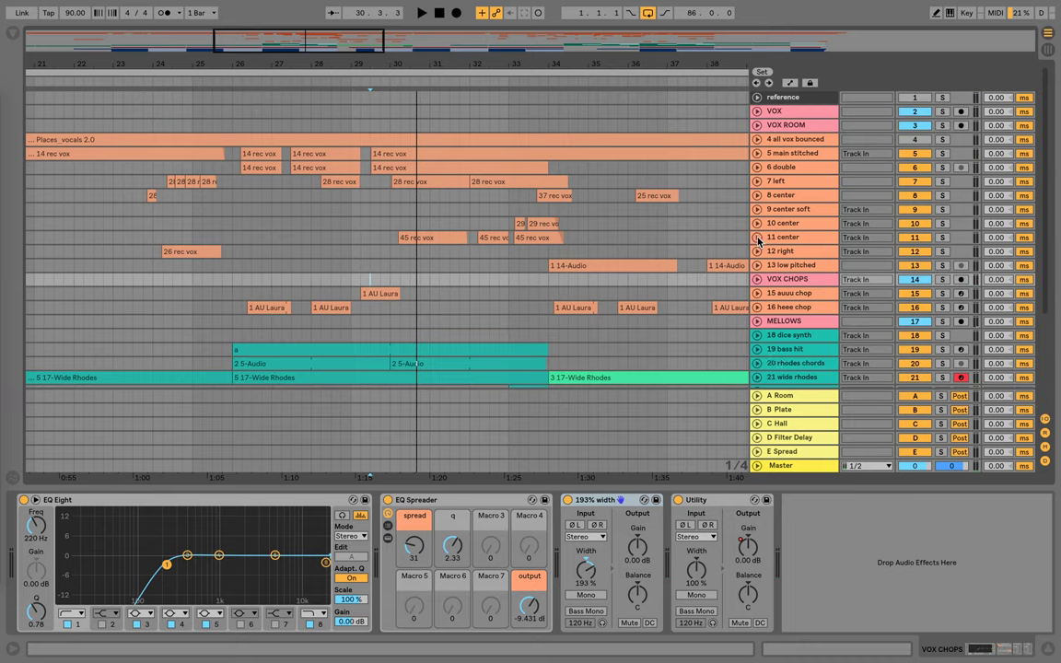
Show the A Room and C Hall effect chains while selecting the A Room, B Plate and C Hall returns
left_click(776, 396)
scroll(779, 372, "down", 5)
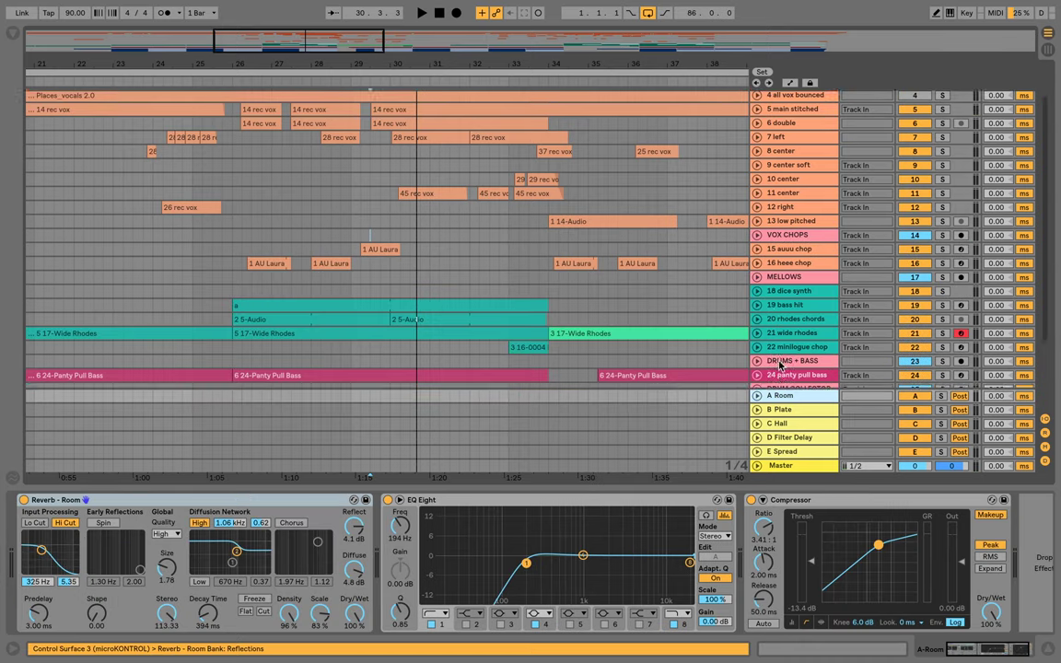
left_click(780, 424)
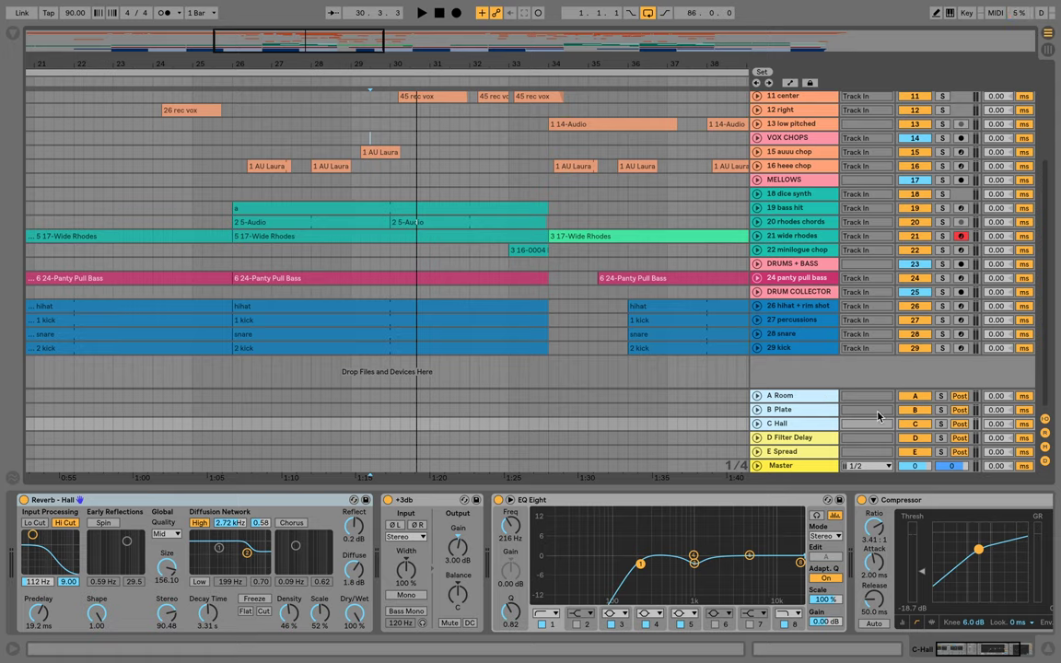
Audition the A Room, B Plate and C Hall returns soloed one at a time from bar 26, ending with no return soloed
left_click(233, 431)
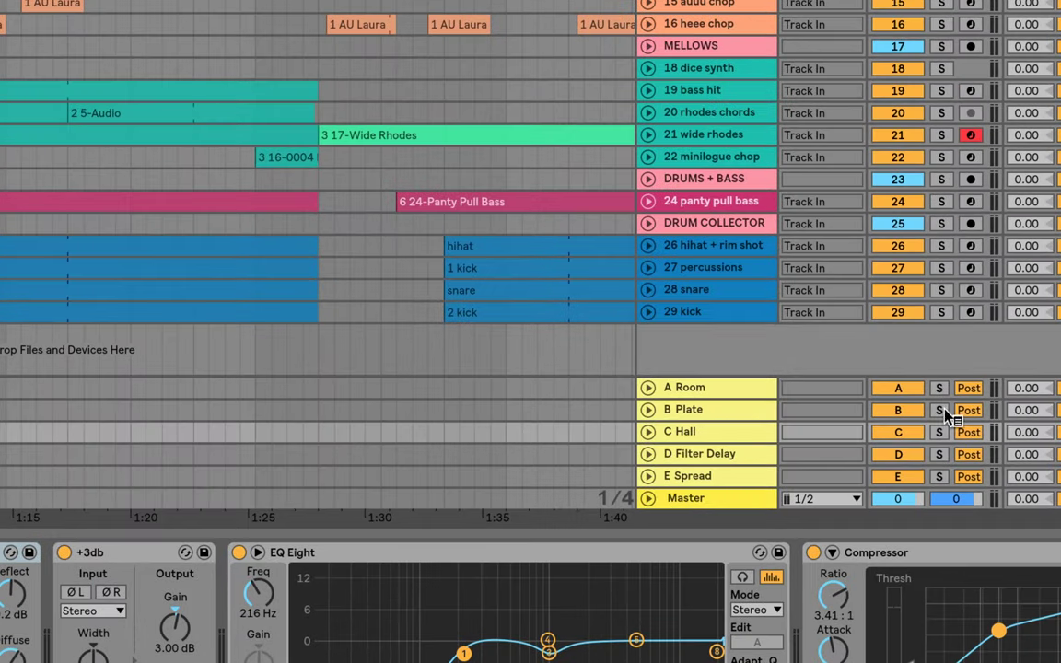
left_click(941, 396)
key("space")
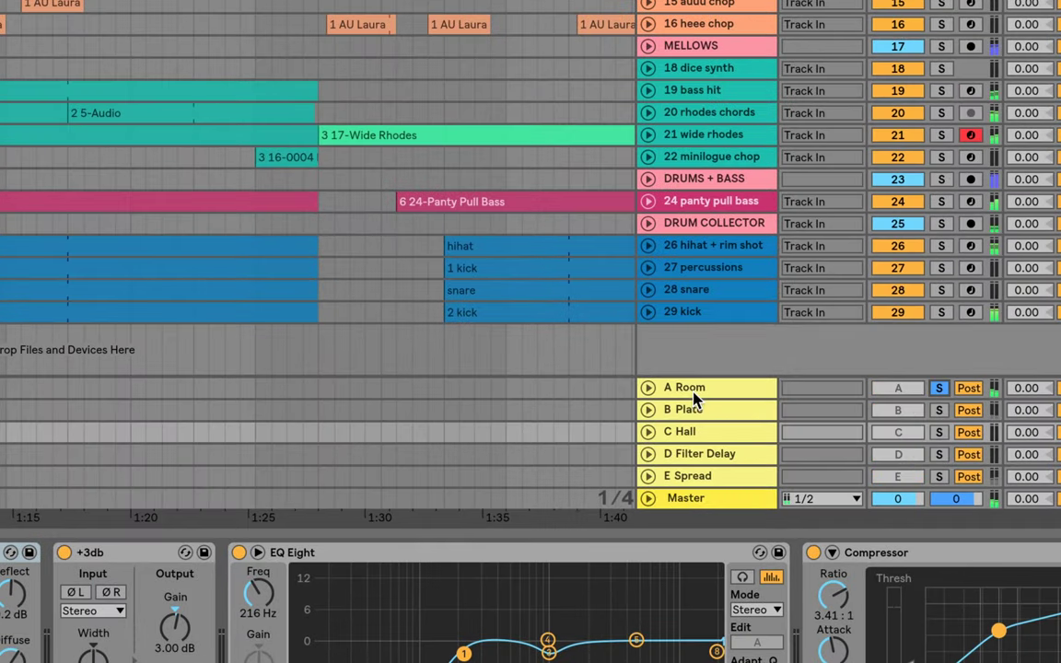
left_click(940, 410)
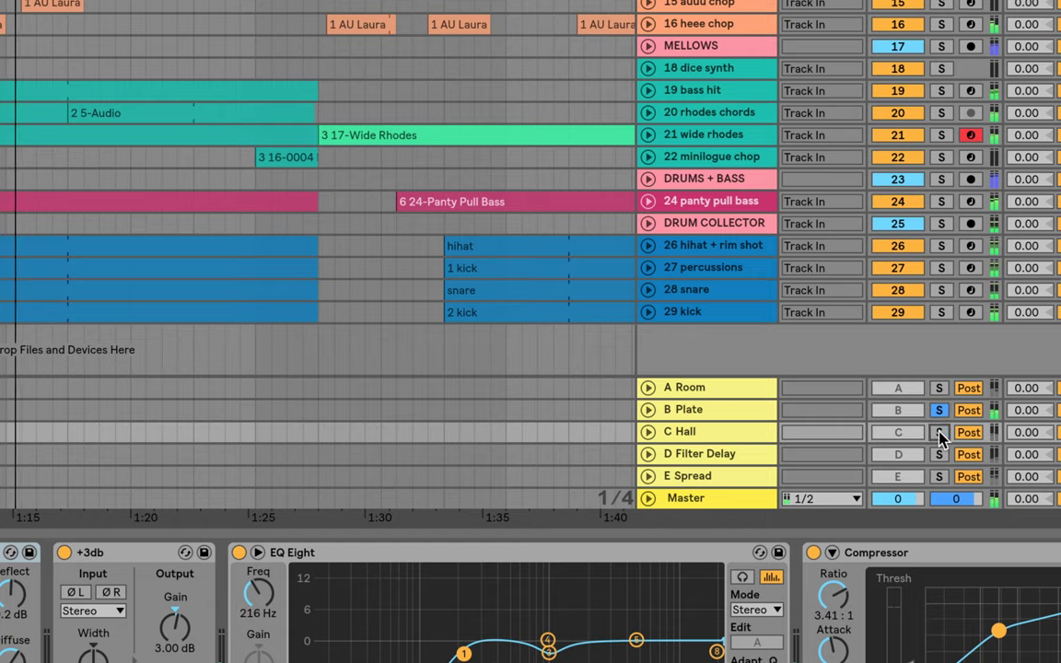
left_click(940, 432)
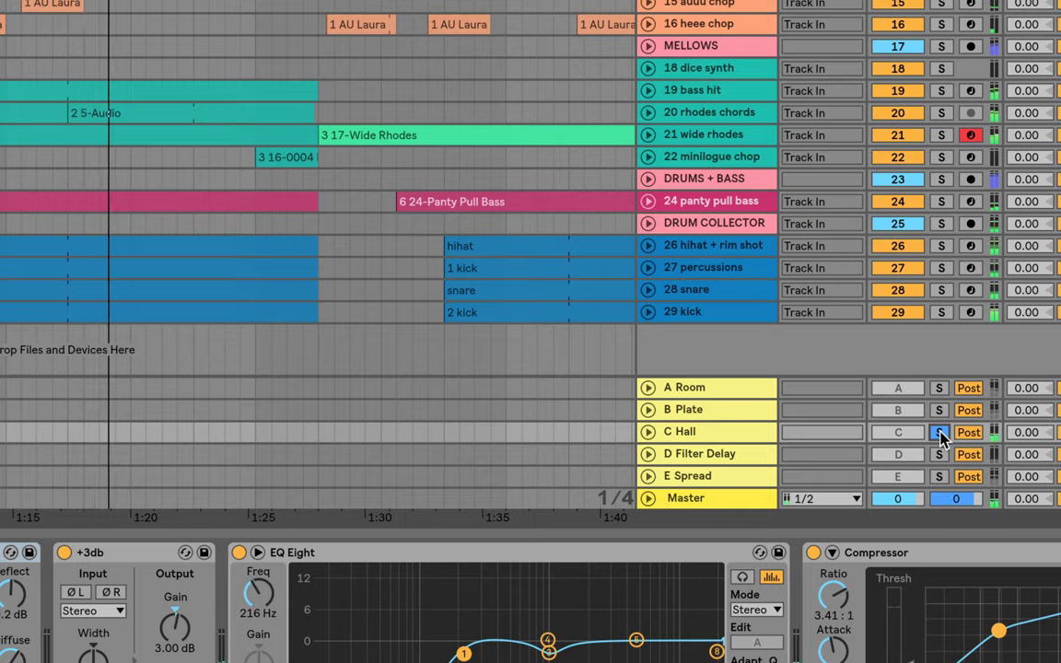
left_click(939, 411)
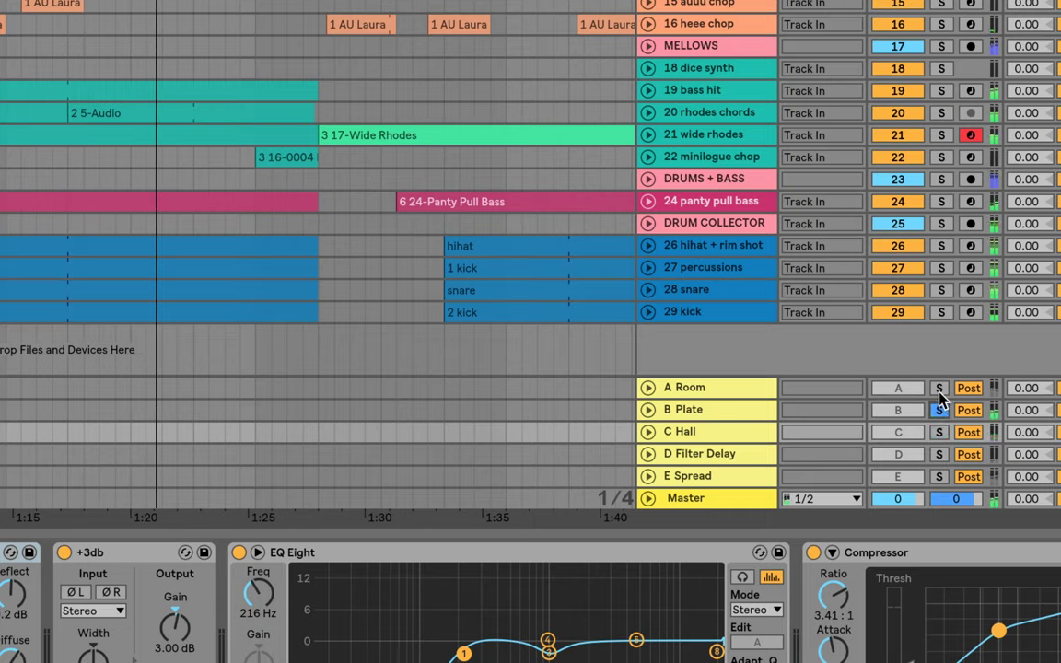
left_click(939, 389)
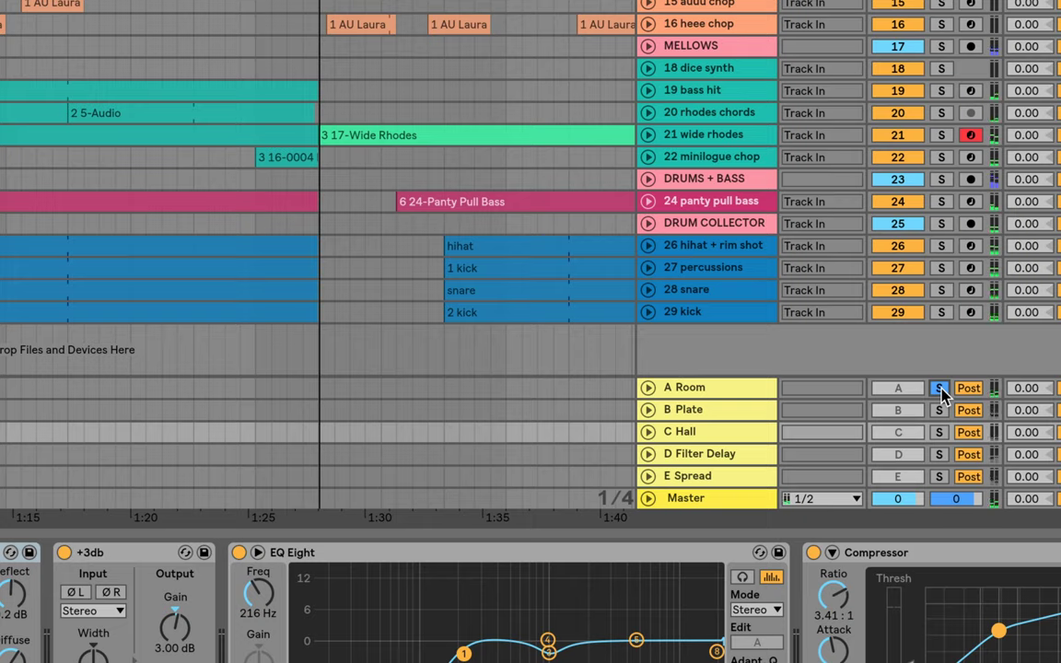
left_click(939, 389)
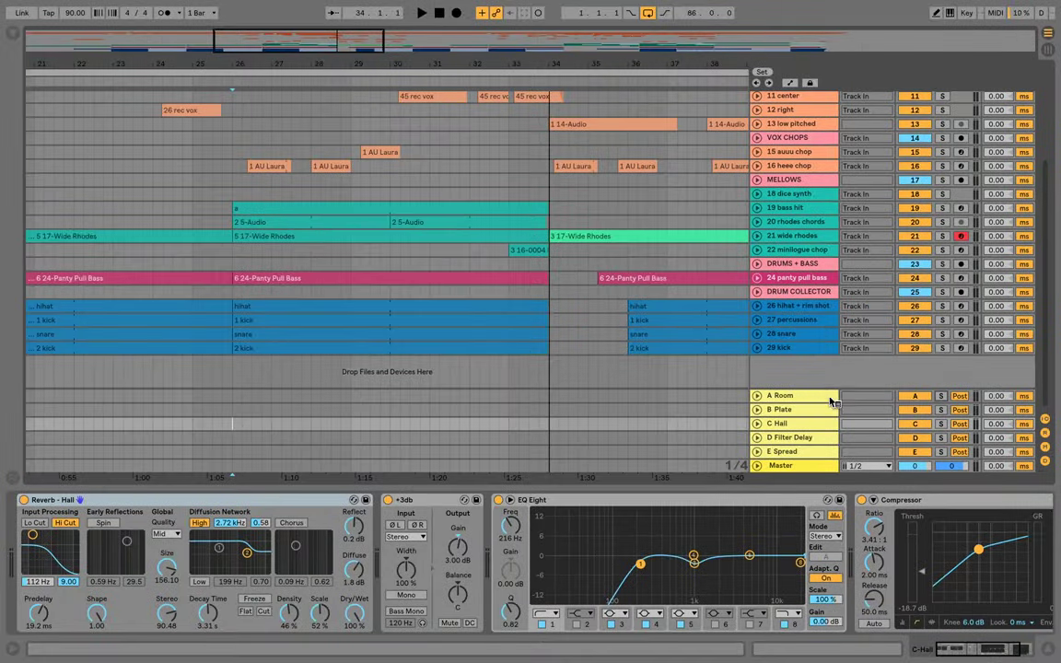
Expand 24 panty pull bass, 21 wide rhodes and 20 rhodes chords in turn to check their sends, collapsing each again
left_click(648, 200)
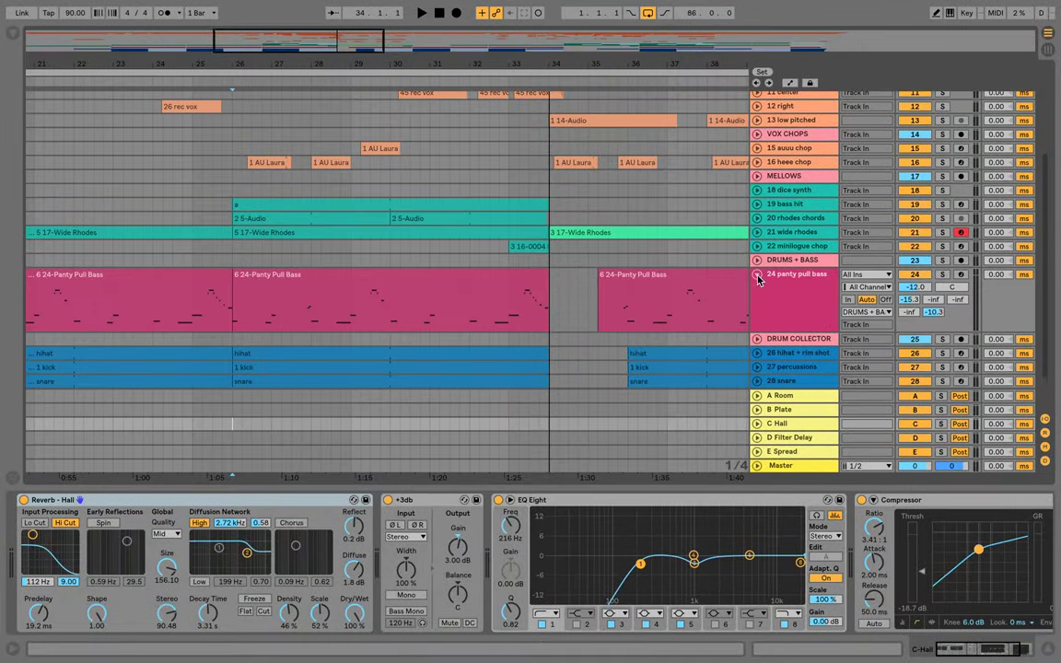
left_click(757, 275)
left_click(757, 232)
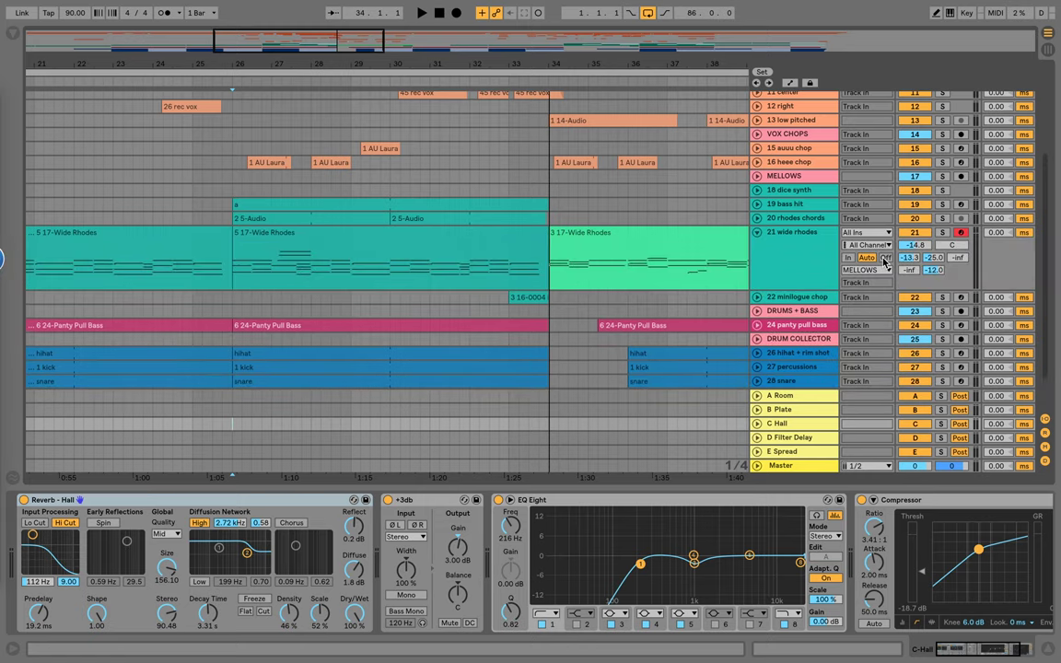
left_click(757, 231)
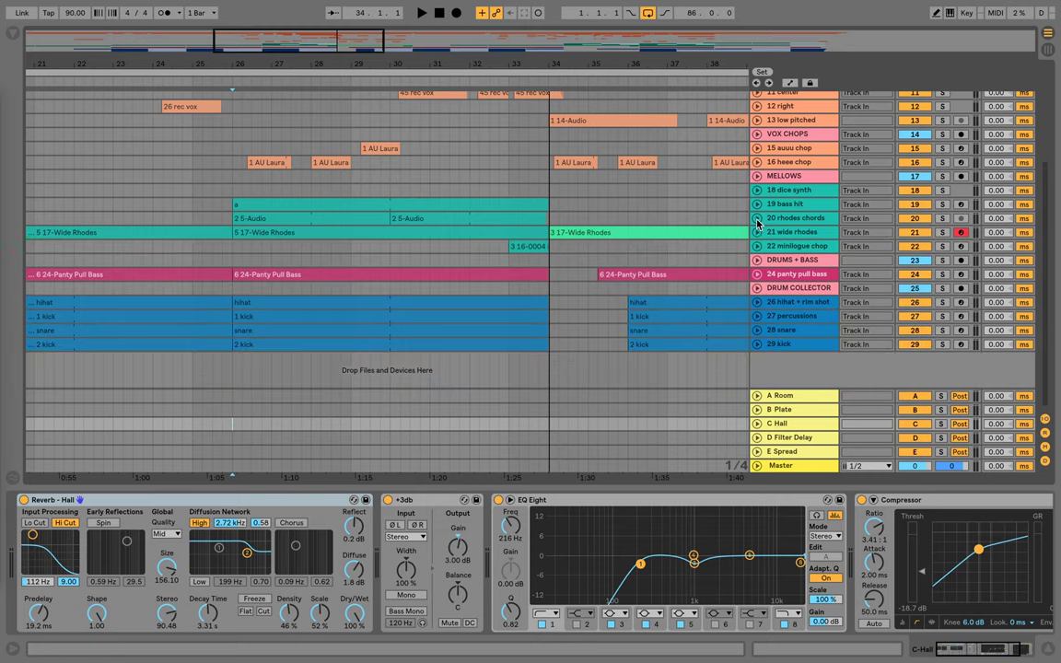
left_click(757, 220)
left_click(757, 221)
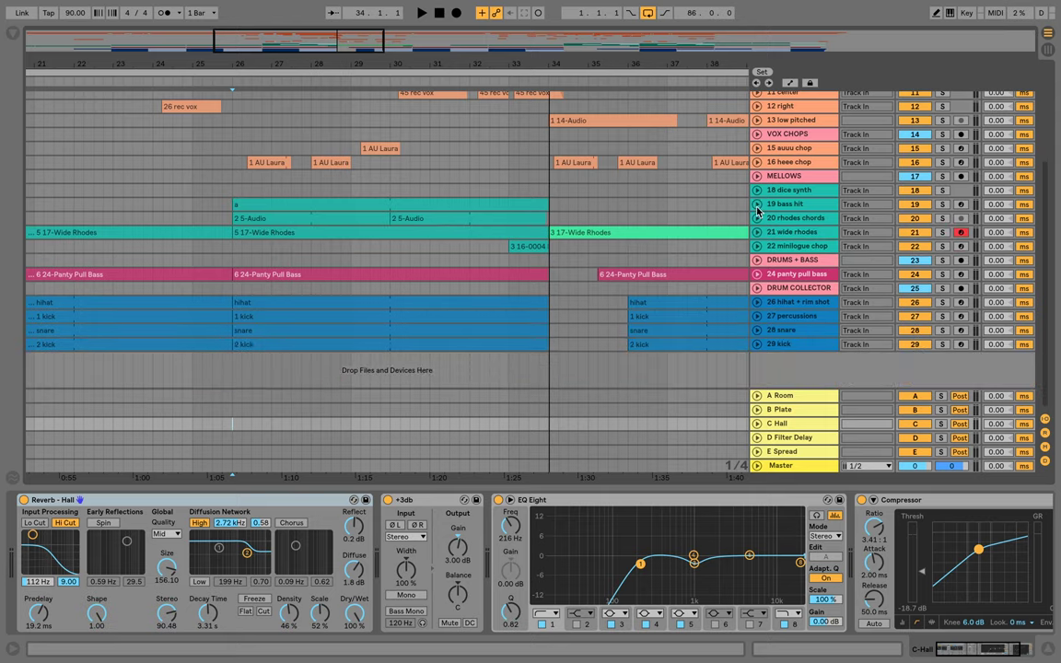
Check the sends of 19 bass hit, 18 dice synth and 21 wide rhodes, expanding and collapsing each track
left_click(757, 205)
left_click(757, 204)
left_click(757, 189)
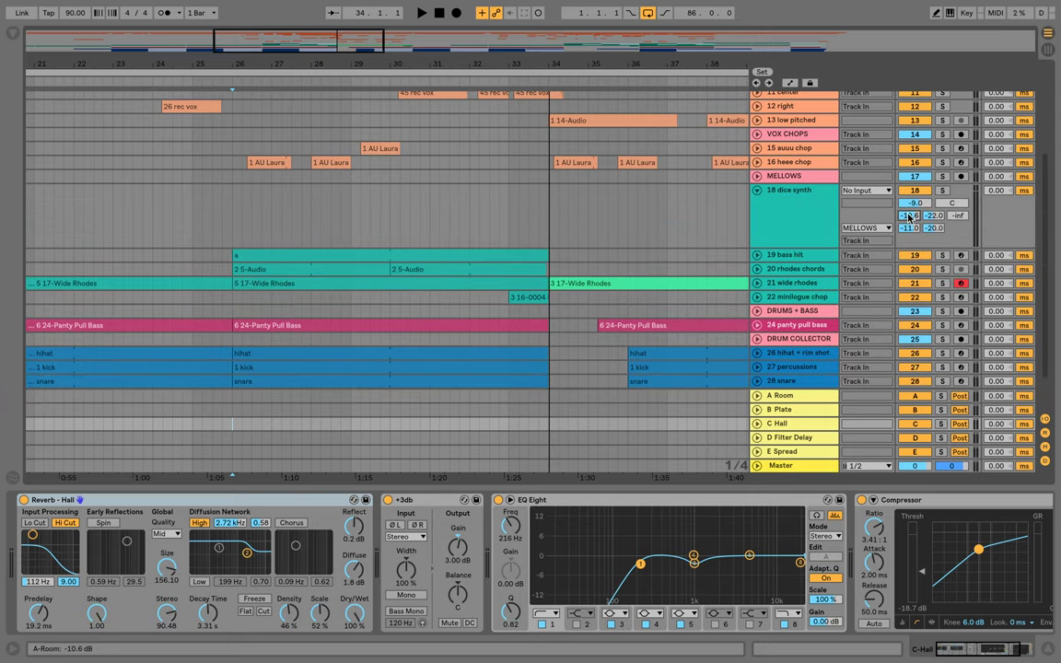
left_click(757, 190)
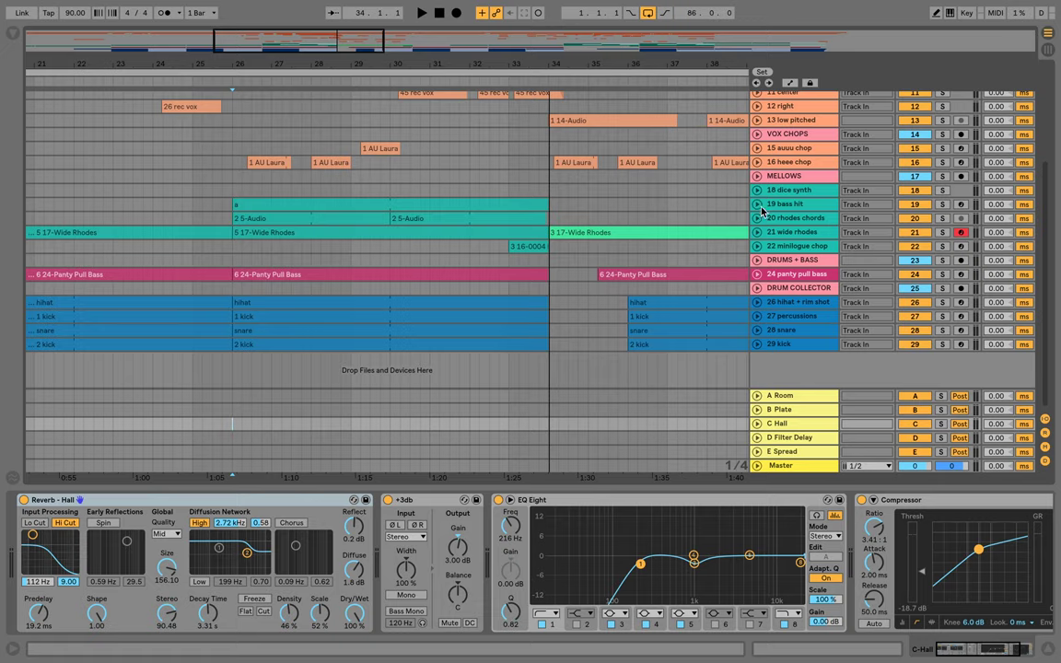
left_click(757, 232)
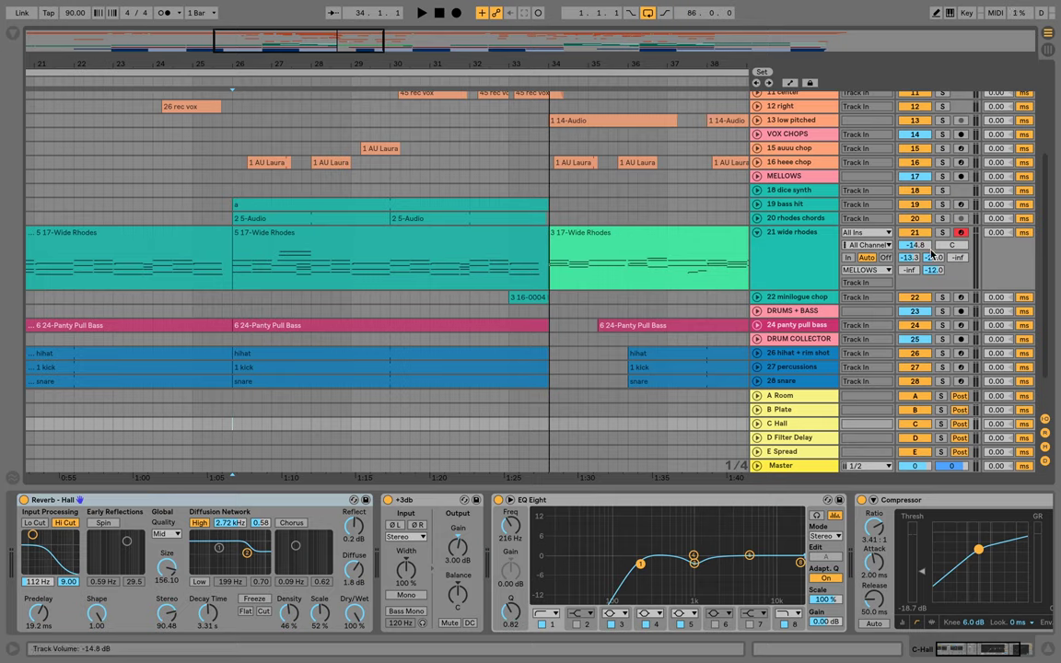
left_click(757, 232)
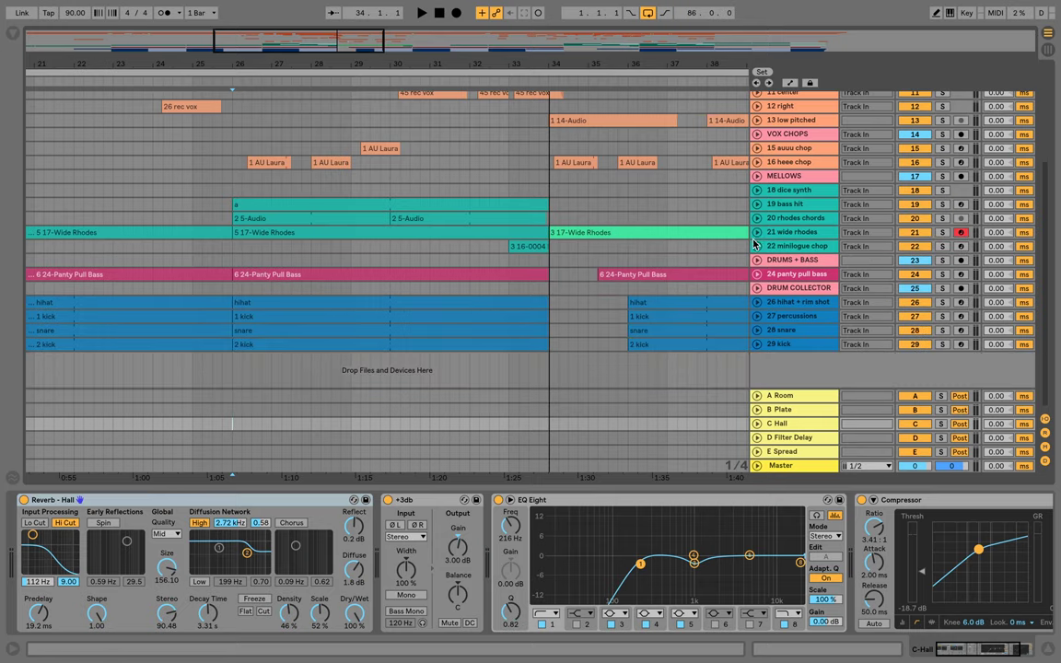
Expand the VOX CHOPS bus to check its sends and output routing, and collapse it again
scroll(759, 251, "up", 1)
left_click(757, 163)
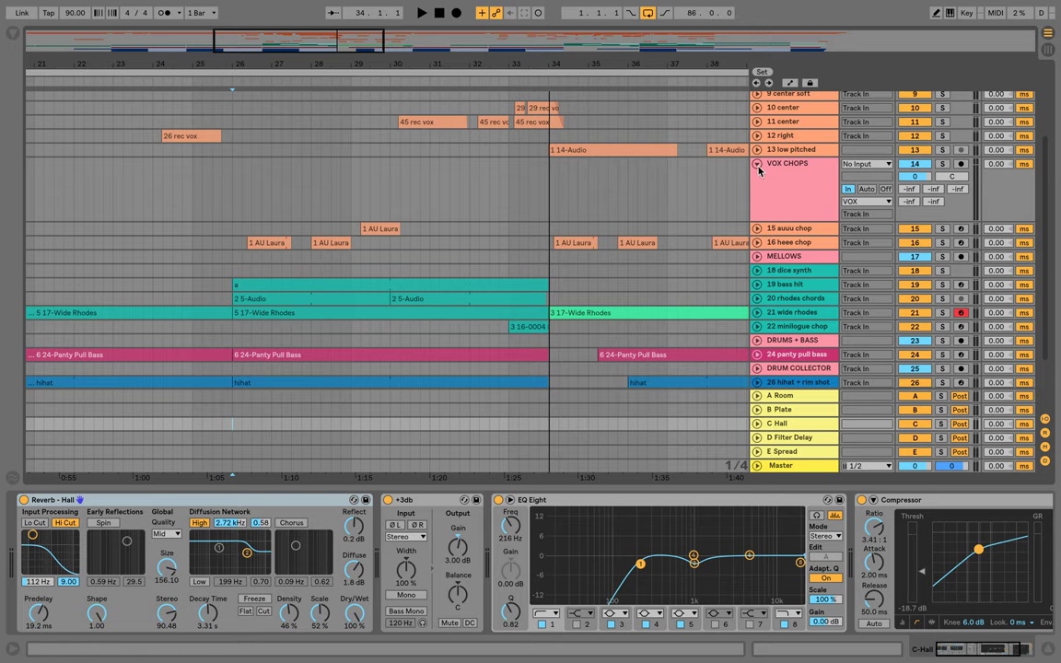
left_click(757, 163)
scroll(763, 313, "up", 3)
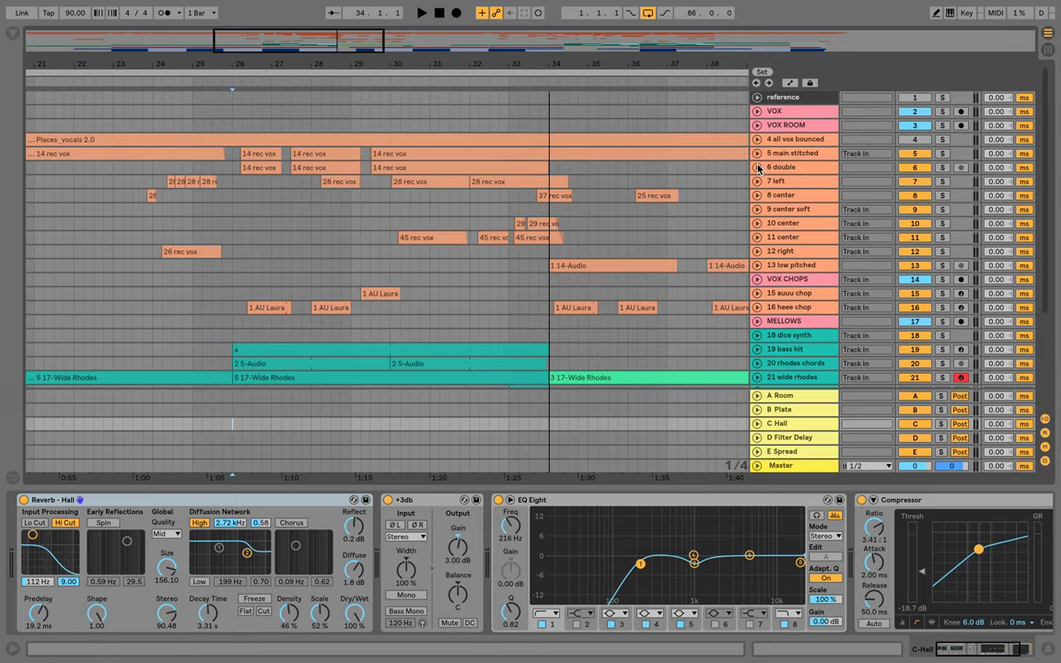
Expand 15 auuu chop and 7 left in turn to check their sends, collapsing each again
left_click(757, 293)
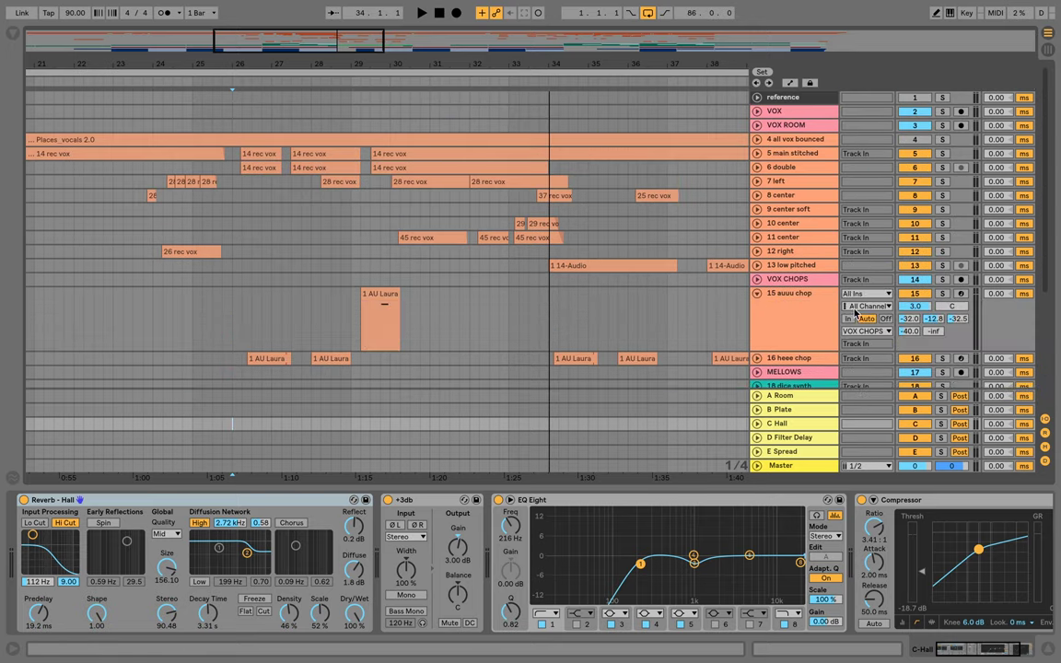
left_click(757, 293)
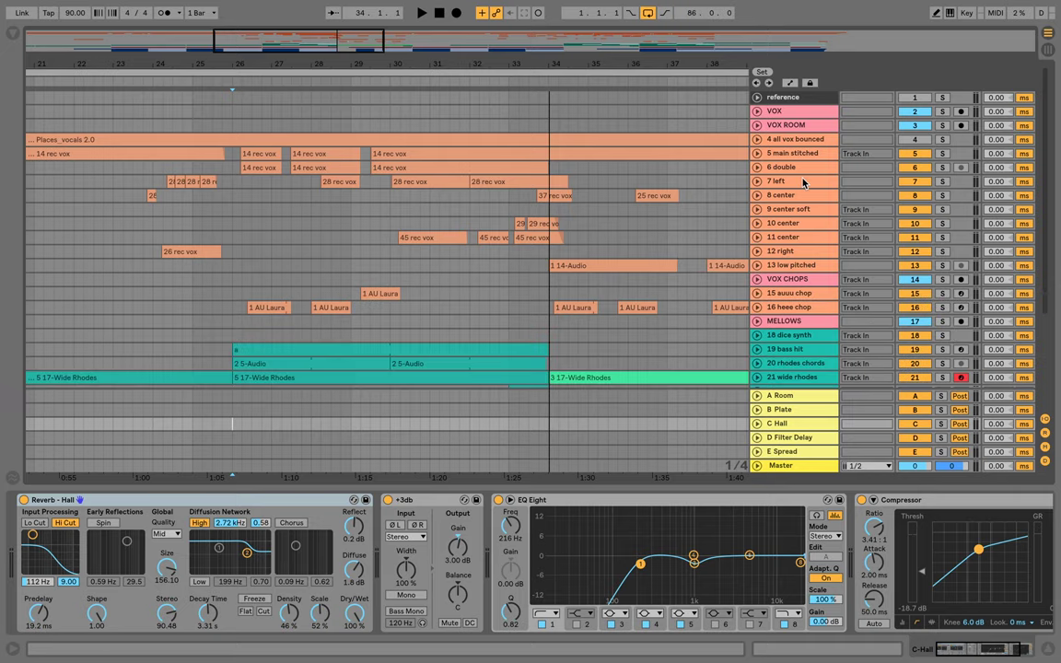
left_click(757, 181)
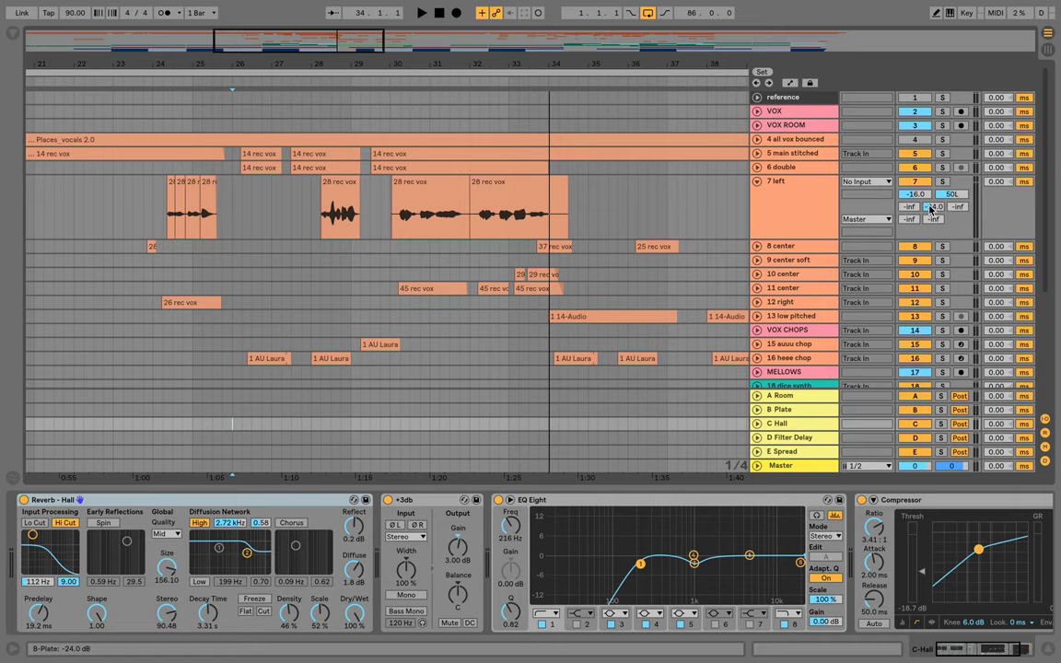
left_click(757, 182)
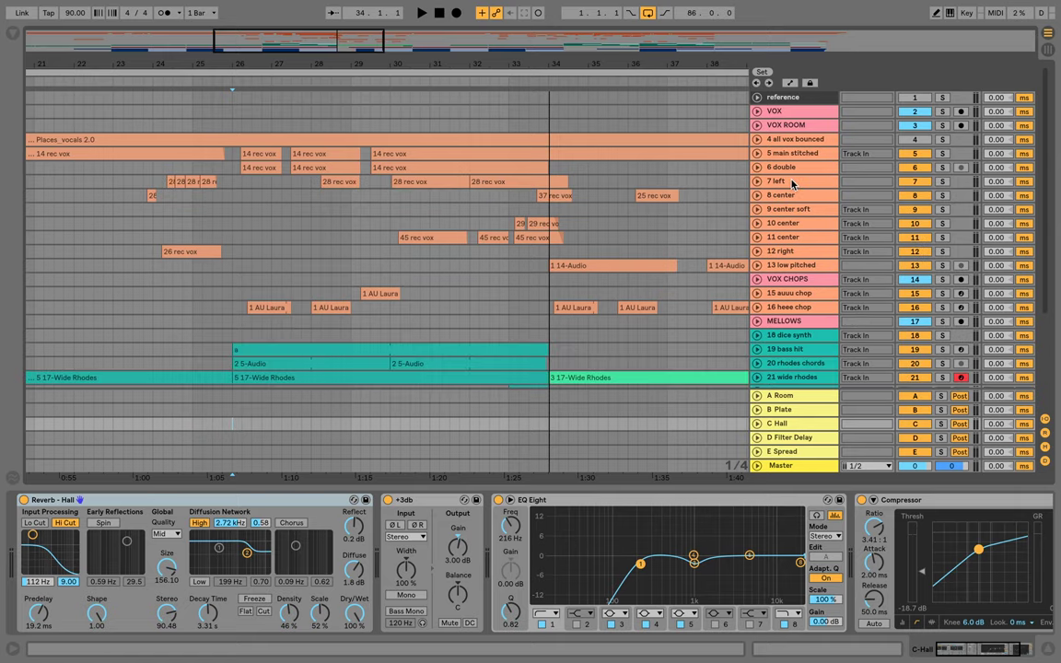
Check the sends of the VOX bus and 5 main stitched, including the latter's C Hall send, and leave both tracks collapsed
left_click(776, 113)
left_click(757, 112)
left_click(757, 112)
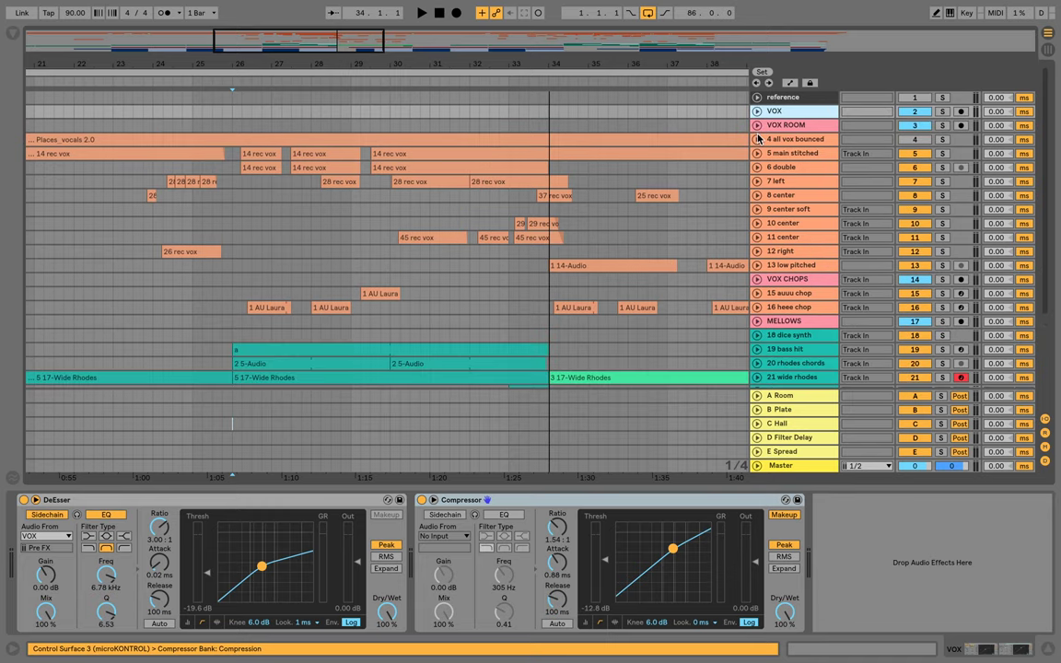
left_click(757, 154)
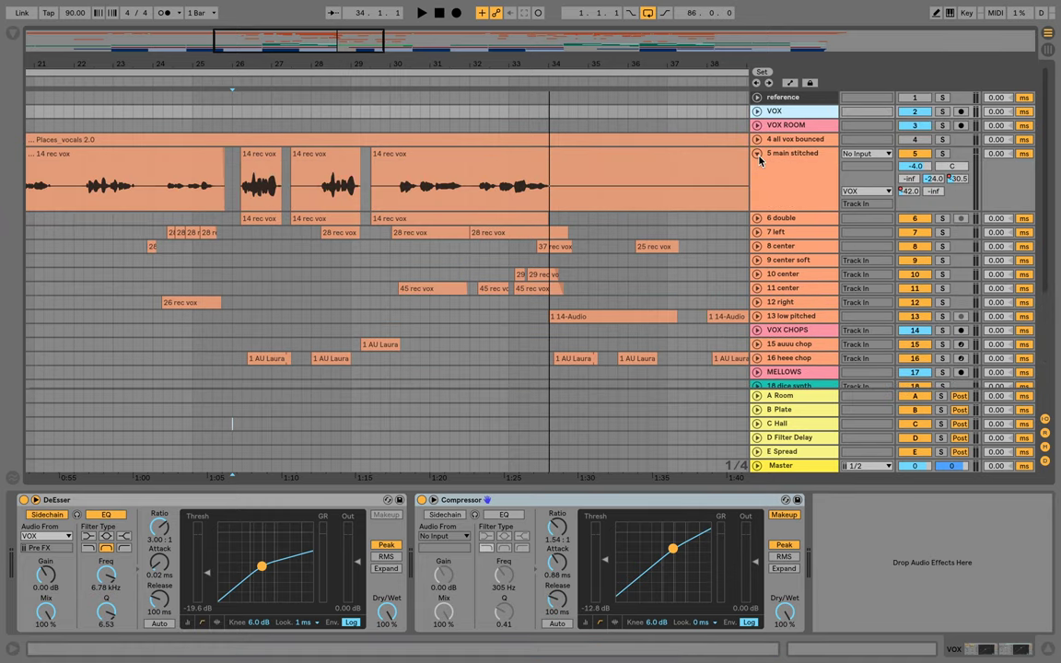
left_click(960, 180)
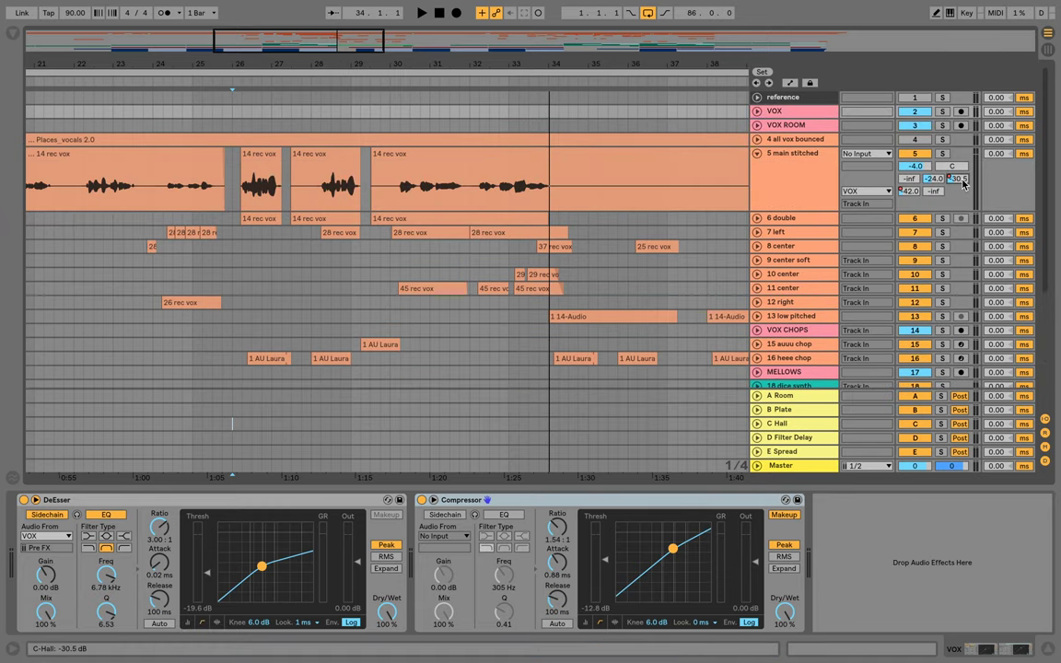
left_click(757, 154)
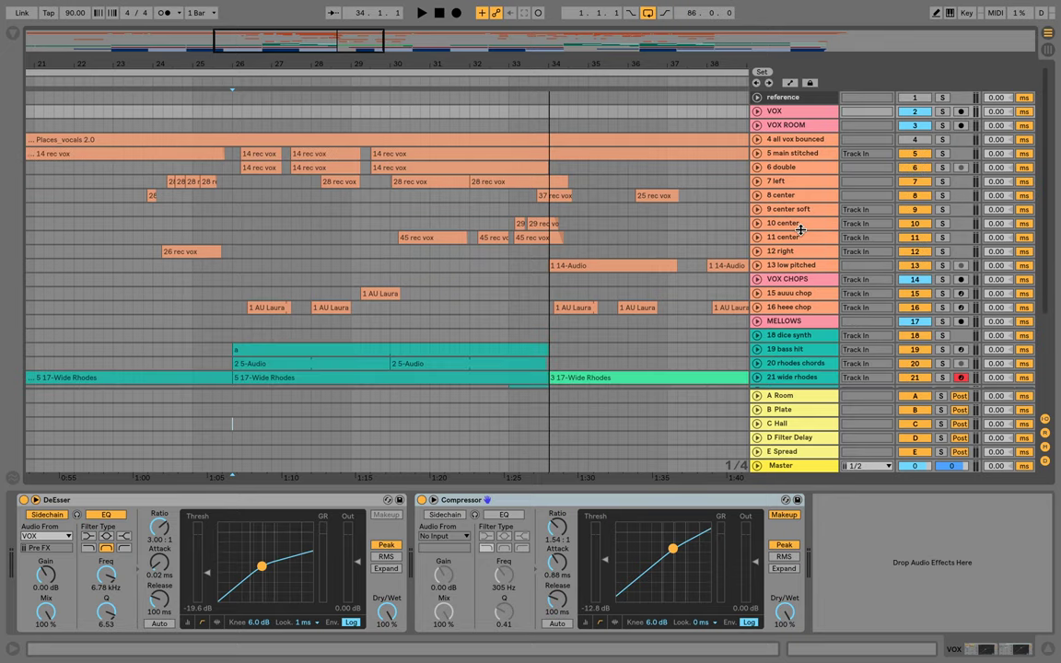
Show the A Room return's devices and examine the reverb's size and decay time and the EQ Eight's low-cut frequency
scroll(723, 210, "down", 5)
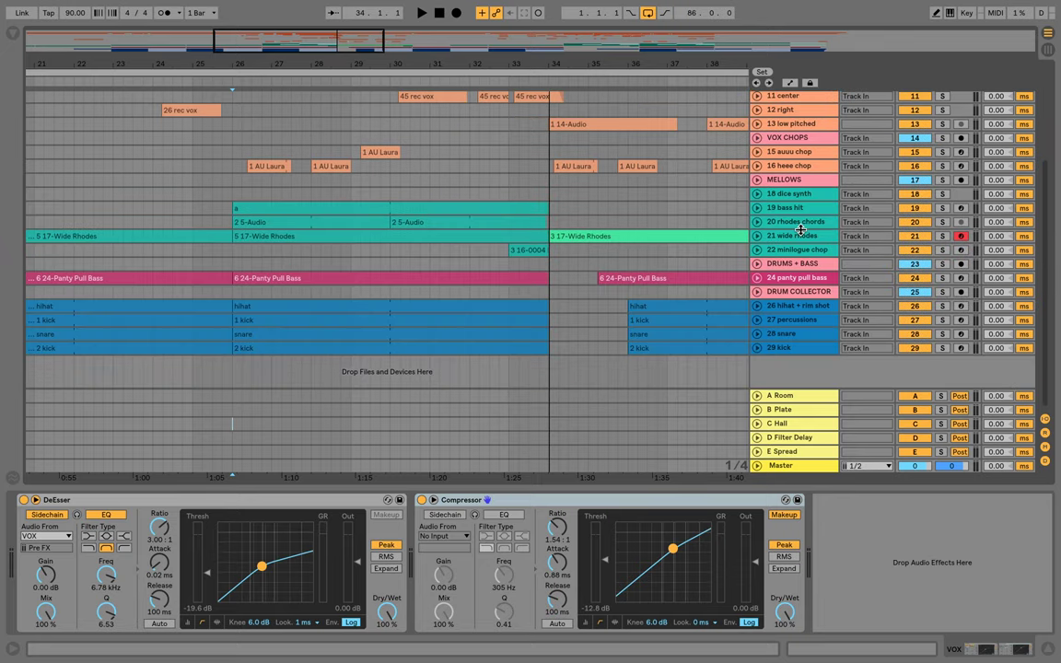
left_click(790, 398)
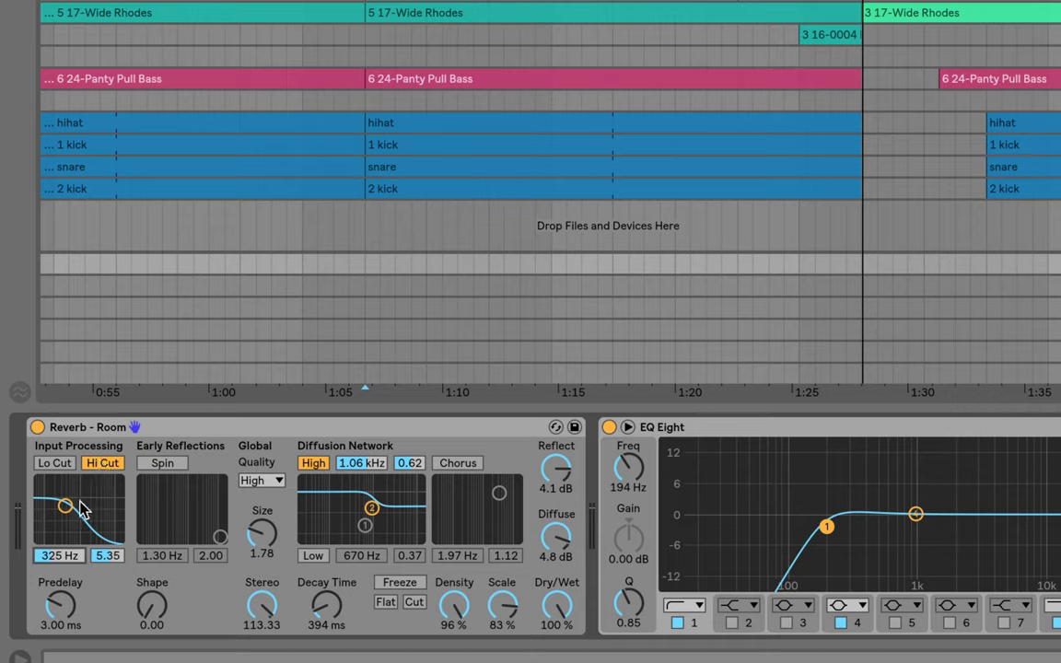
left_click(267, 529)
left_click(333, 608)
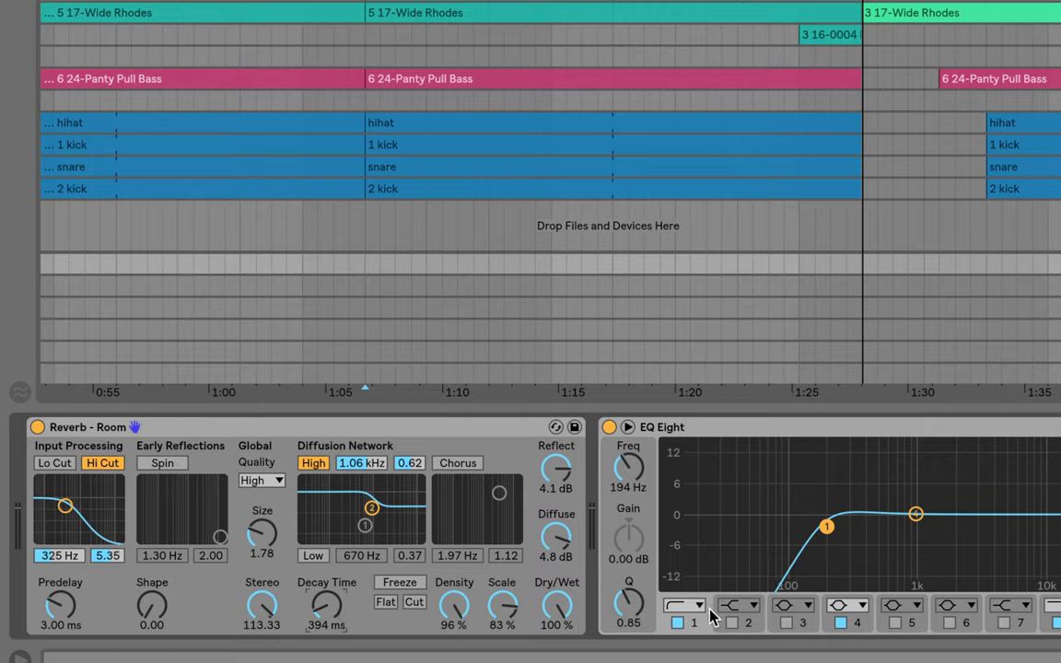
left_click(635, 491)
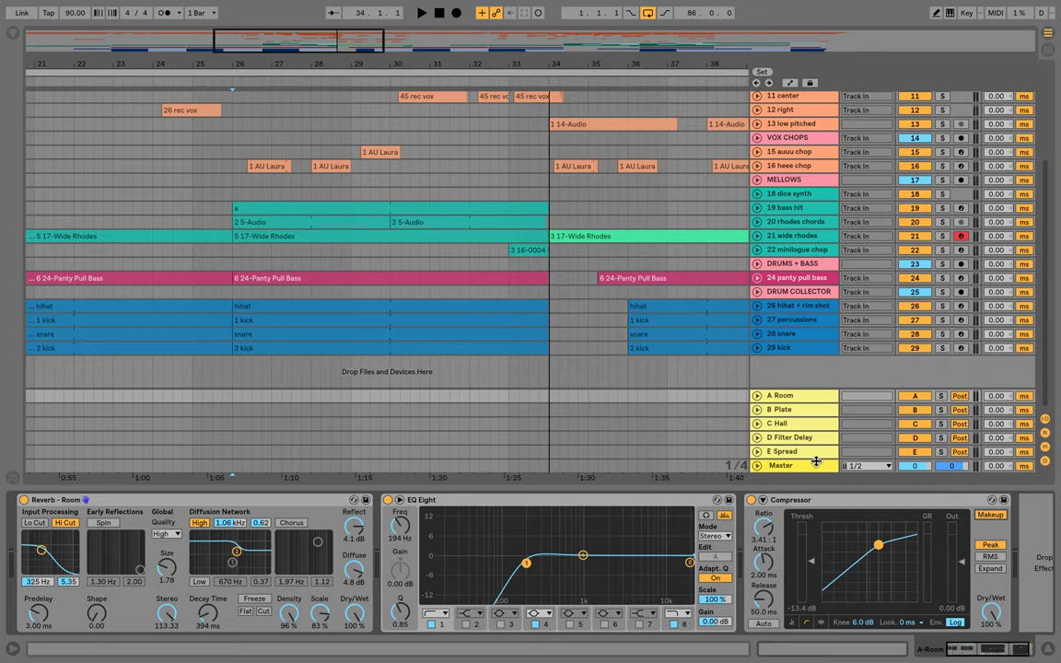
Show the B Plate return's devices and examine the reverb's predelay, size and decay time and EQ Eight bands 1 and 3
left_click(798, 409)
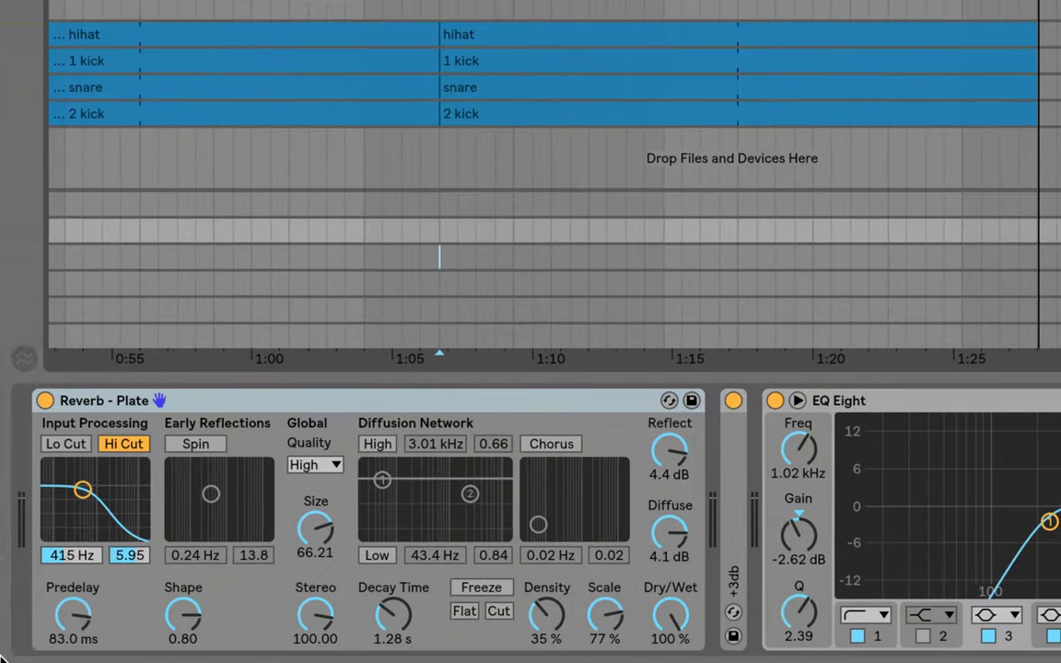
left_click(74, 615)
left_click(323, 526)
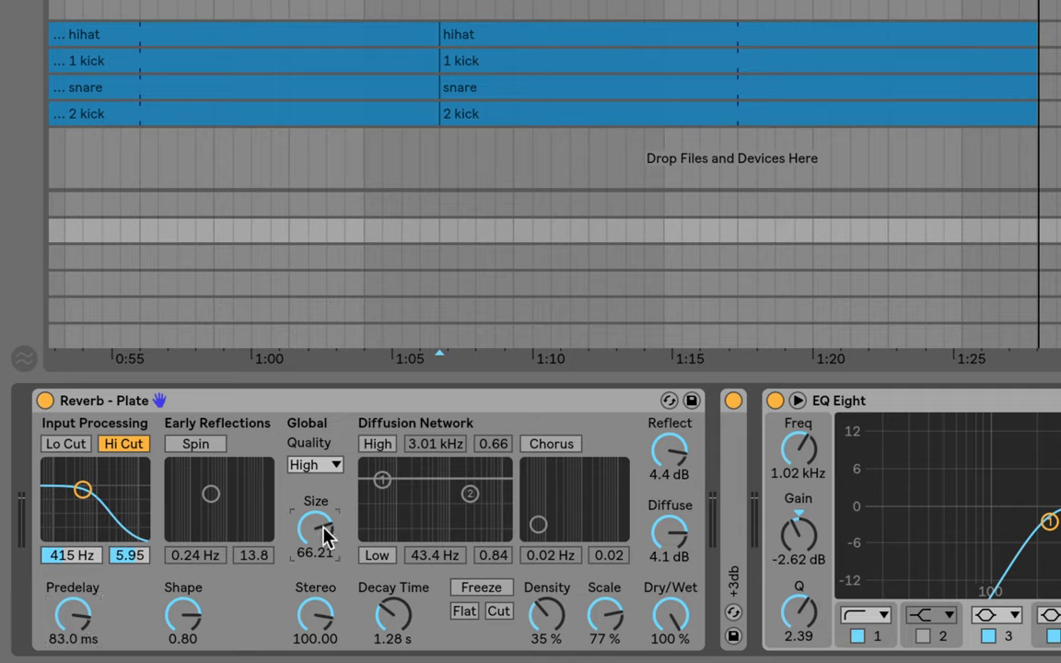
left_click(398, 610)
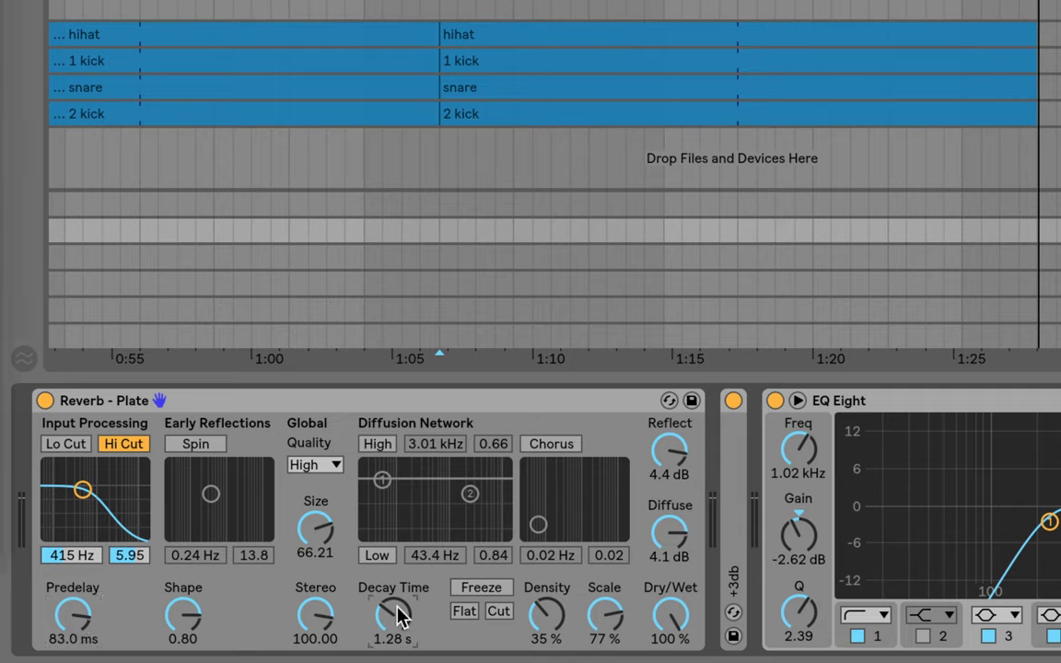
left_click(781, 514)
left_click(770, 635)
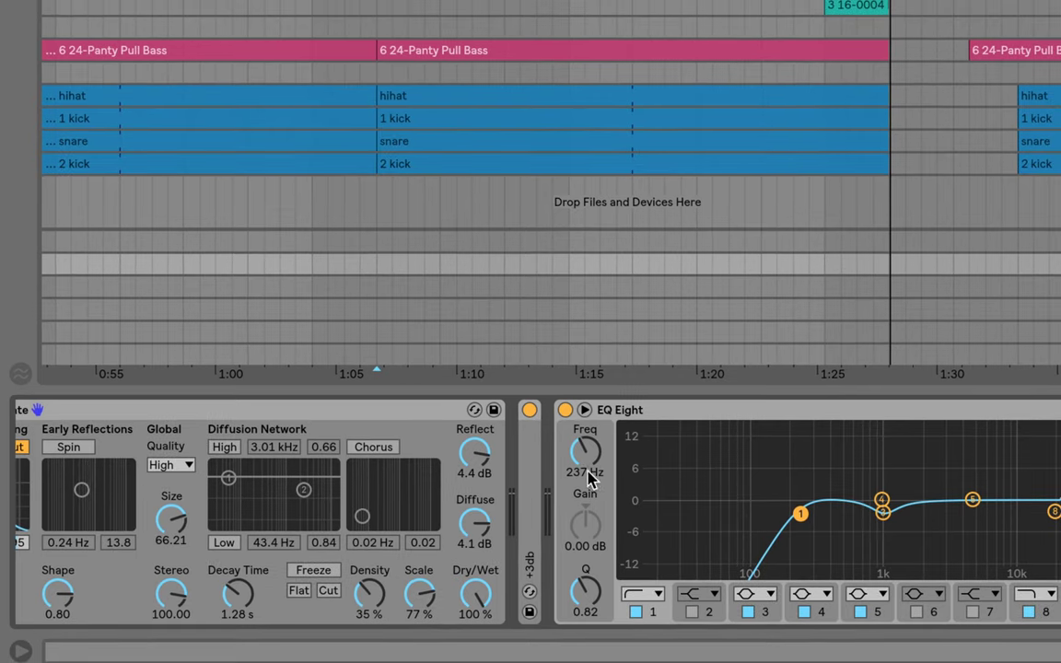
left_click(763, 617)
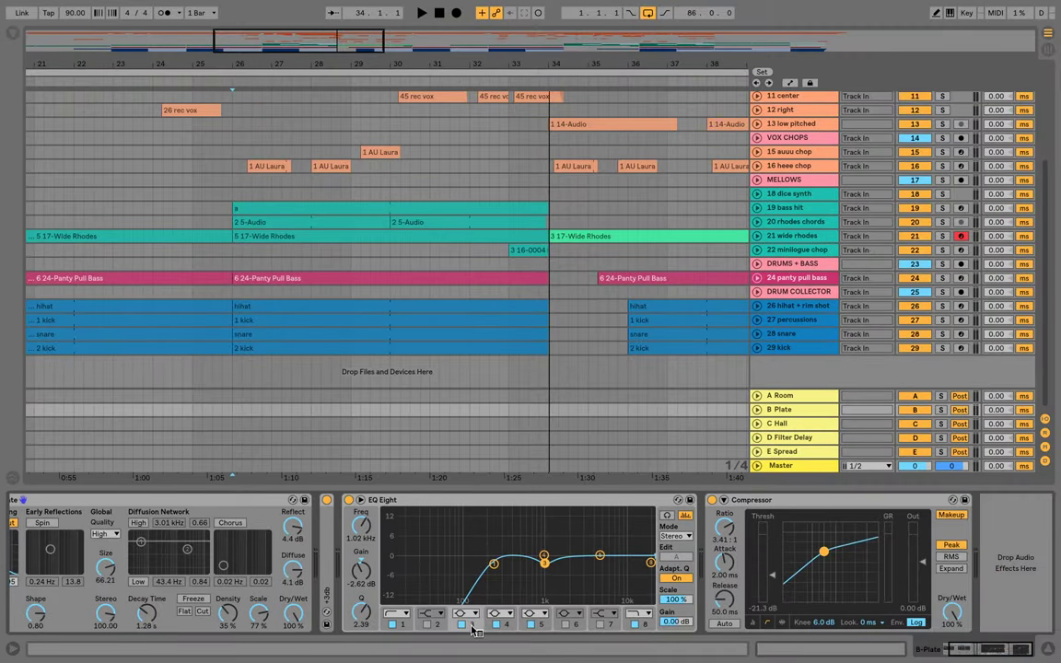
Audition B Plate soloed from bar 26 with EQ band 3 boosted to 13.8 dB, undo the boost and unsolo the return
key("space")
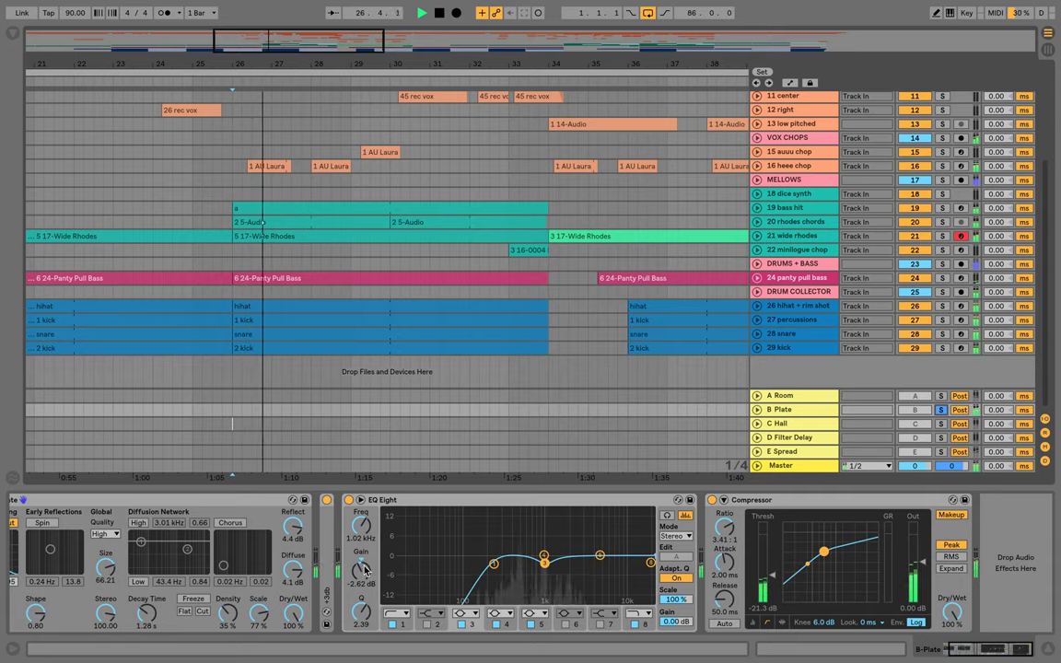
left_click_drag(364, 569, 364, 512)
key("space")
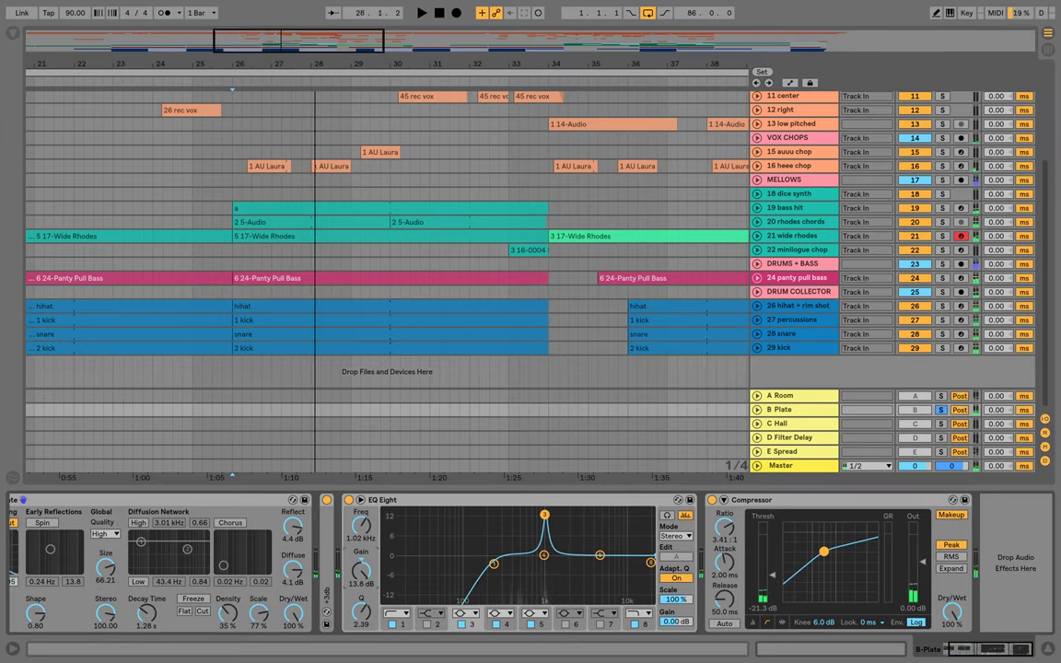
key("ctrl+z")
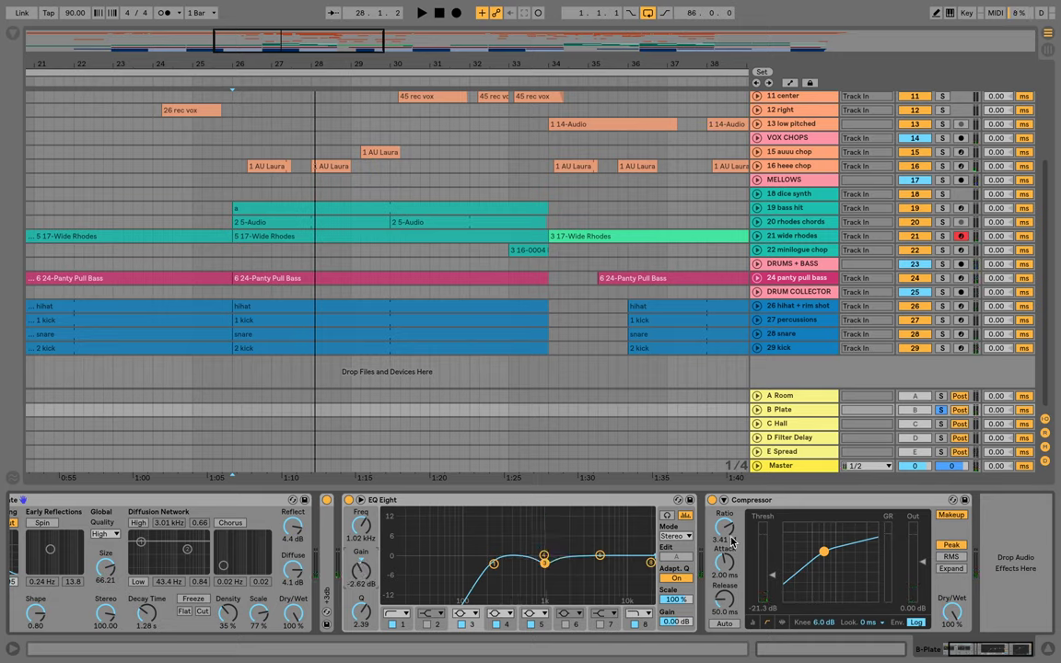
left_click(943, 415)
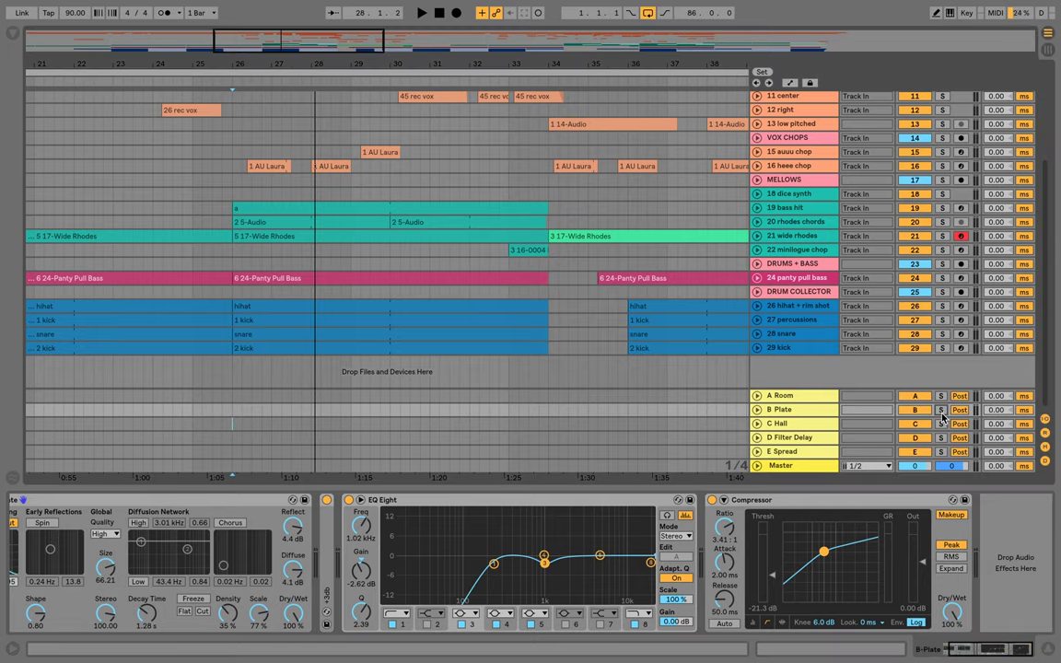
Check the B Plate compressor's makeup setting, and examine the C Hall reverb's size and decay time and the rest of its chain
left_click(851, 499)
left_click(953, 516)
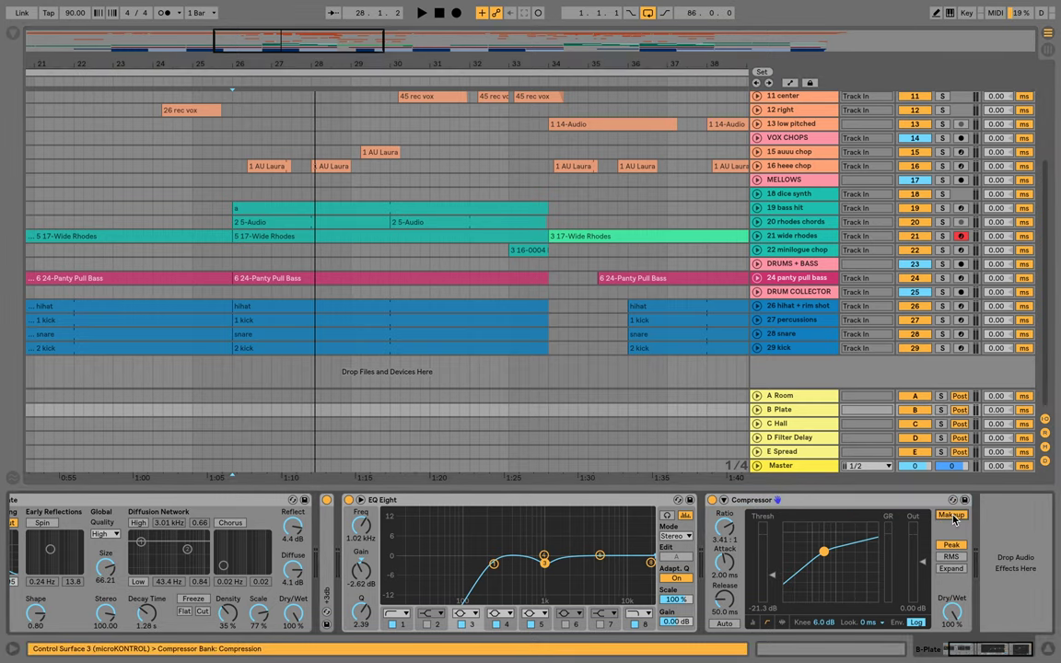
left_click(808, 426)
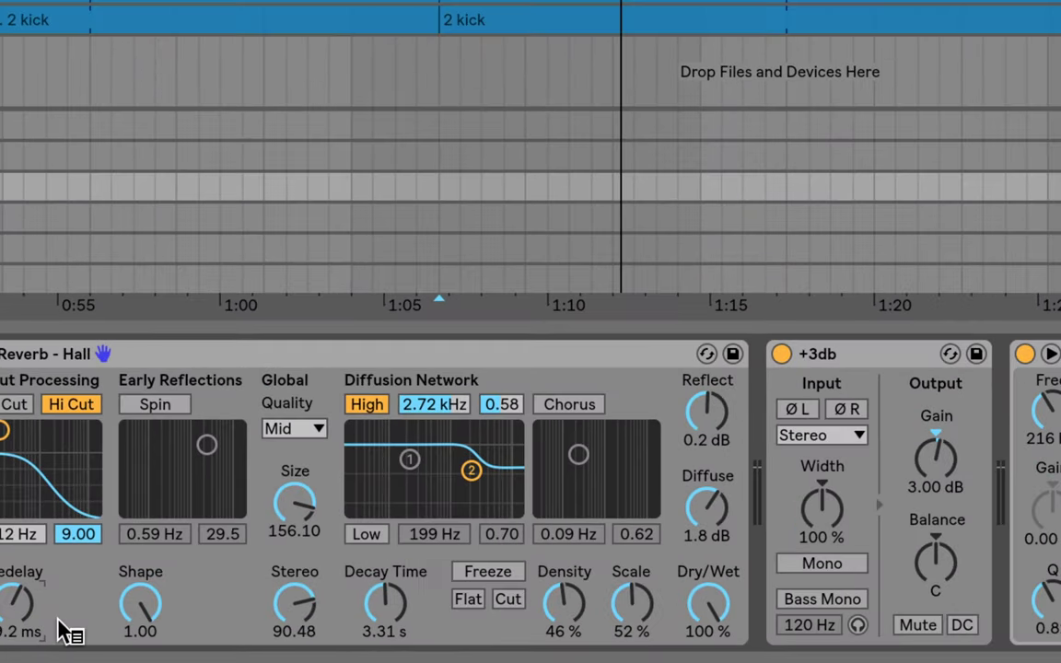
left_click(336, 481)
left_click(388, 598)
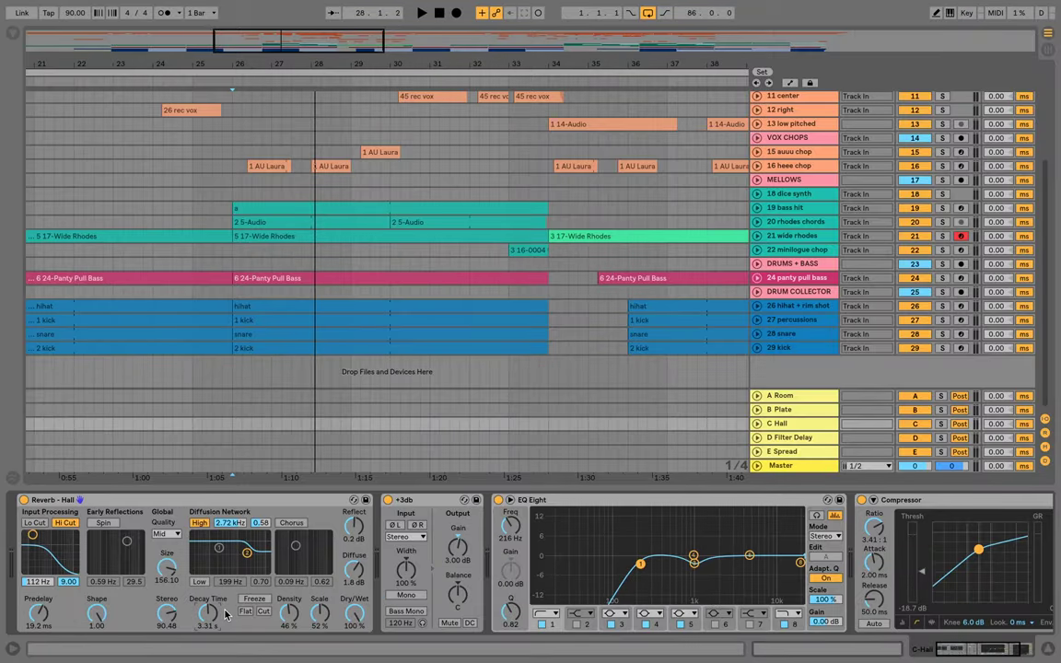
left_click(943, 510)
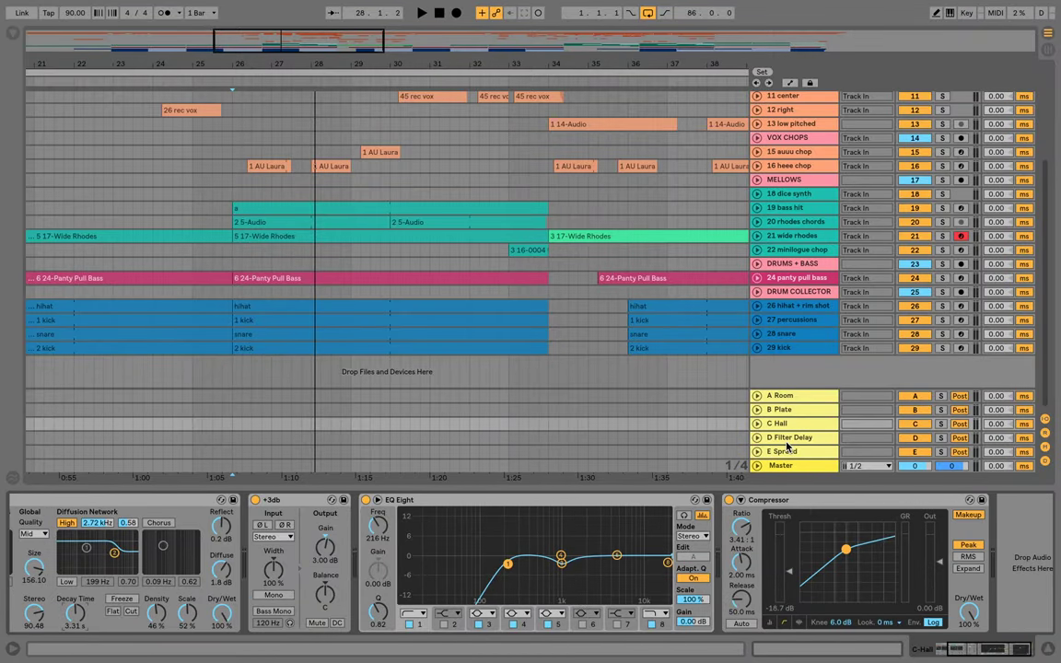
Show the D Filter Delay and E Spread device chains, and expand 24 panty pull bass to check its E Spread send
left_click(787, 440)
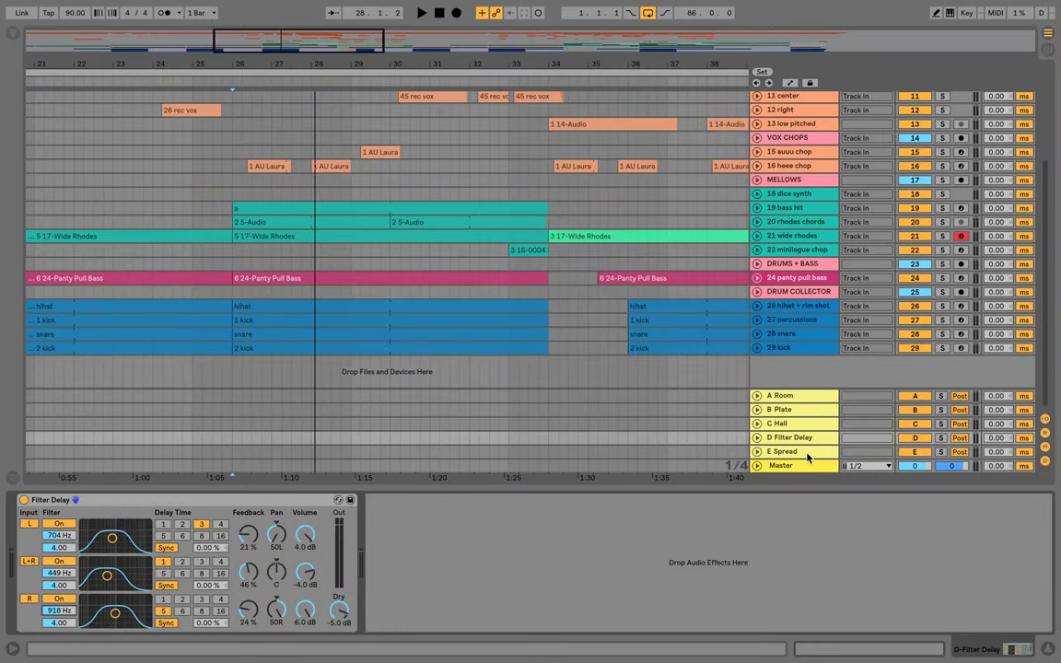
left_click(807, 455)
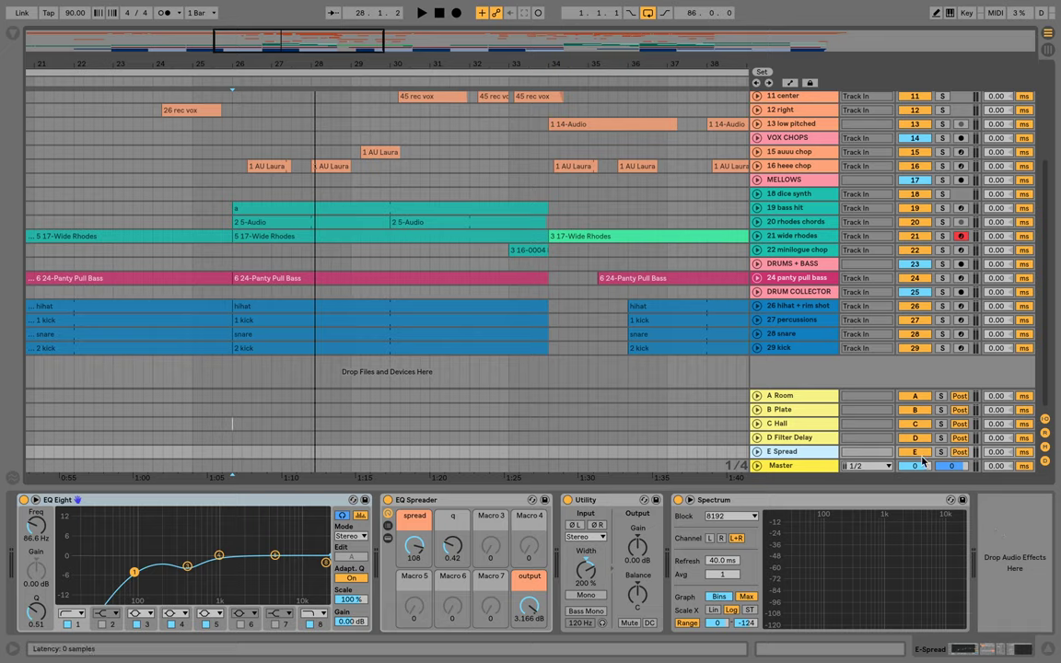
left_click(758, 278)
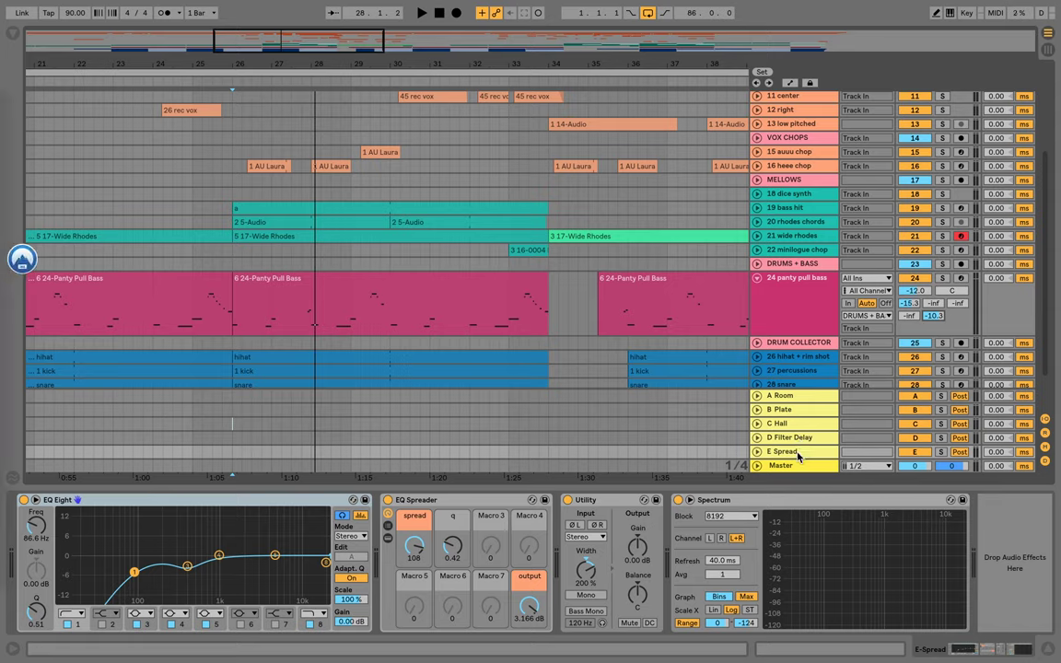
left_click(1003, 547)
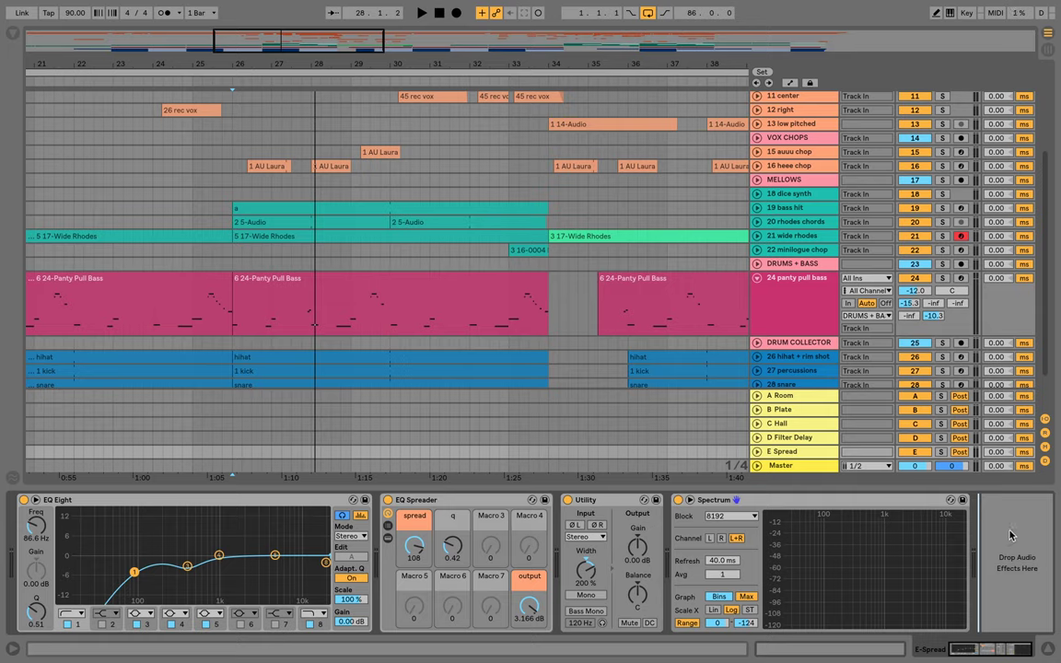
left_click(782, 451)
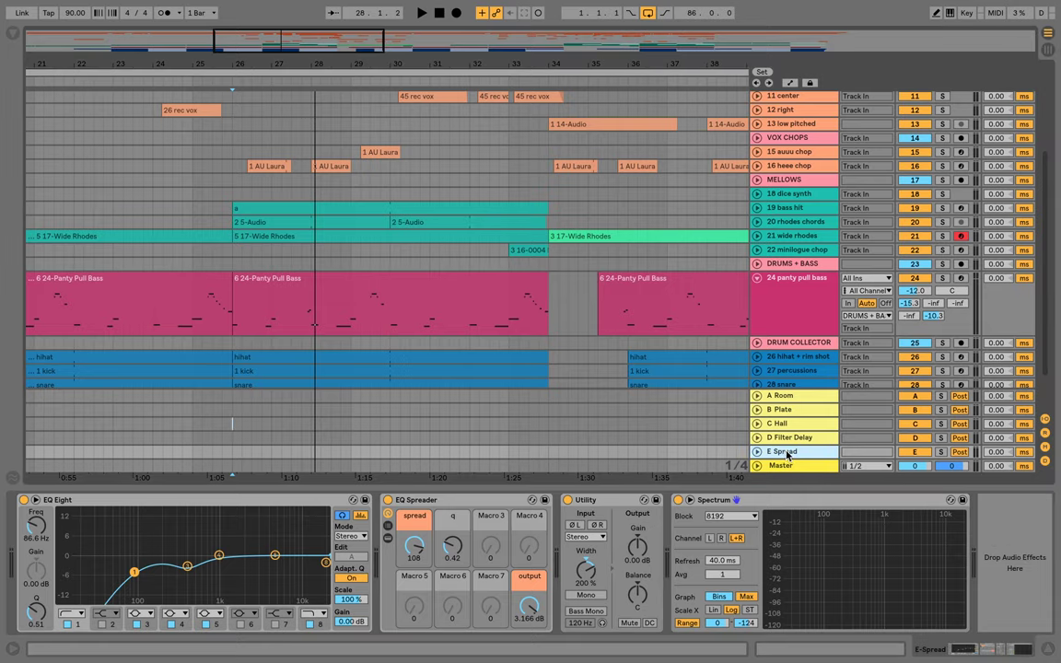
left_click(782, 465)
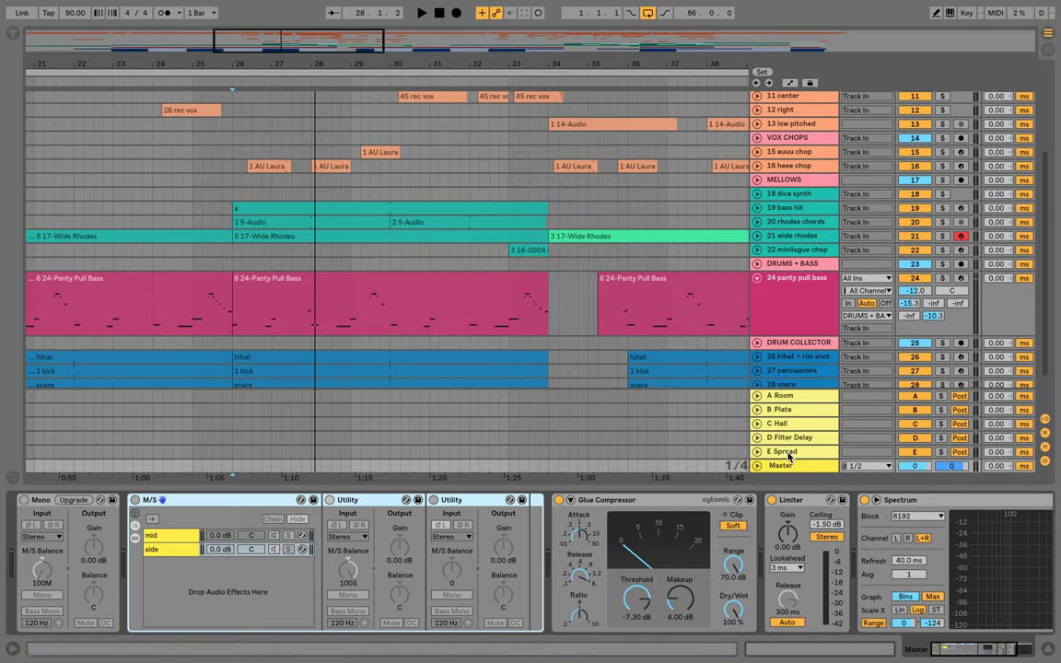
key("0")
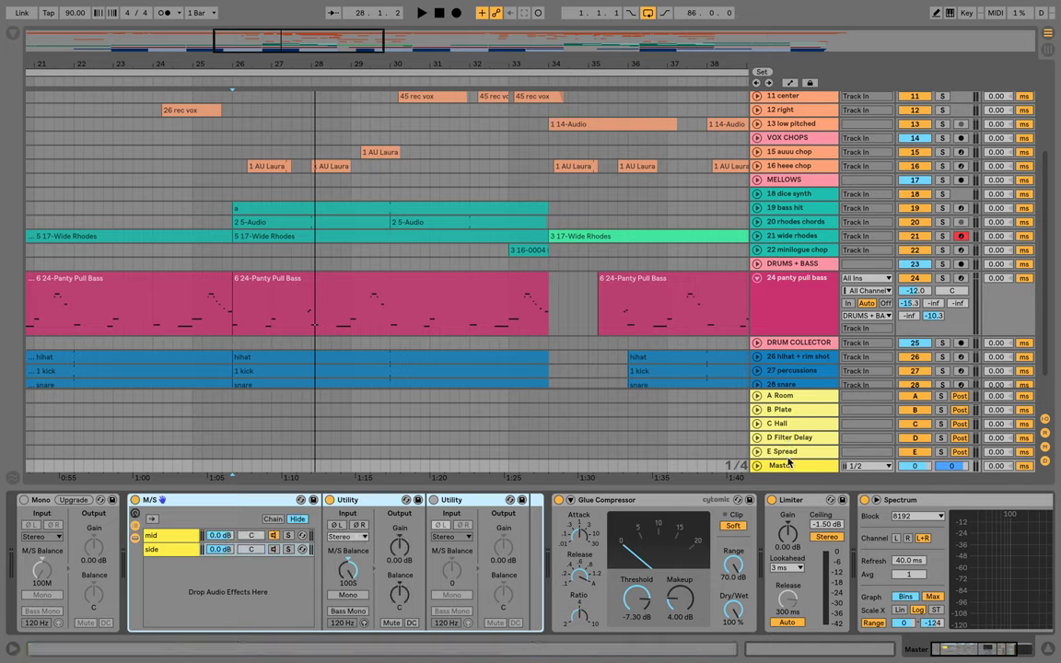
key("0")
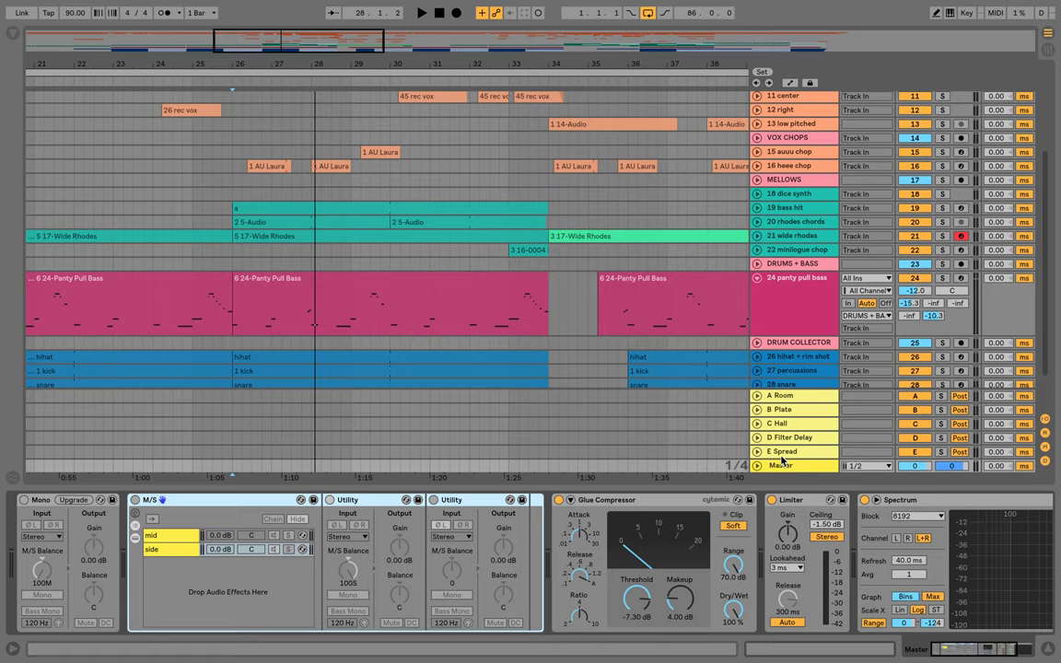
Examine the E Spread return's chain: EQ Eight bands 1 and 3, the EQ Spreader rack and the Utility's width
left_click(782, 452)
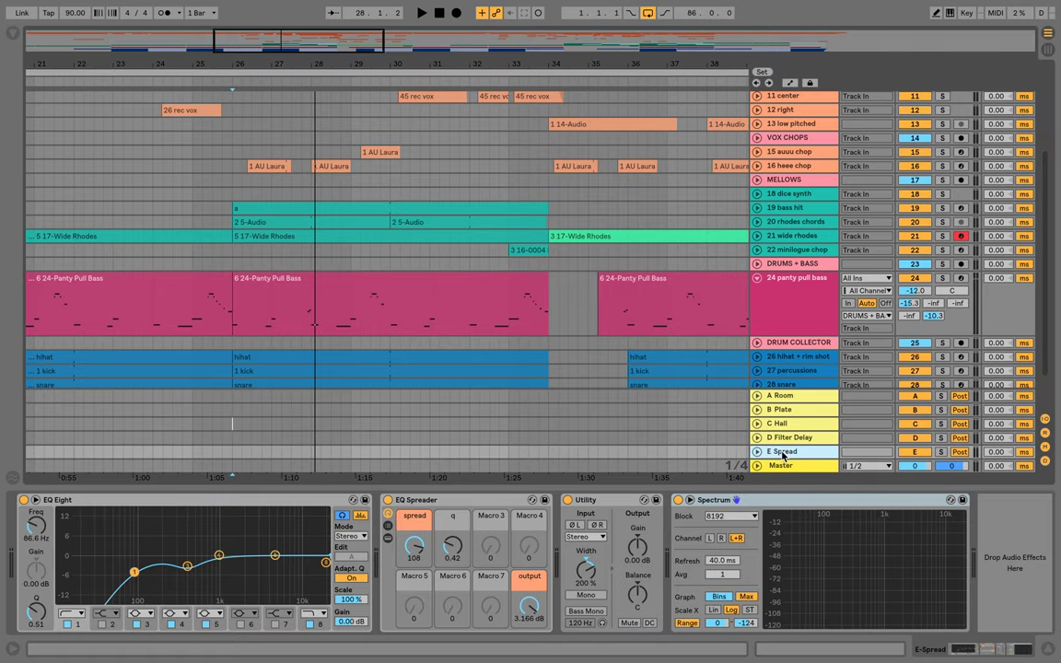
left_click(134, 574)
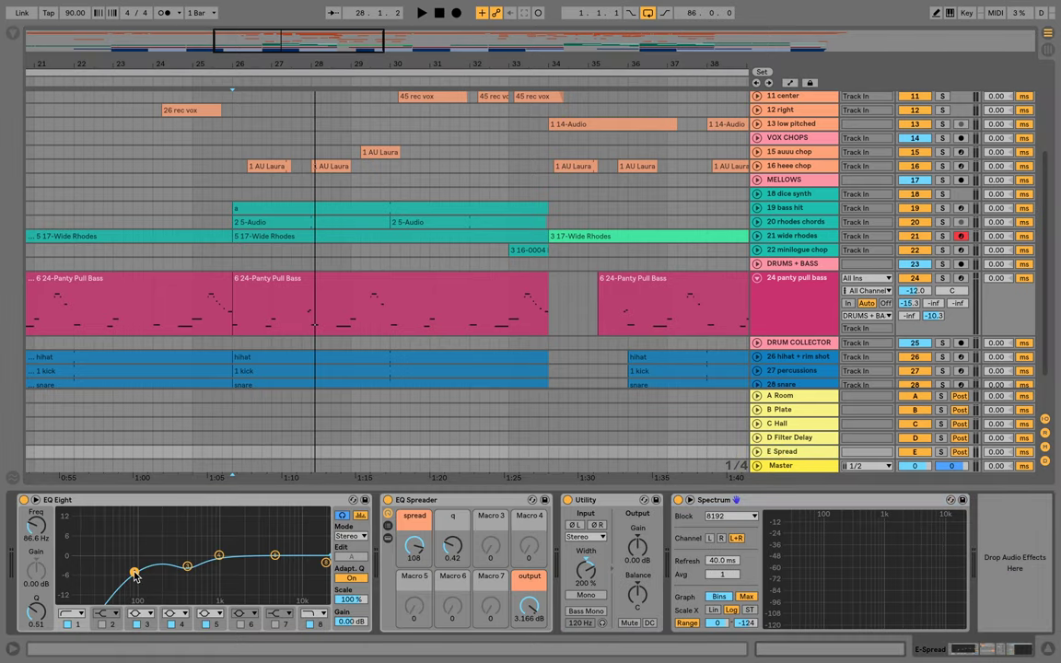
left_click(188, 567)
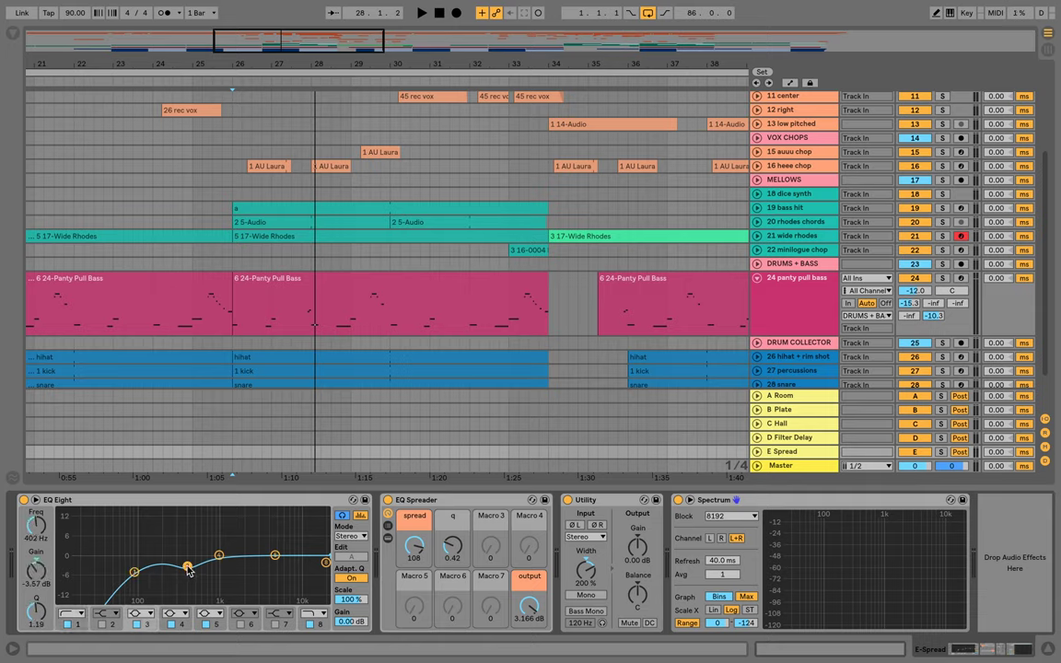
left_click(453, 502)
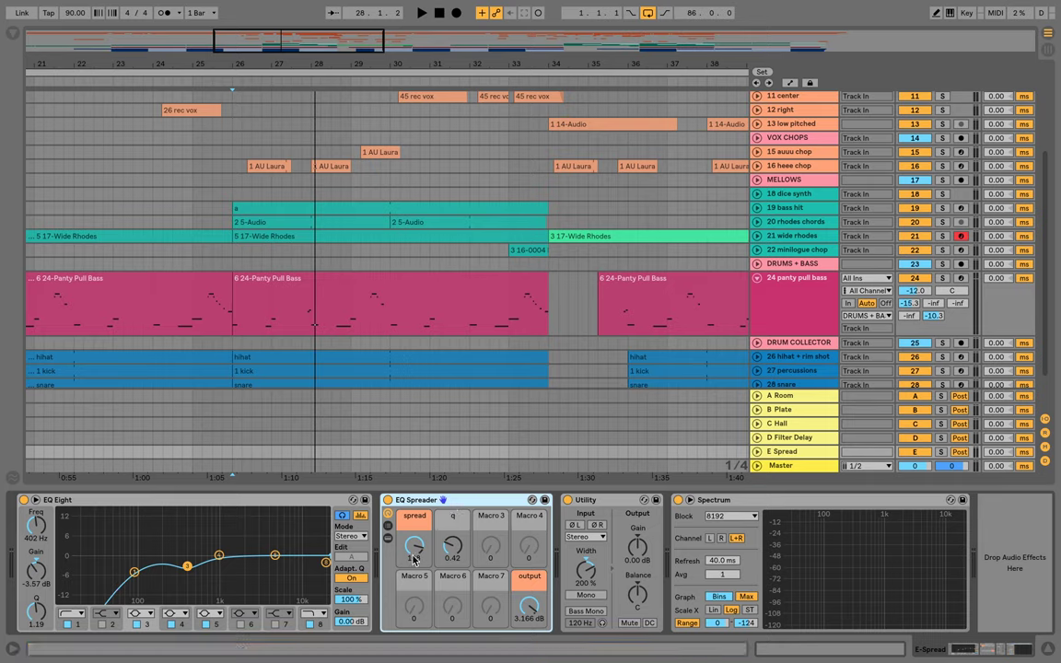
left_click(586, 573)
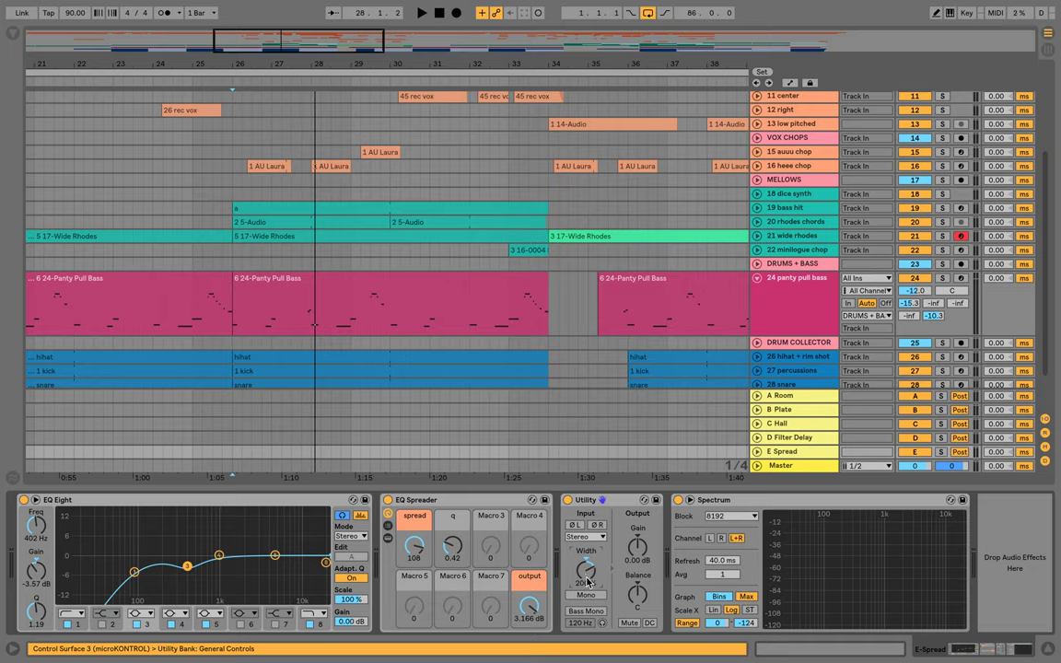
Deactivate all five returns, play from bar 26 and reactivate them one at a time from E Spread up to A Room
left_click(923, 454)
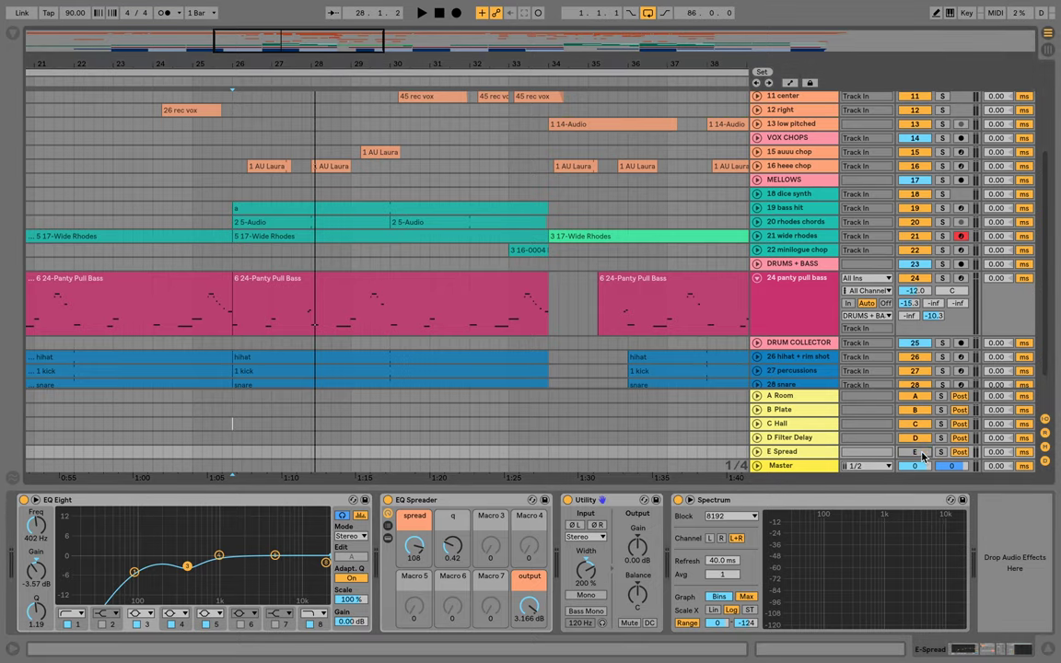
left_click(923, 440)
left_click(832, 410)
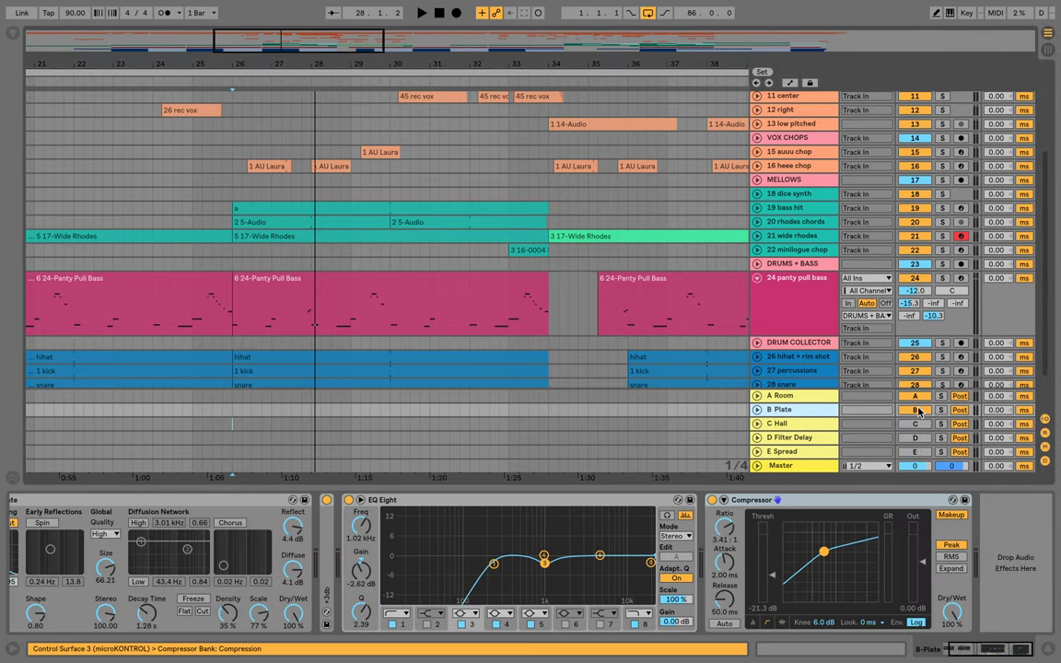
key("space")
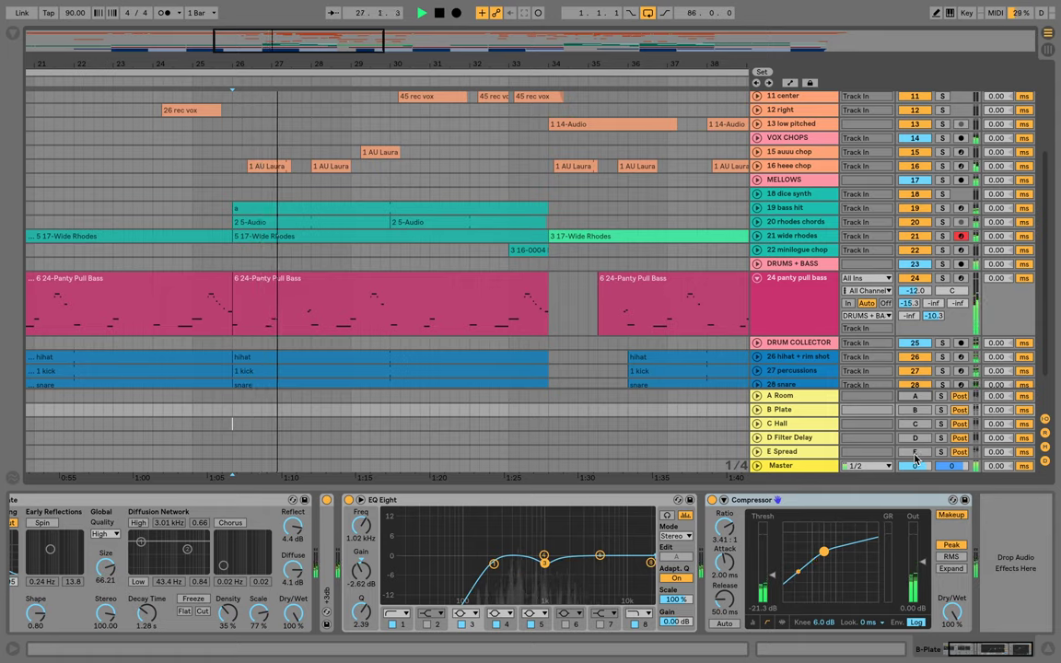
left_click(916, 454)
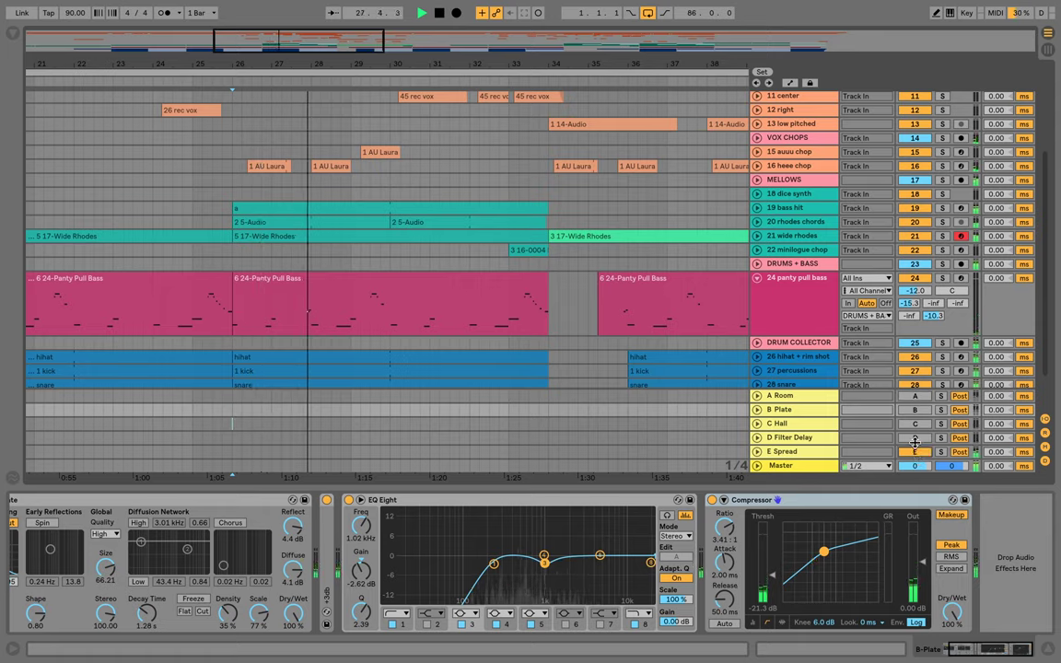
left_click(915, 439)
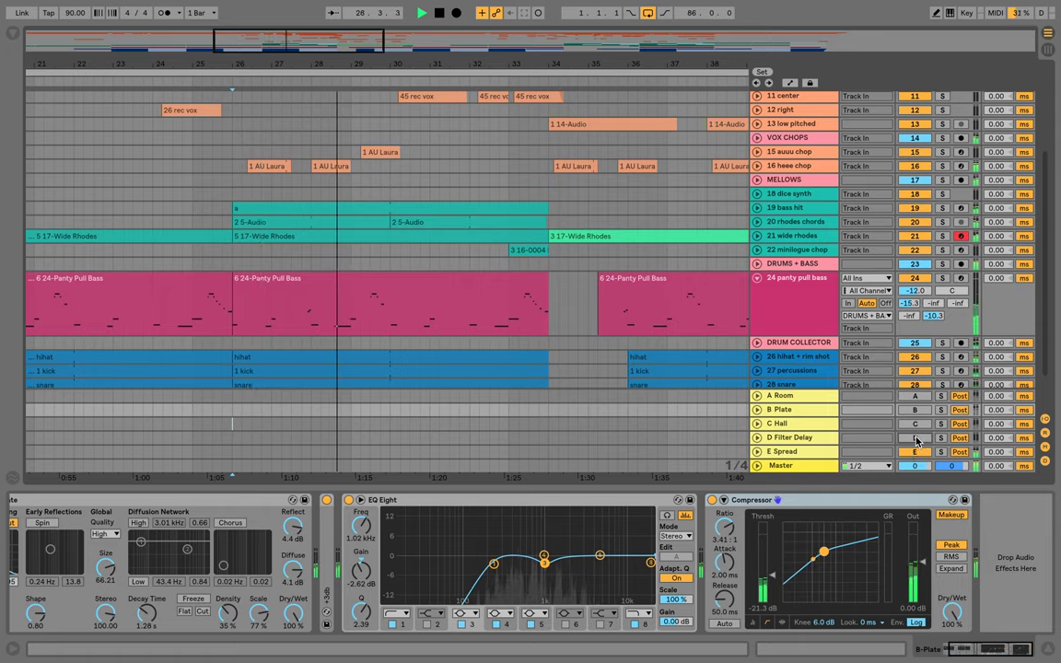
left_click(916, 424)
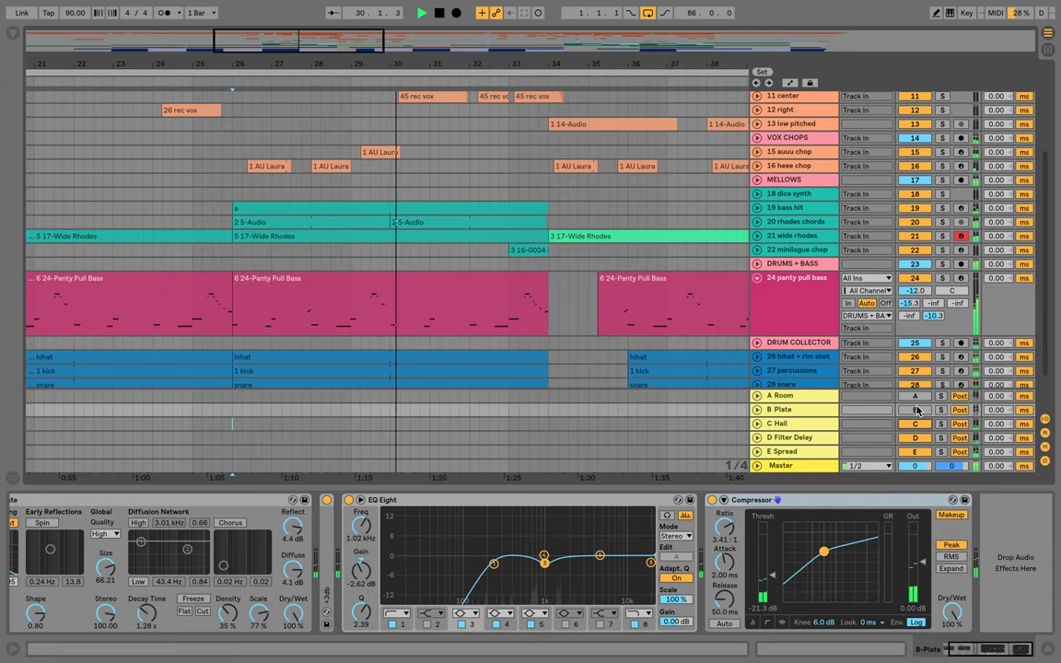
left_click(917, 411)
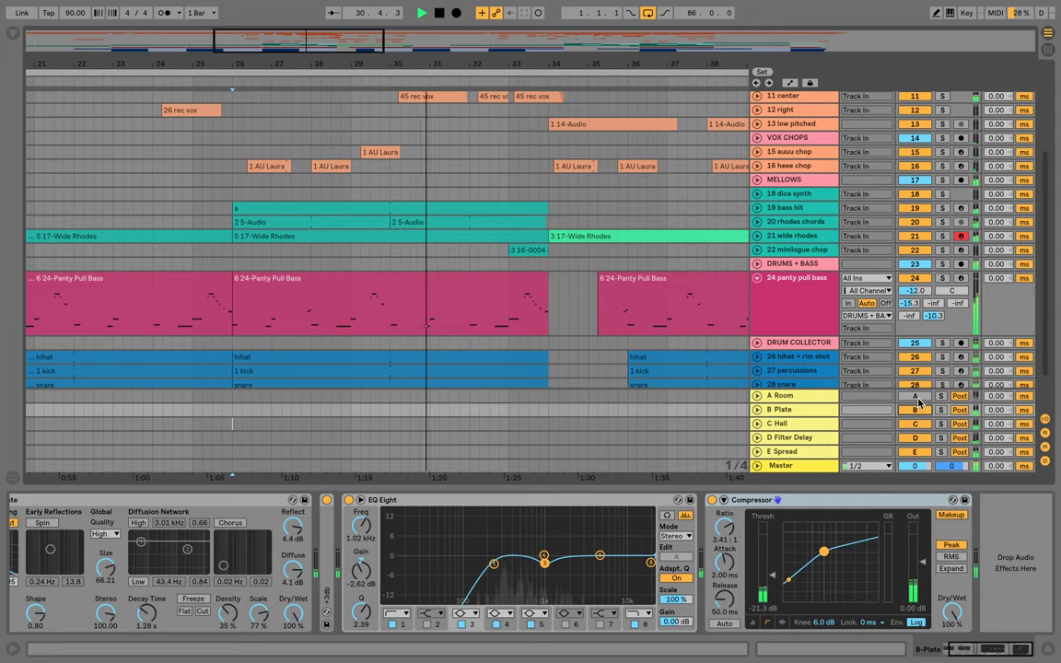
left_click(918, 397)
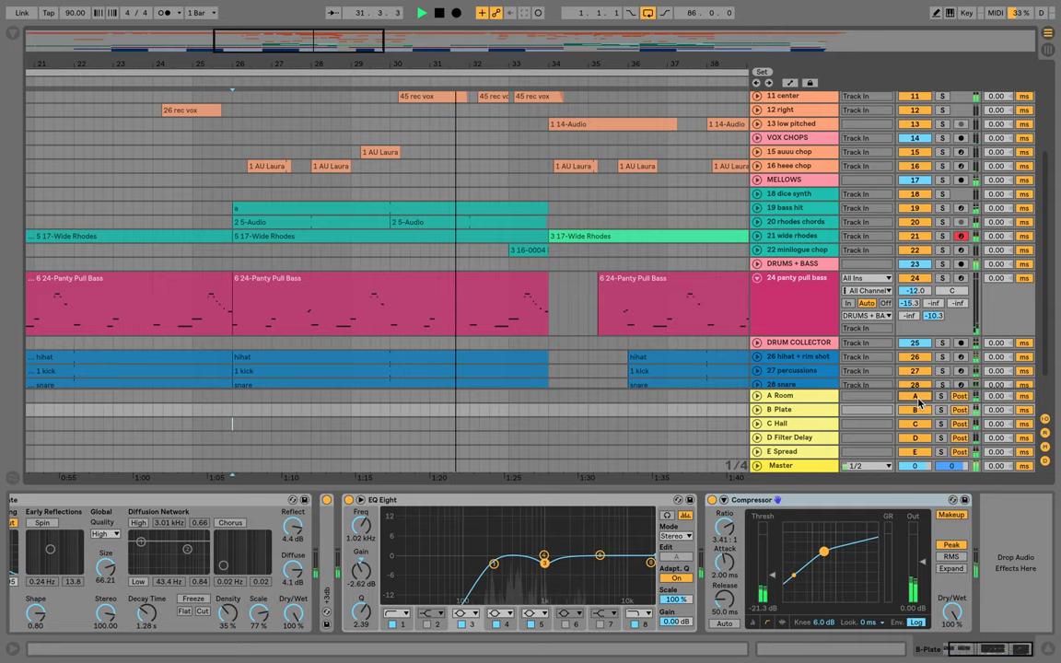
Deactivate all five returns together, and audition from bar 26 while reactivating them one by one from A Room to E Spread
left_click(807, 400)
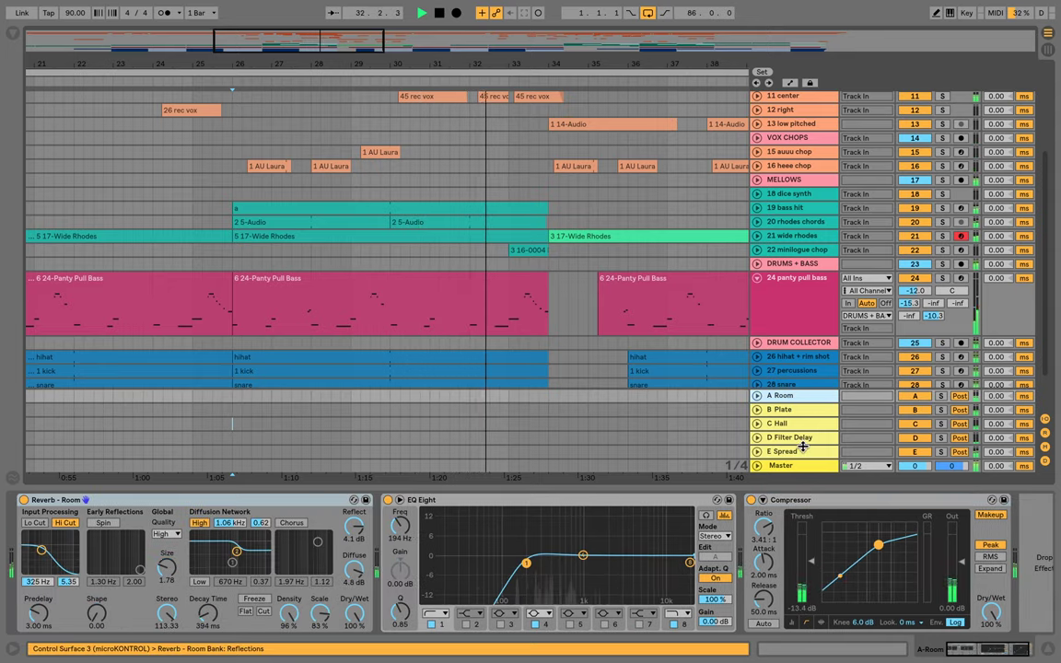
left_click(803, 452, "shift")
left_click(916, 397)
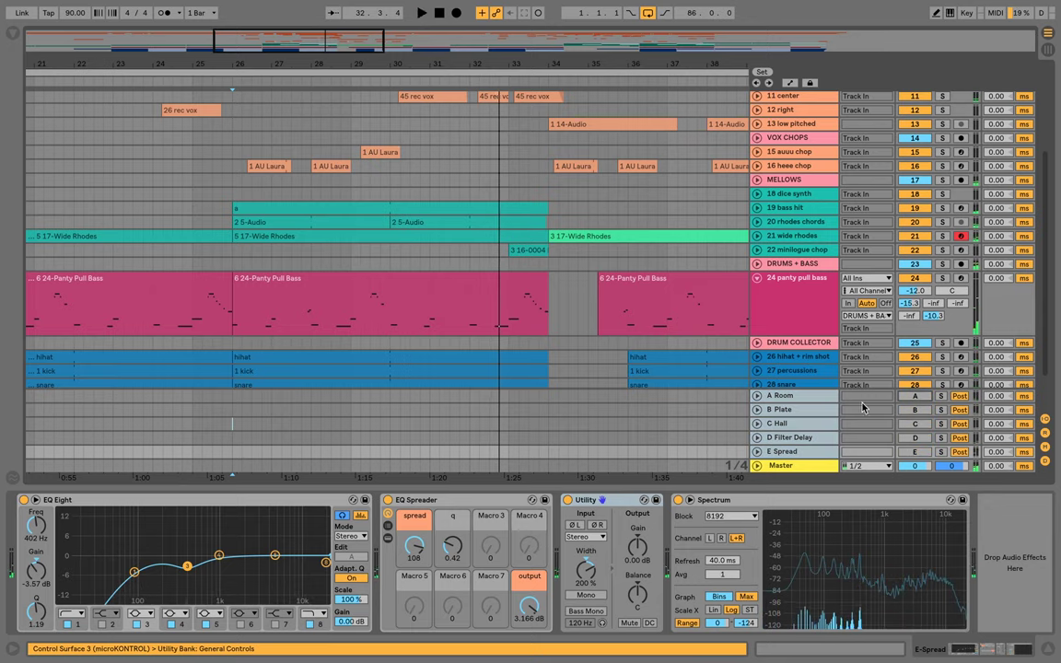
left_click(805, 400)
key("space")
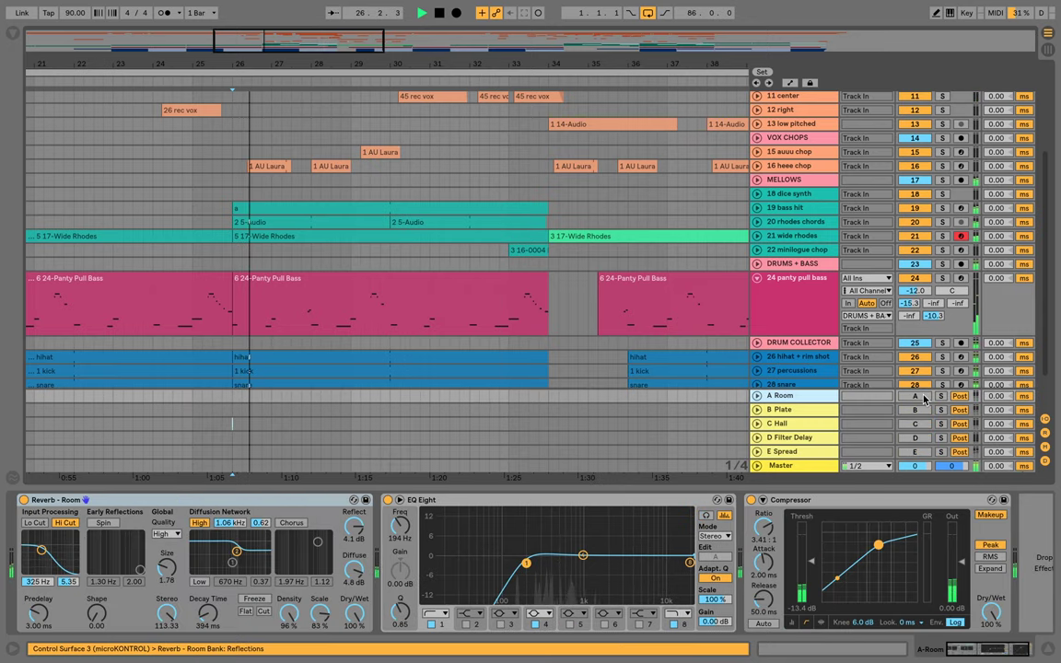
left_click(923, 399)
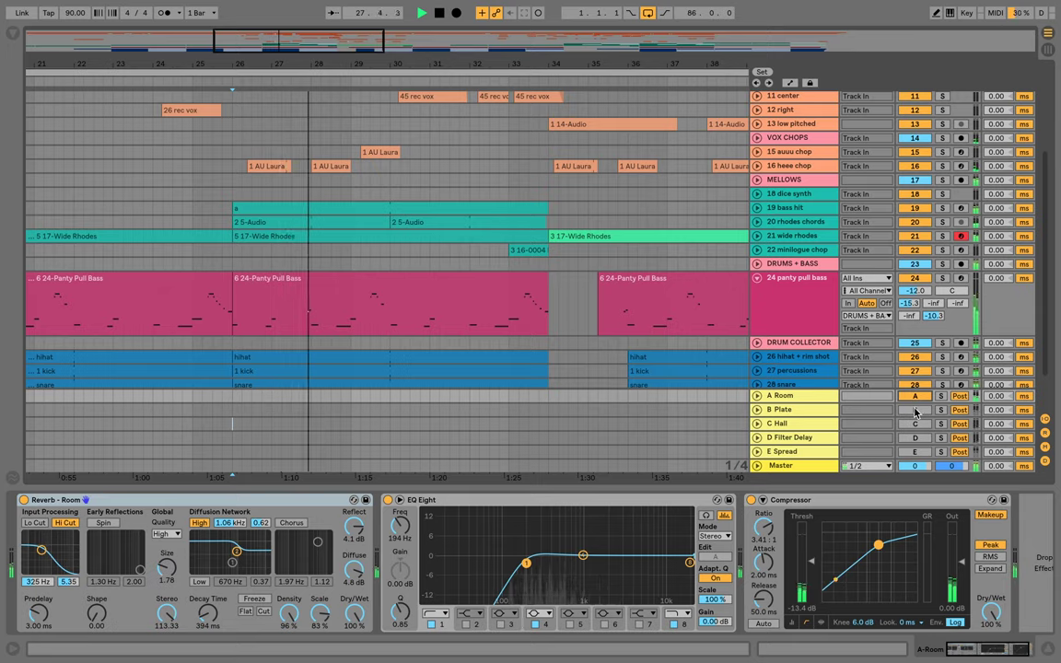
left_click(915, 410)
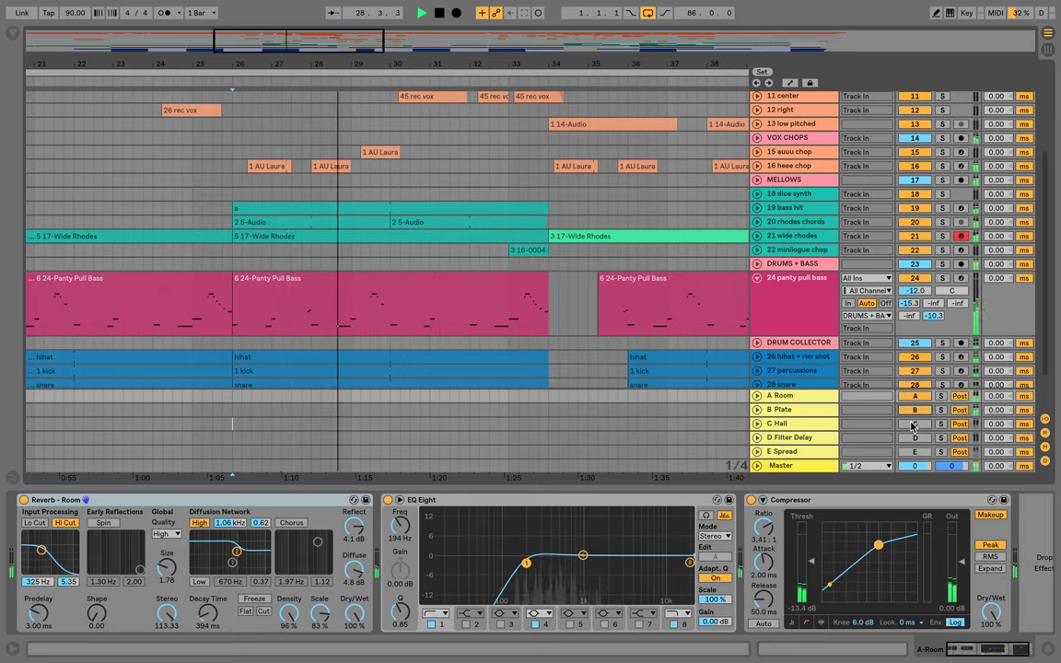
left_click(916, 426)
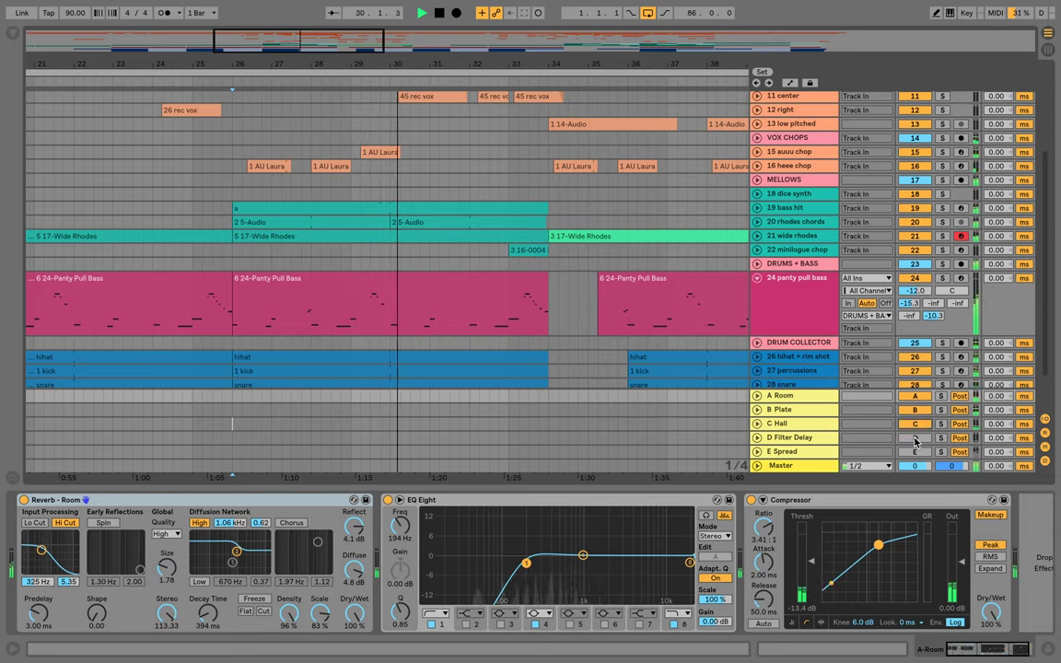
left_click(916, 439)
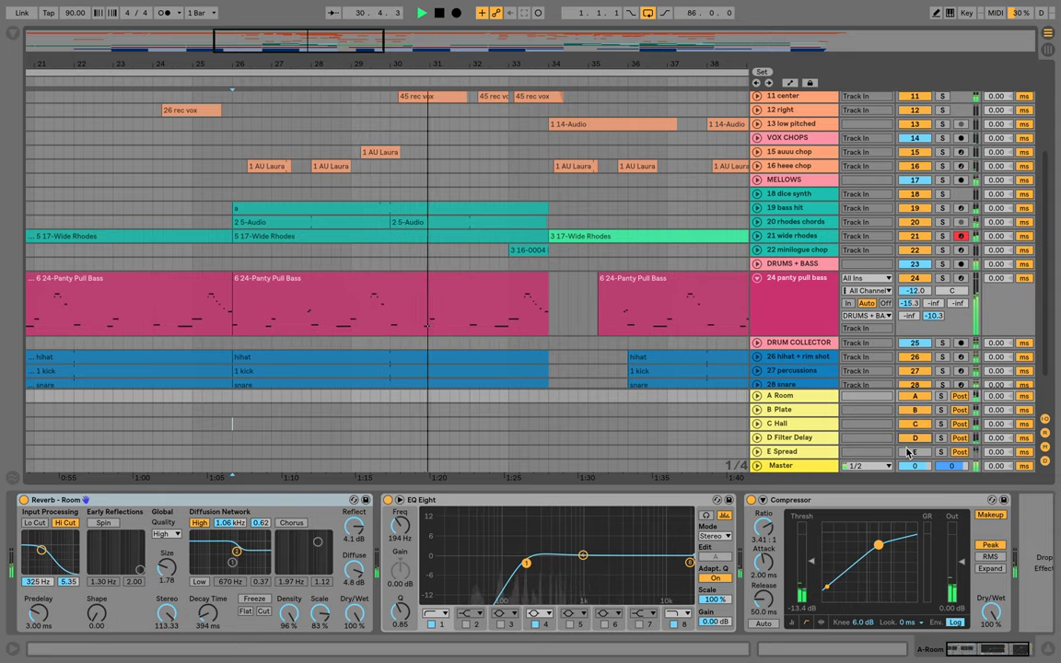
left_click(916, 453)
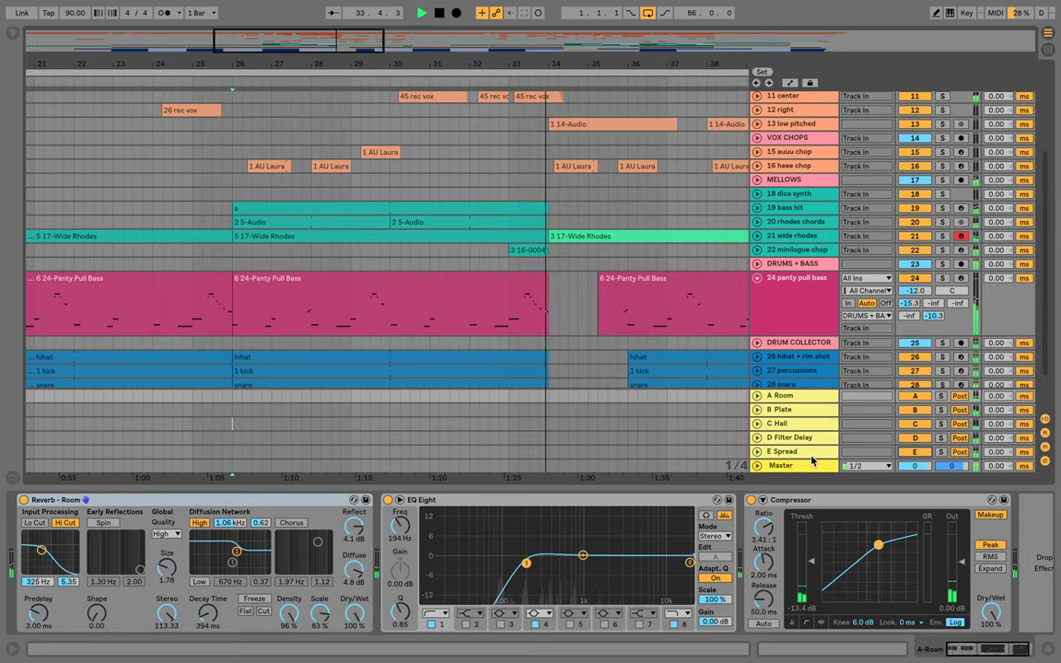
key("space")
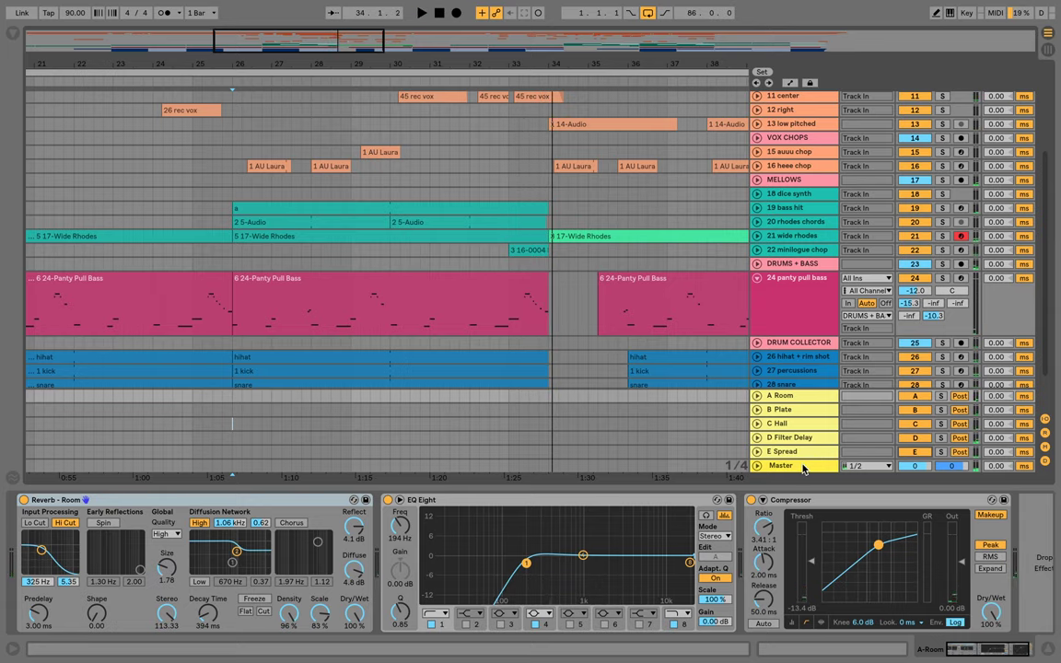
left_click(803, 468)
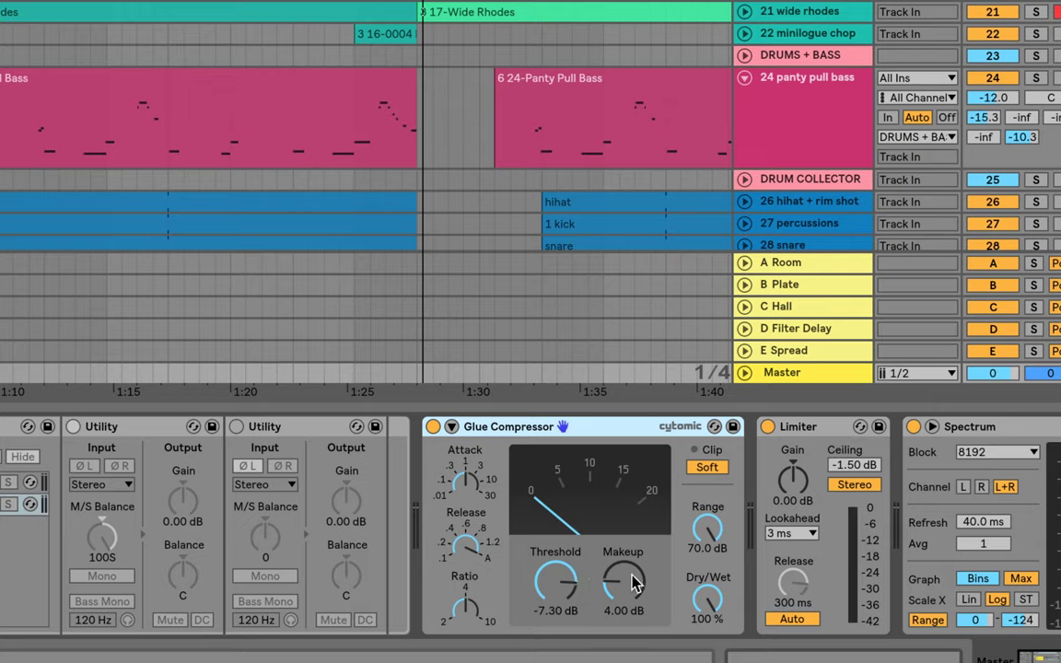
left_click(815, 430)
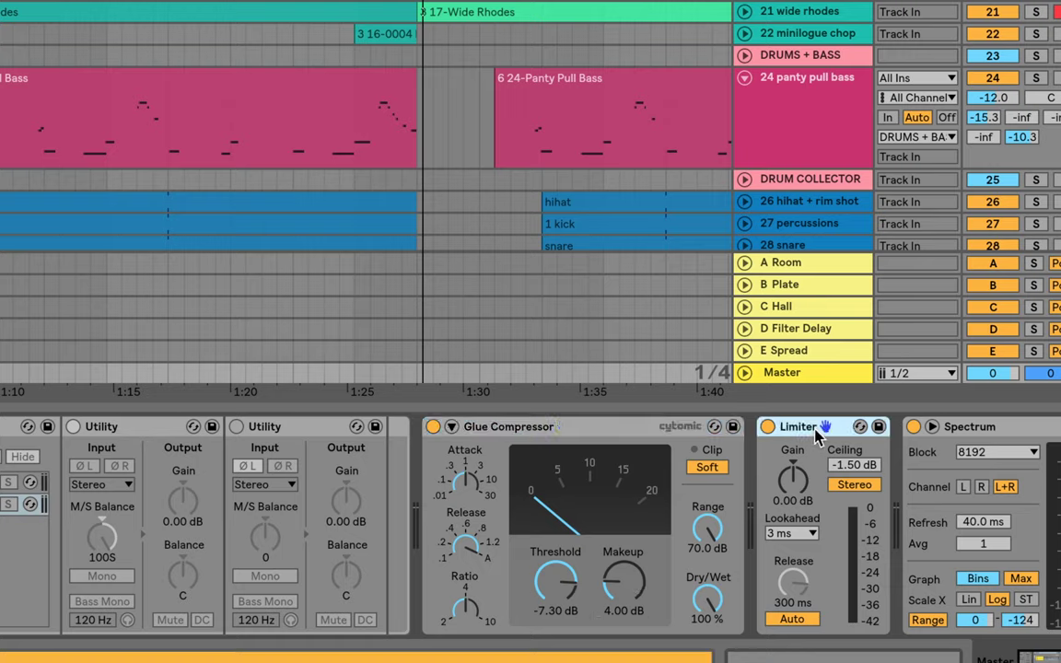
left_click(852, 461)
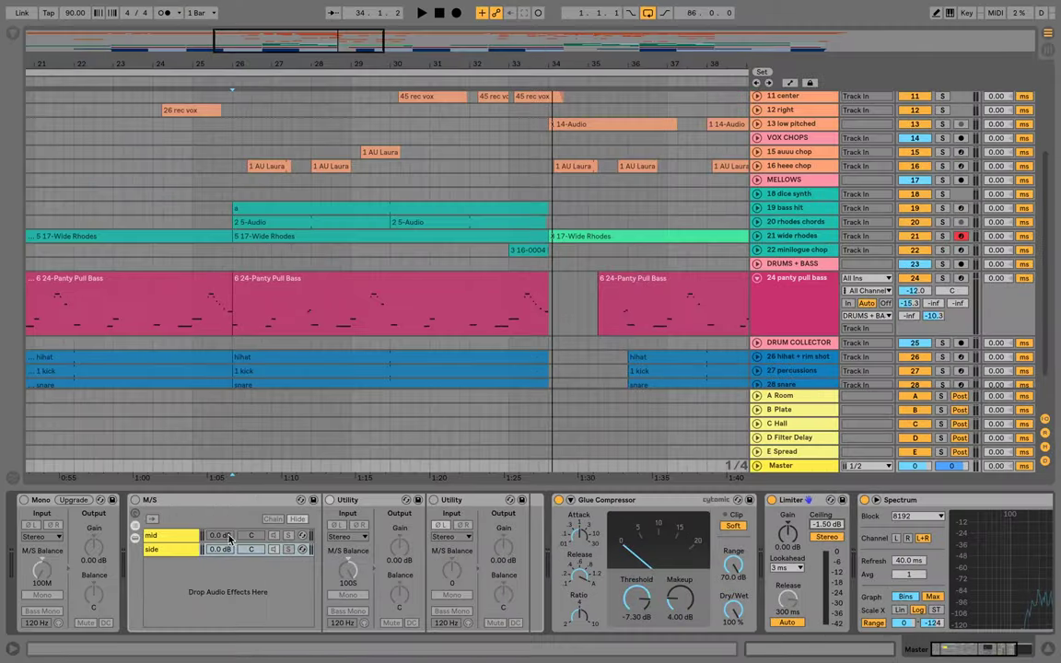
Check the key mapping of the Master's Mono device in key map mode, and toggle the device on and off with it
left_click(46, 499)
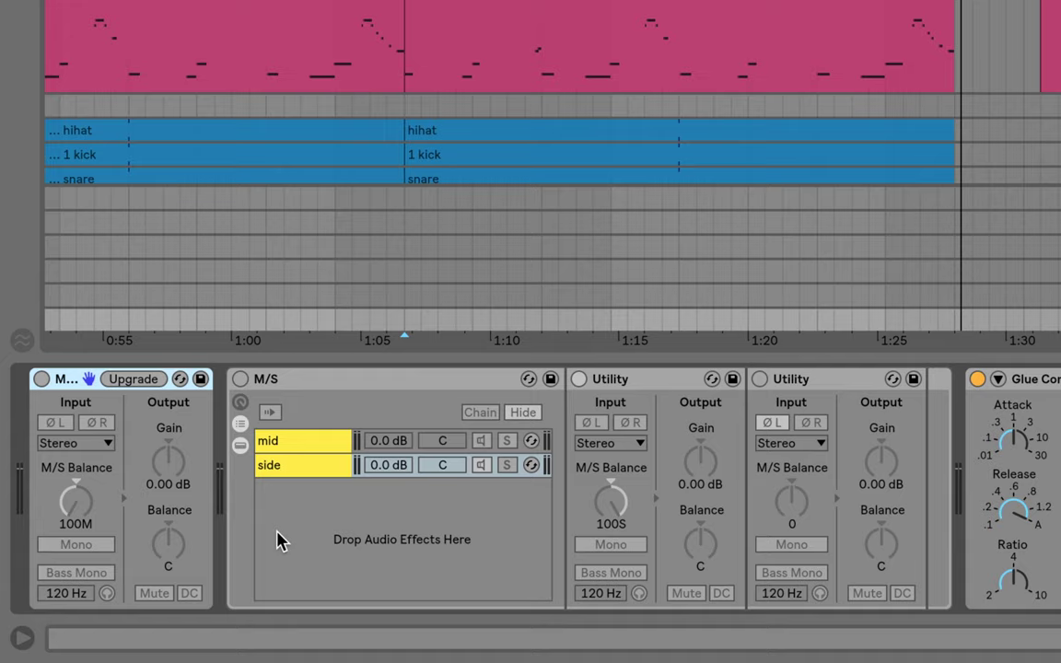
key("ctrl+k")
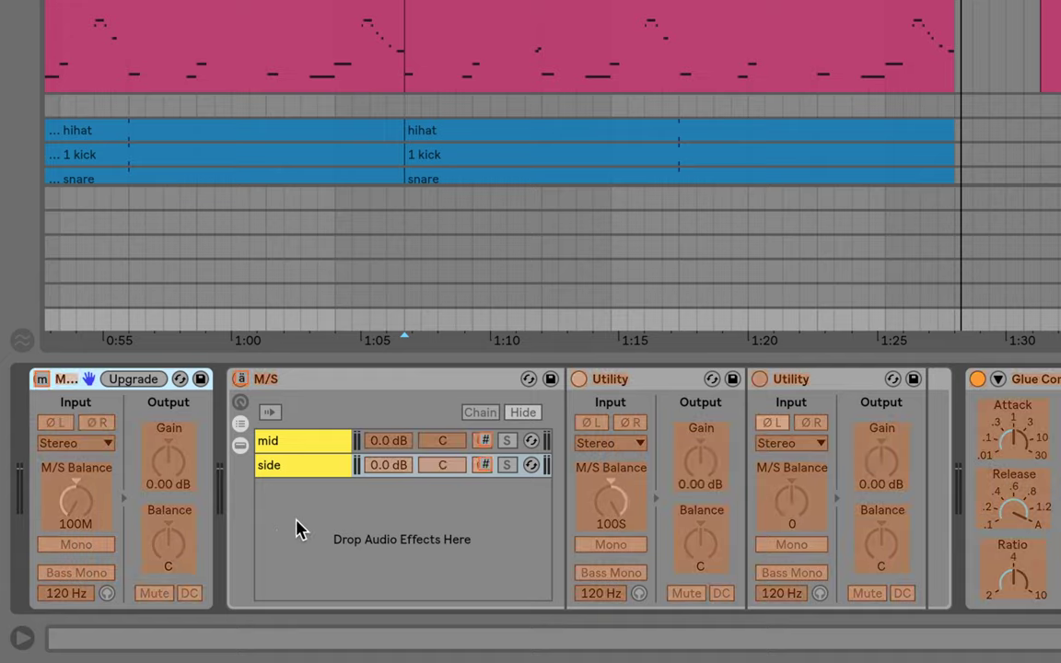
left_click(41, 380)
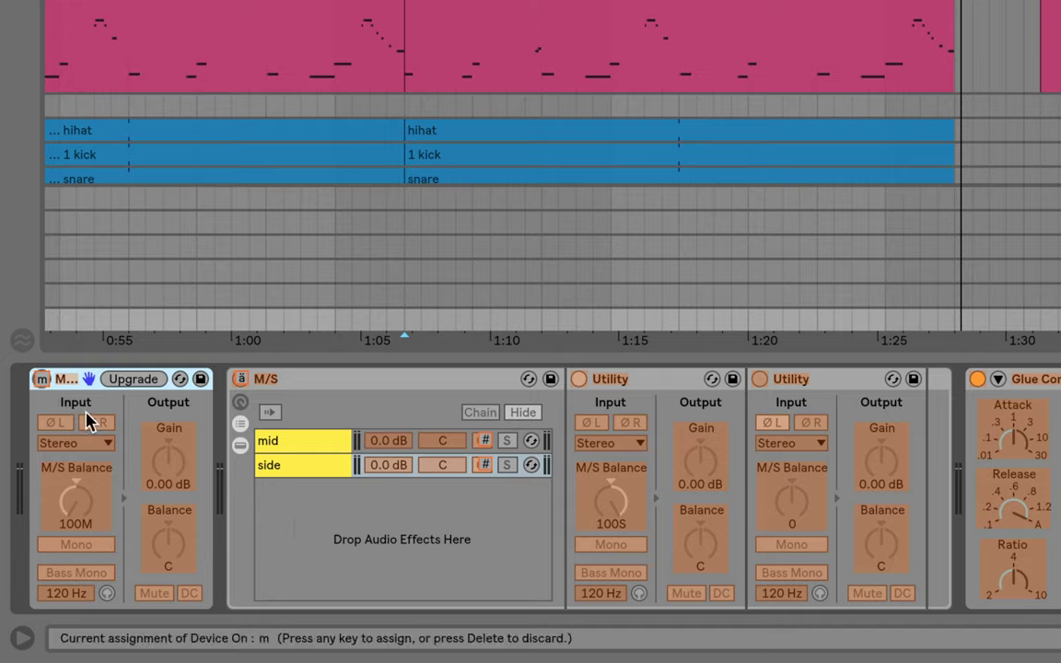
key("ctrl+k")
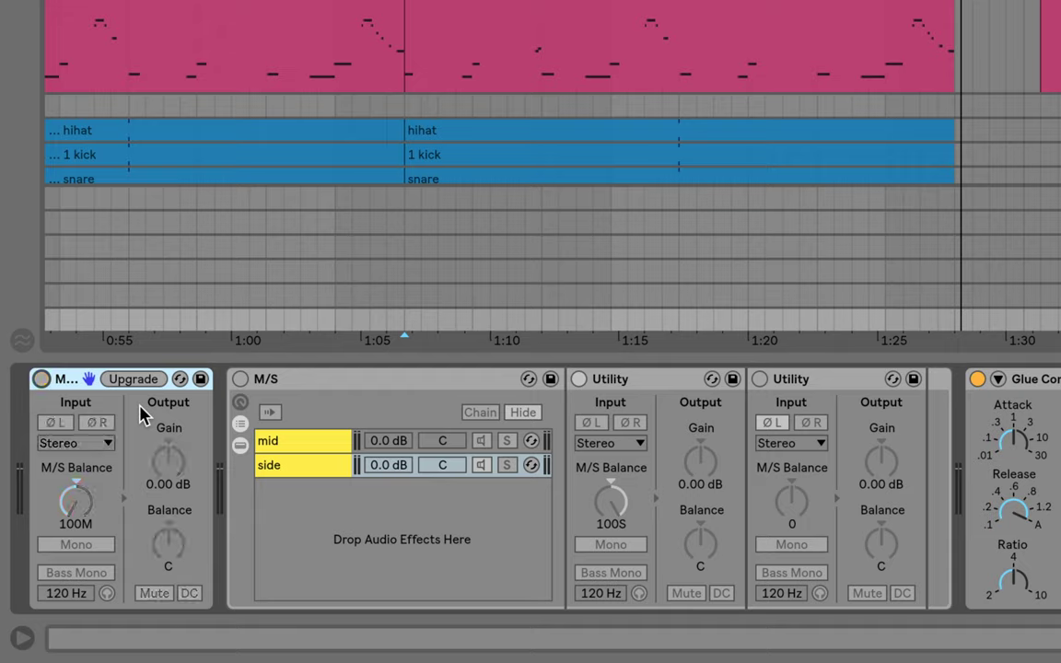
key("m")
key("m")
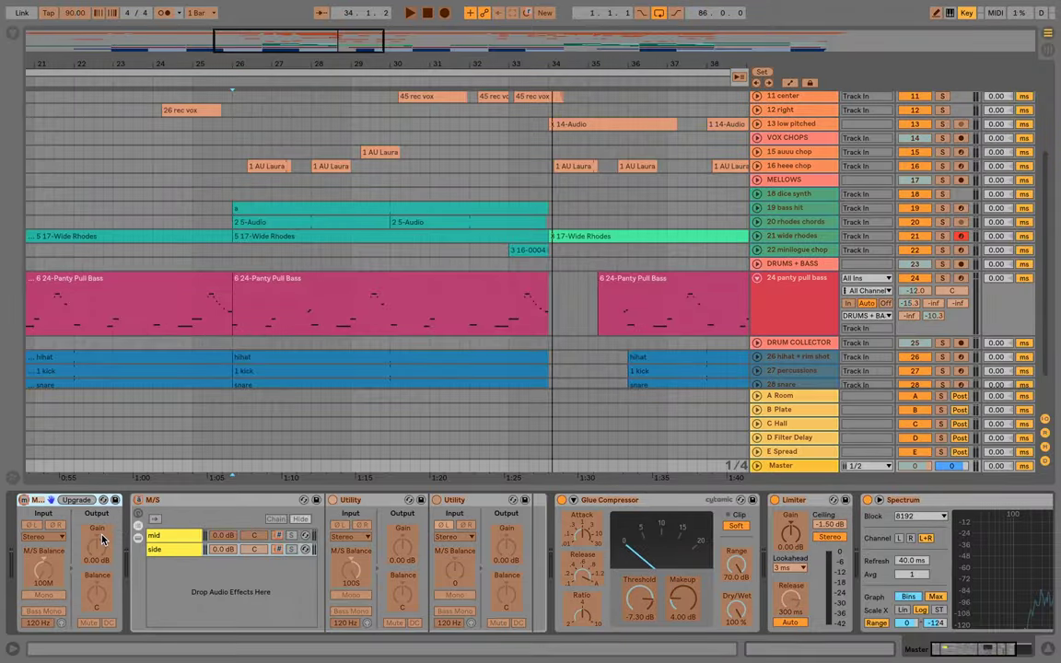
Show the list of all key mappings and leave key map mode, and select the Master's M/S rack with the browser hidden
key("ctrl+alt+b")
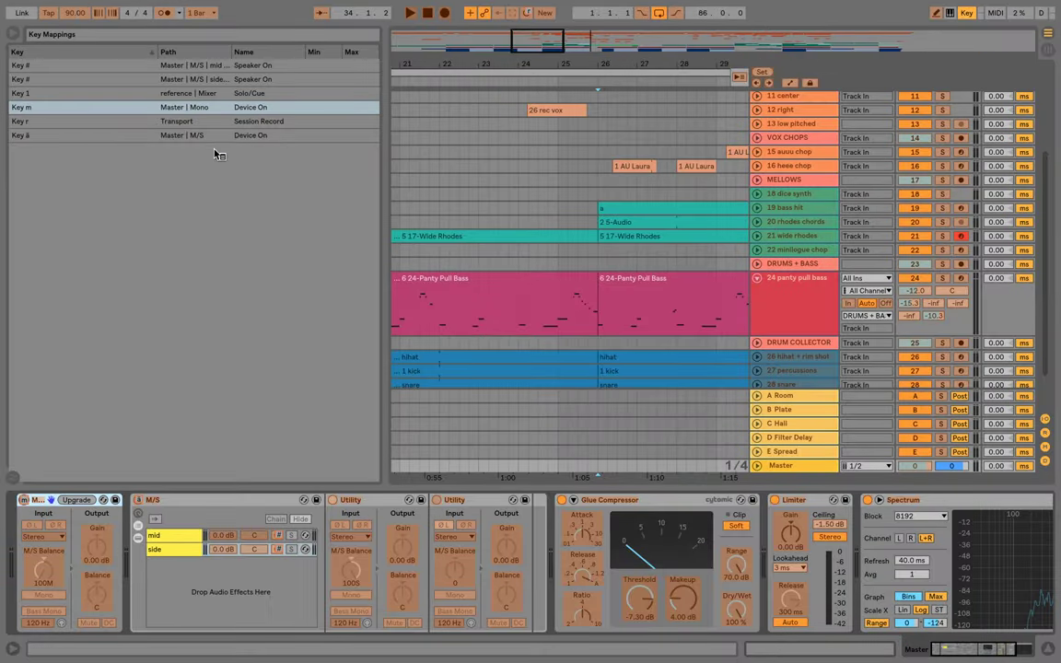
left_click(966, 13)
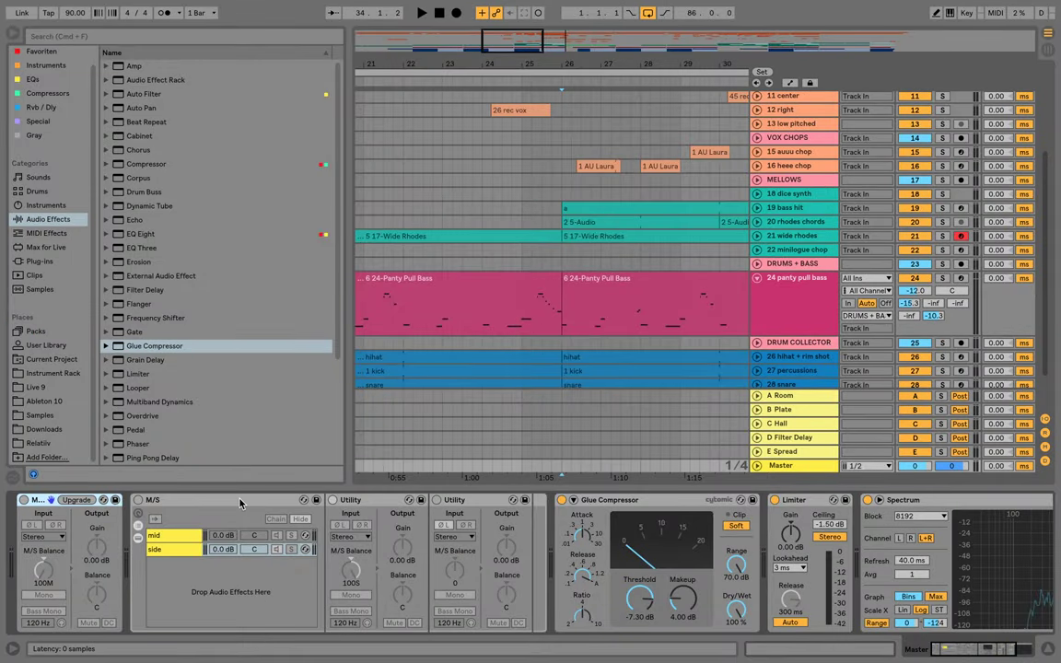
left_click(220, 571)
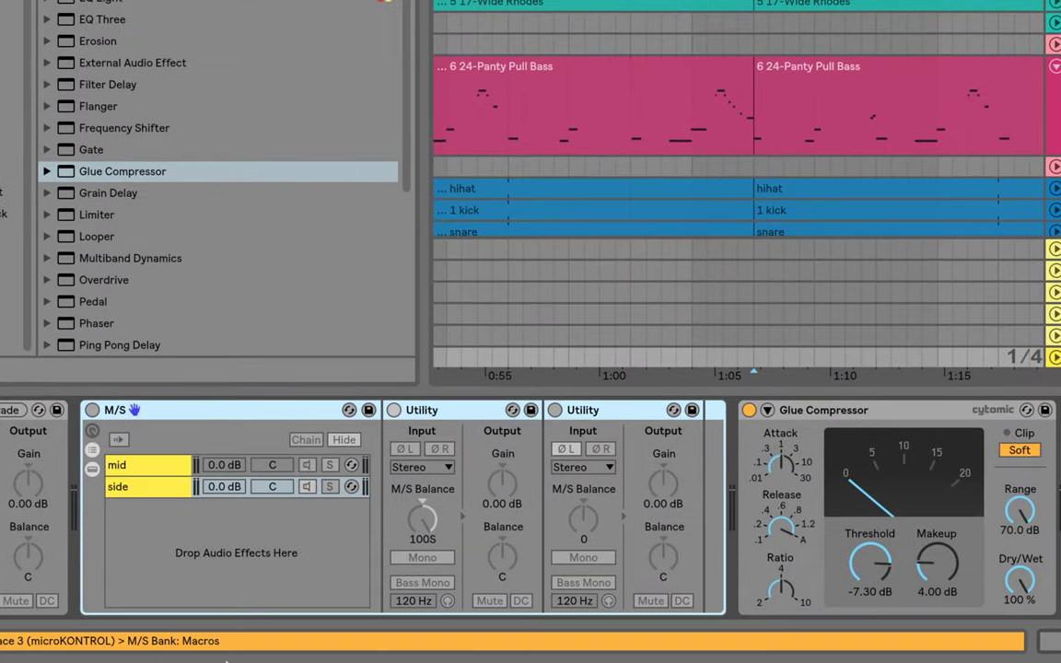
key("ctrl+alt+b")
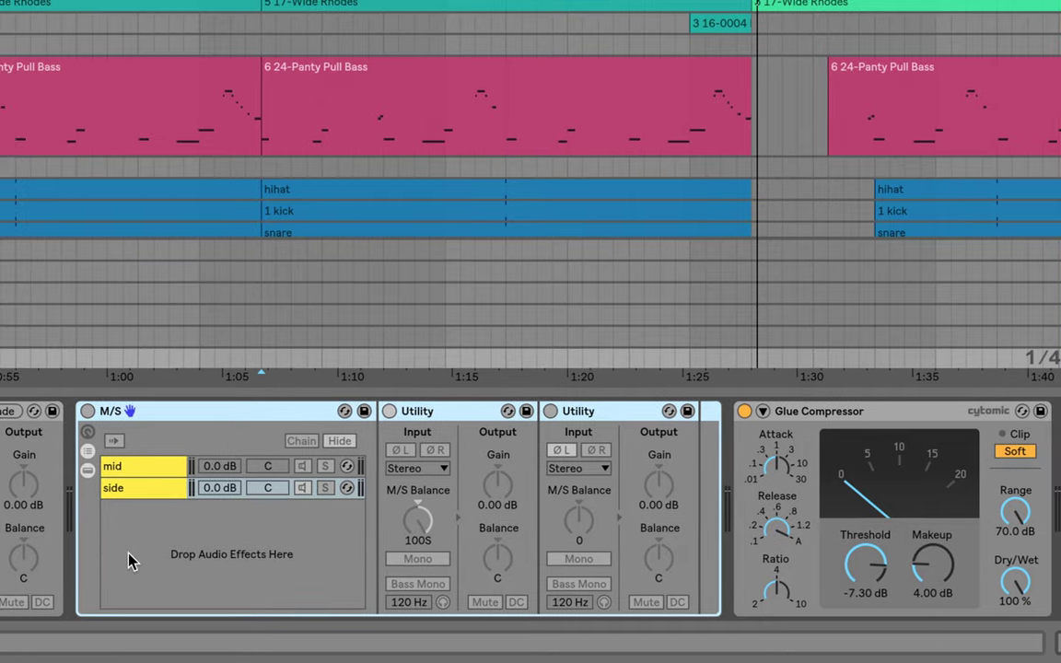
scroll(128, 552, "left", 1)
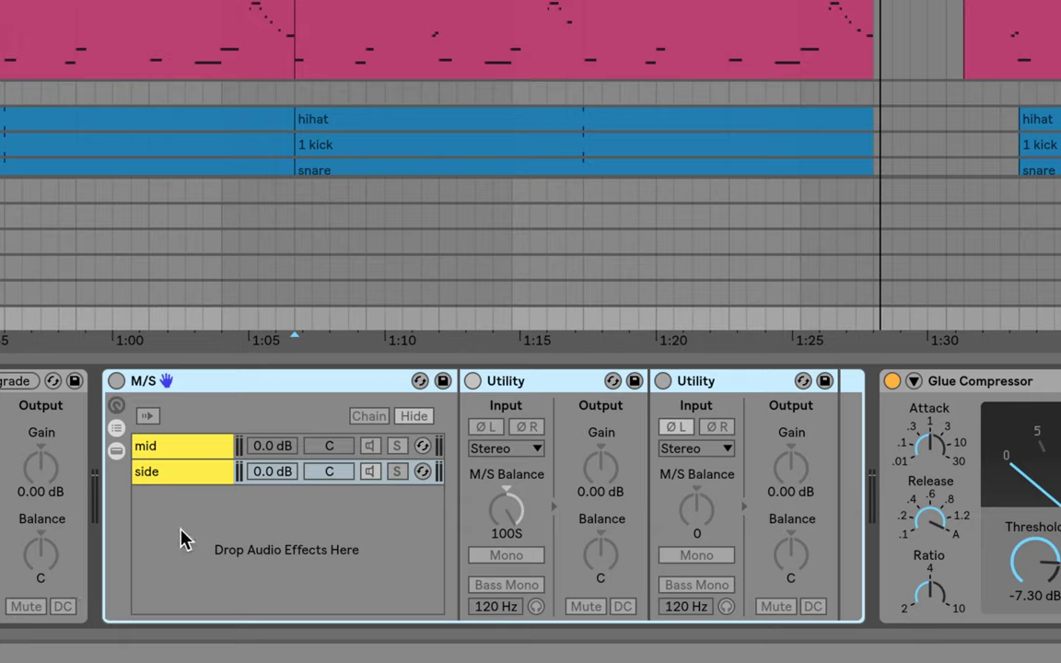
Check the key mappings of the M/S rack's on/off switch and its mid and side chain activators in key map mode
key("ctrl+k")
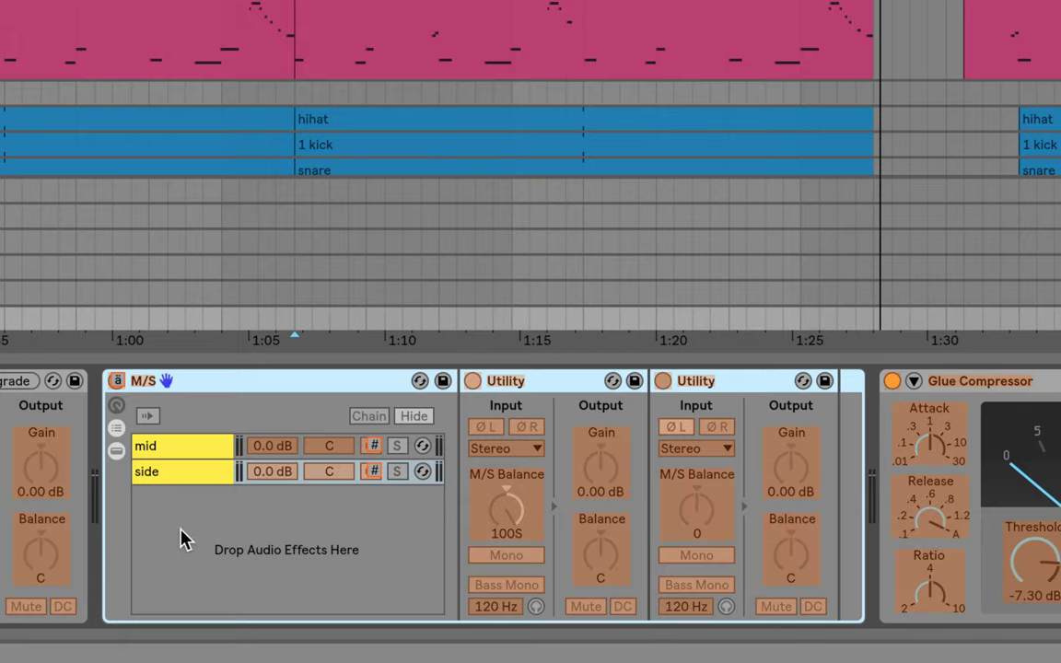
left_click(116, 383)
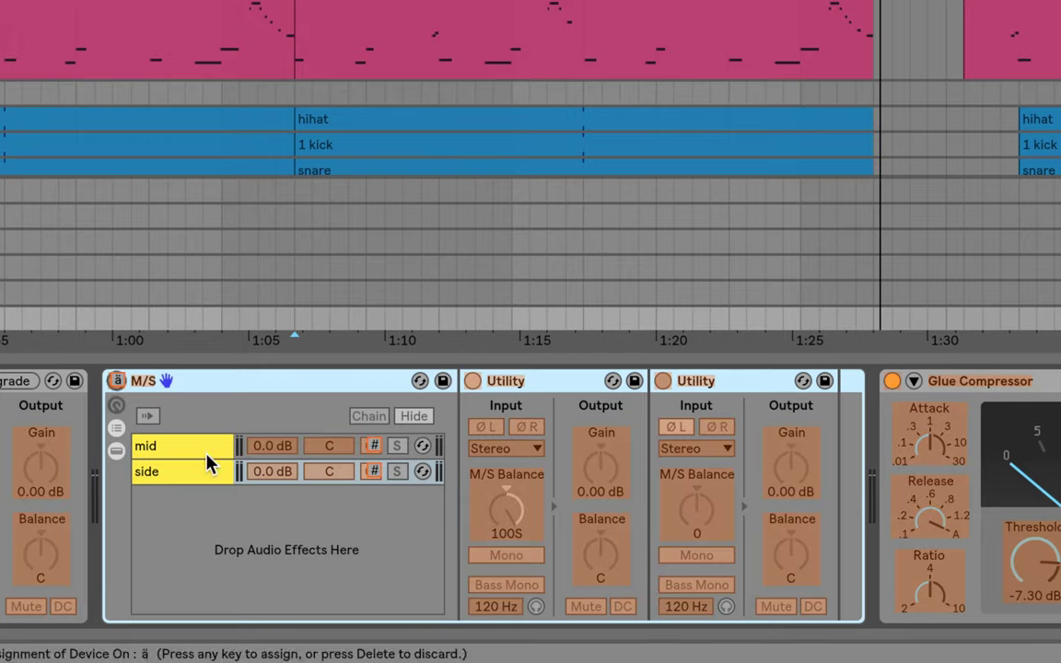
left_click(373, 448)
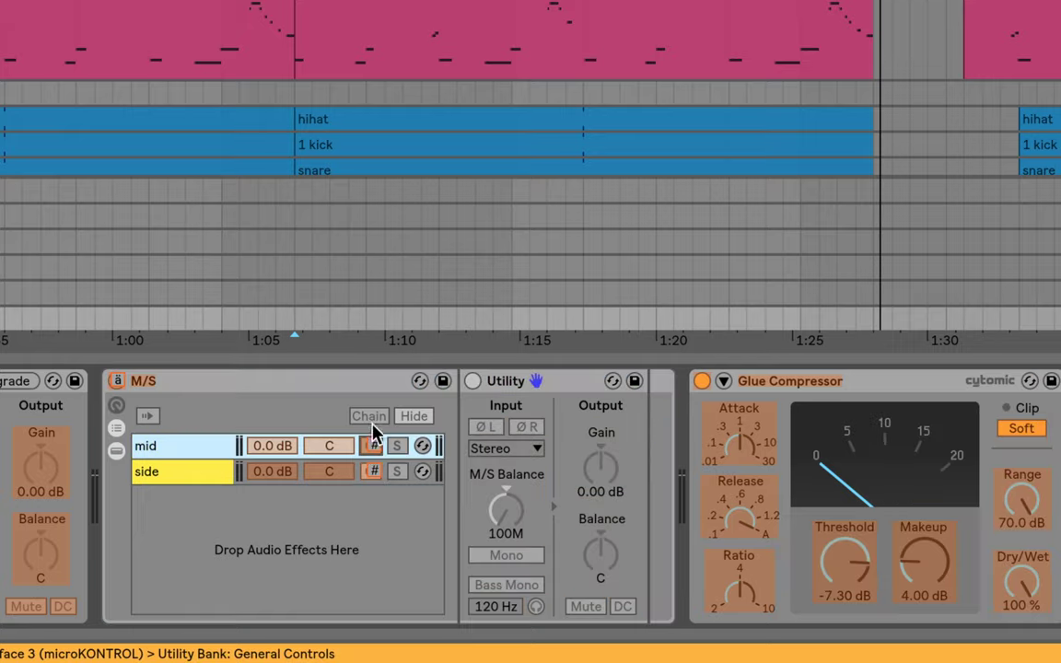
left_click(372, 472)
left_click(372, 447)
key("ctrl+k")
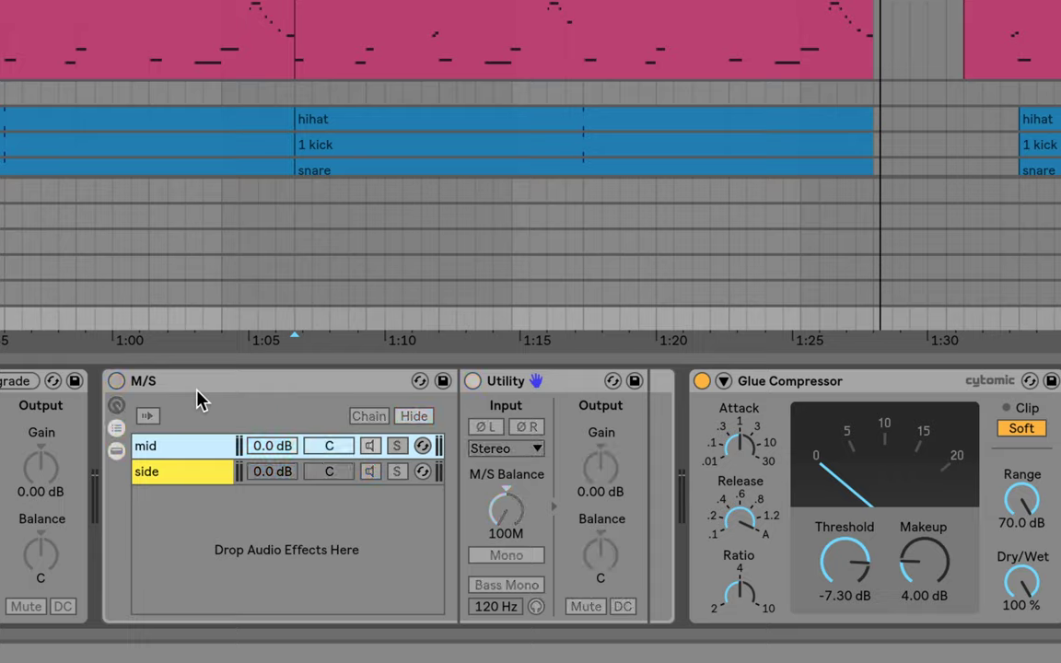
Audition from bar 26 while alternating the M/S rack between its mid and side chains and bypassing it with the mapped keys
key("space")
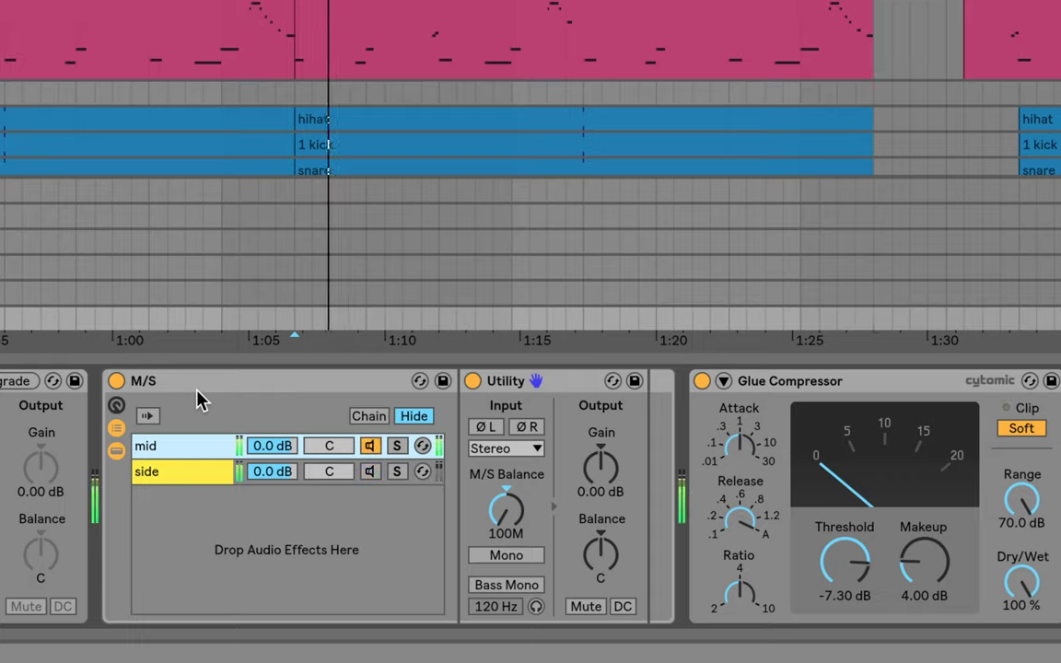
key("s")
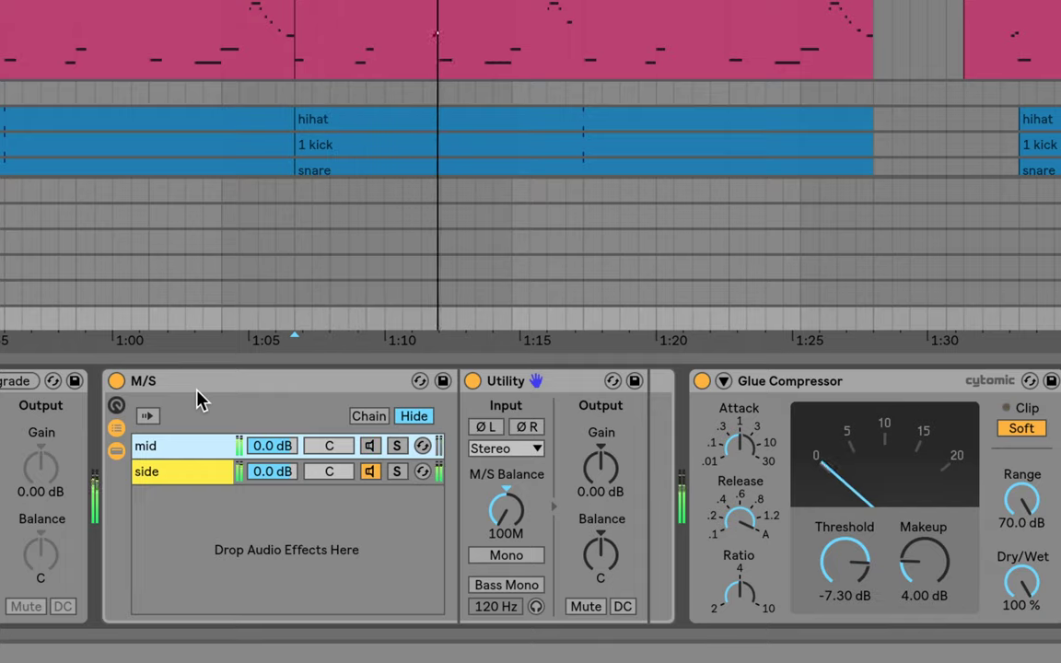
key("s")
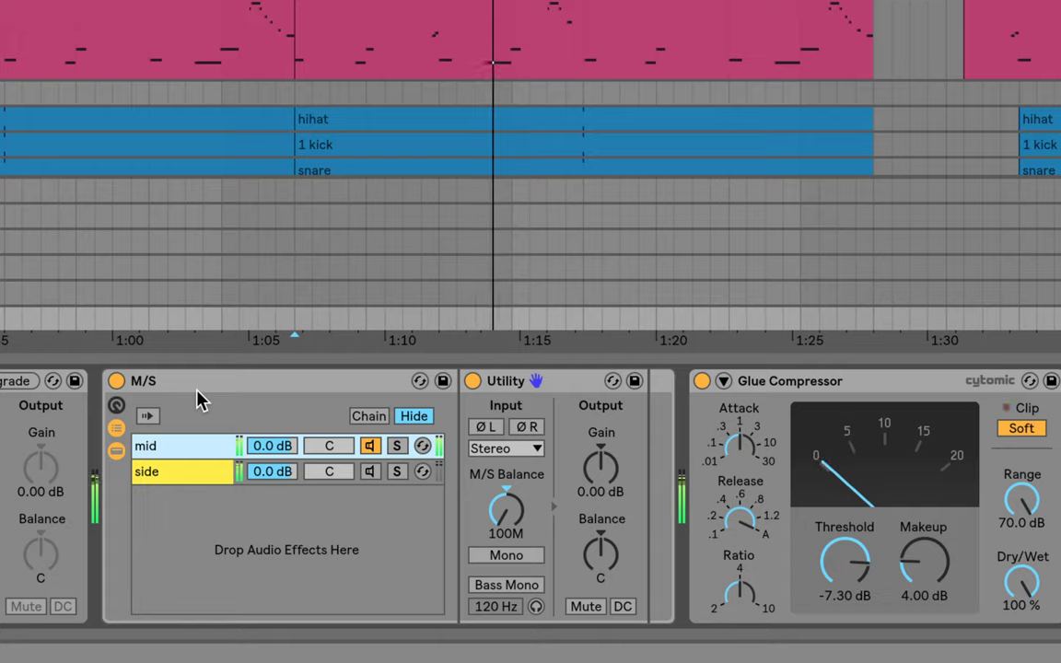
key("0")
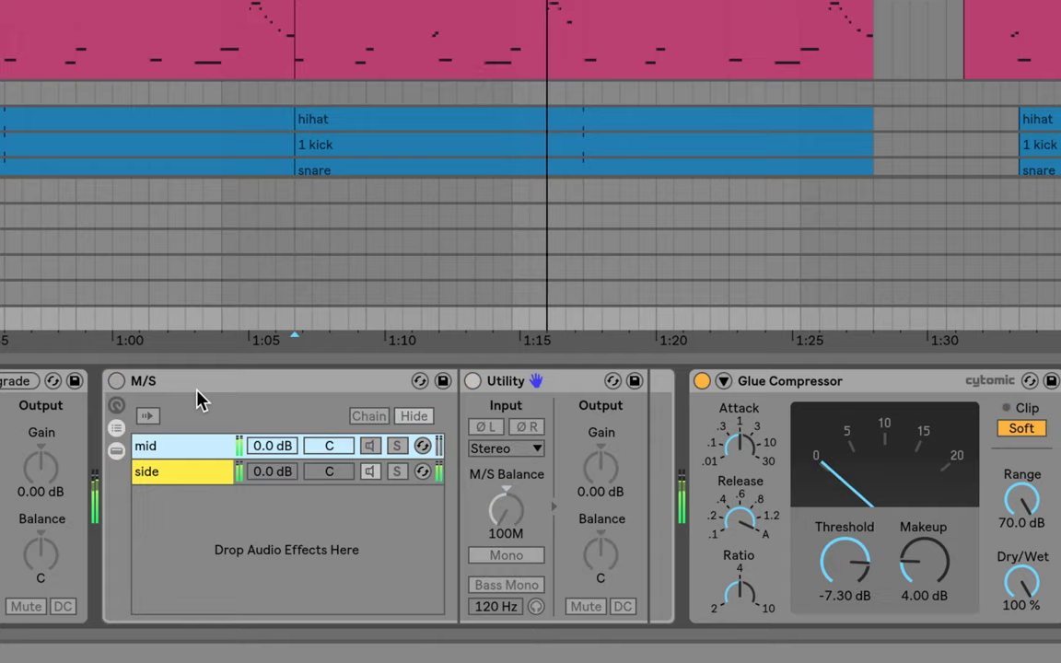
key("0")
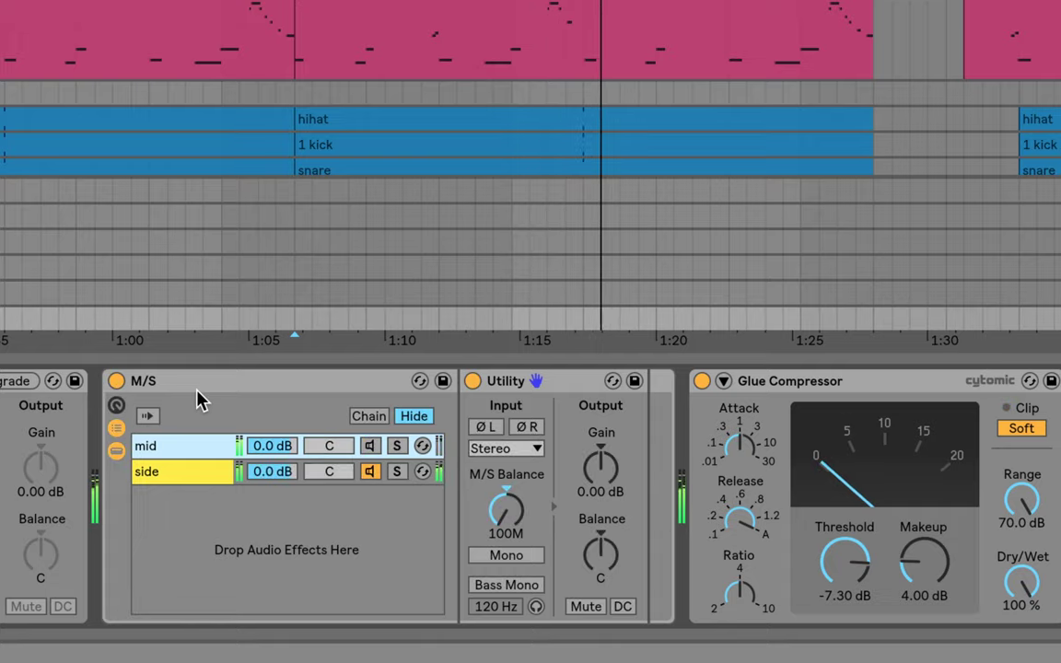
key("0")
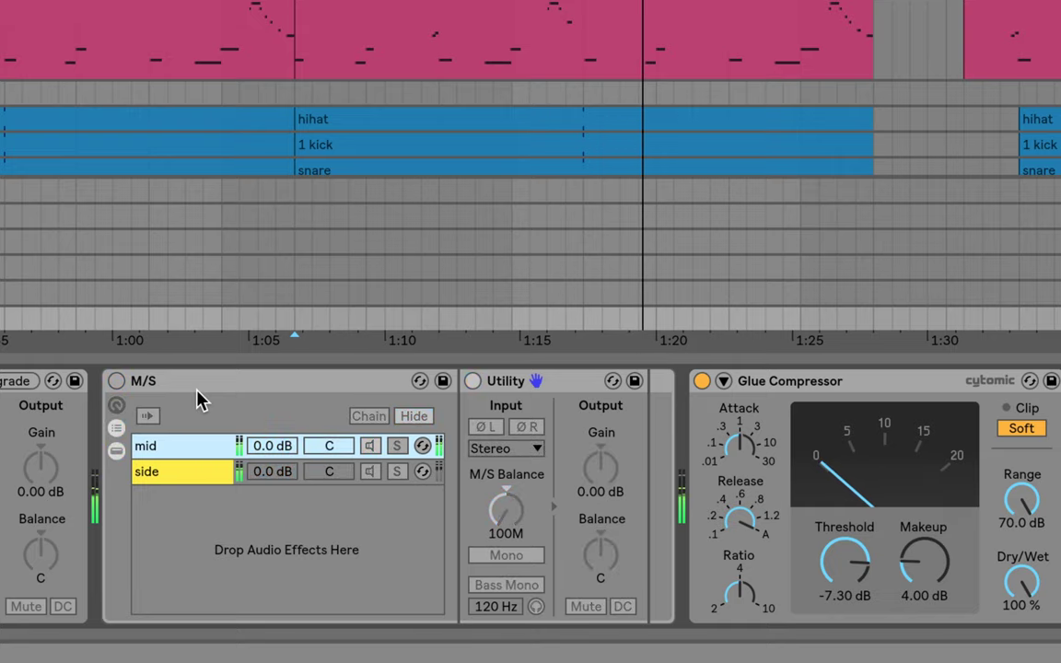
key("0")
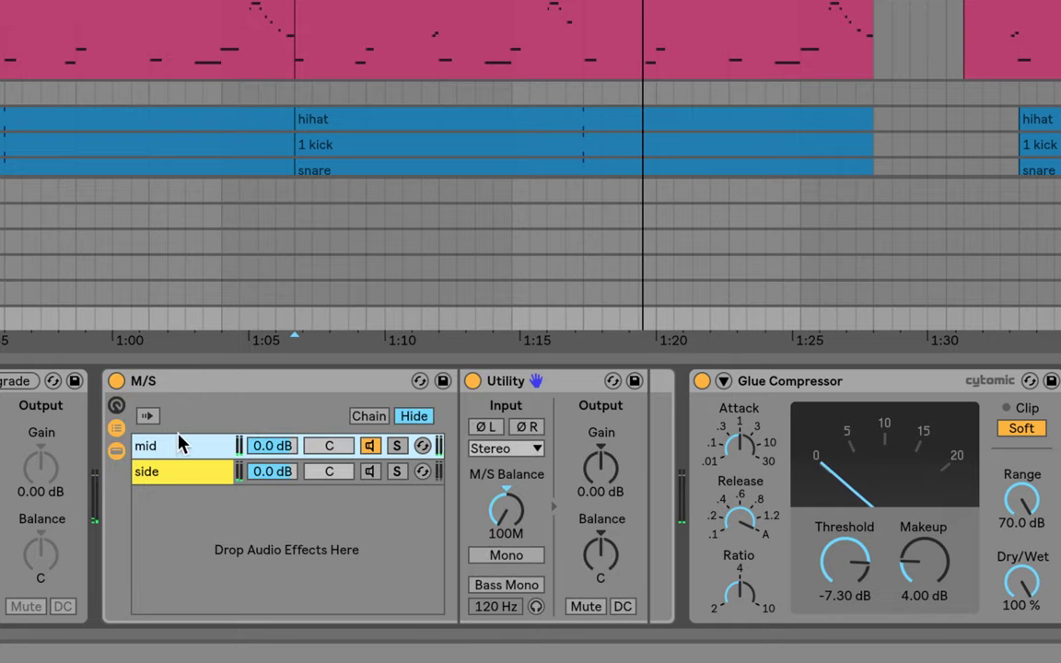
Switch the mid chain's Utility from Mid/Side Mode to Width and back to Mid/Side Mode
right_click(502, 516)
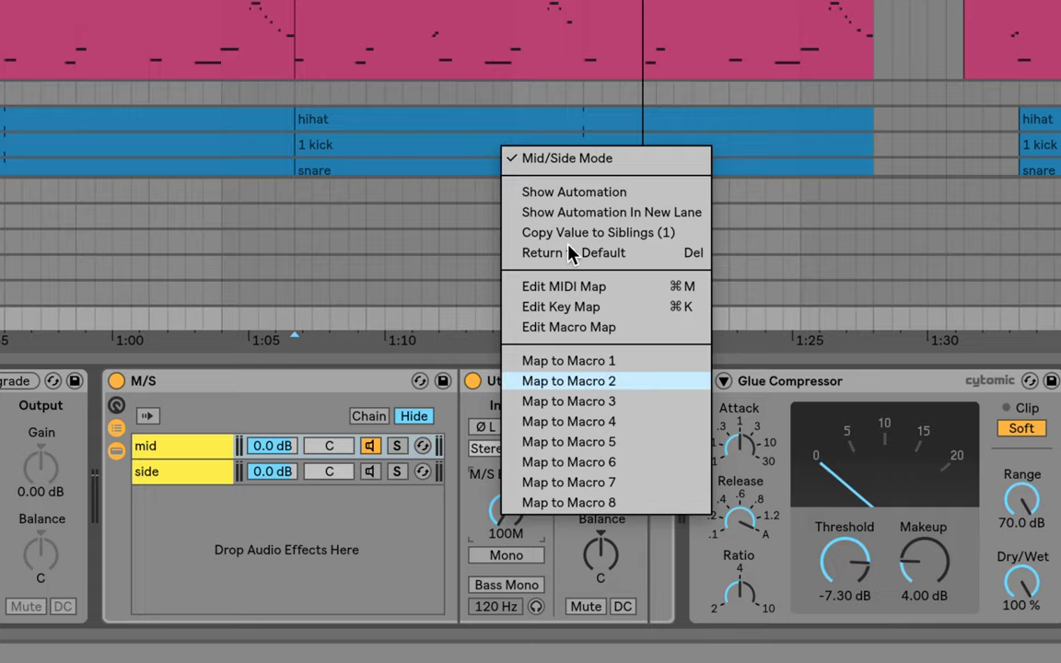
left_click(600, 158)
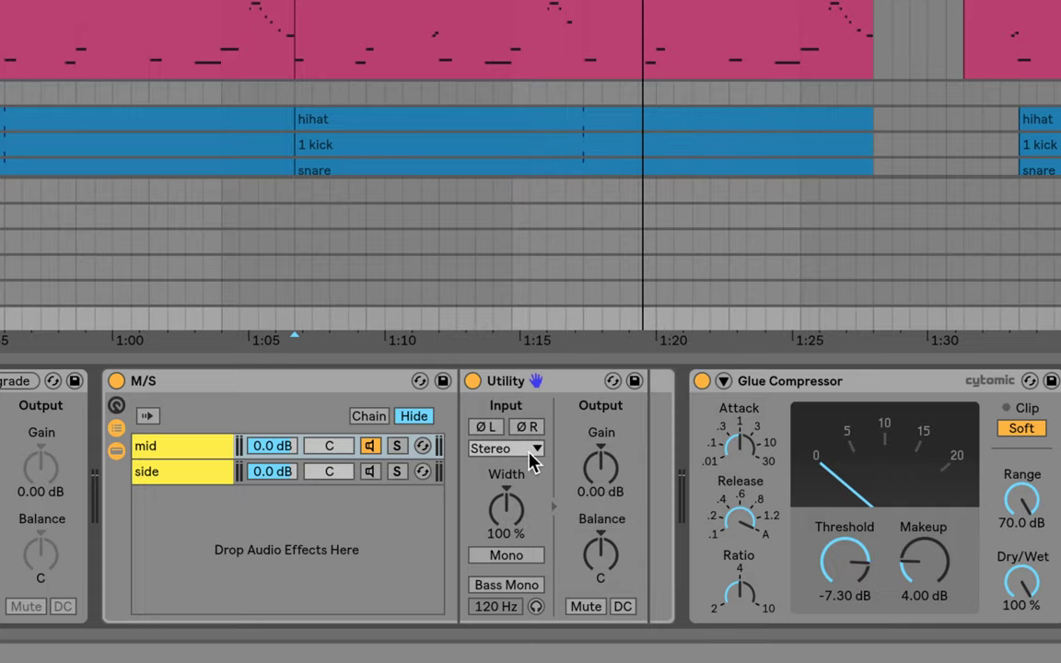
right_click(506, 503)
left_click(582, 160)
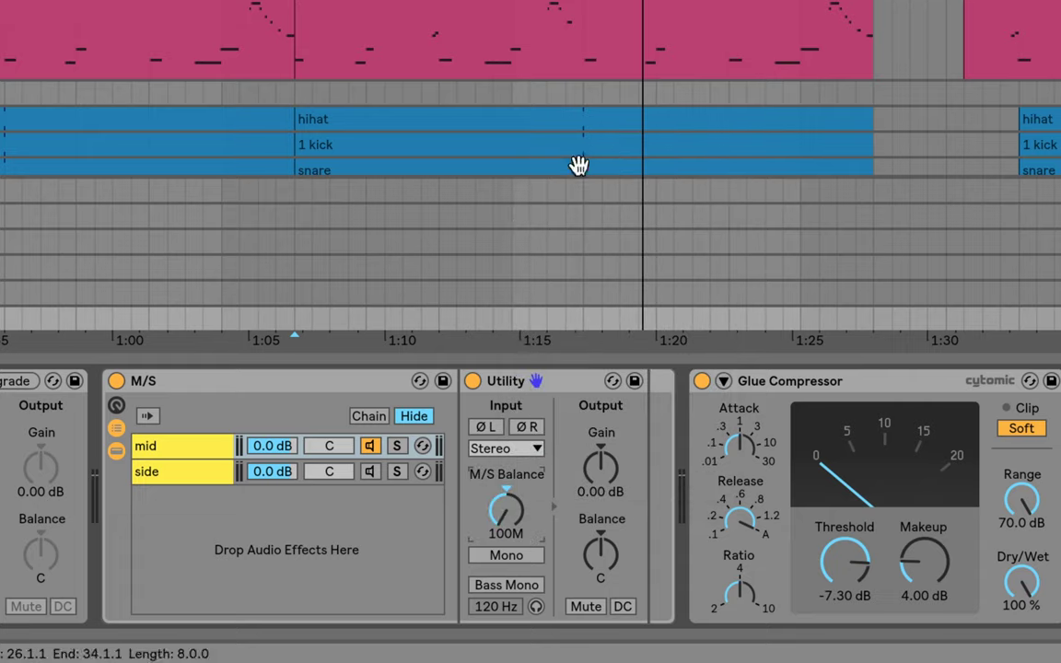
Show the side chain's devices, activate the side chain instead of mid, and toggle its second Utility on and off
left_click(184, 474)
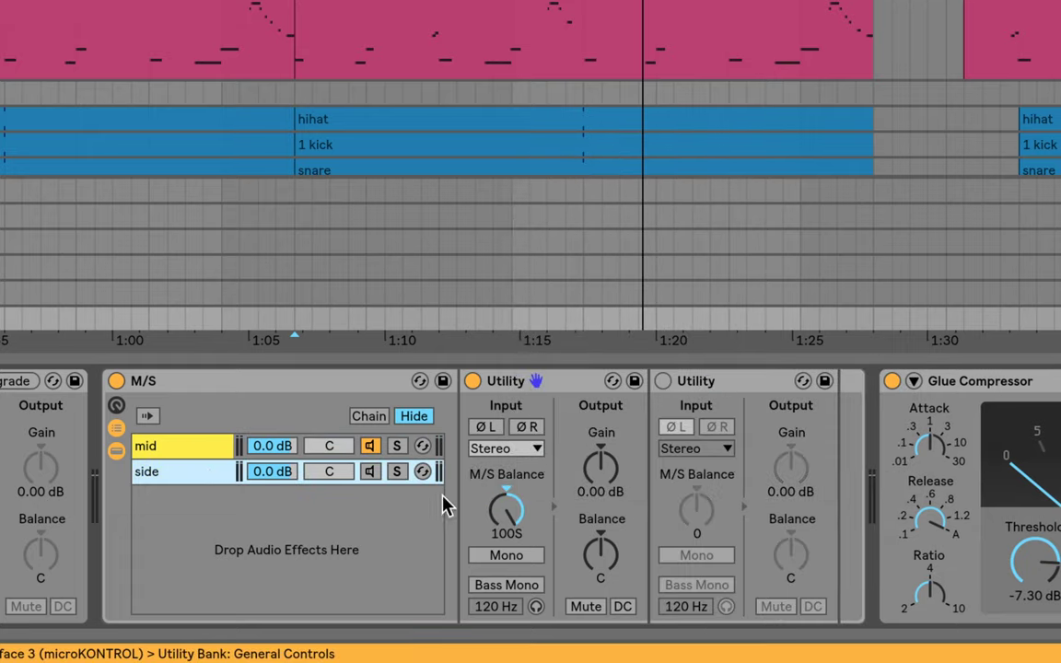
left_click(705, 382)
left_click(662, 380)
left_click(662, 381)
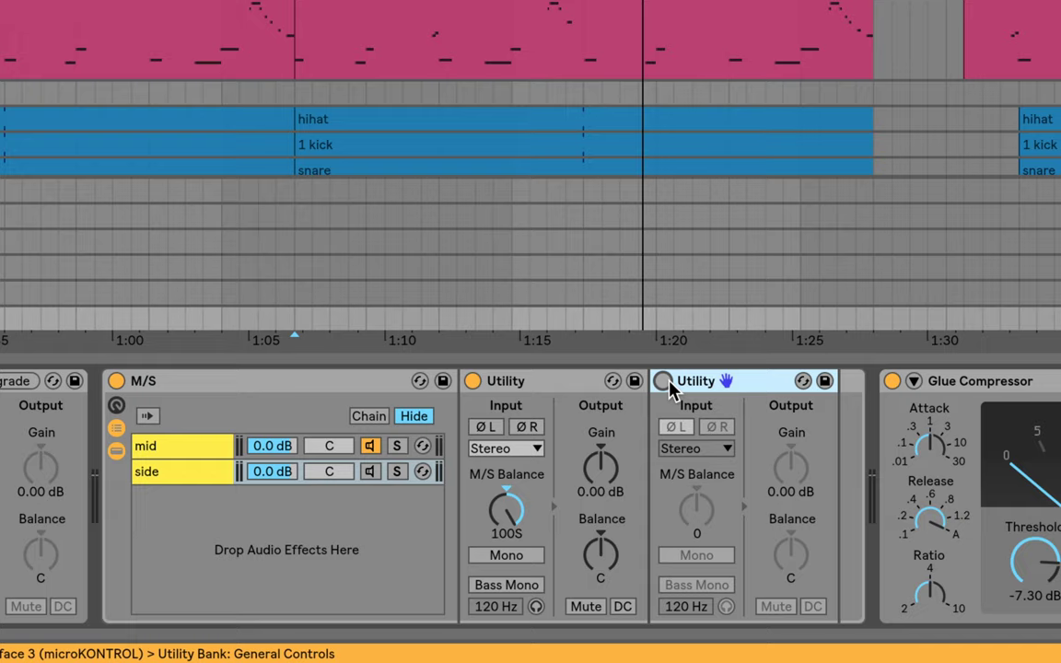
key("1")
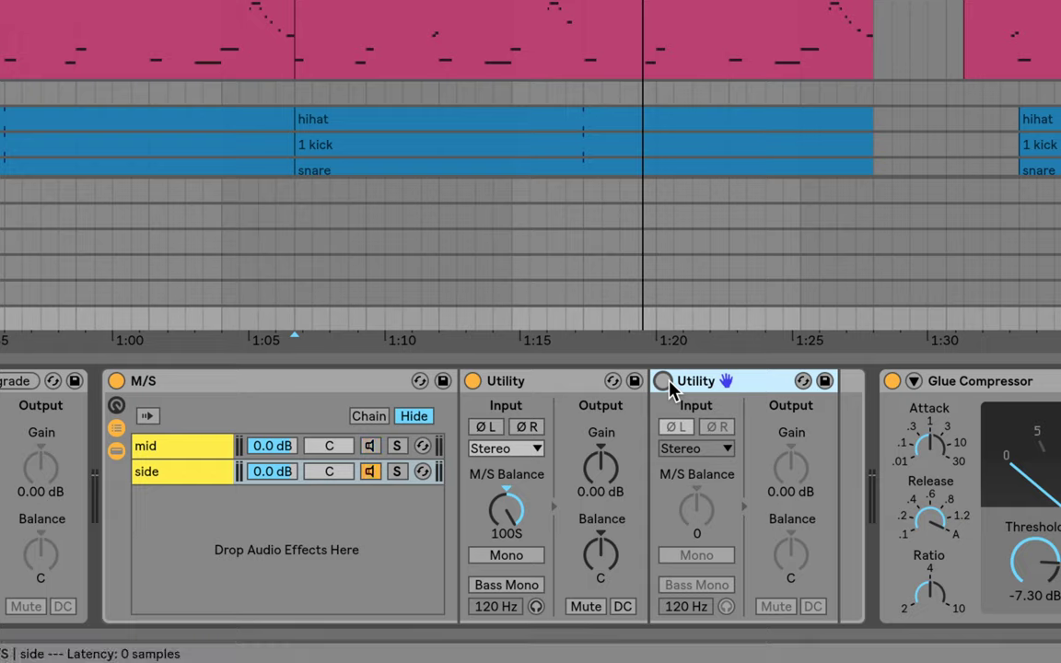
left_click(662, 381)
left_click(662, 380)
Audition the side signal from bar 26 while toggling the second Utility with the inverted left phase, leaving that Utility off
key("space")
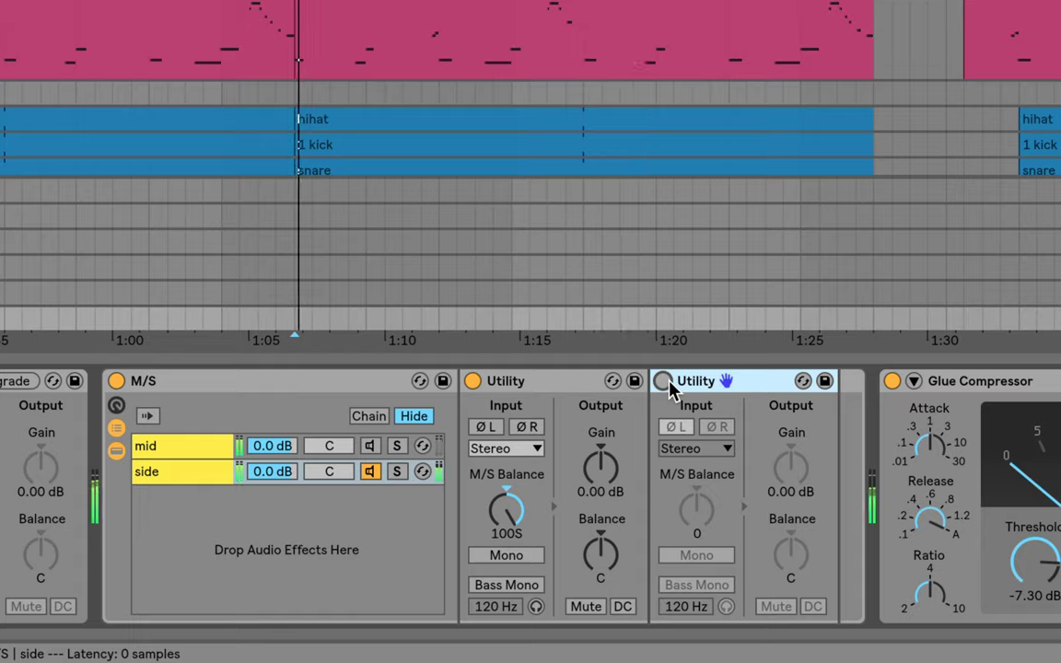
left_click(664, 382)
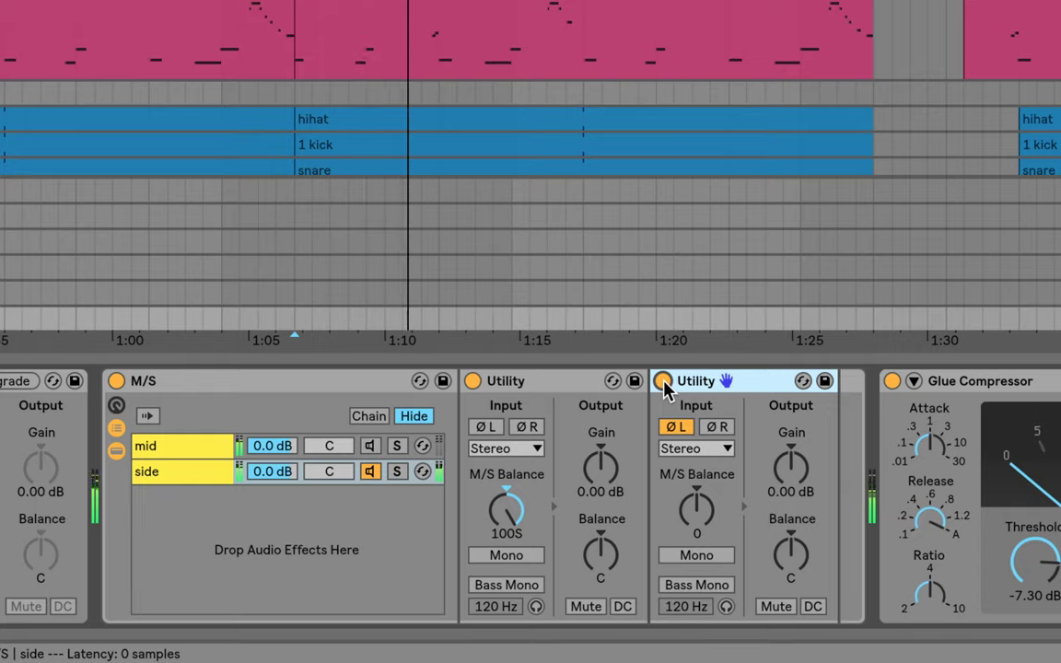
left_click(663, 381)
left_click(663, 382)
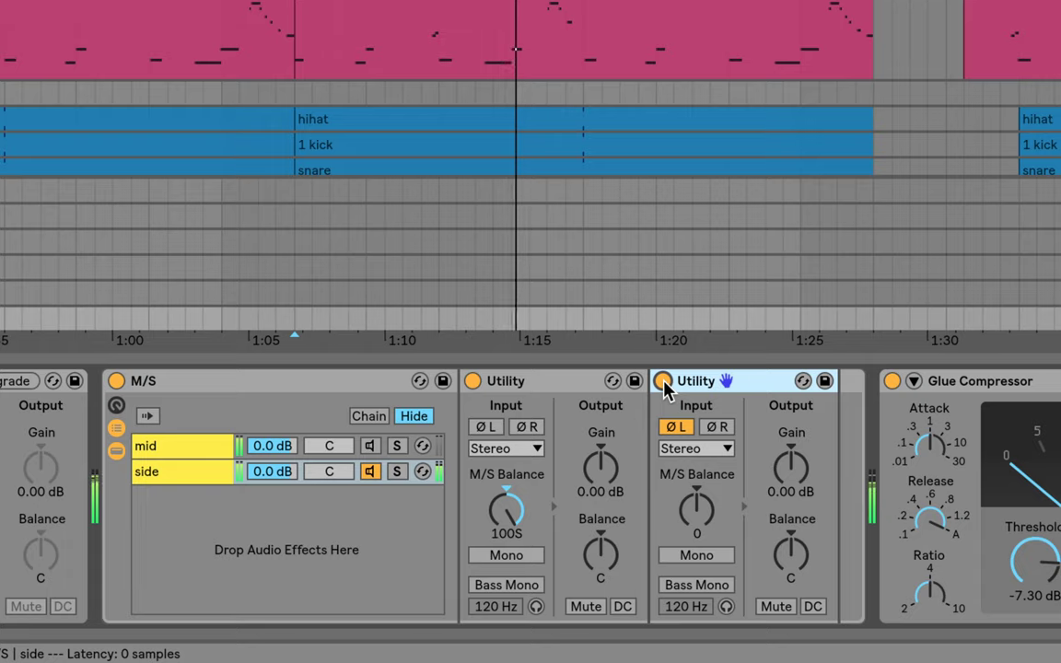
left_click(663, 381)
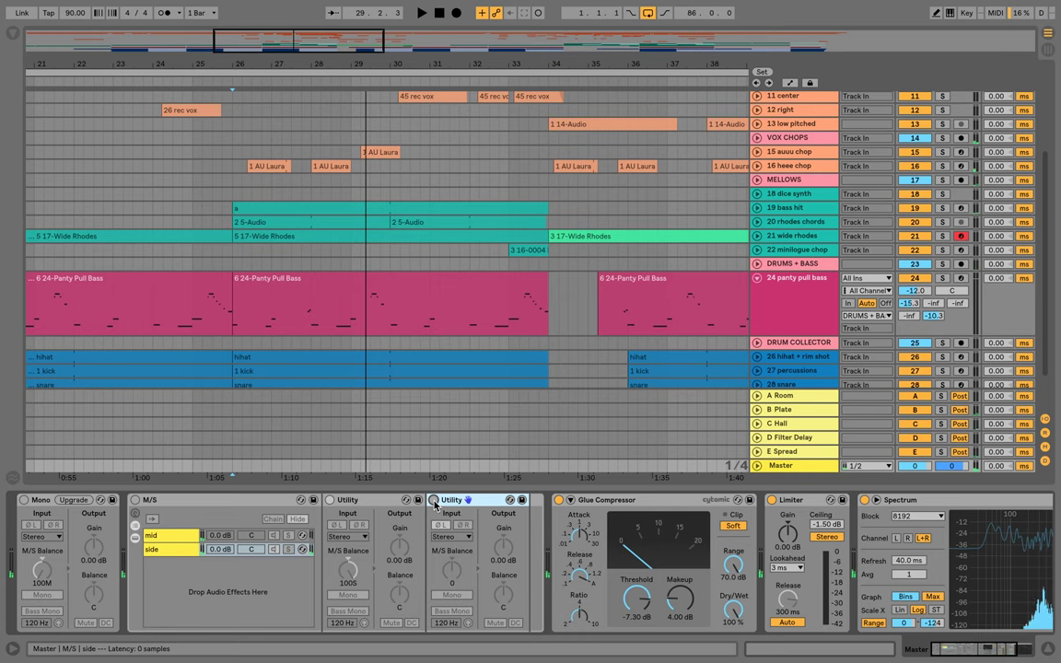
Select the full 86-bar loop range of the song, examine the Export Audio/Video settings, and close them without exporting
left_click_drag(449, 61, 236, 62)
left_click(231, 72)
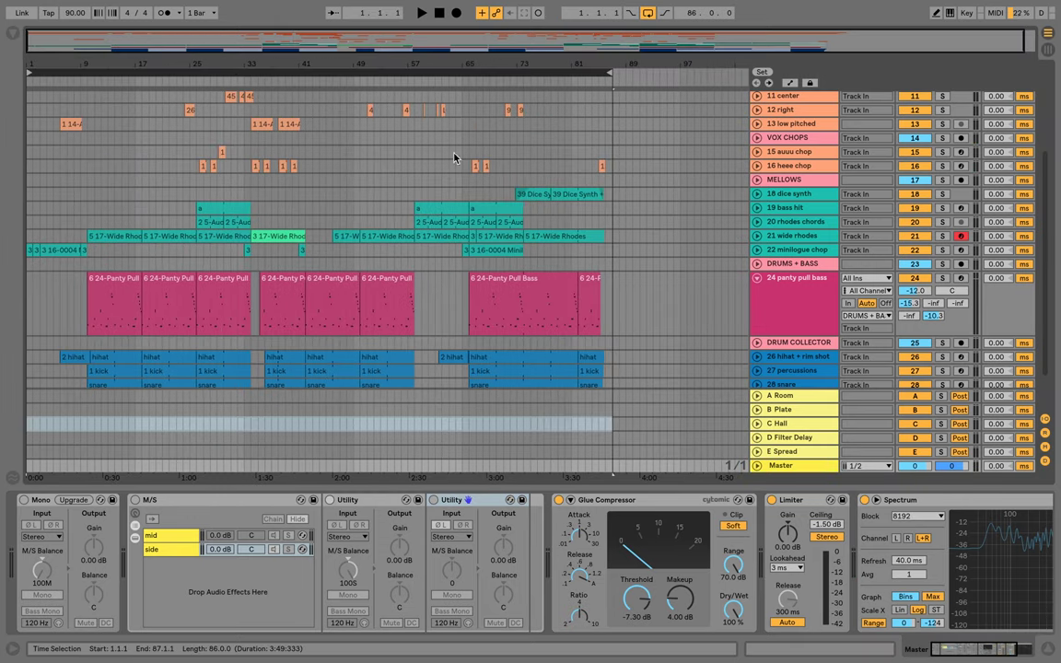
left_click(389, 70)
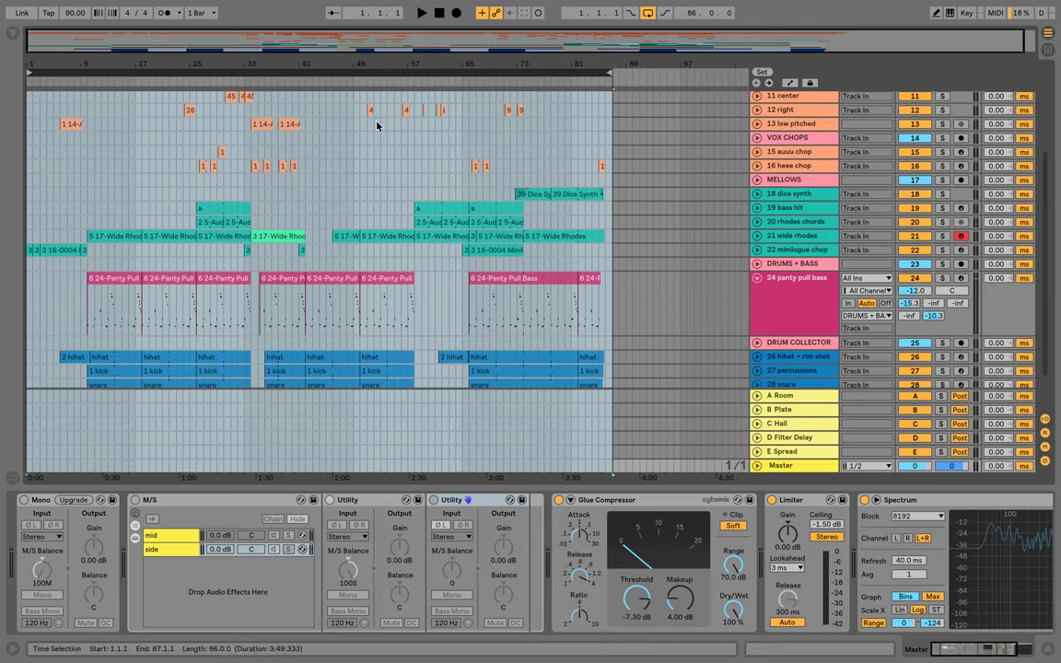
key("ctrl+shift+r")
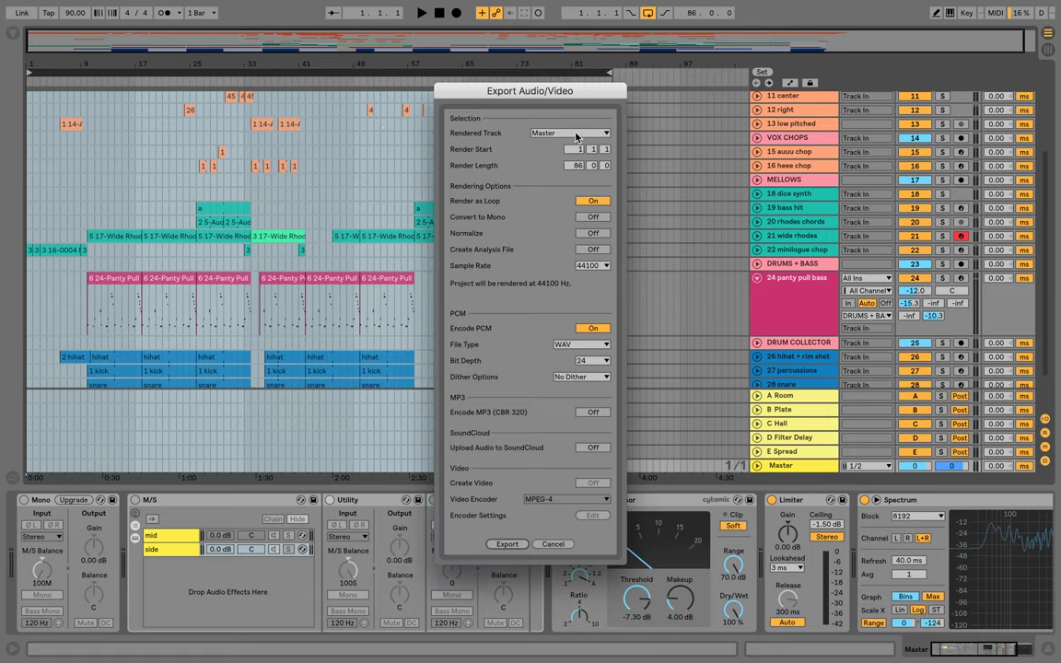
key("Escape")
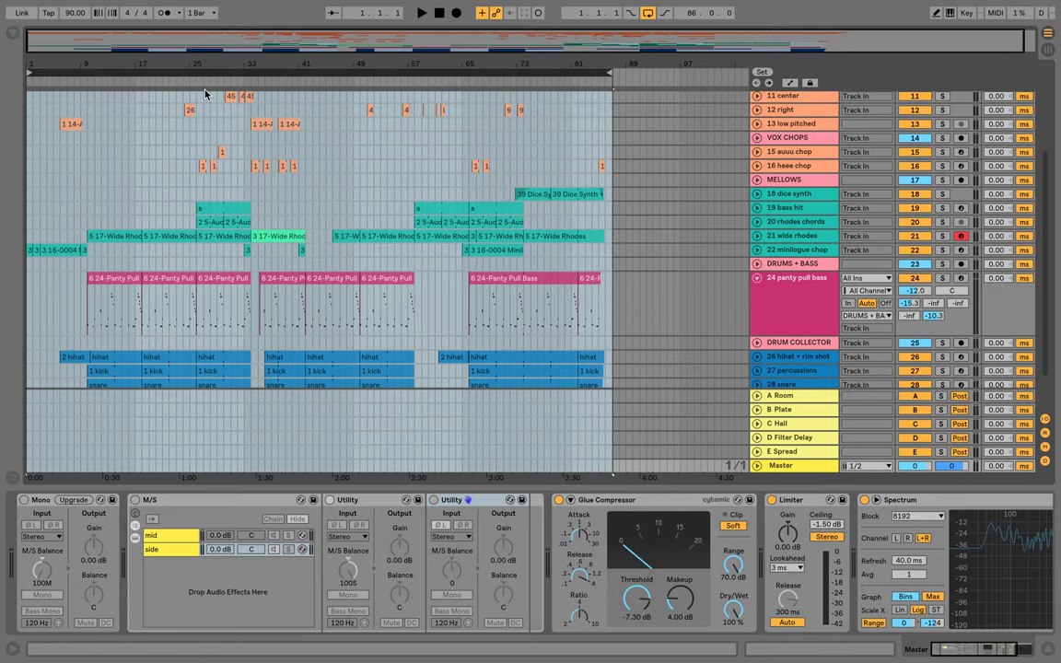
Collect all and save the set, including files from elsewhere, other Projects and the User Library but not Factory Packs
mouse_move(162, 11)
left_click(81, 8)
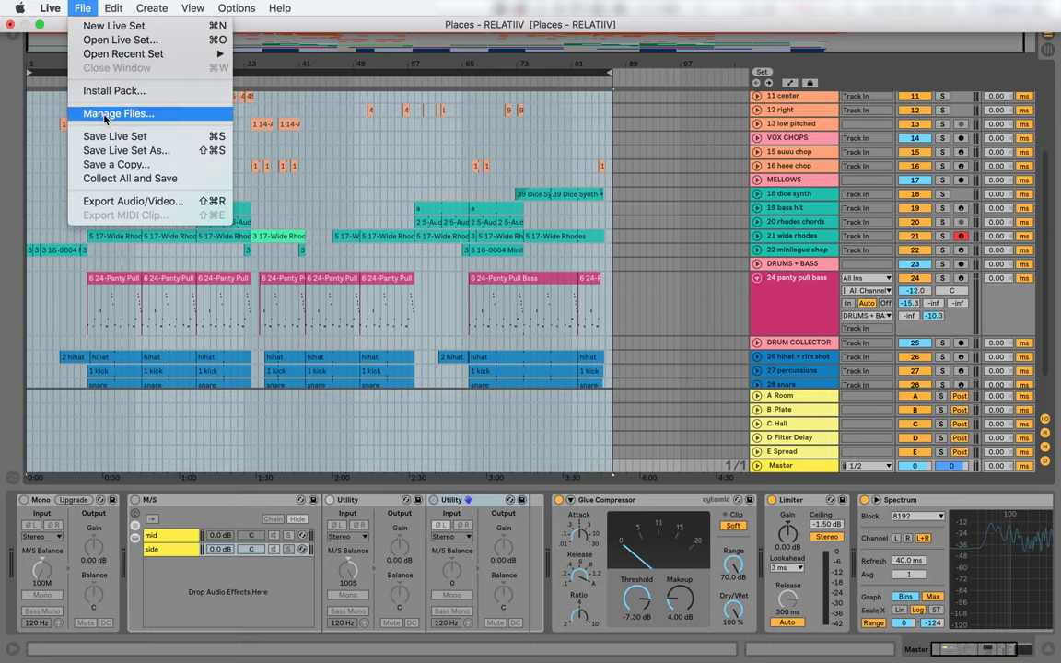
left_click(128, 178)
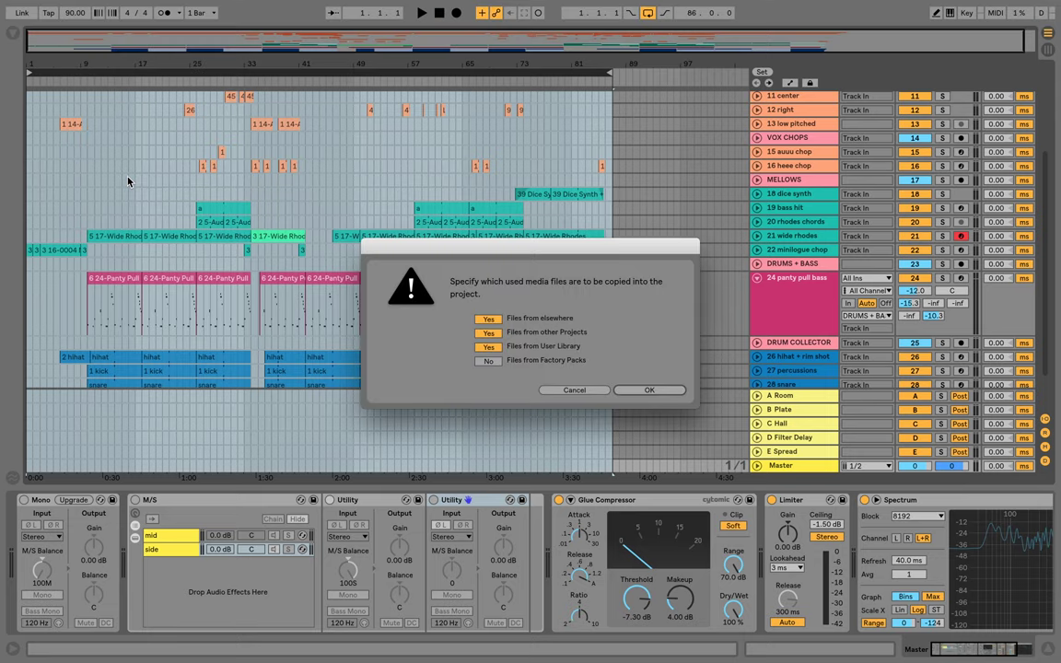
left_click(648, 392)
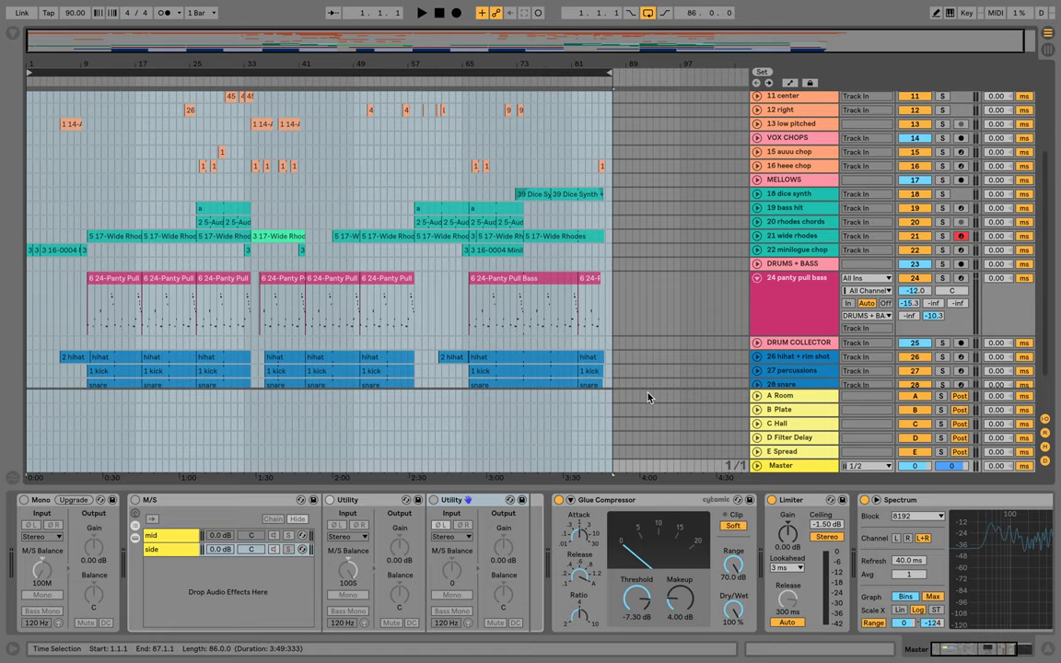
Look through the device chains of the tracks from 13 low pitched down to 18 dice synth
left_click(798, 123)
left_click(800, 139)
left_click(798, 152)
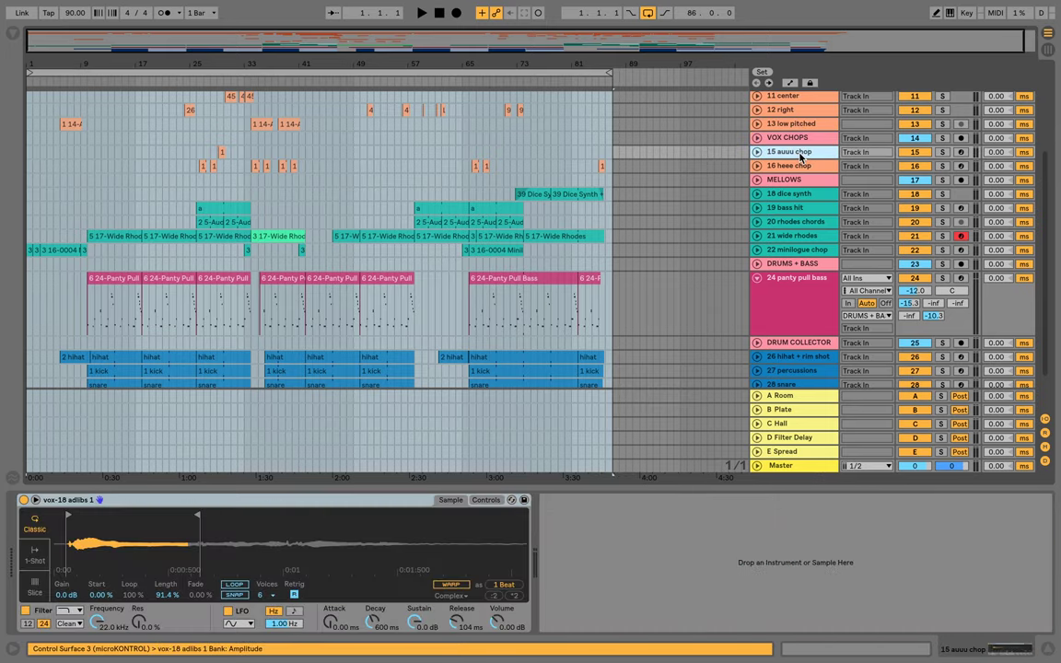
left_click(797, 165)
left_click(797, 180)
left_click(798, 194)
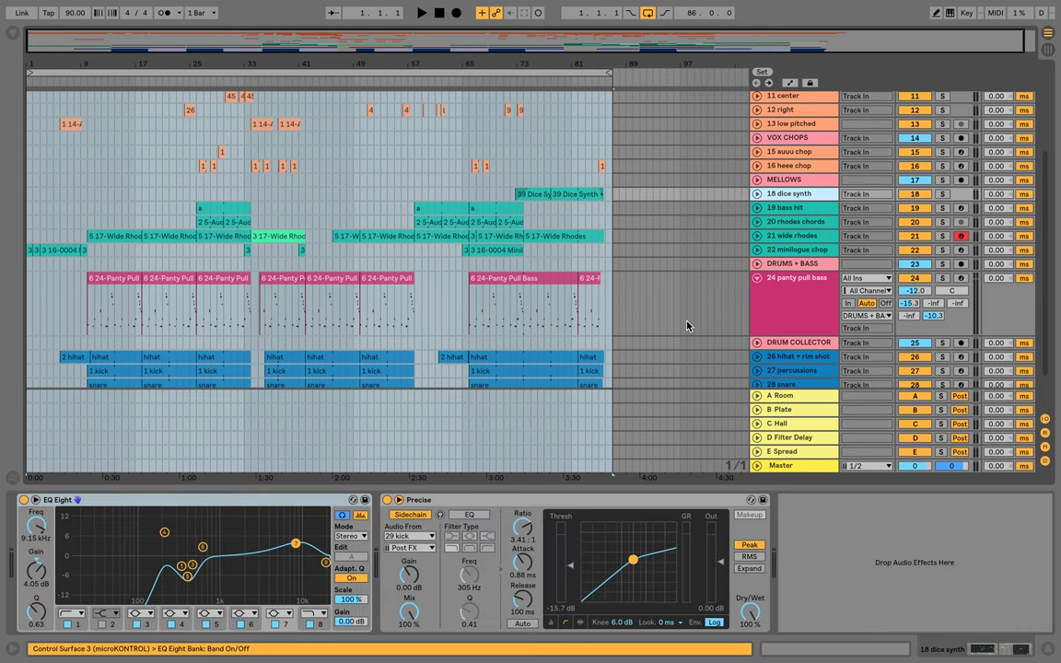
Select the Master track and hide the device view to show more of the arrangement
left_click(775, 466)
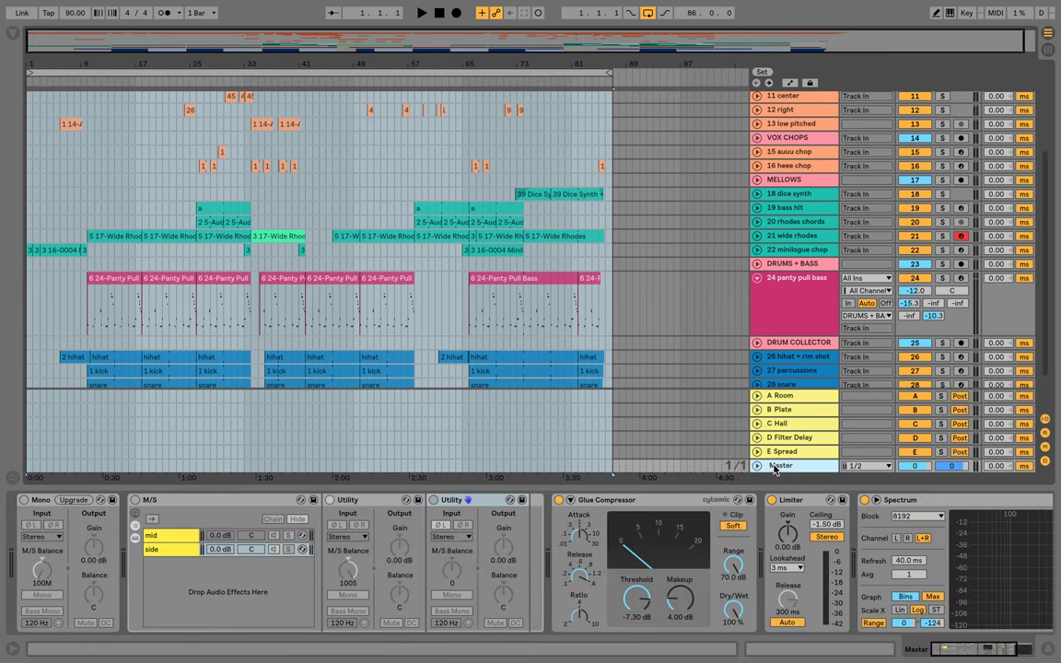
key("super+alt+l")
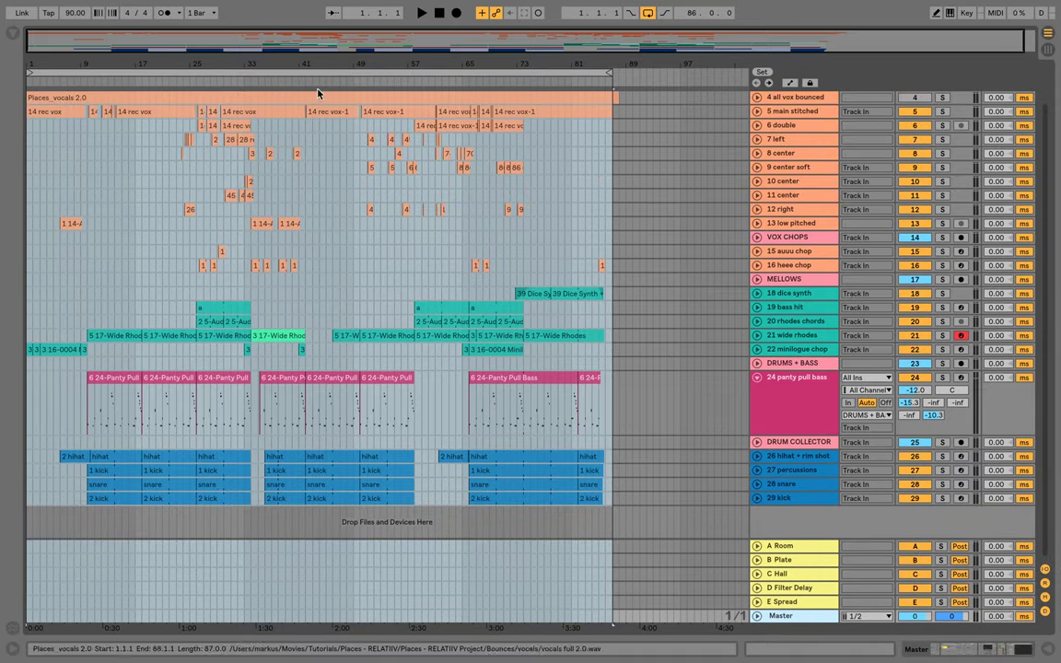
left_click_drag(315, 63, 364, 74)
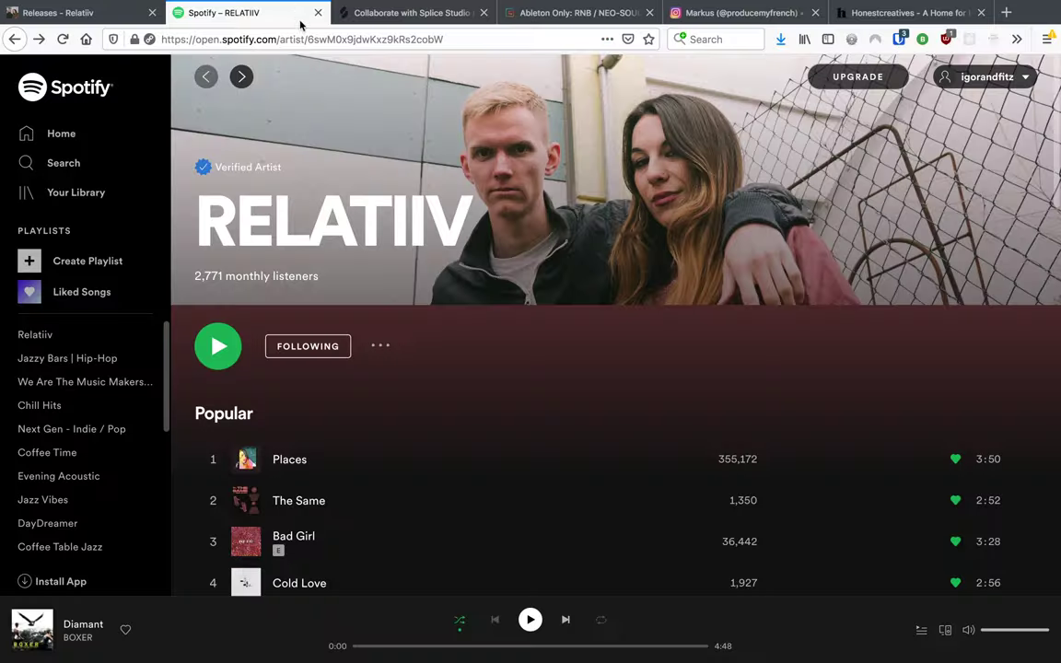
Show the Splice Studio page and the Gumroad page for the Places project files in the web browser
left_click(379, 15)
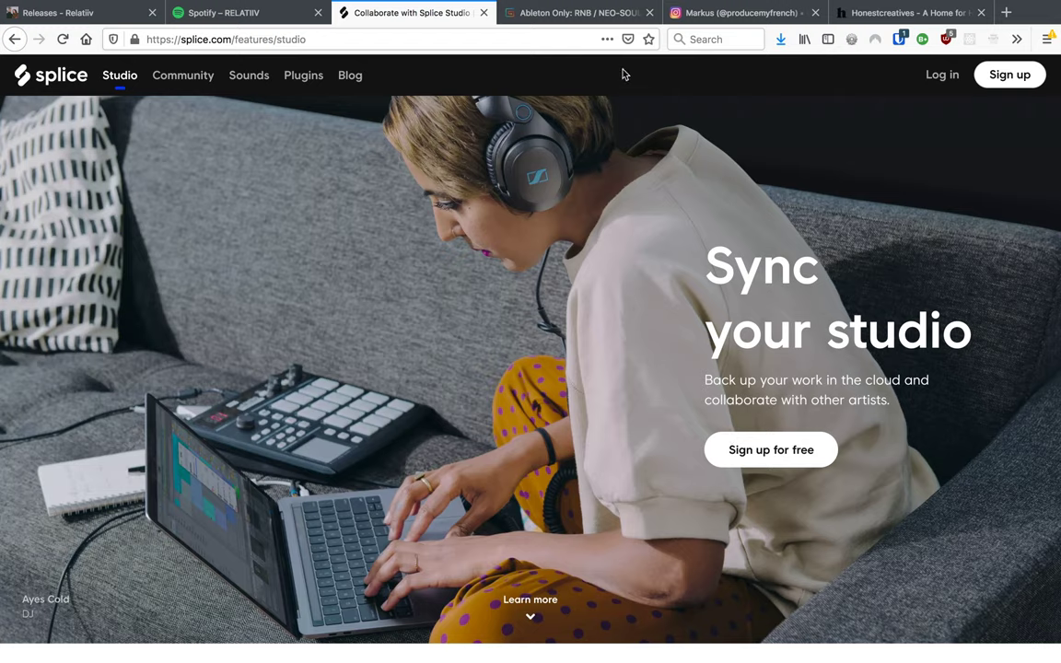
left_click(586, 13)
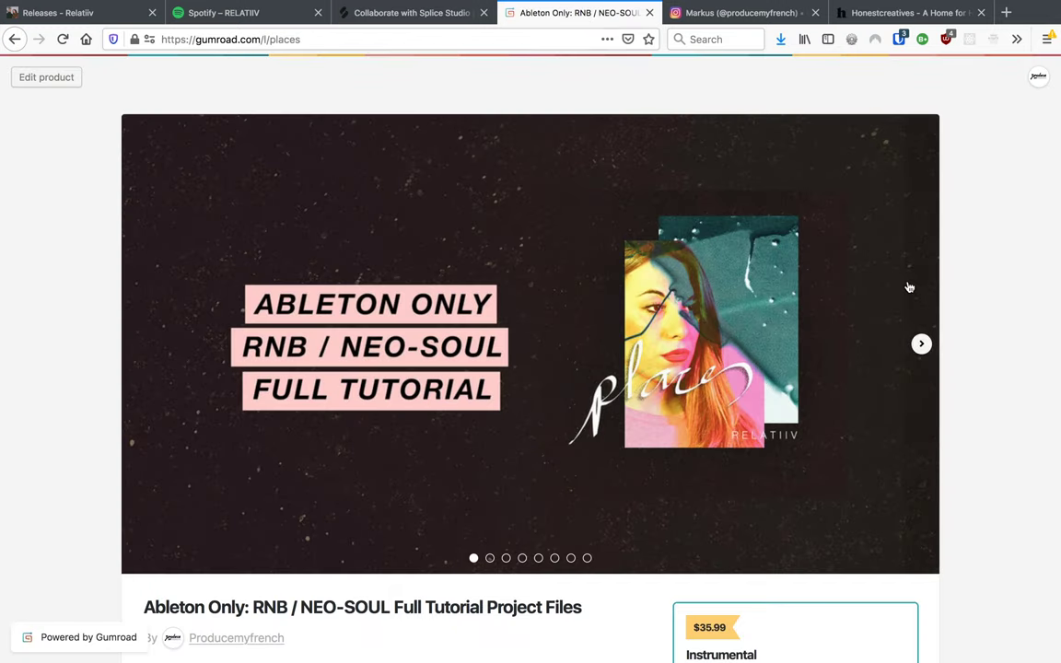
Look through the preview images of the Places project files on Gumroad up to PMF - M S Referencing, and return to the first
left_click(921, 344)
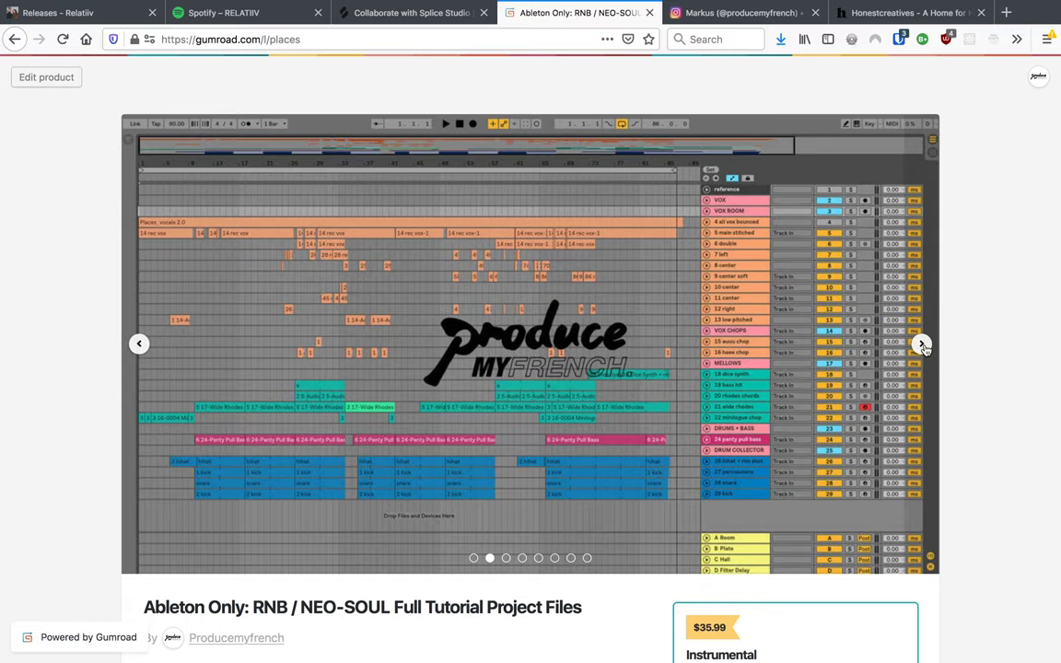
left_click(923, 346)
left_click(923, 346)
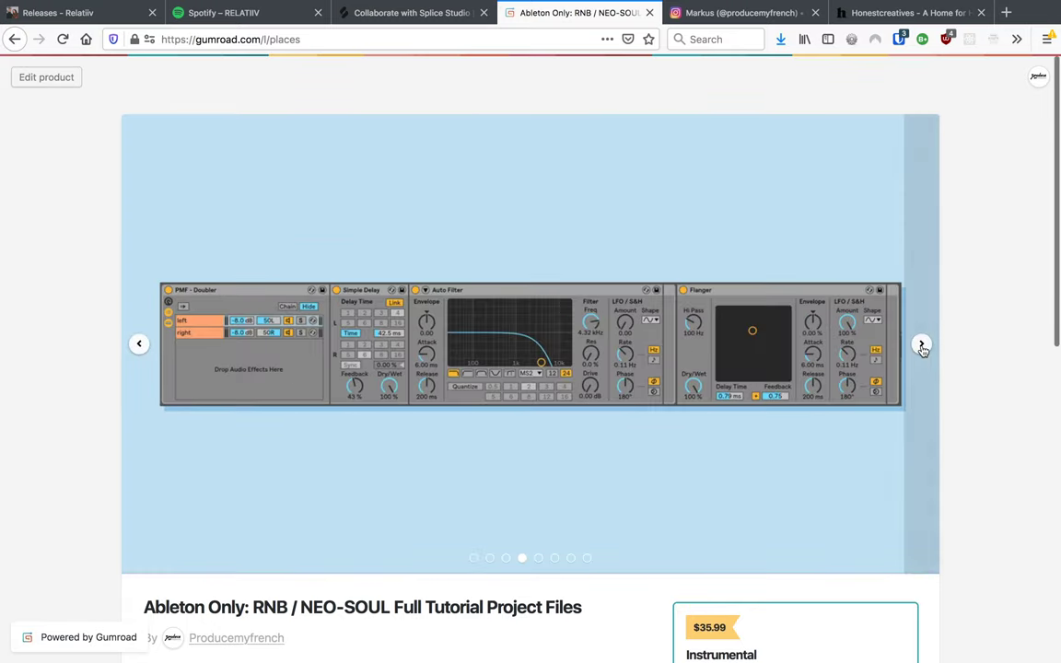
left_click(921, 345)
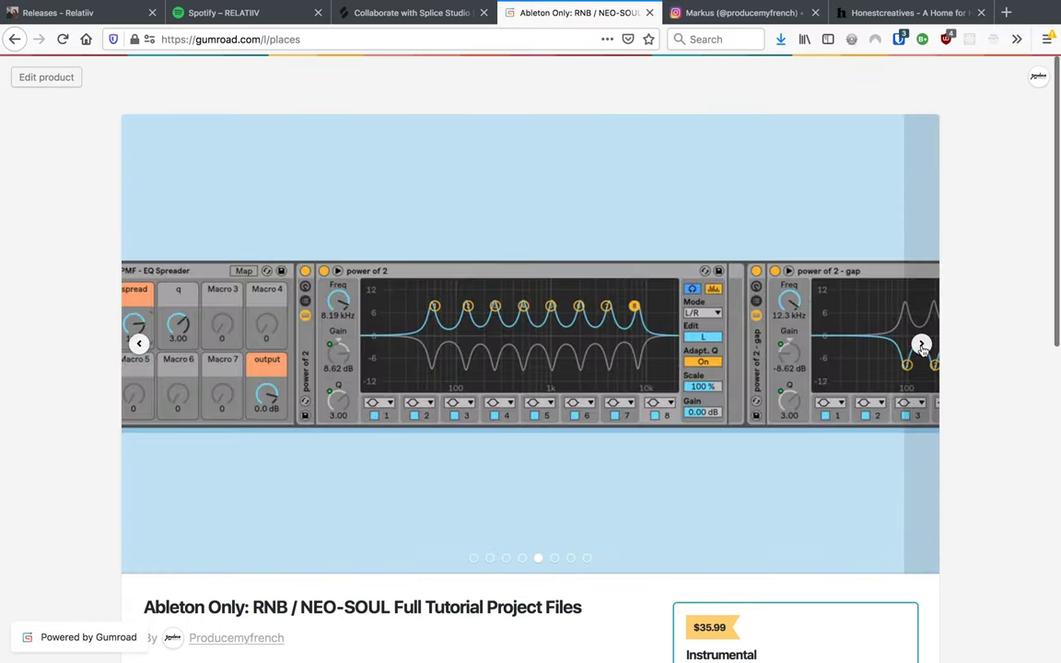
scroll(919, 354, "down", 5)
scroll(918, 356, "up", 5)
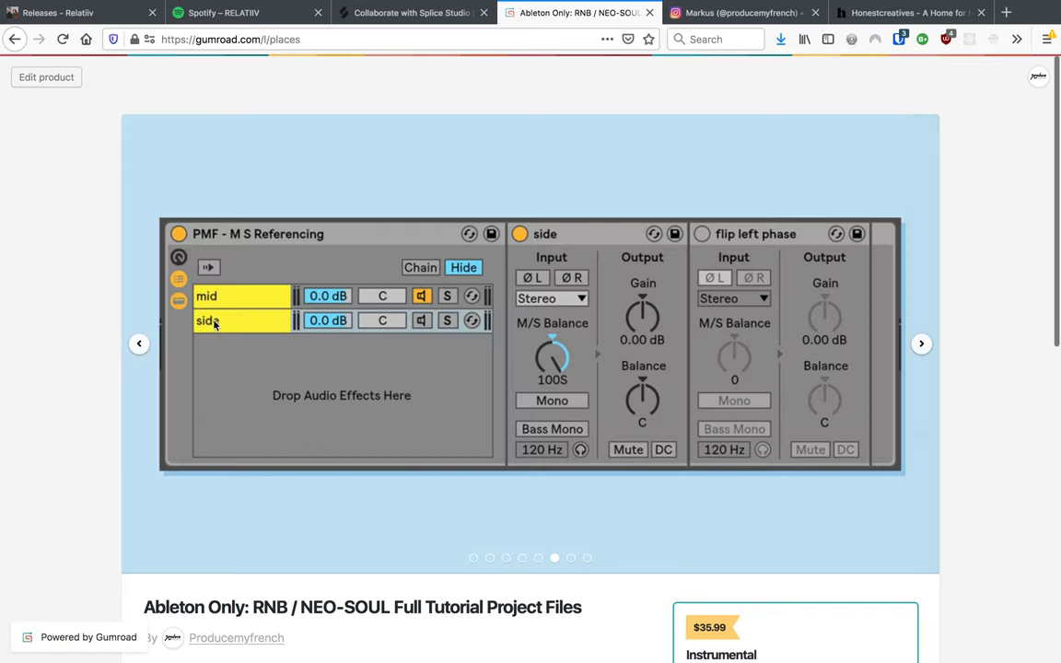
left_click(135, 348)
left_click(135, 348)
left_click(135, 348)
left_click(135, 348)
left_click(135, 348)
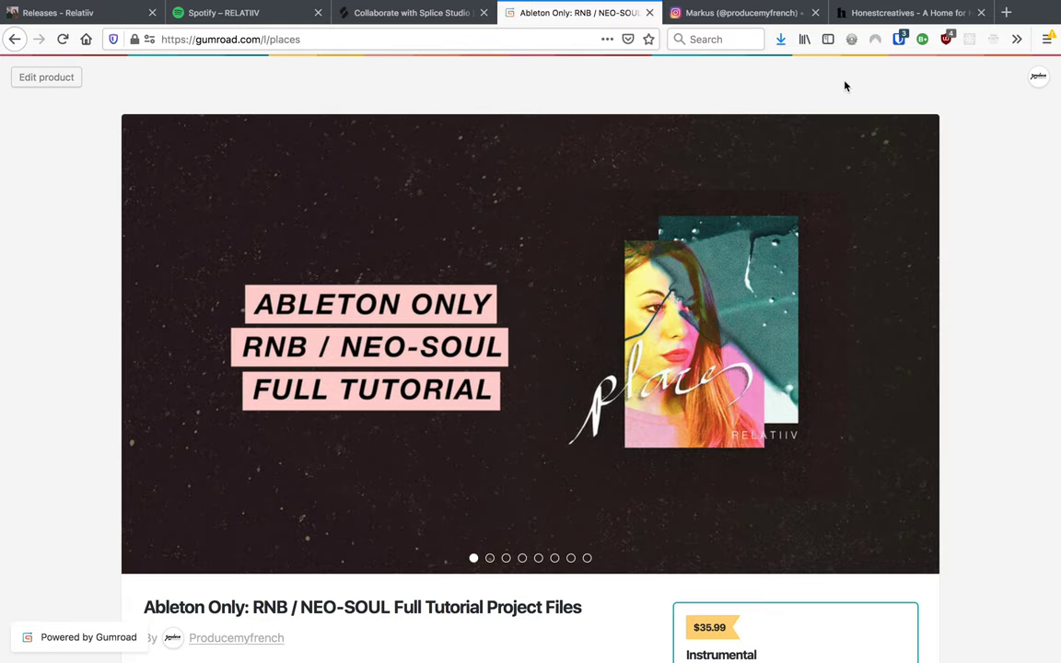
Show the producemyfrench Instagram profile, looking through its instrument illustration posts down to the oldest and back to the profile header
left_click(736, 12)
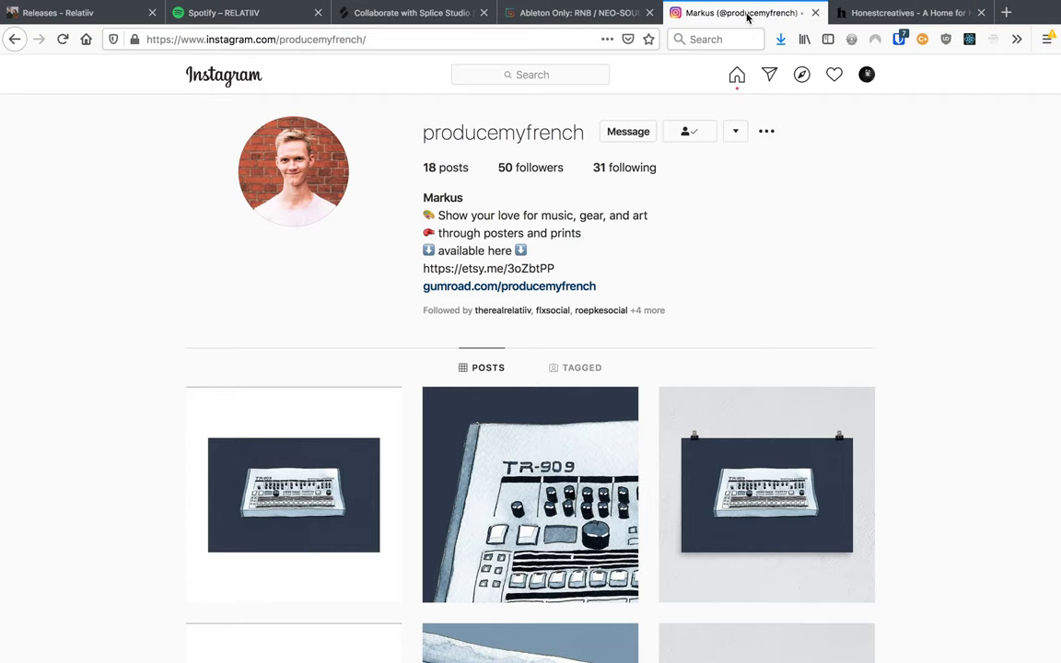
scroll(839, 291, "down", 5)
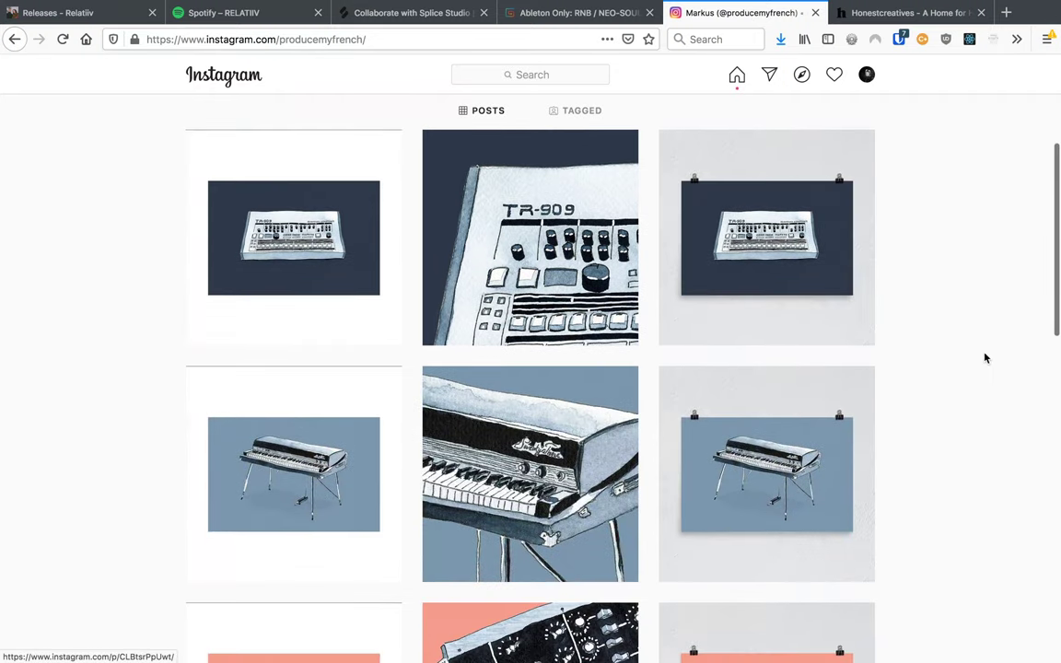
scroll(968, 388, "down", 5)
scroll(968, 388, "down", 5)
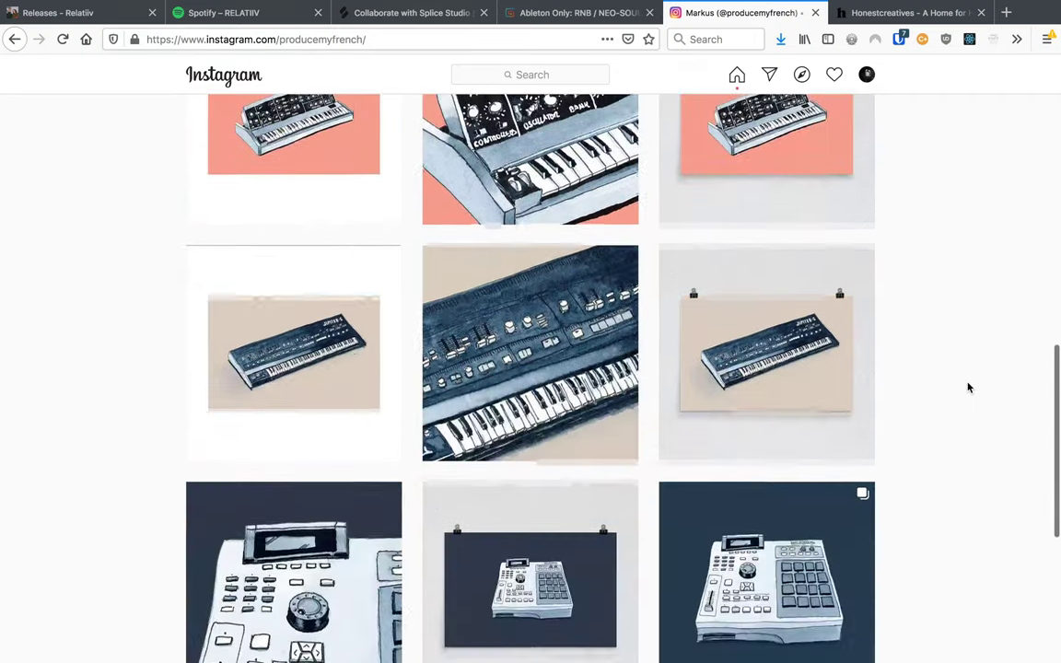
scroll(968, 388, "down", 3)
scroll(968, 388, "down", 4)
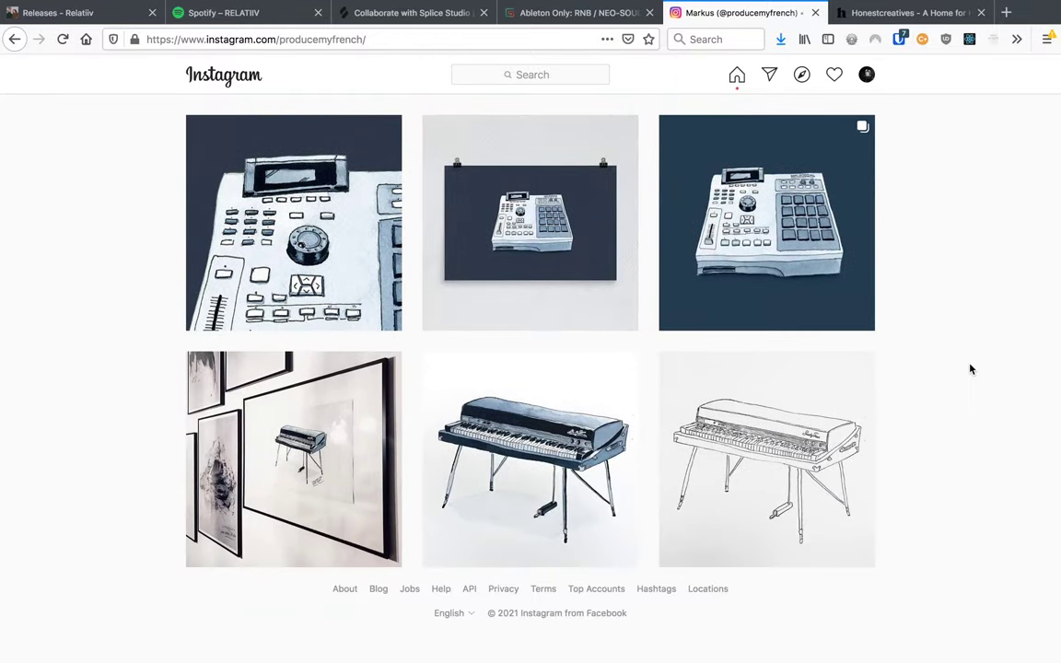
scroll(969, 370, "up", 12)
scroll(970, 369, "up", 4)
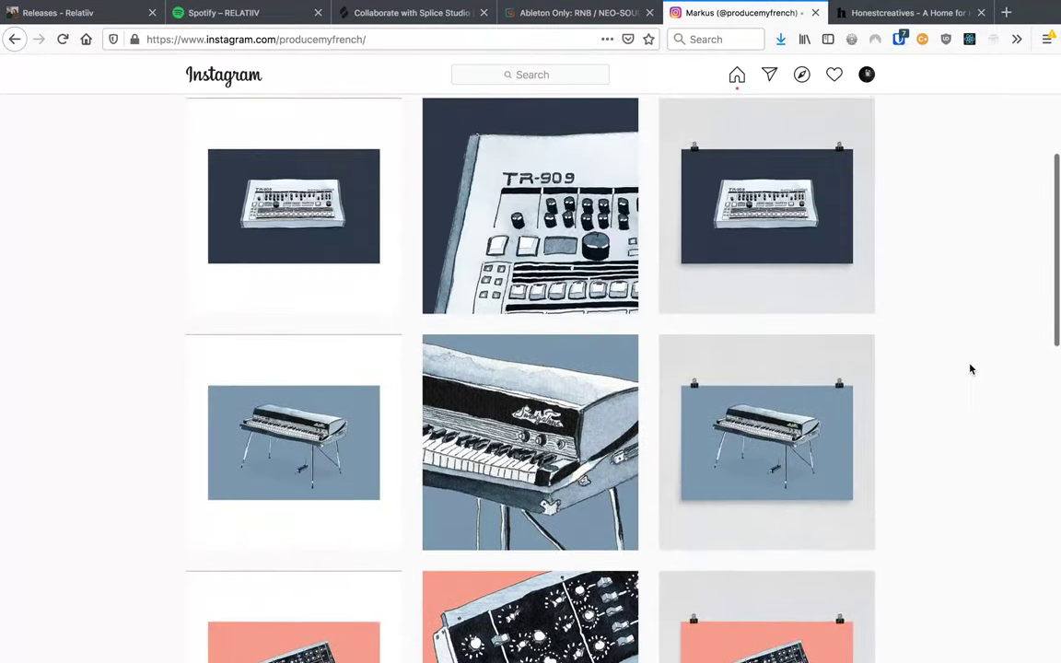
scroll(970, 370, "up", 2)
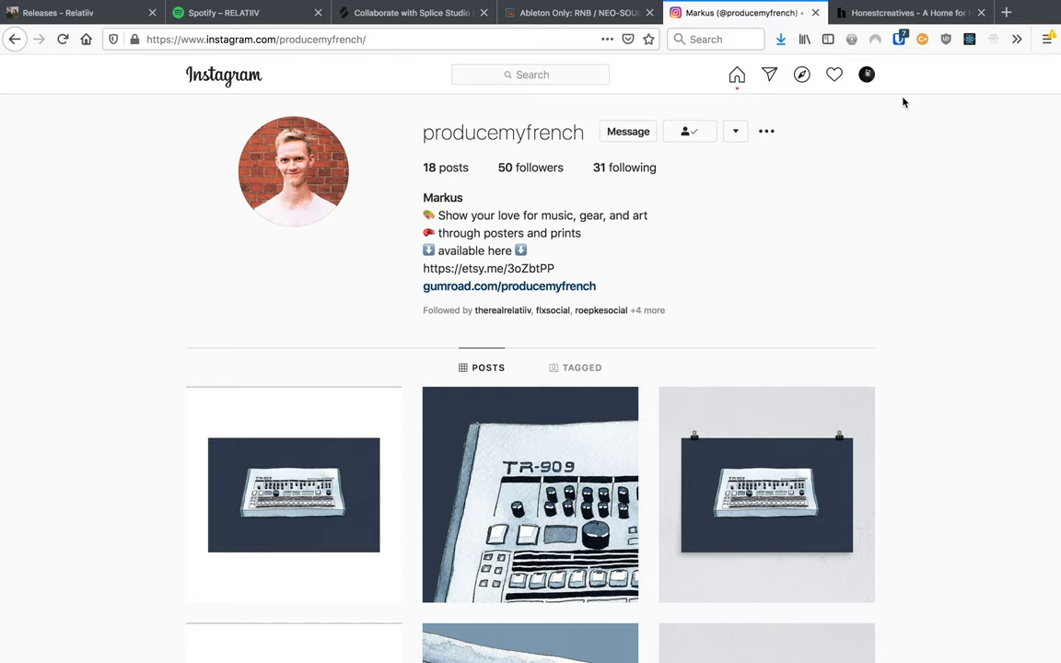
Show the Honestcreatives website and look through the articles on its home page
left_click(921, 13)
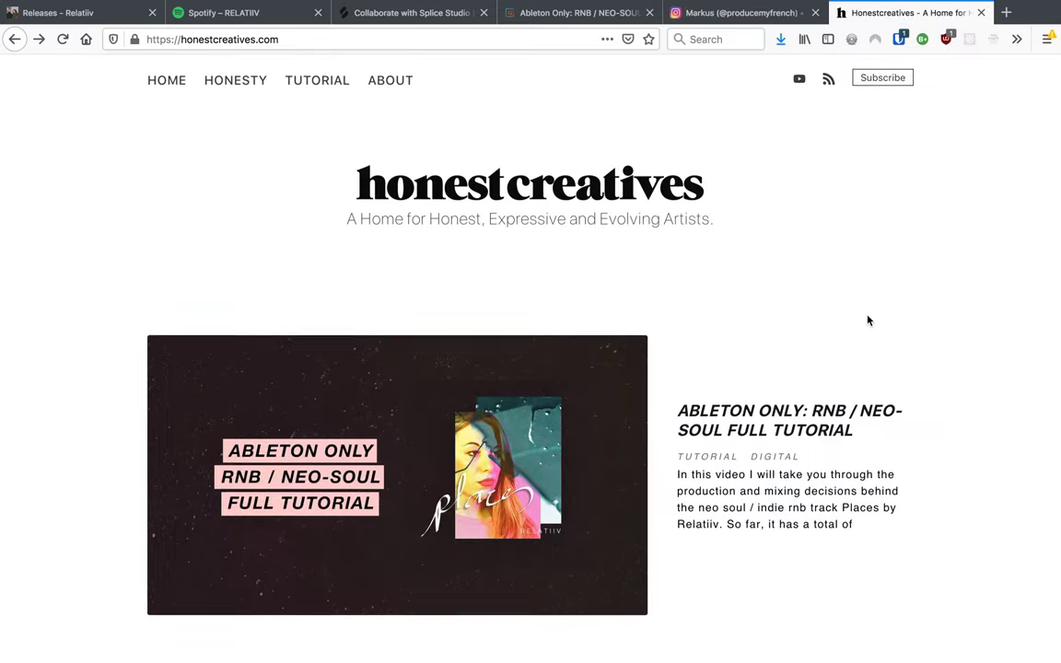
scroll(867, 320, "down", 3)
scroll(1013, 419, "down", 3)
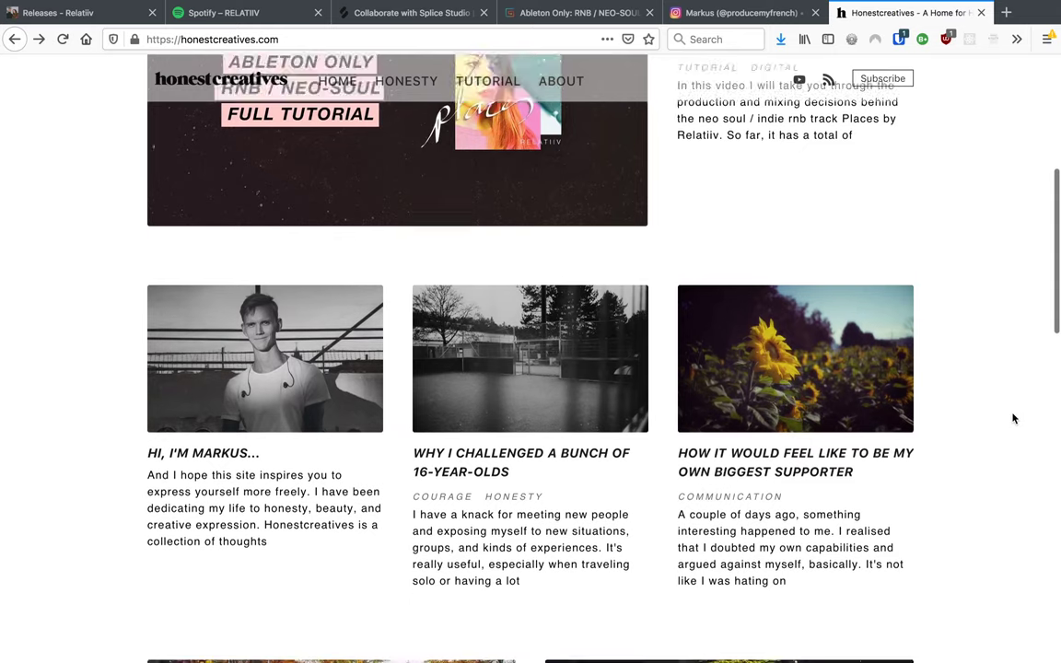